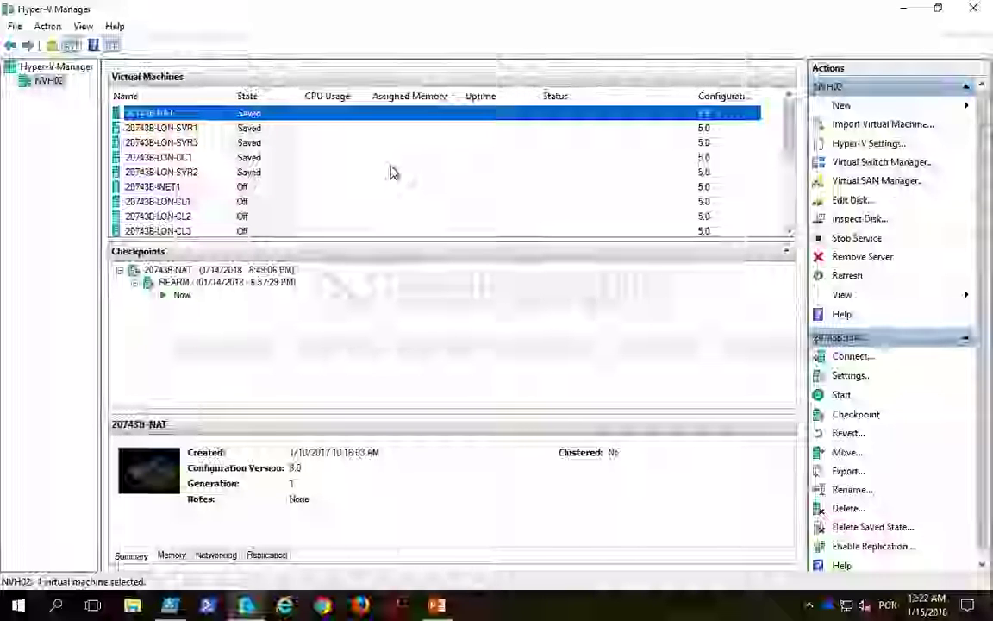
Step: Run the script line that starts 20743B-LON-DC1, 20743B-NAT and 20743B-LON-SVR1 to LON-SVR3 with Start-VM
left_click(336, 161)
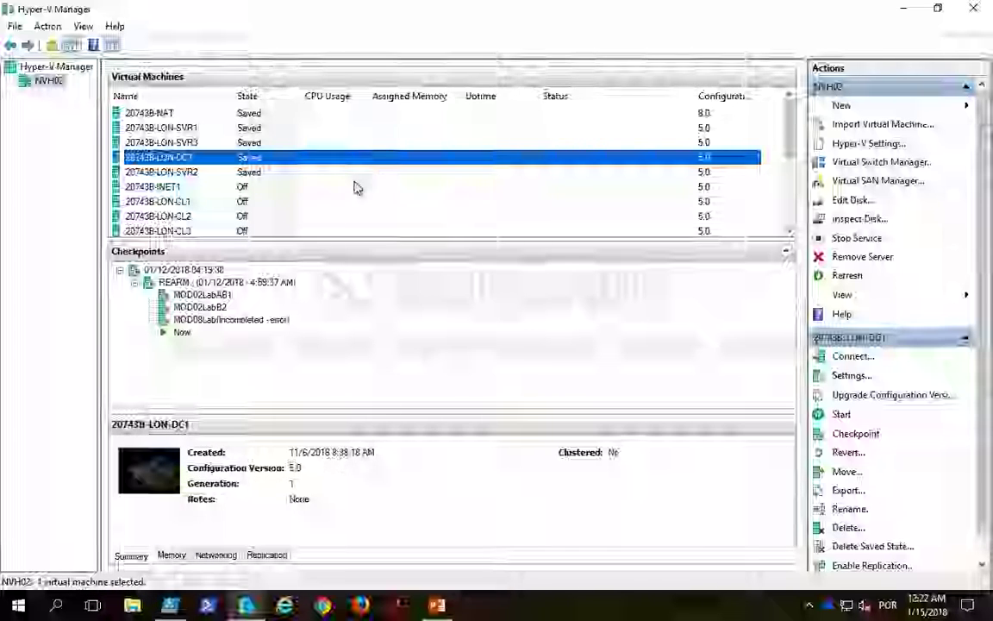
left_click(177, 611)
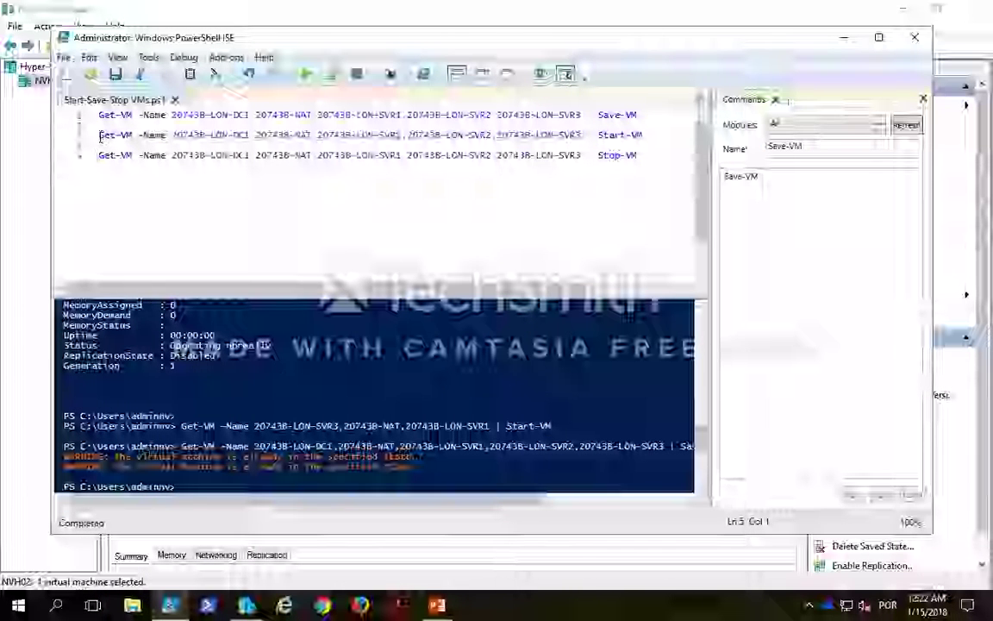
left_click_drag(100, 135, 659, 133)
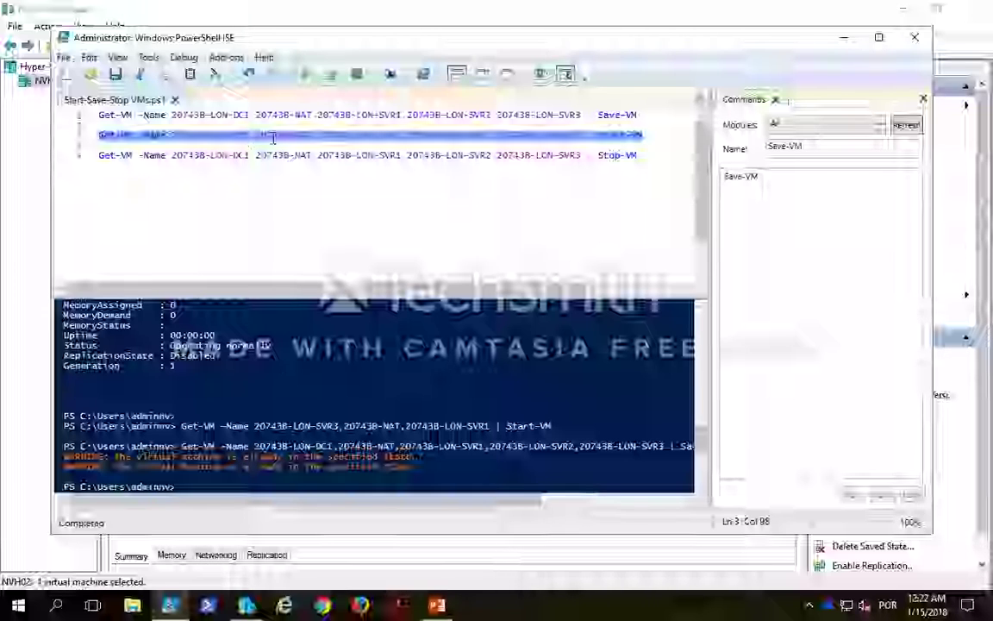
left_click(333, 76)
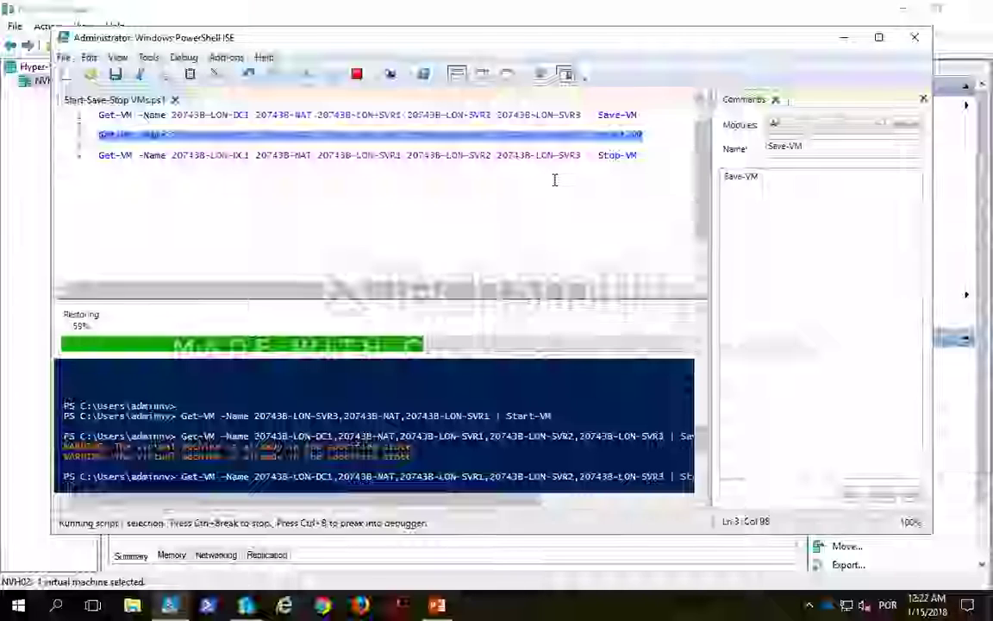
left_click(845, 42)
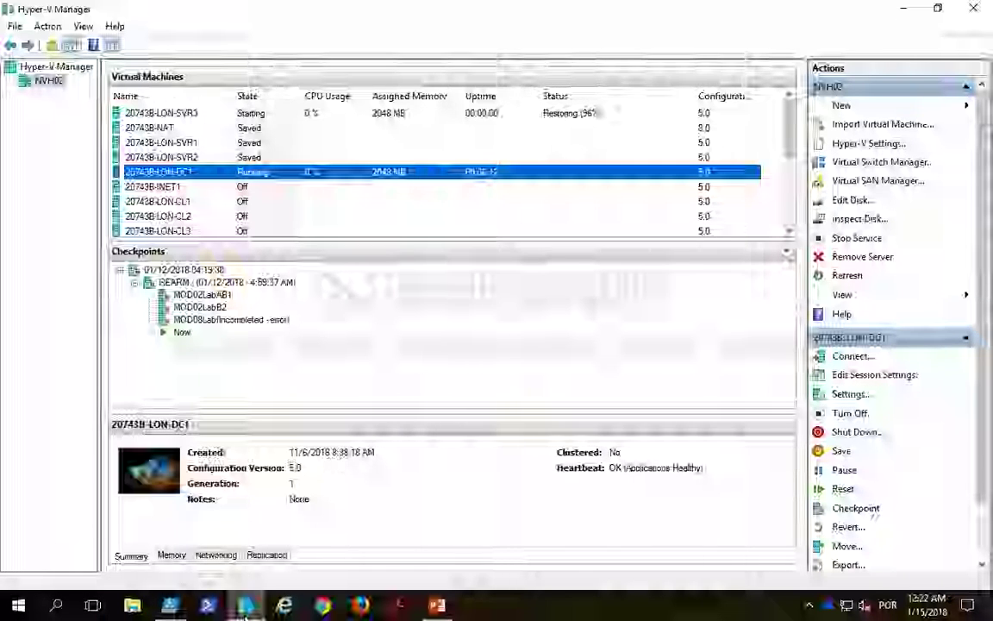
Step: Rerun the earlier Get-VM command for LON-SVR3, NAT and LON-SVR1 in the console, piped to ft
mouse_move(246, 609)
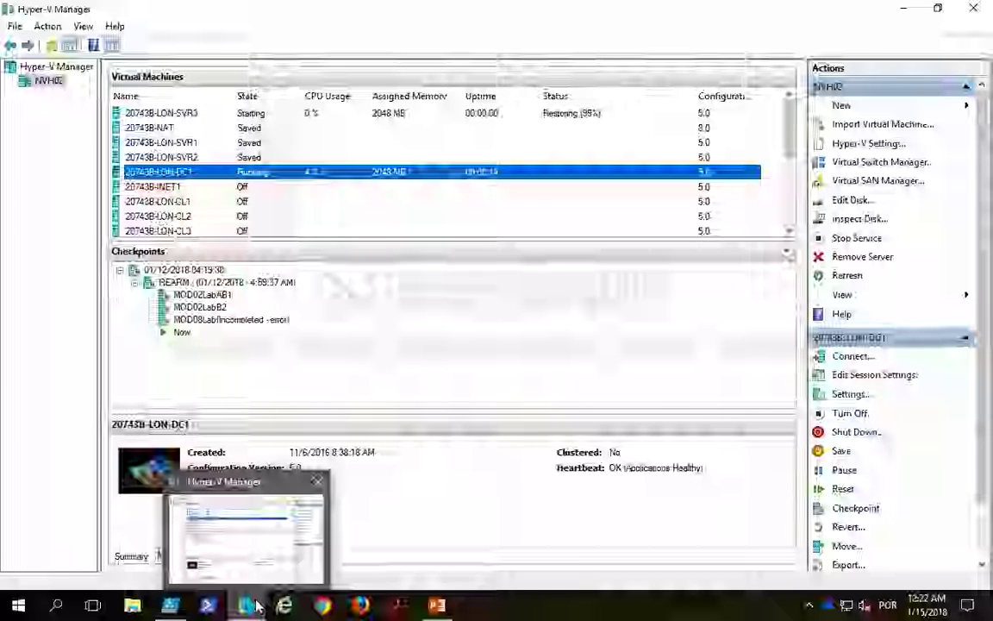
left_click(208, 606)
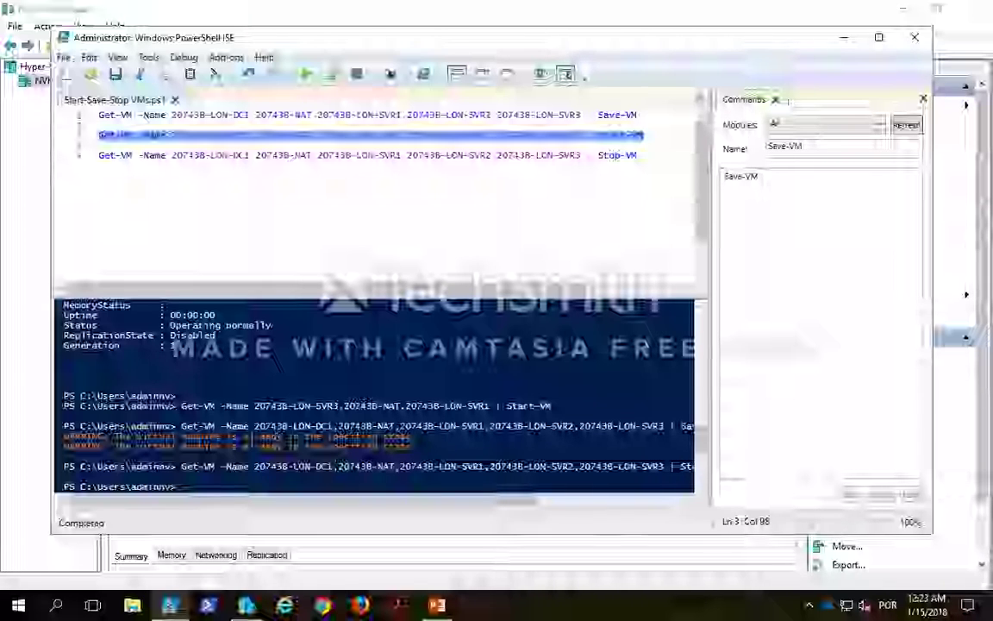
left_click(188, 486)
type("get")
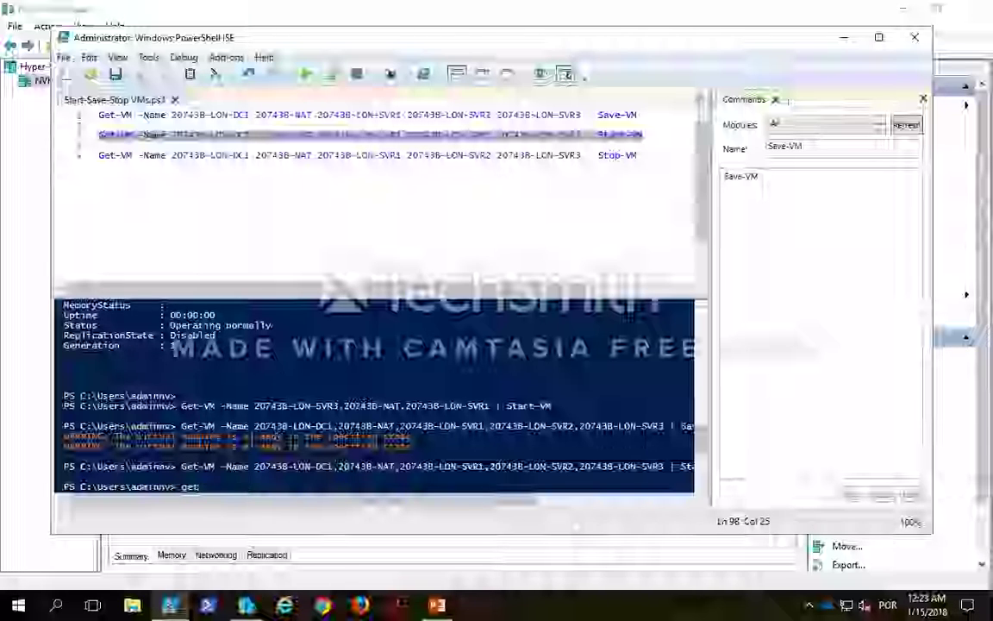
key("Up")
key("Up")
key("Up")
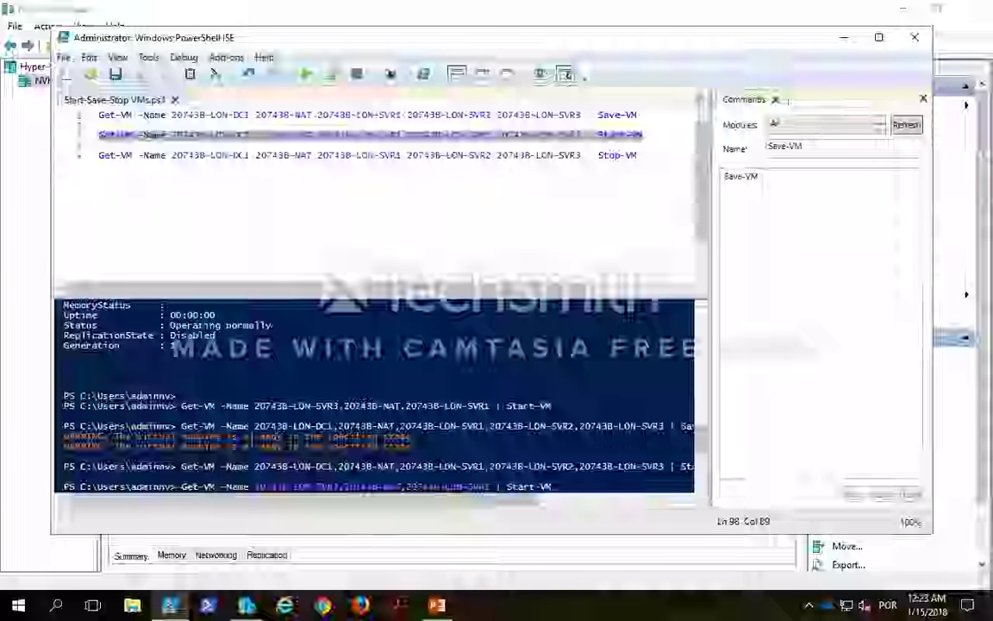
key("BackSpace")
key("BackSpace")
key("BackSpace")
key("BackSpace")
key("BackSpace")
key("BackSpace")
key("BackSpace")
key("BackSpace")
key("BackSpace")
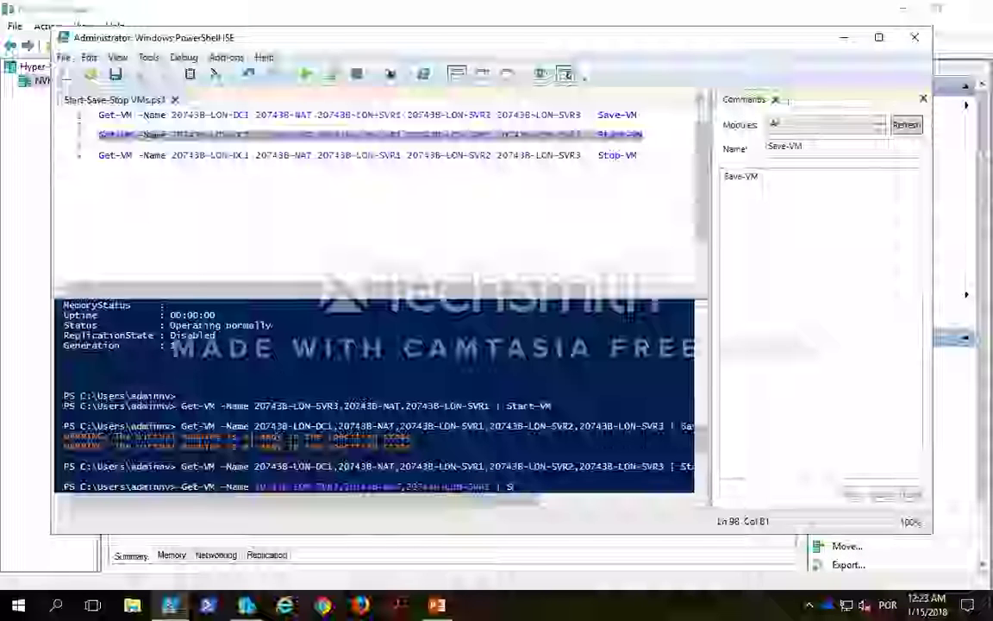
type("ft")
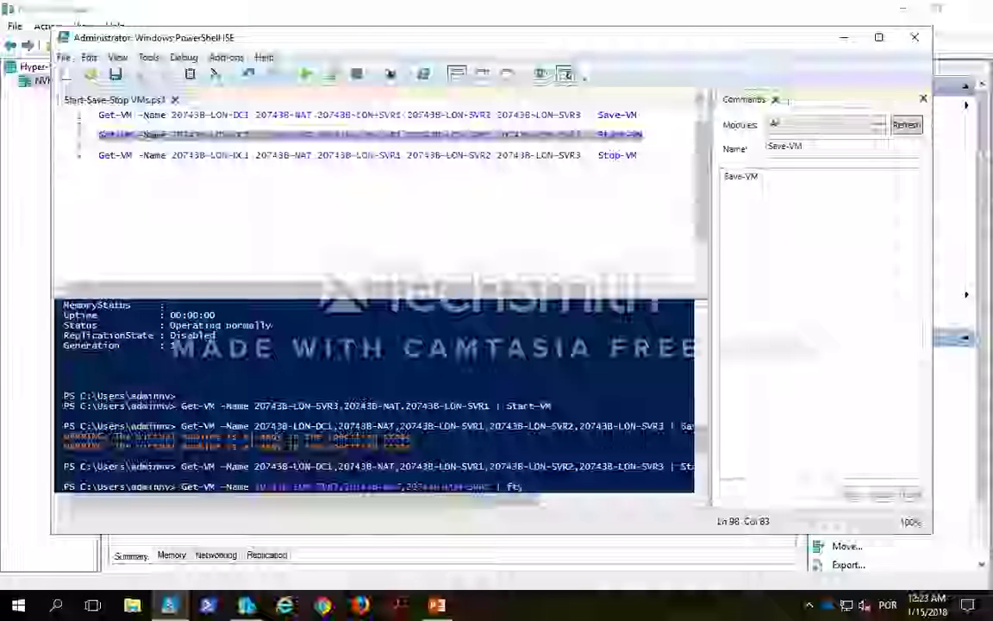
key("Return")
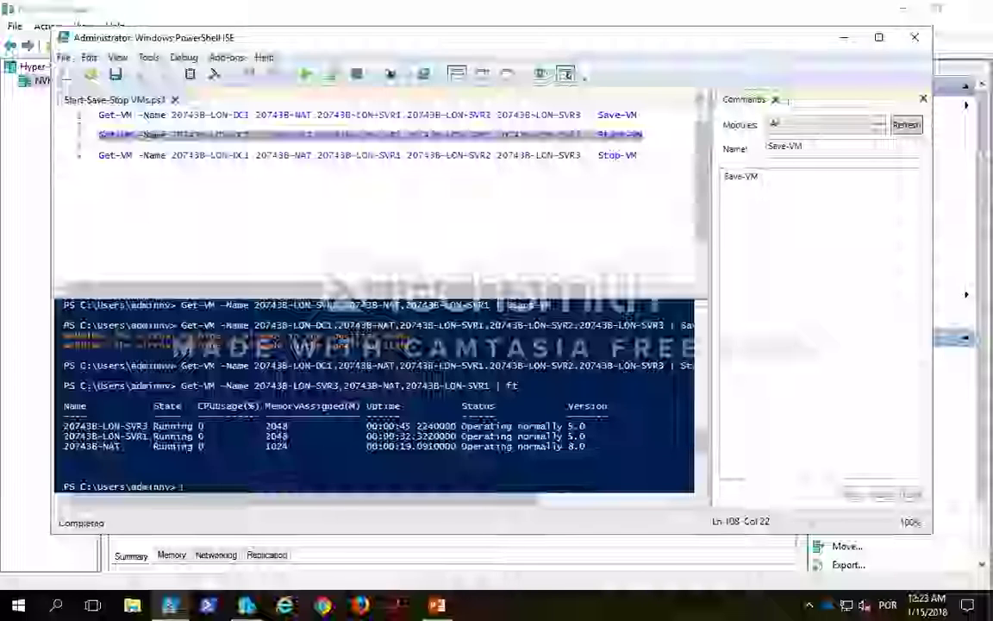
Step: Replace Start-VM with ft on the script's second line and run that line to list the five VMs
key("Up")
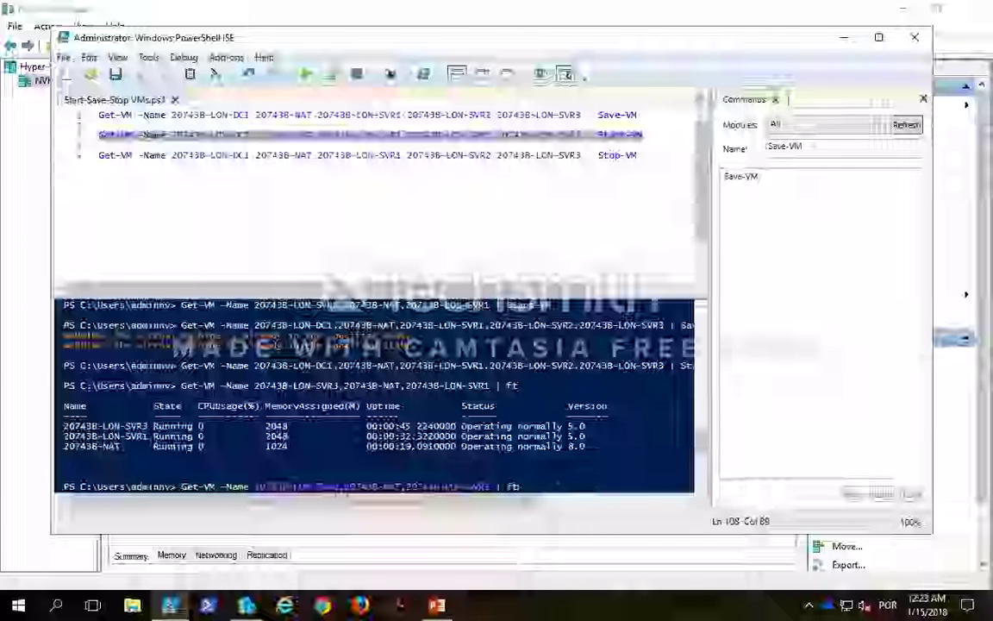
left_click(621, 138)
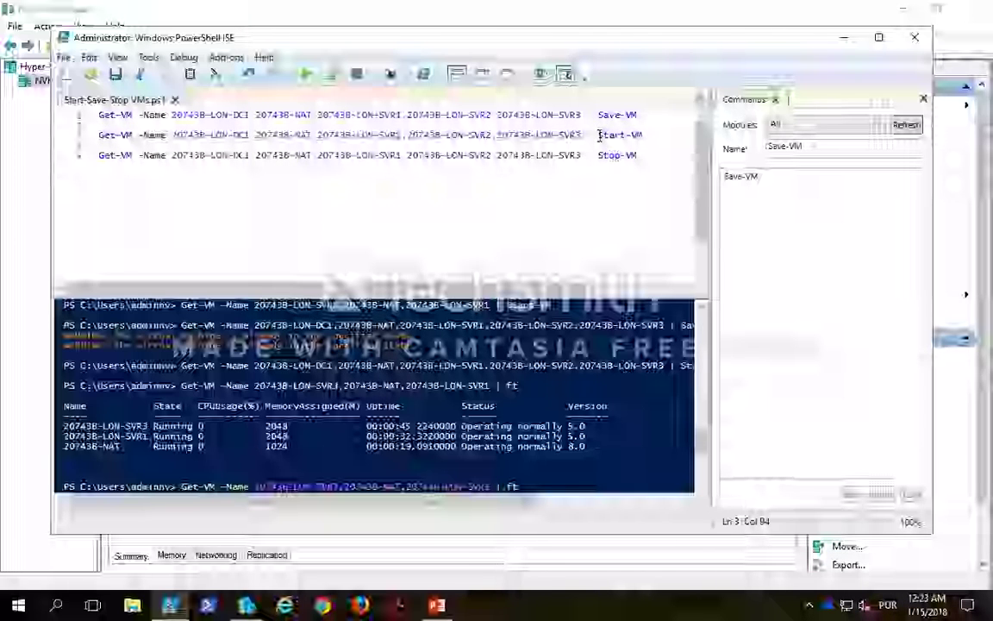
left_click_drag(599, 135, 647, 134)
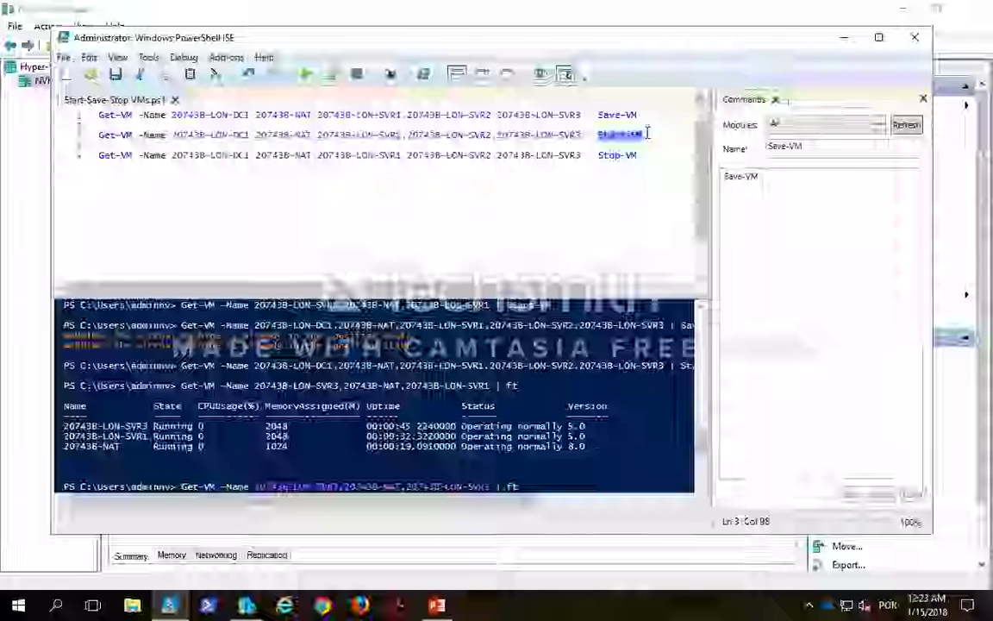
type("ft")
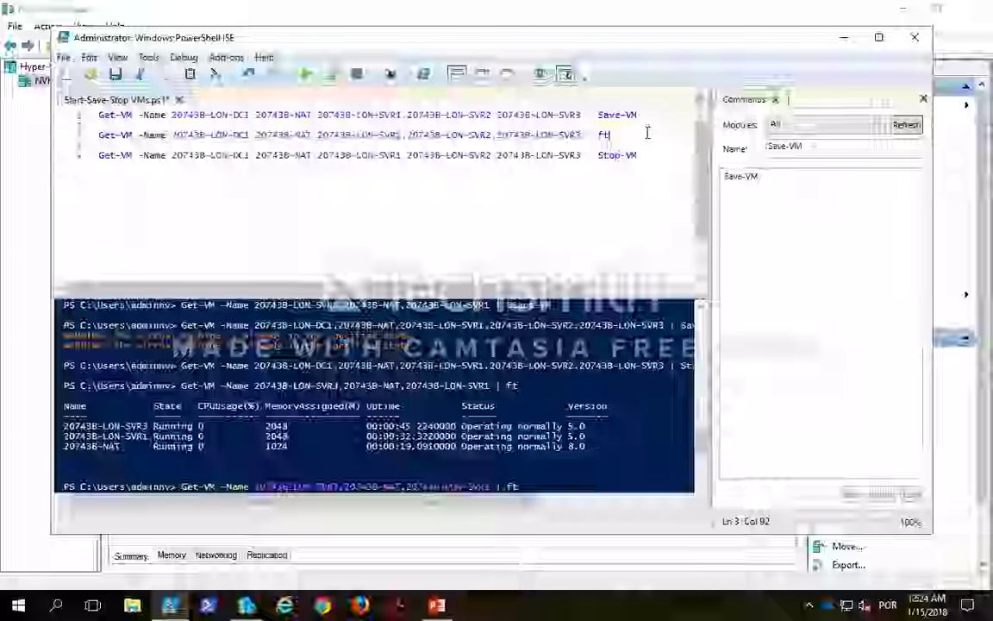
key("shift+Home")
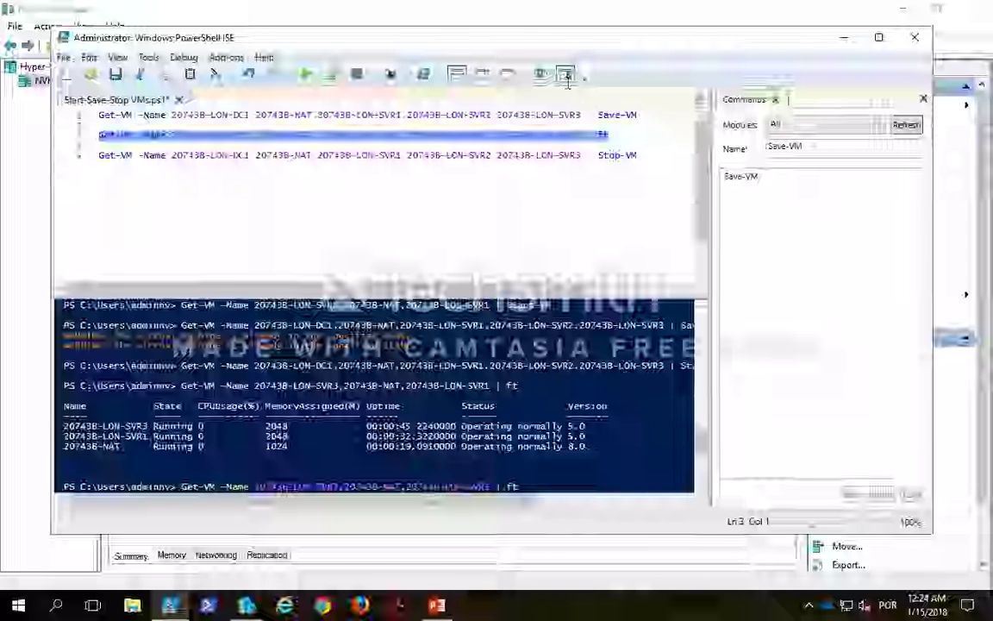
left_click(329, 77)
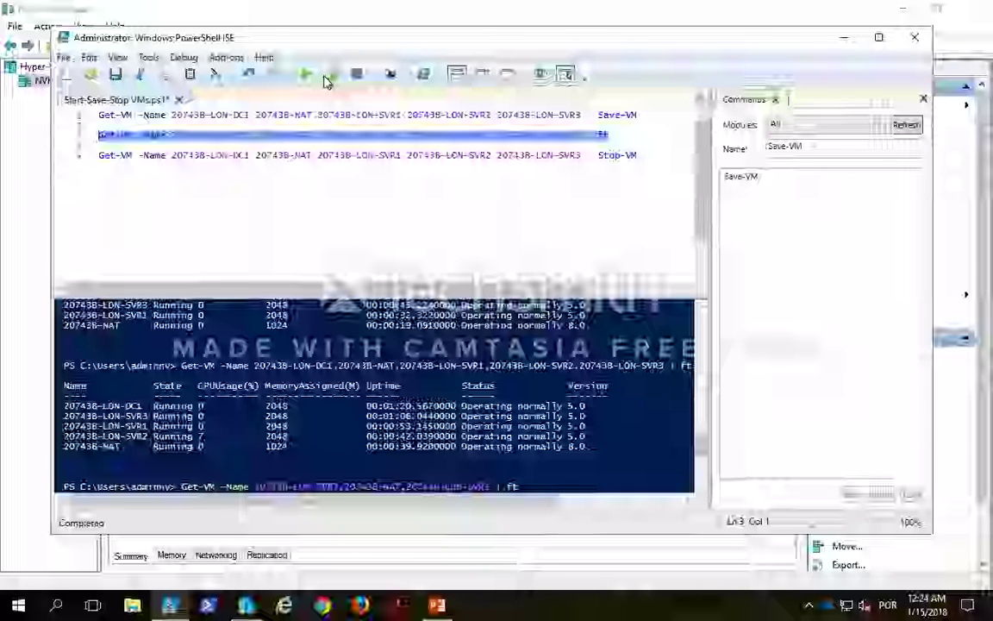
Step: Connect to the 20743B-LON-DC1 virtual machine and switch the connection to full-screen view
mouse_move(470, 6)
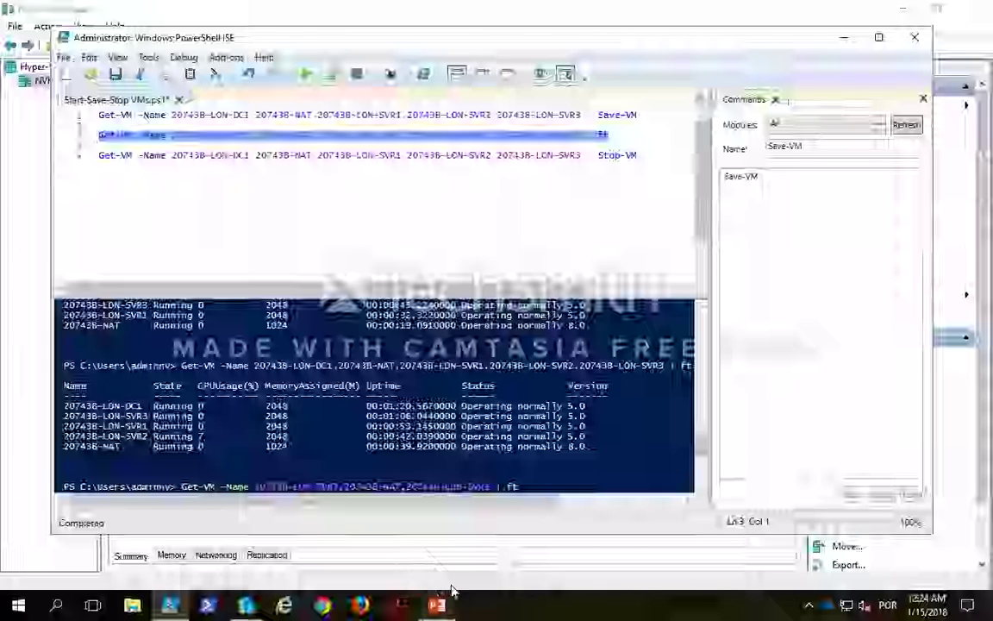
left_click(844, 37)
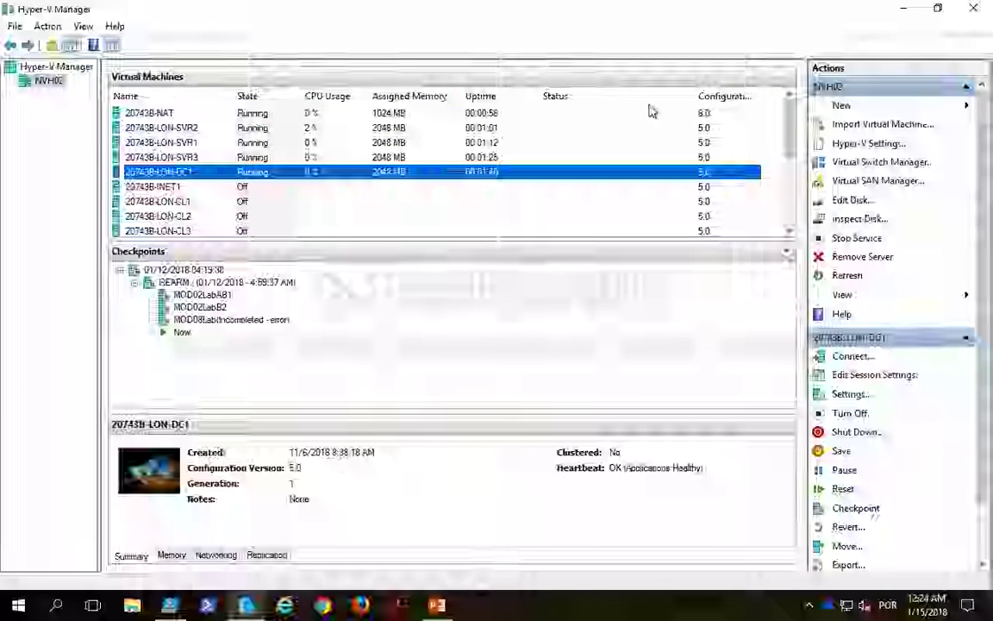
double_click(368, 172)
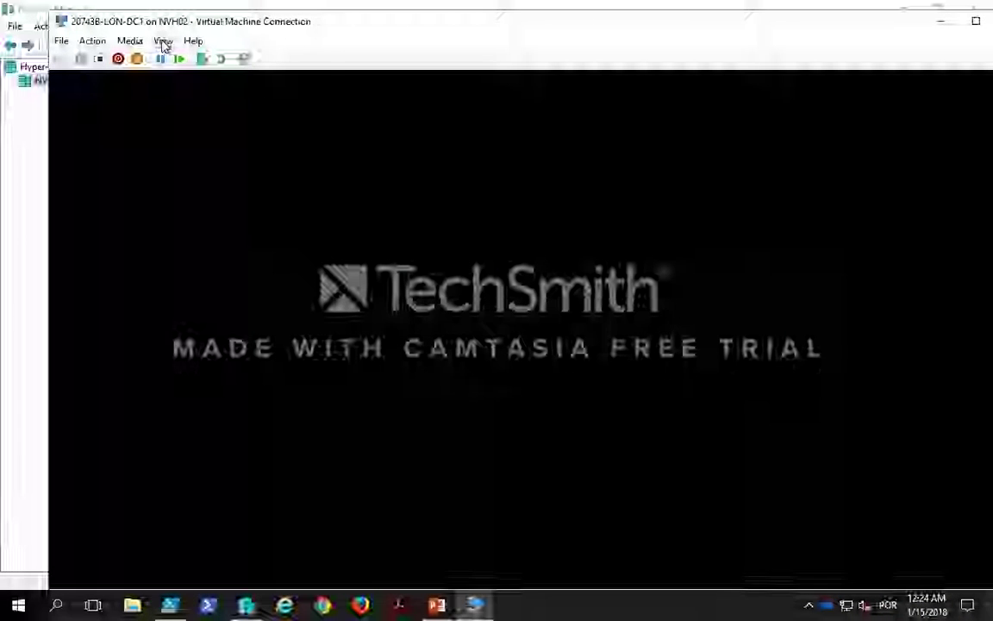
left_click(163, 41)
left_click(197, 60)
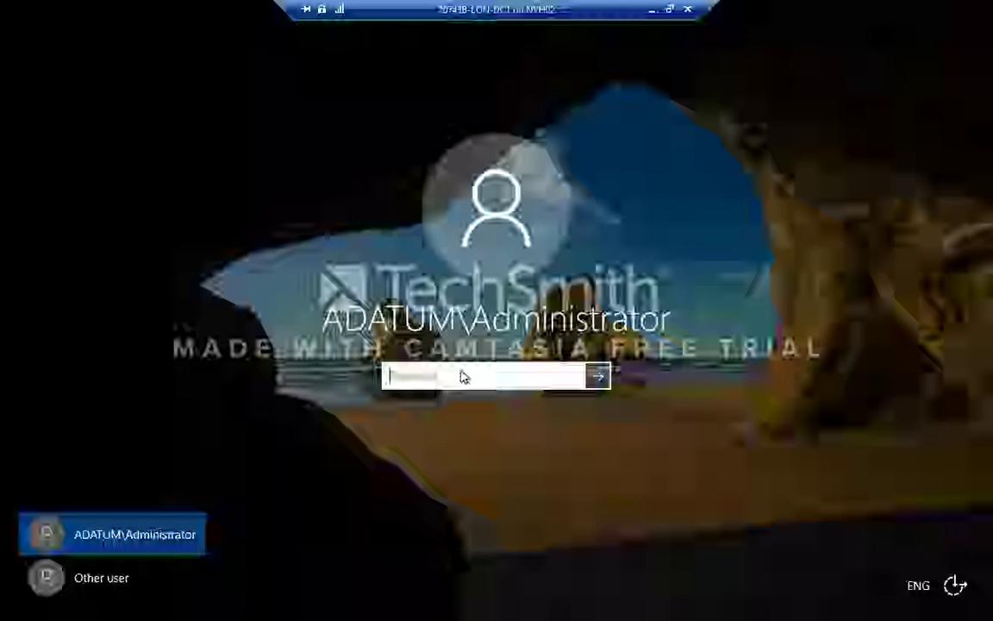
Step: Sign in to LON-DC1 as ADATUM\Administrator by entering the account password
type("5")
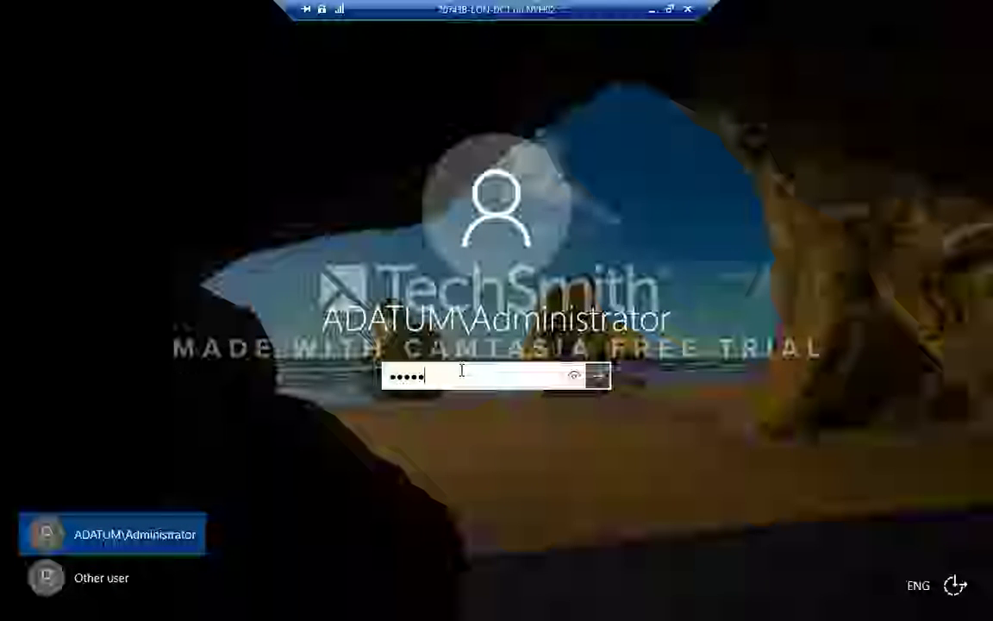
key("Return")
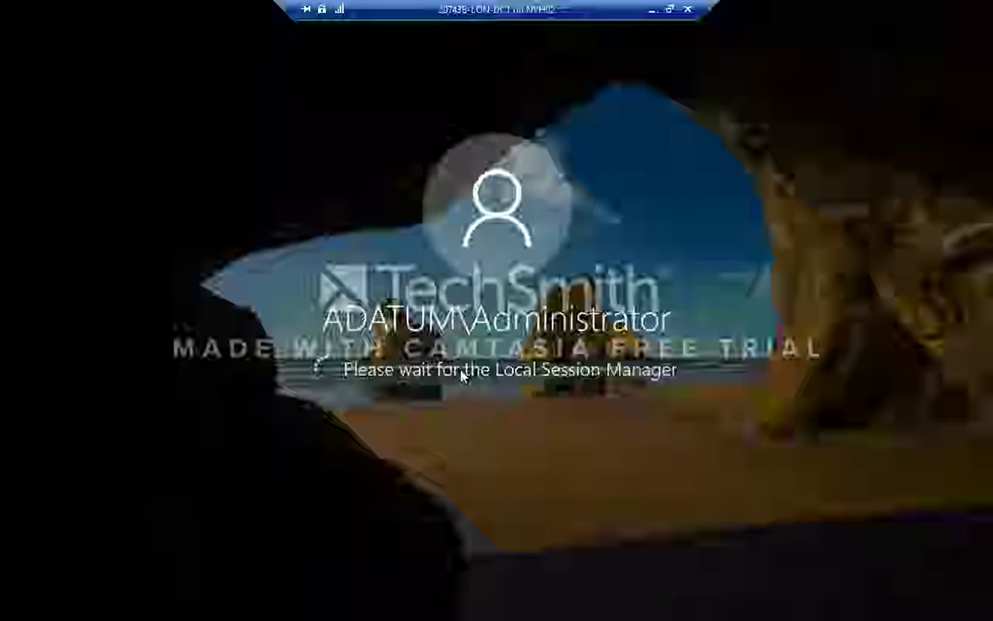
mouse_move(714, 4)
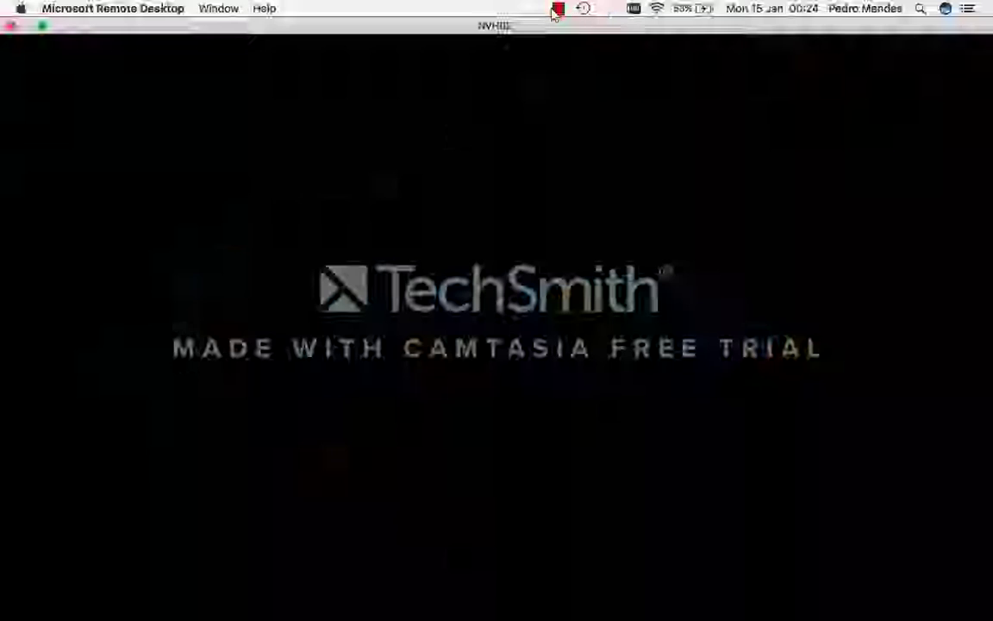
left_click(558, 10)
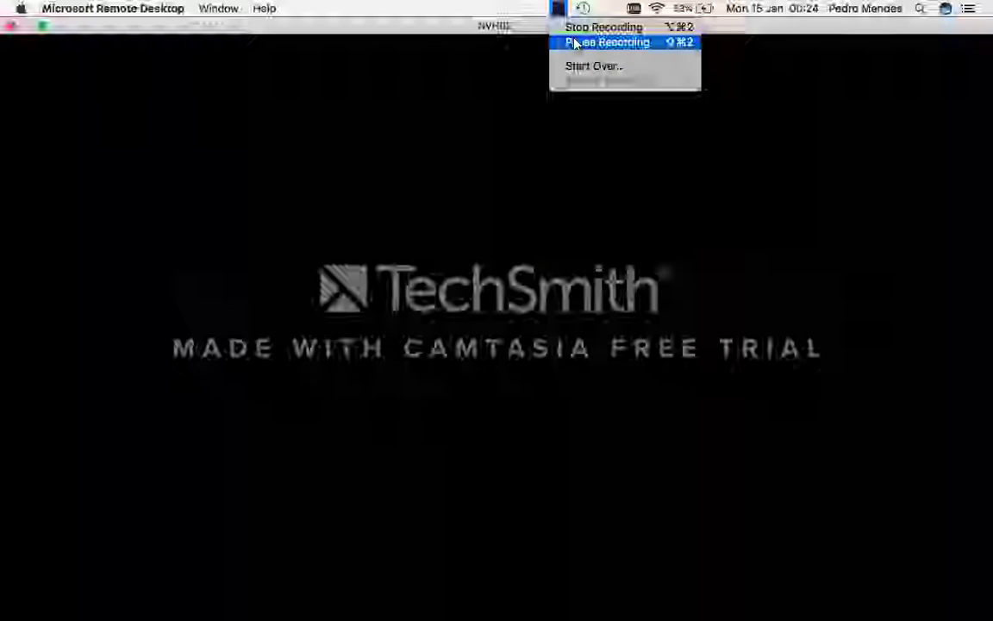
left_click(571, 41)
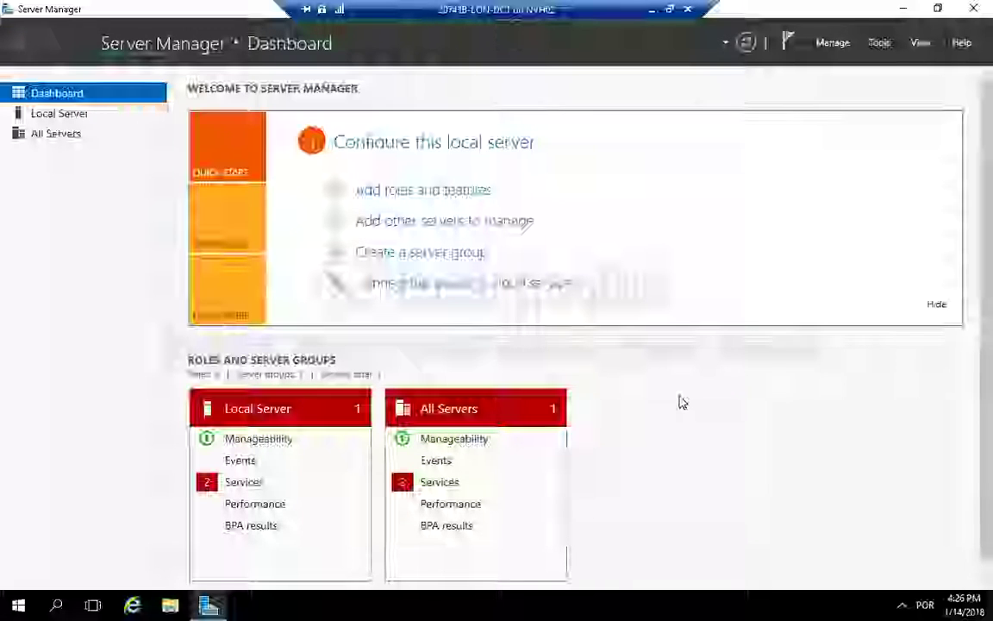
Step: Add LON-SVR1, LON-SVR2 and LON-SVR3 to the All Servers pool by searching Active Directory for lon-svr
left_click(59, 114)
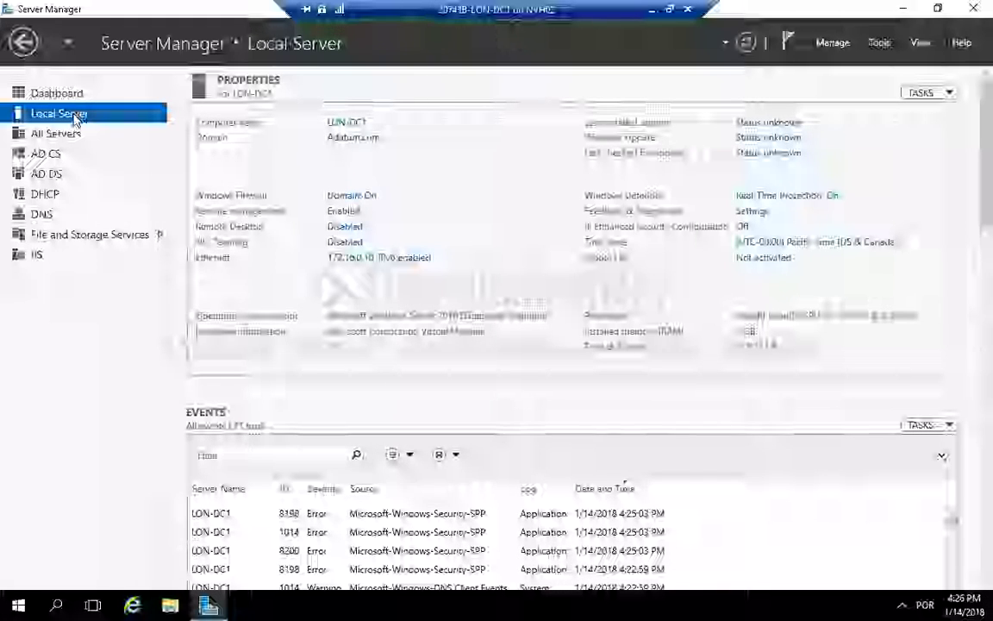
left_click(68, 131)
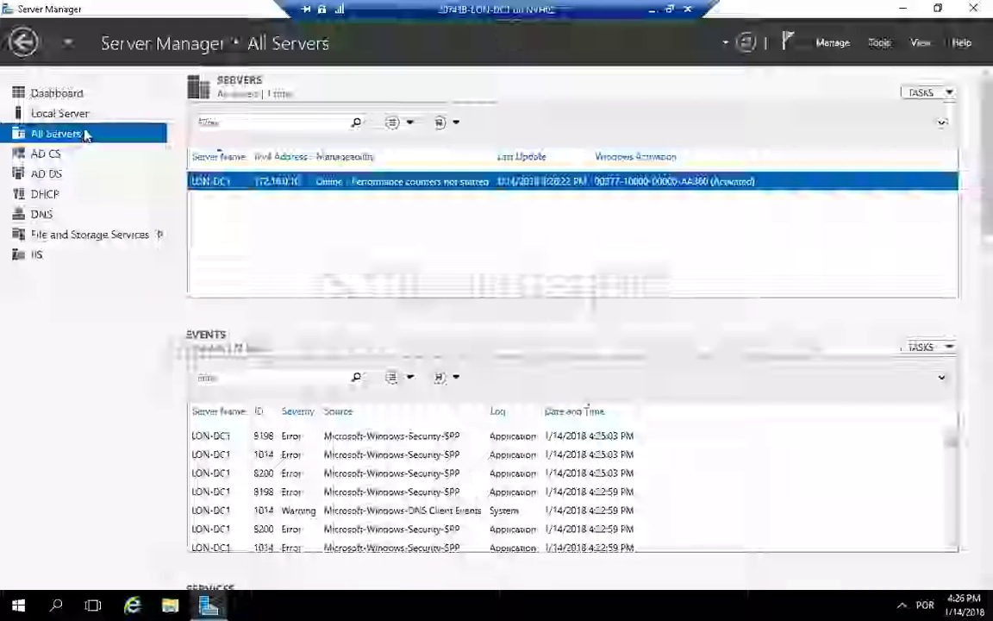
right_click(85, 133)
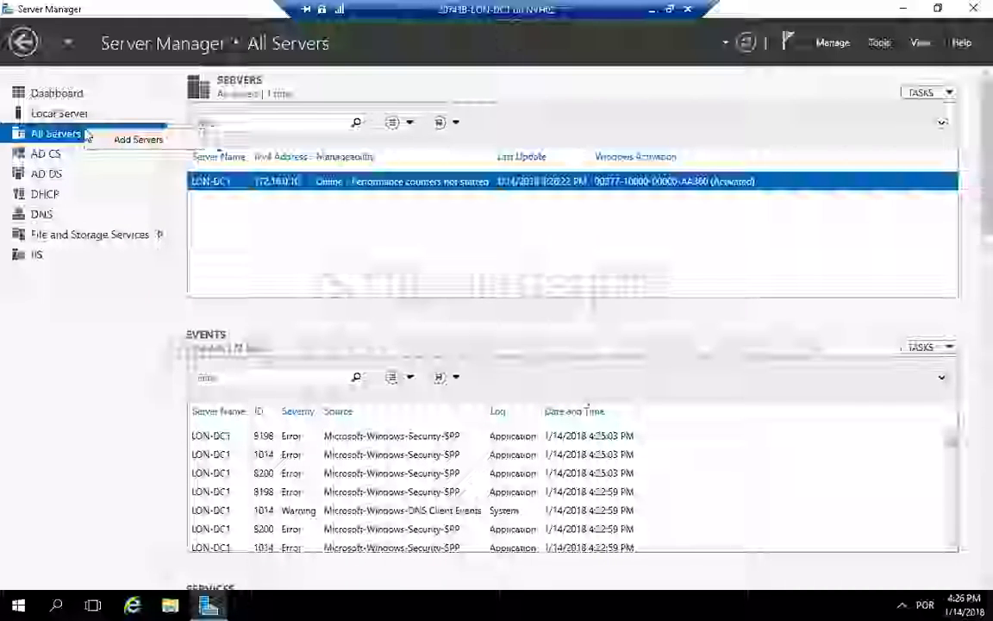
left_click(131, 138)
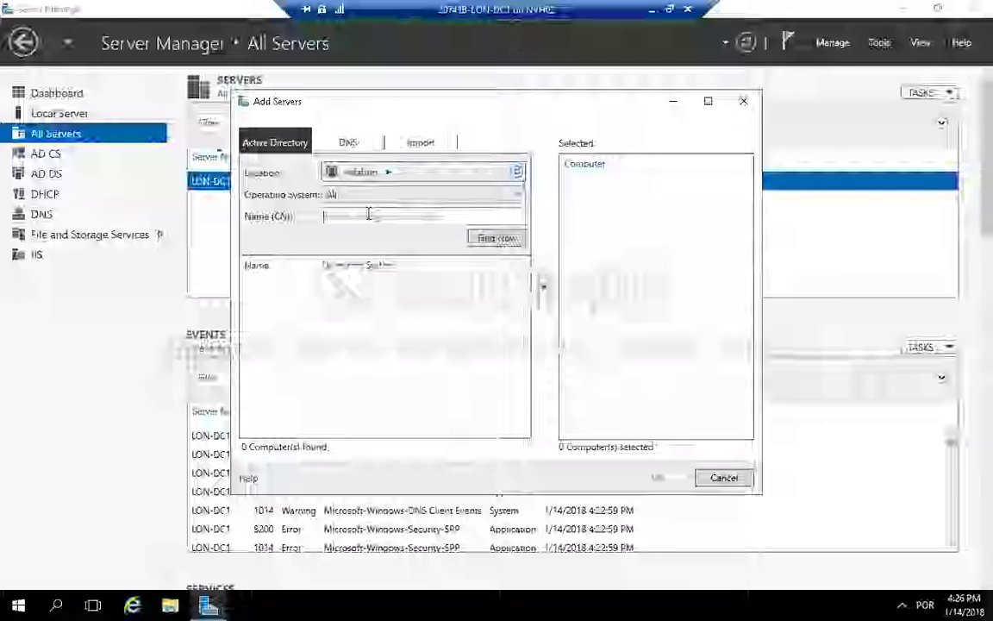
type("lon-")
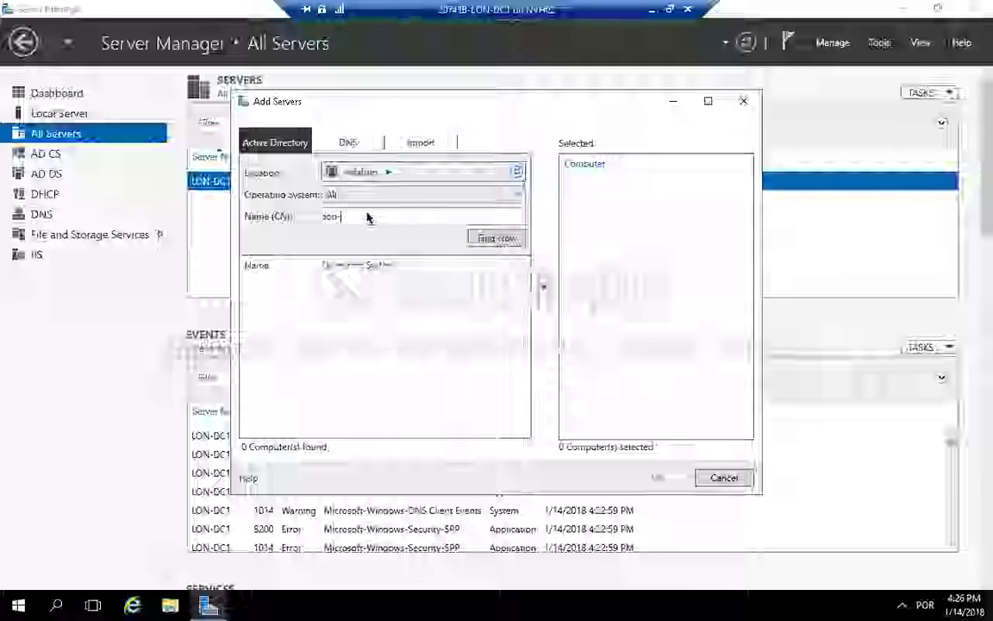
type("svr")
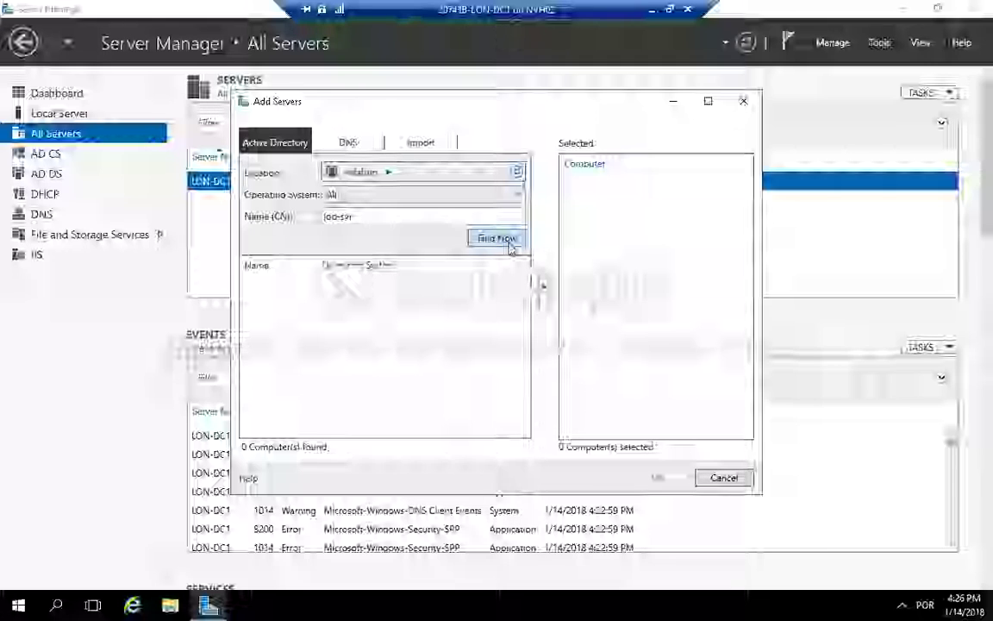
left_click(504, 240)
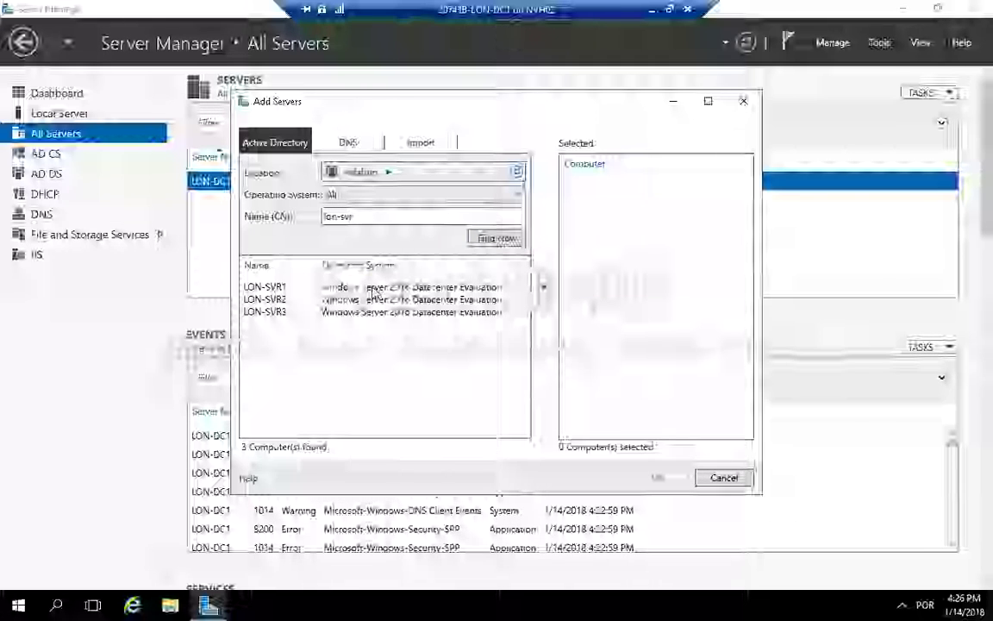
left_click(376, 290)
left_click(373, 313, "shift")
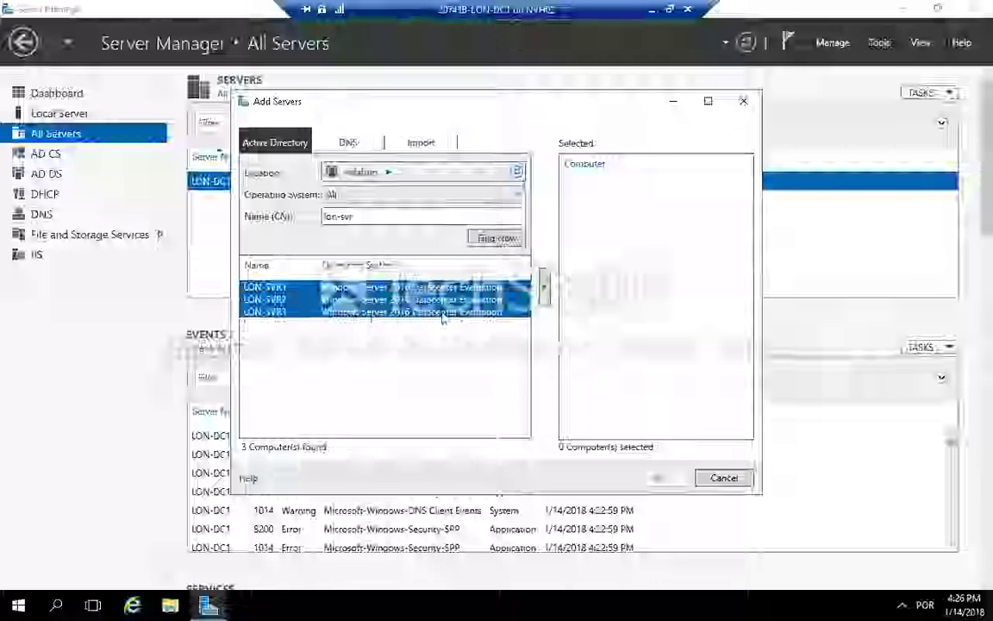
left_click(546, 297)
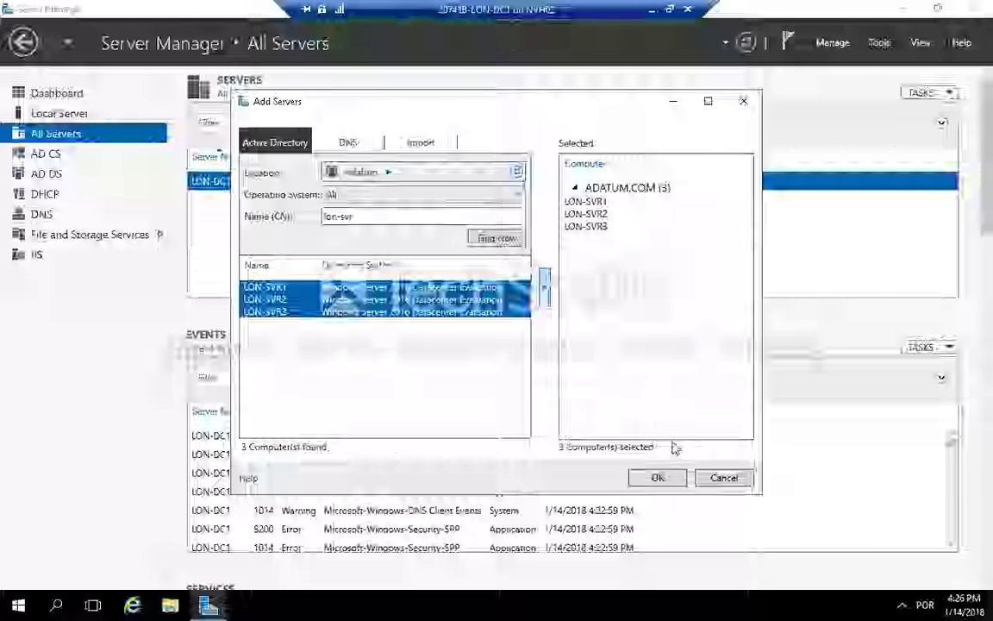
left_click(666, 481)
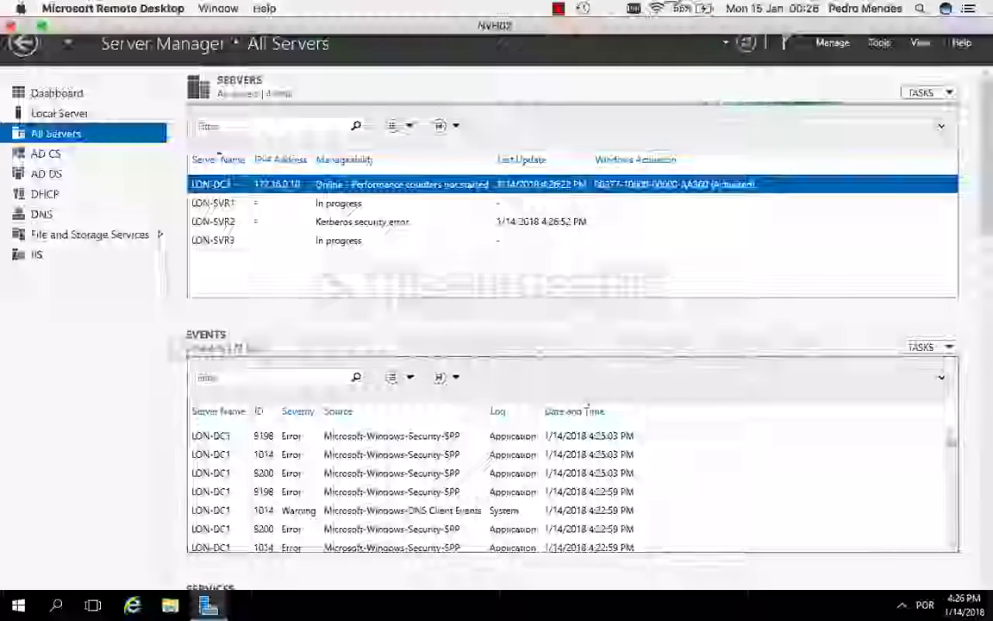
left_click(559, 8)
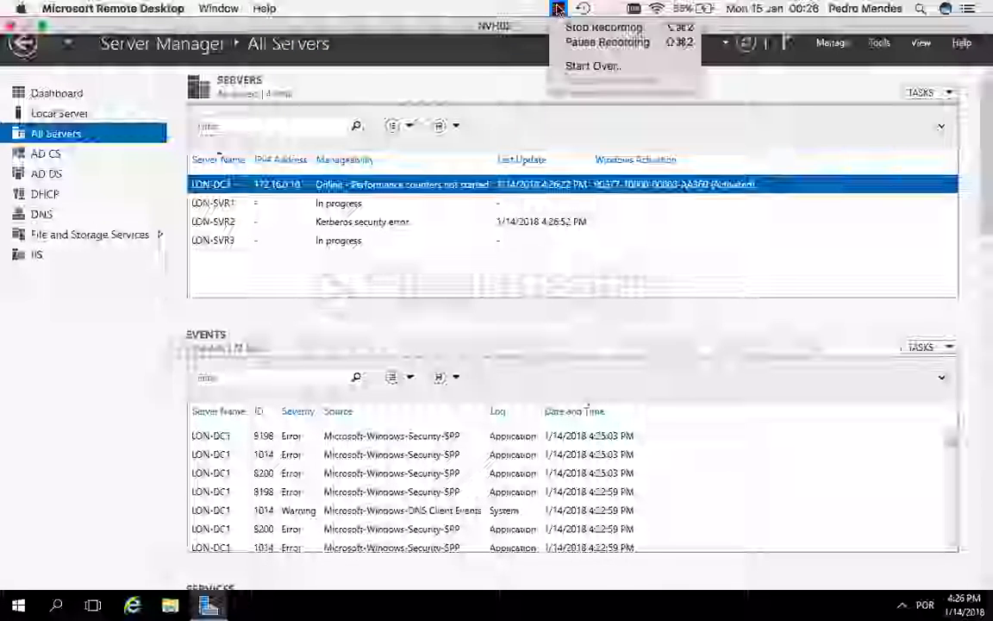
left_click(595, 41)
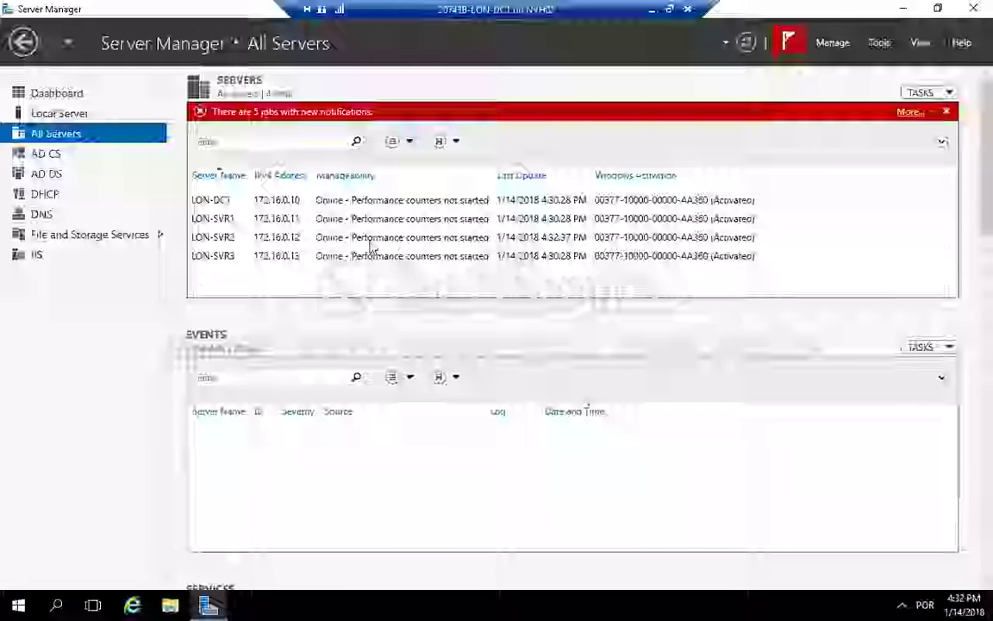
Step: Start the Add Roles and Features Wizard for LON-SVR1 with a role-based installation targeting LON-SVR1
left_click(310, 243)
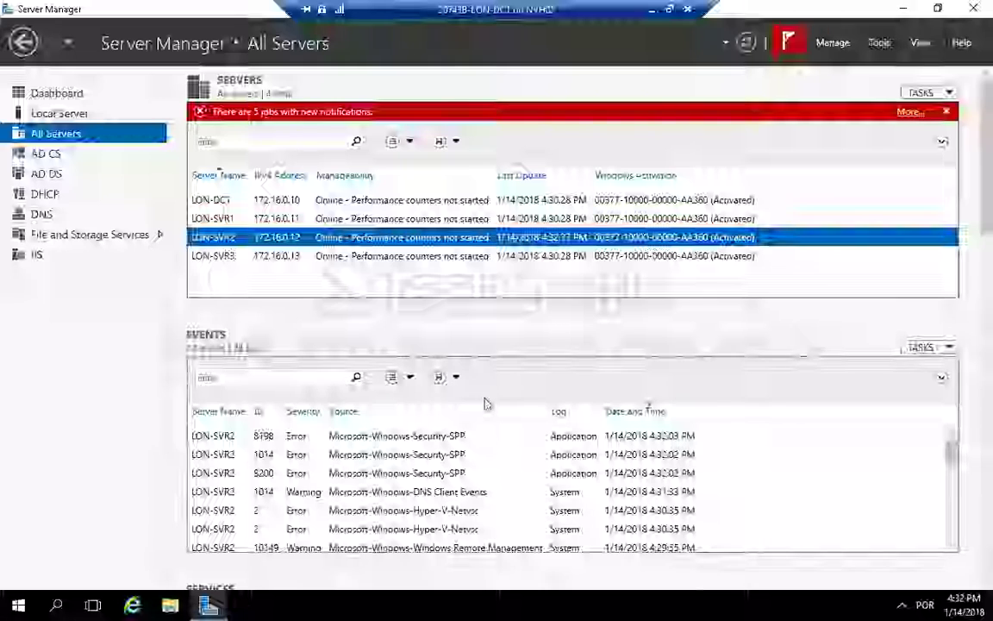
left_click(411, 219)
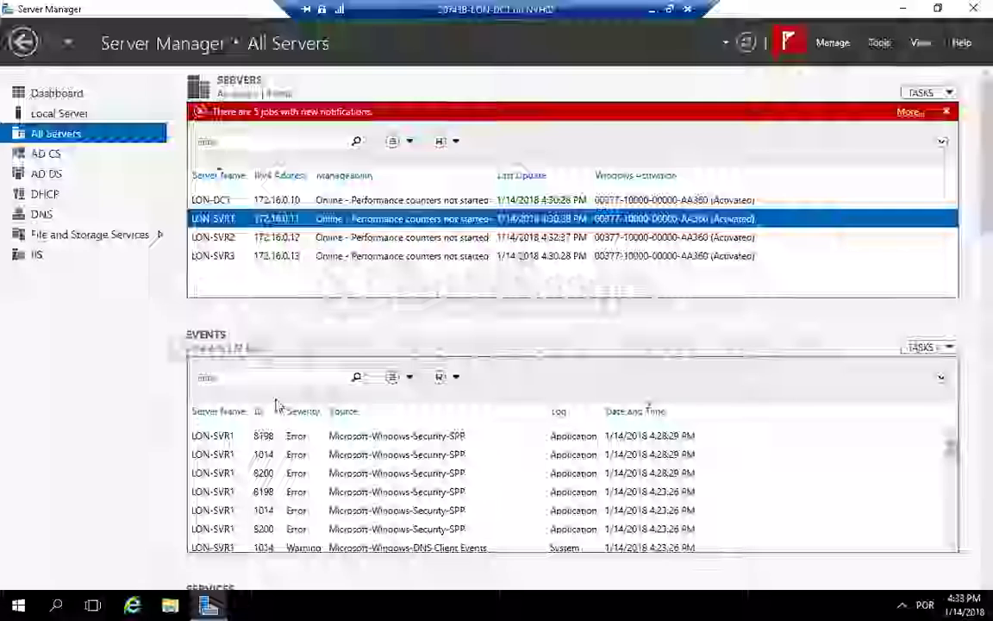
right_click(380, 222)
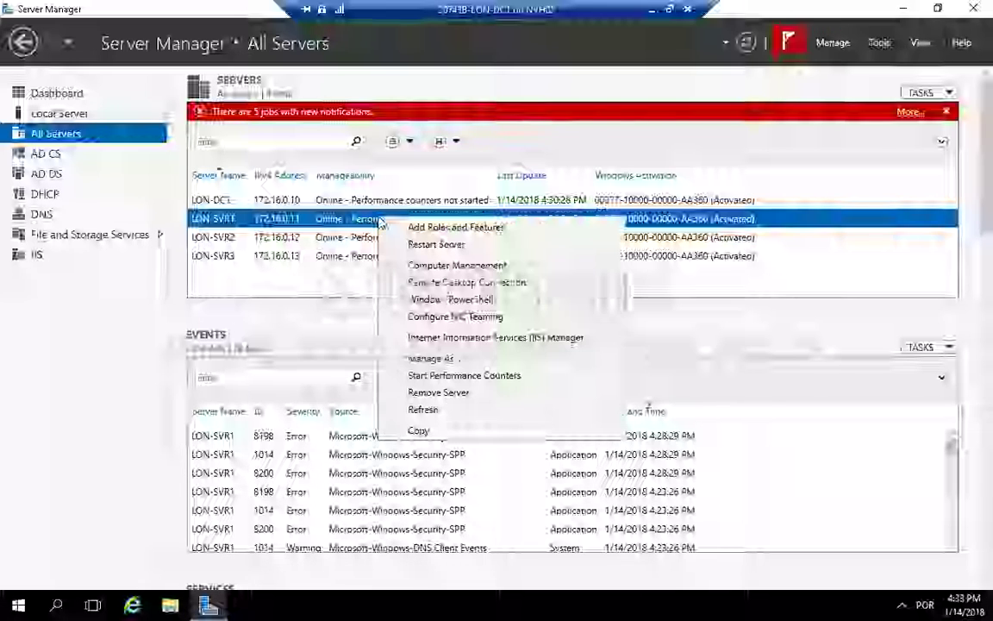
left_click(444, 229)
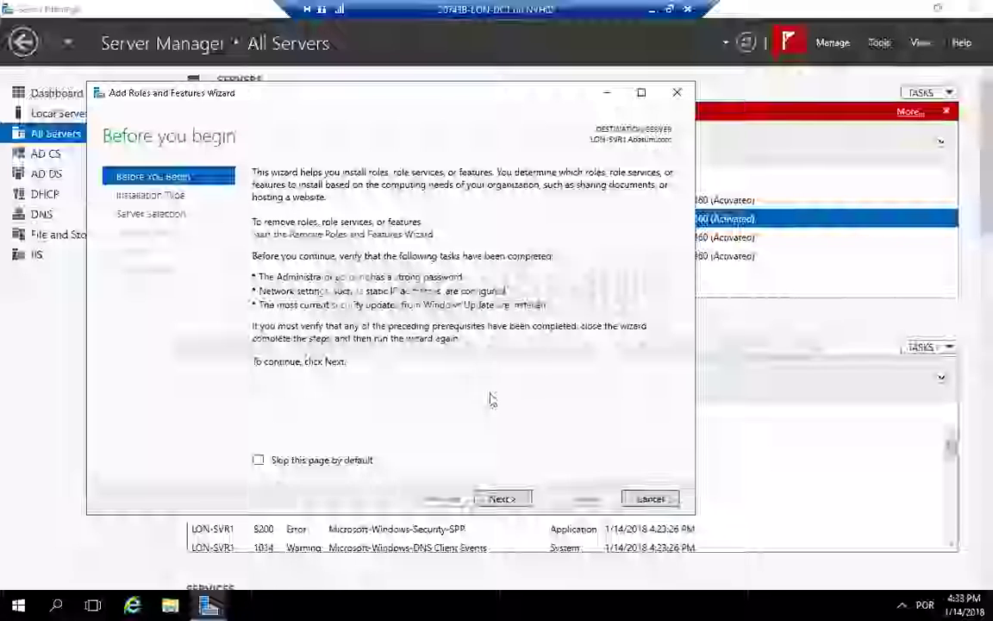
left_click(502, 498)
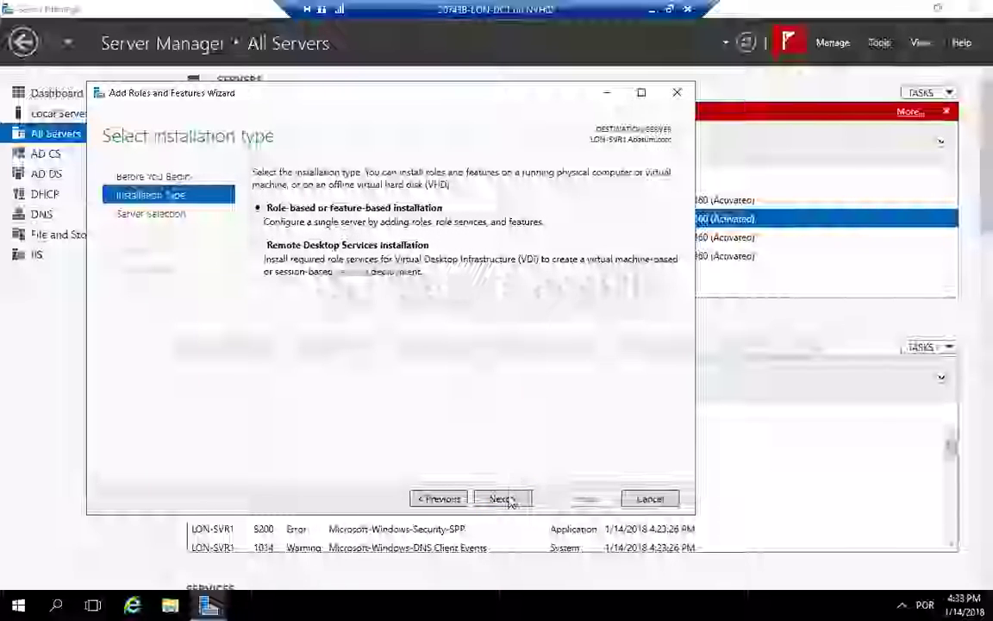
left_click(507, 498)
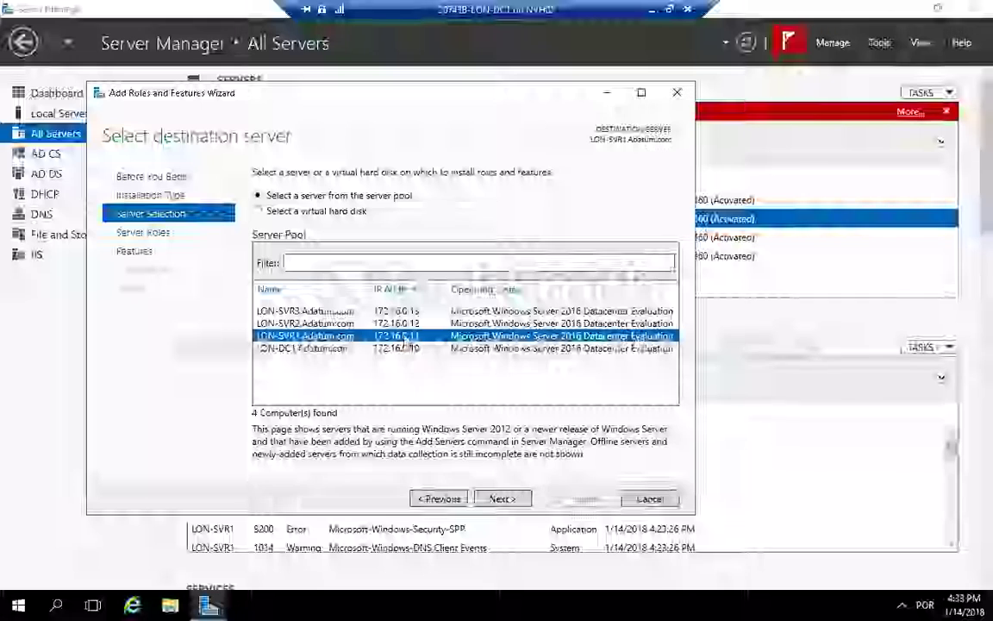
left_click(507, 498)
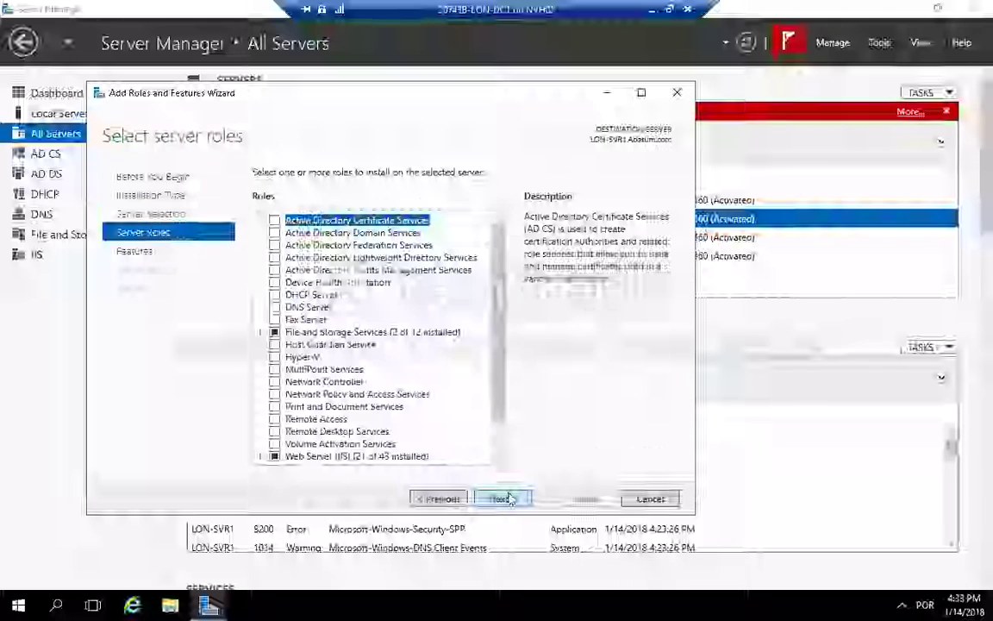
Step: Select the iSCSI Target Server role under File and Storage Services and install it on LON-SVR1
left_click(260, 333)
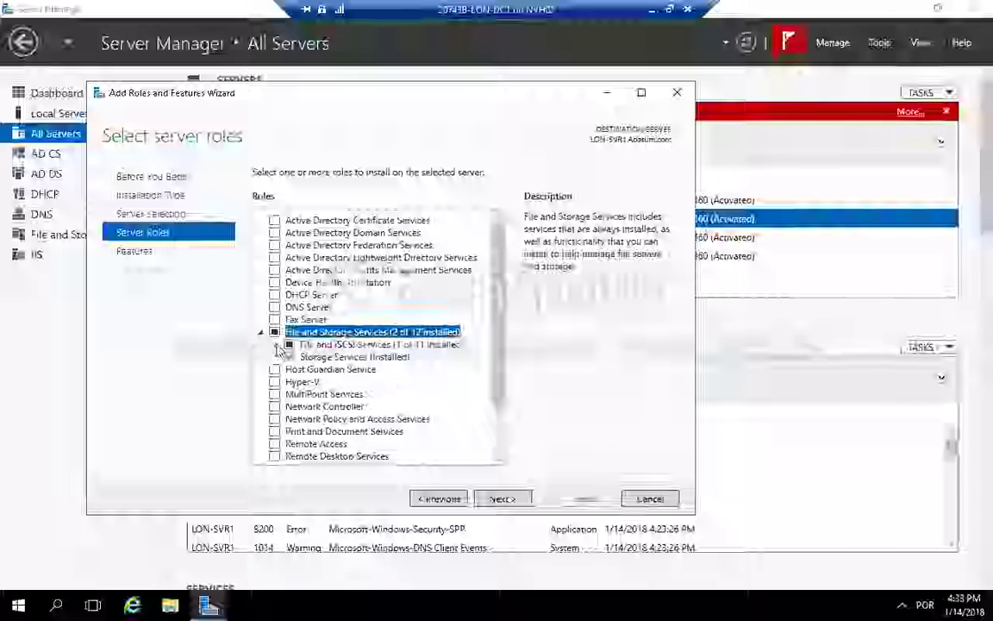
left_click(276, 344)
scroll(318, 400, "down", 6)
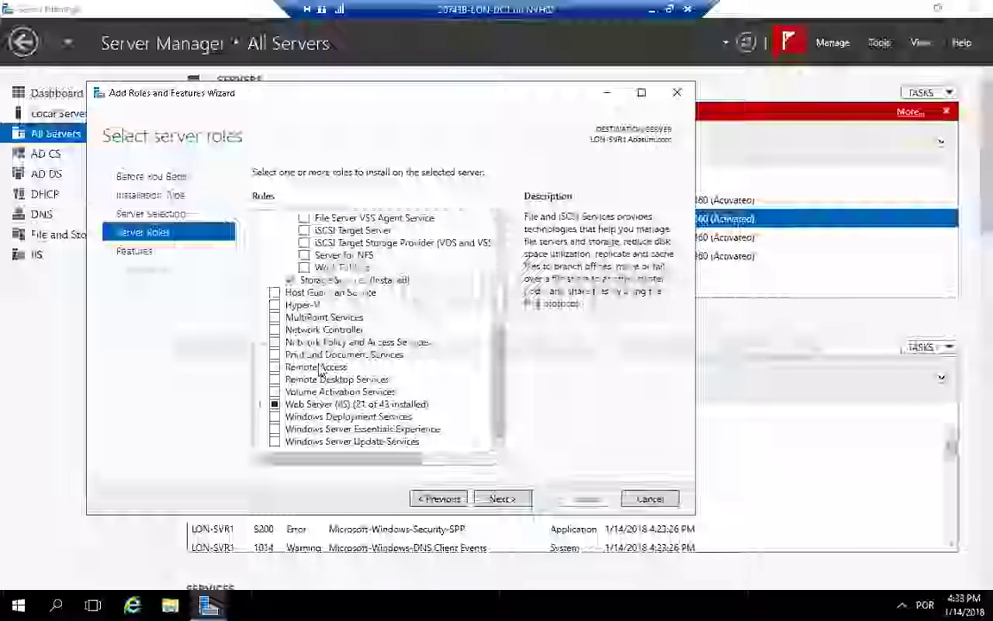
left_click(321, 231)
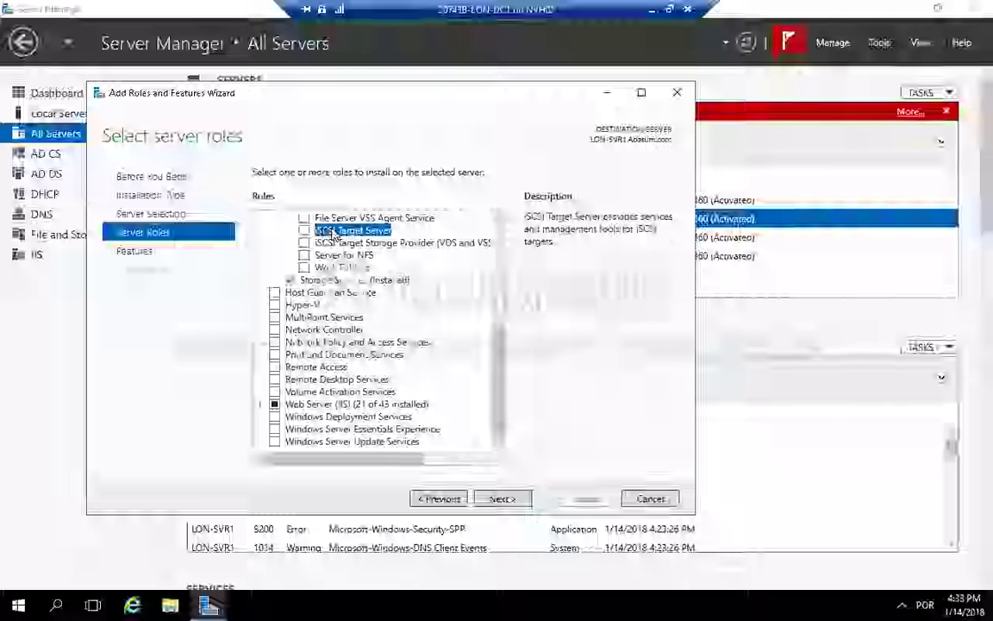
left_click(303, 233)
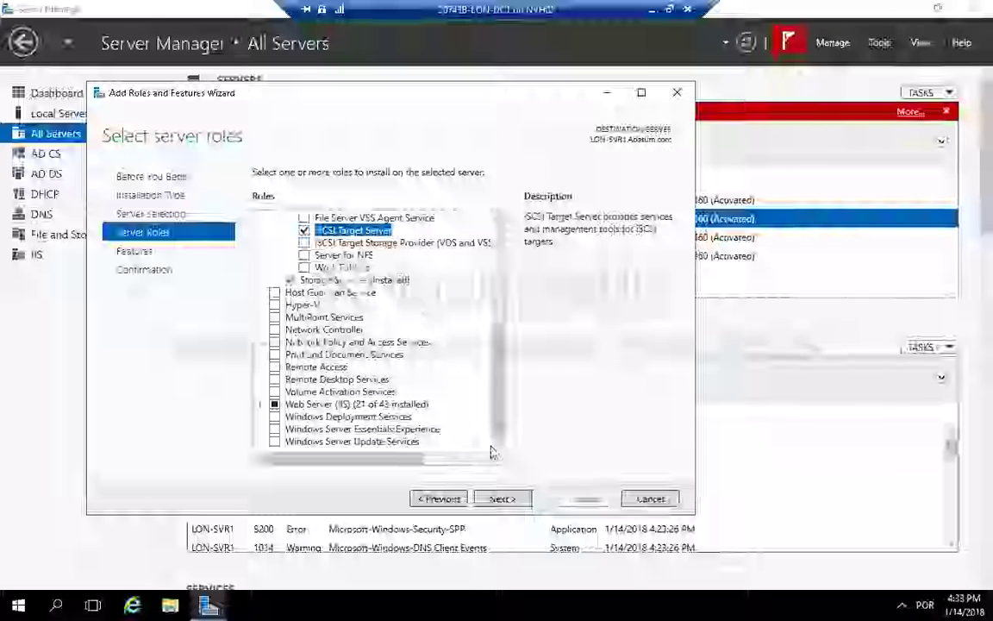
left_click(505, 499)
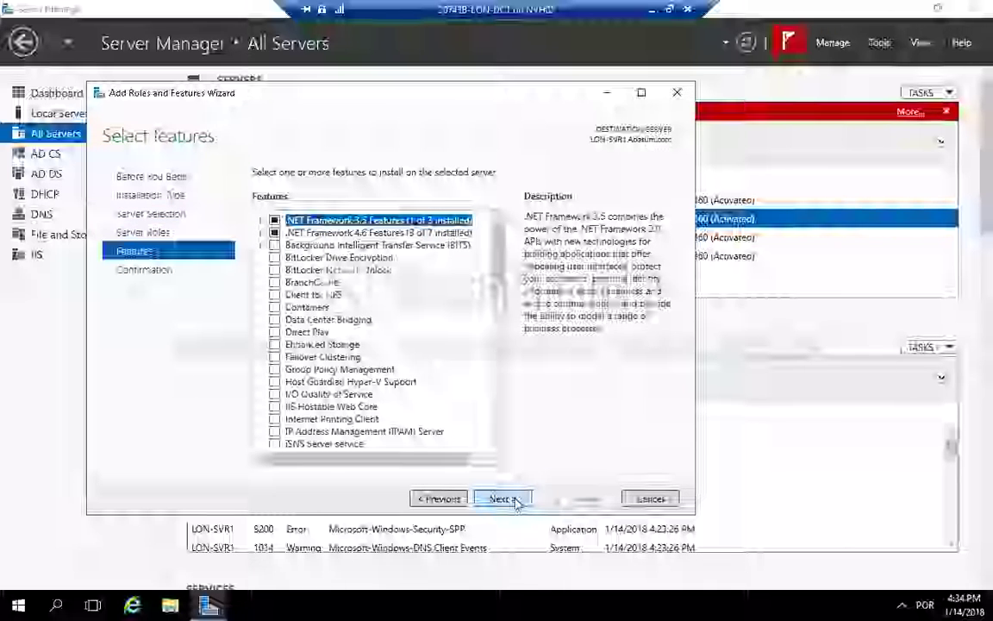
left_click(512, 501)
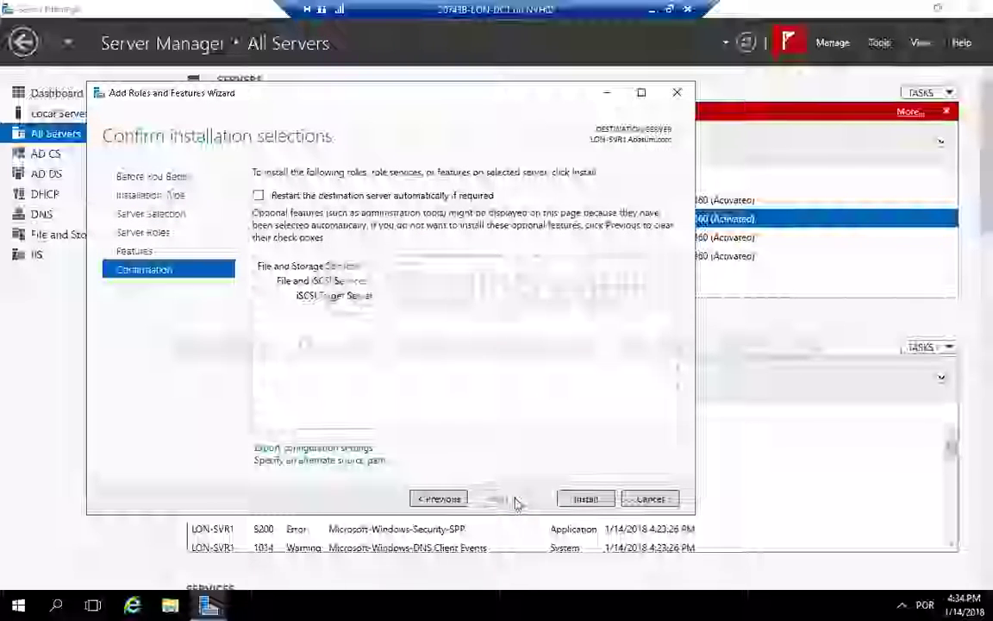
left_click(584, 499)
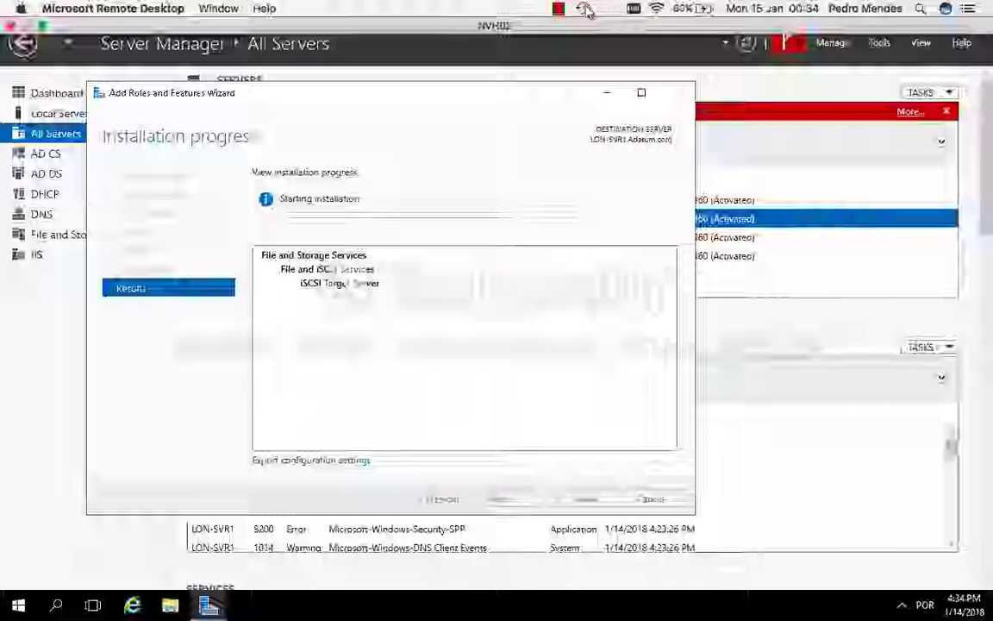
Step: Close the Add Roles and Features Wizard after the installation
left_click(557, 9)
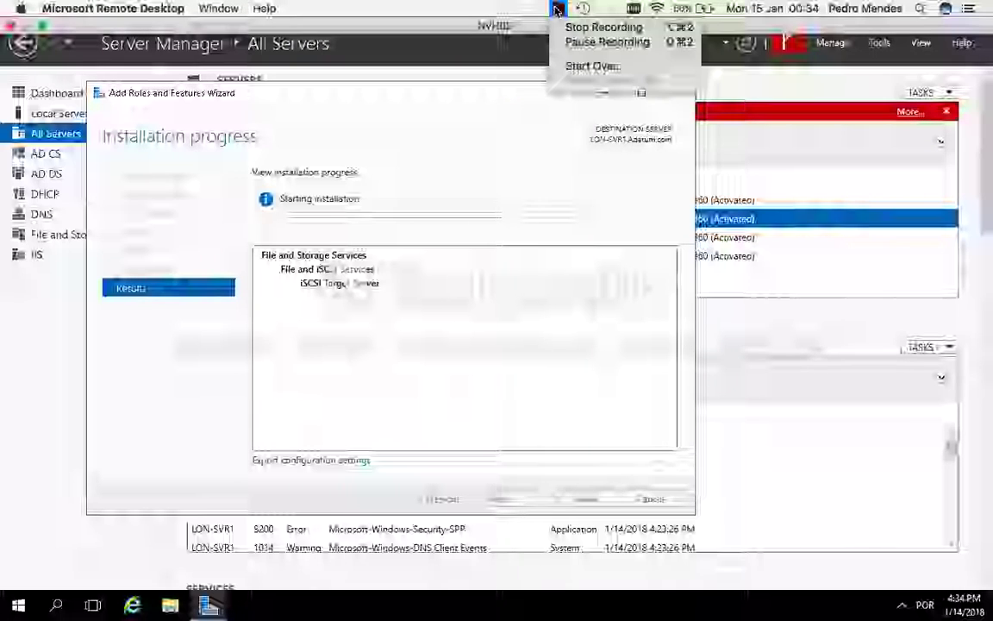
left_click(583, 43)
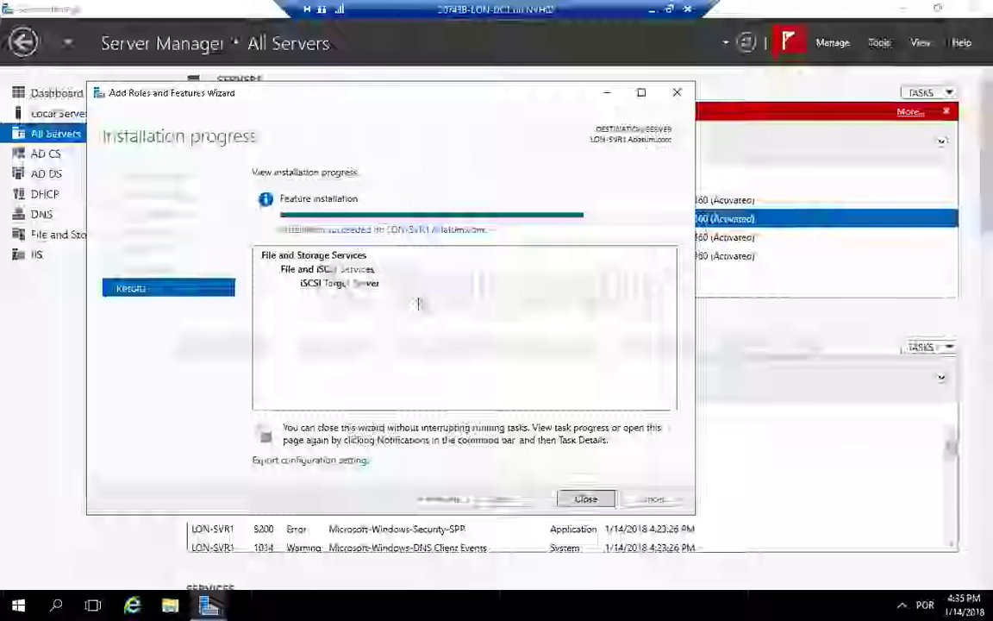
left_click(589, 500)
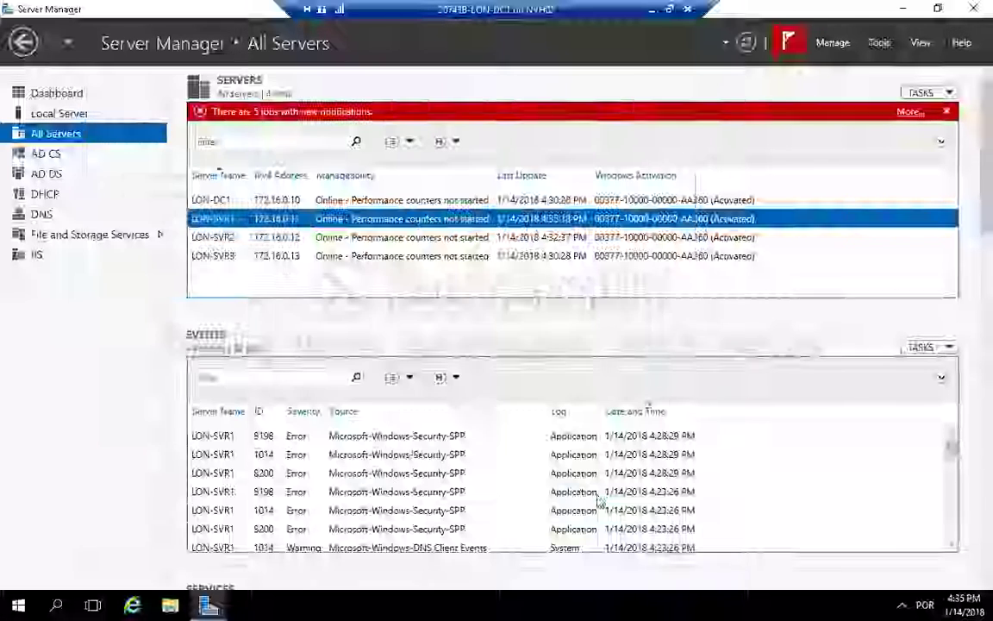
Step: Start the New iSCSI Virtual Disk Wizard from the iSCSI page of File and Storage Services
left_click(73, 237)
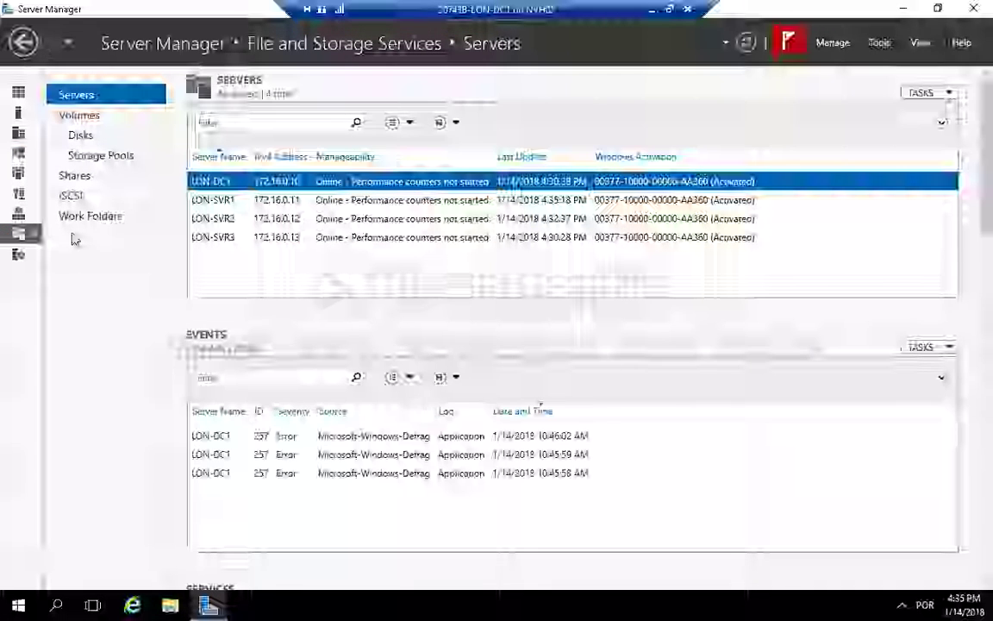
left_click(257, 204)
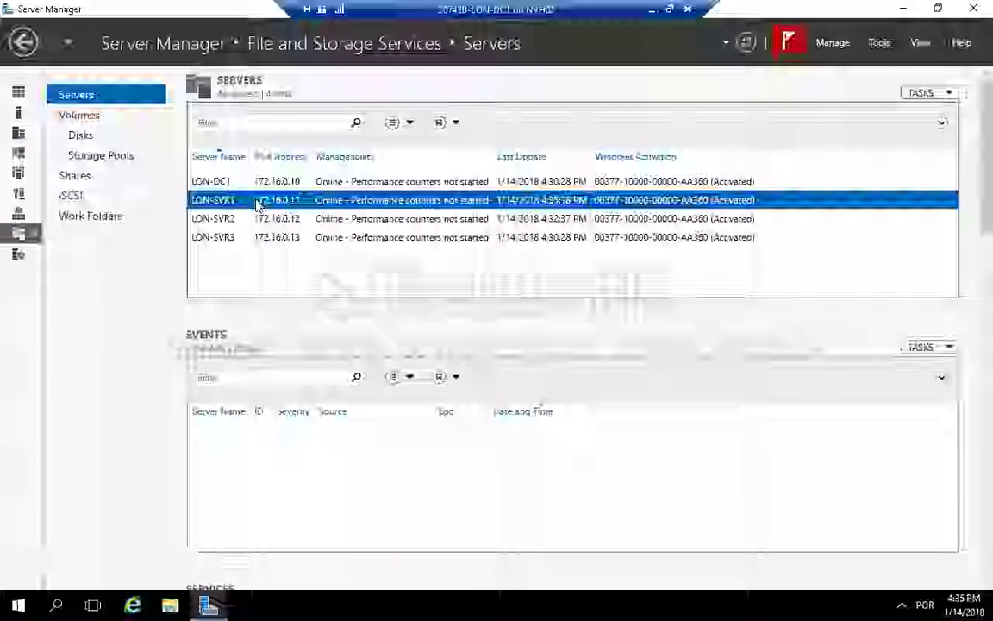
left_click(94, 193)
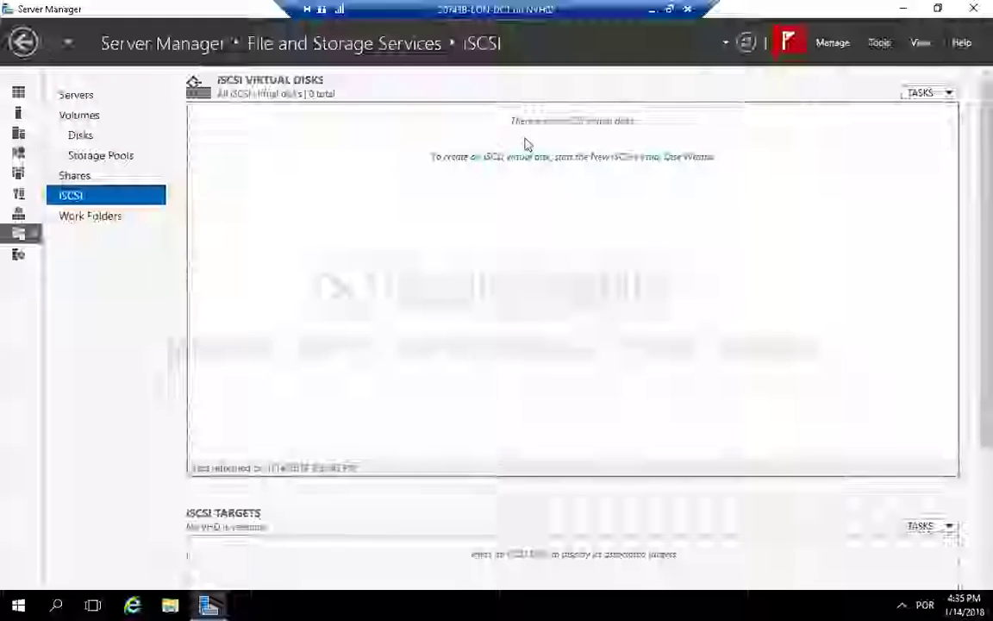
left_click(573, 157)
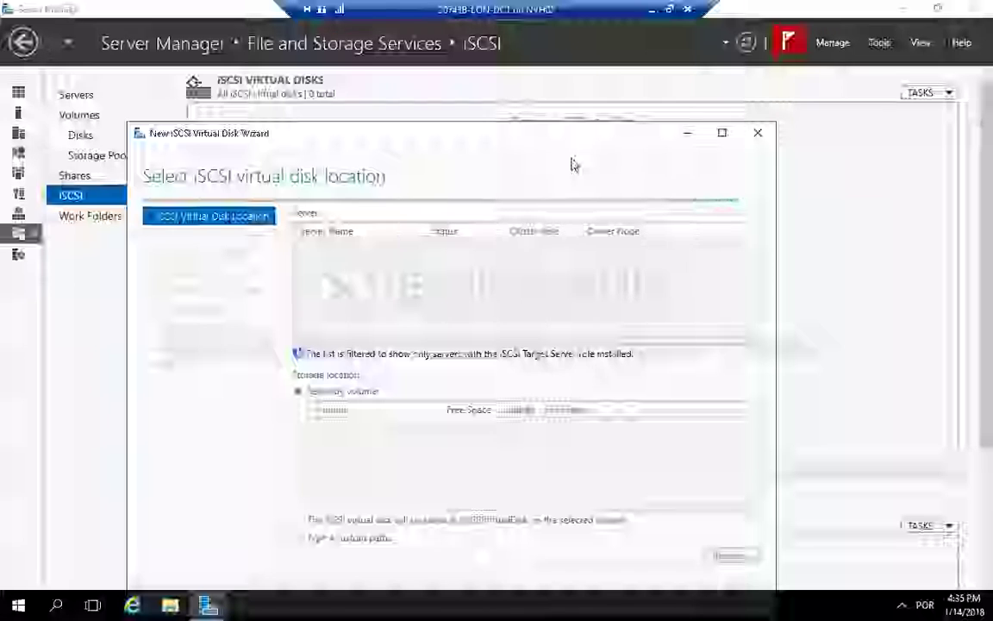
left_click_drag(595, 71, 676, 97)
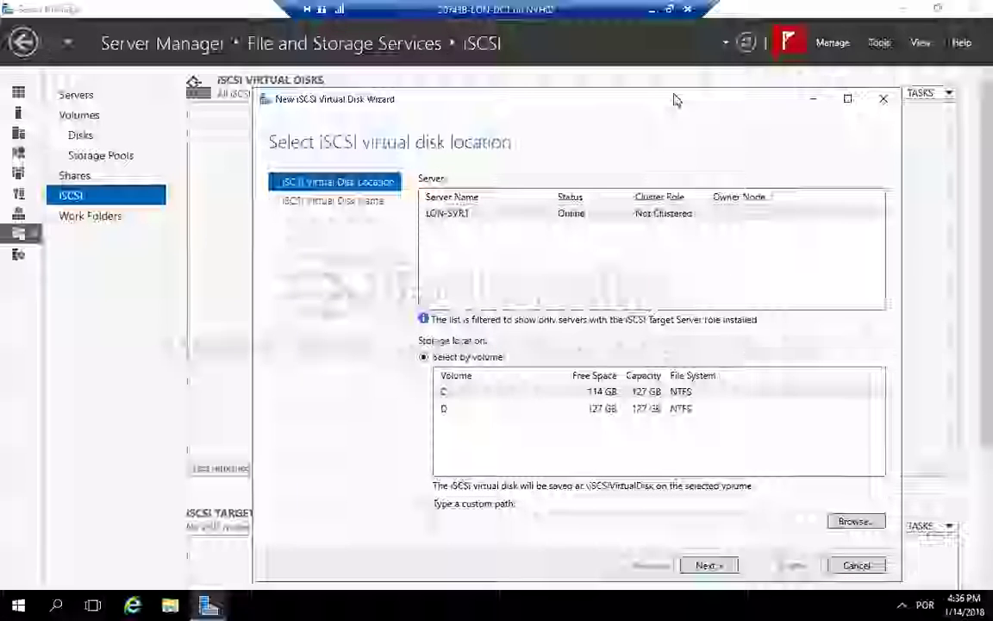
Step: Choose LON-SVR1 as the server and volume C as the storage location for the iSCSI virtual disk
left_click(496, 217)
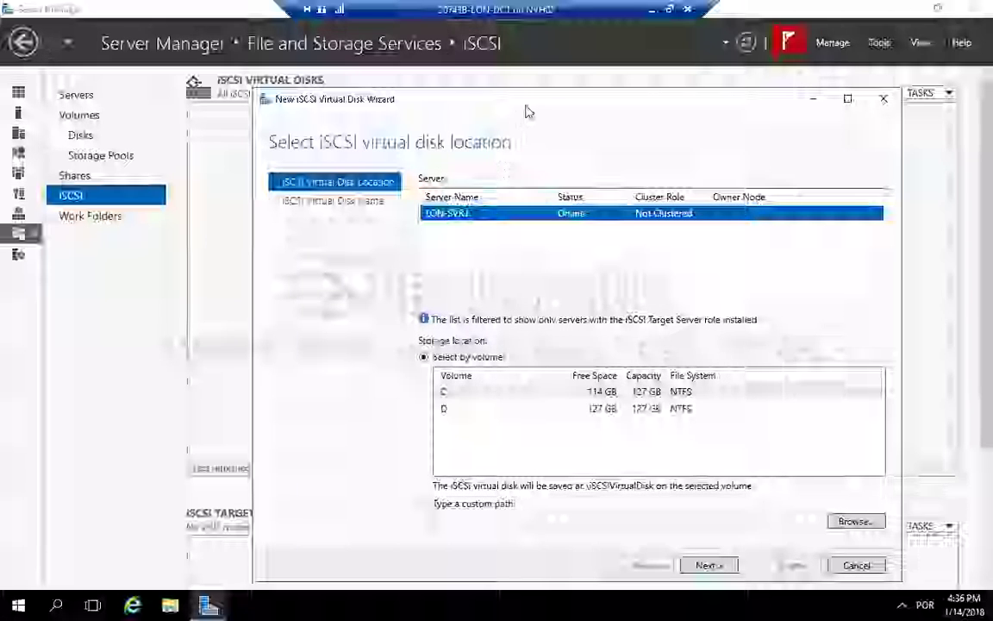
left_click_drag(541, 104, 521, 90)
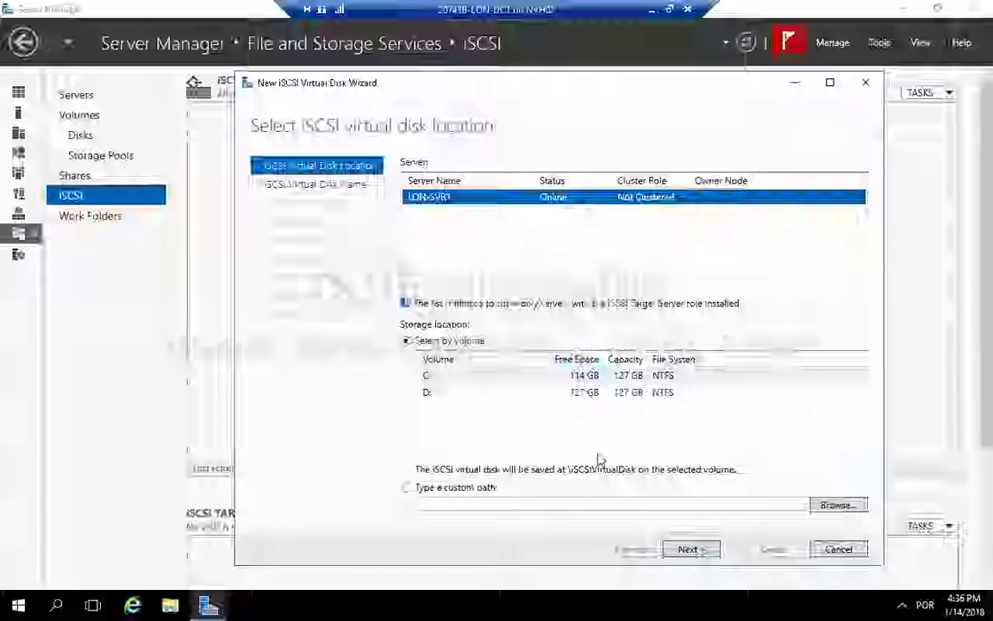
left_click(648, 379)
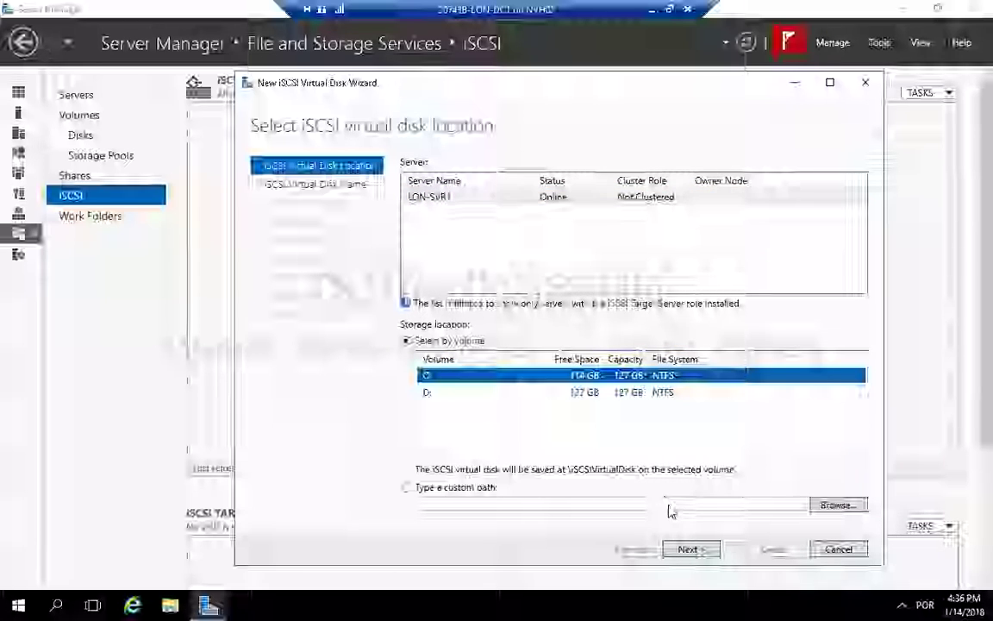
left_click(700, 548)
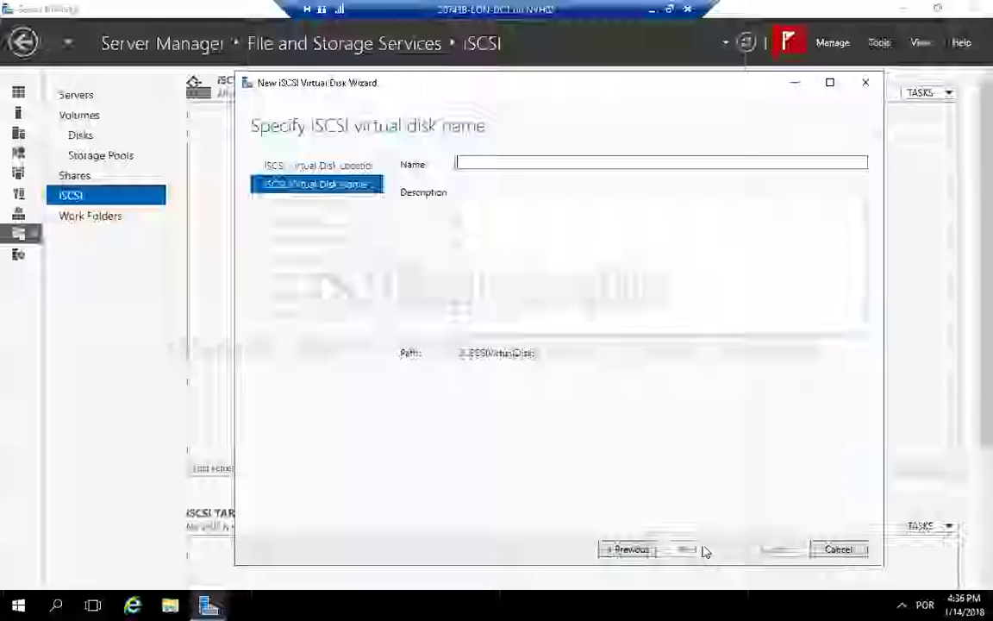
Step: Name the virtual disk iSCSIDisk1 and set its size to 5 GB, dynamically expanding
type("i")
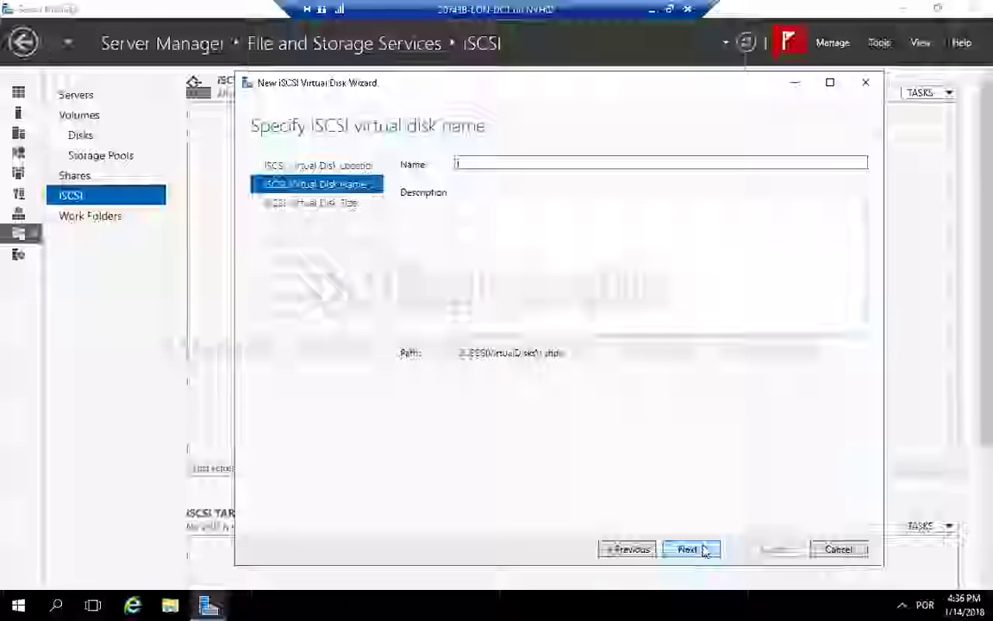
type("s")
key("BackSpace")
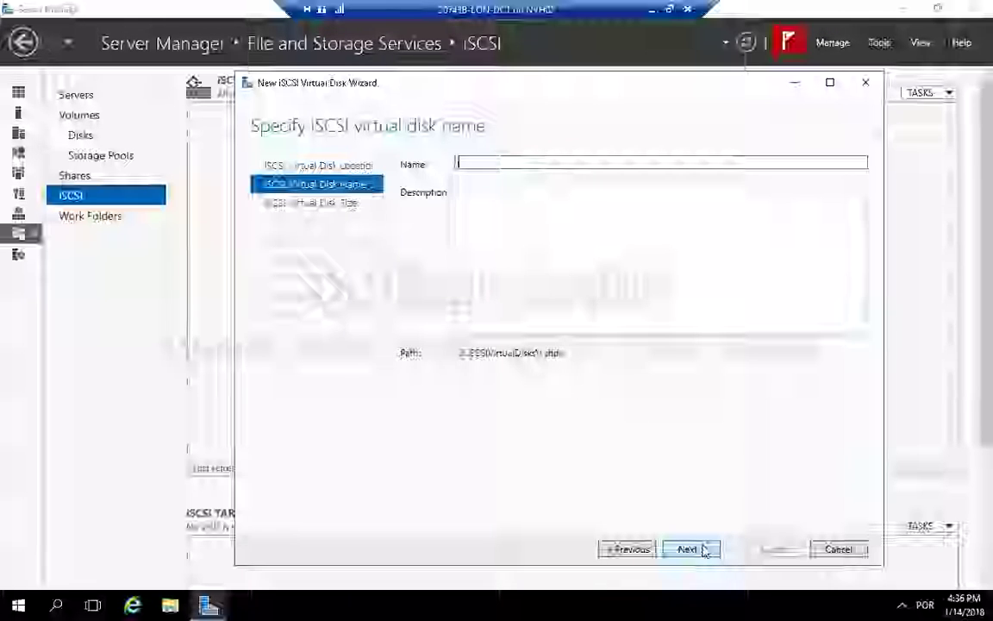
type("S")
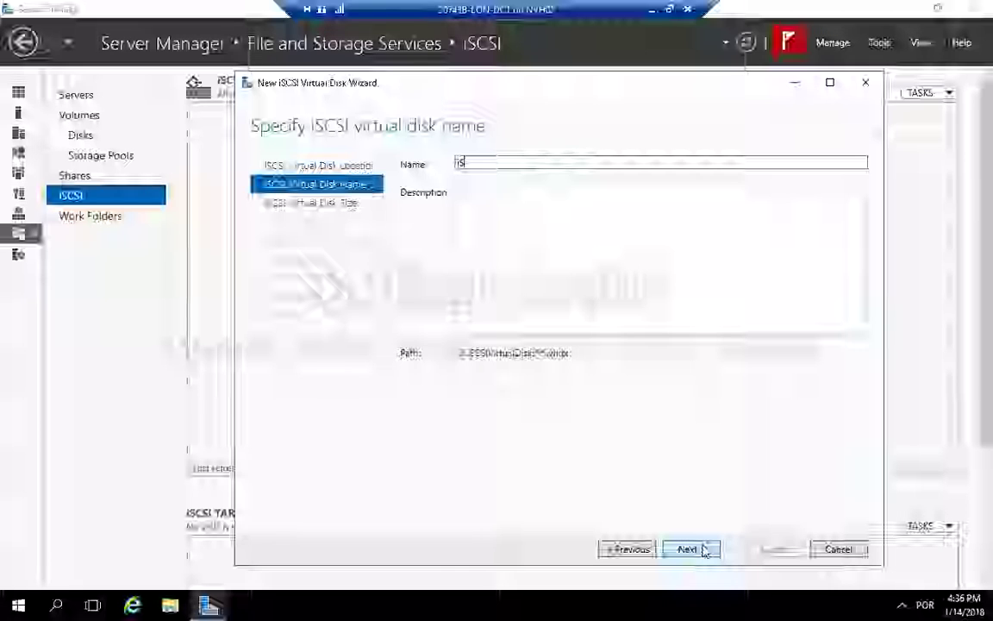
type("CSI")
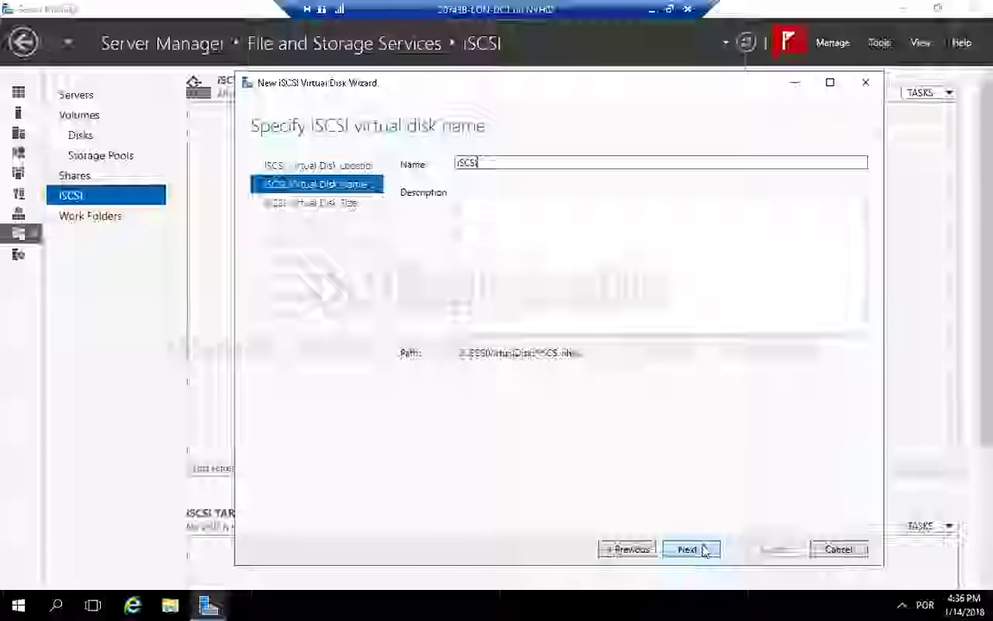
type("Dis")
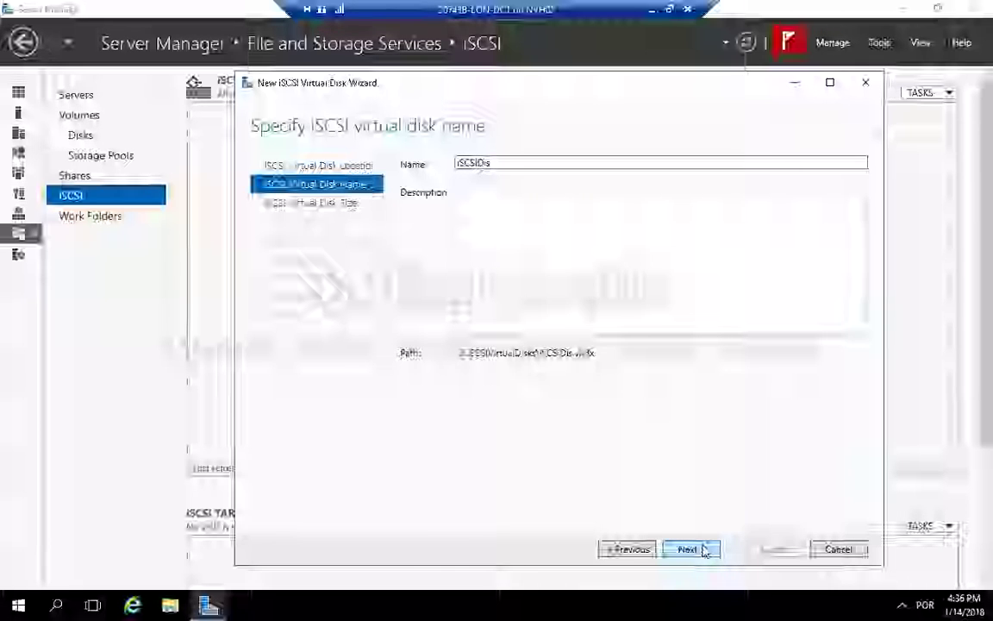
type("k1")
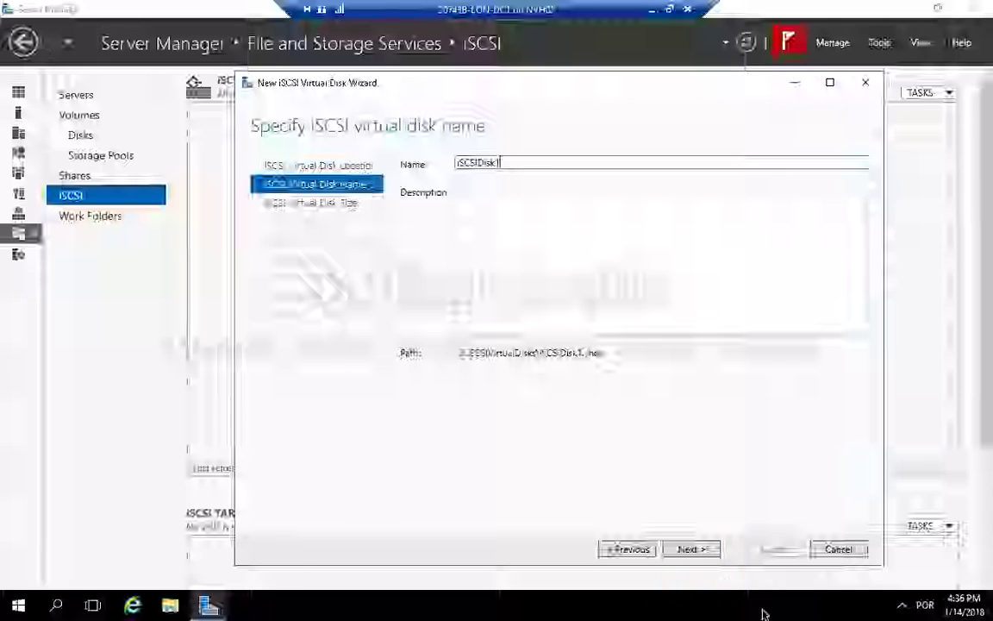
left_click(692, 550)
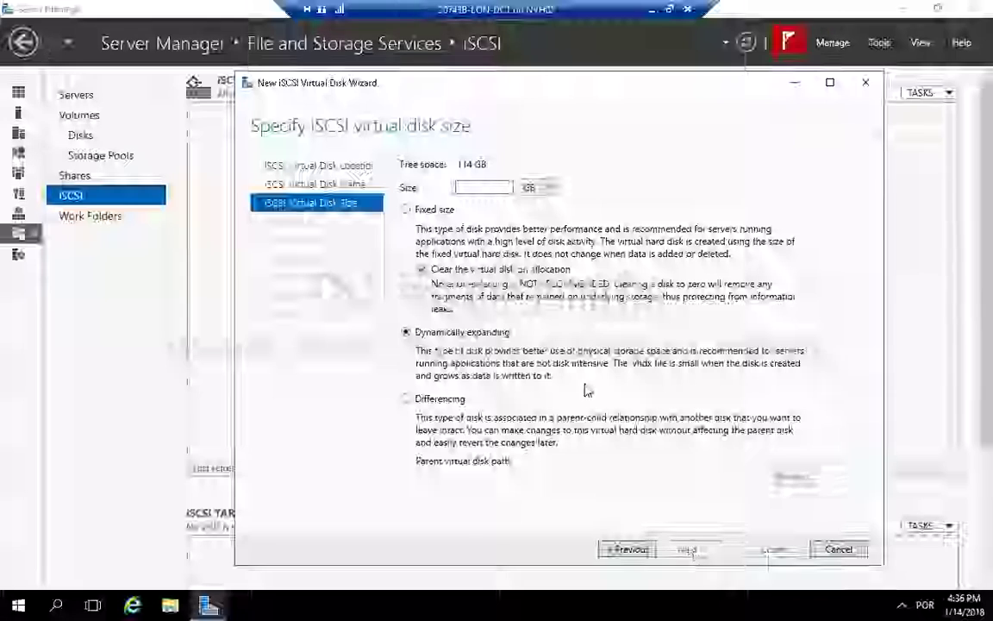
type("5")
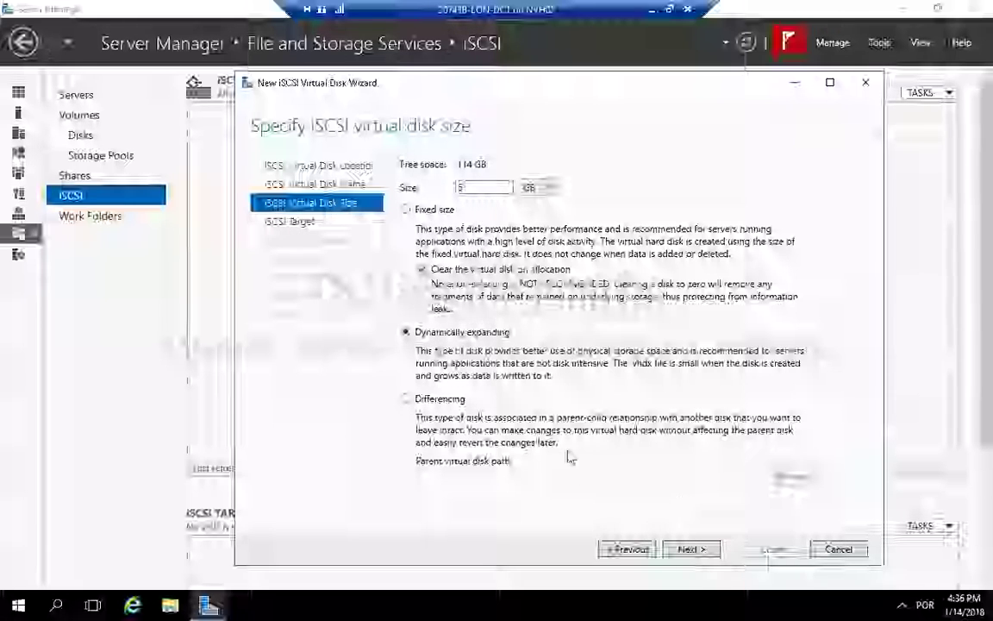
left_click(690, 549)
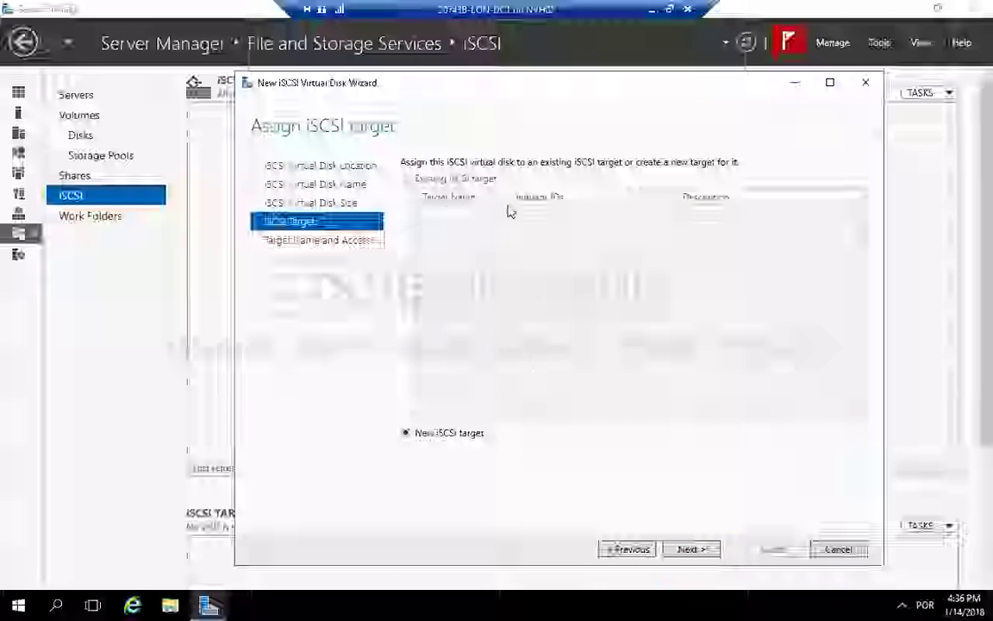
Step: Assign the disk to a new iSCSI target named lon-svr1
left_click(701, 550)
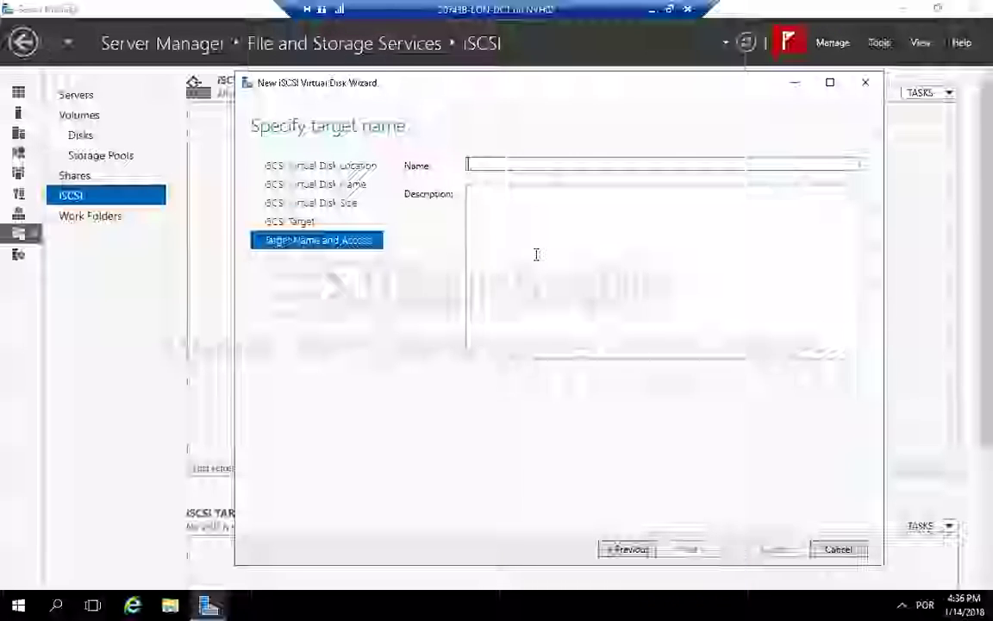
type("isc")
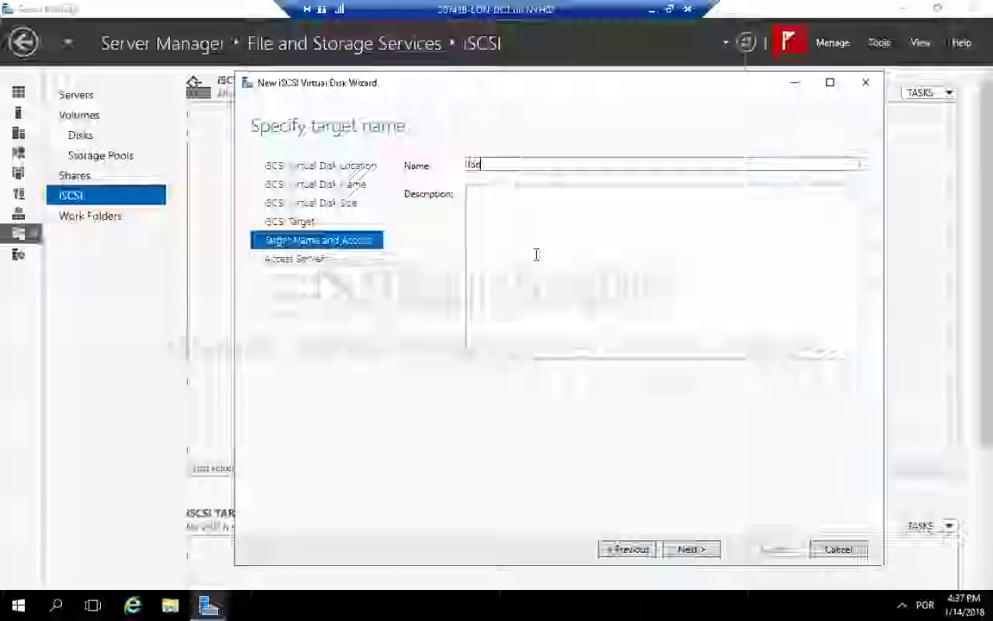
type("-s")
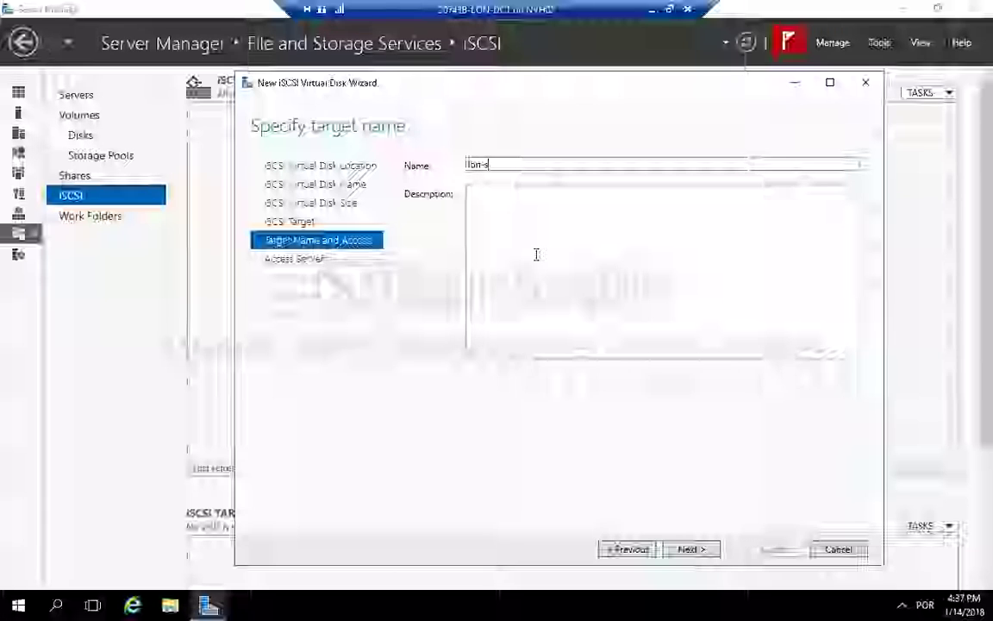
type("vr1")
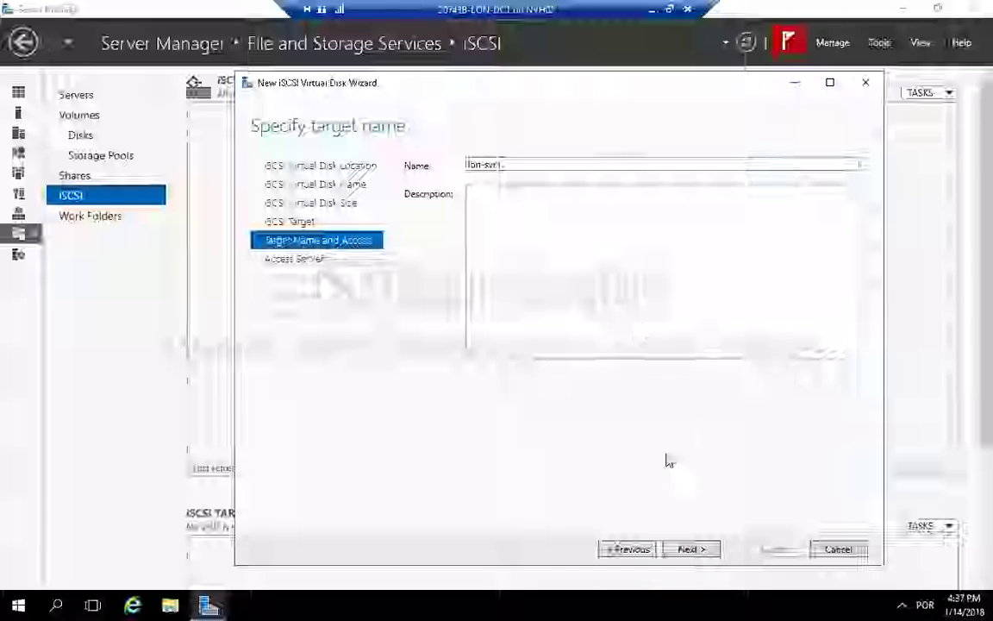
left_click(692, 549)
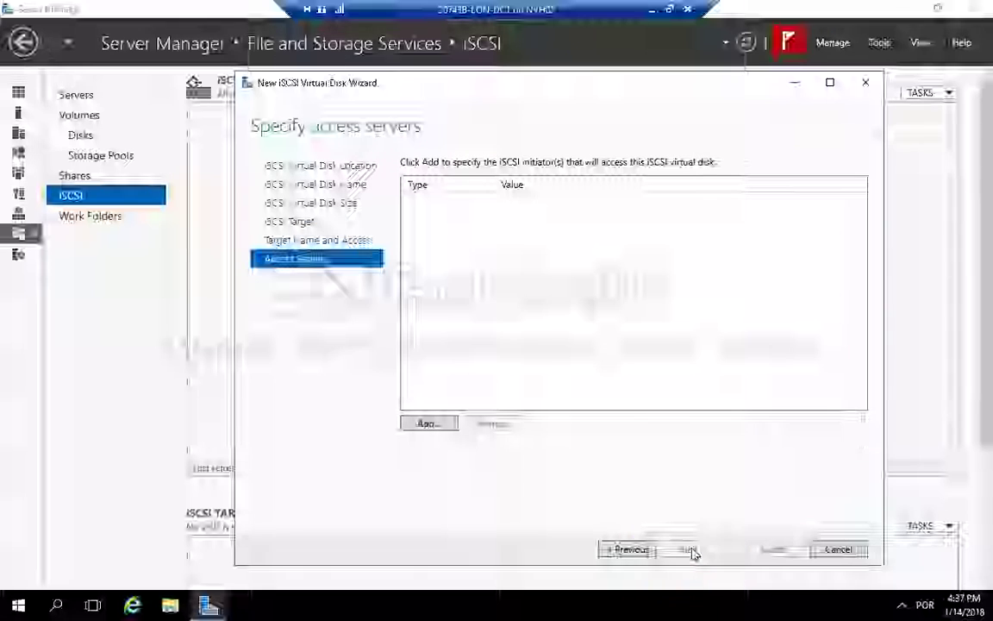
Step: Add an access server initiator identified by IP address 172.16.0.12
left_click(441, 422)
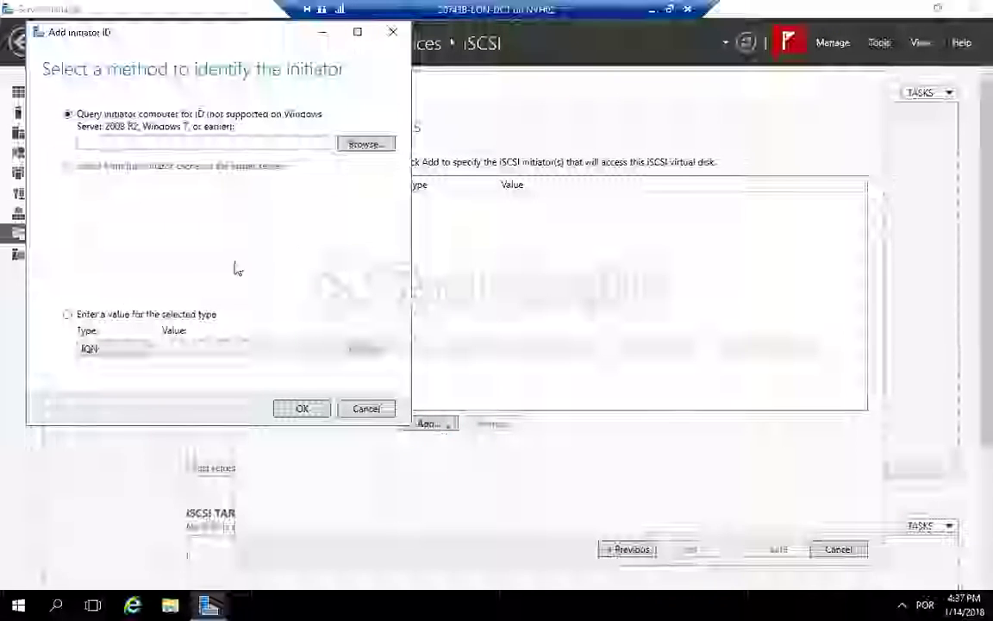
left_click(150, 349)
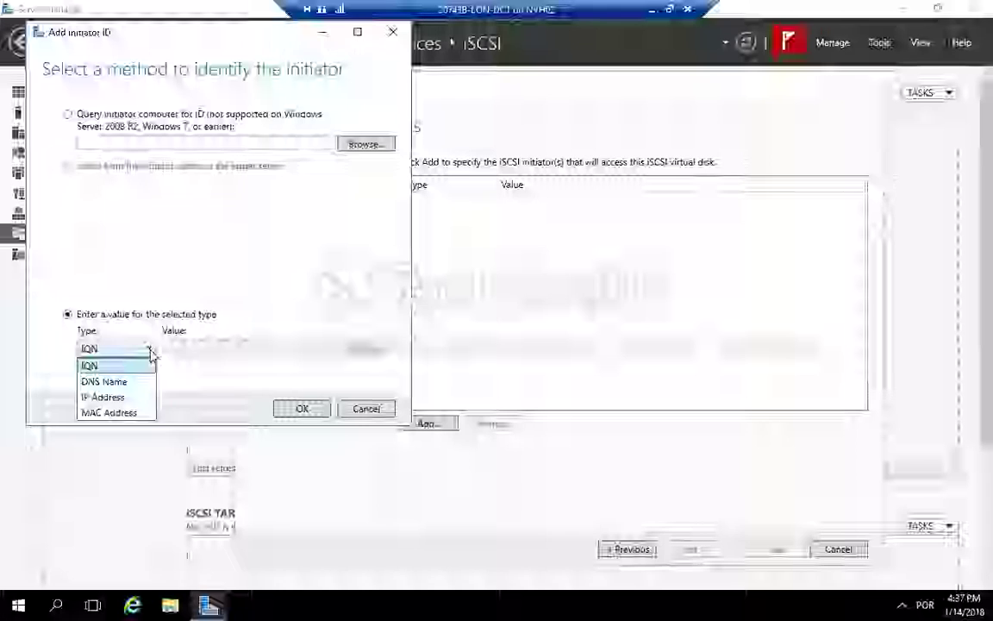
left_click(133, 396)
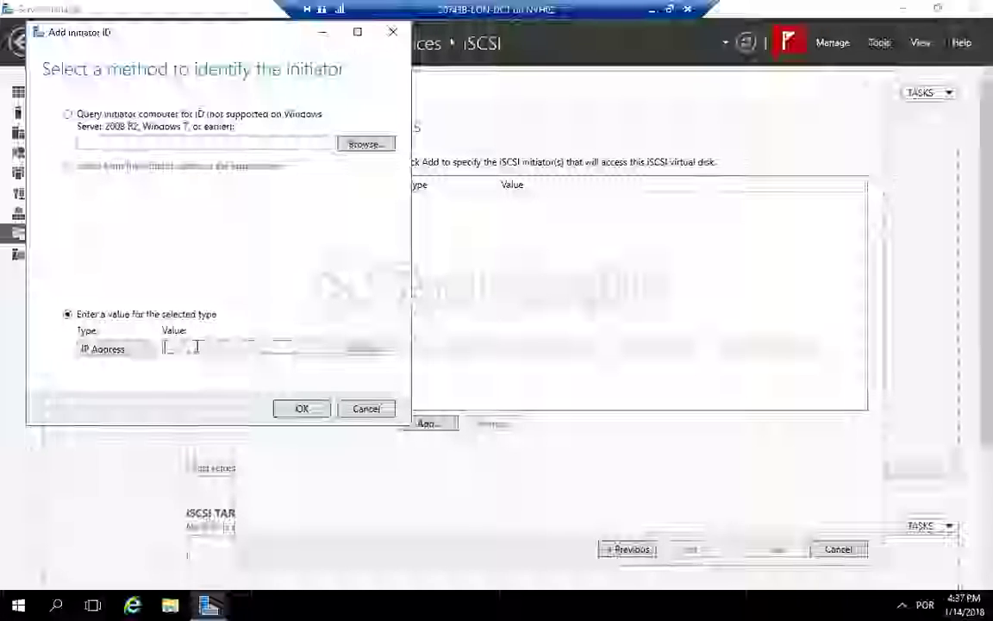
left_click(195, 347)
type("17")
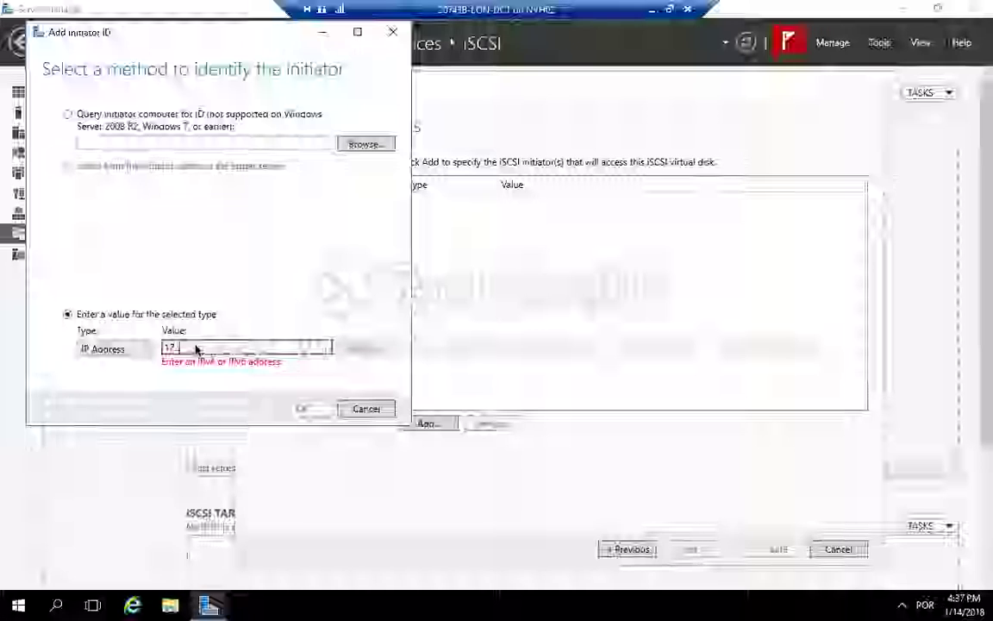
type("2.1")
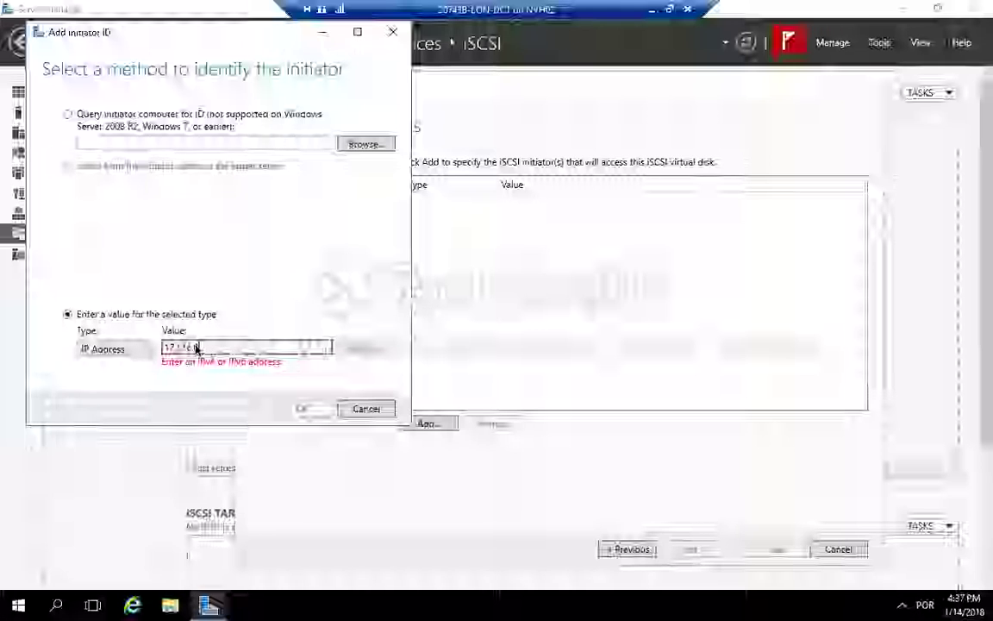
type("6.0.21")
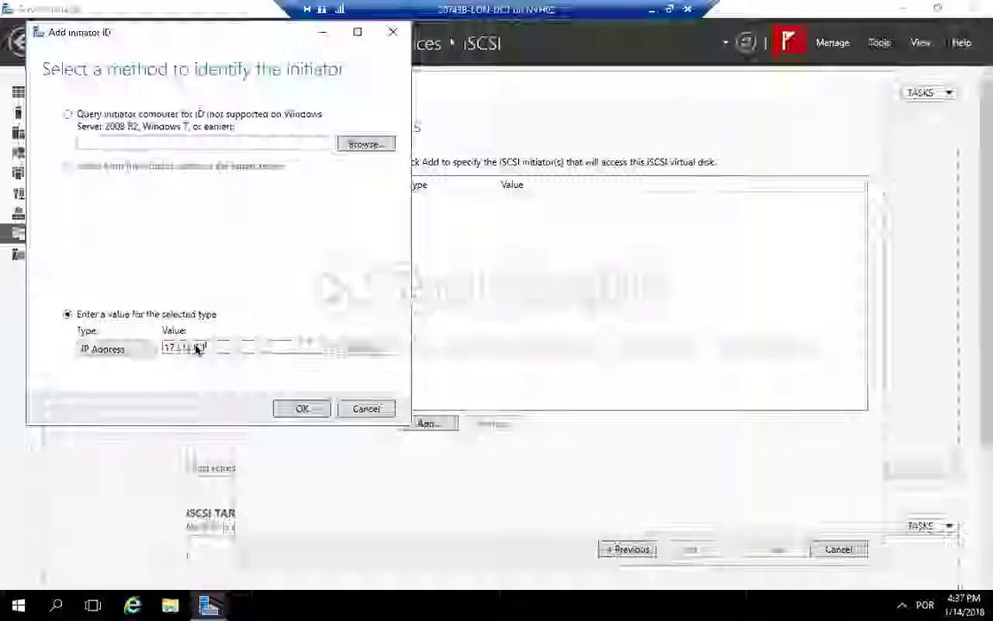
left_click(303, 409)
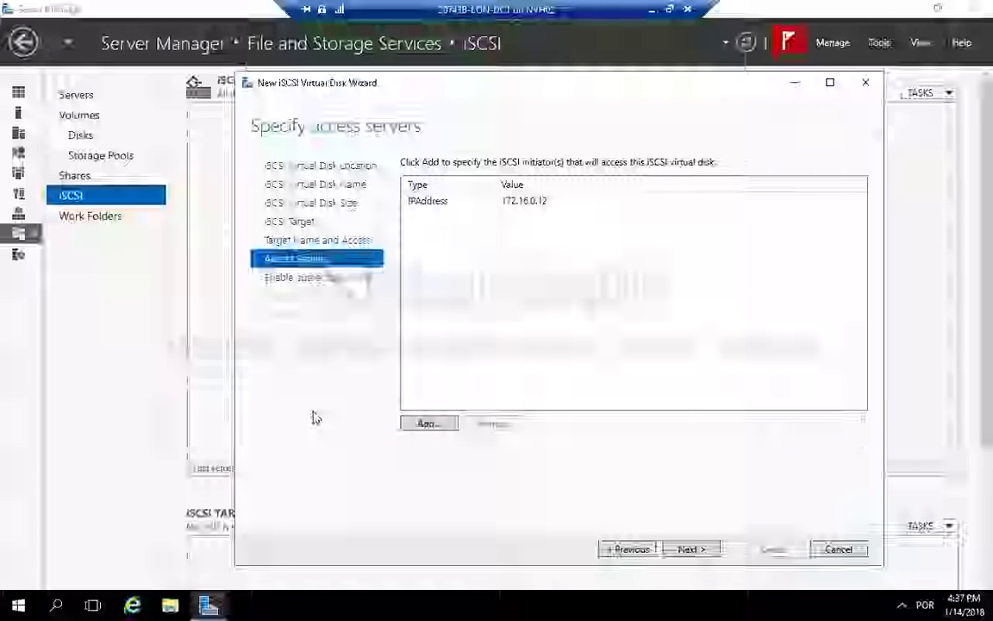
left_click(704, 550)
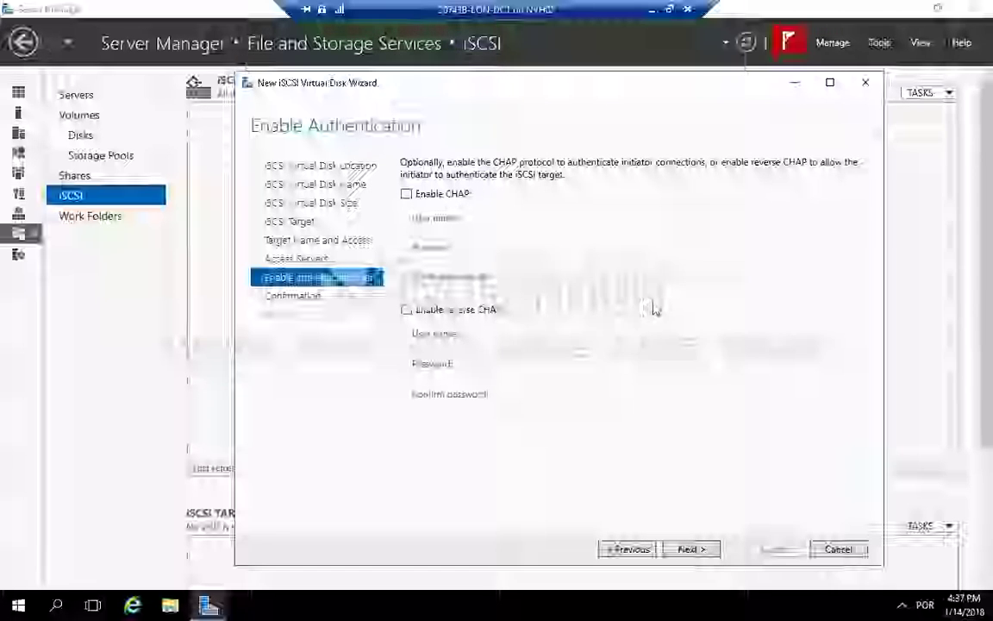
Step: Leave CHAP authentication disabled, create the iSCSI virtual disk and close the wizard
left_click(690, 550)
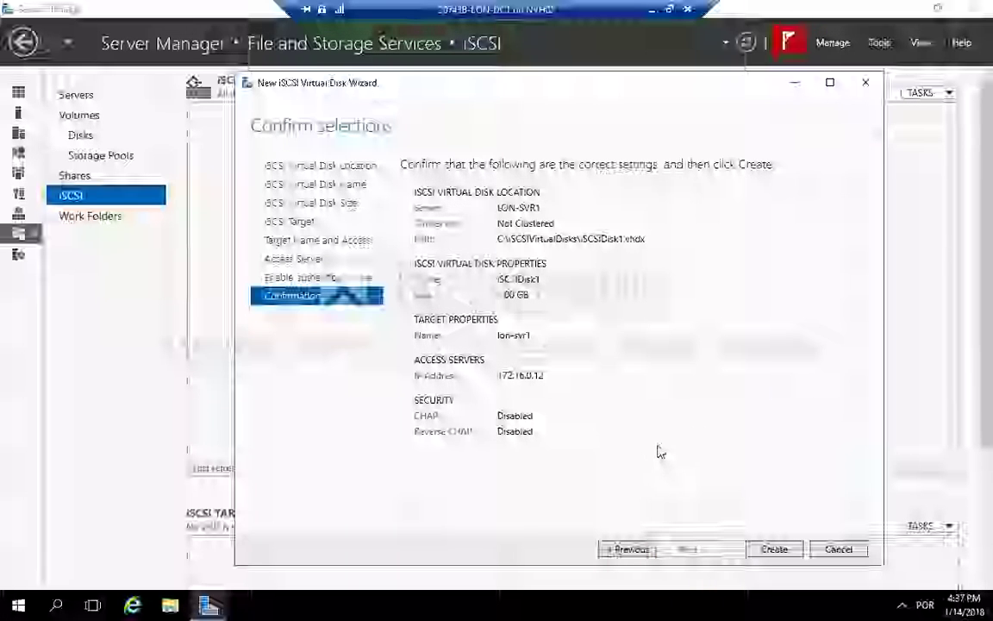
left_click(774, 550)
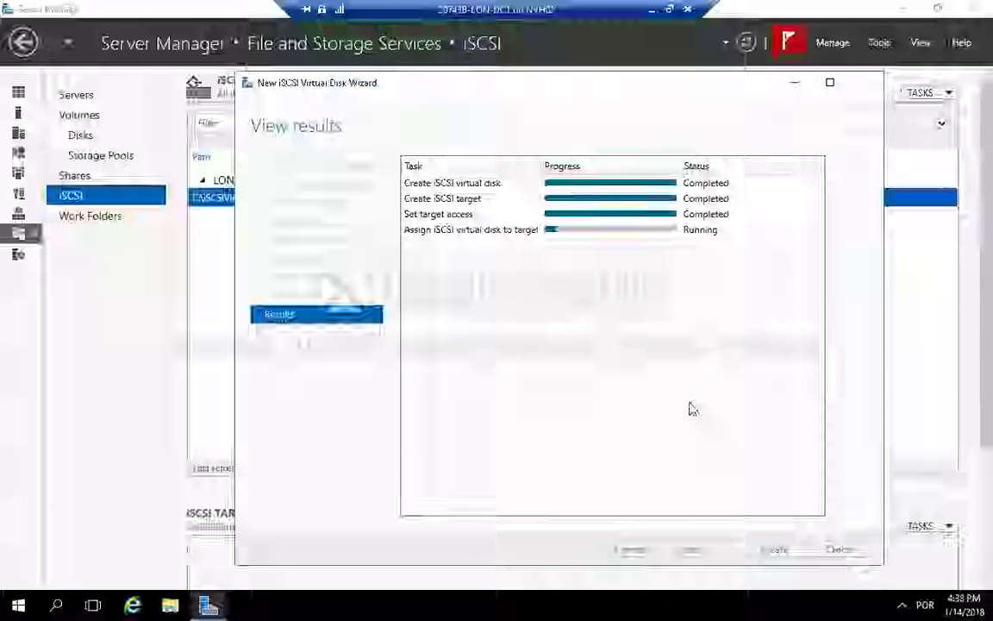
left_click(779, 553)
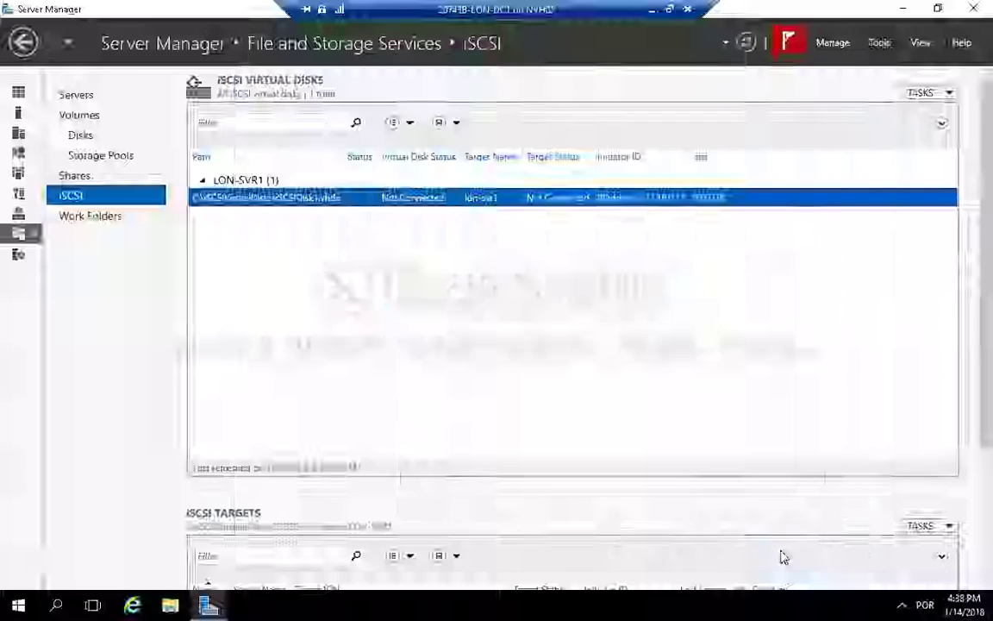
right_click(494, 205)
left_click(921, 140)
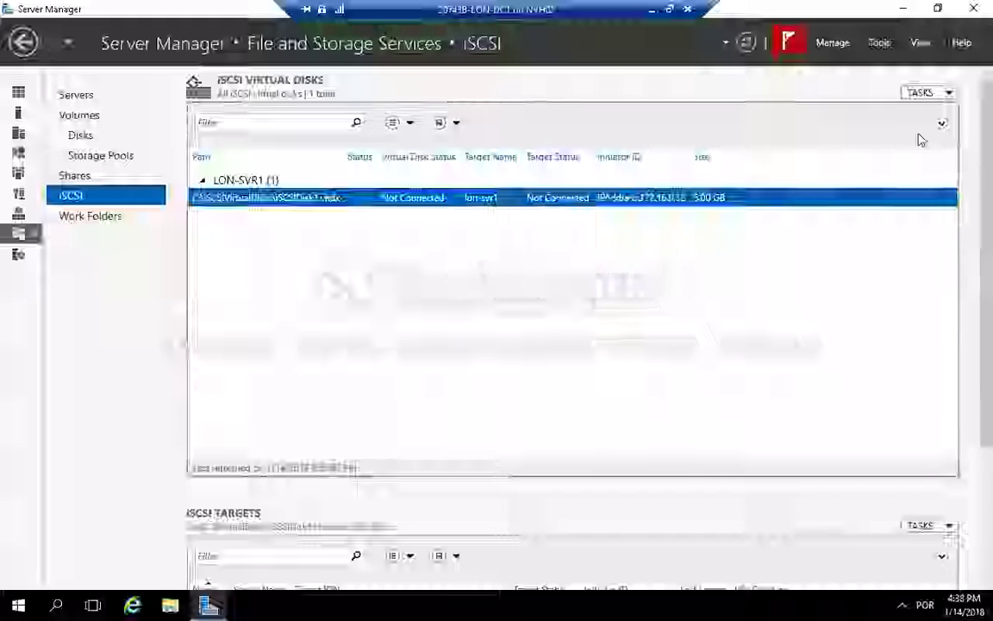
Step: Start a new iSCSI virtual disk on LON-SVR1 and name it iSCSIDisk2
left_click(935, 94)
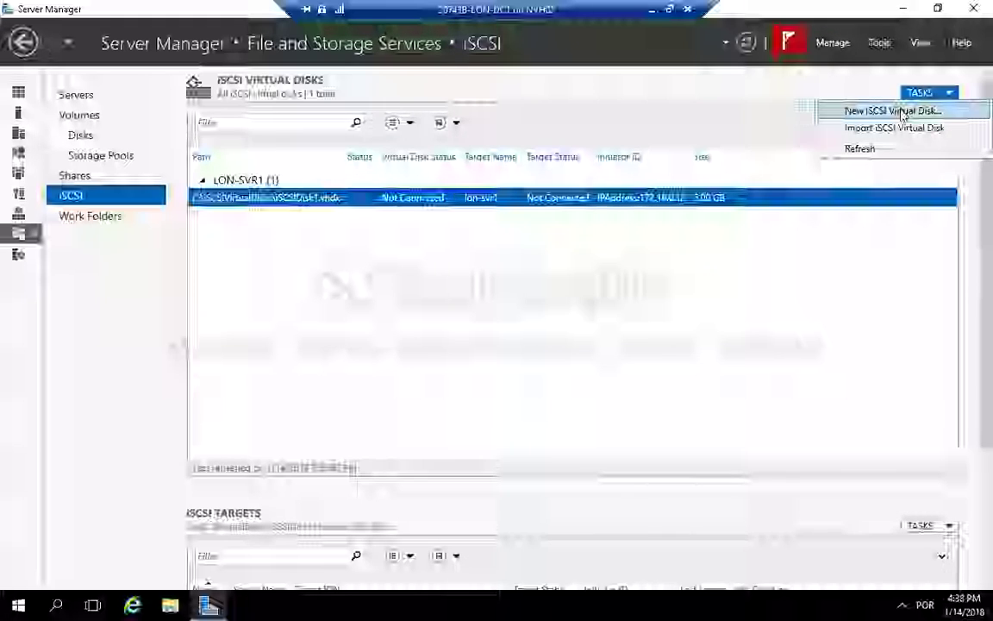
left_click(902, 115)
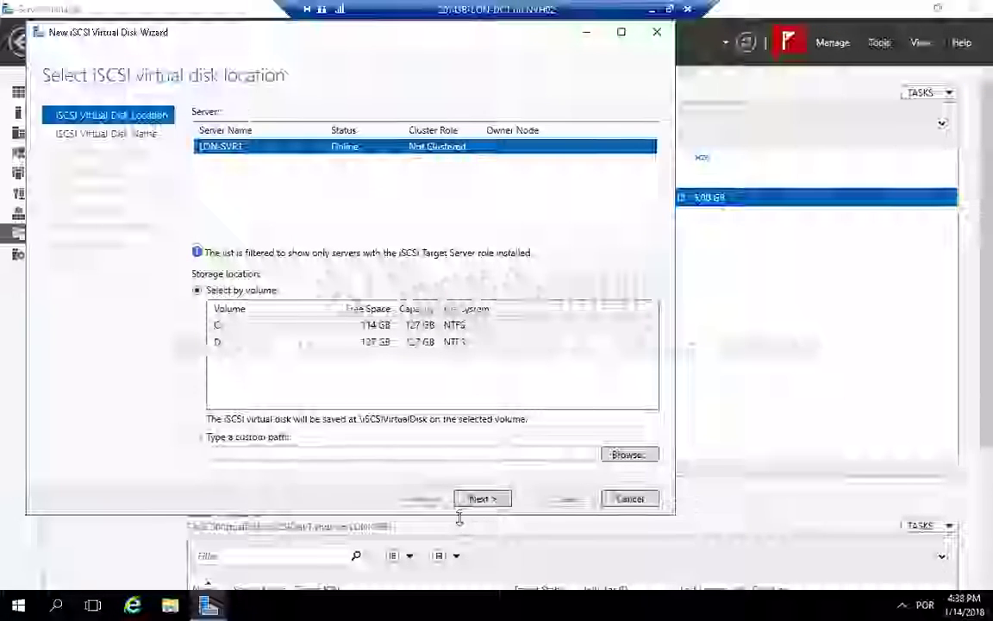
left_click(488, 500)
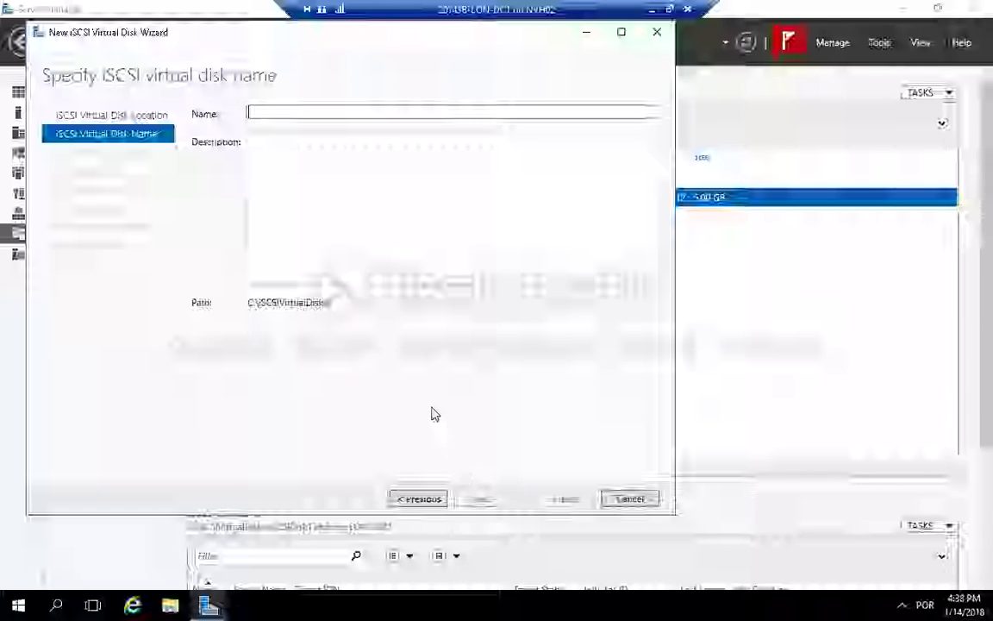
type("iSC")
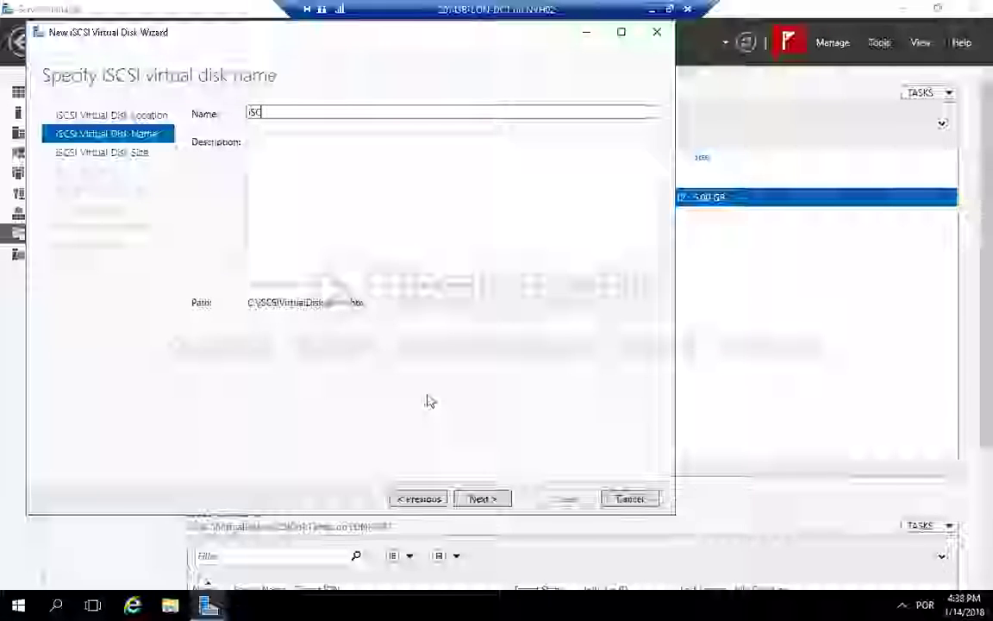
type("SIDis")
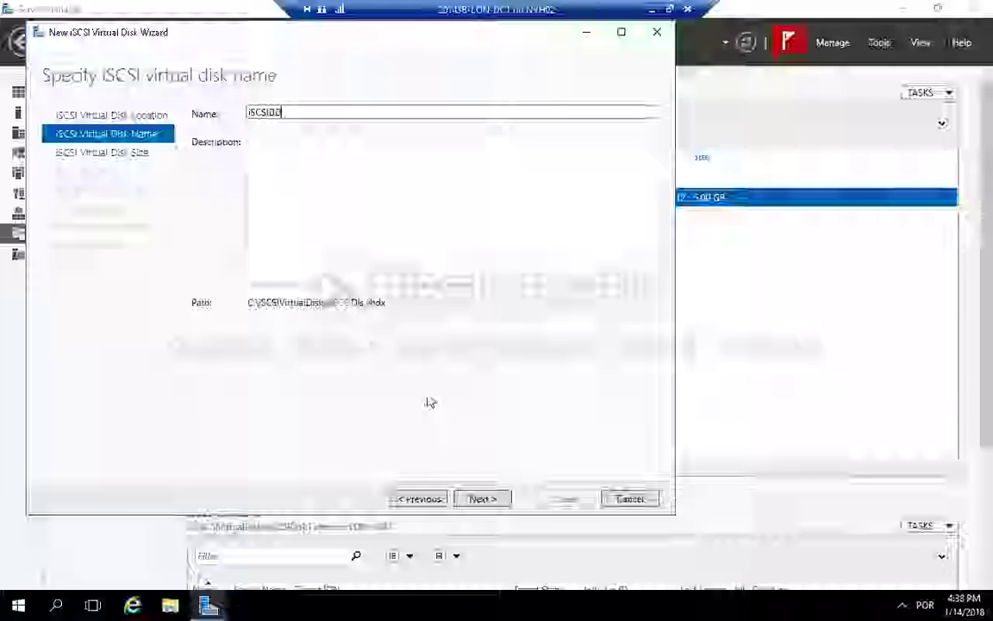
type("k2")
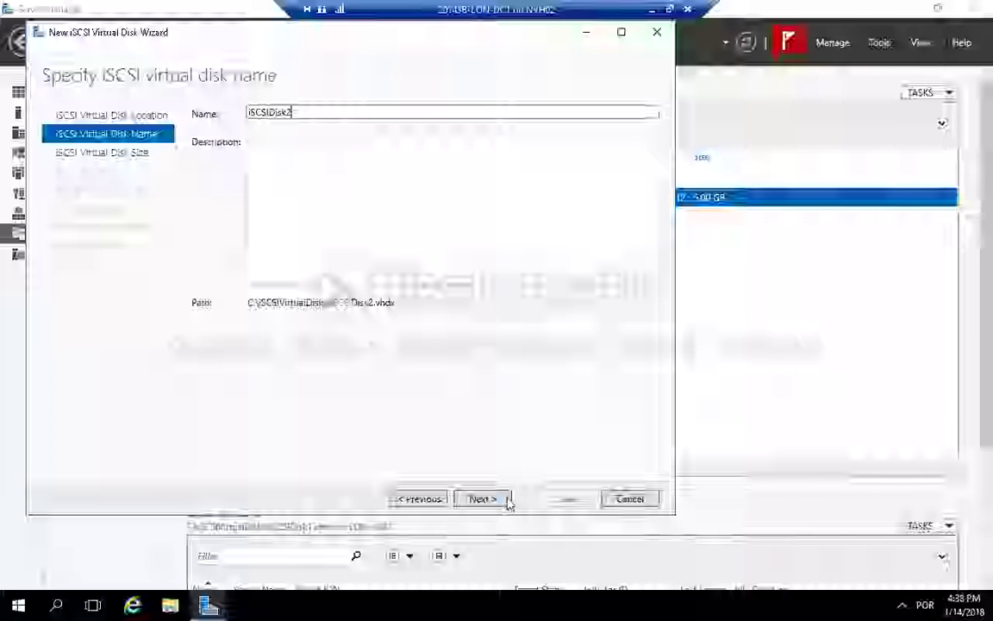
left_click(482, 500)
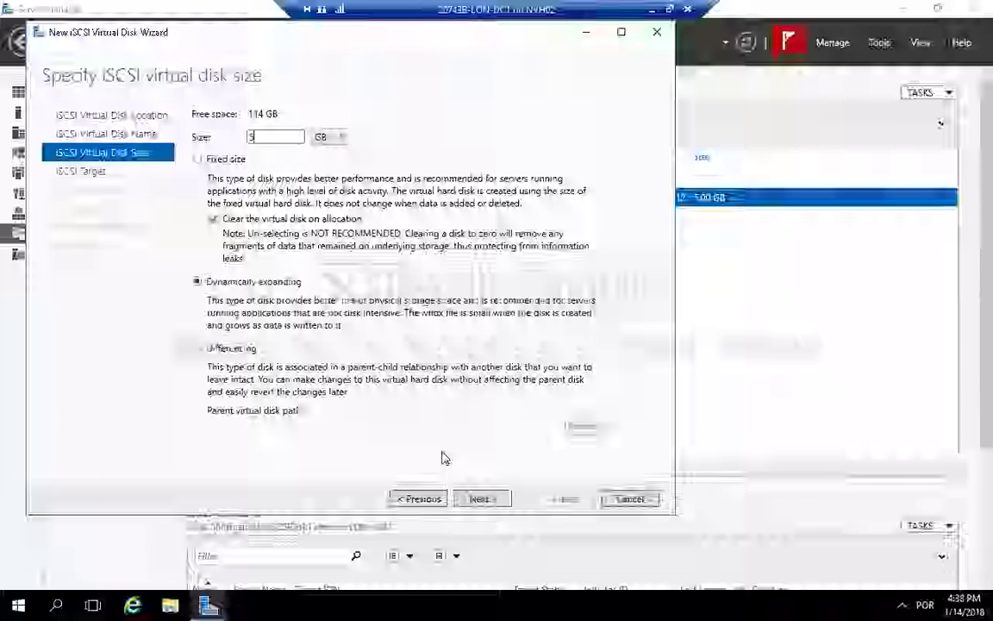
Step: Keep the 5 GB size, assign the disk to the existing lon-svr1 target, create it and close the wizard
left_click(494, 500)
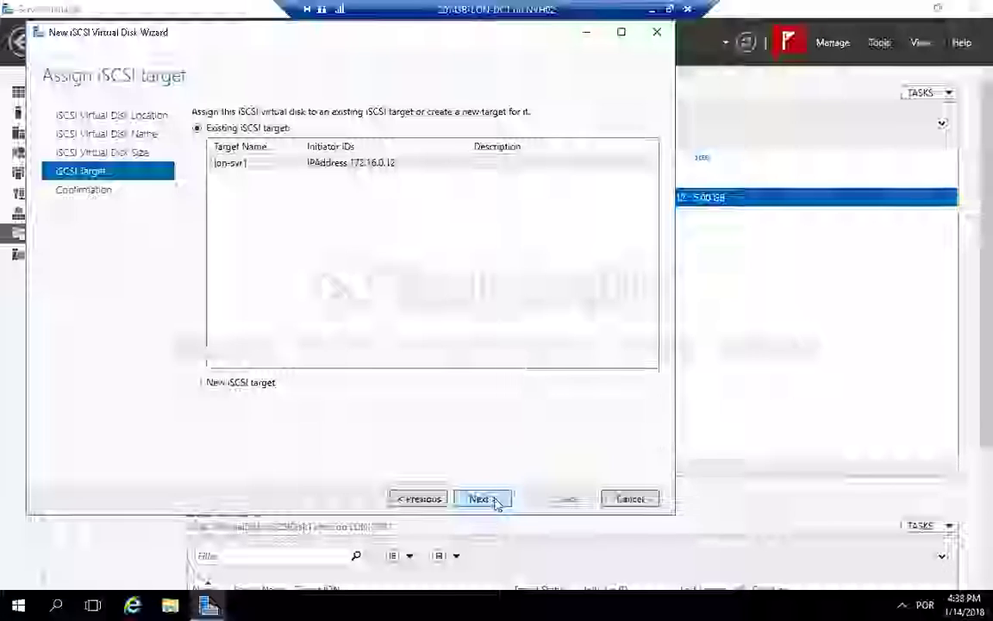
left_click(388, 162)
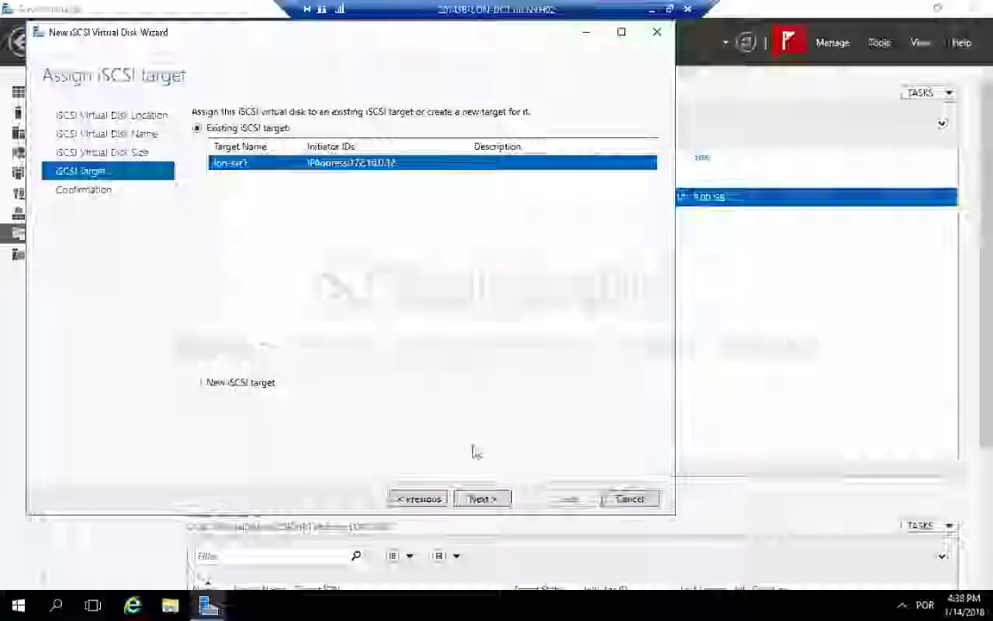
left_click(483, 498)
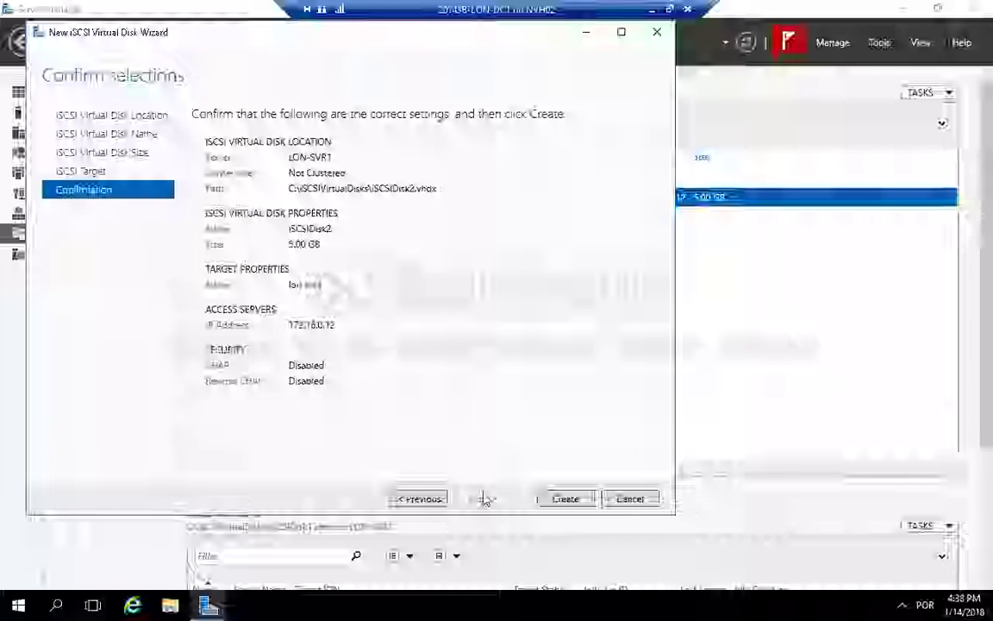
left_click(557, 499)
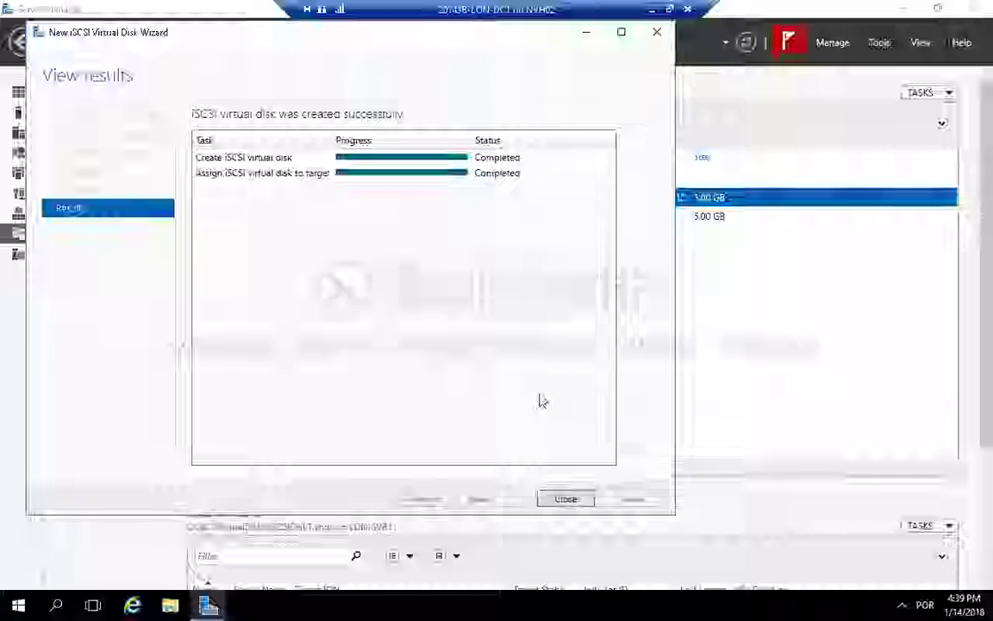
left_click(565, 500)
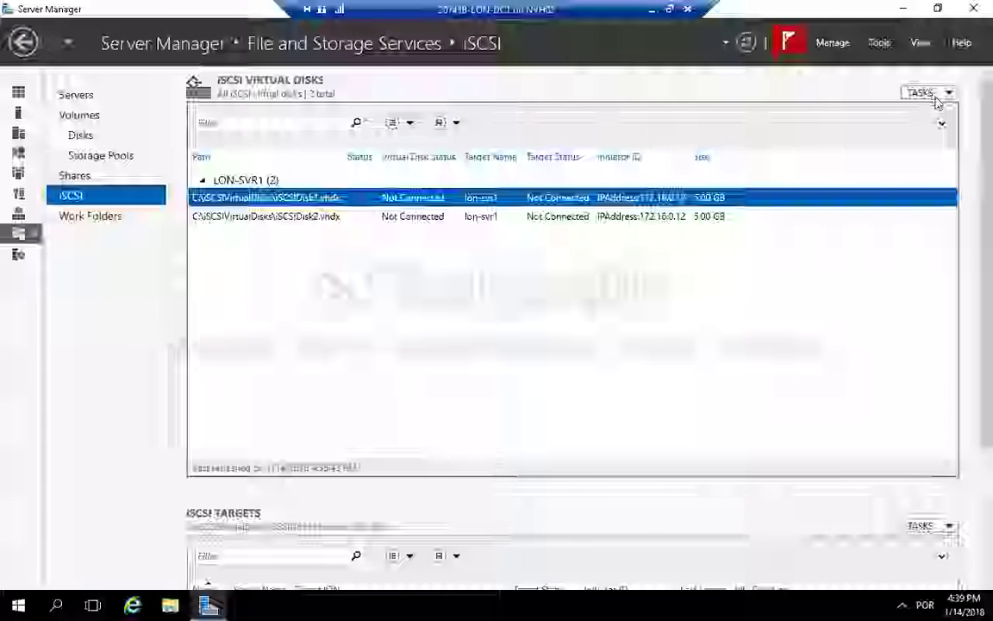
Step: Start another new iSCSI virtual disk on LON-SVR1 and name it iSCSIDisk3
left_click(949, 93)
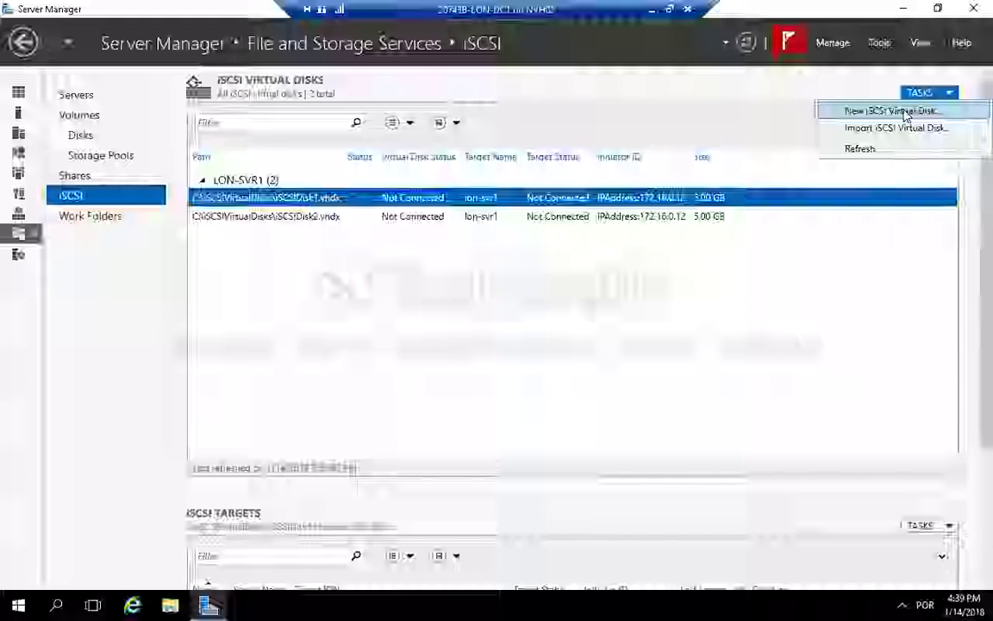
left_click(908, 109)
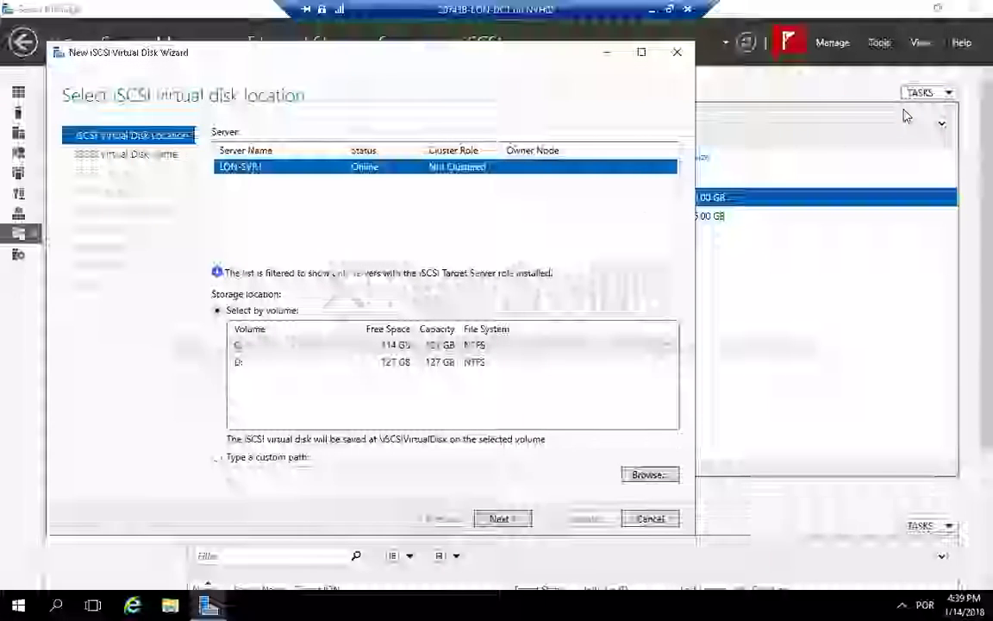
left_click(517, 521)
type("iS")
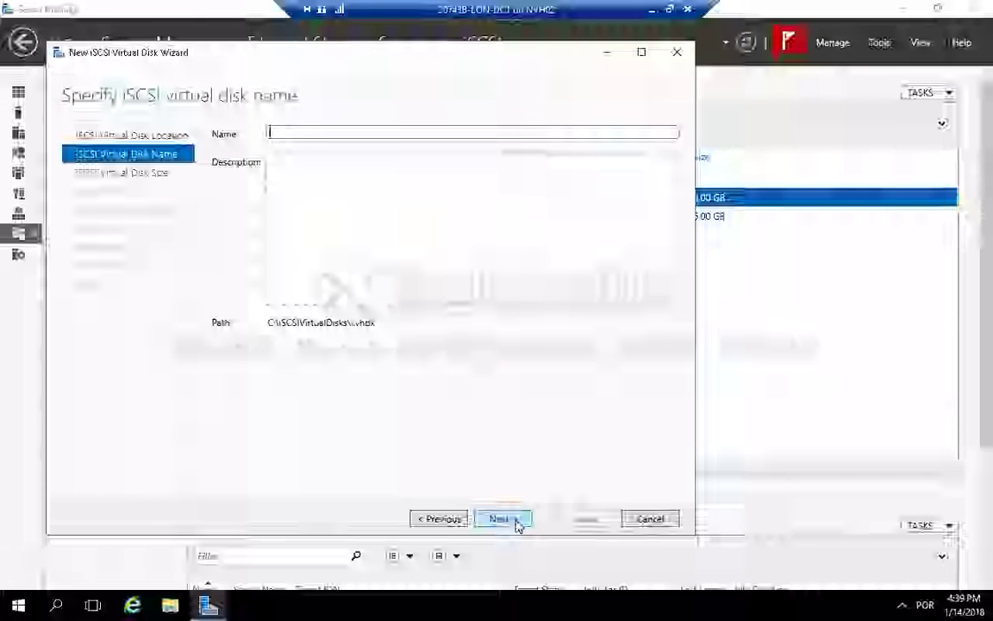
type("CS")
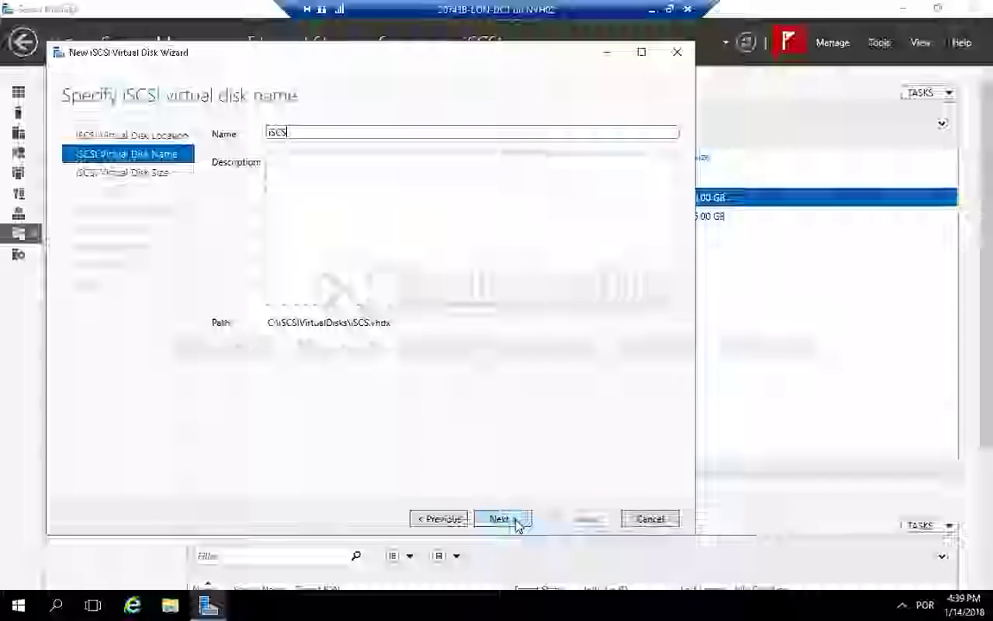
type("IDisk3")
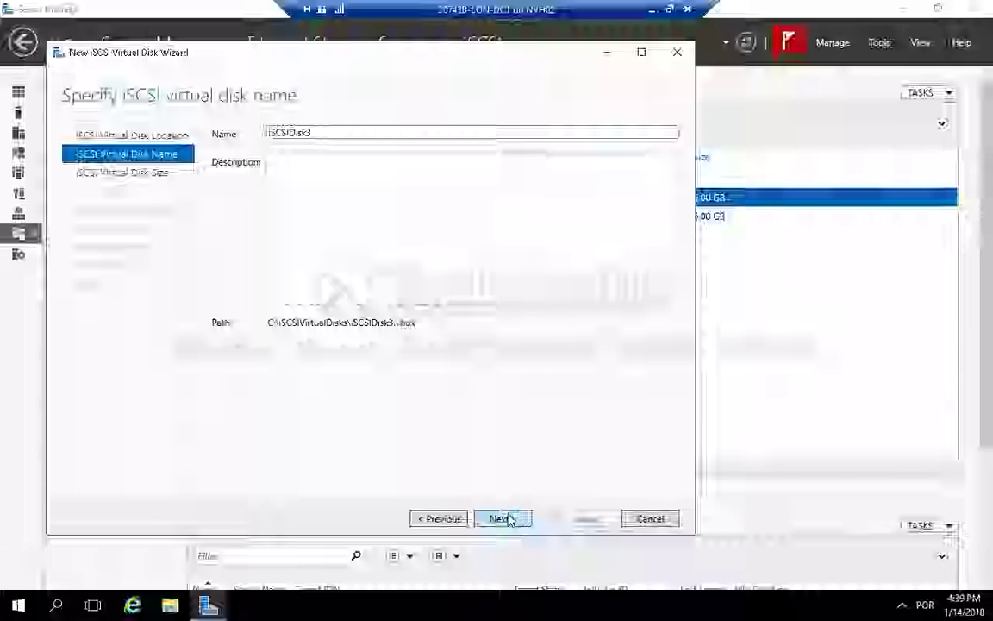
left_click(508, 519)
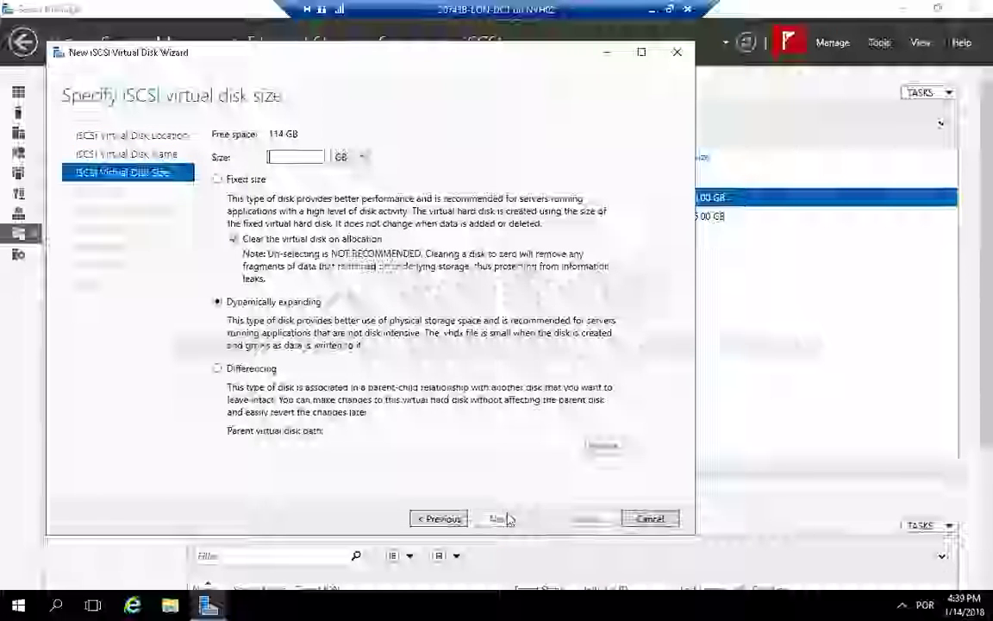
Step: Set its size to 5 GB, assign it to the existing lon-svr1 target, create it and close the wizard
type("1")
left_click(515, 520)
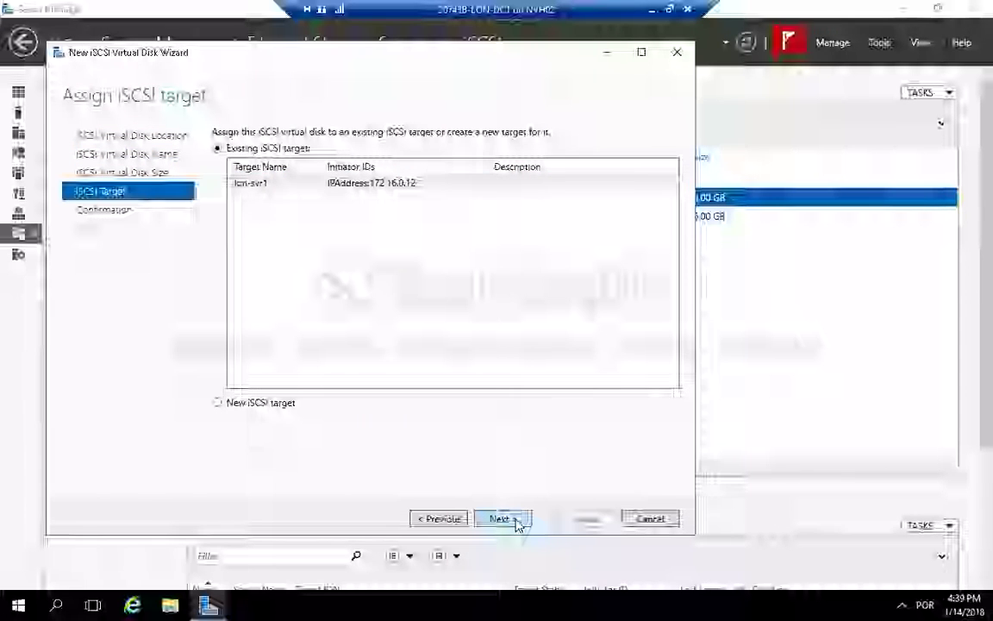
left_click(515, 520)
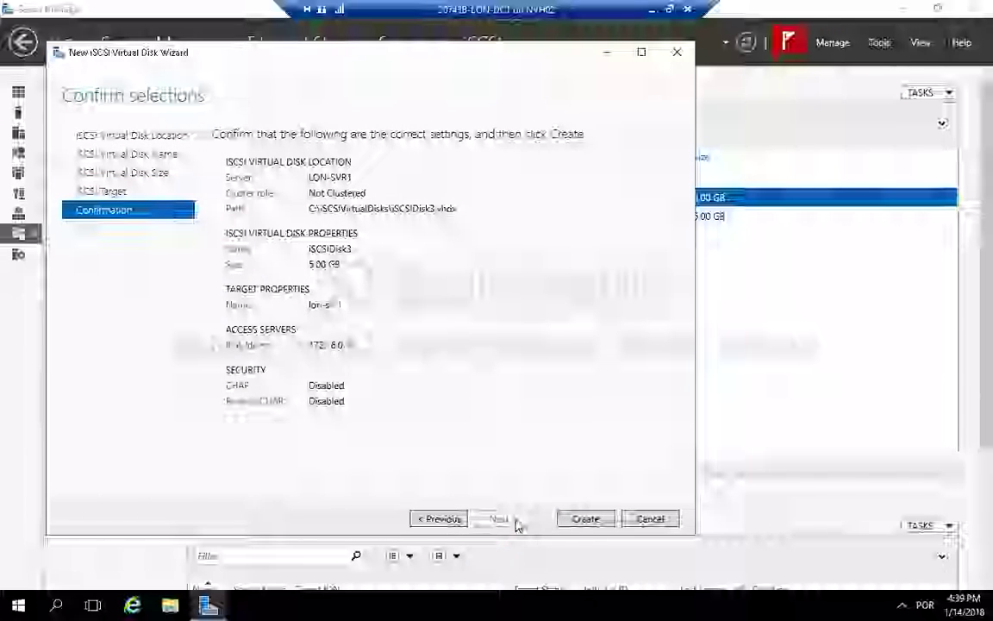
left_click(585, 519)
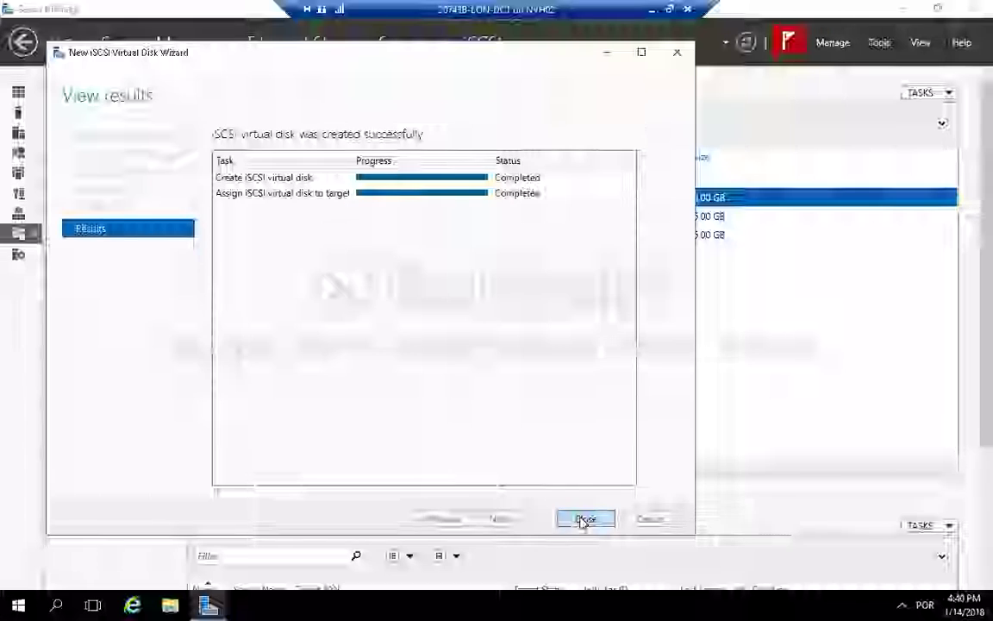
left_click(584, 520)
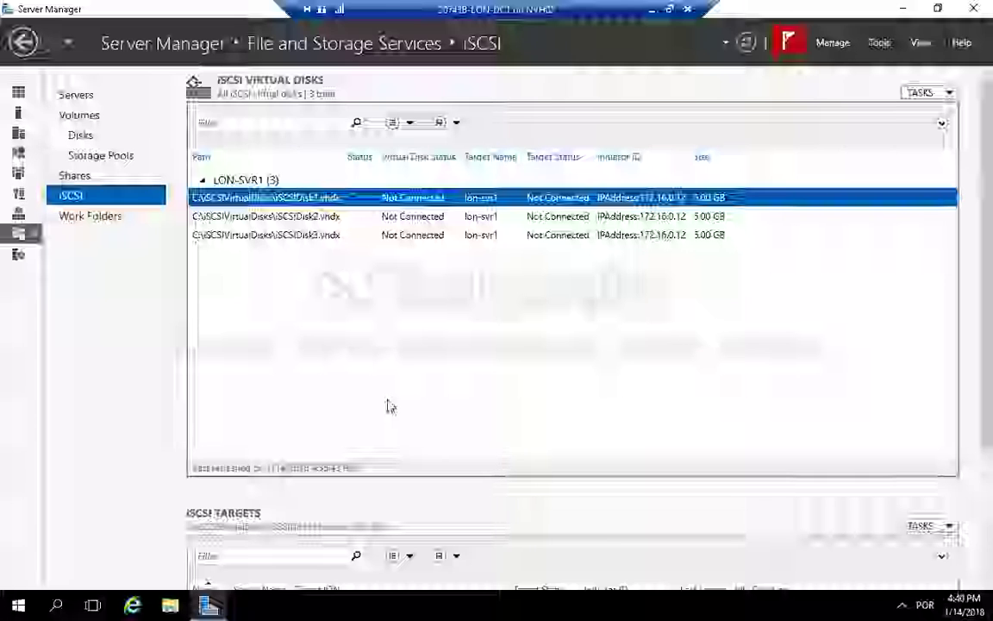
Step: Switch to the LON-SVR2 virtual machine, maximize its window and open Server Manager there
left_click(671, 10)
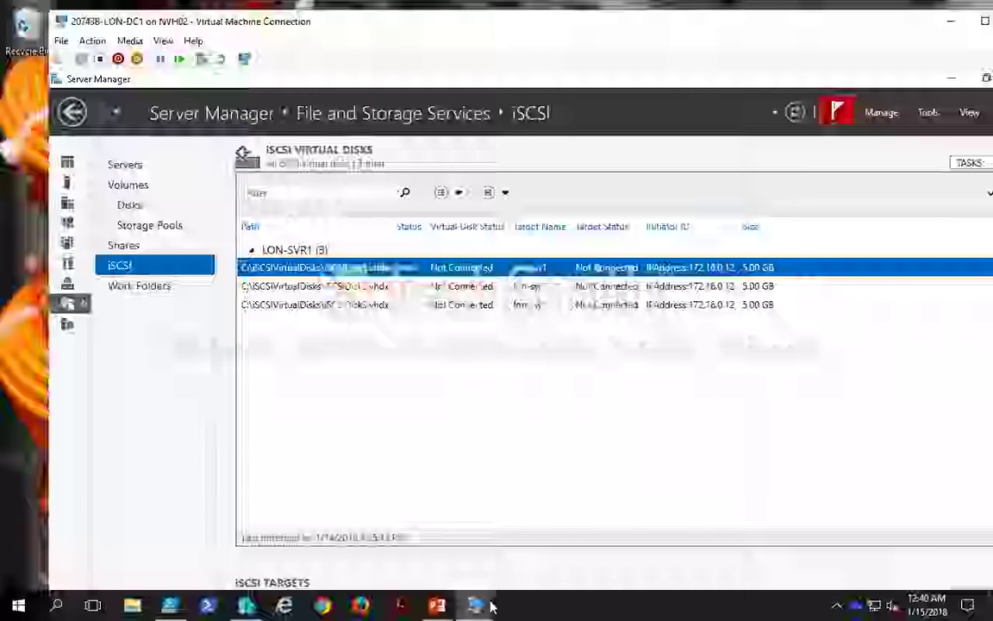
mouse_move(484, 607)
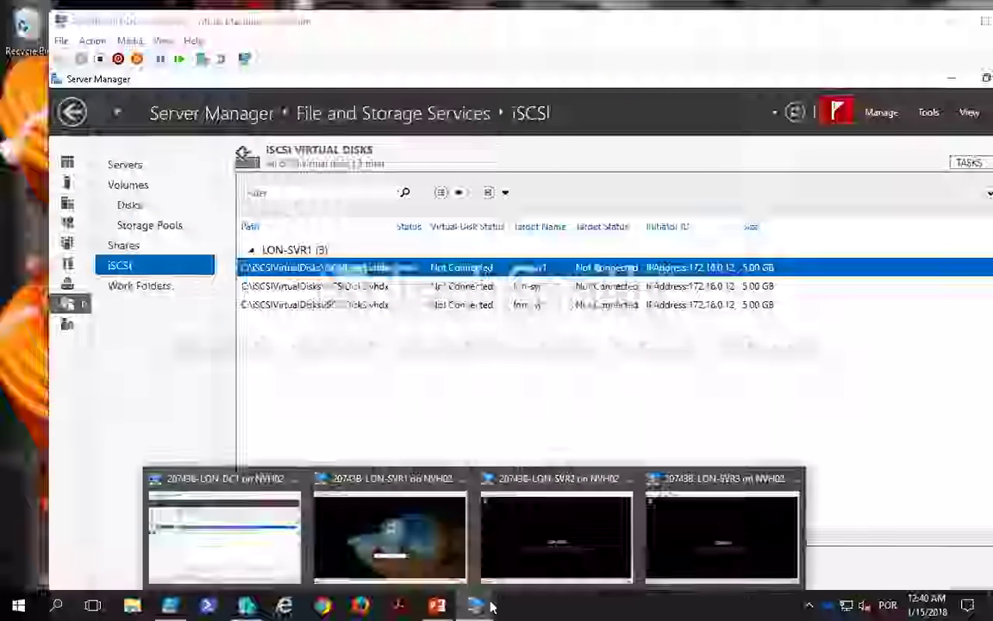
left_click(566, 518)
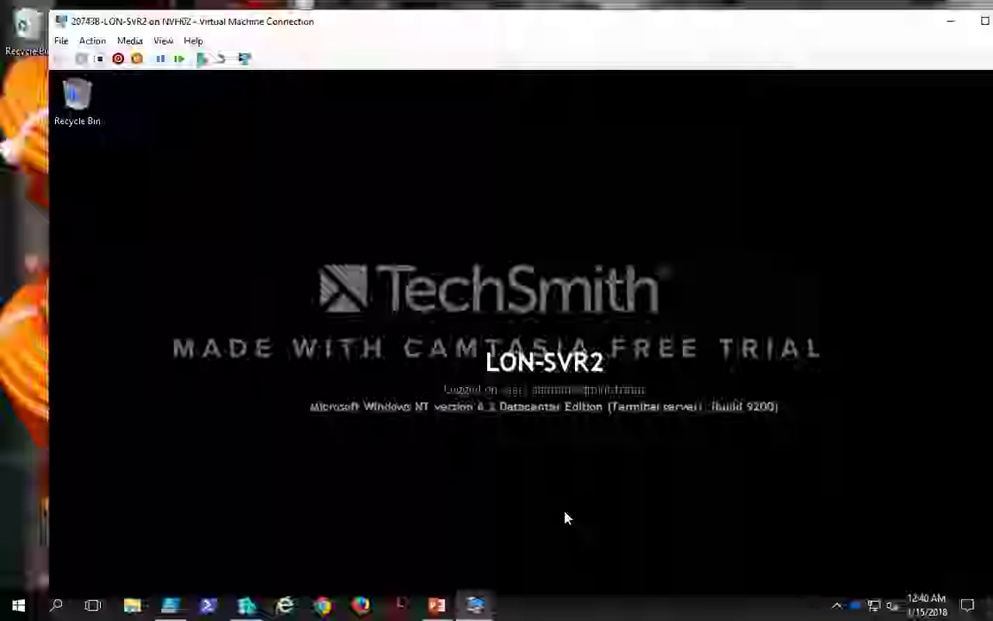
double_click(360, 27)
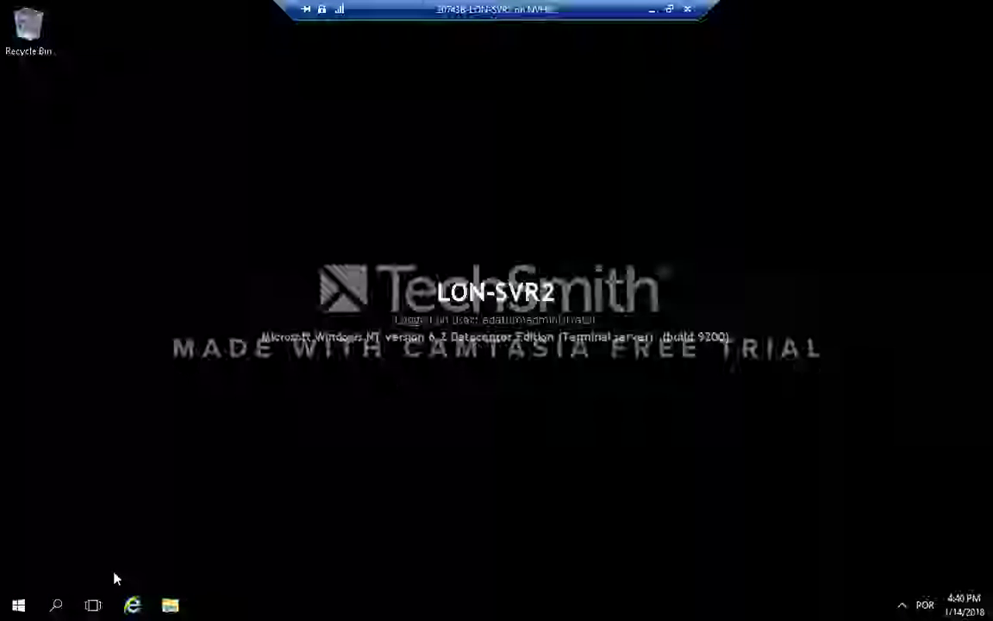
left_click(19, 606)
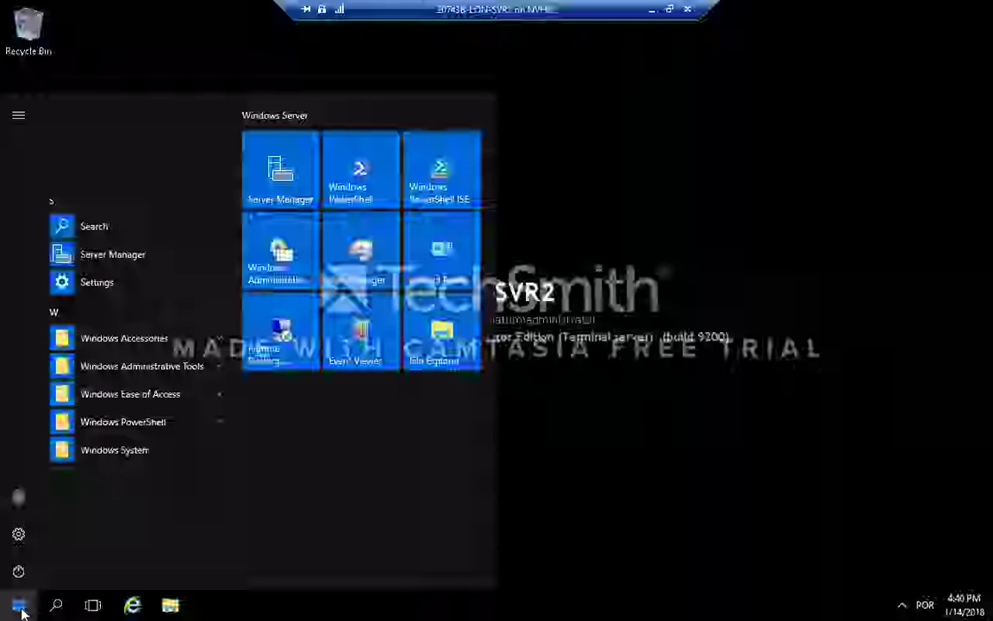
left_click(272, 176)
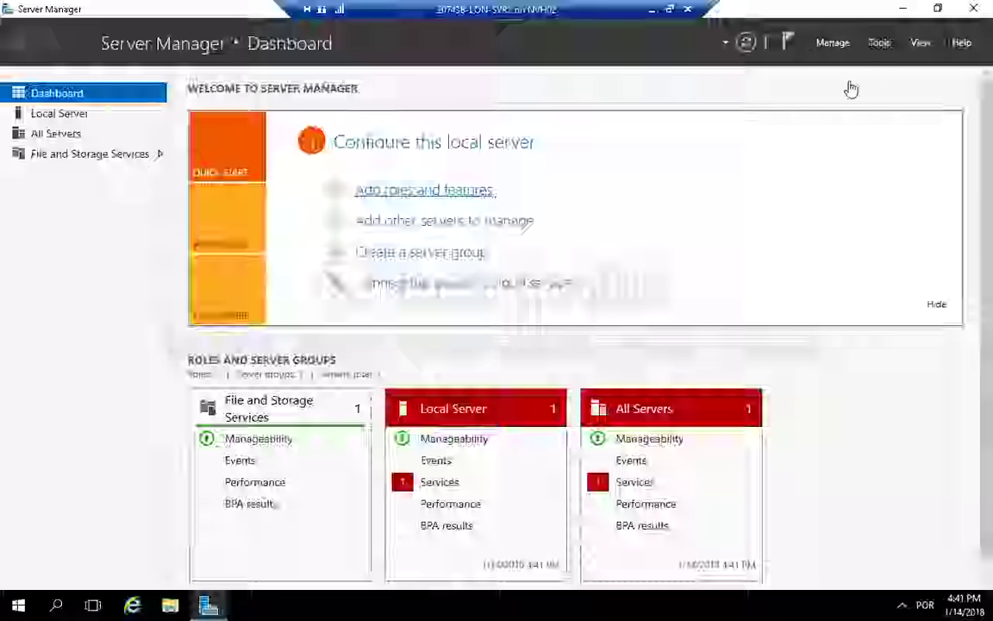
Step: Open iSCSI Initiator and agree to start the Microsoft iSCSI service automatically
left_click(882, 45)
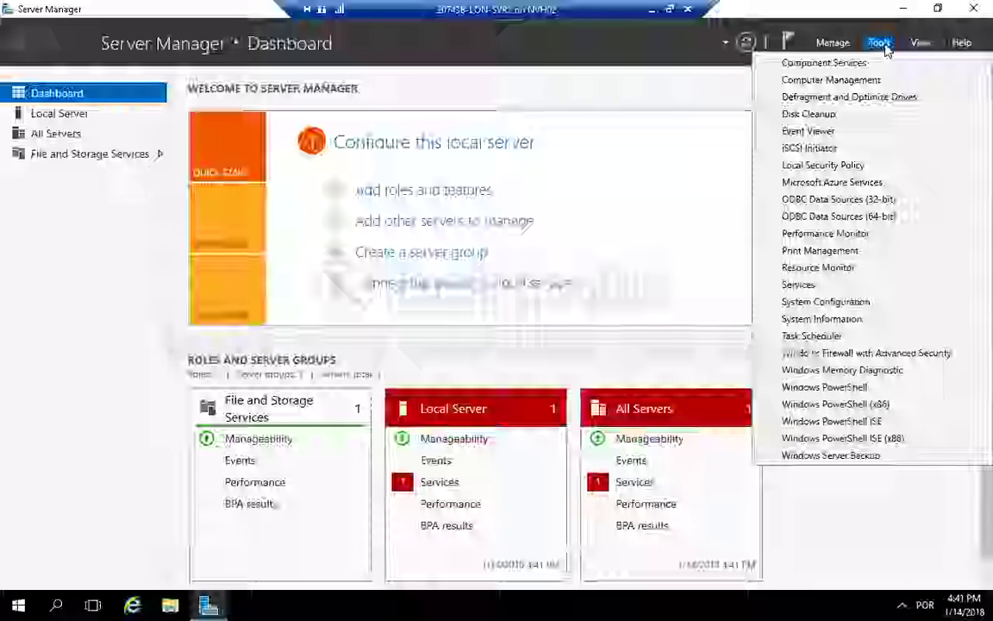
left_click(853, 149)
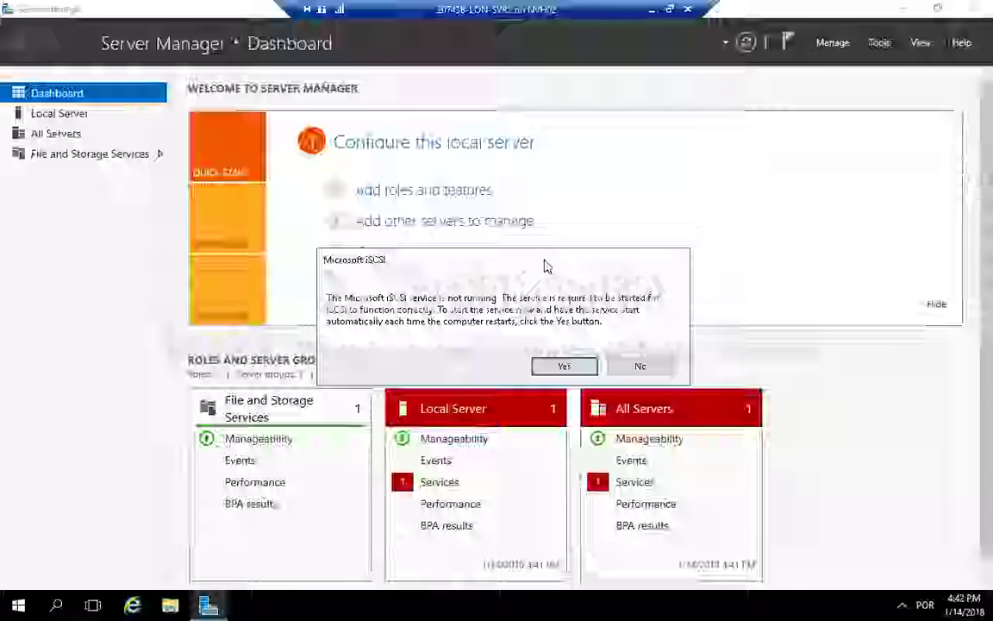
left_click_drag(545, 265, 536, 222)
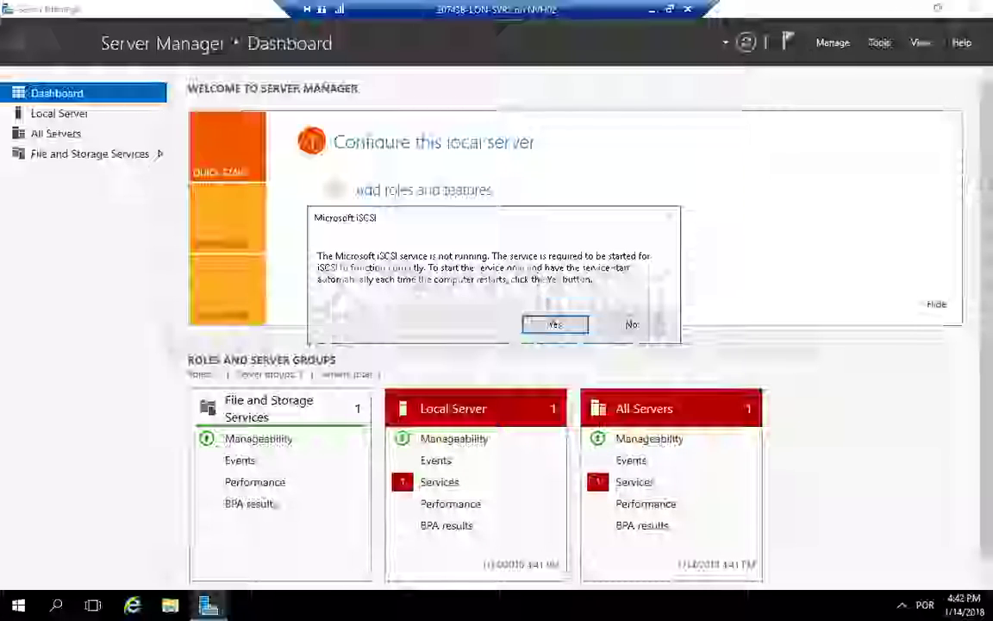
left_click(554, 324)
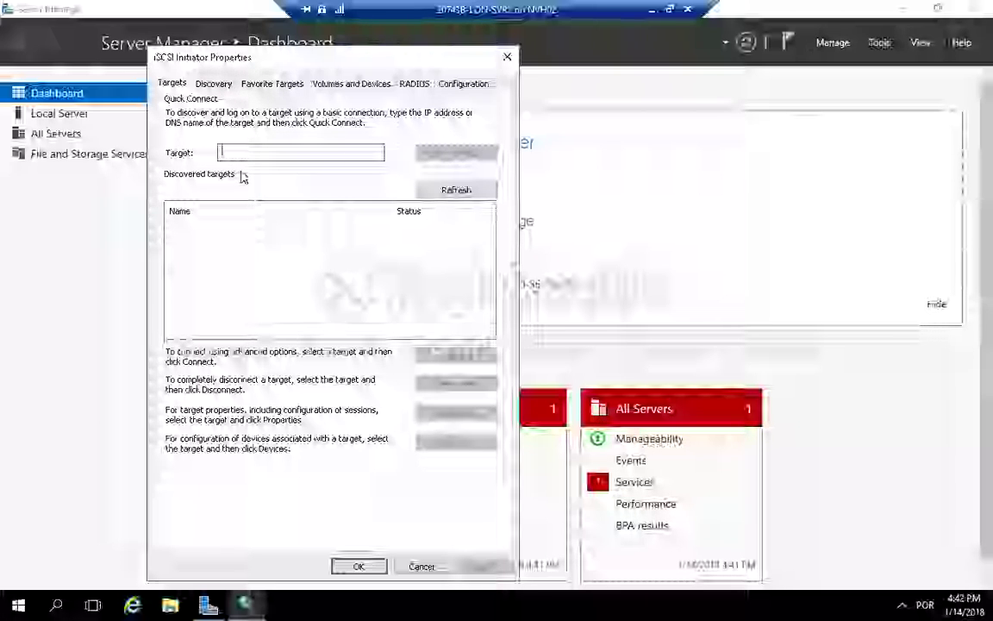
Step: Add a discovery target portal at 172.16.0.11 on port 3260 and refresh the portal list
left_click(215, 87)
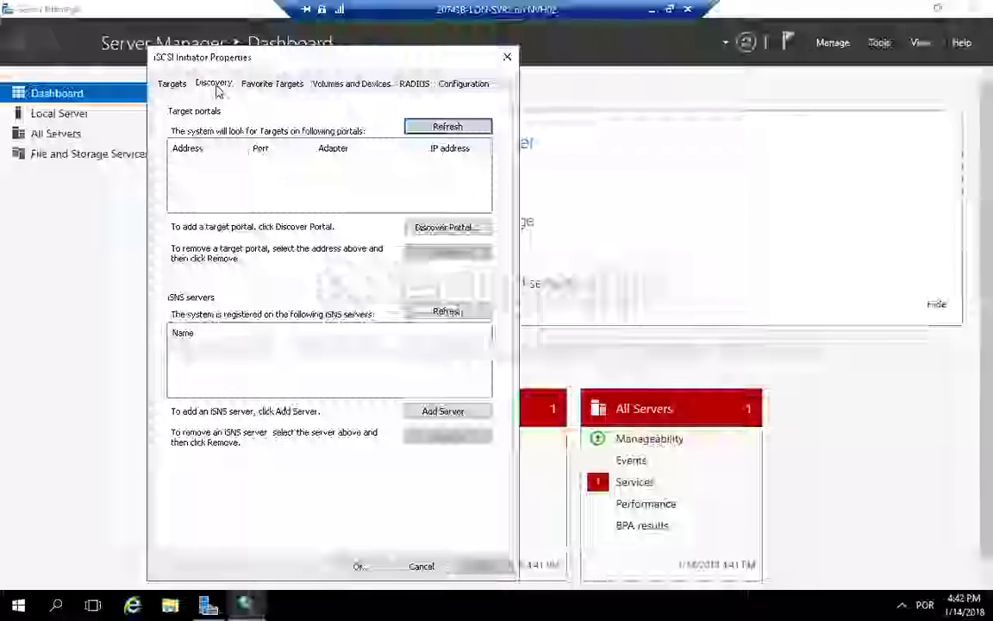
left_click(459, 235)
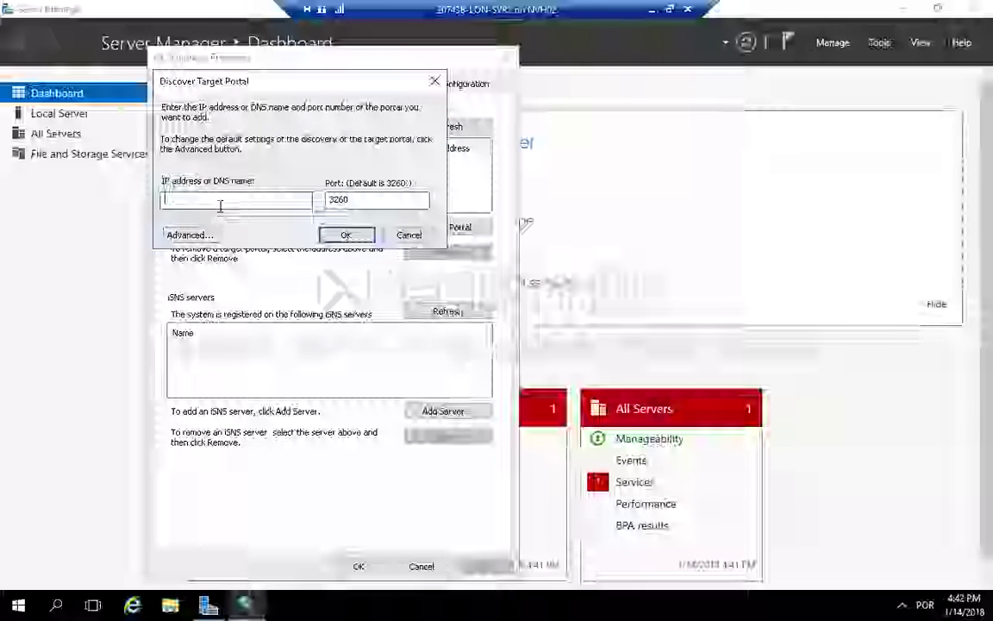
type("172.1")
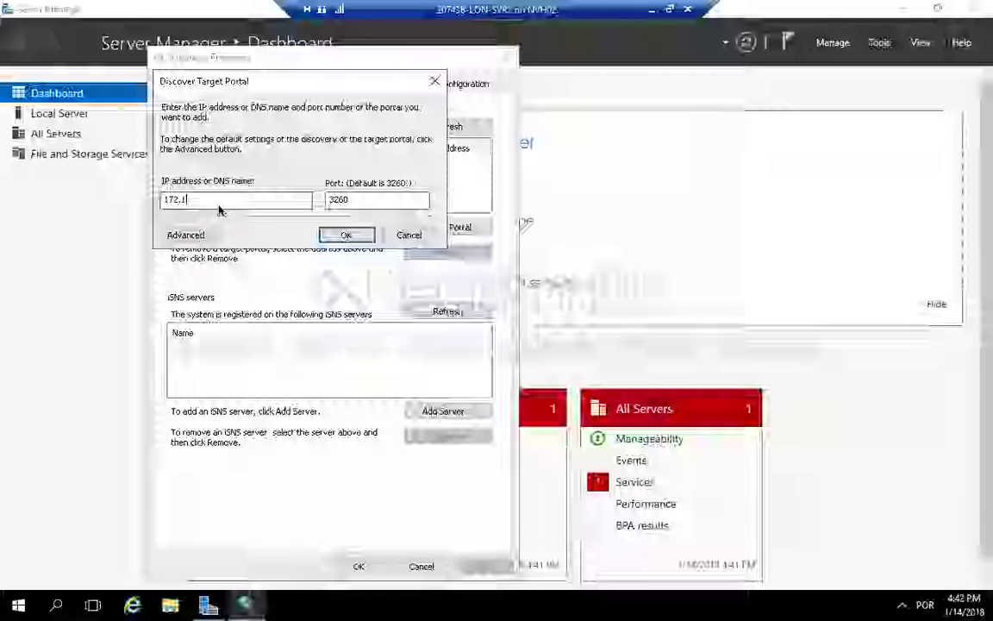
type("6.0")
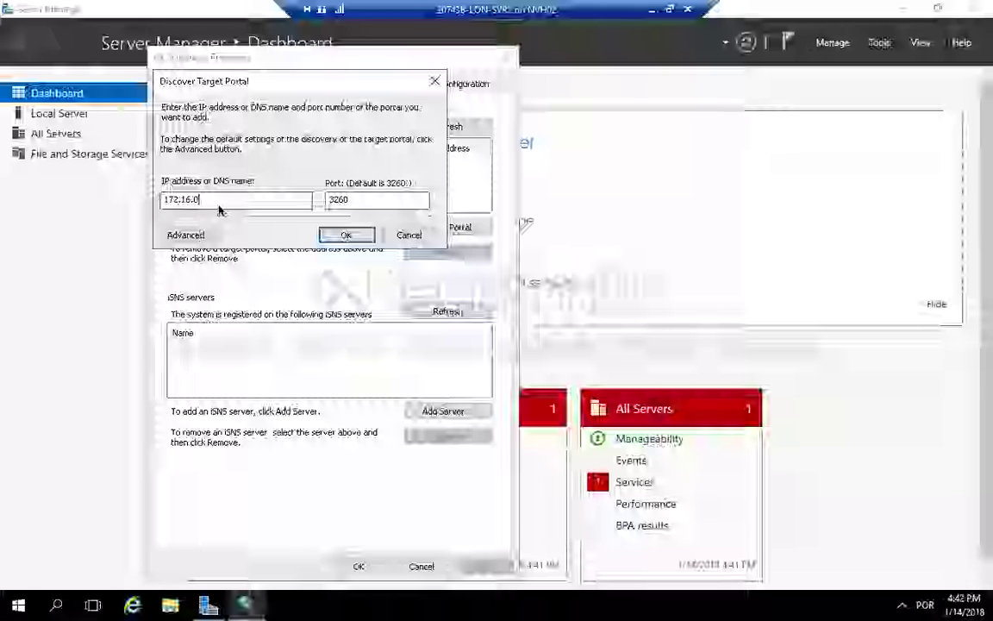
type(".11")
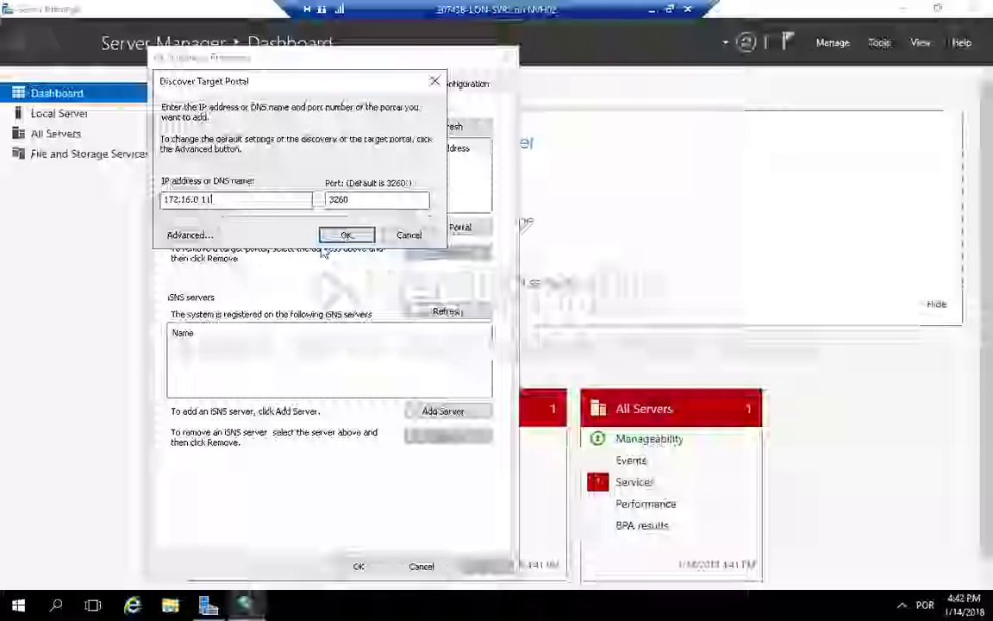
left_click(347, 235)
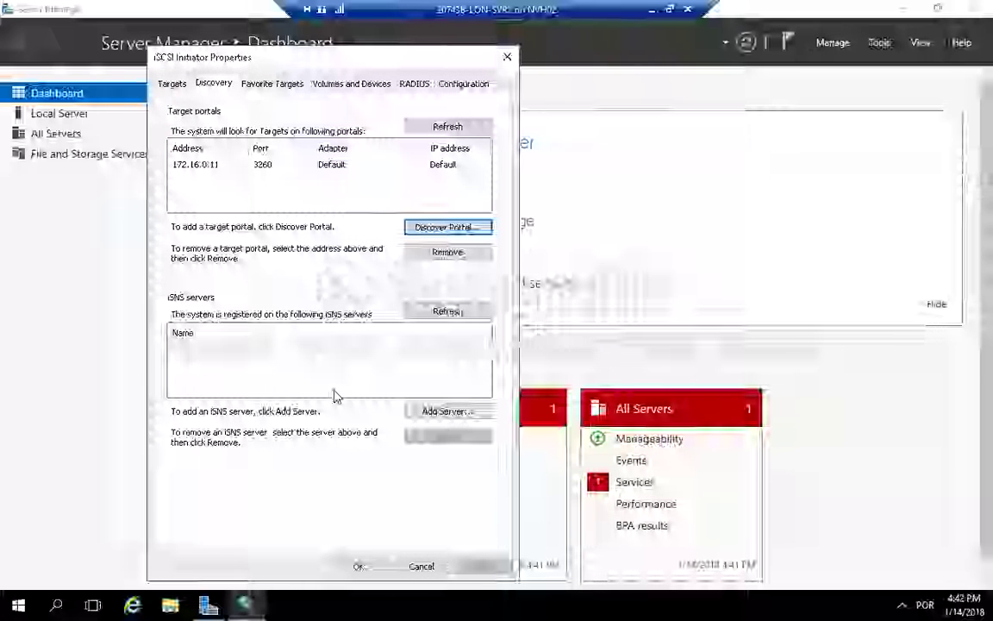
left_click(467, 129)
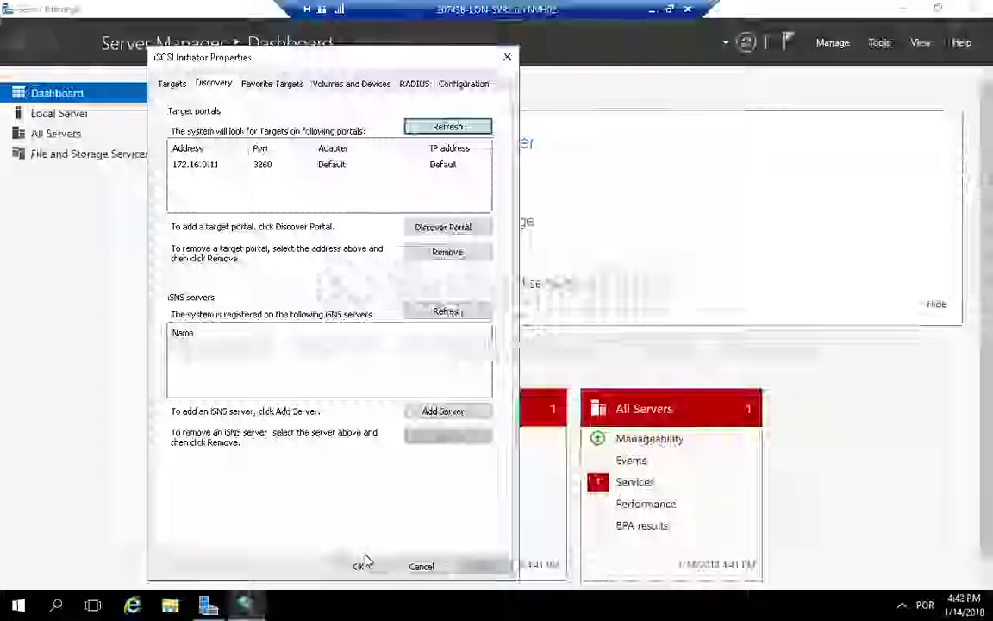
Step: Refresh the discovered targets, connect to the lon-svr1 target as a favorite target and close iSCSI Initiator
left_click(173, 85)
left_click(472, 189)
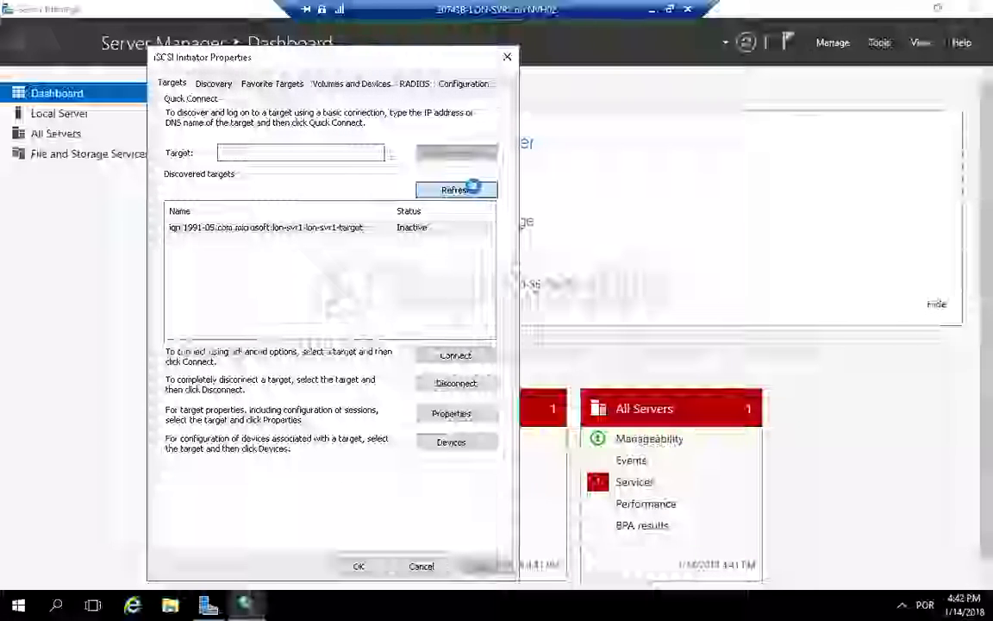
left_click(354, 228)
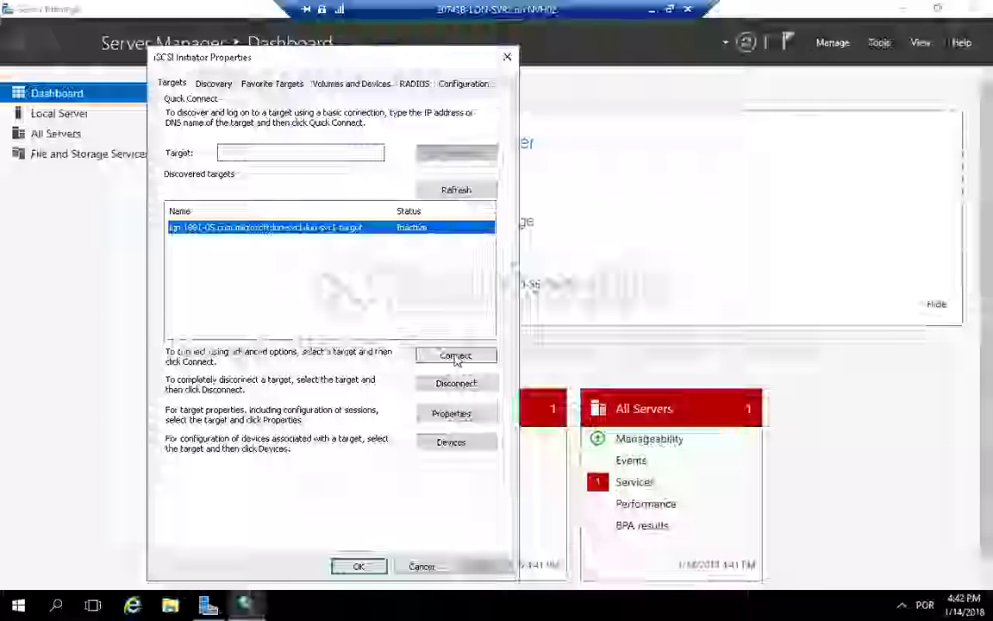
left_click(456, 356)
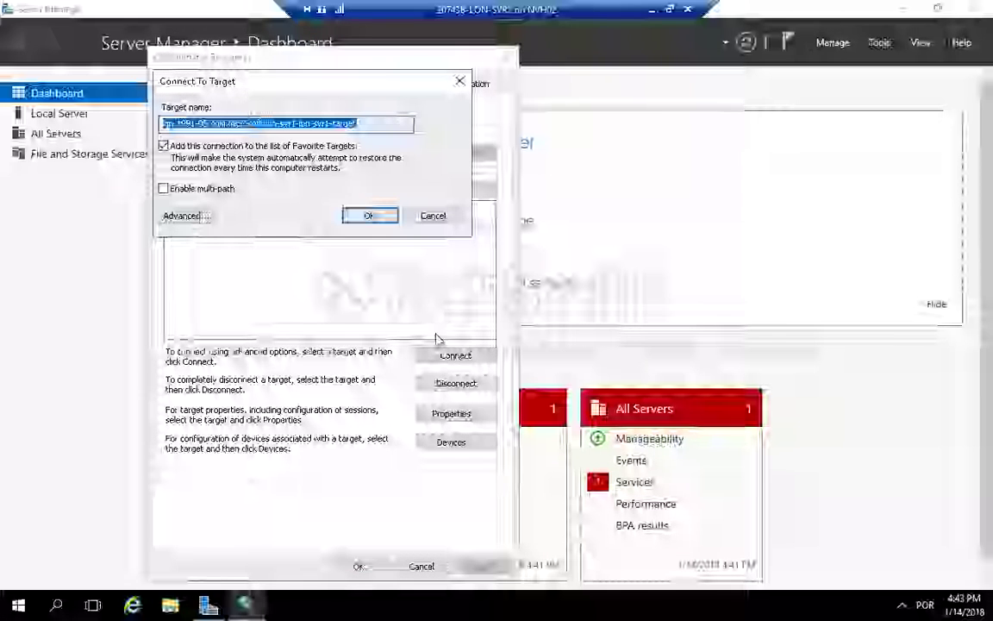
left_click(371, 215)
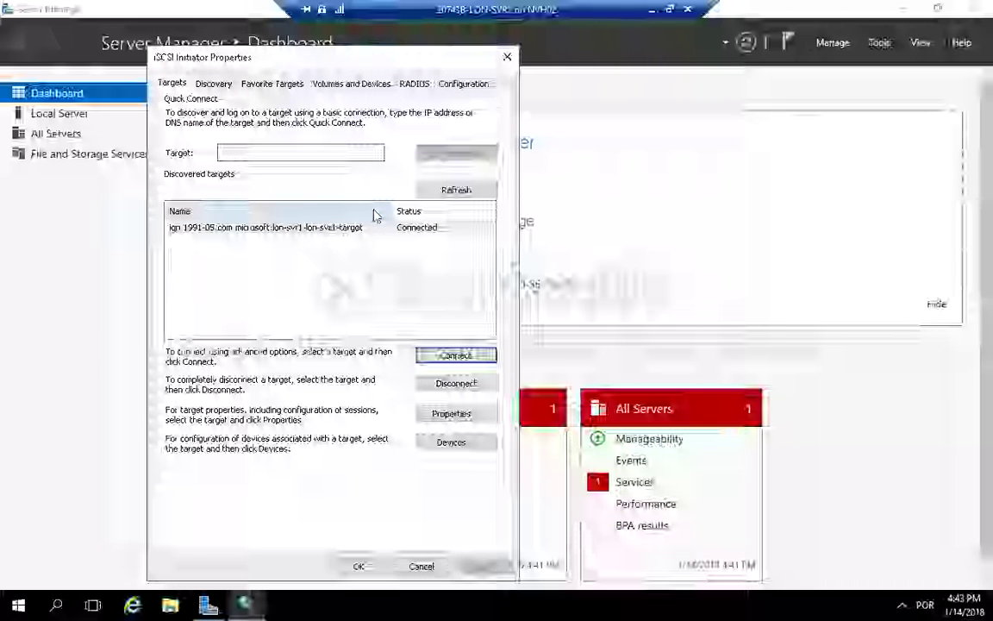
left_click(359, 566)
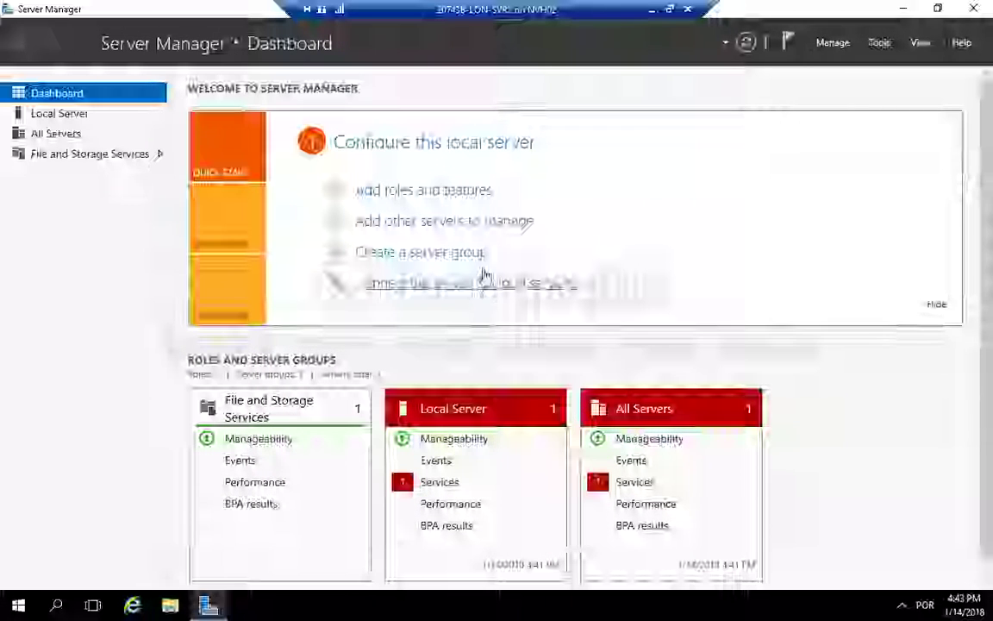
Step: Switch to the LON-SVR3 virtual machine, maximize its window and open Server Manager there
left_click(670, 8)
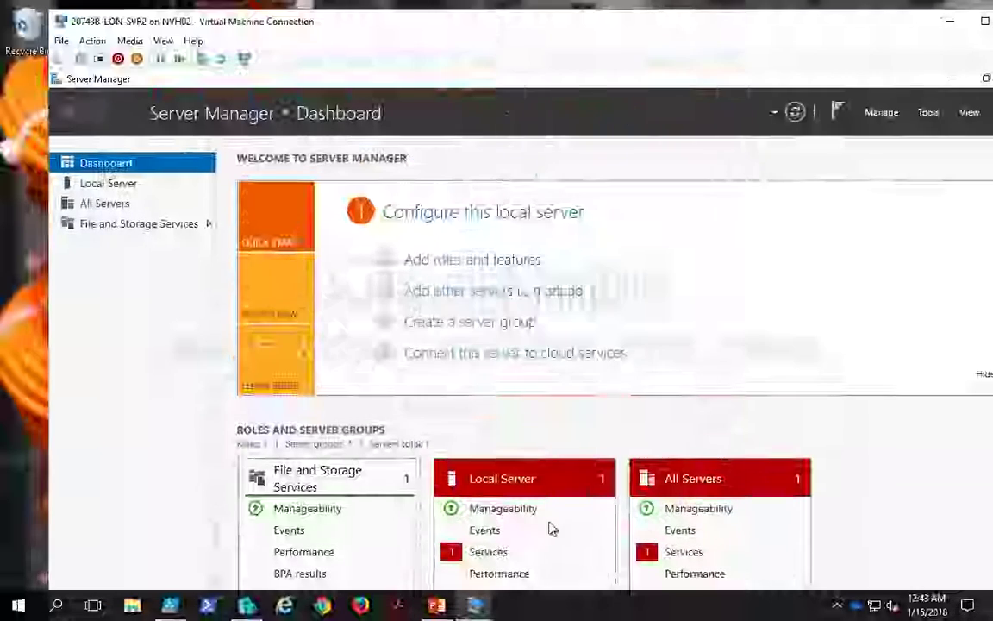
mouse_move(495, 599)
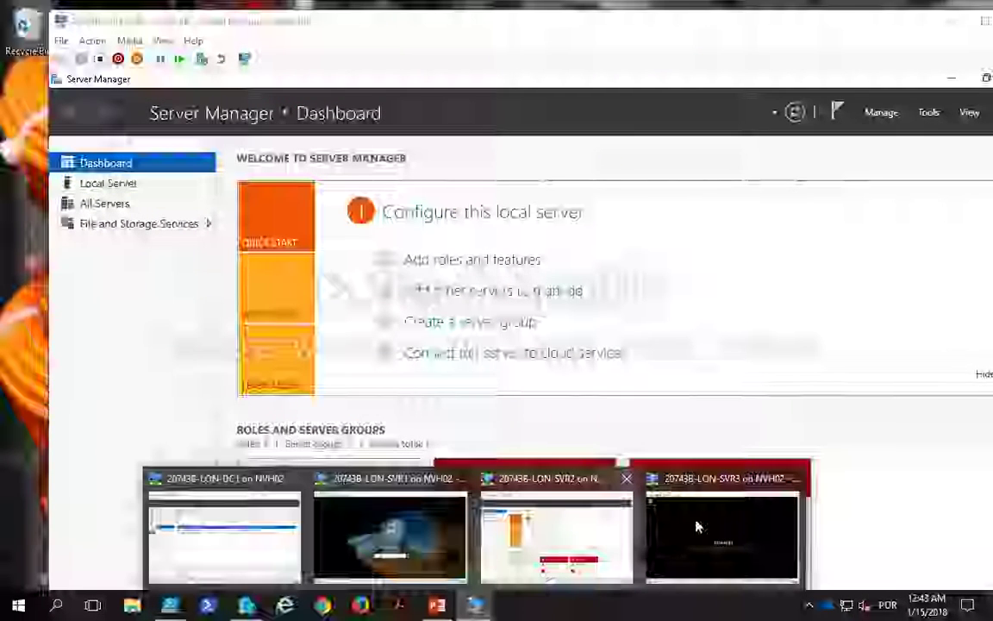
left_click(699, 526)
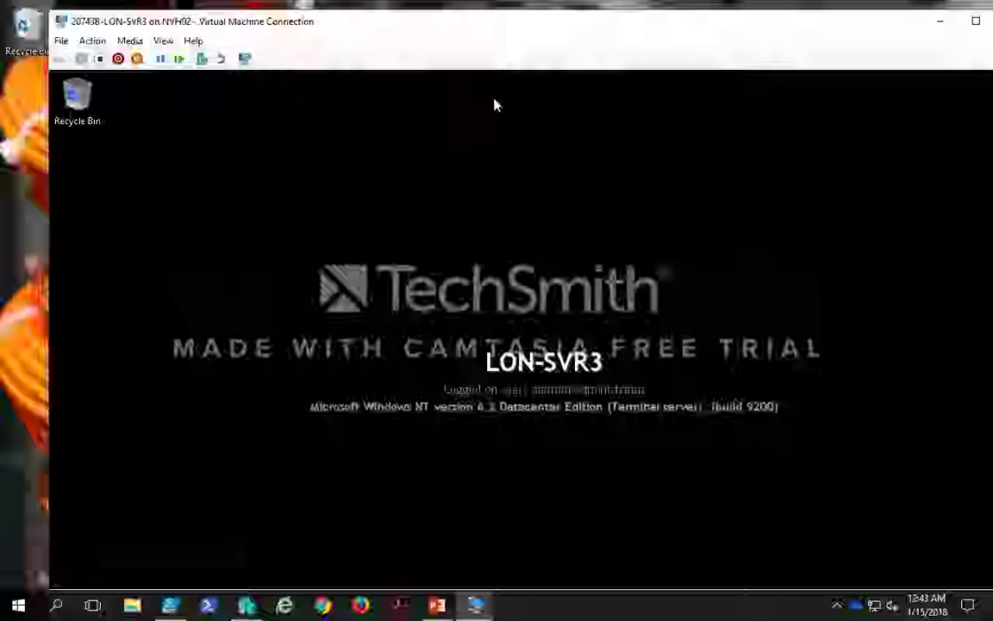
double_click(464, 22)
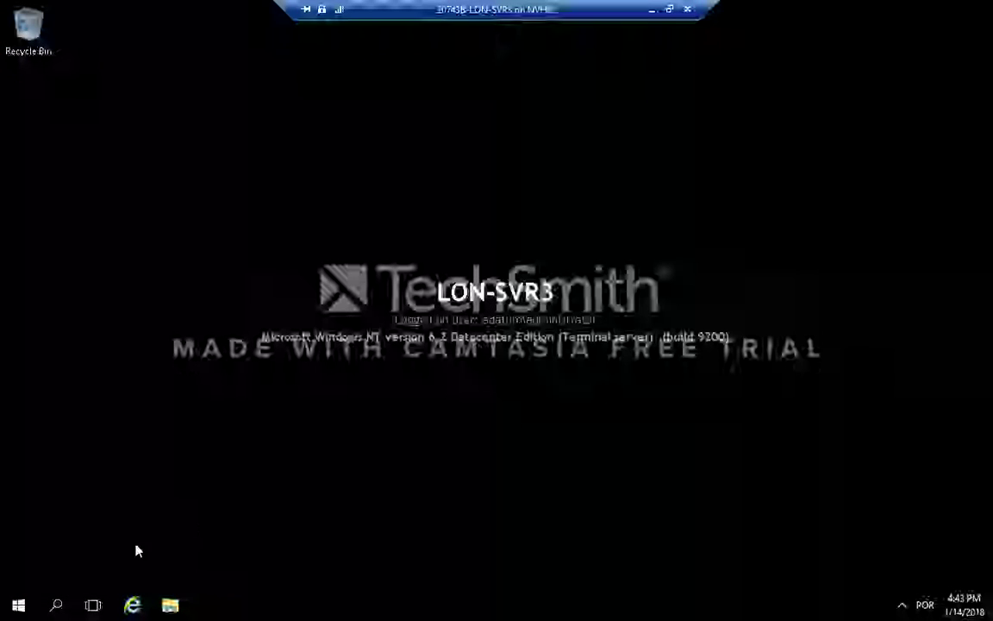
left_click(19, 605)
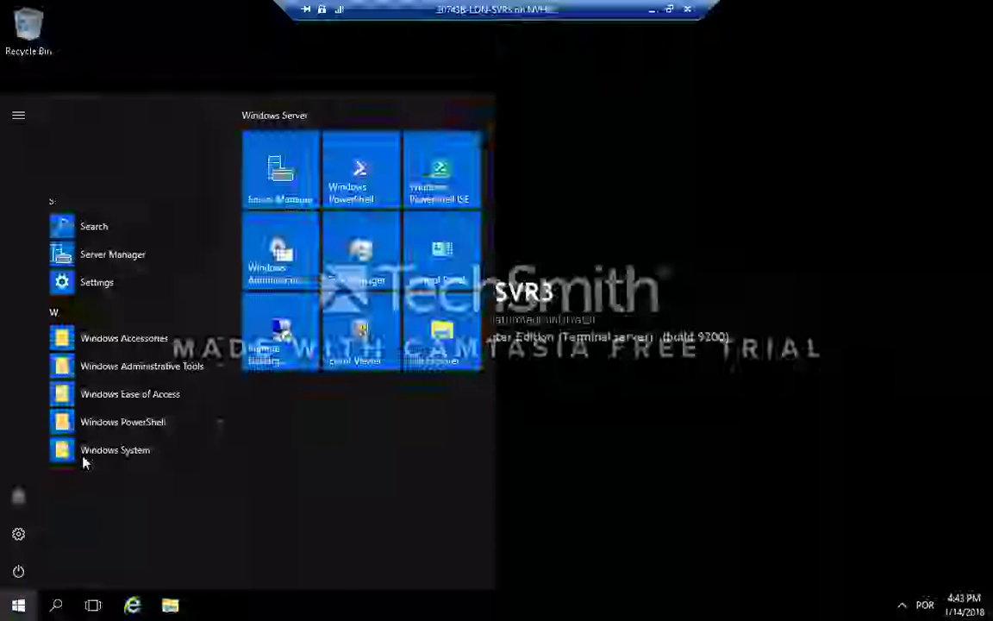
left_click(282, 168)
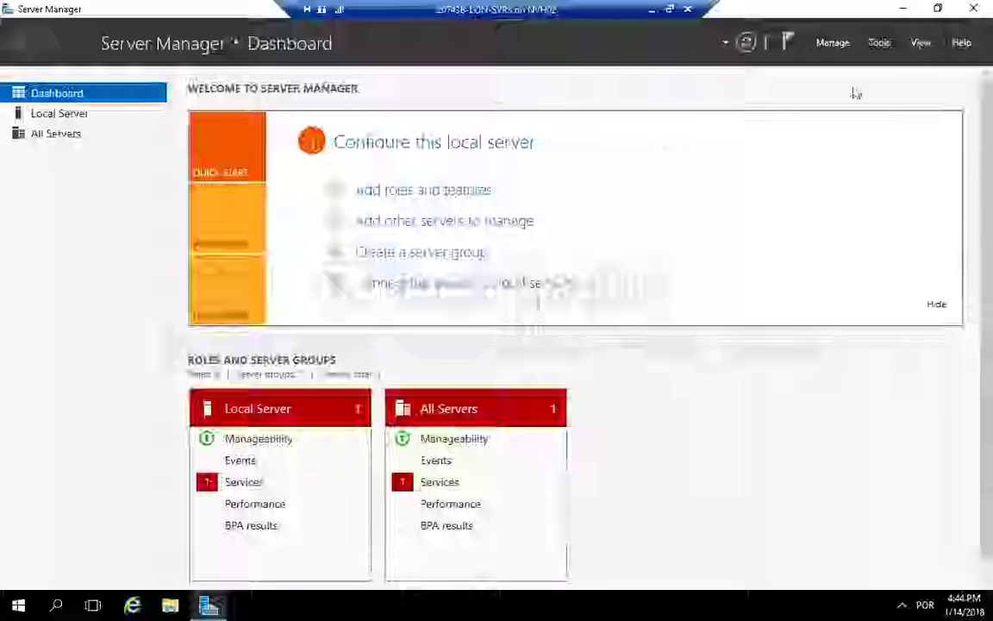
Step: Launch iSCSI Initiator on LON-SVR3 and allow the Microsoft iSCSI service to start automatically
left_click(878, 44)
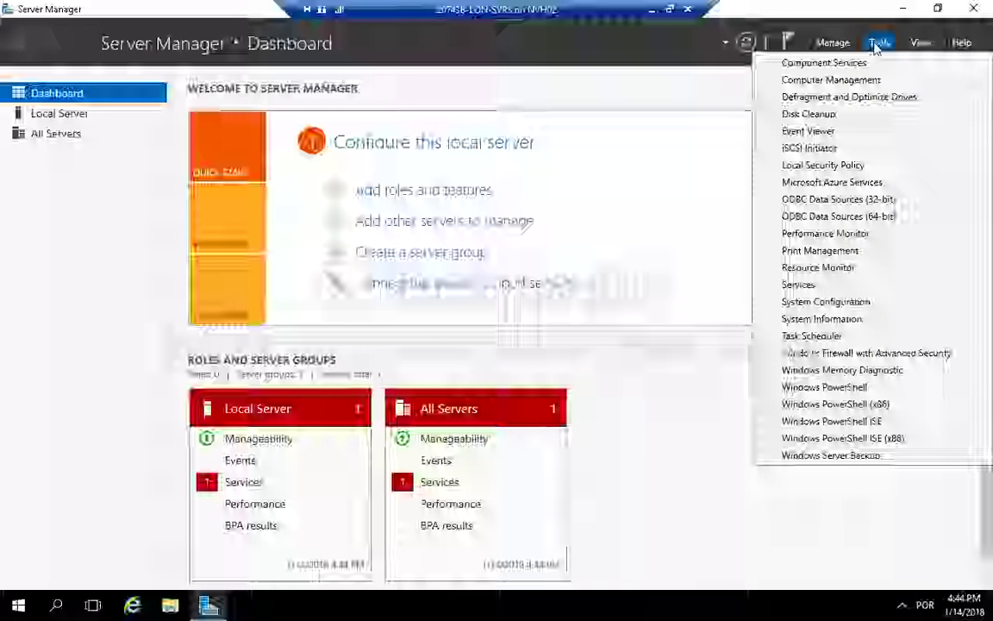
left_click(861, 151)
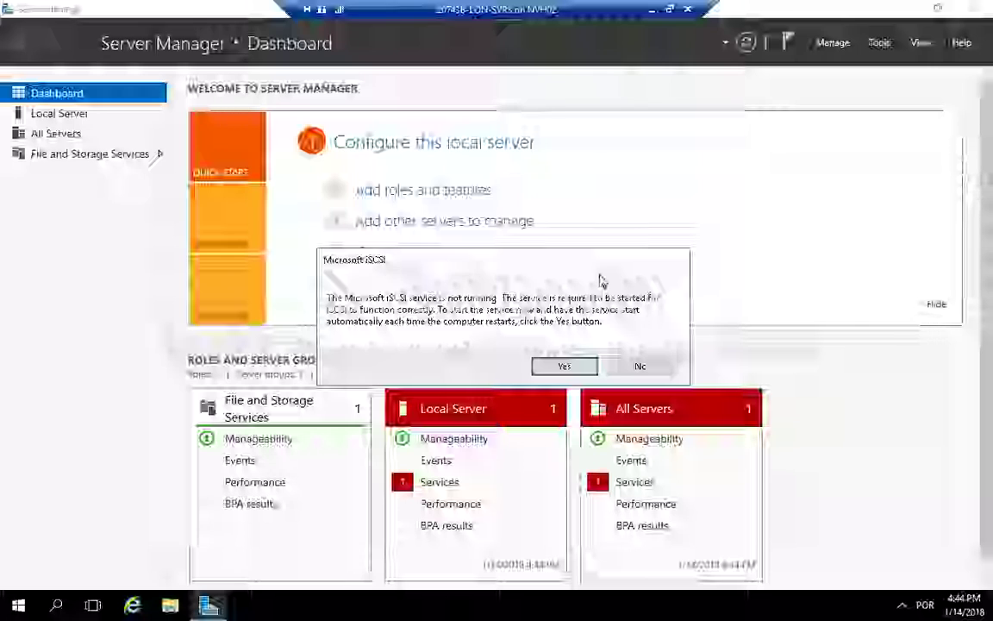
left_click(564, 367)
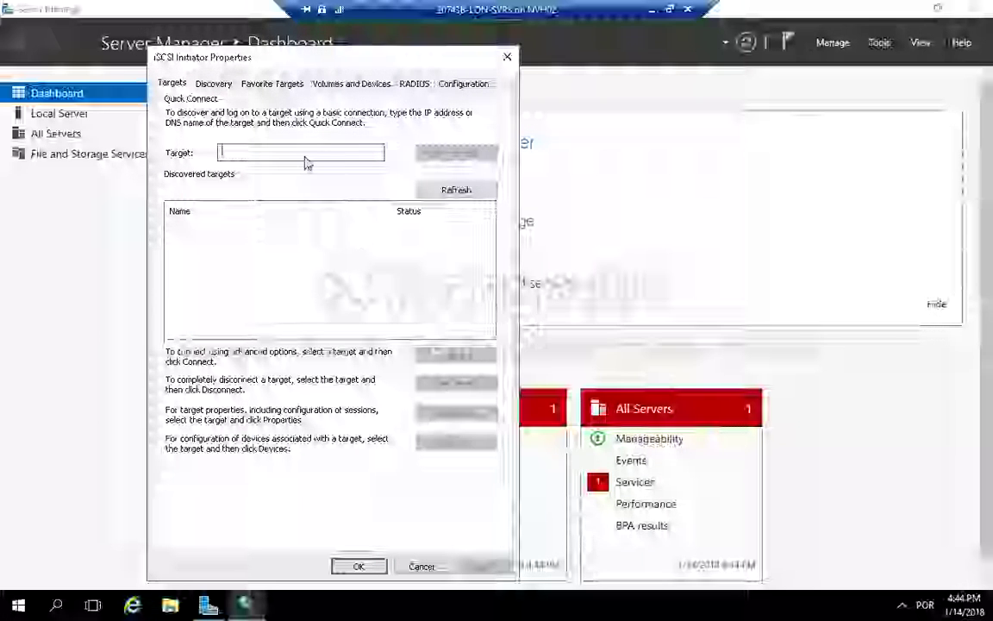
Step: Add a discovery target portal at 172.16.0.11 on port 3260
left_click(214, 84)
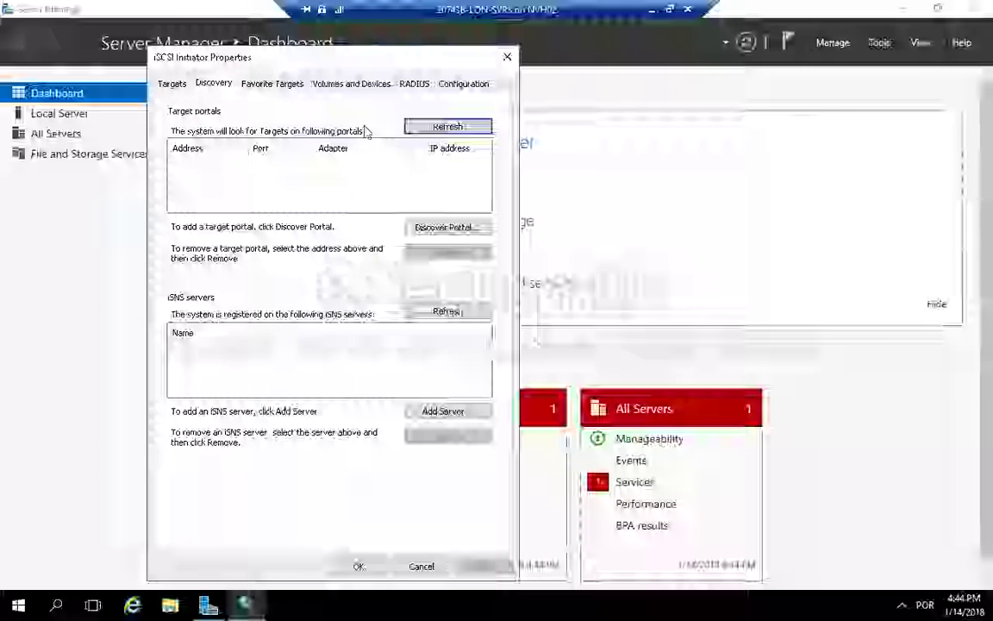
left_click(456, 229)
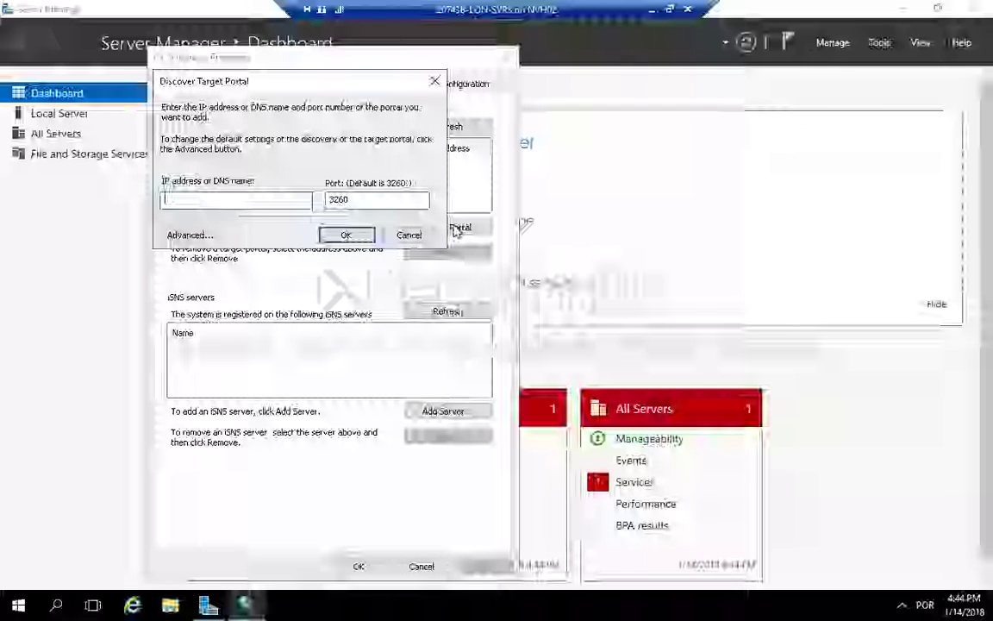
type("172.")
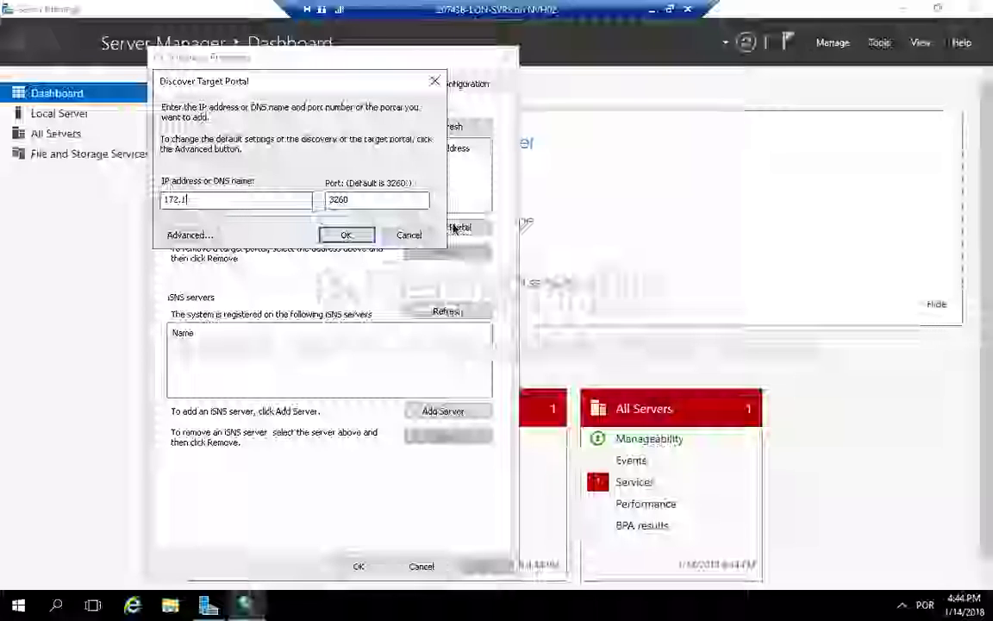
type("16.0.11")
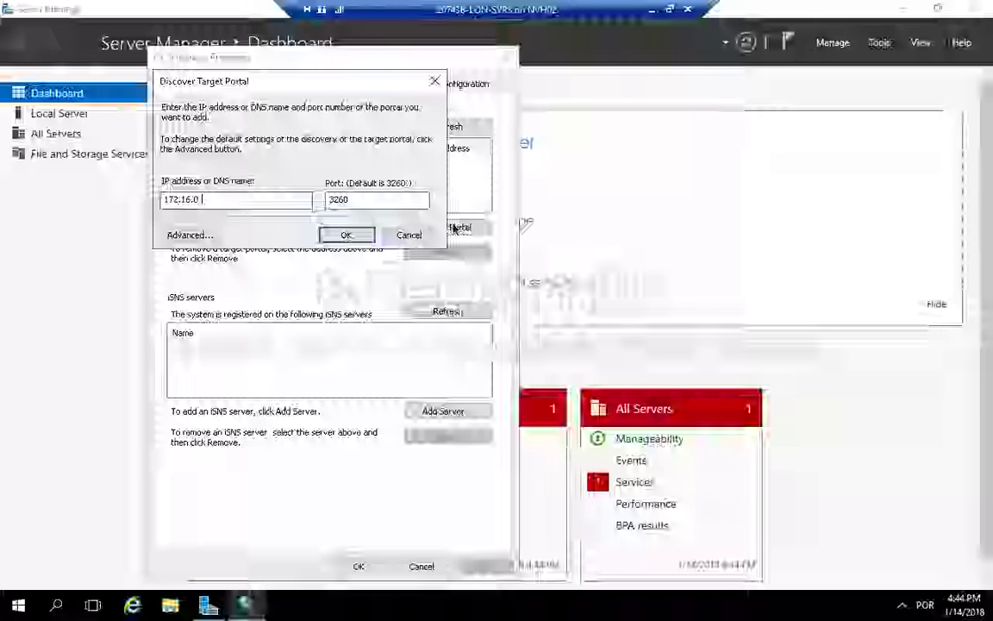
left_click(345, 235)
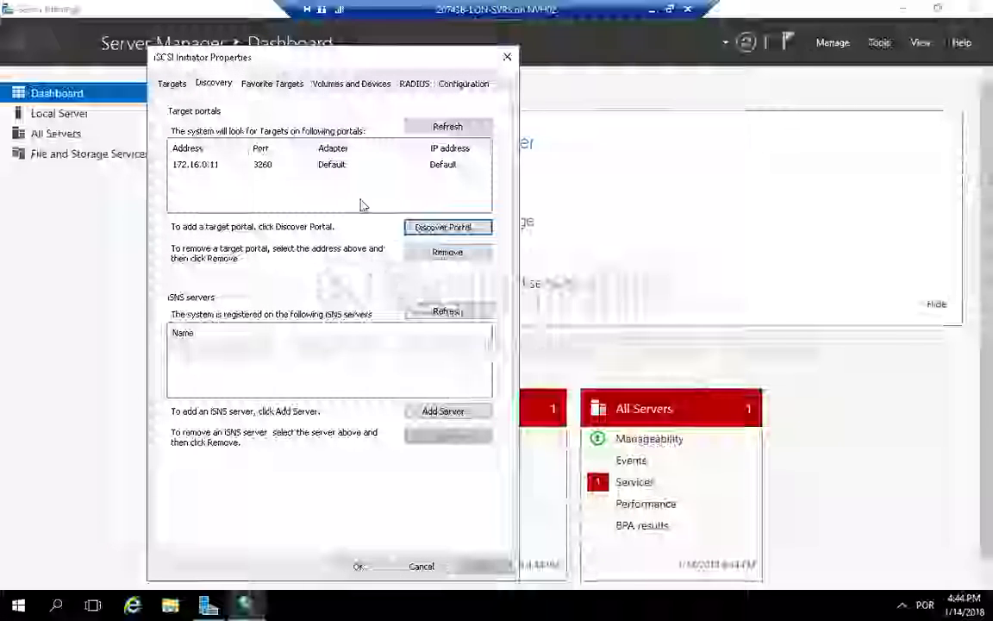
Step: Refresh the discovered targets list and recheck the discovery portal entry
left_click(173, 83)
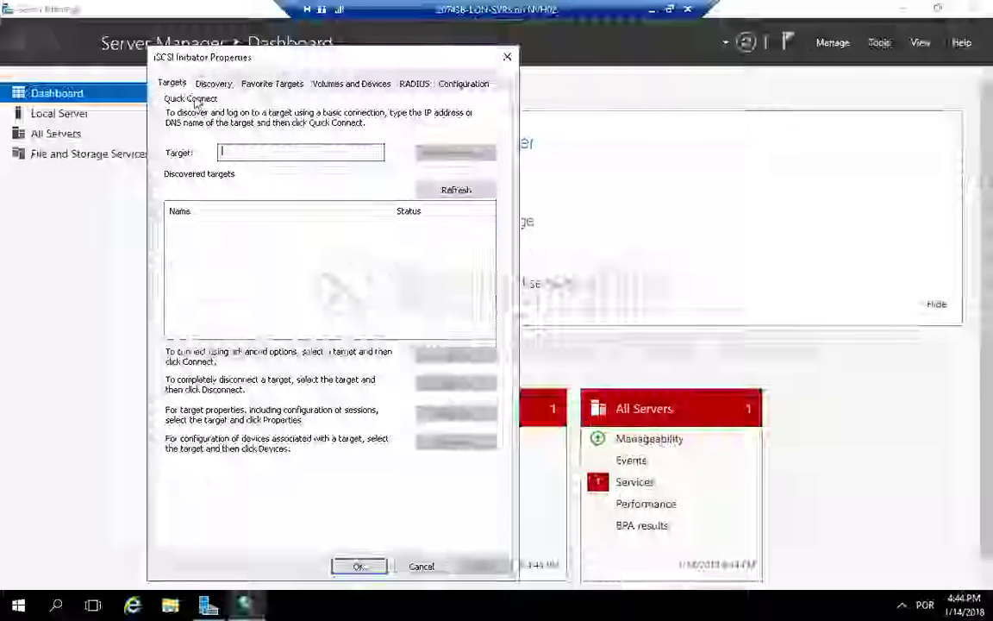
left_click(444, 189)
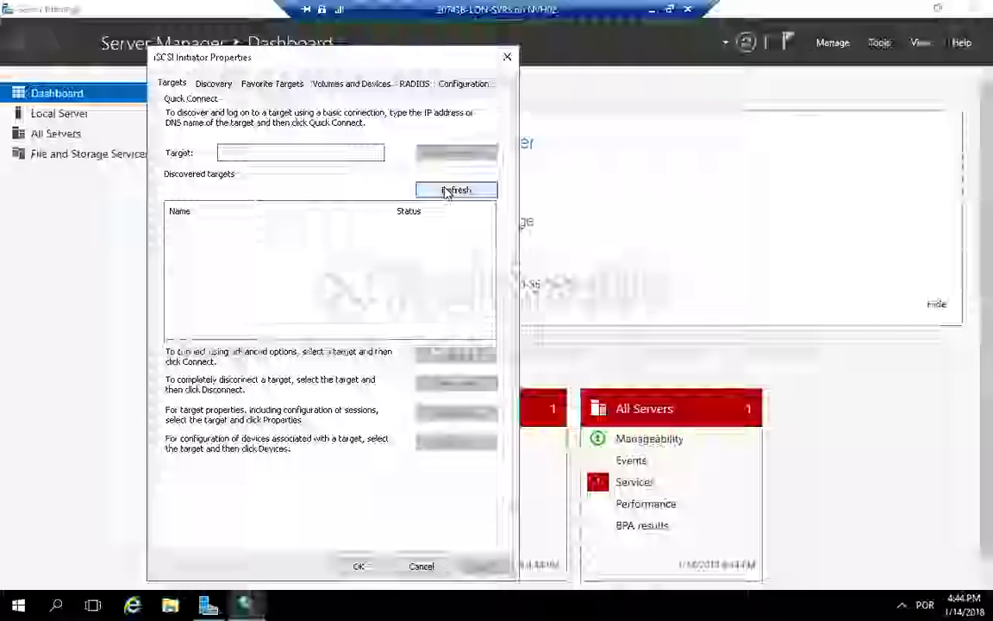
left_click(209, 85)
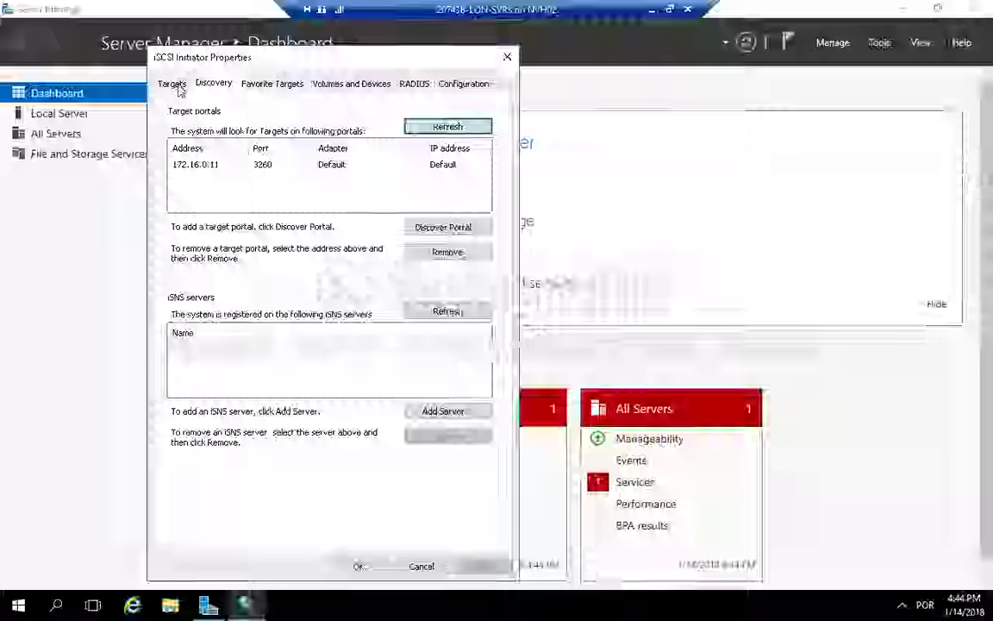
left_click(174, 86)
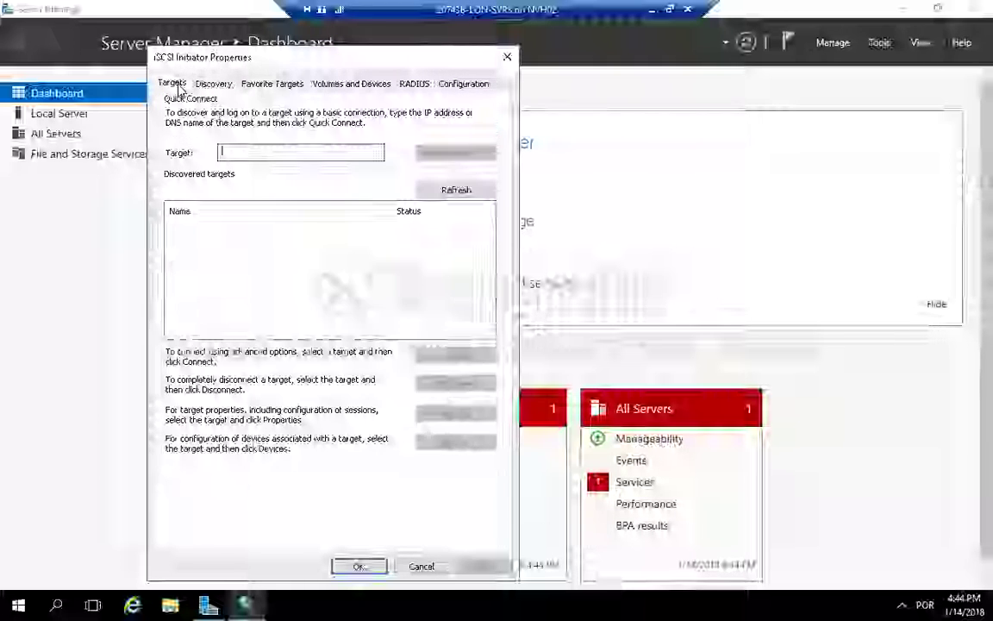
left_click(440, 191)
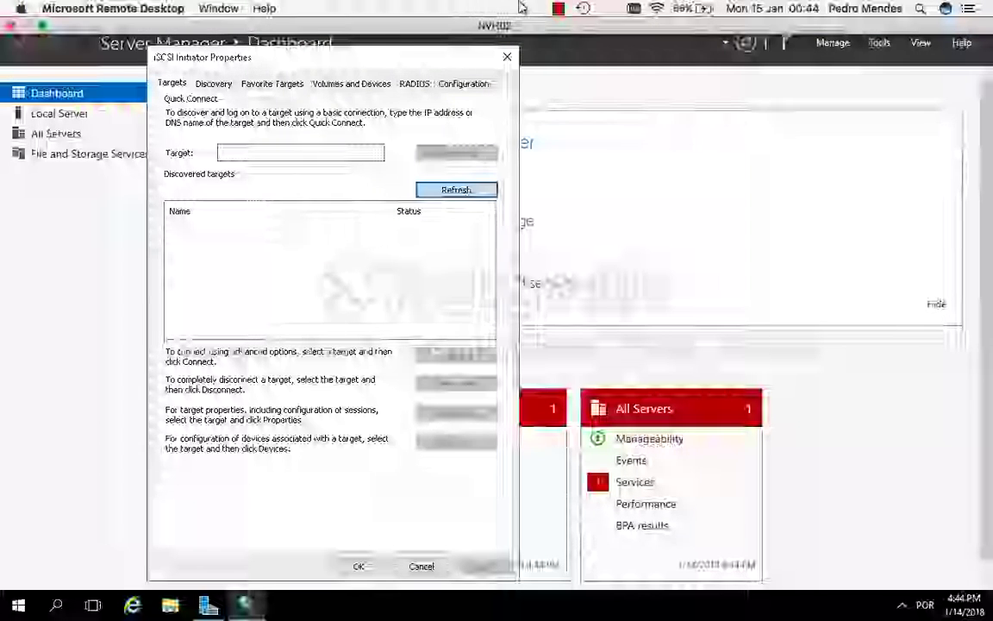
left_click(561, 9)
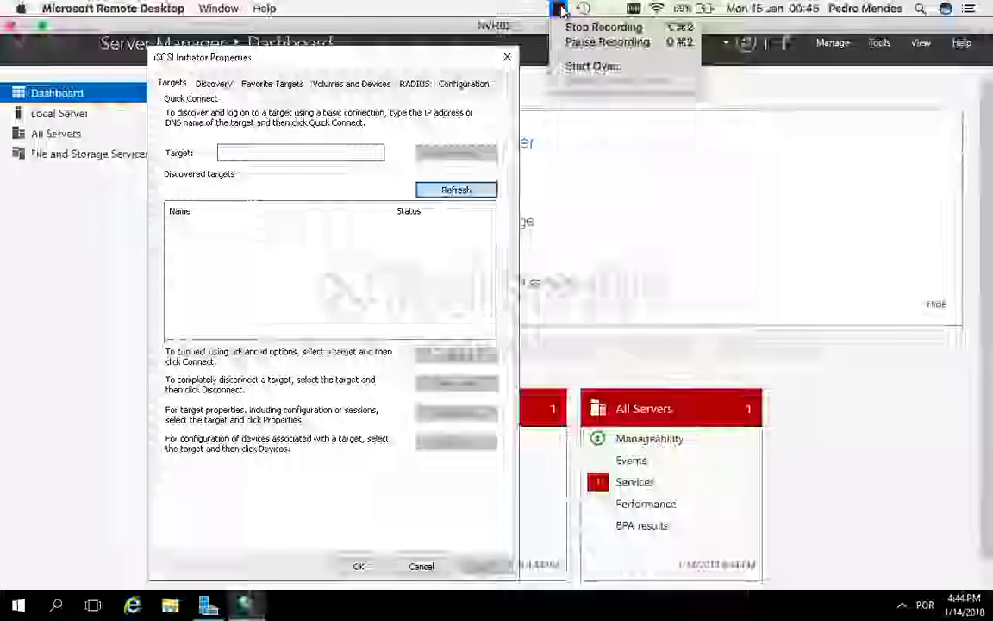
left_click(595, 43)
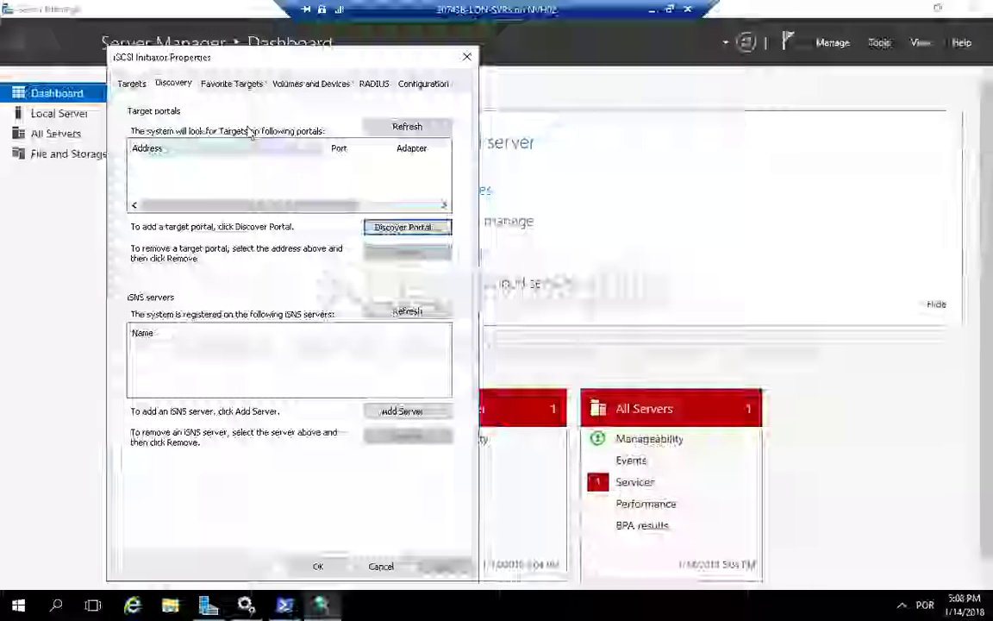
Step: Add the discovery target portal 172.16.0.11 on the default port 3260
left_click(400, 227)
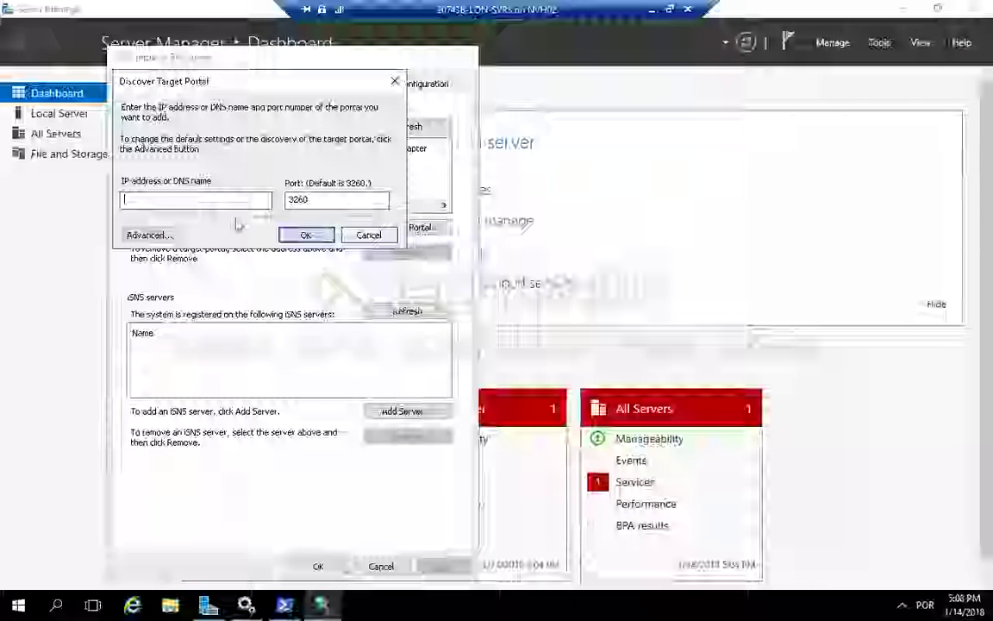
type("172")
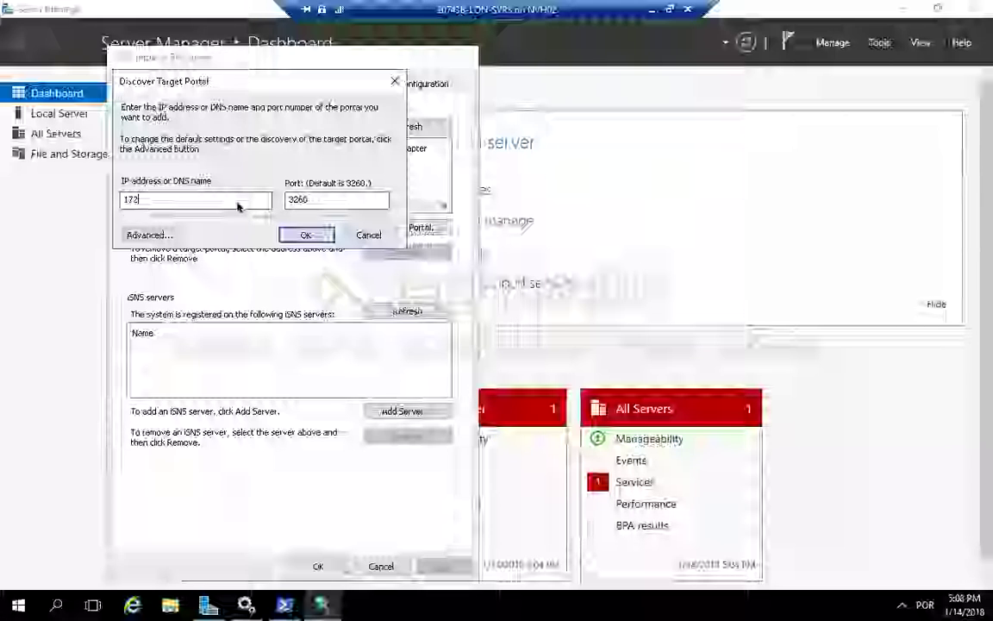
type(".16.0")
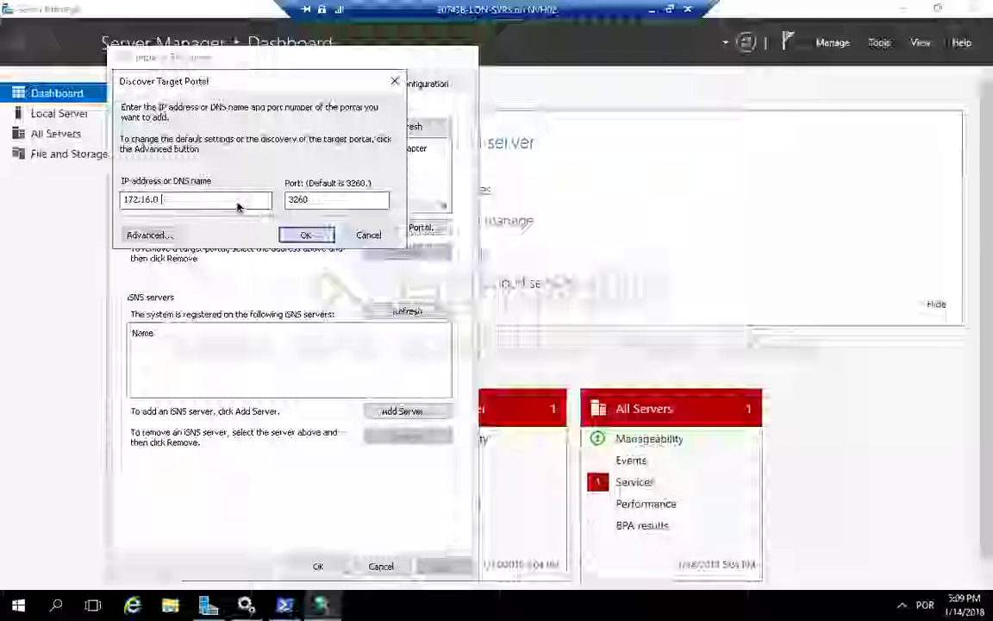
type(".11")
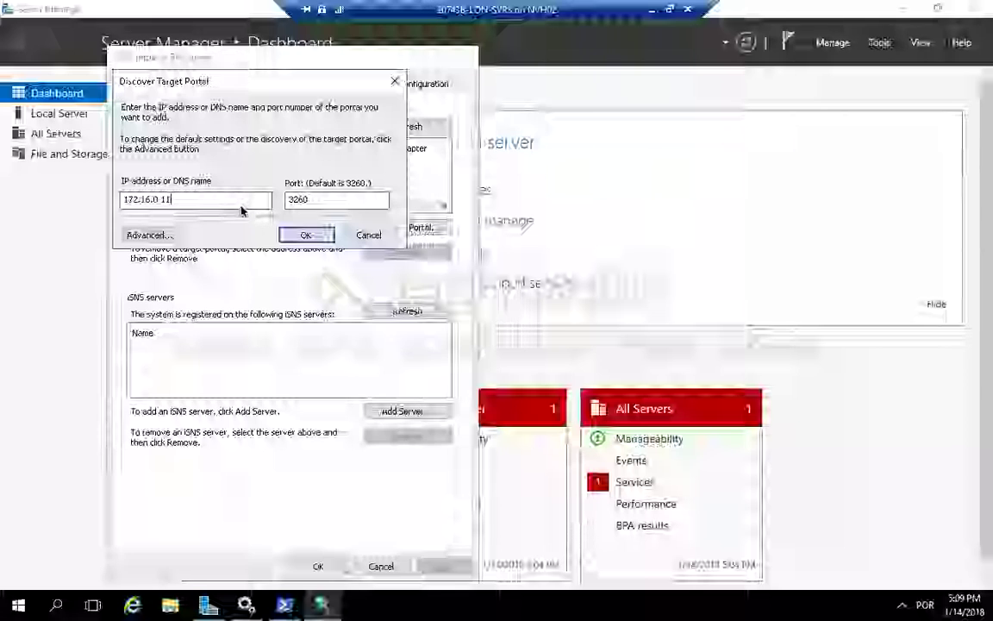
left_click(307, 235)
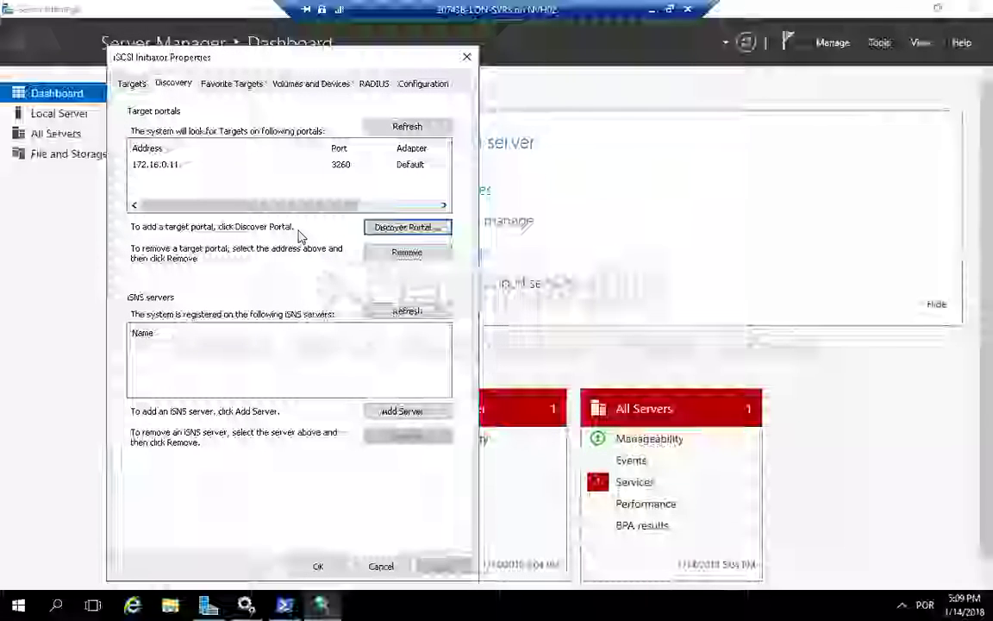
Step: Connect to the lon-svr1-lon-svr01-target iSCSI target, add it to favorite targets, and close iSCSI Initiator
left_click(133, 84)
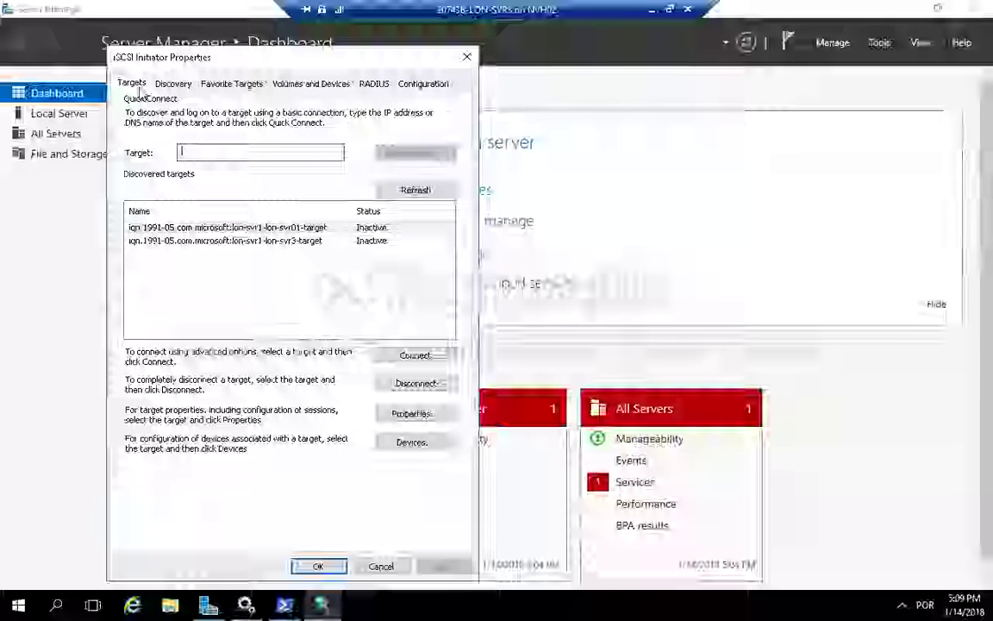
left_click(281, 226)
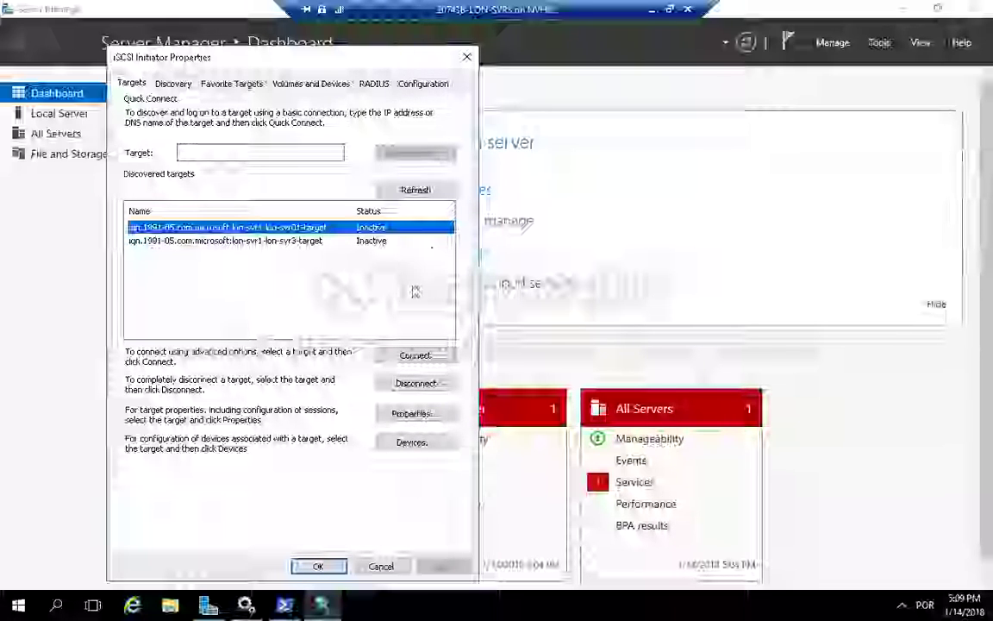
left_click(415, 357)
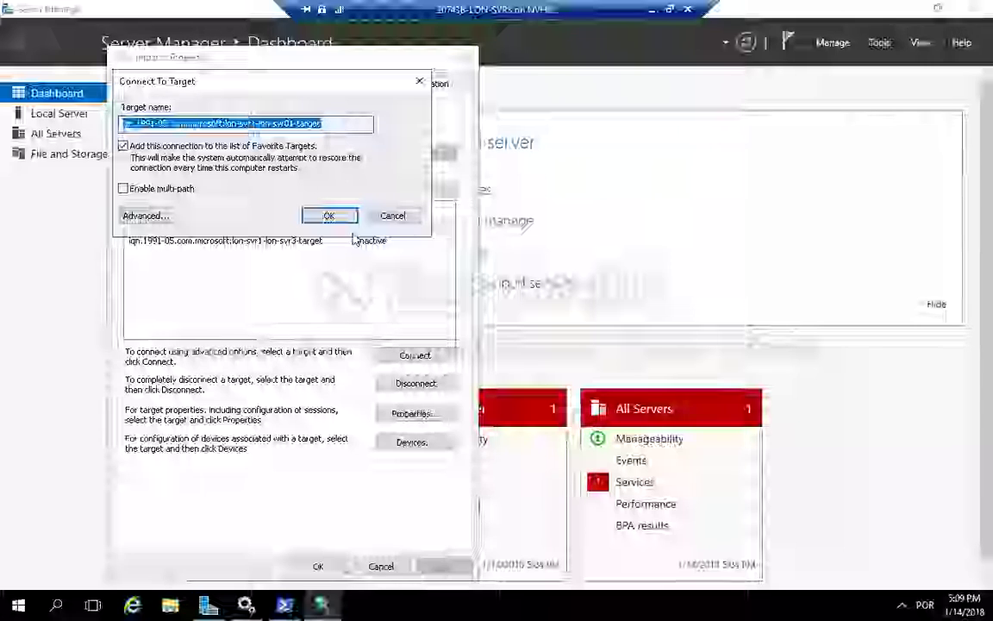
left_click(328, 215)
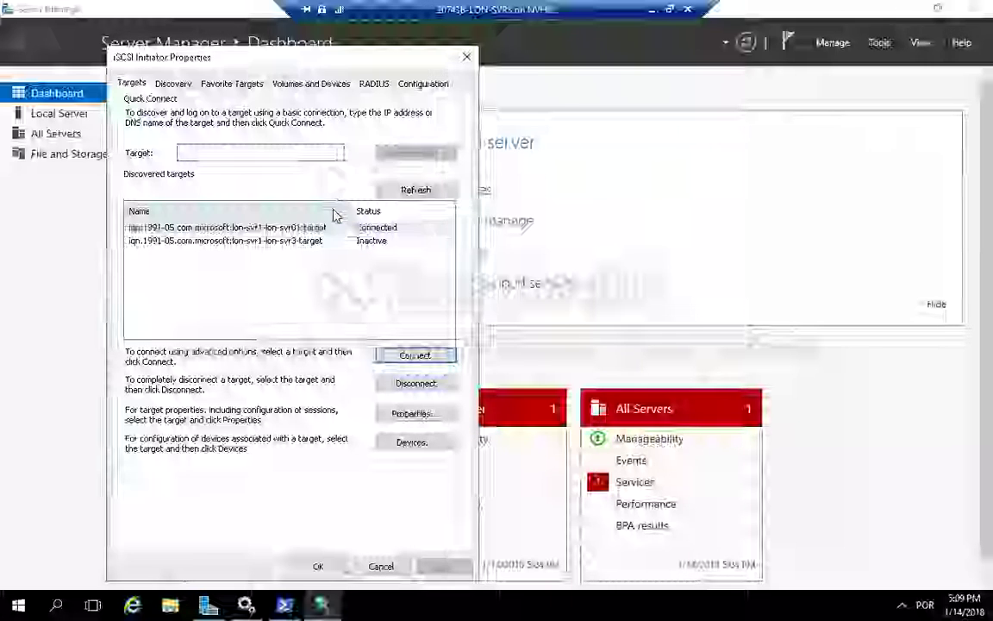
left_click(229, 84)
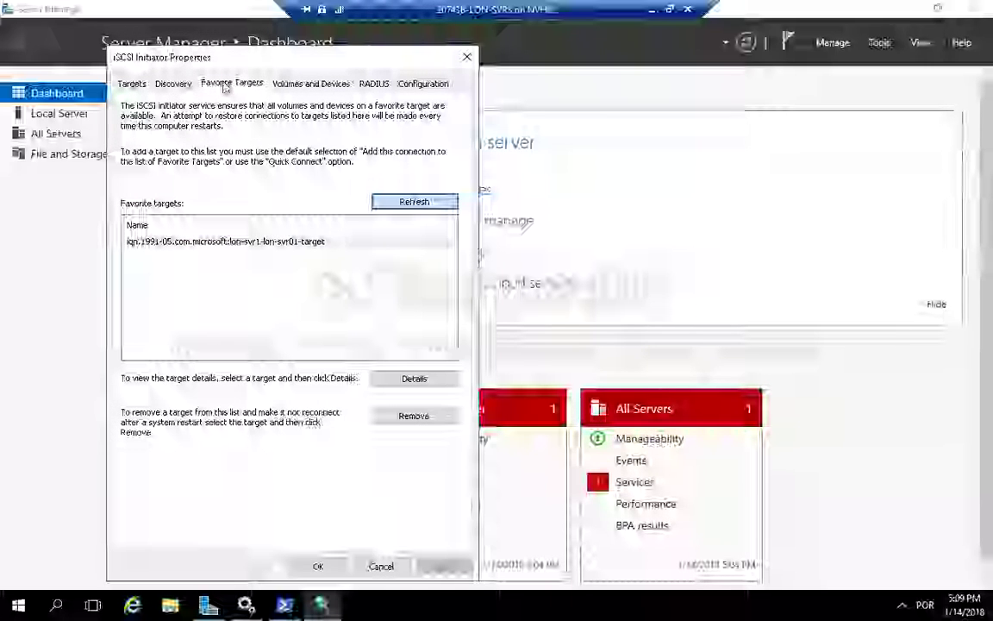
left_click(319, 566)
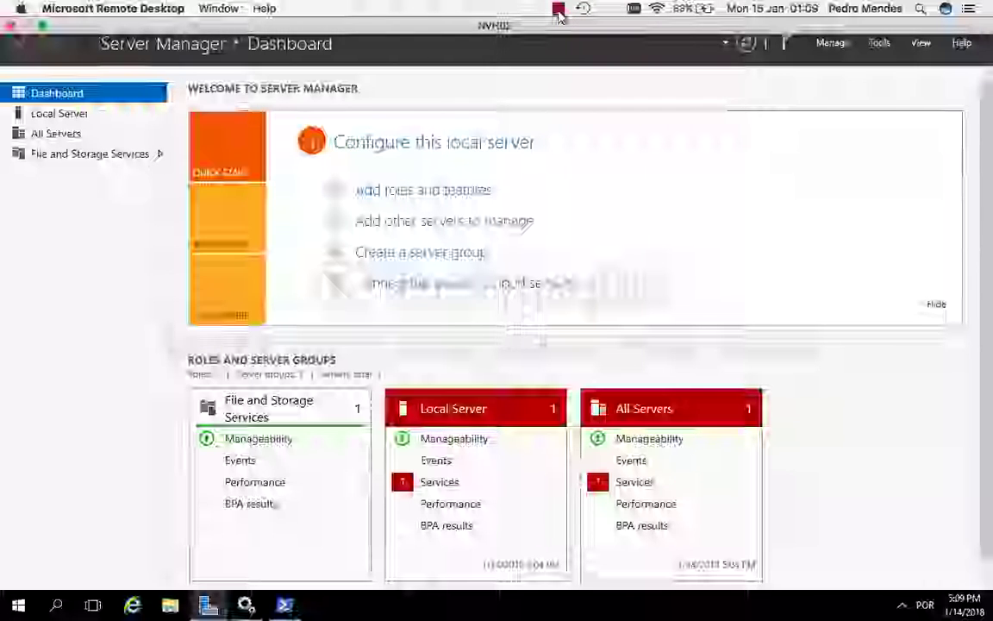
left_click(558, 10)
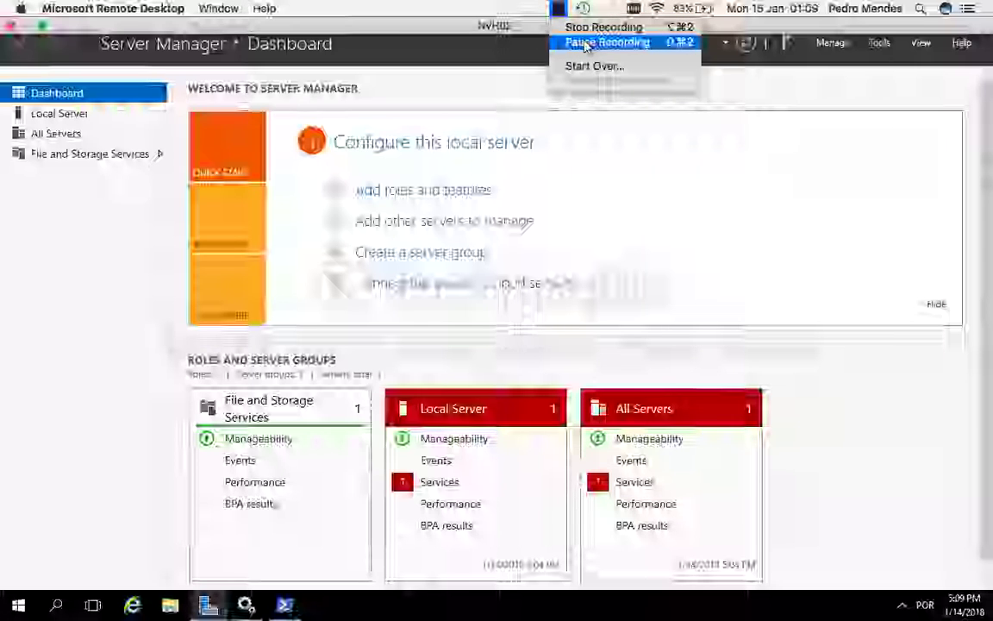
left_click(585, 43)
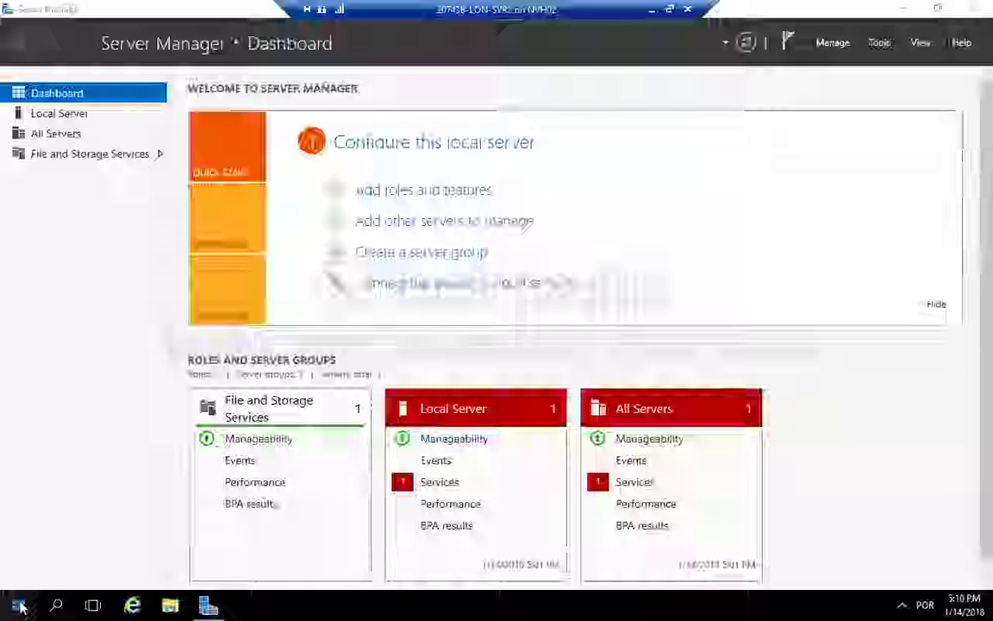
Step: Open Disk Management on LON-SVR2 and maximize its window
right_click(19, 608)
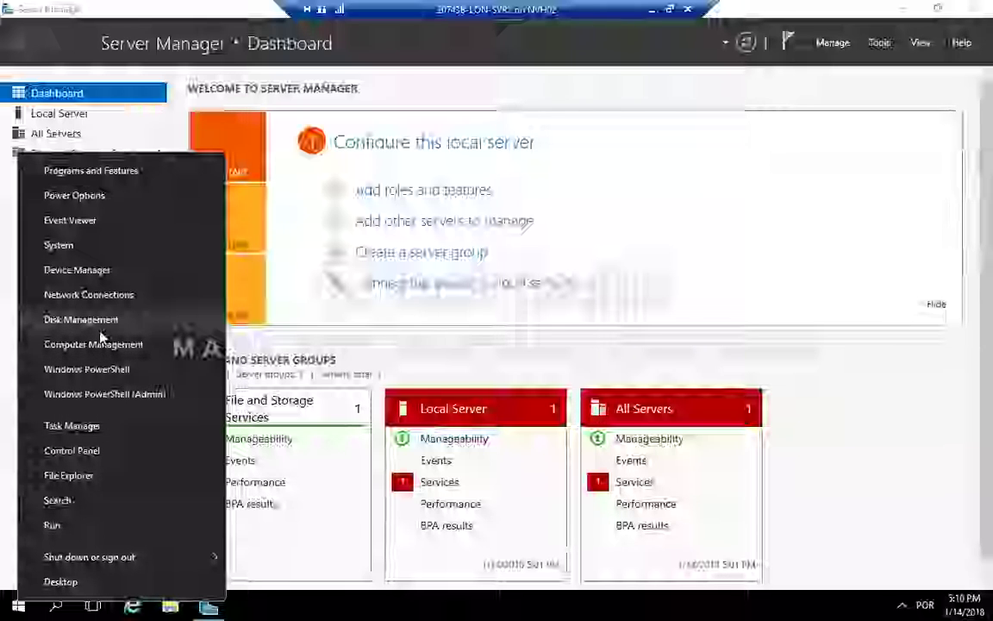
left_click(136, 324)
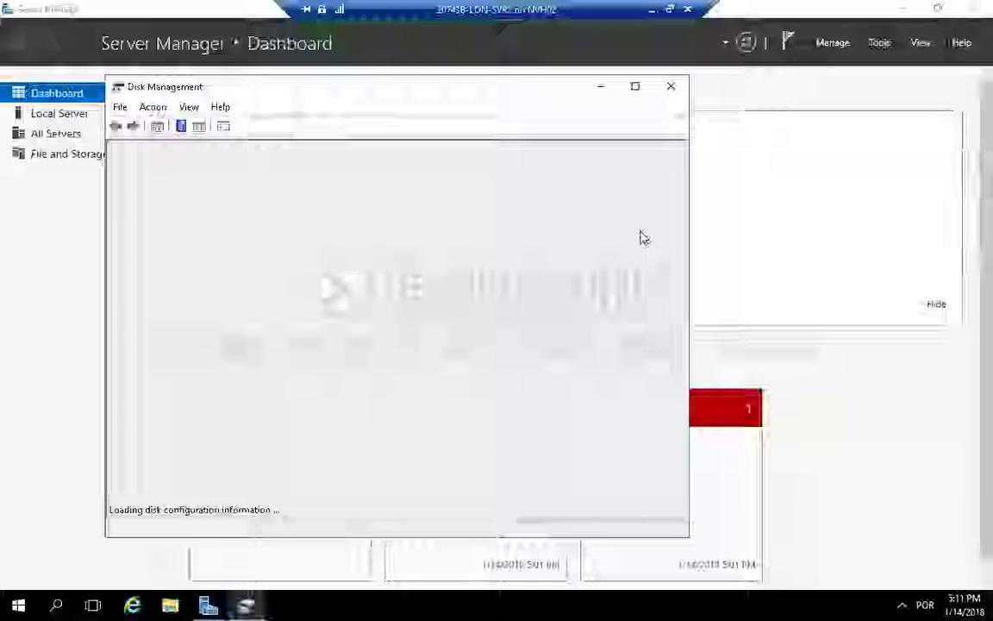
left_click(635, 86)
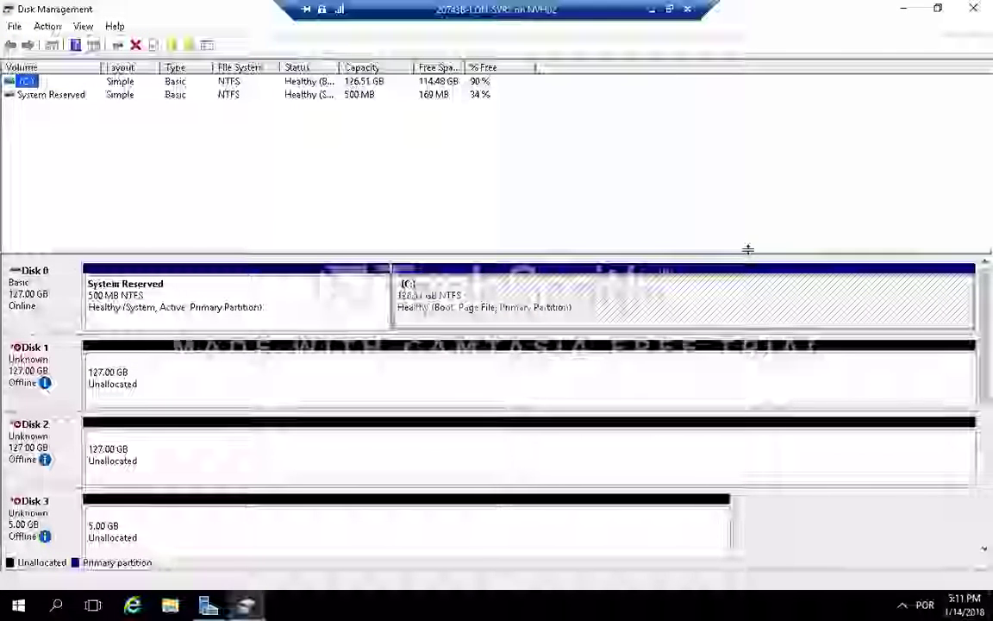
Step: Bring the 5 GB Disk 3 online
left_click_drag(747, 251, 758, 208)
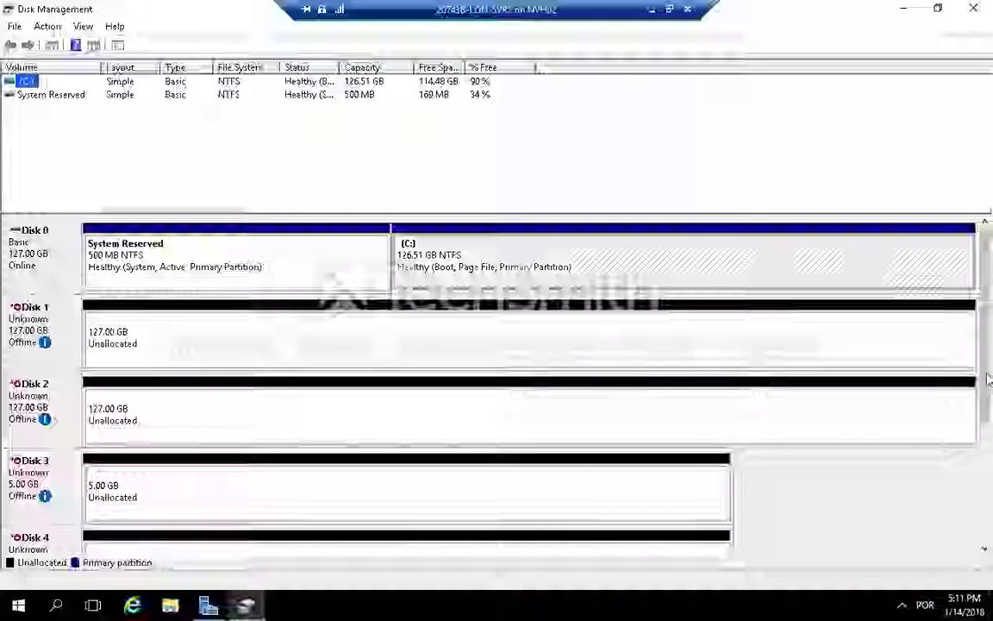
left_click_drag(988, 375, 988, 483)
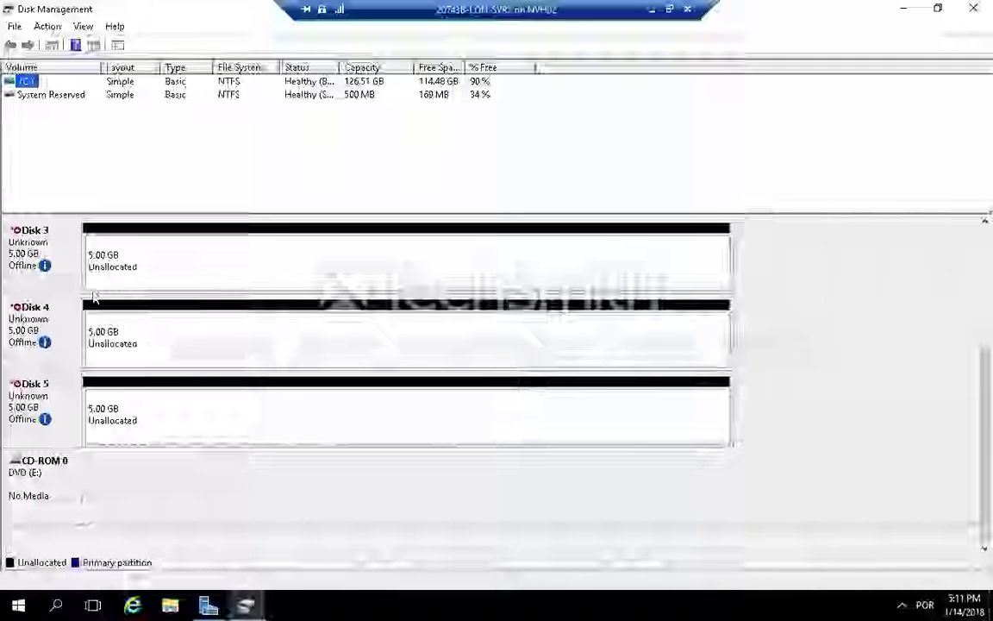
mouse_move(38, 371)
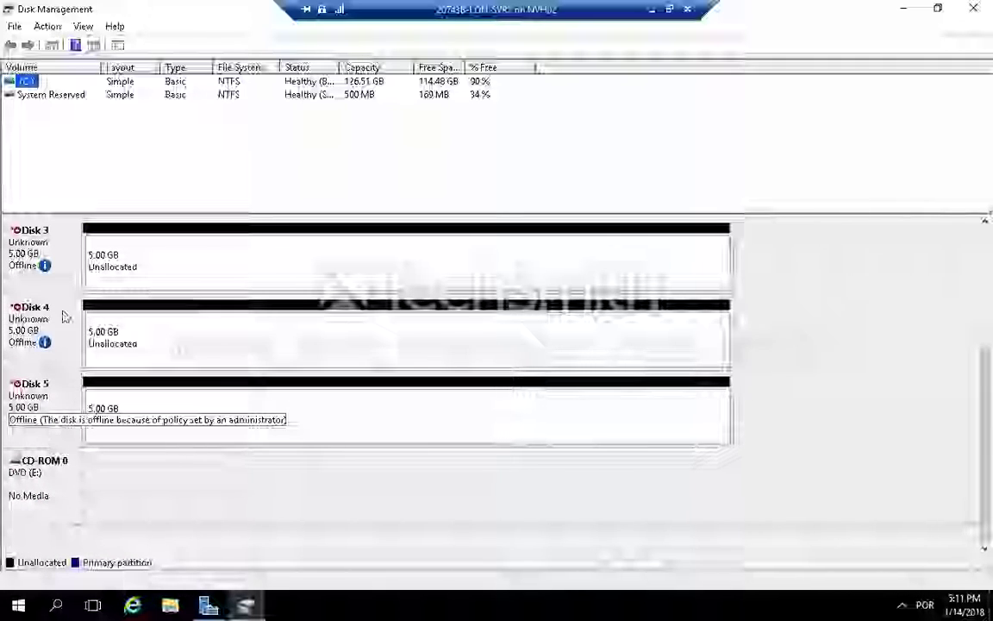
left_click(60, 255)
right_click(60, 255)
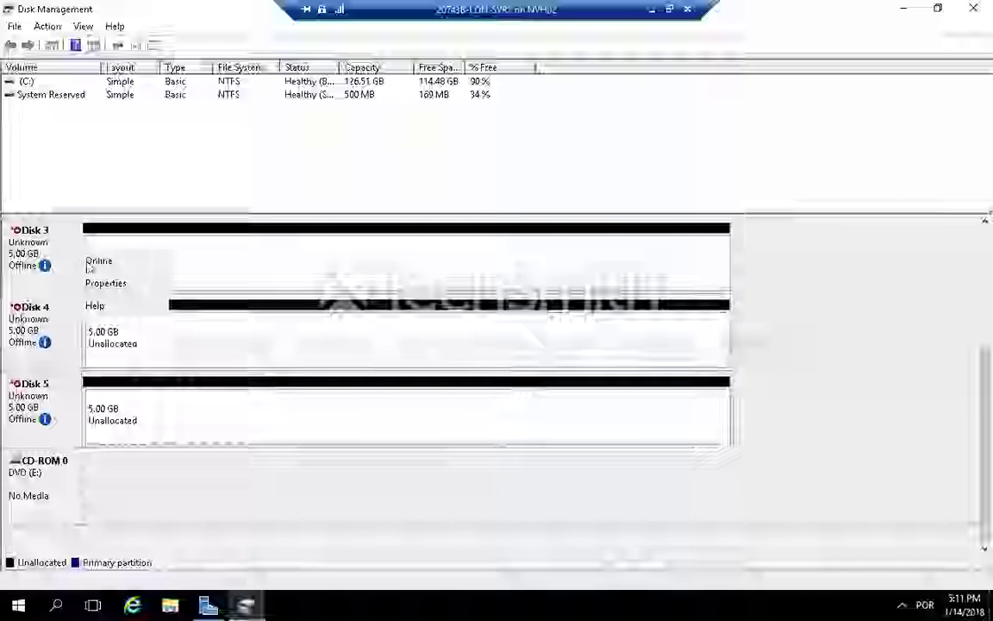
left_click(101, 262)
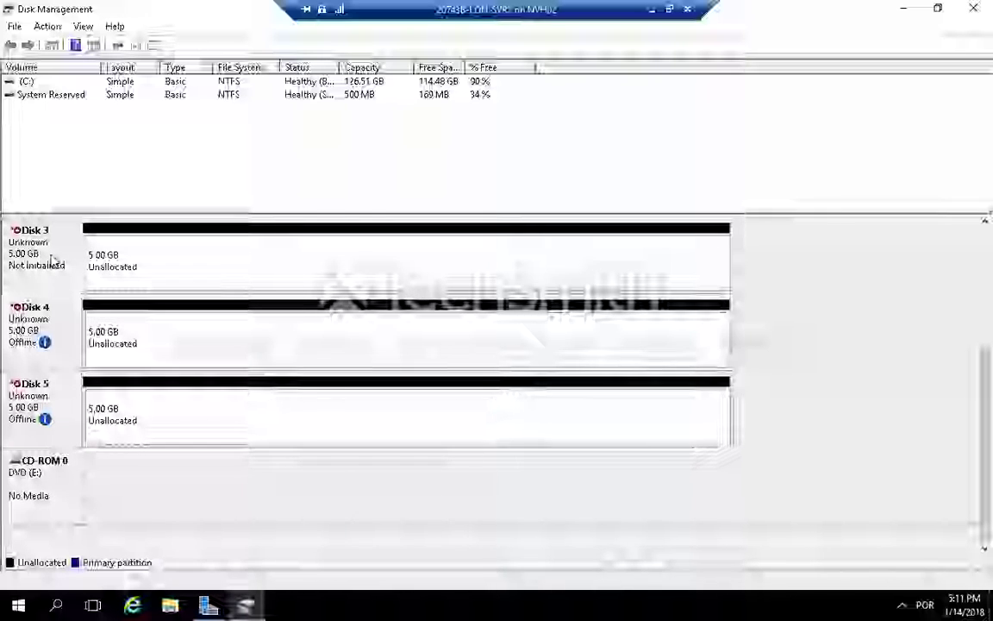
Step: Initialize Disk 3 with the MBR partition style
right_click(76, 259)
left_click(84, 269)
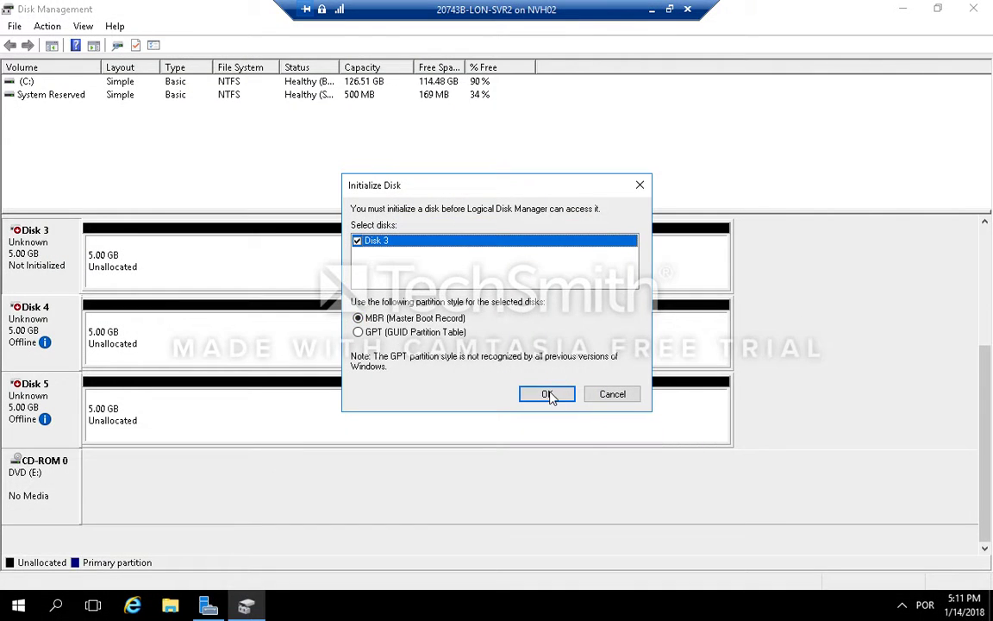
left_click(549, 392)
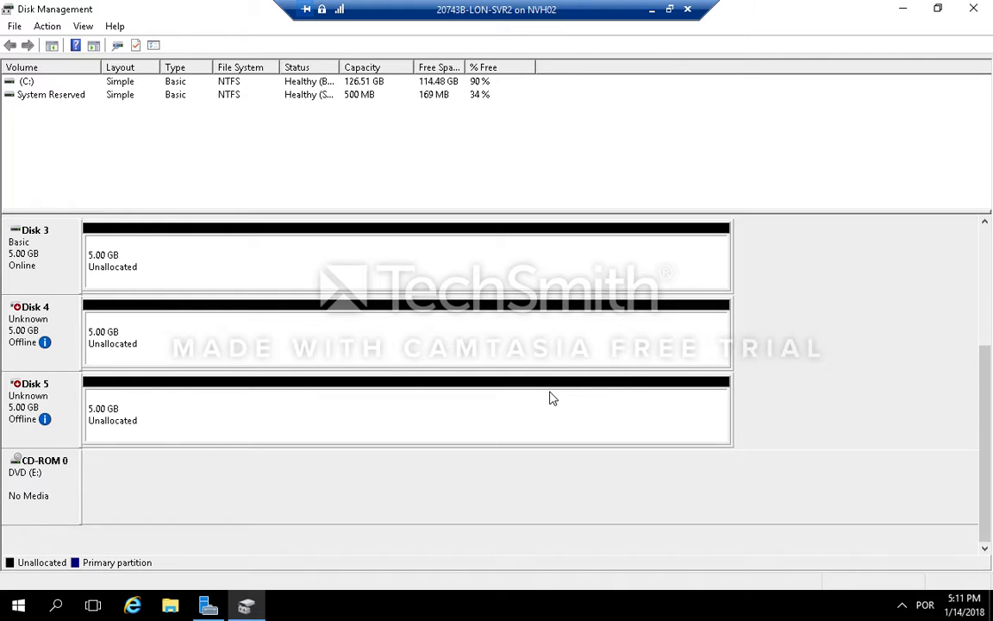
Step: Create a new simple volume on Disk 3 using full size, drive letter D, NTFS quick format, labelled Data
left_click(521, 286)
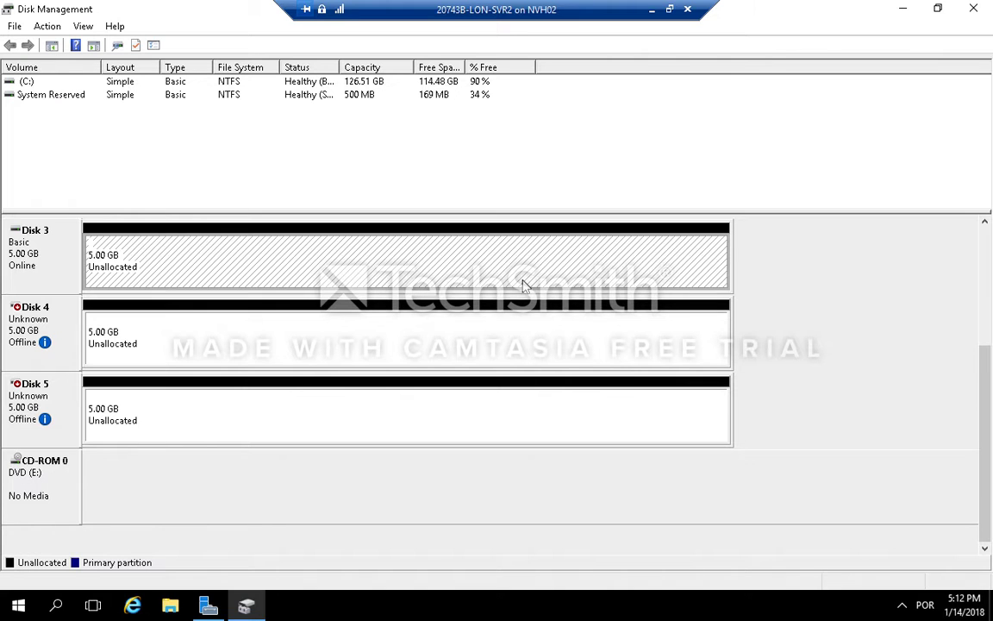
right_click(521, 285)
left_click(557, 292)
left_click(302, 358)
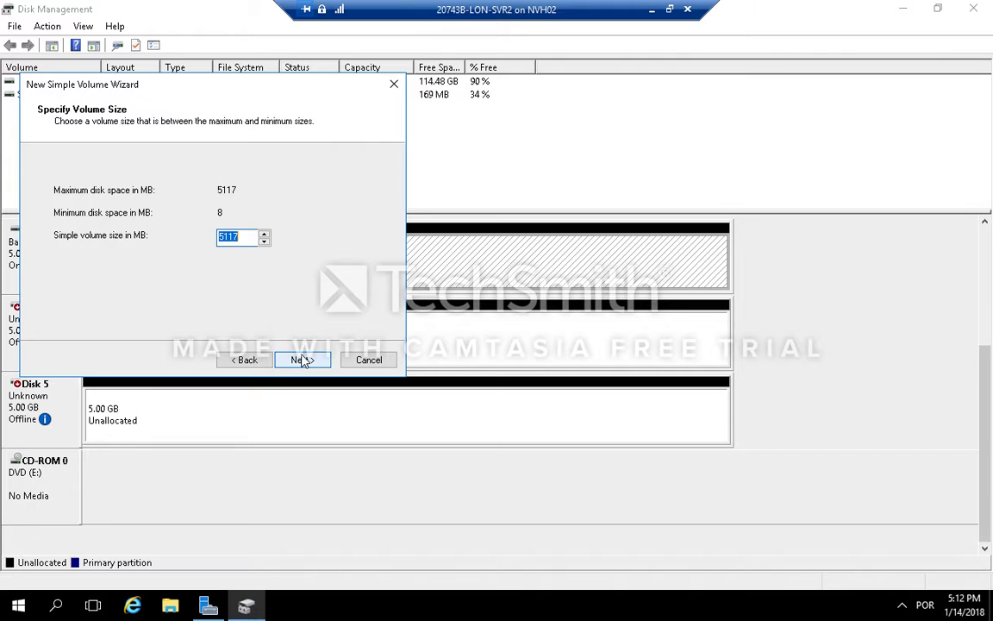
left_click(302, 361)
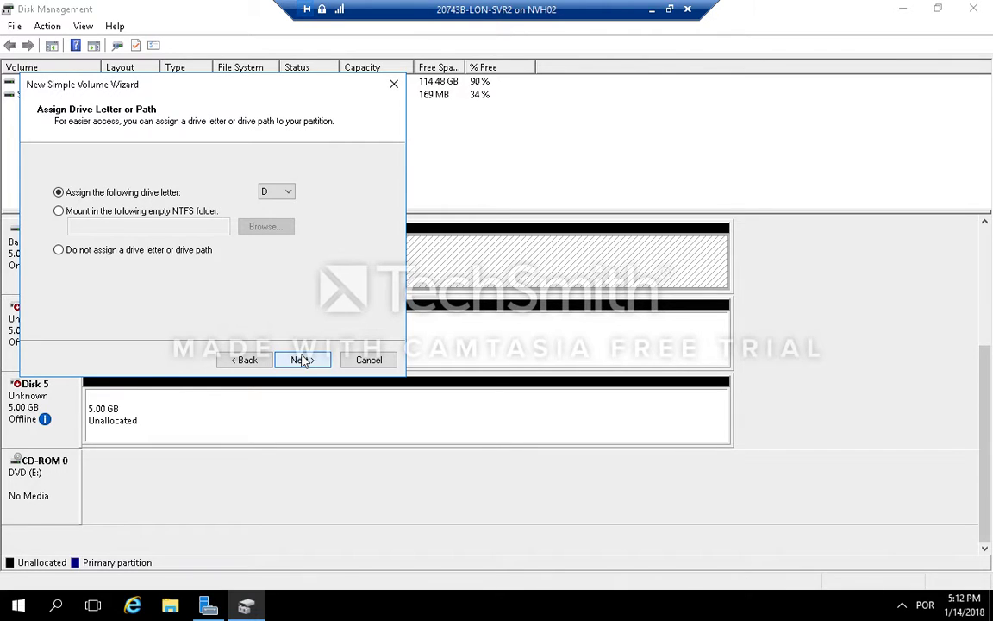
left_click(301, 361)
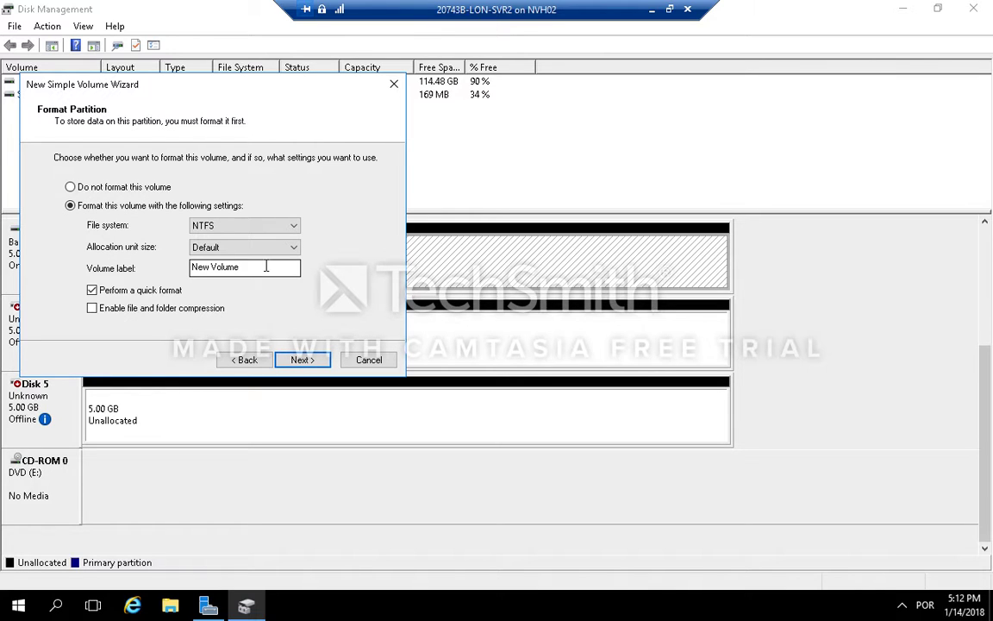
left_click(266, 268)
left_click_drag(265, 268, 140, 274)
type("Data")
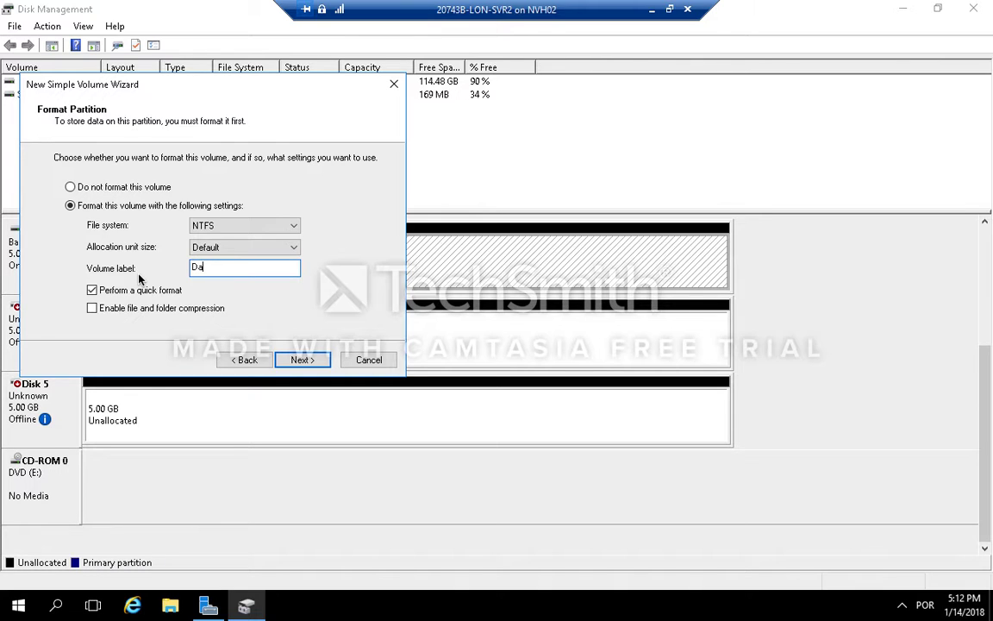
left_click(302, 360)
left_click(302, 361)
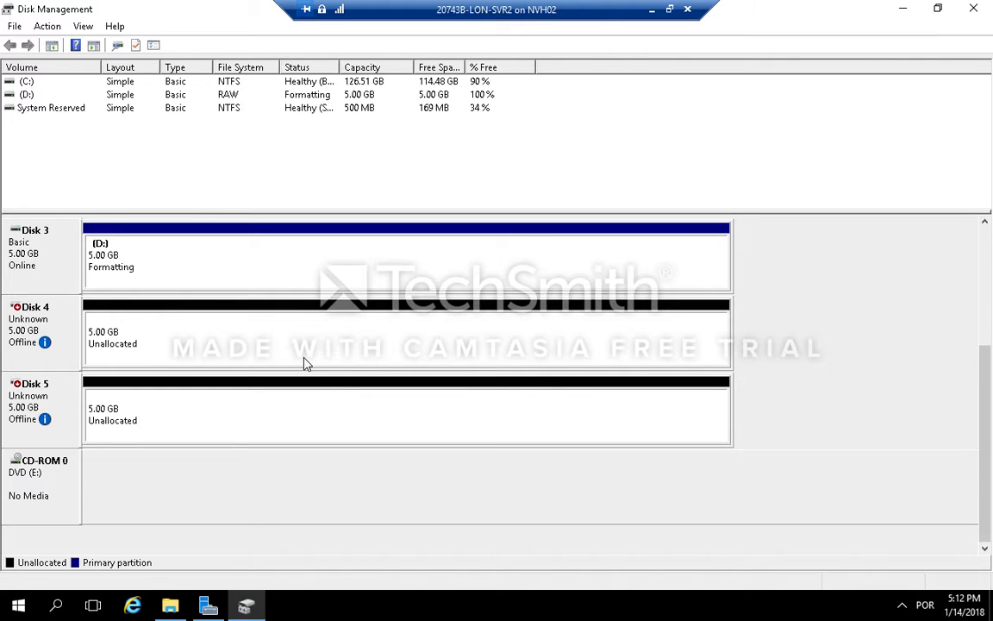
Step: Bring Disk 4 online and initialize it with the MBR partition style
right_click(37, 319)
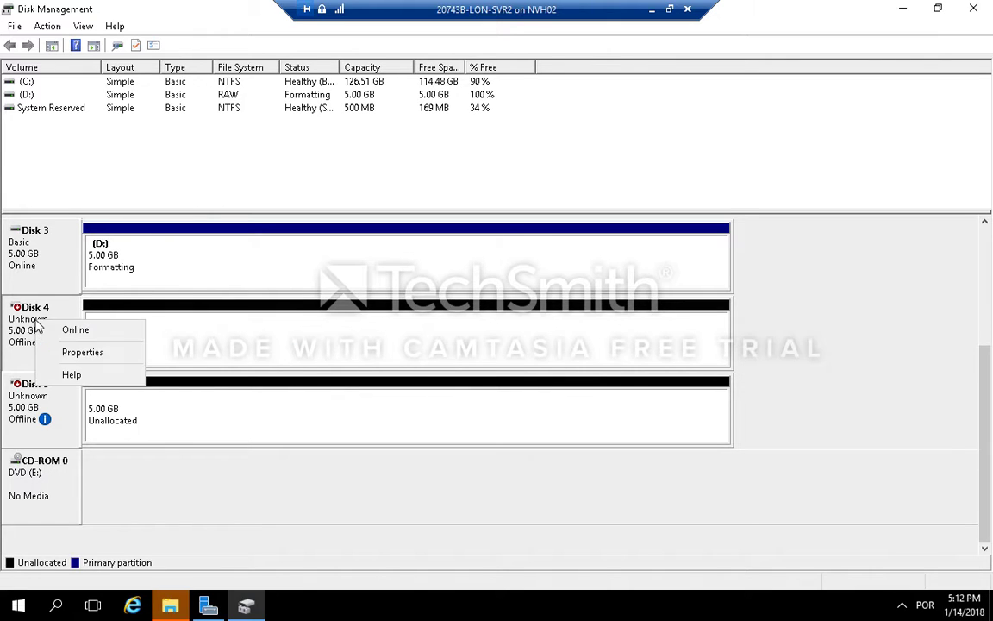
left_click(93, 330)
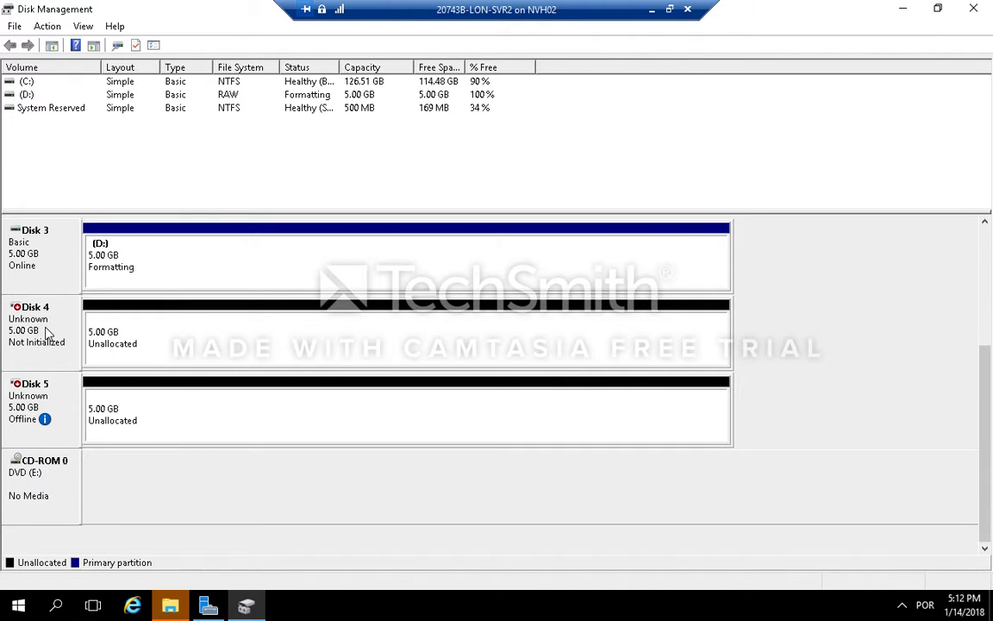
right_click(47, 328)
left_click(91, 337)
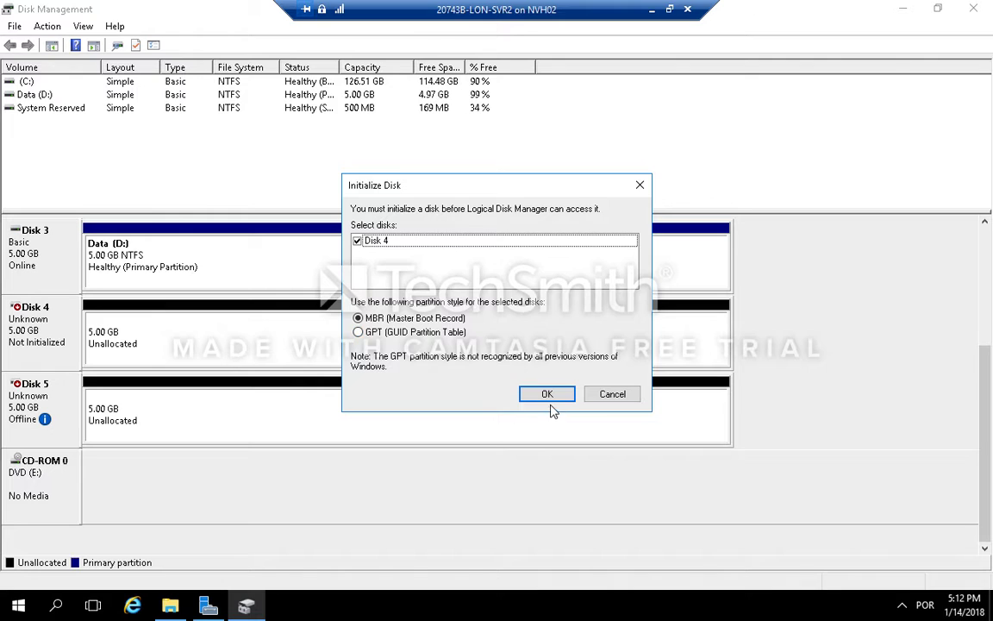
left_click(546, 394)
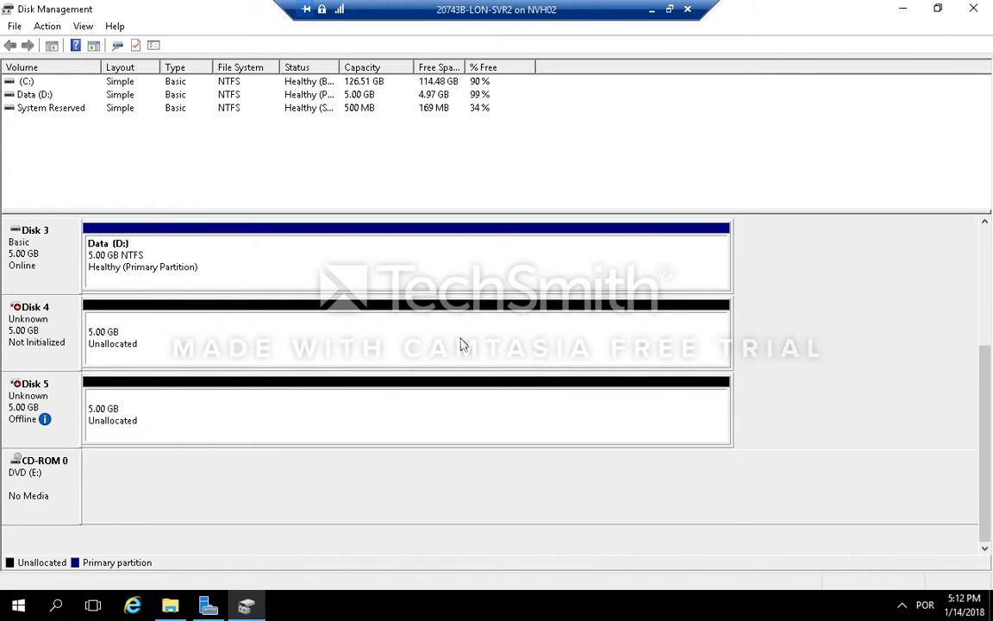
right_click(447, 322)
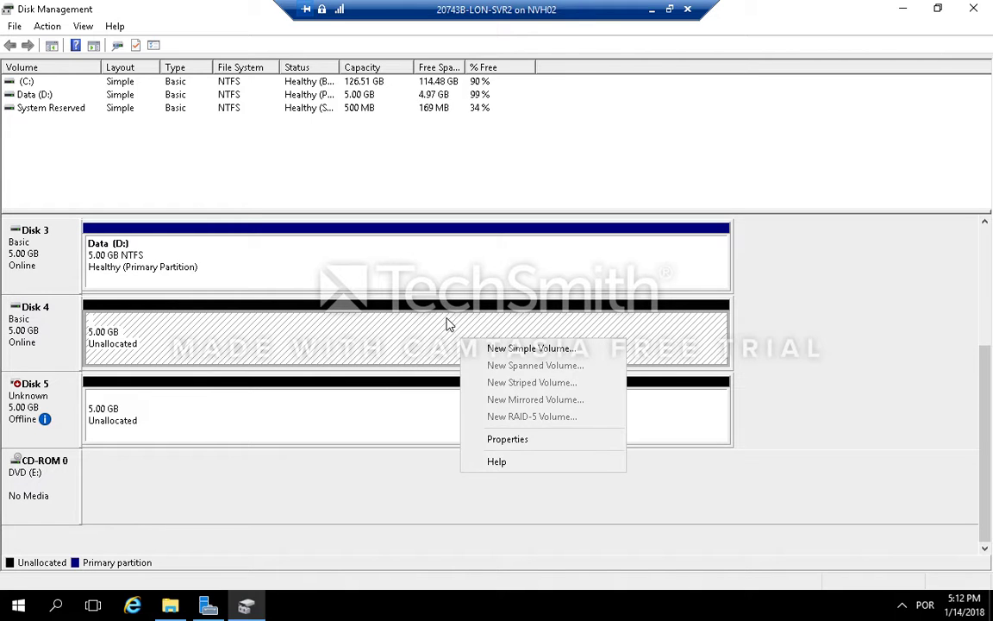
left_click(446, 325)
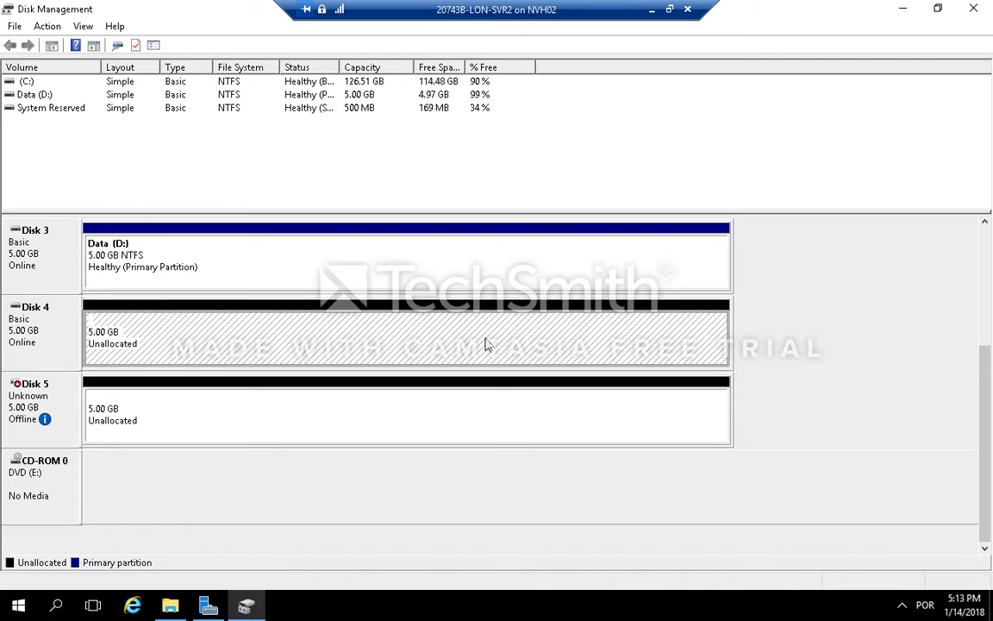
Step: Create a new simple volume on Disk 4 using full size, drive letter F, NTFS quick format, labelled Data2
right_click(449, 316)
left_click(510, 330)
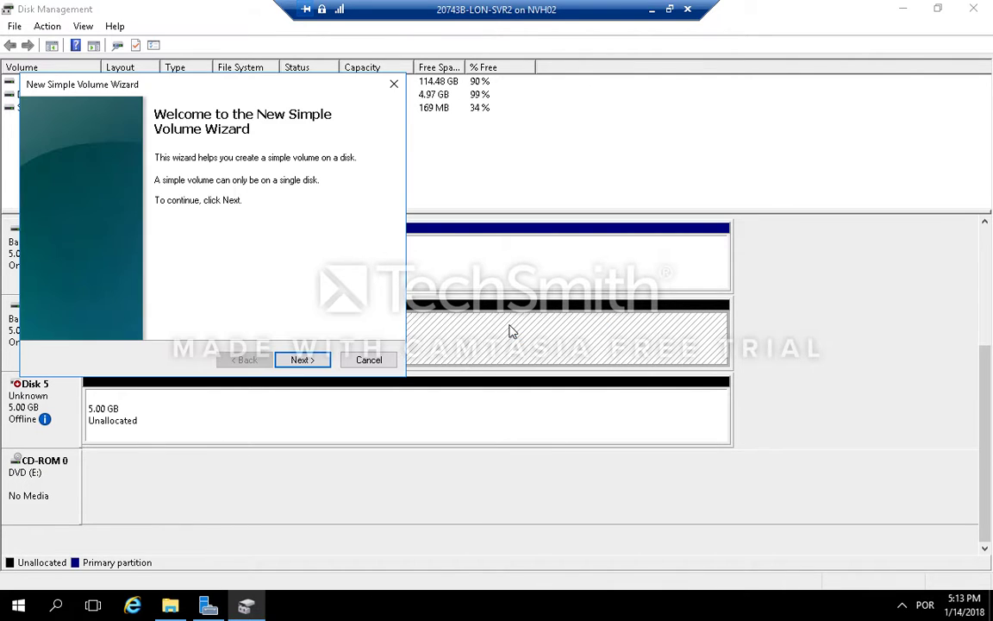
left_click(300, 360)
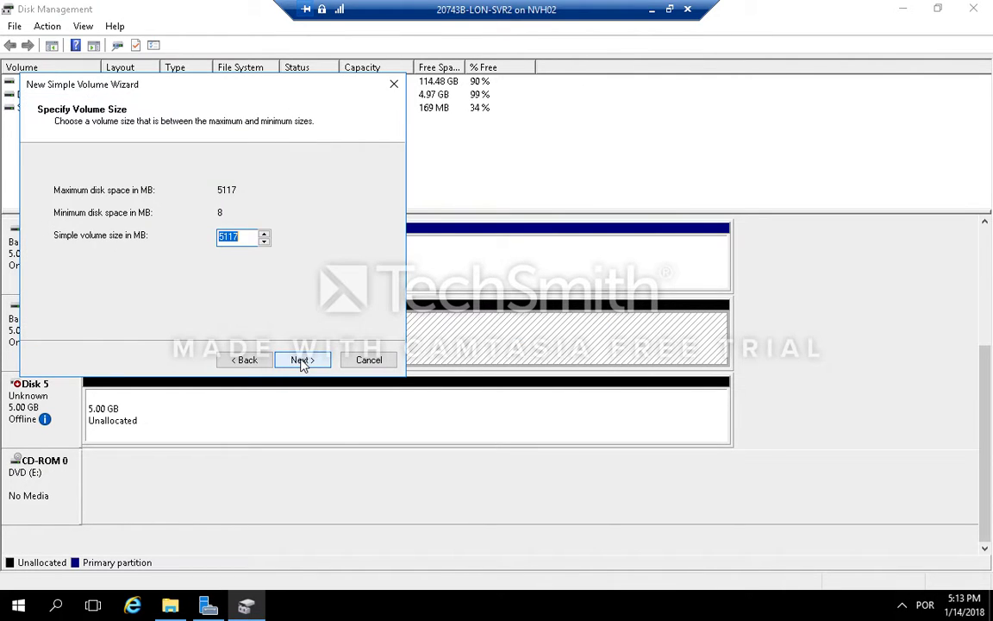
left_click(301, 360)
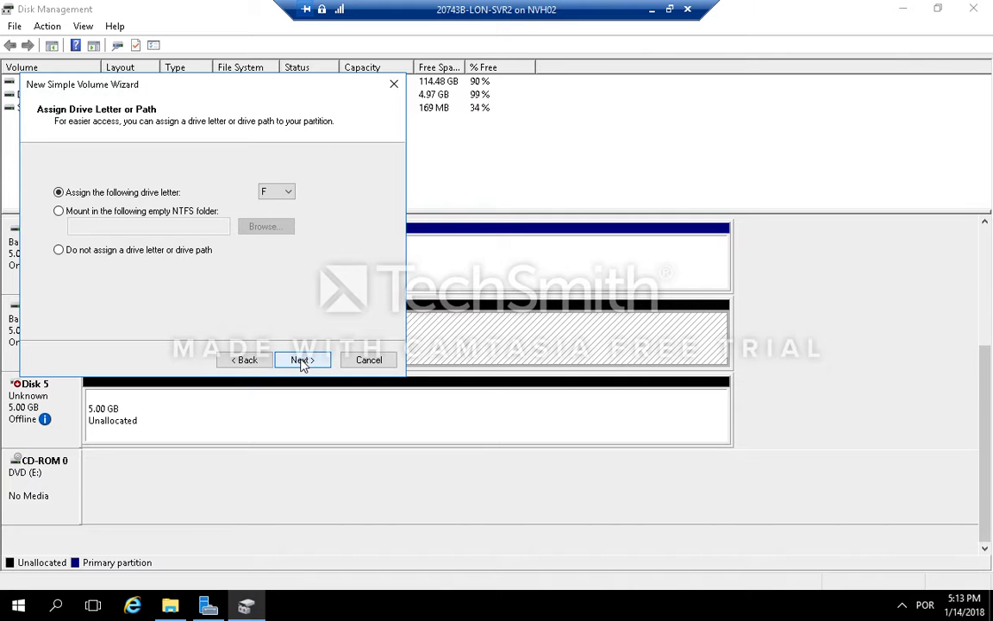
left_click(301, 360)
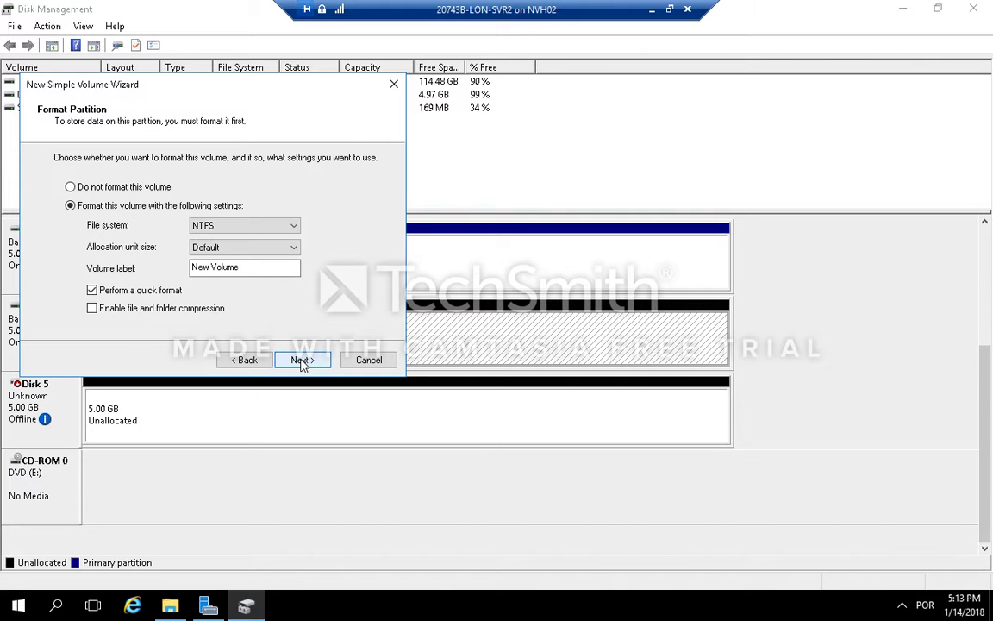
double_click(269, 266)
left_click(269, 267)
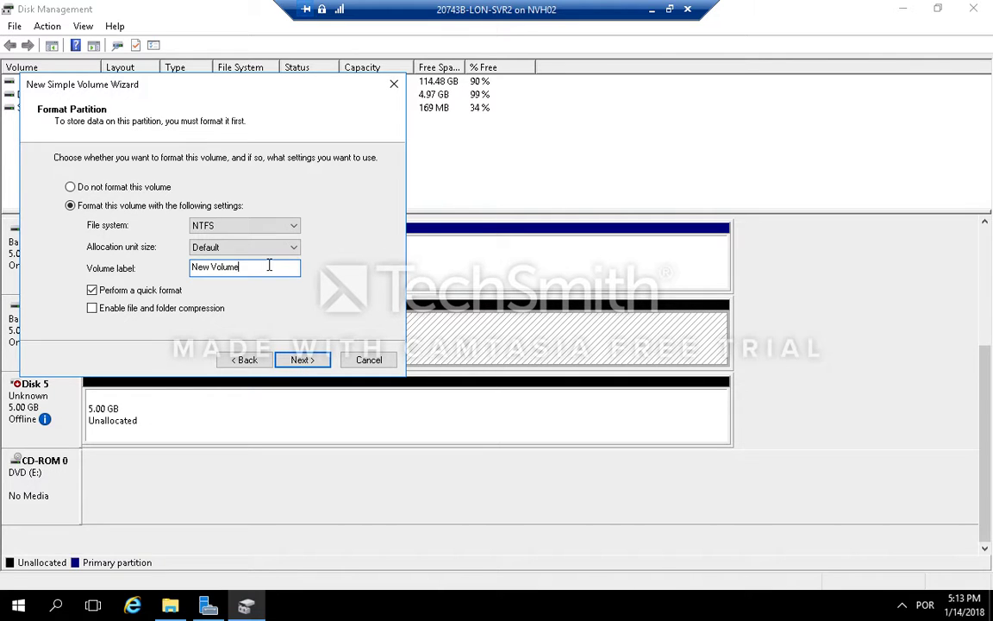
key("ctrl+a")
type("Dta")
key("BackSpace")
key("BackSpace")
type("ata2")
left_click(302, 359)
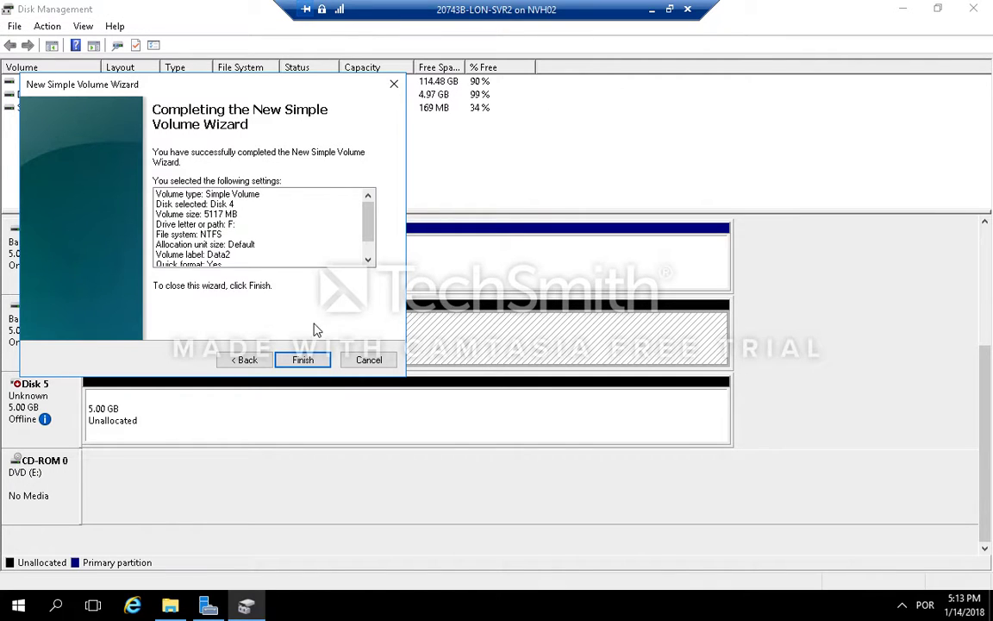
left_click(304, 359)
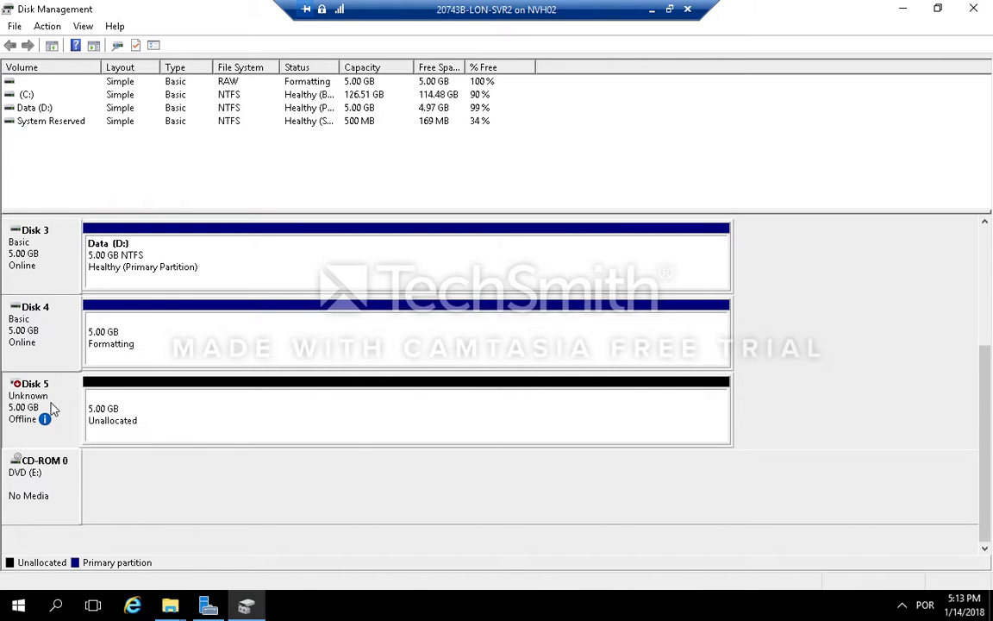
Step: Bring Disk 5 online and initialize it with the MBR partition style
right_click(51, 407)
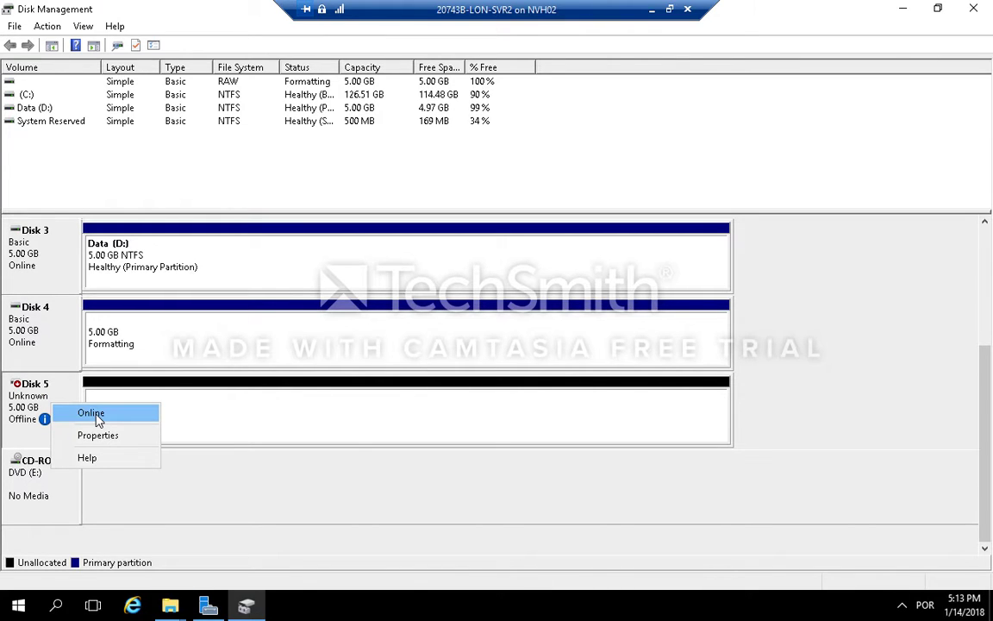
left_click(93, 414)
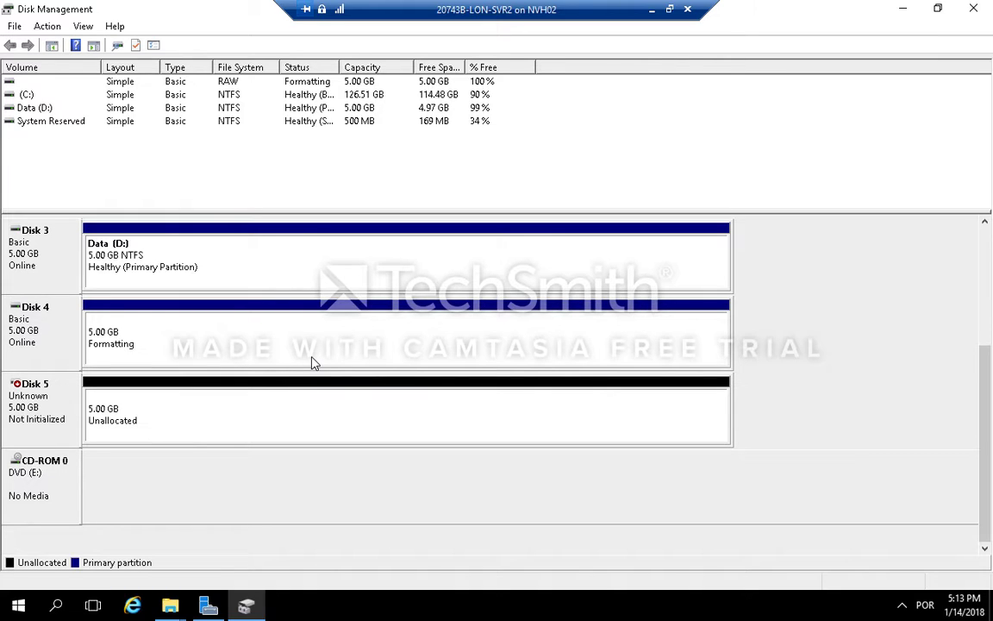
left_click(326, 410)
right_click(326, 409)
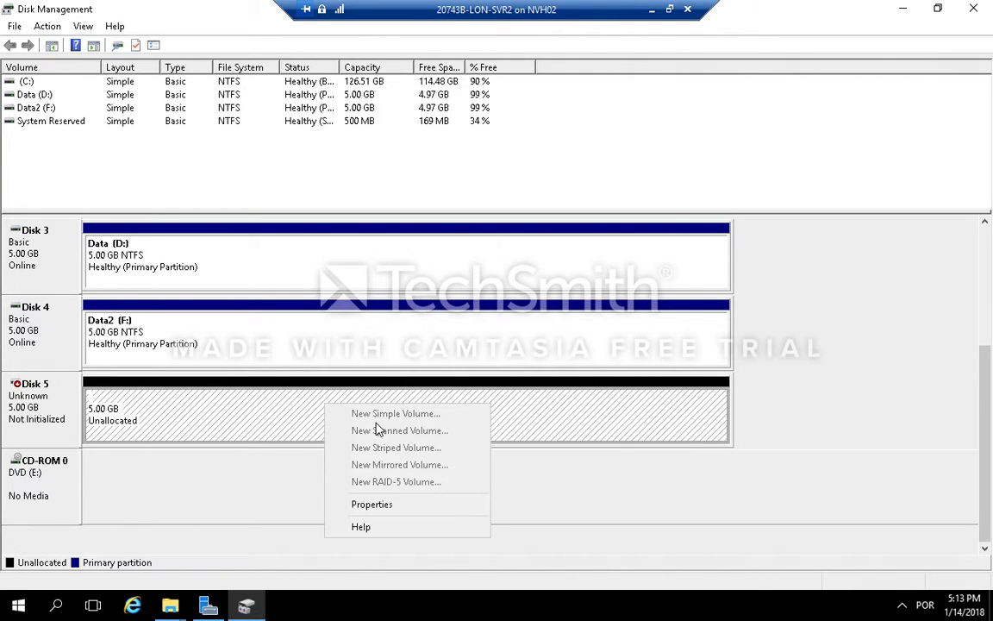
left_click(255, 407)
right_click(255, 407)
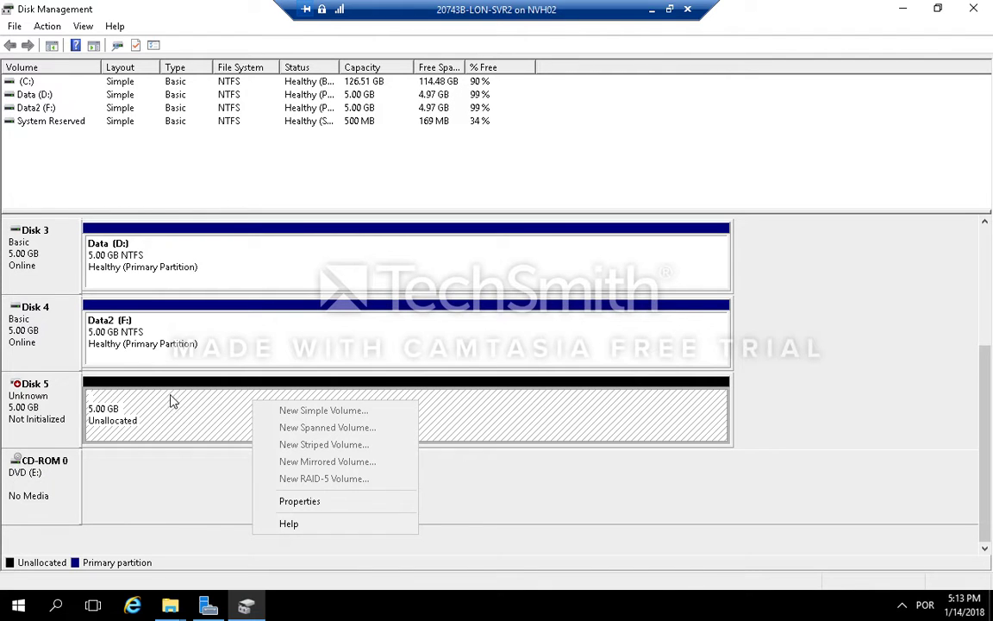
left_click(62, 400)
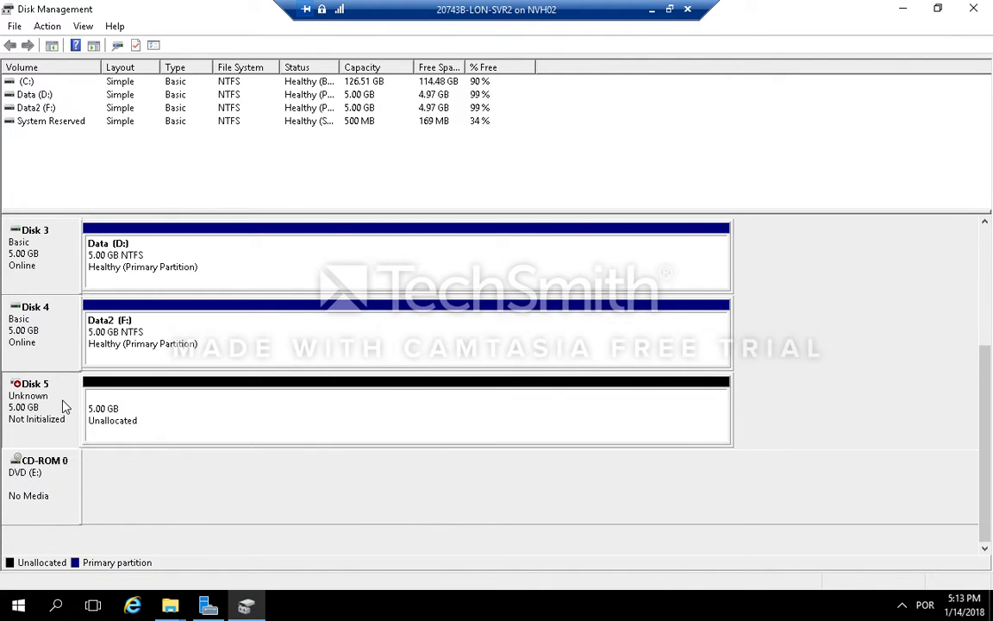
right_click(62, 400)
left_click(102, 419)
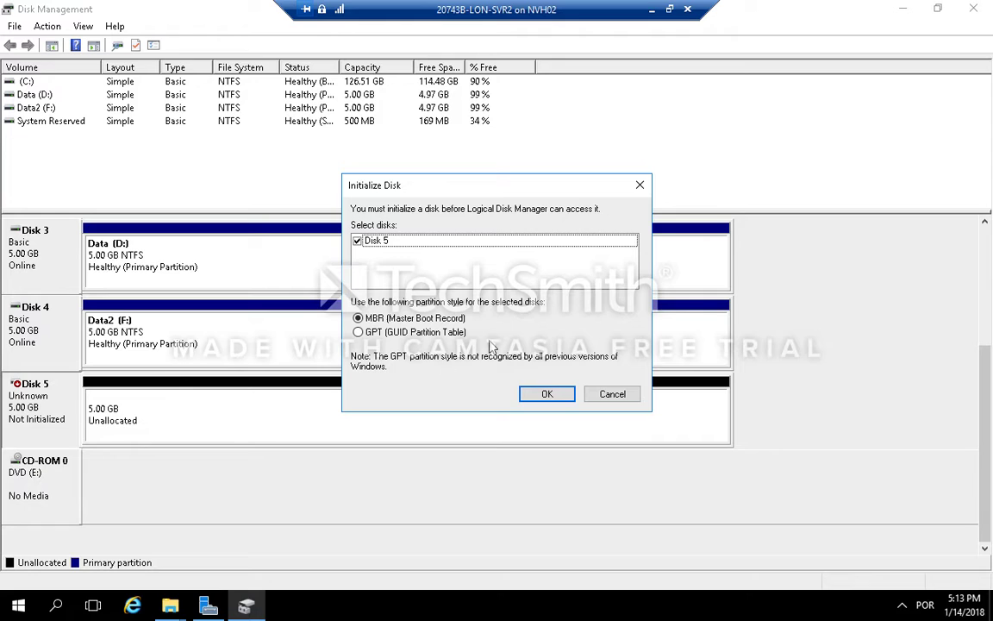
left_click(549, 394)
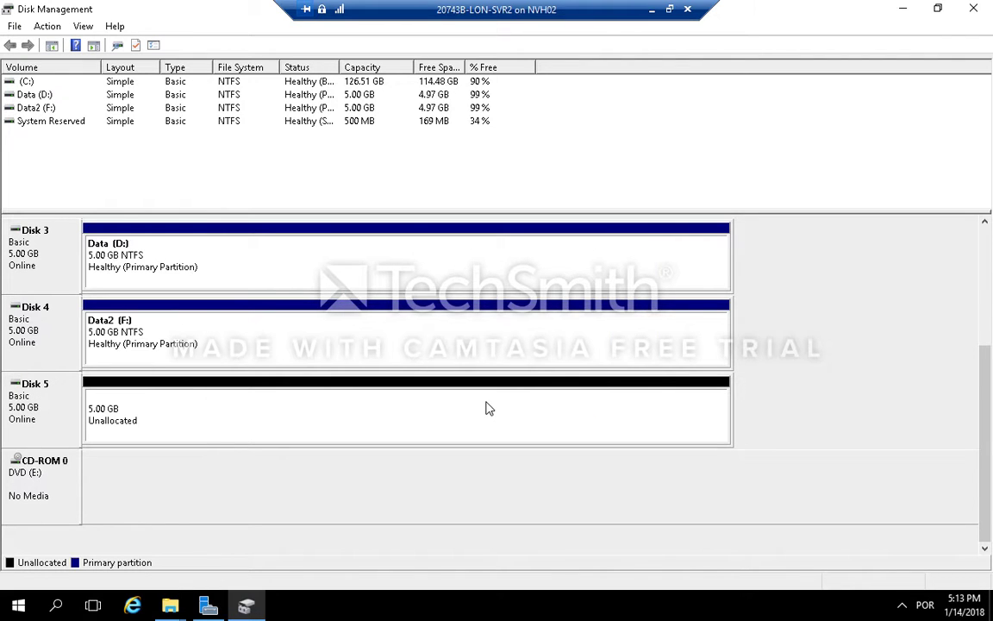
Step: Create a new simple volume on Disk 5 using full size, drive letter G, NTFS quick format, labelled Data3
left_click(485, 407)
right_click(505, 406)
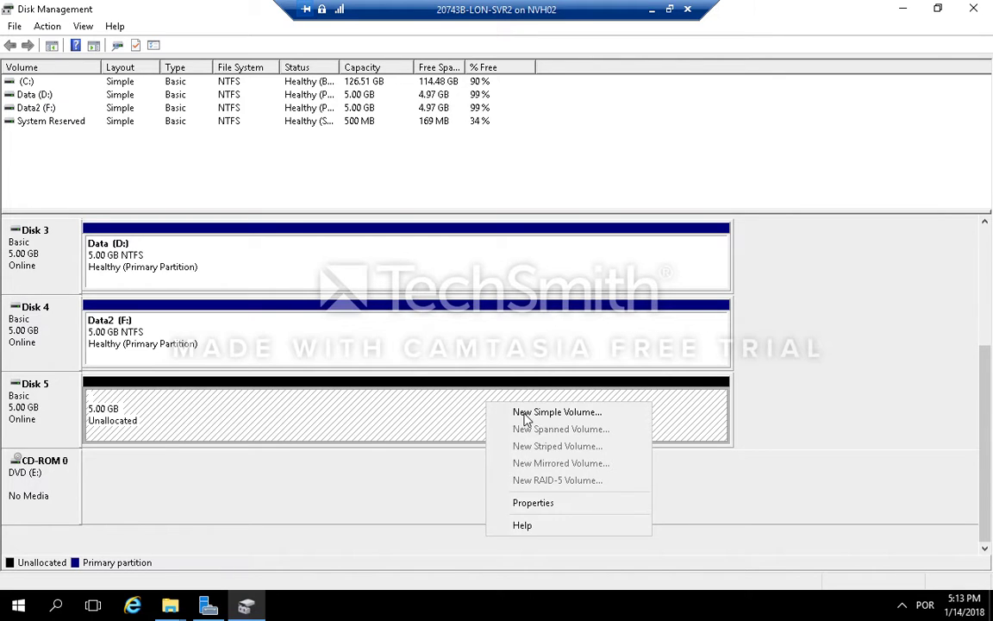
left_click(525, 382)
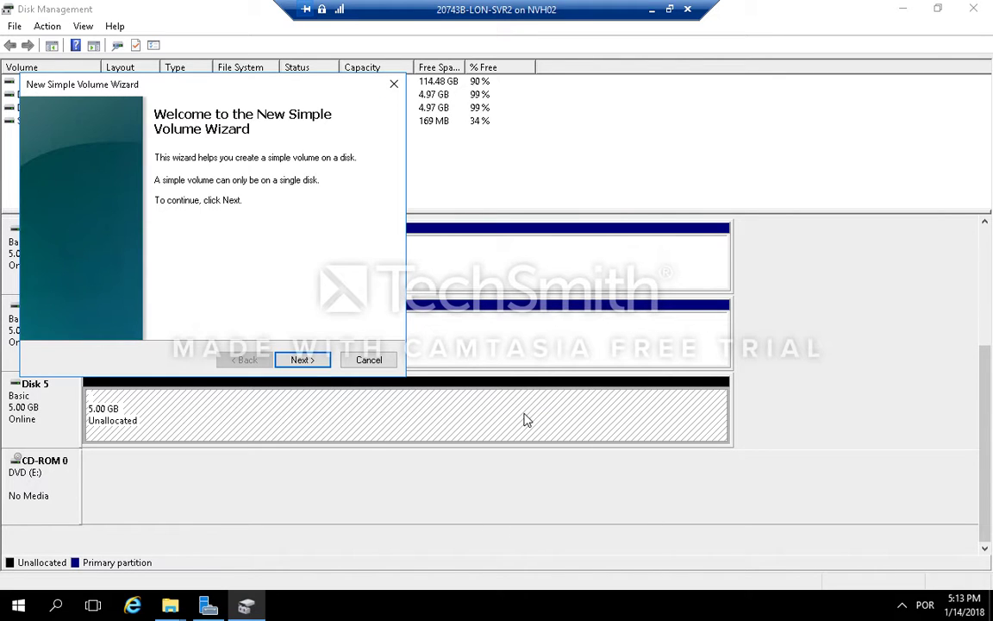
left_click(313, 362)
left_click(313, 362)
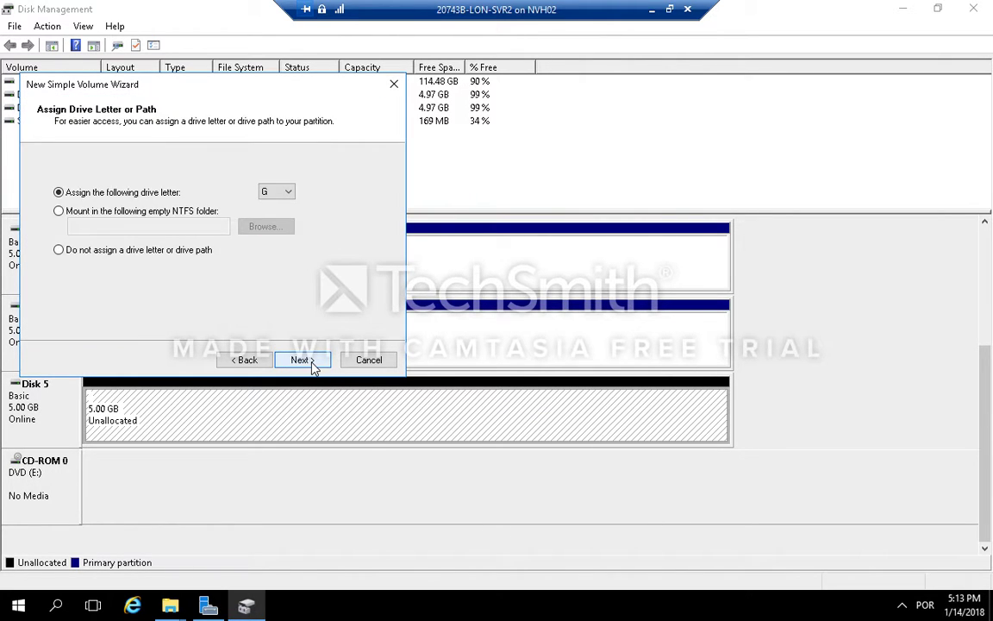
left_click(313, 362)
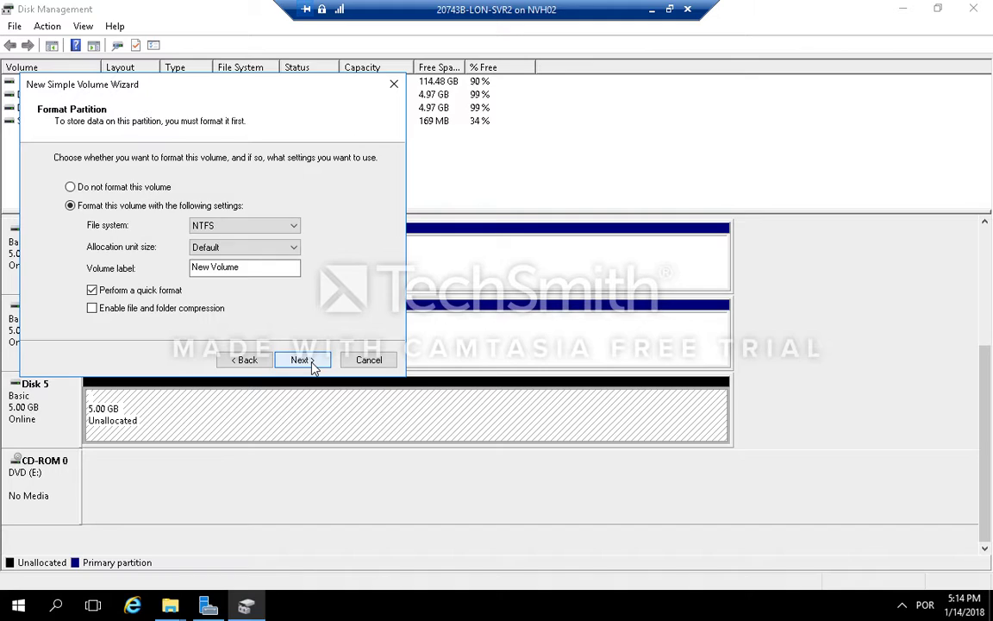
left_click(253, 267)
key("ctrl+a")
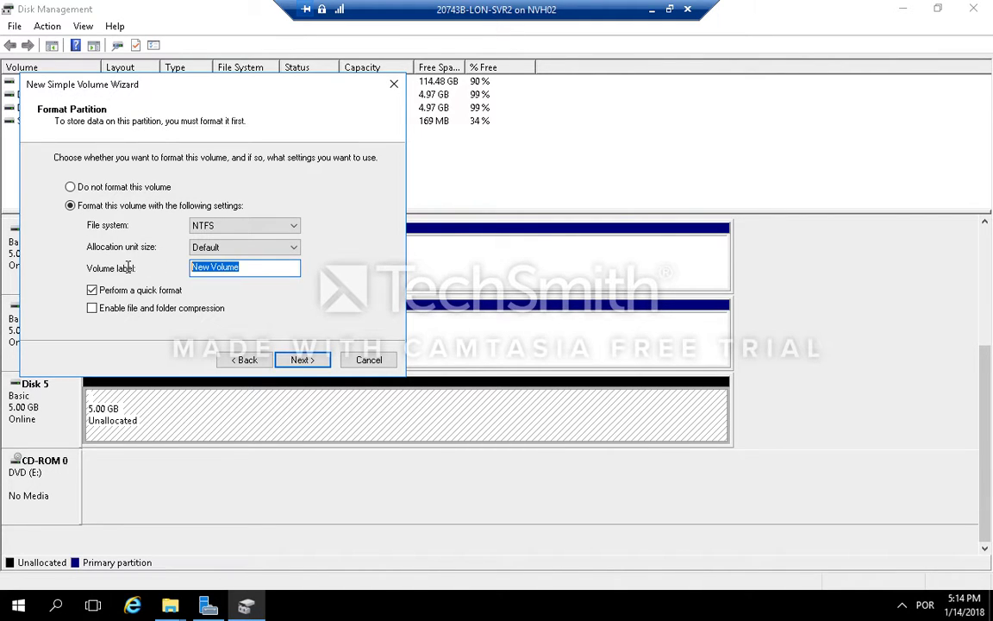
type("Data3")
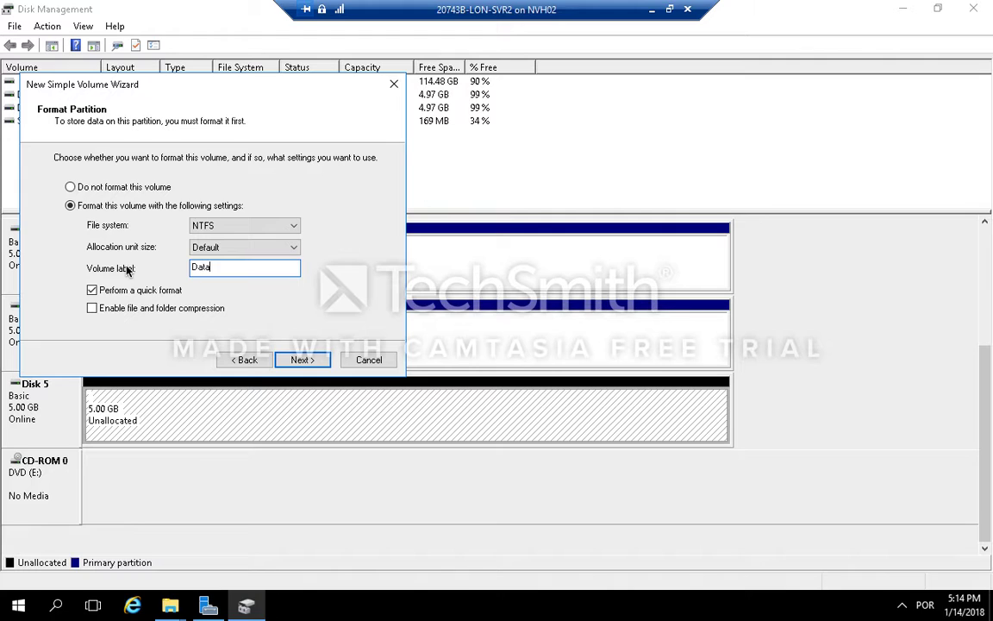
left_click(302, 360)
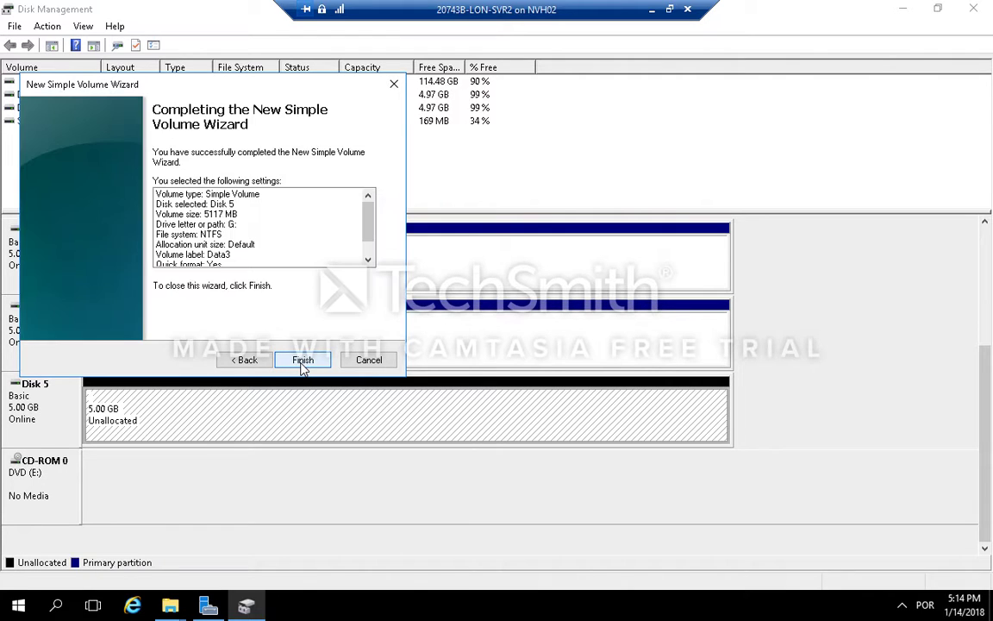
left_click(303, 361)
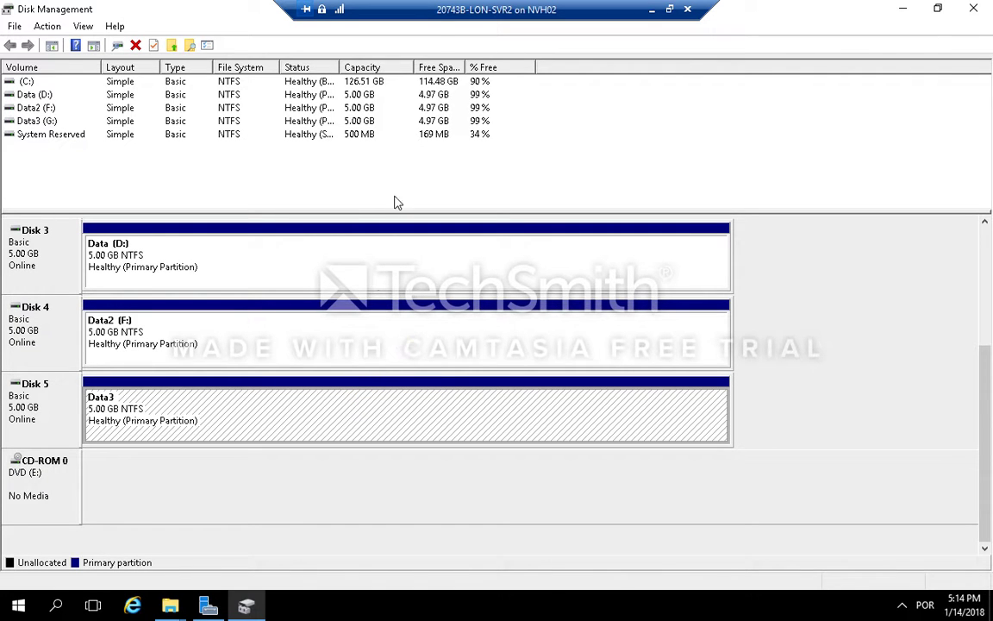
Step: Switch to the LON-SVR3 virtual machine connection and maximize its window
left_click(669, 9)
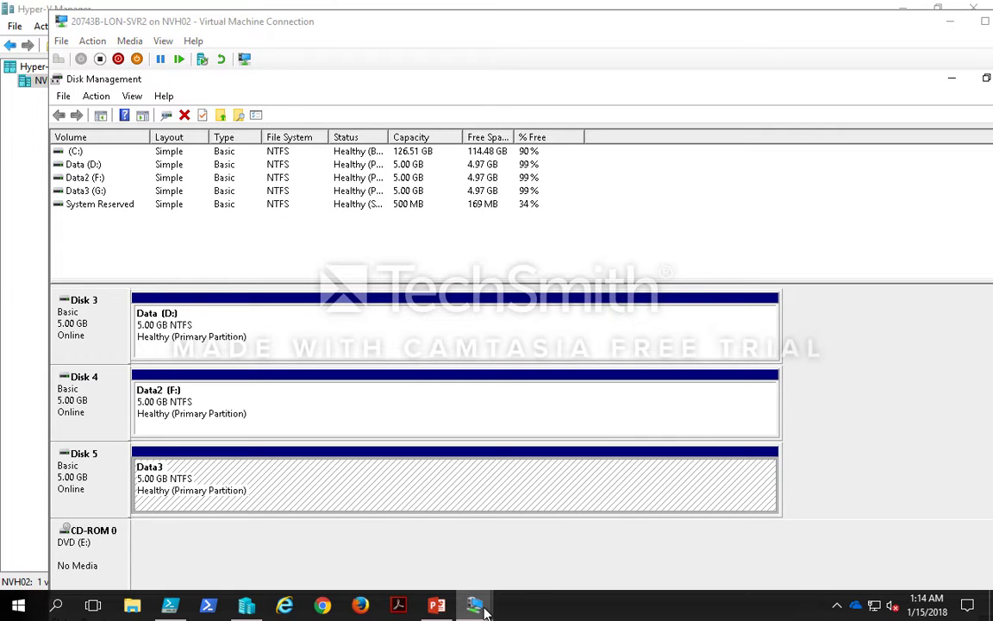
mouse_move(475, 606)
left_click(695, 523)
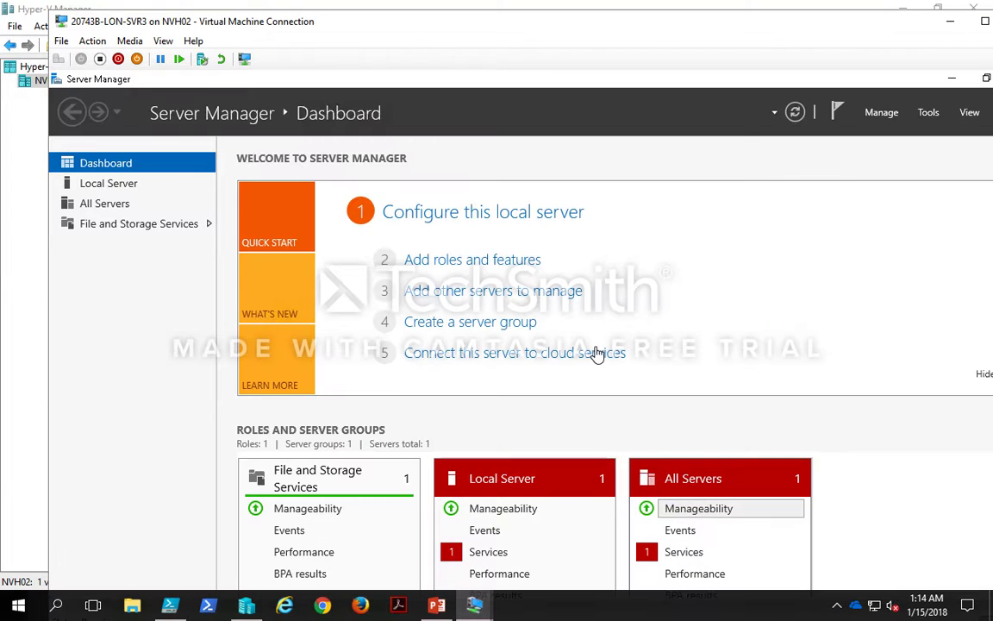
double_click(514, 36)
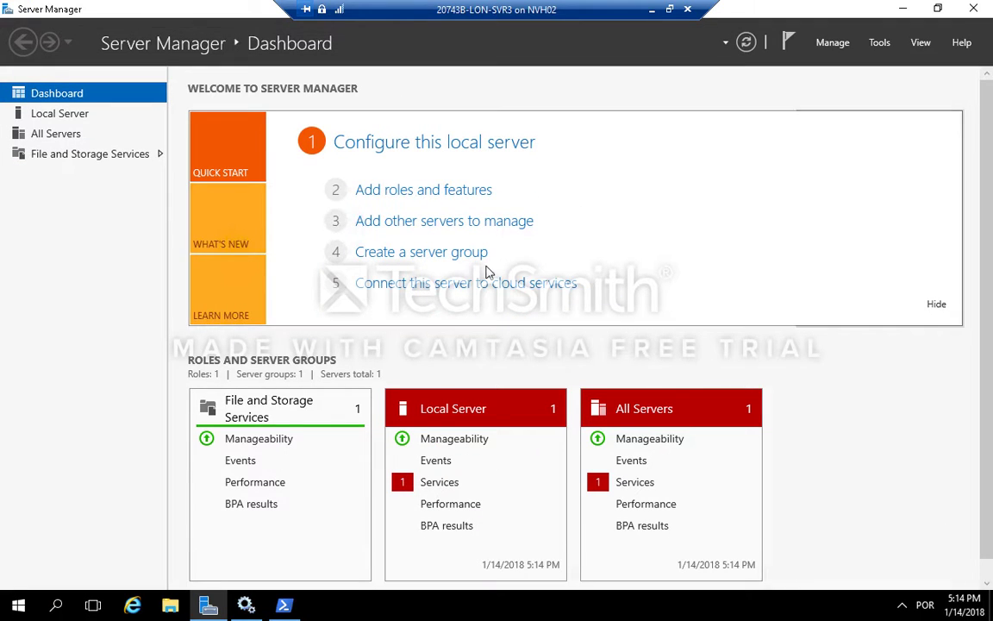
Step: Open Disk Management on LON-SVR3 and maximize its window
left_click(15, 609)
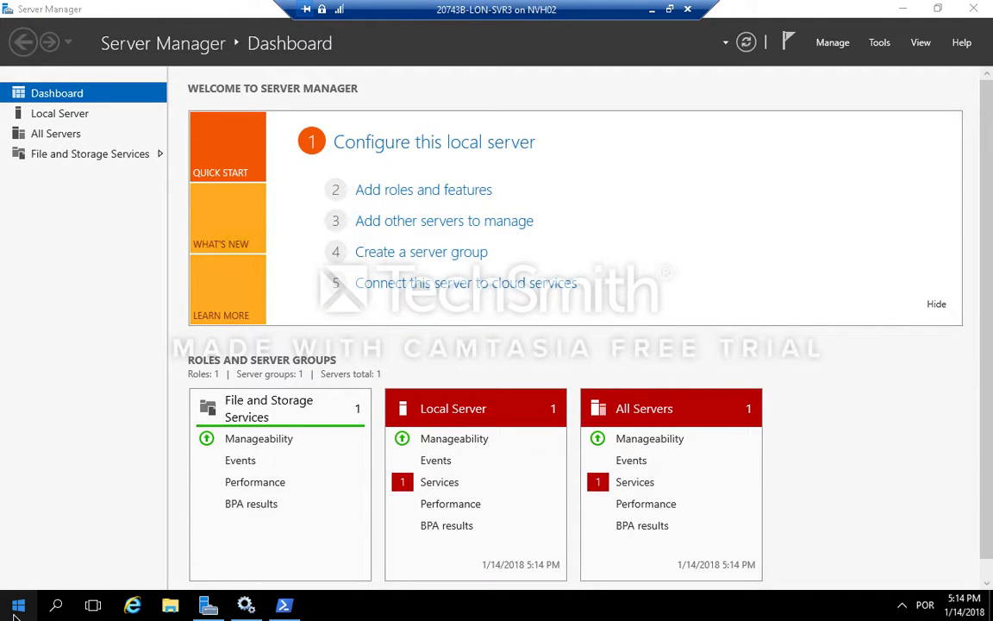
right_click(19, 604)
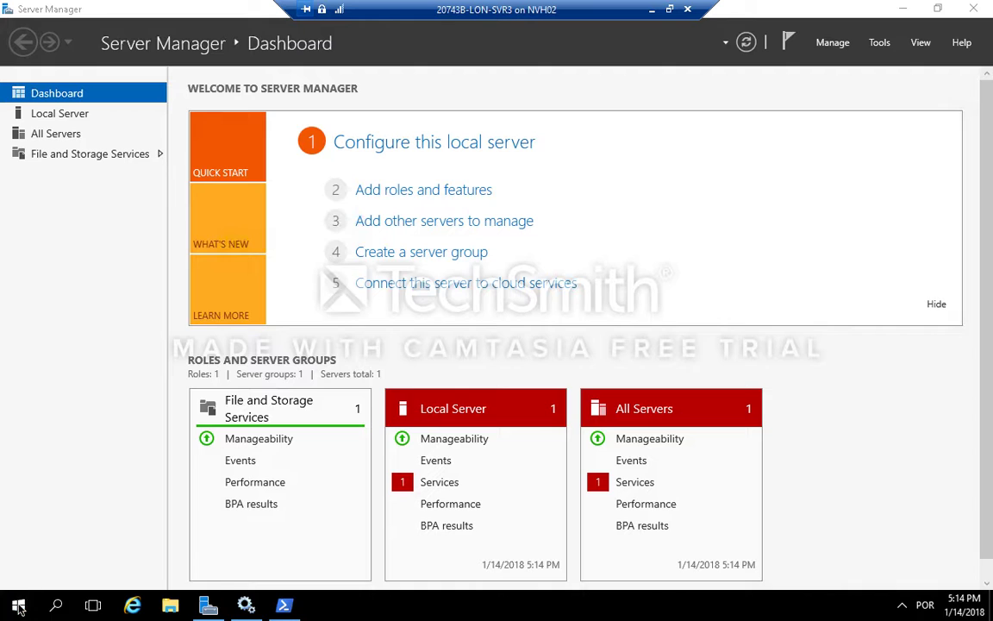
right_click(19, 604)
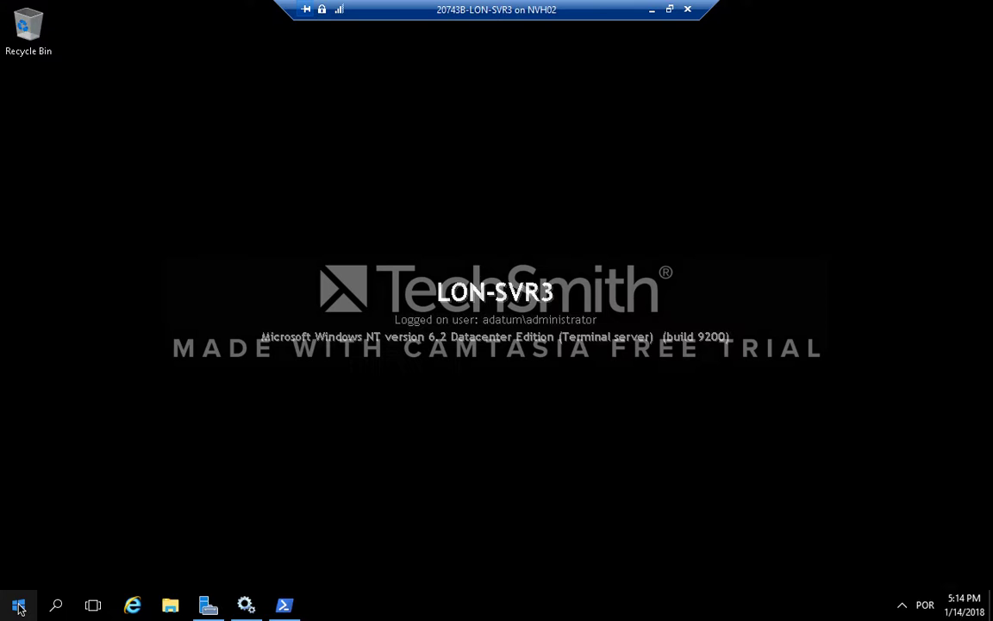
right_click(19, 609)
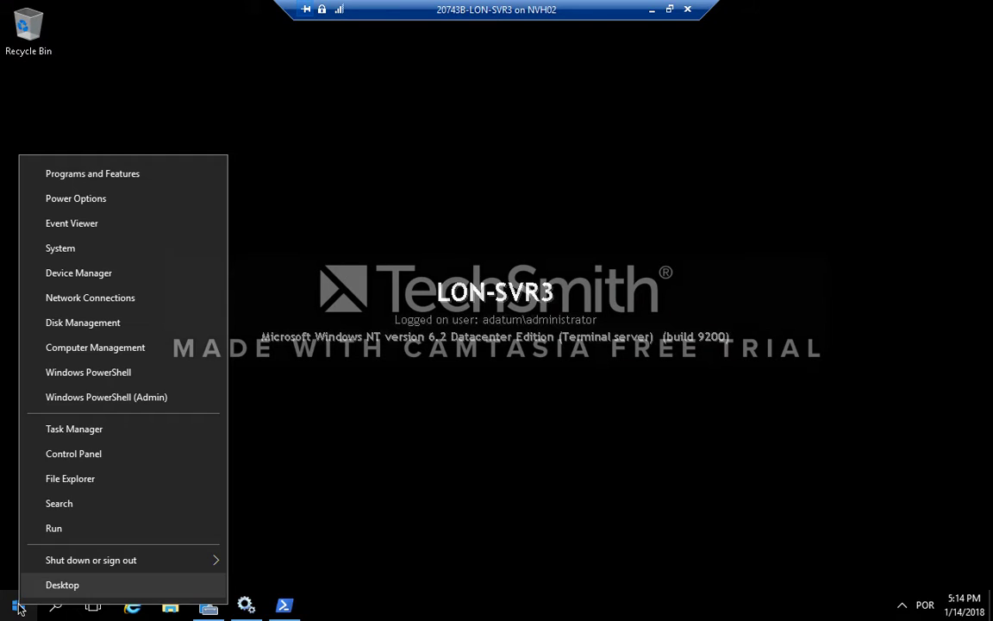
left_click(110, 325)
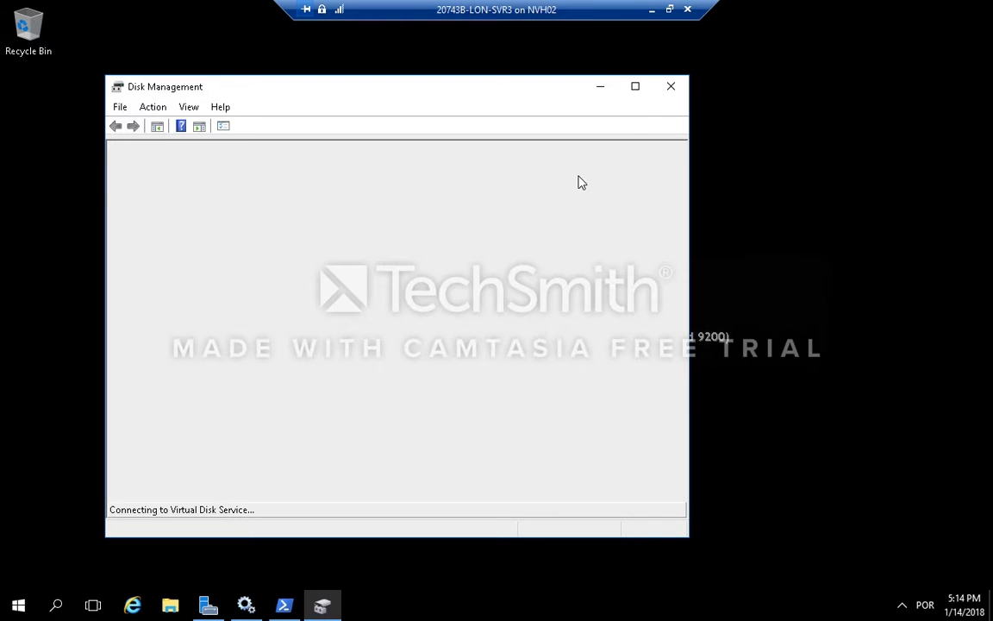
left_click(635, 88)
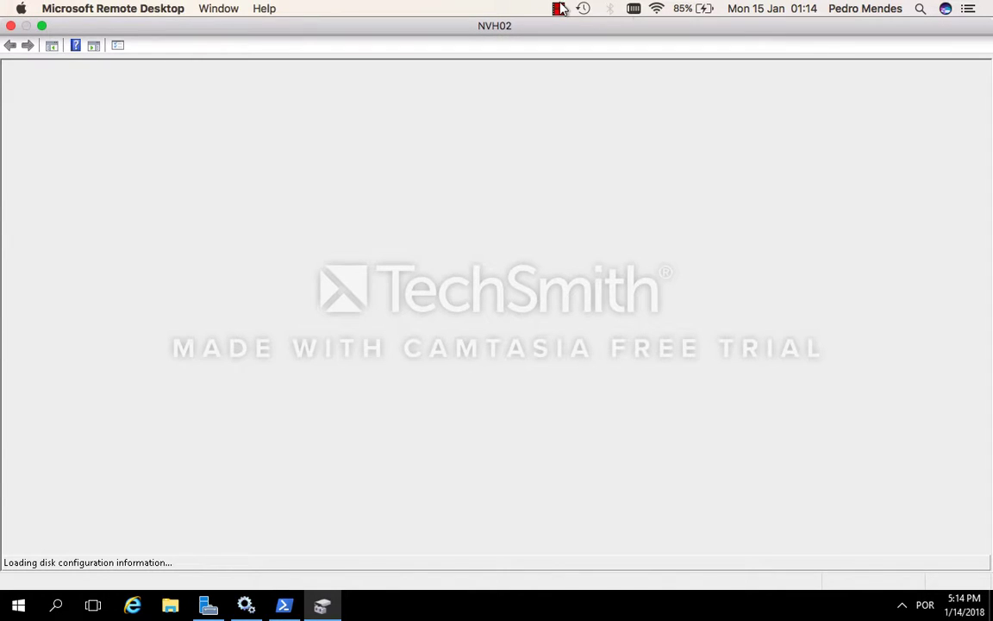
left_click(559, 9)
left_click(571, 42)
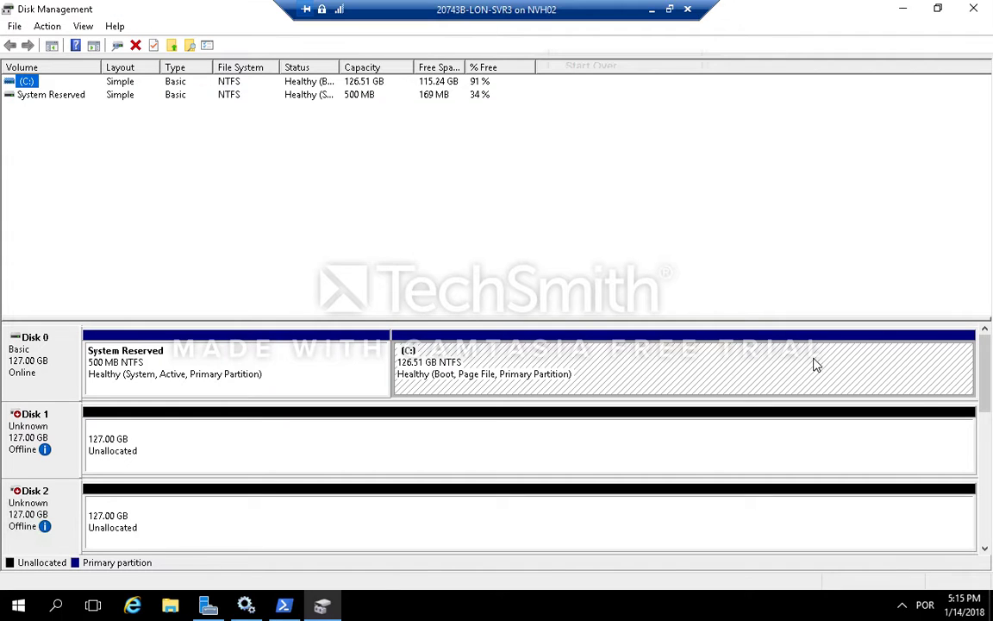
Step: Try to bring the 5 GB Disk 3 online and dismiss the error dialog
left_click_drag(985, 401, 989, 479)
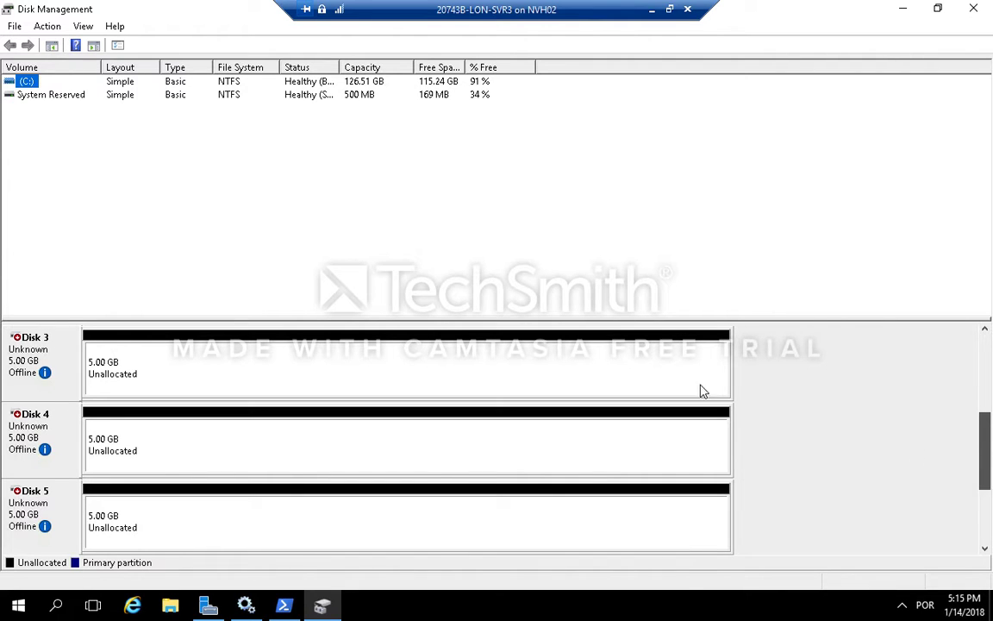
left_click(50, 353)
right_click(50, 353)
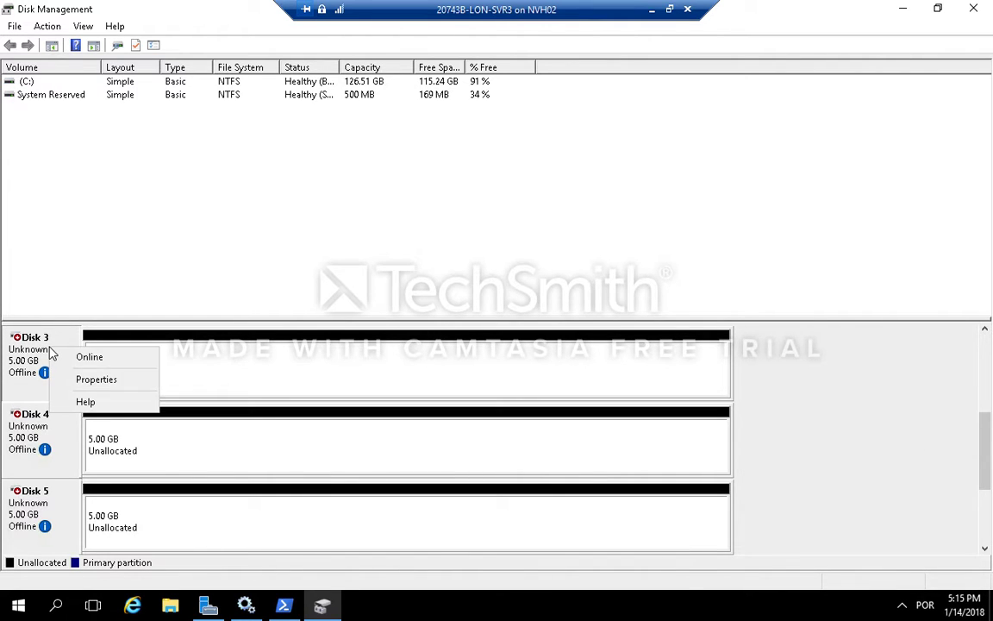
left_click(85, 355)
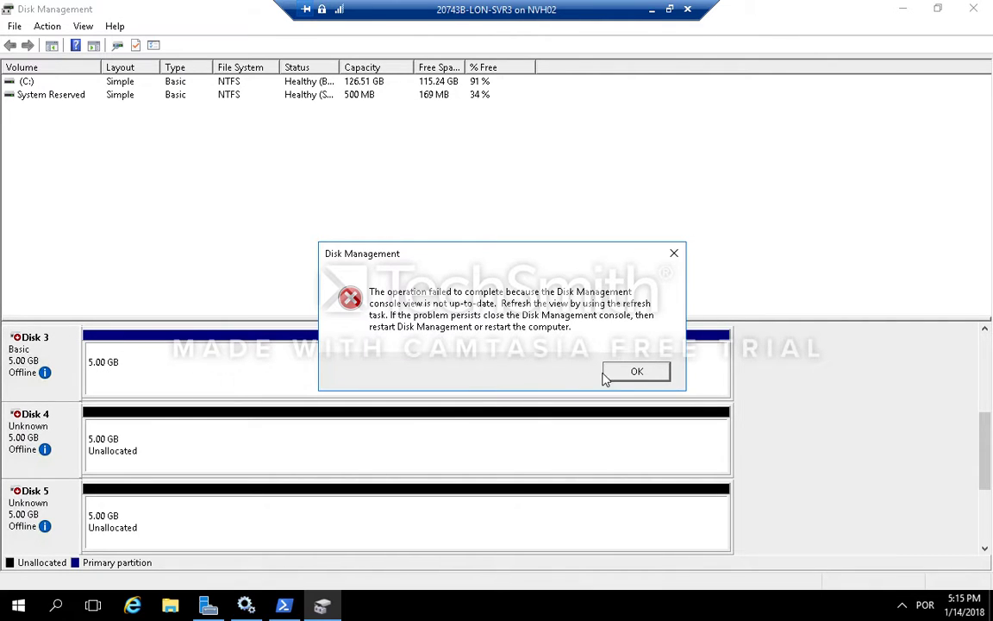
left_click(632, 371)
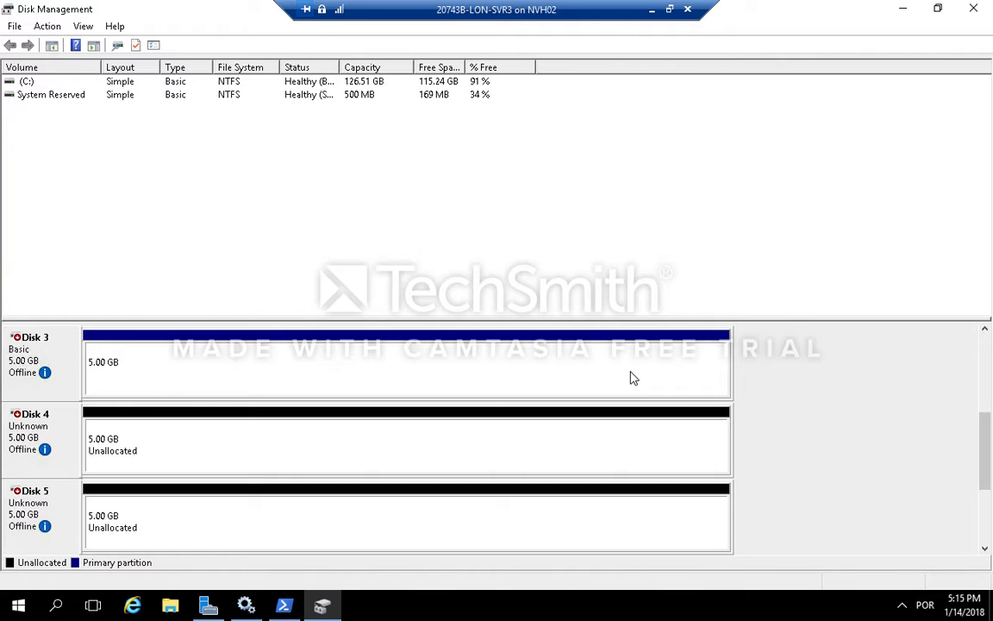
left_click(45, 367)
right_click(50, 354)
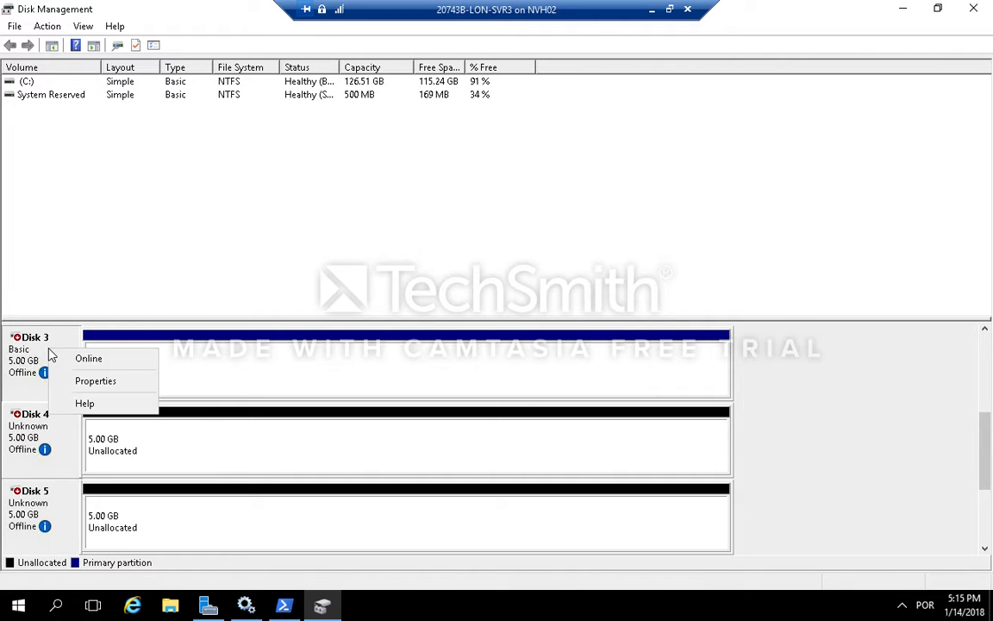
left_click(218, 374)
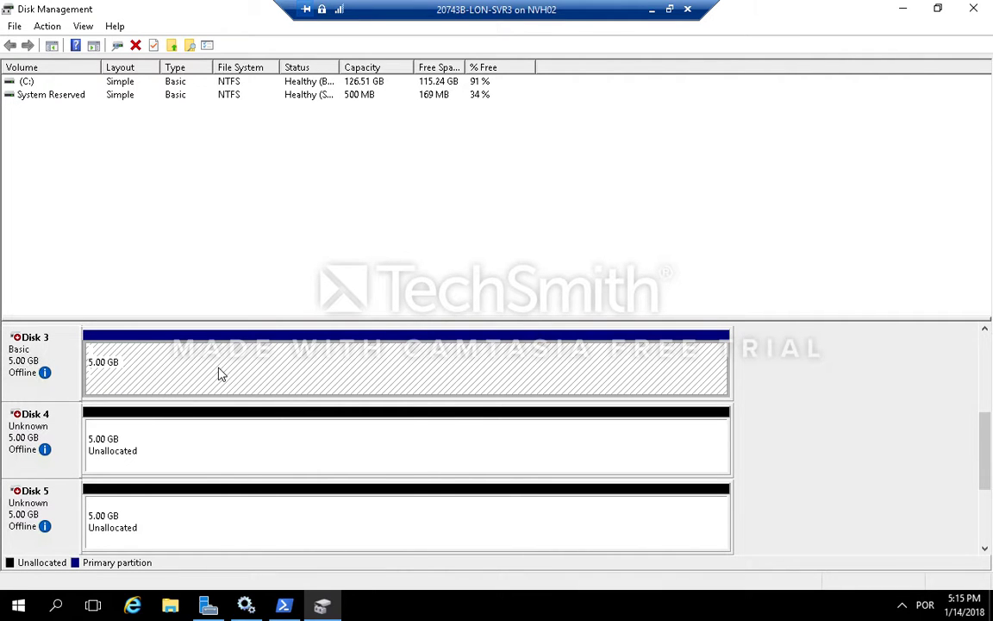
right_click(219, 373)
left_click(54, 437)
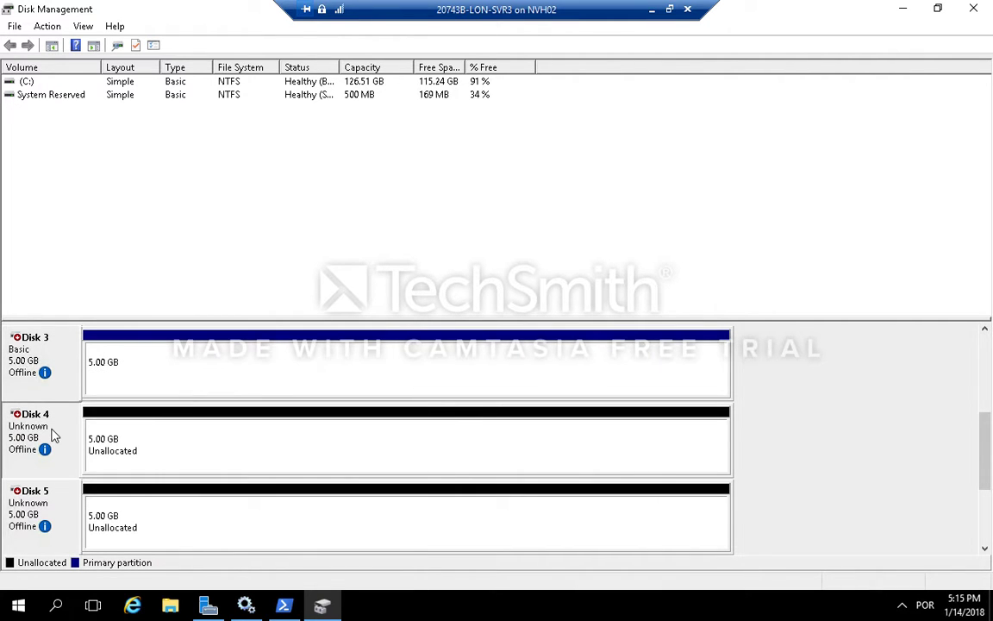
Step: Try to bring Disks 4 and 5 online, dismissing the error dialog after each attempt
right_click(53, 435)
left_click(74, 440)
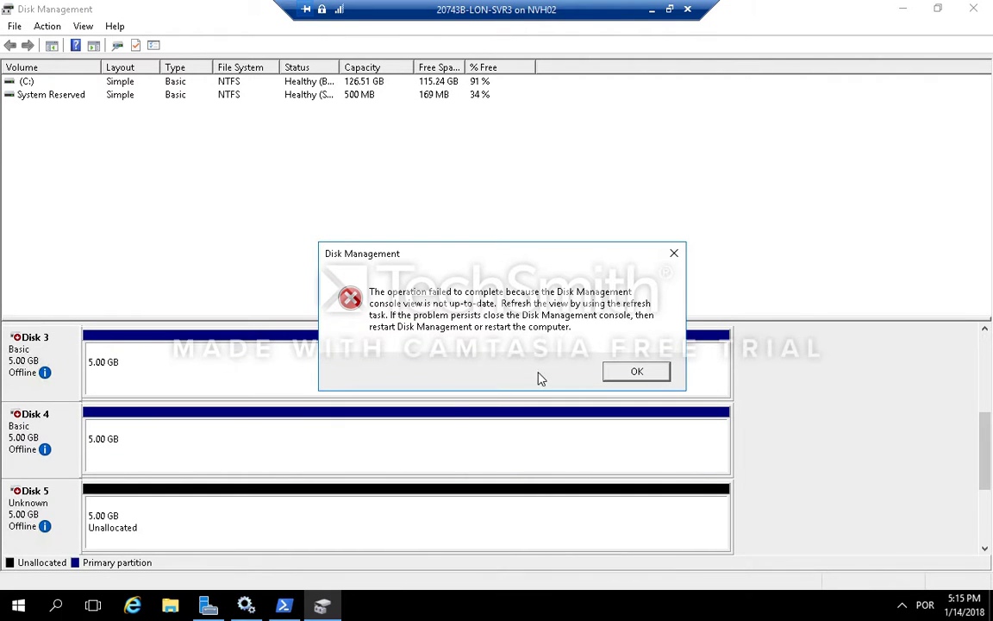
left_click(638, 371)
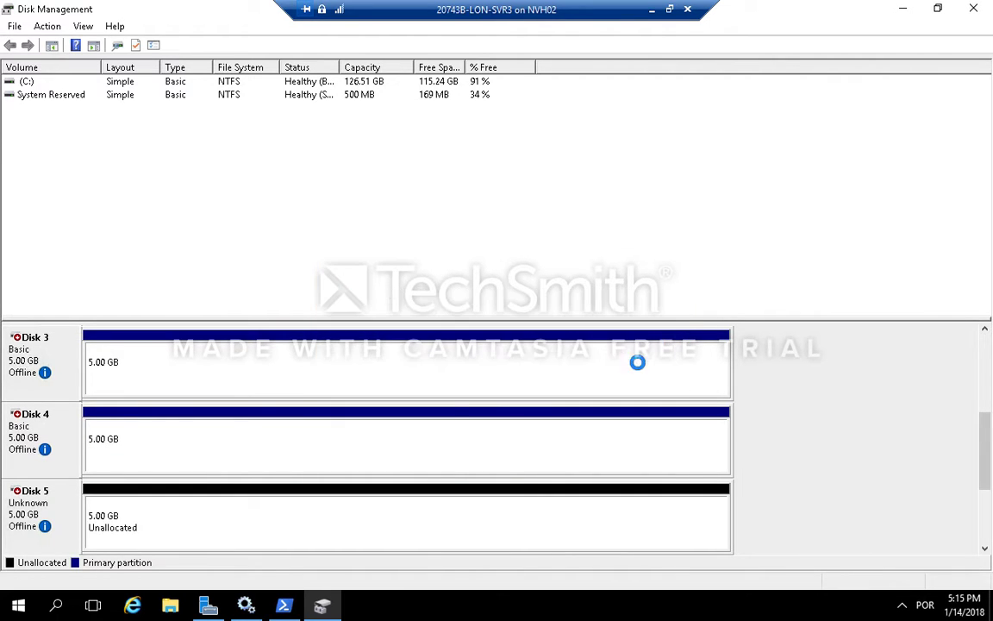
right_click(73, 504)
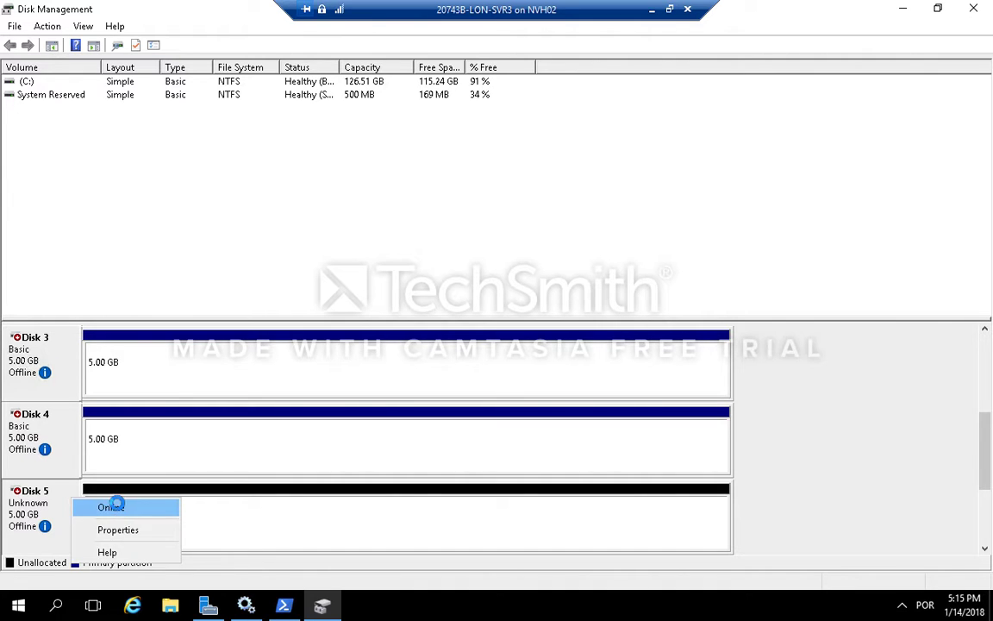
left_click(117, 503)
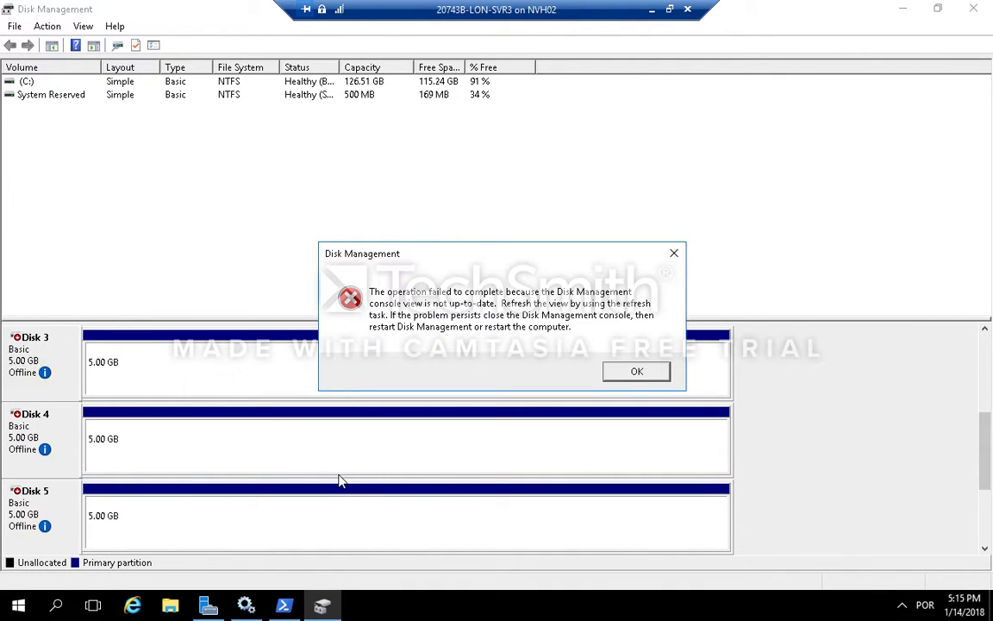
left_click(636, 371)
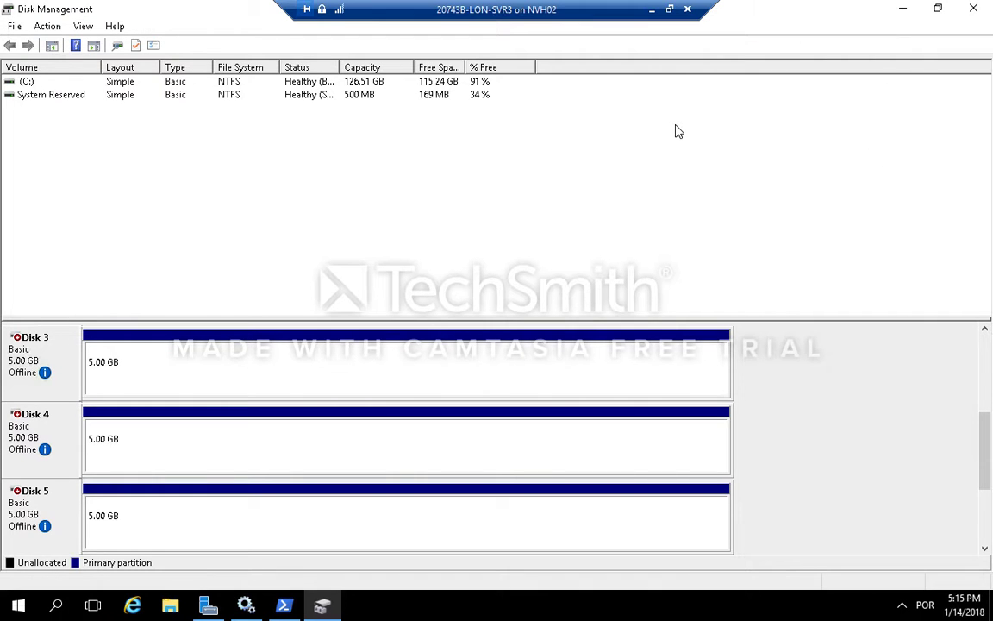
Step: Refresh the Disk Management view and rescan the disks
left_click(54, 27)
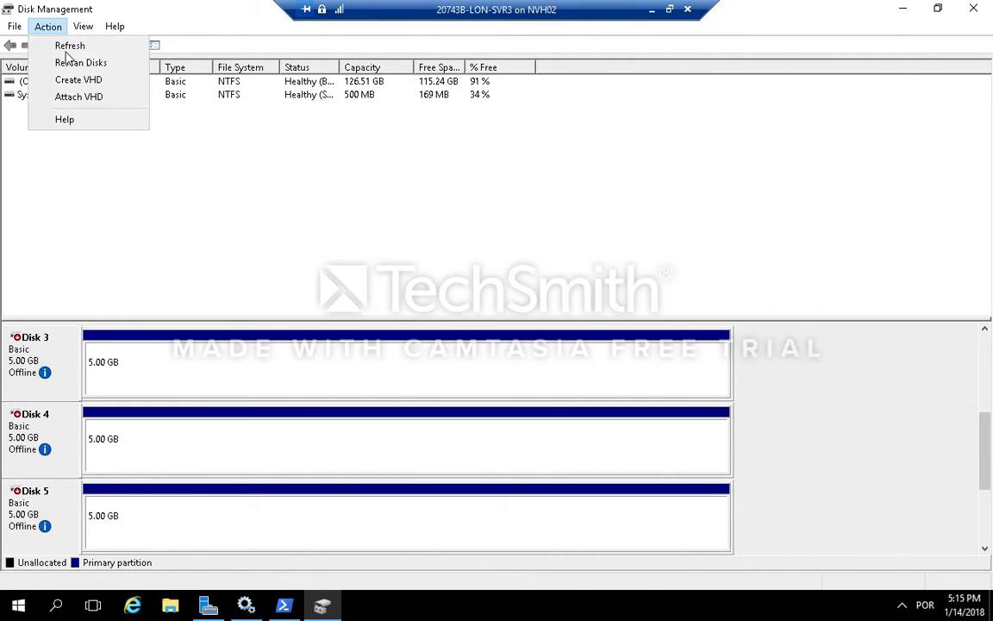
left_click(71, 48)
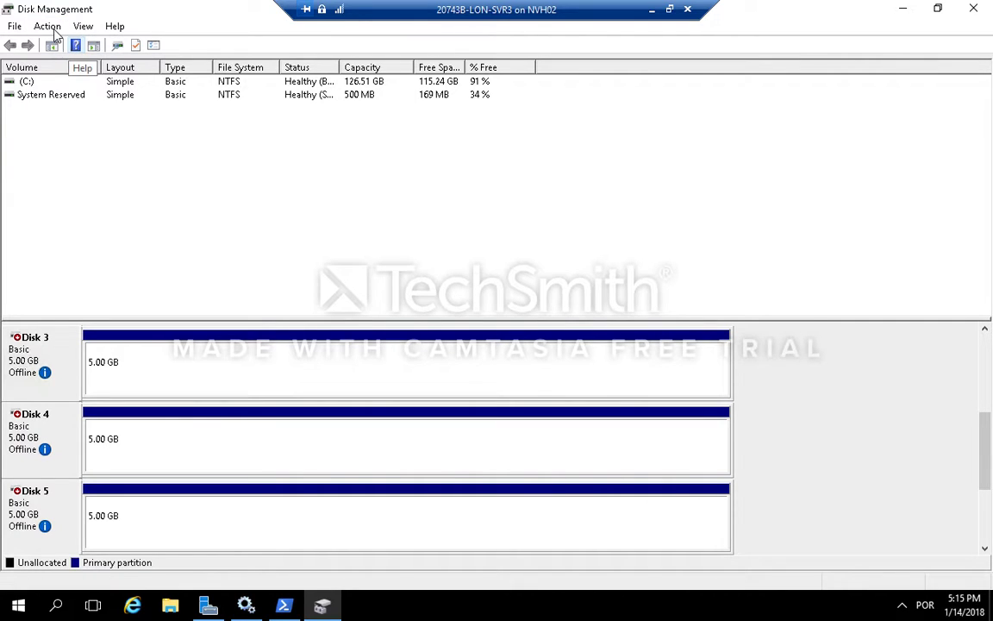
left_click(51, 27)
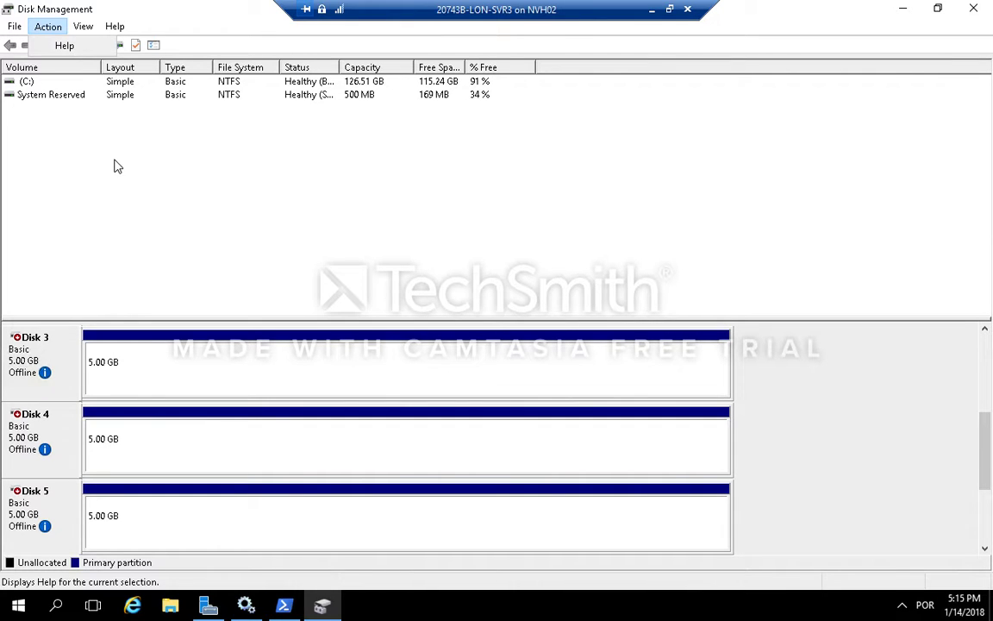
left_click(61, 31)
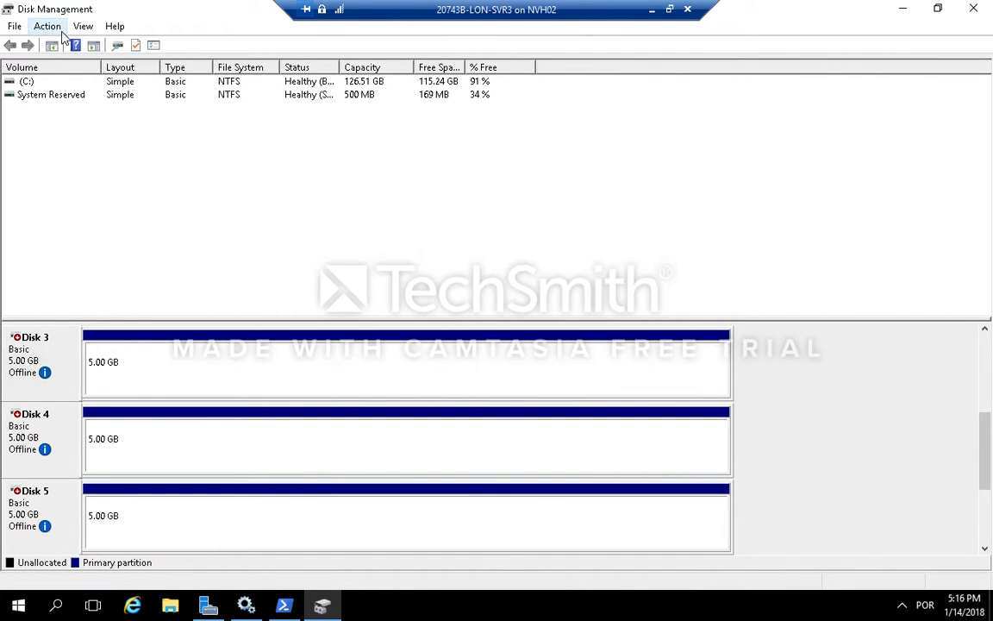
left_click(61, 30)
left_click(85, 63)
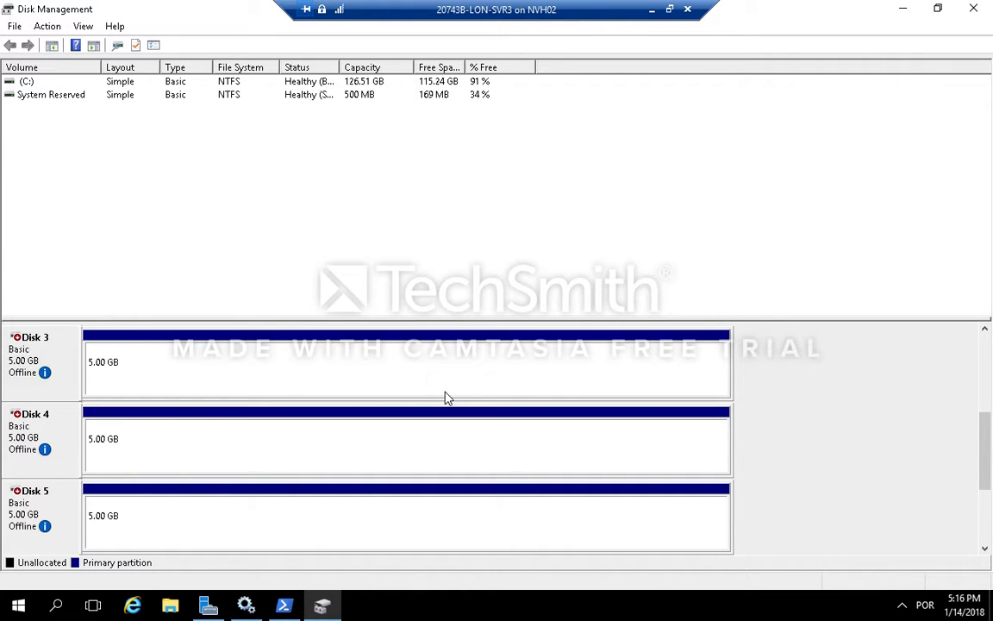
left_click(447, 397)
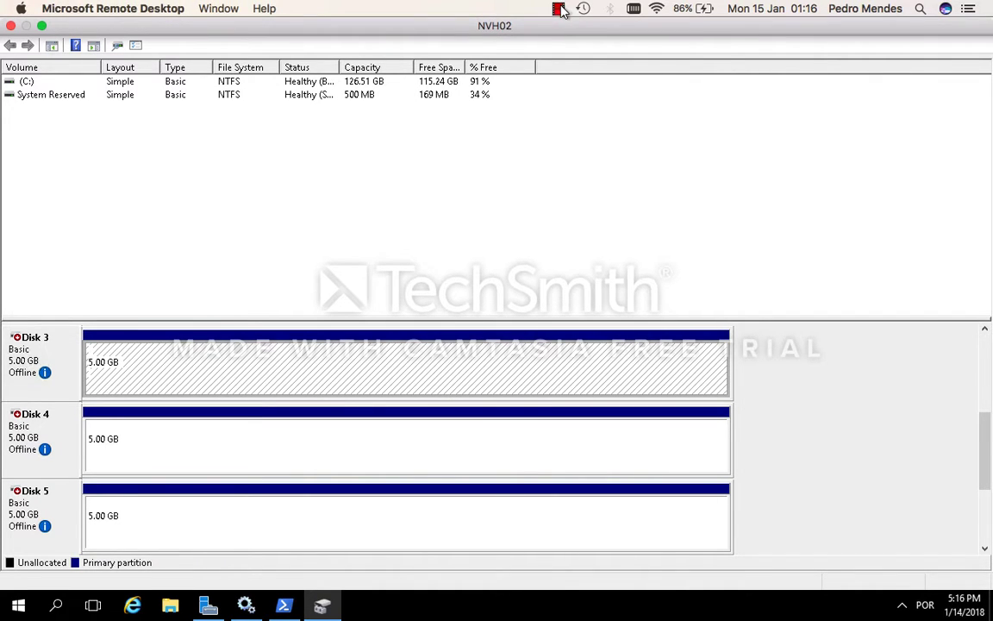
Step: Switch to the LON-SVR2 virtual machine connection and maximize its window
left_click(559, 8)
left_click(580, 44)
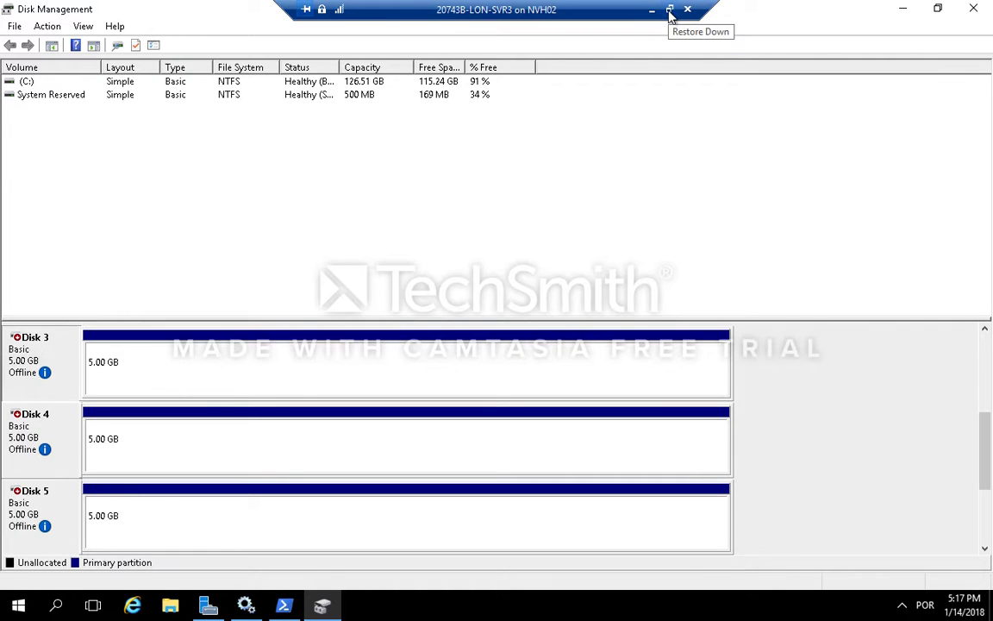
left_click(670, 10)
mouse_move(473, 610)
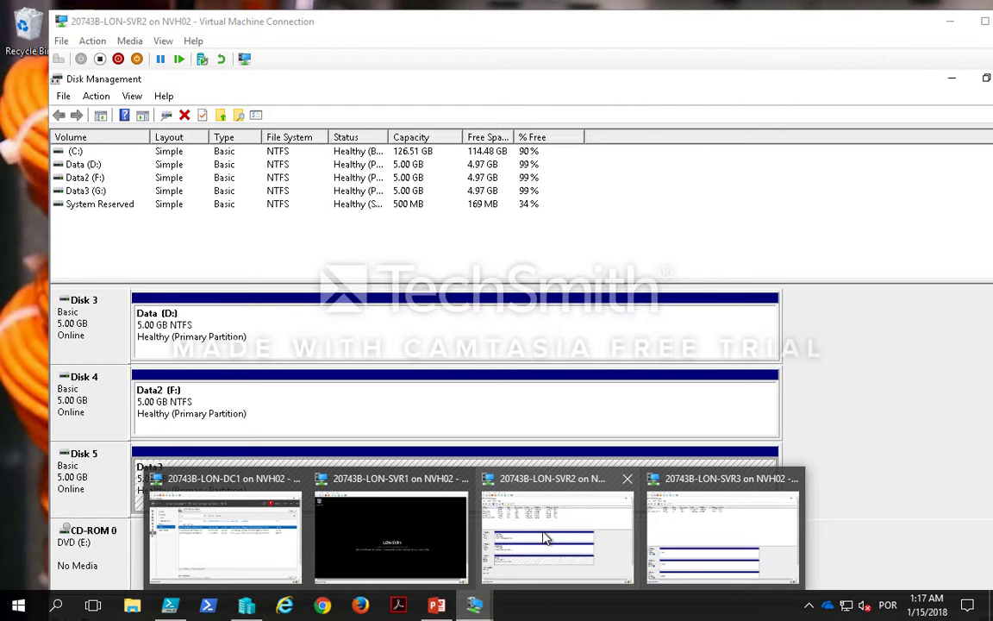
left_click(545, 539)
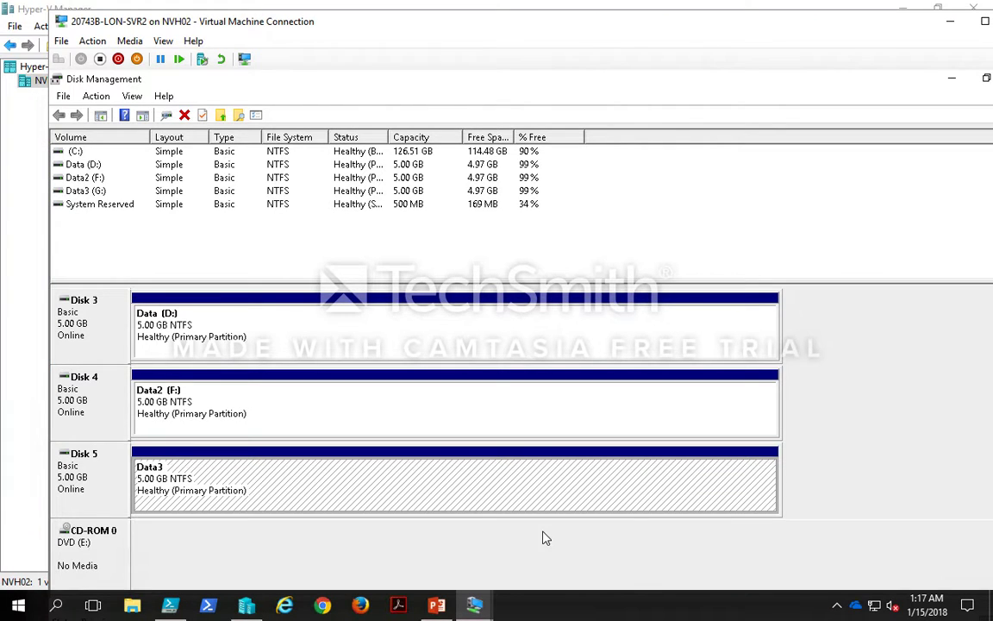
double_click(513, 21)
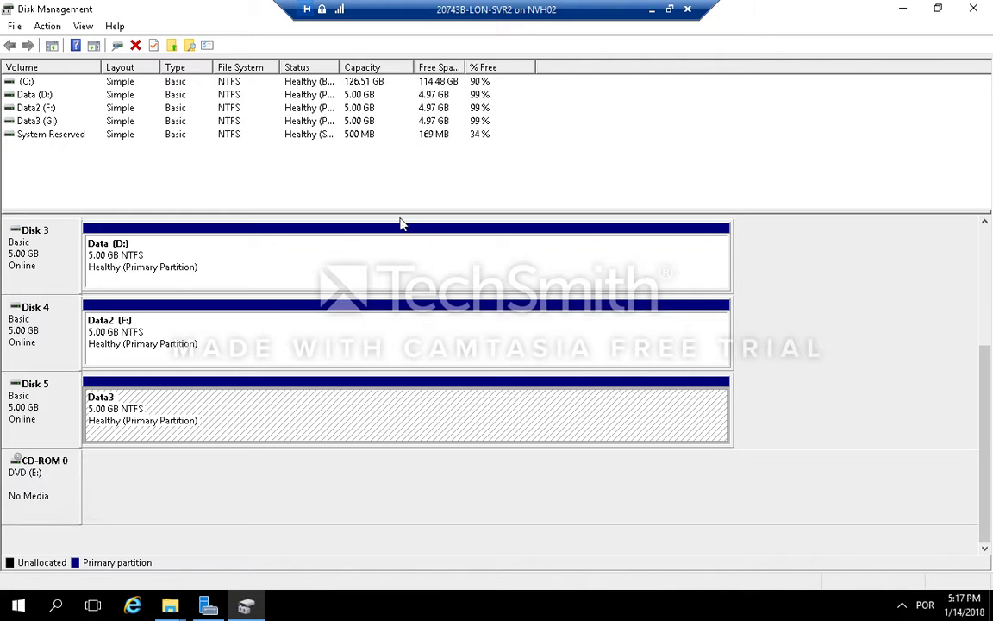
Step: Close Disk Management on LON-SVR2 and cancel the prompt to format drive F
left_click(975, 16)
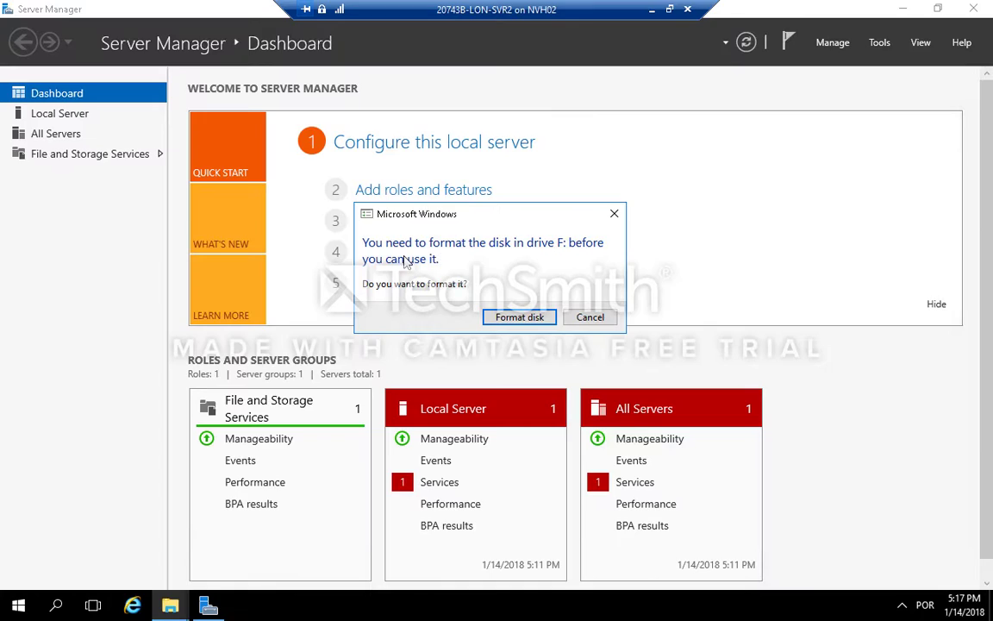
left_click(585, 316)
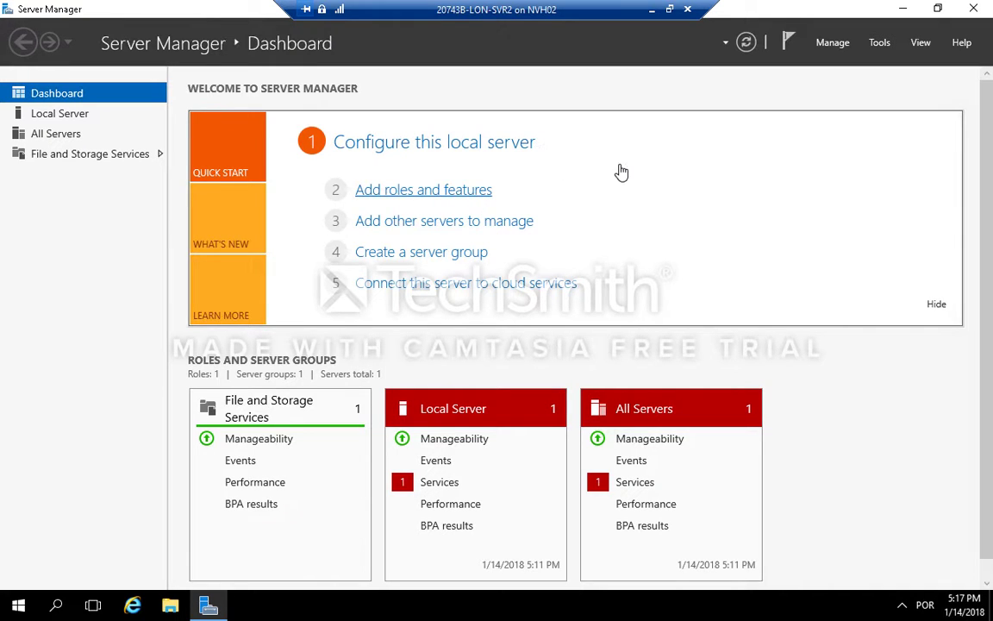
Step: Start the Add Roles and Features Wizard and advance with default options to feature selection
left_click(506, 192)
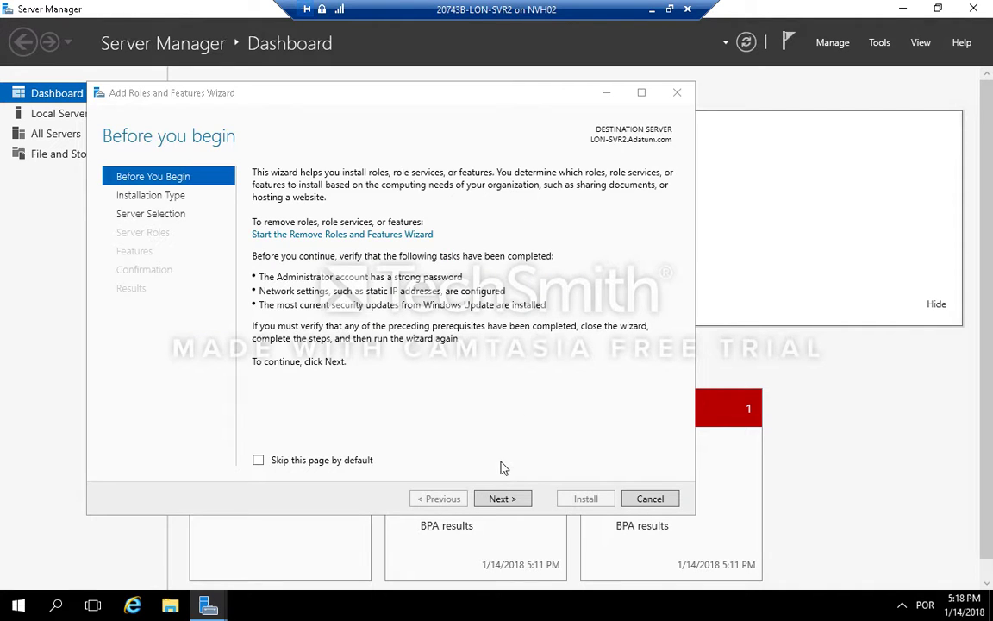
left_click(508, 498)
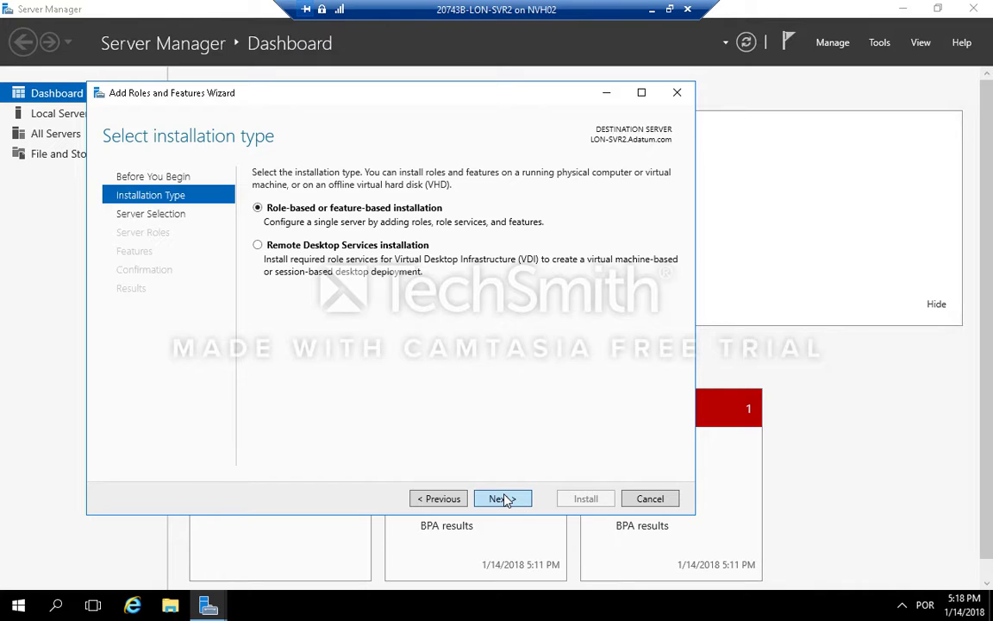
left_click(505, 499)
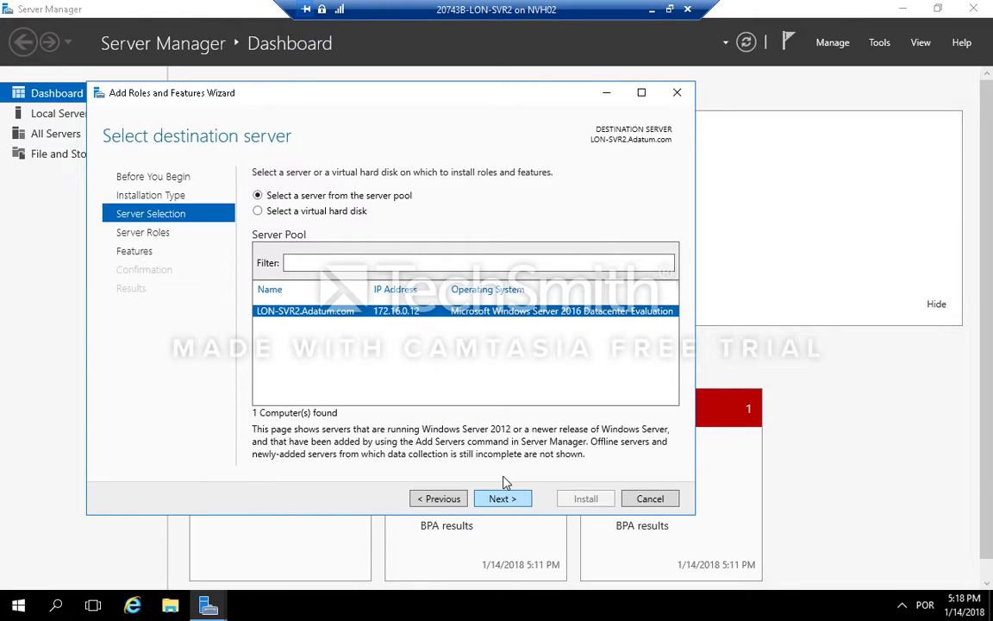
left_click(507, 500)
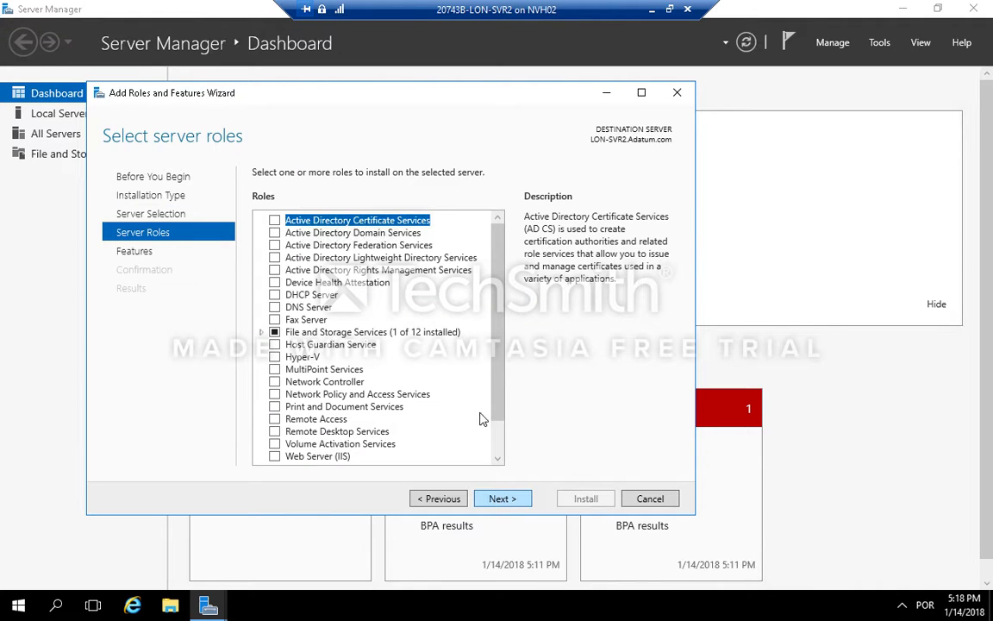
left_click(502, 499)
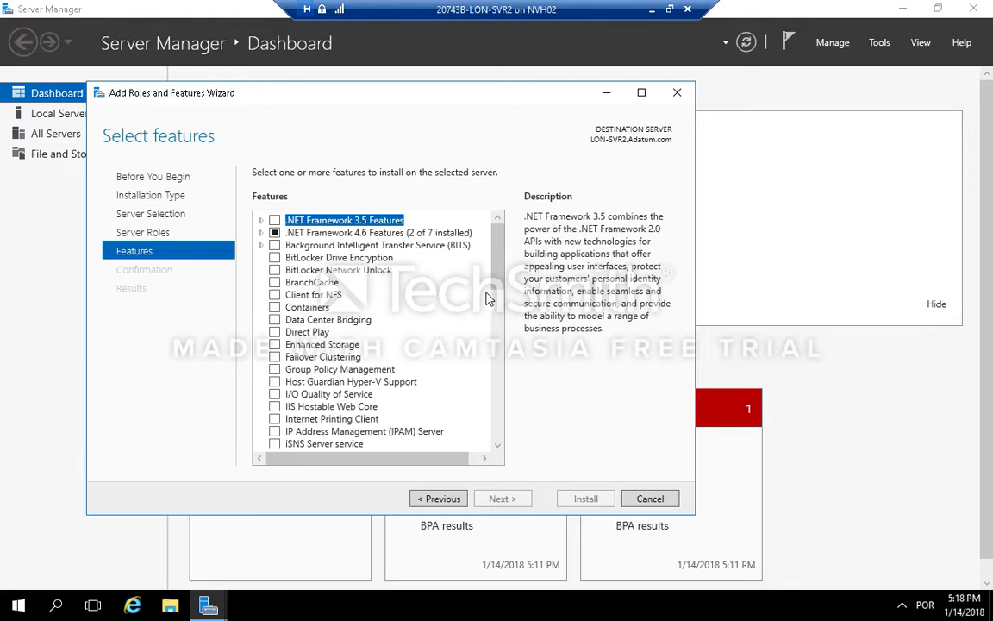
Step: Select the Failover Clustering feature with its management tools and install it on LON-SVR2
left_click(317, 358)
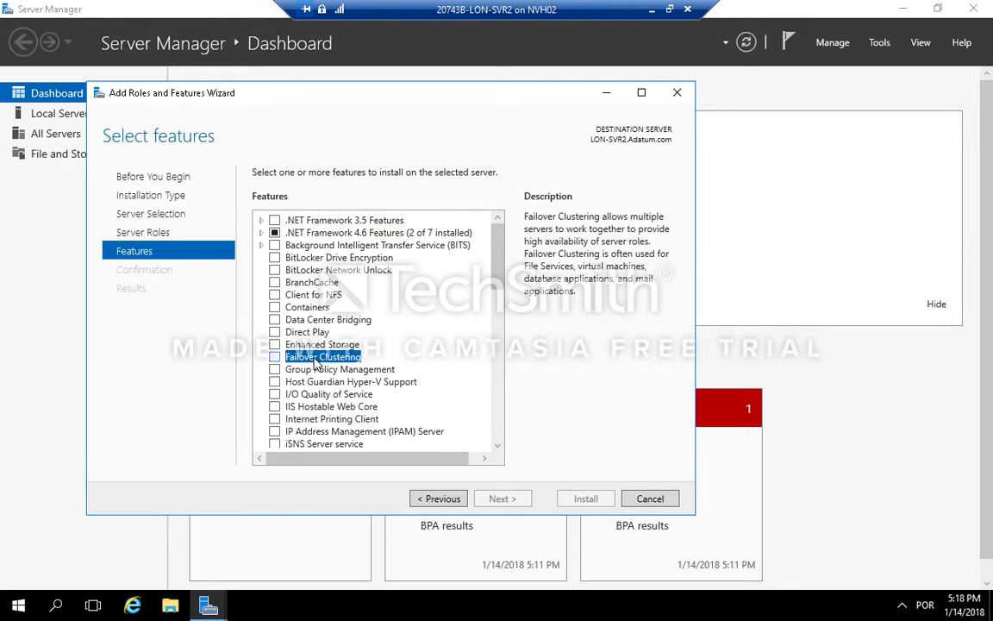
left_click(274, 358)
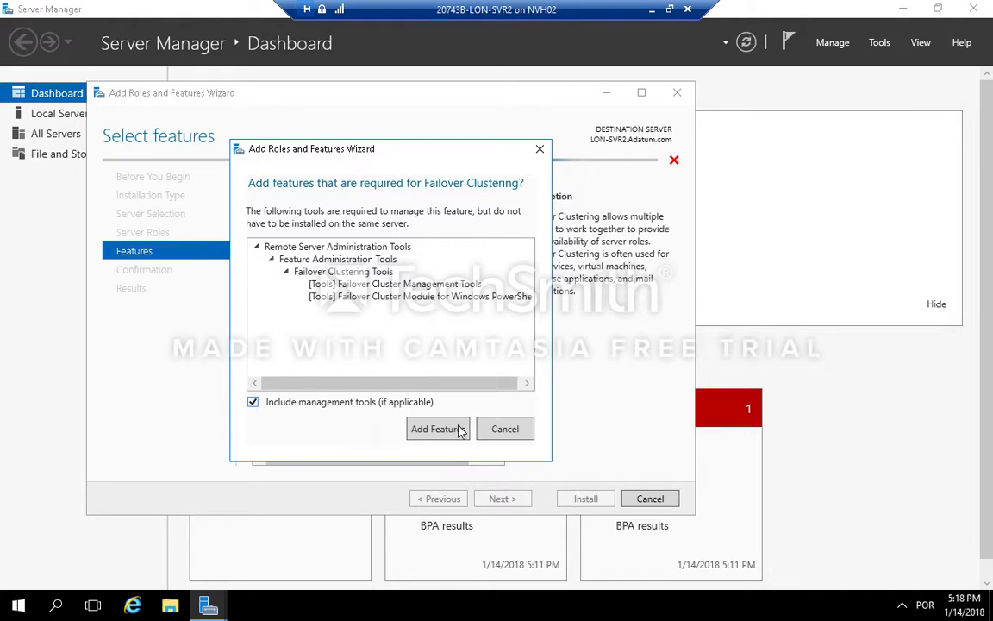
left_click(459, 430)
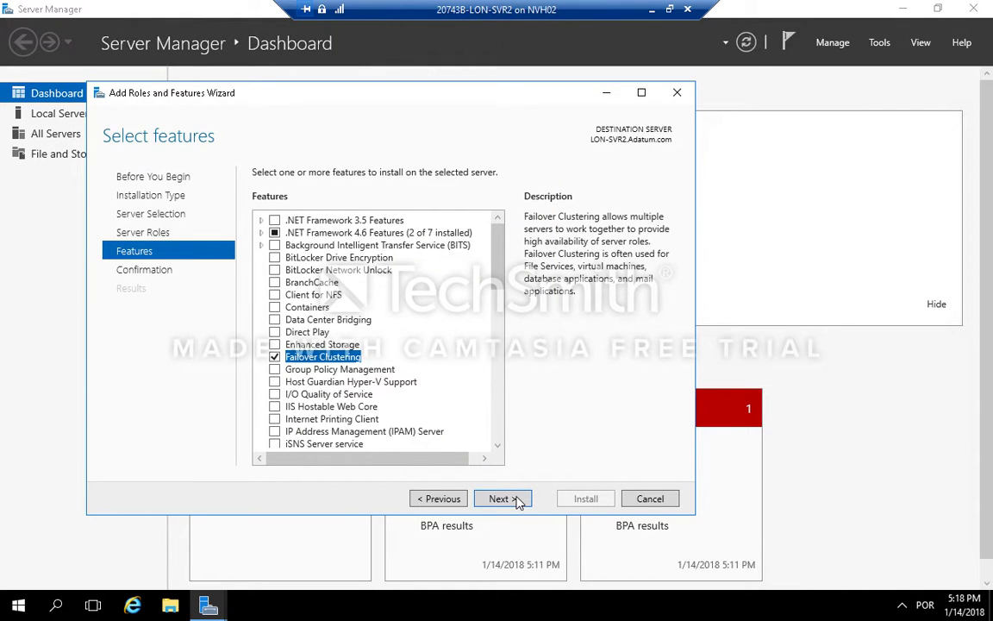
left_click(501, 499)
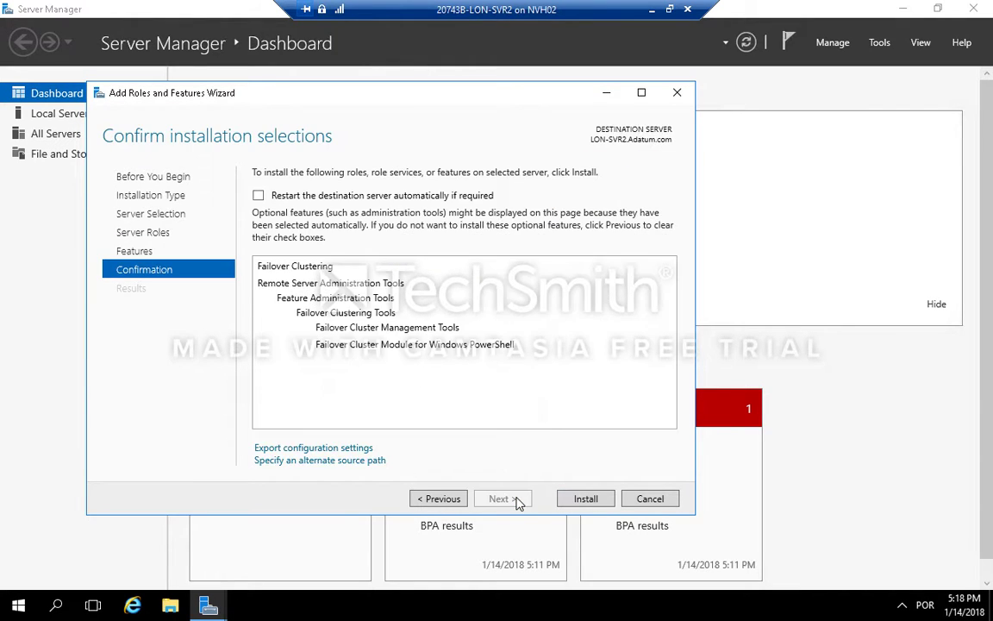
left_click(585, 500)
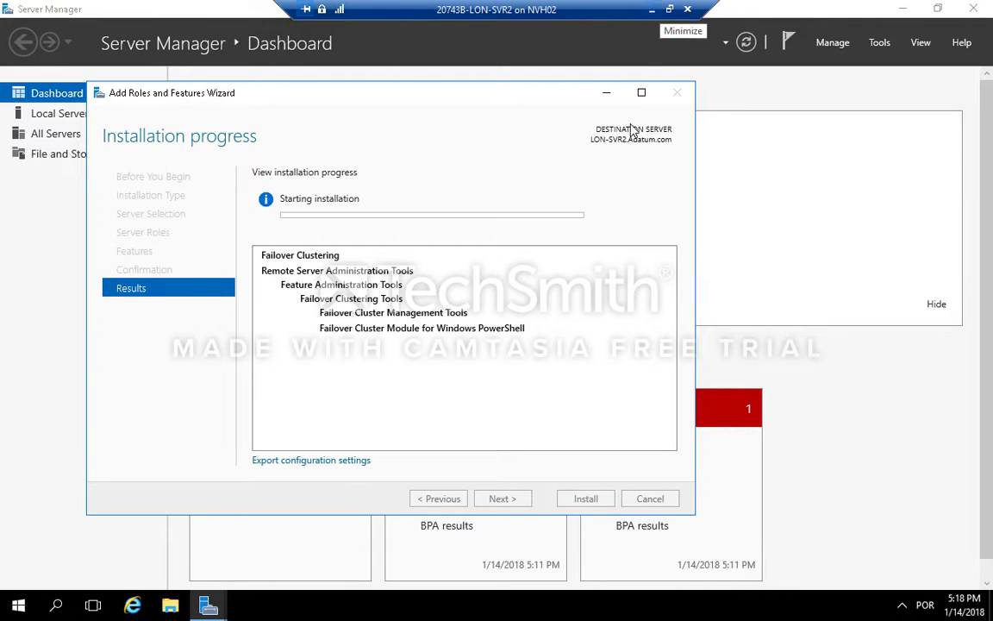
Step: Switch to the LON-DC1 virtual machine connection
left_click(670, 9)
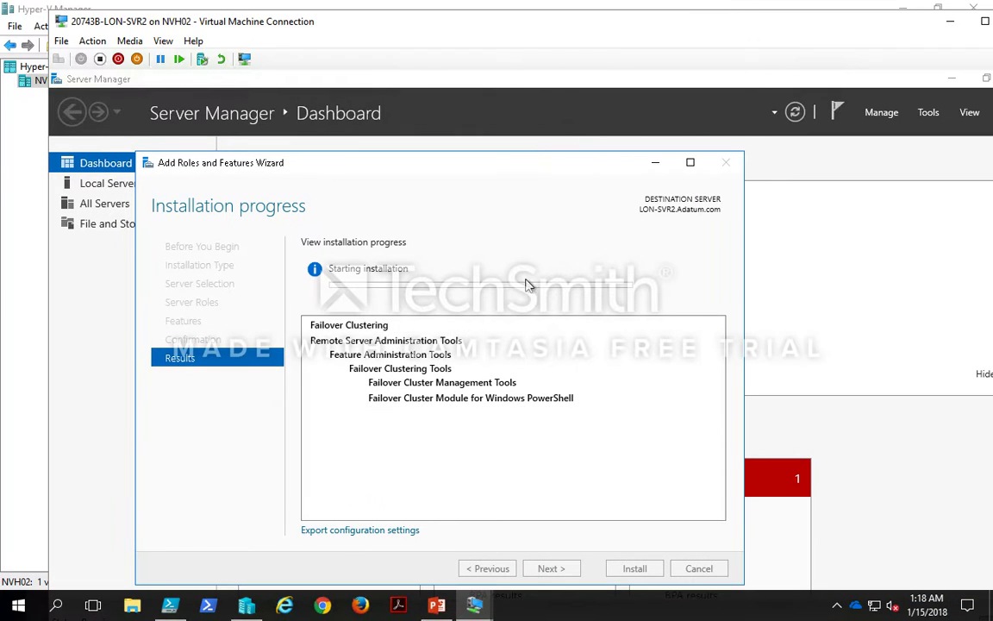
left_click(478, 603)
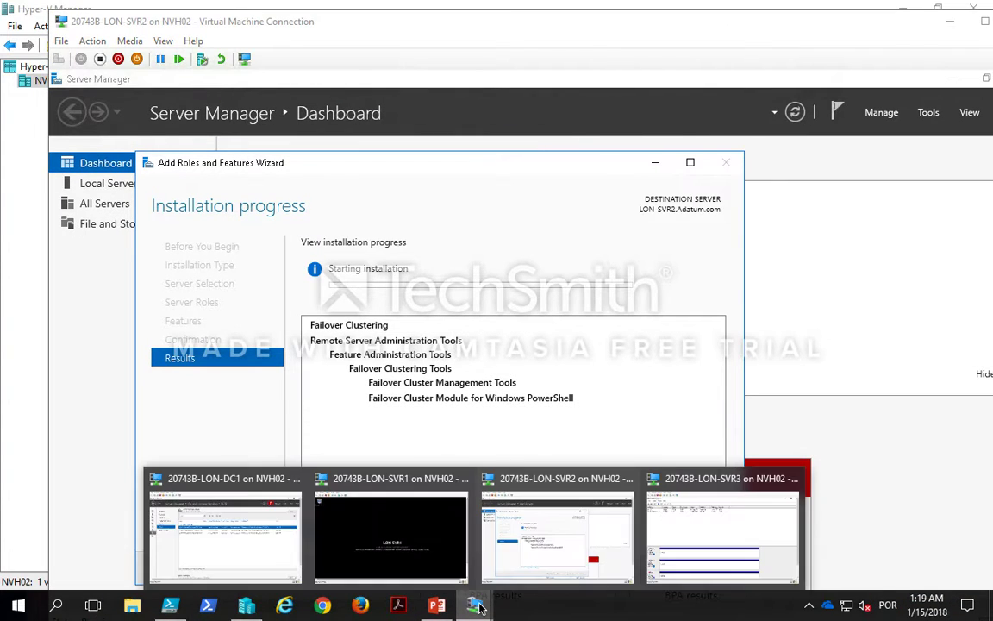
left_click(291, 540)
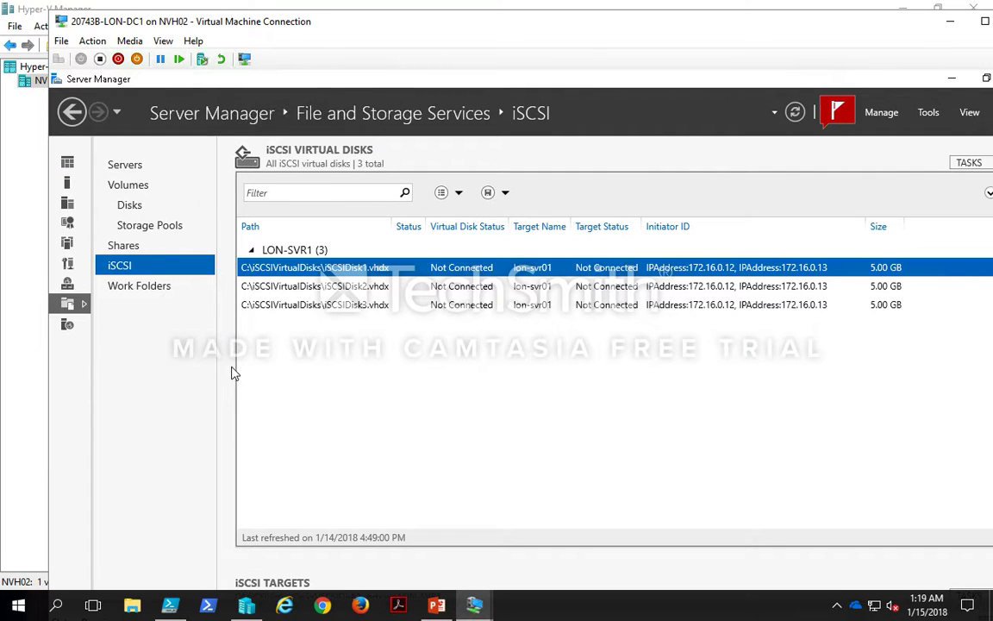
Step: Open the All Servers list in Server Manager and select LON-SVR1
left_click(74, 189)
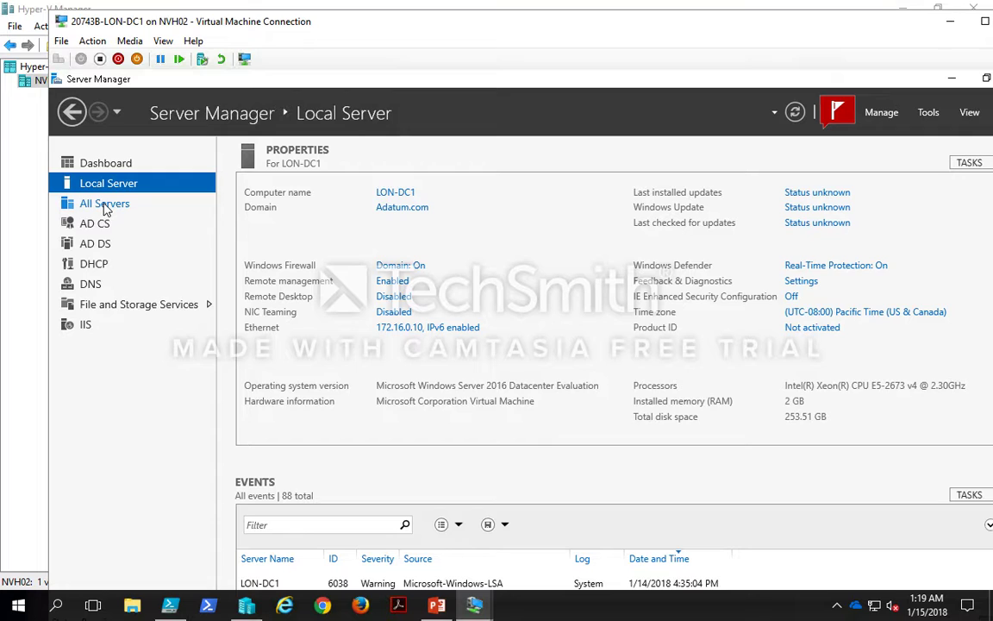
left_click(104, 205)
left_click(353, 288)
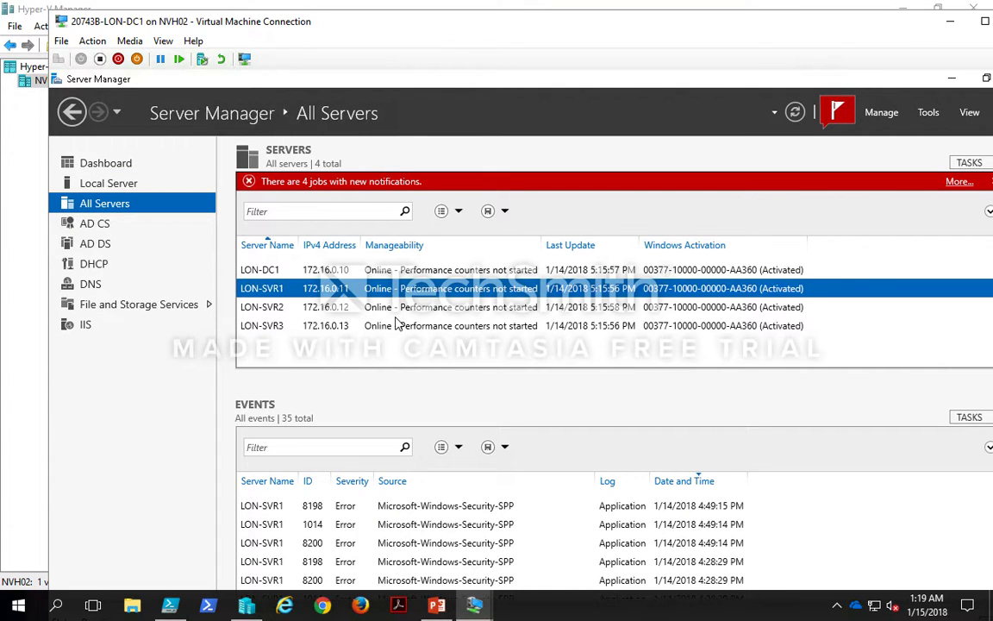
Step: Start the Add Roles and Features Wizard for LON-SVR3 and advance with default options to feature selection
left_click(397, 325)
right_click(397, 325)
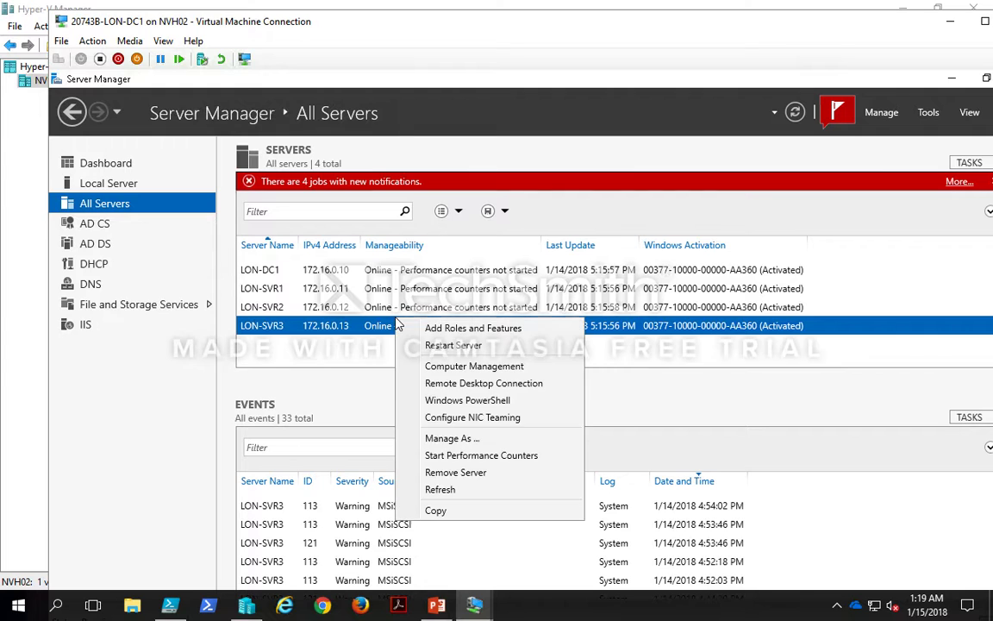
left_click(460, 329)
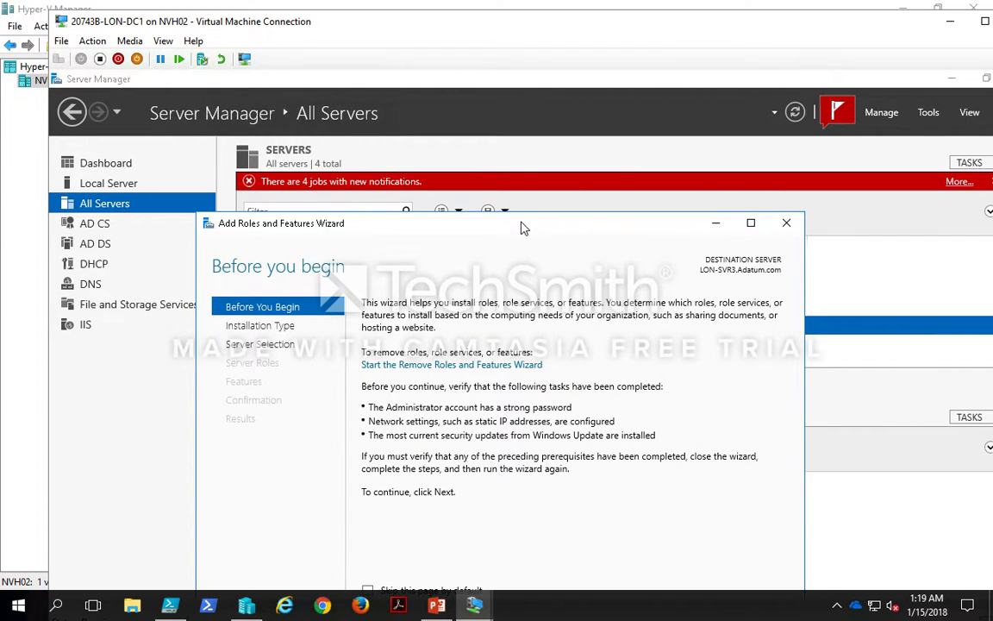
left_click_drag(523, 228, 531, 150)
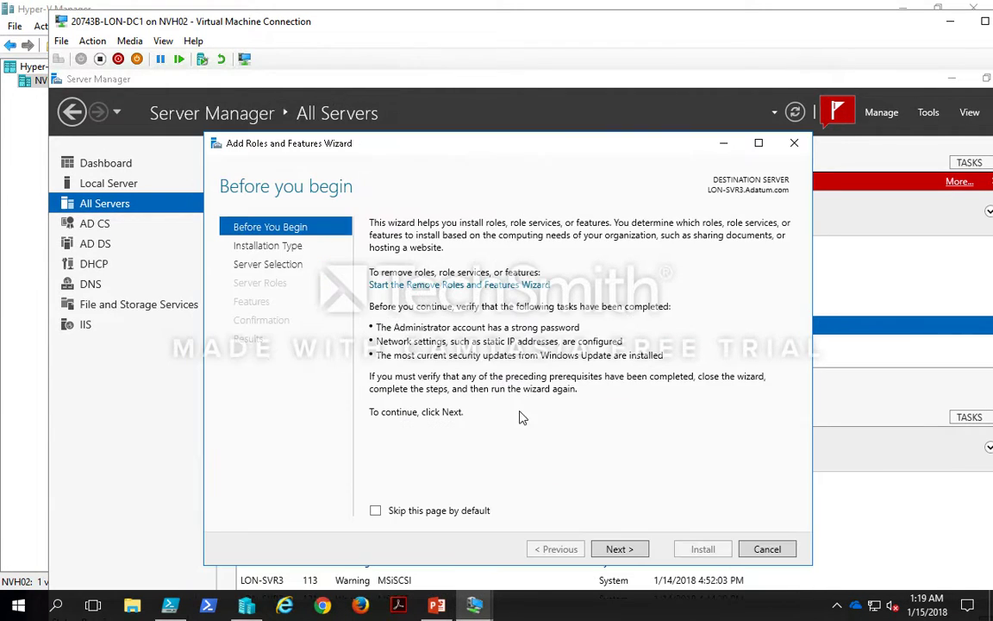
left_click(627, 552)
left_click(618, 549)
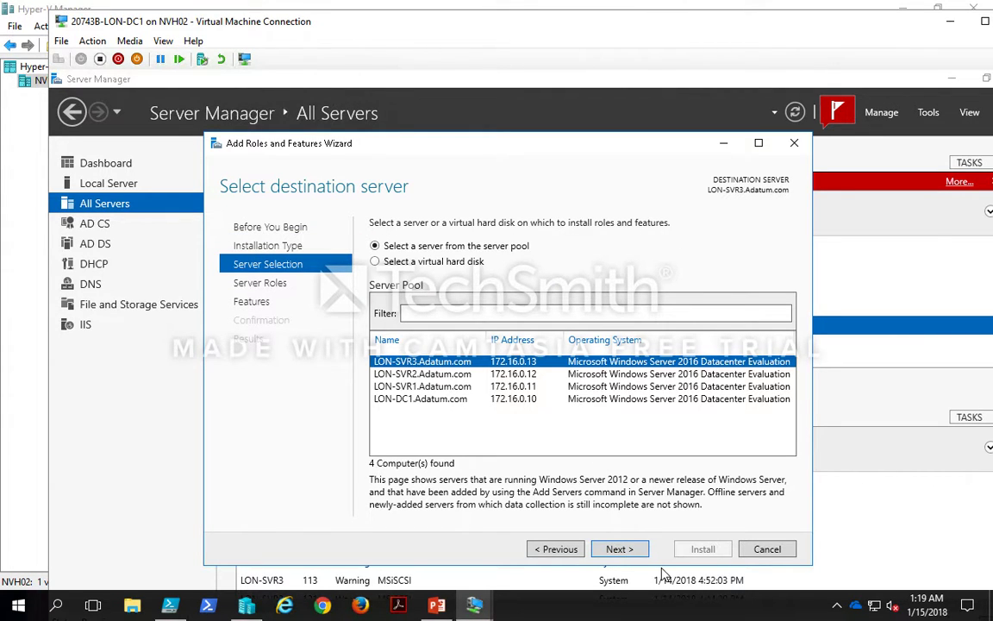
left_click(640, 556)
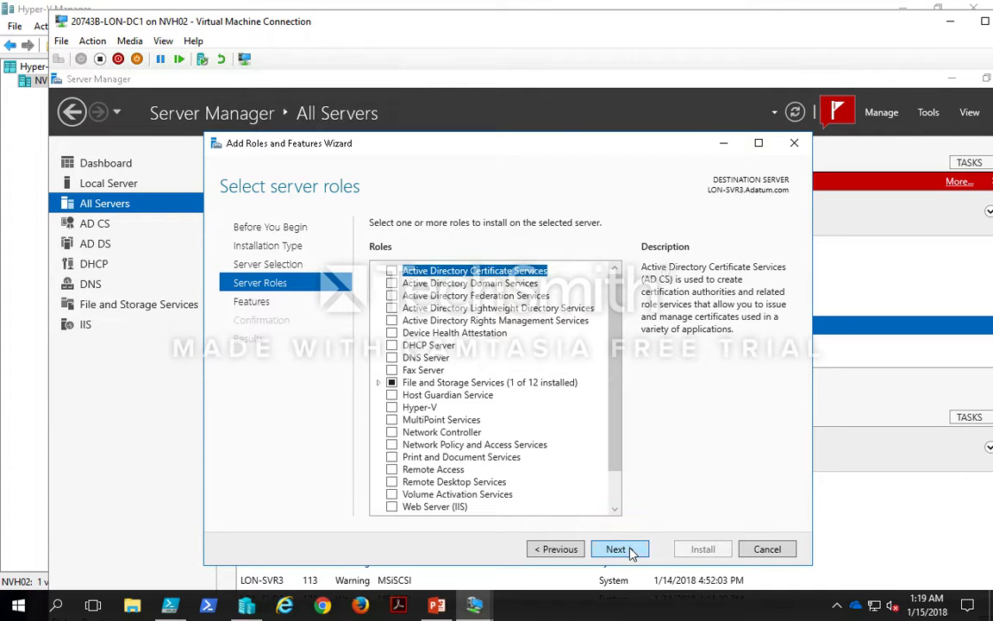
left_click(632, 552)
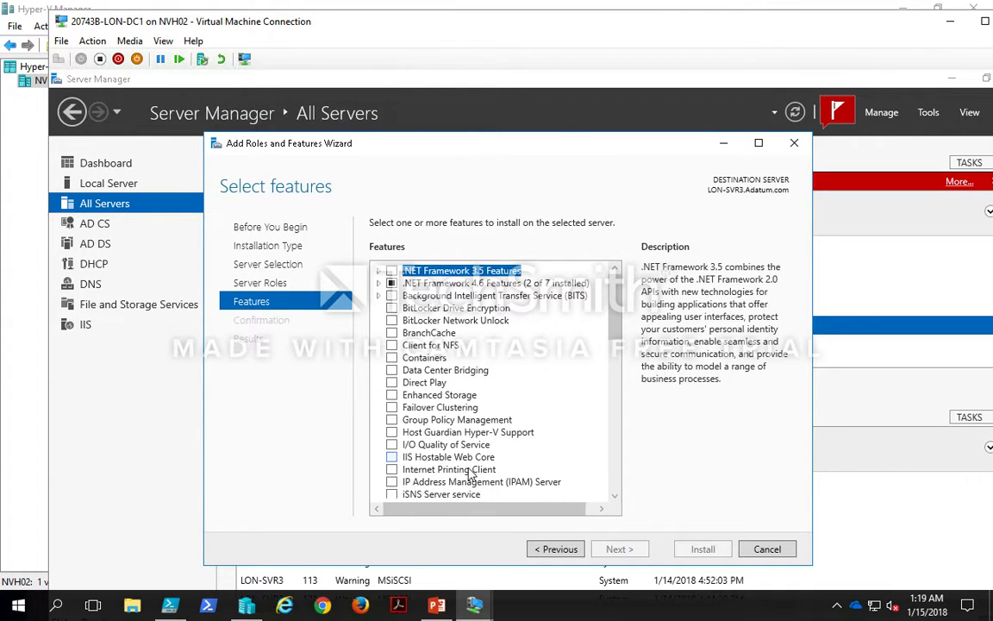
Step: Select the Failover Clustering feature with its management tools and install it on LON-SVR3
left_click(393, 407)
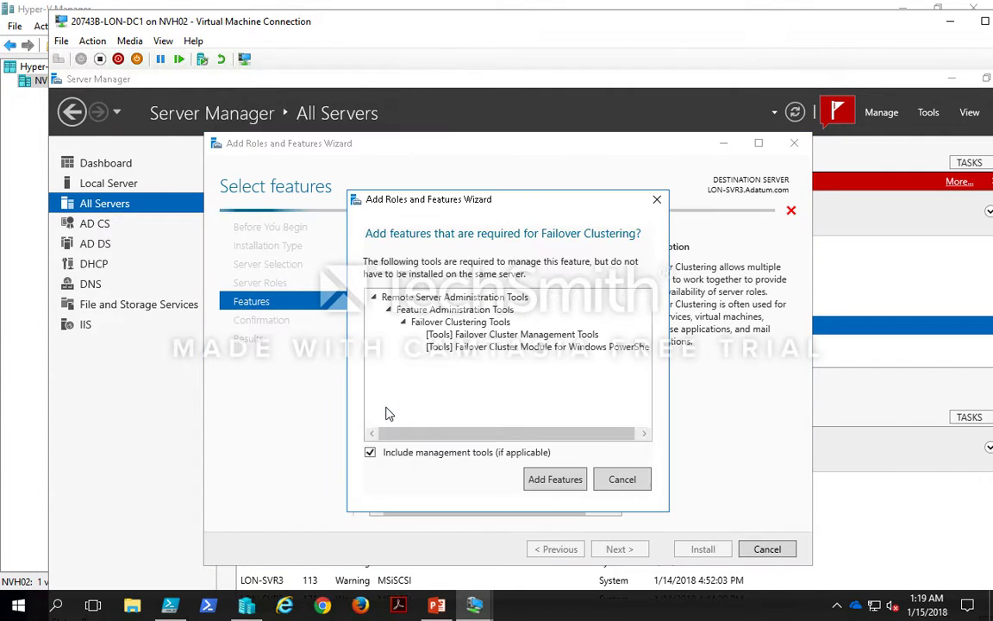
left_click(552, 478)
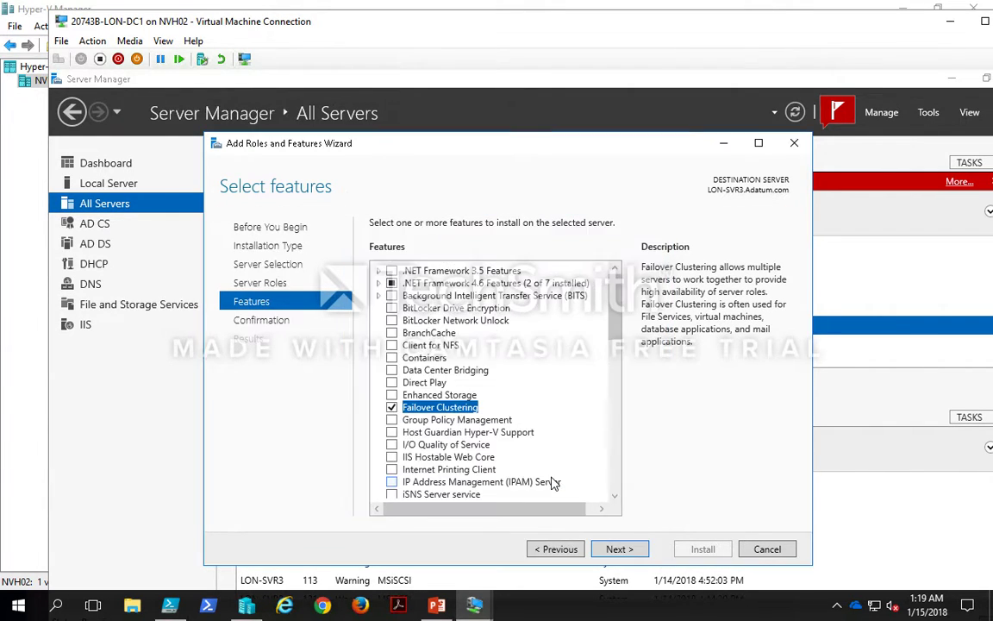
left_click(632, 550)
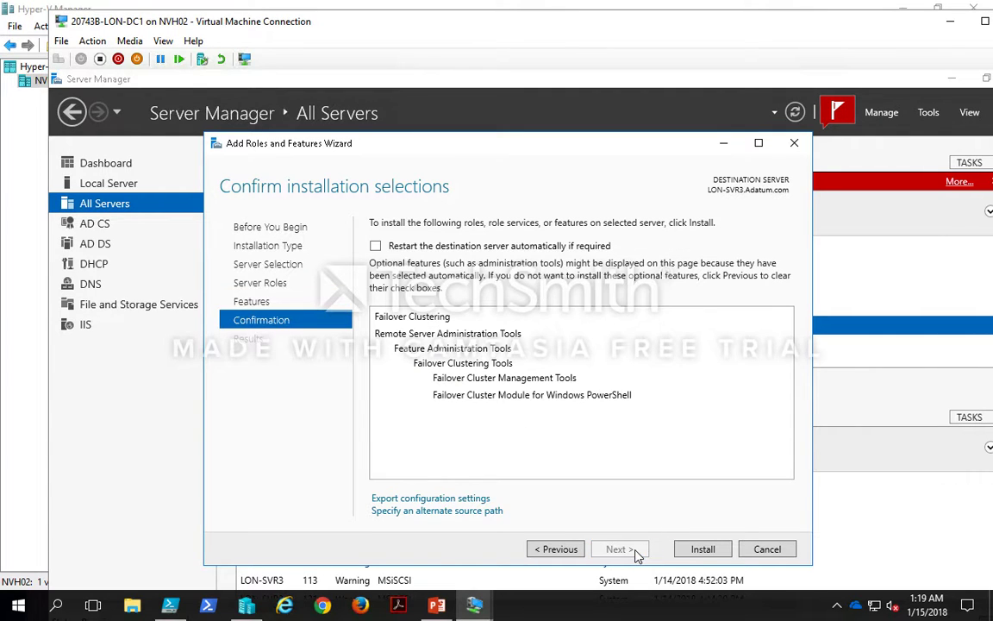
left_click(703, 549)
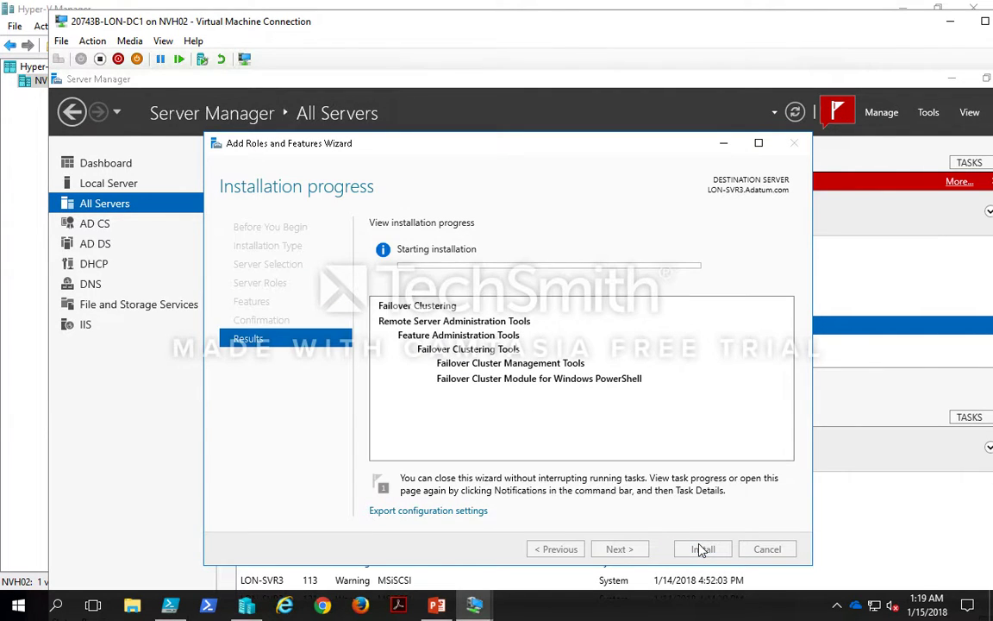
double_click(582, 23)
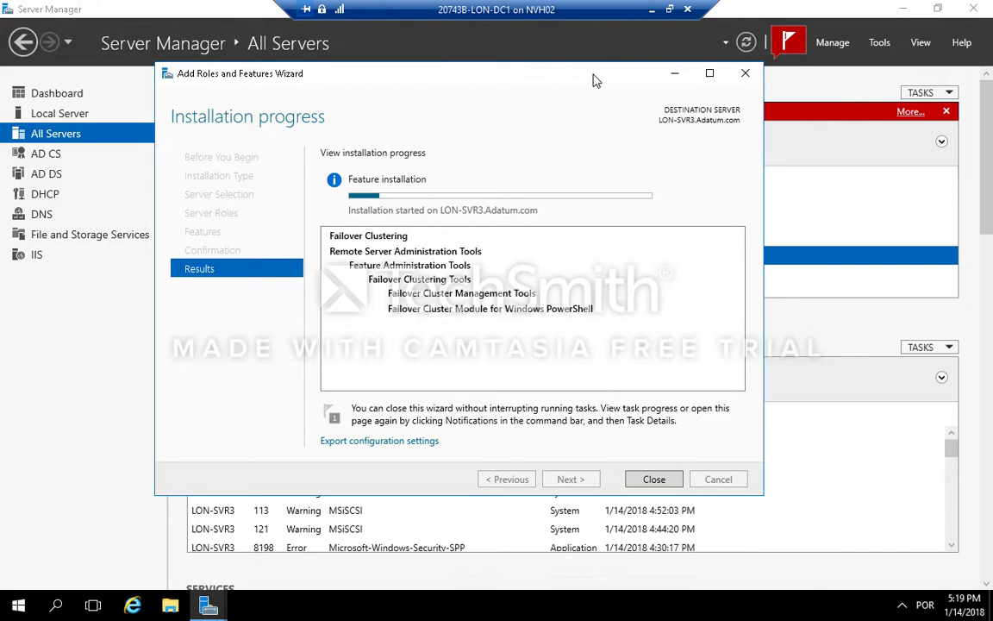
left_click(671, 12)
Step: Switch to the LON-SVR2 virtual machine and close its completed Failover Clustering installation wizard
mouse_move(475, 610)
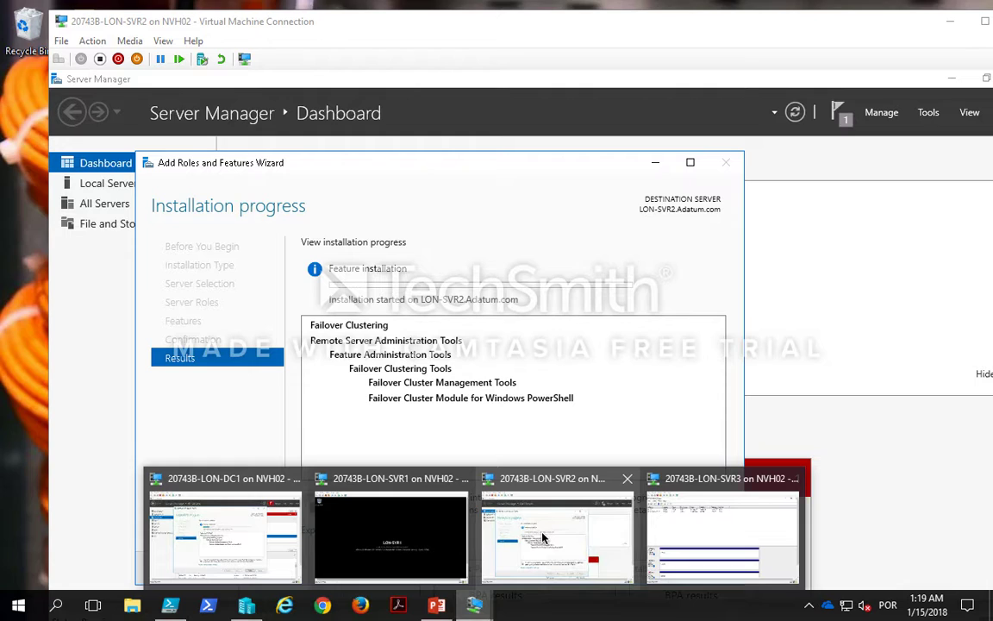
left_click(491, 486)
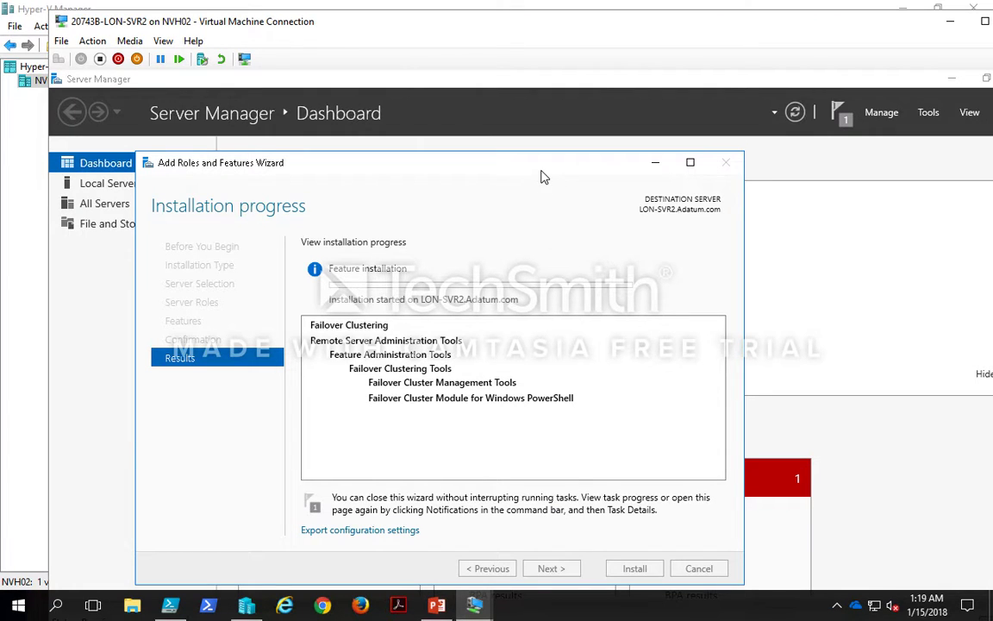
left_click_drag(543, 176, 555, 128)
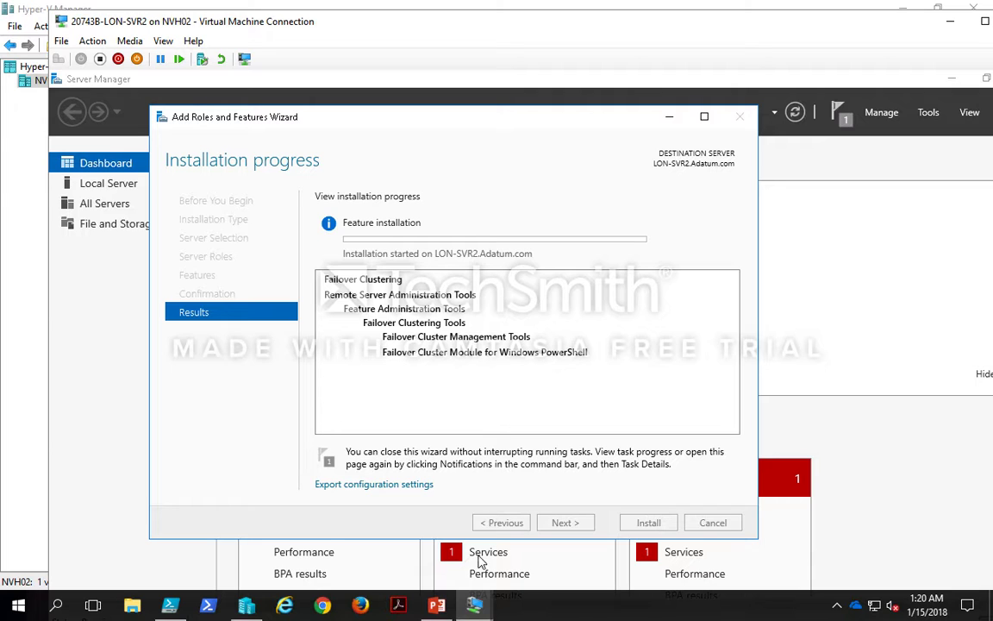
mouse_move(521, 7)
left_click(559, 9)
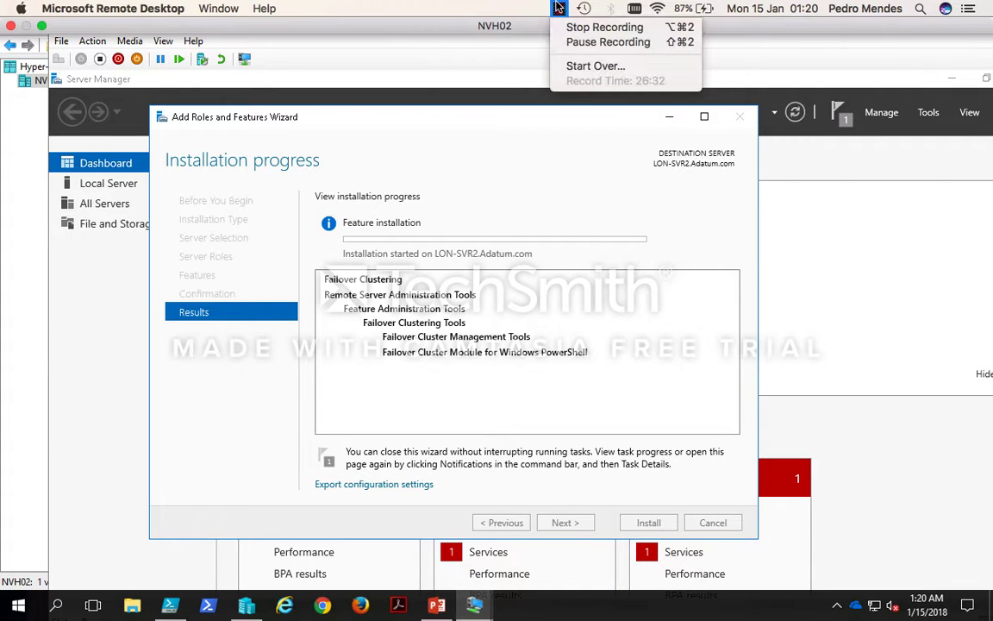
left_click(582, 43)
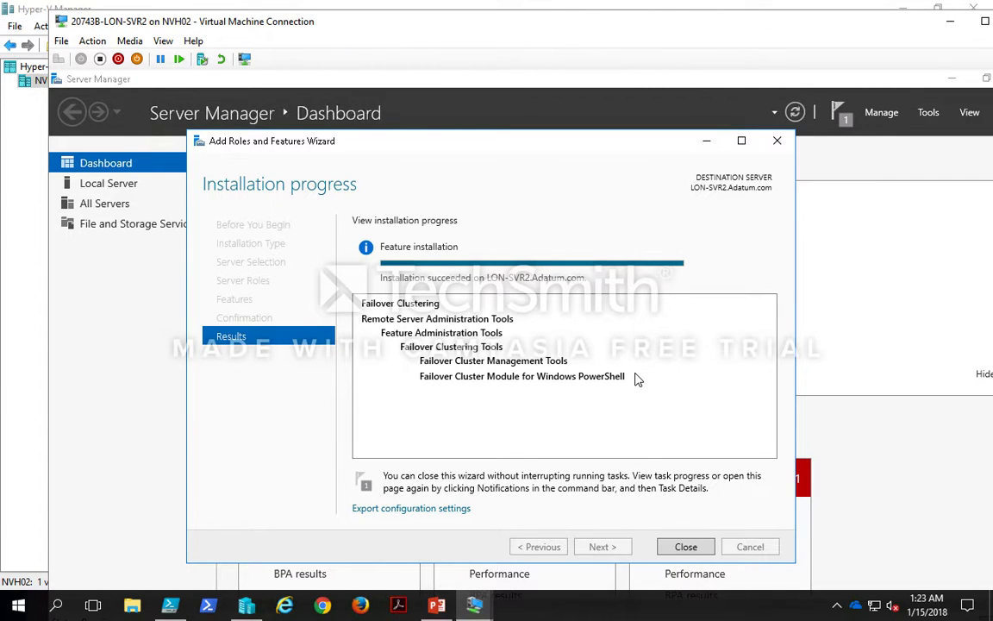
left_click(687, 548)
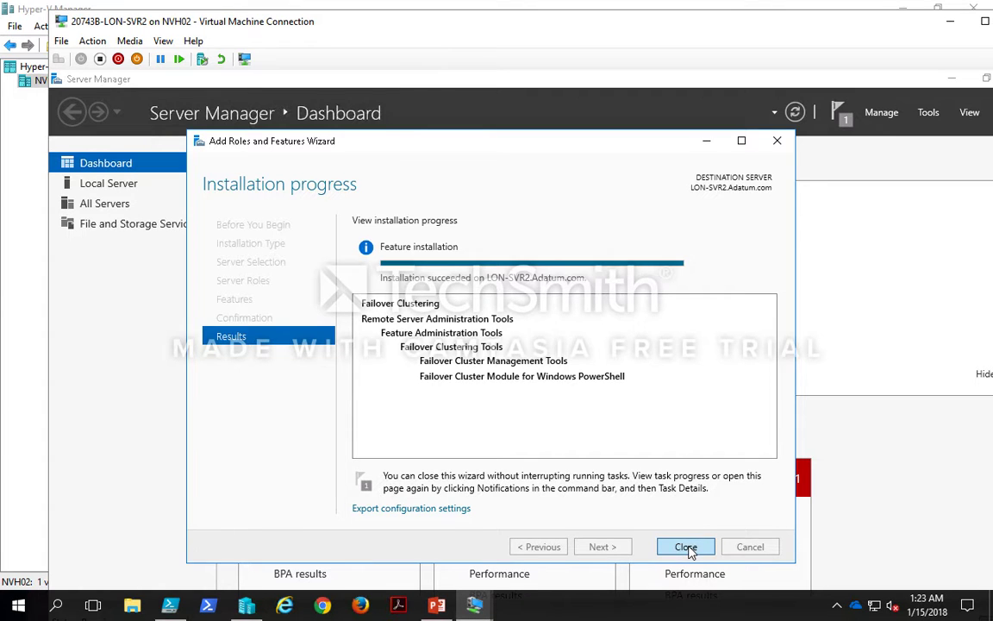
Step: Switch to LON-DC1 and close the completed installation wizard for LON-SVR3
mouse_move(475, 609)
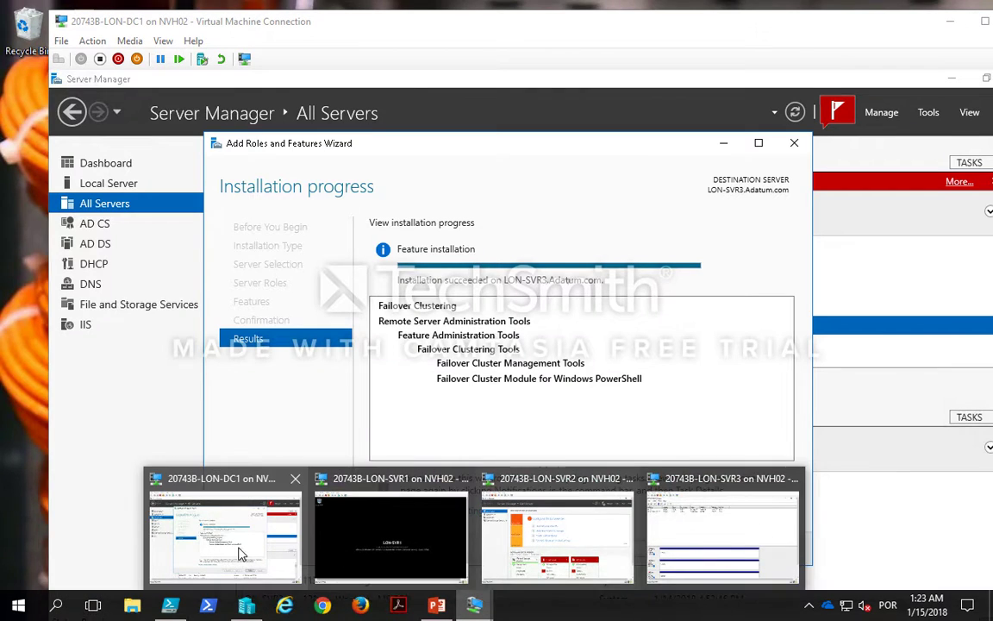
left_click(240, 552)
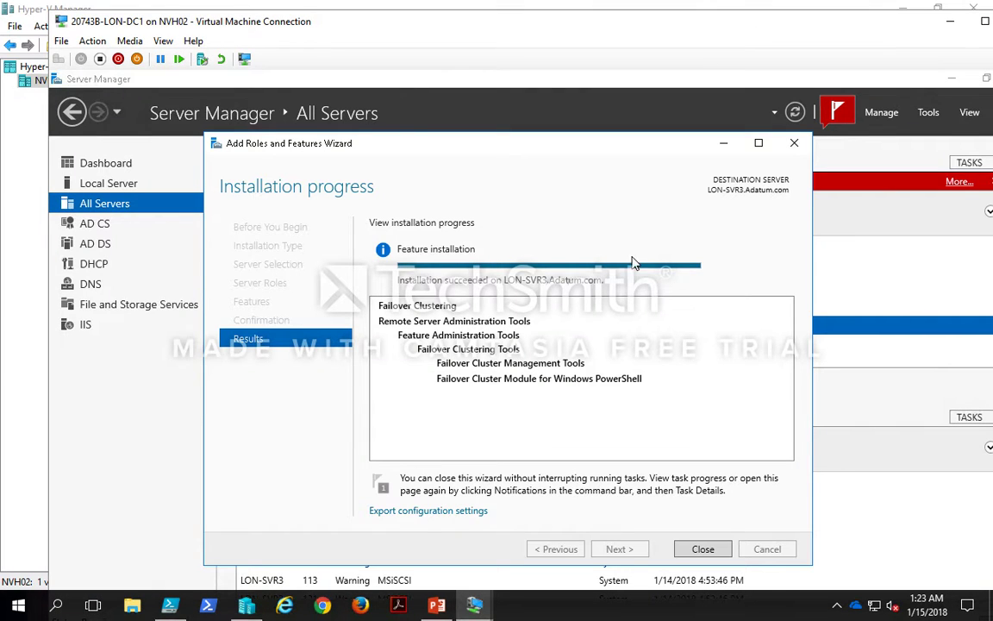
left_click(703, 549)
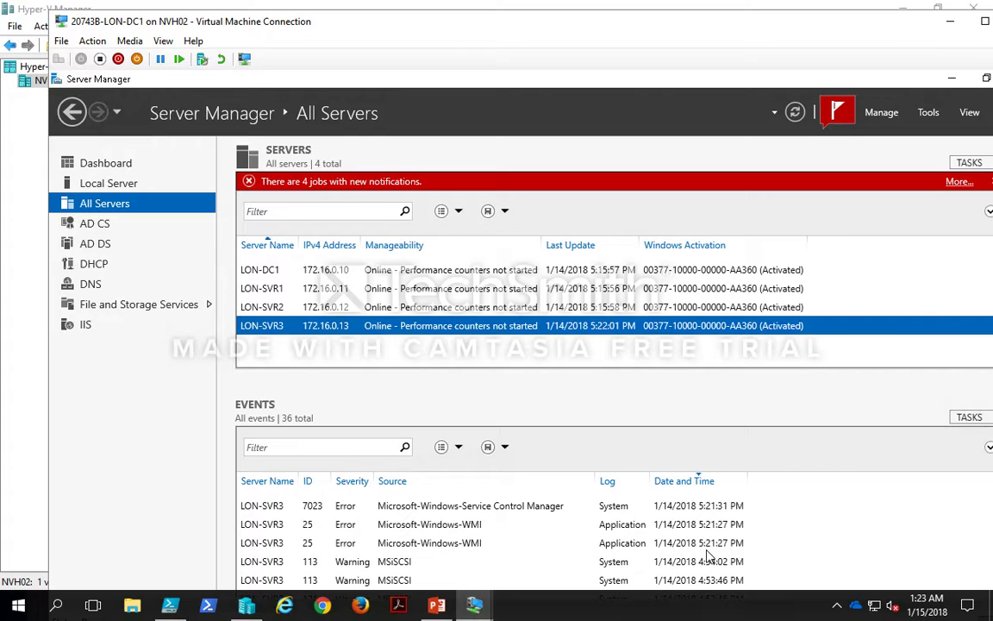
double_click(458, 29)
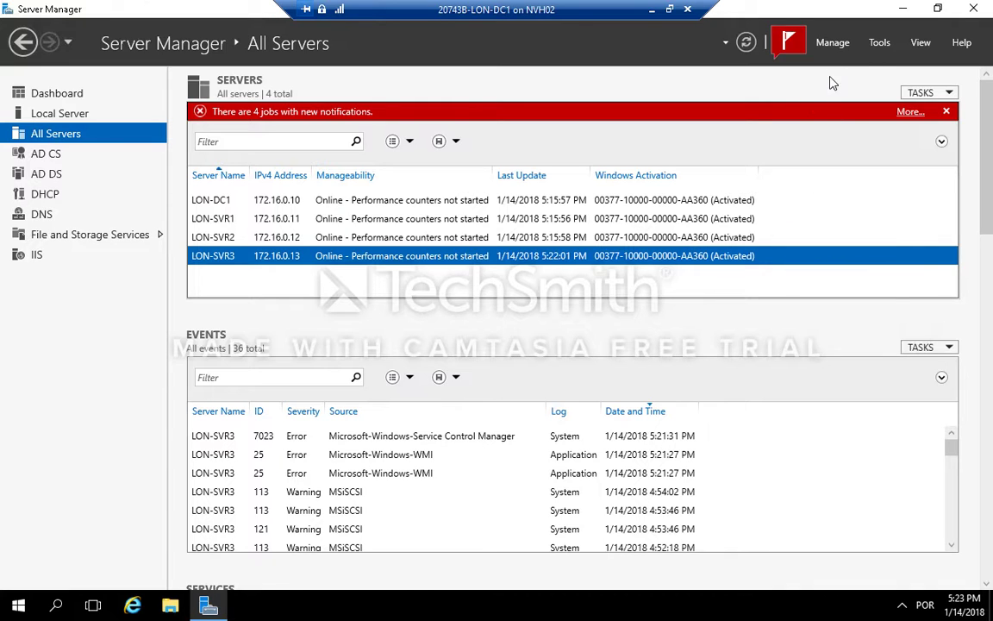
left_click(880, 43)
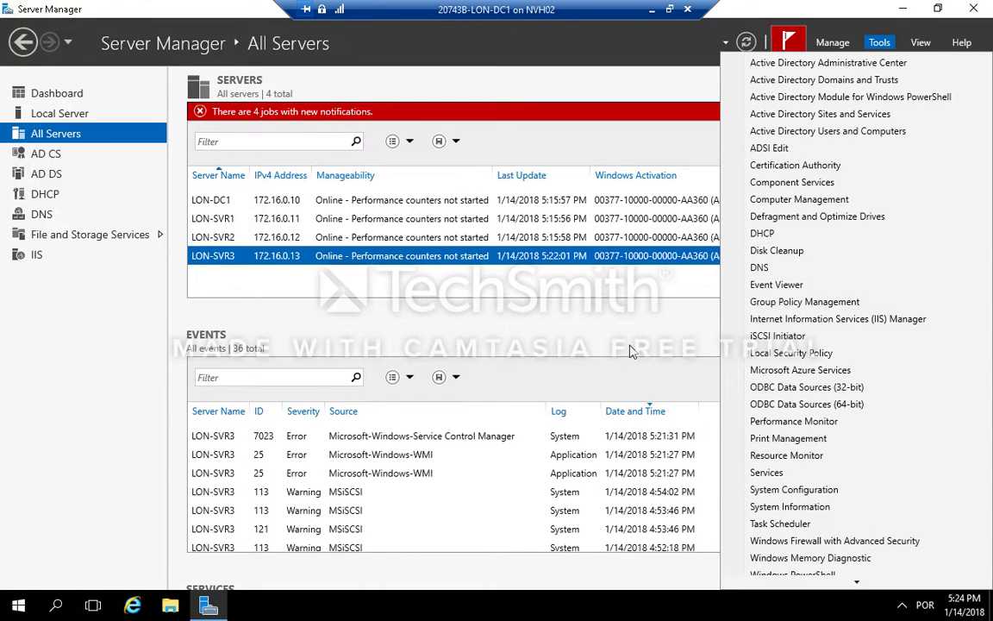
left_click(183, 311)
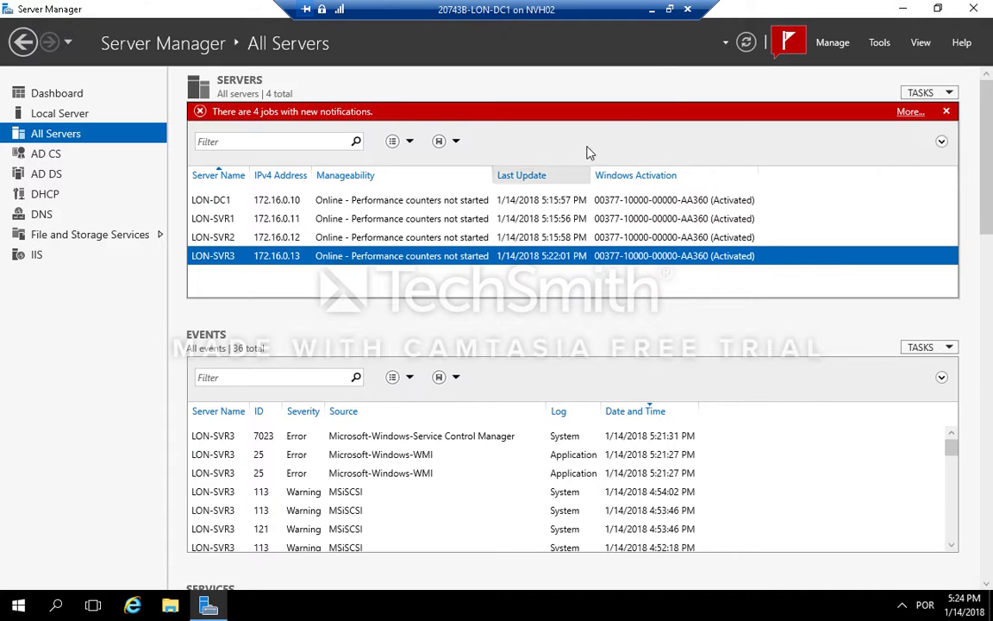
left_click(669, 9)
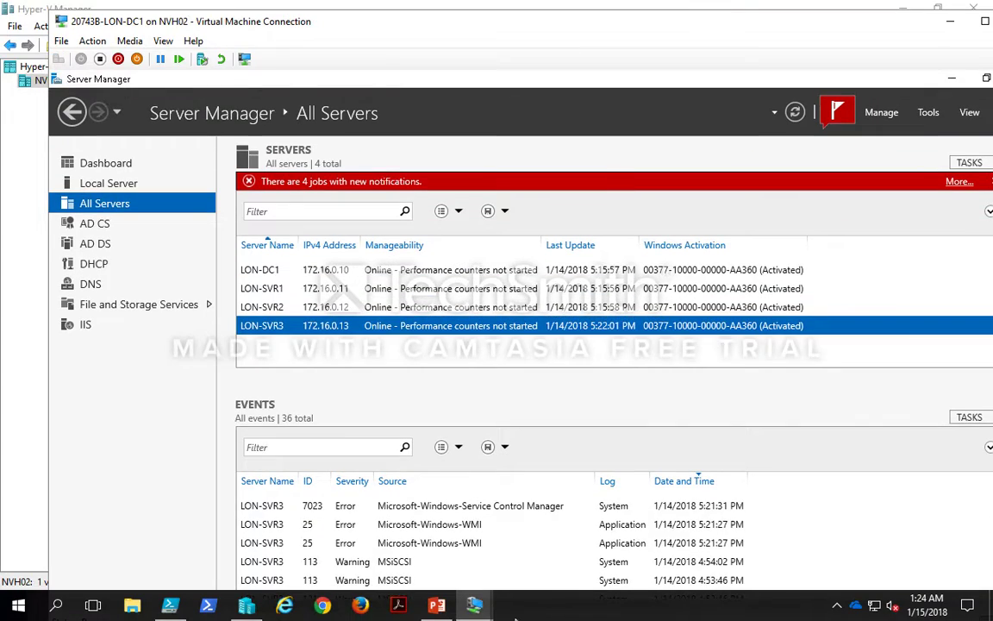
Step: Switch to the LON-SVR2 virtual machine and open Failover Cluster Manager from Server Manager's tools
mouse_move(482, 611)
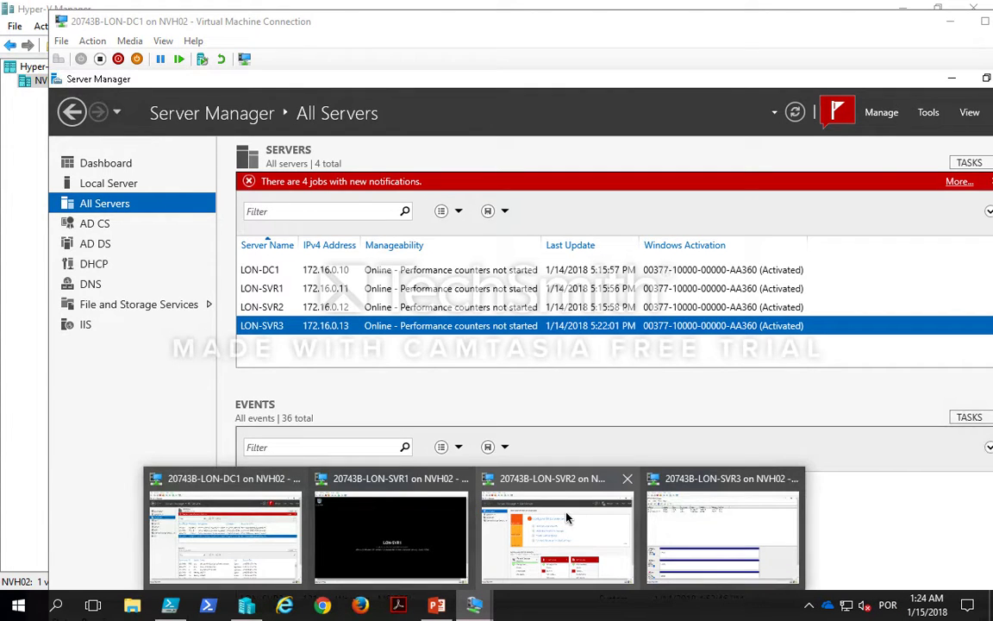
left_click(567, 519)
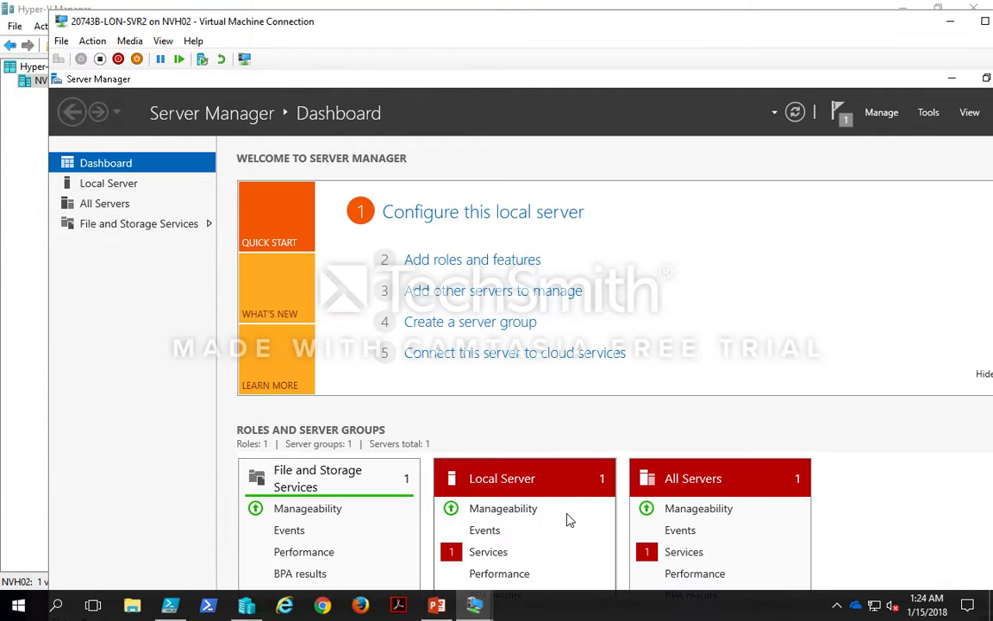
double_click(604, 31)
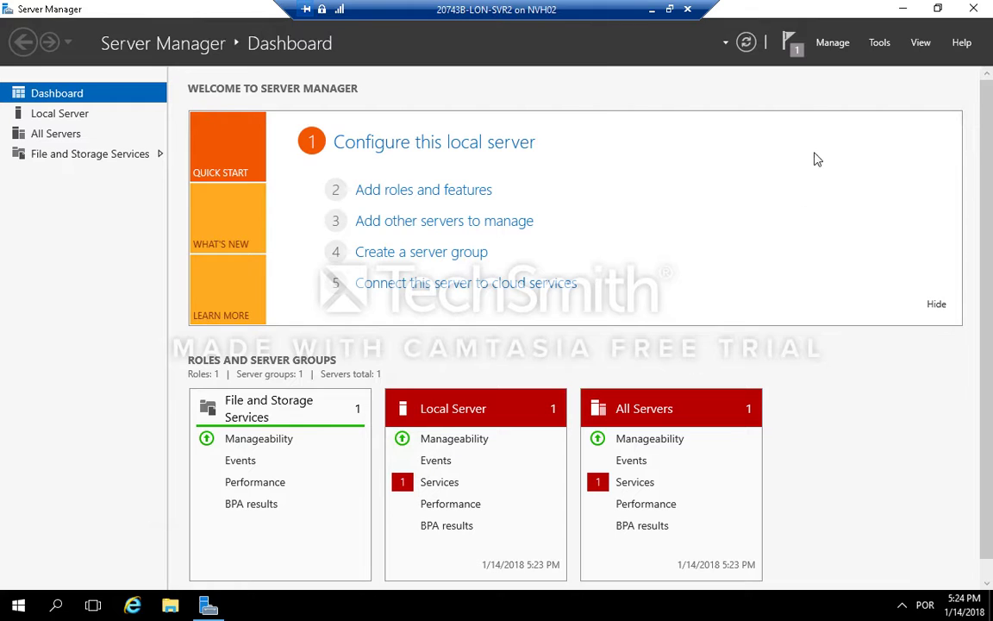
left_click(880, 45)
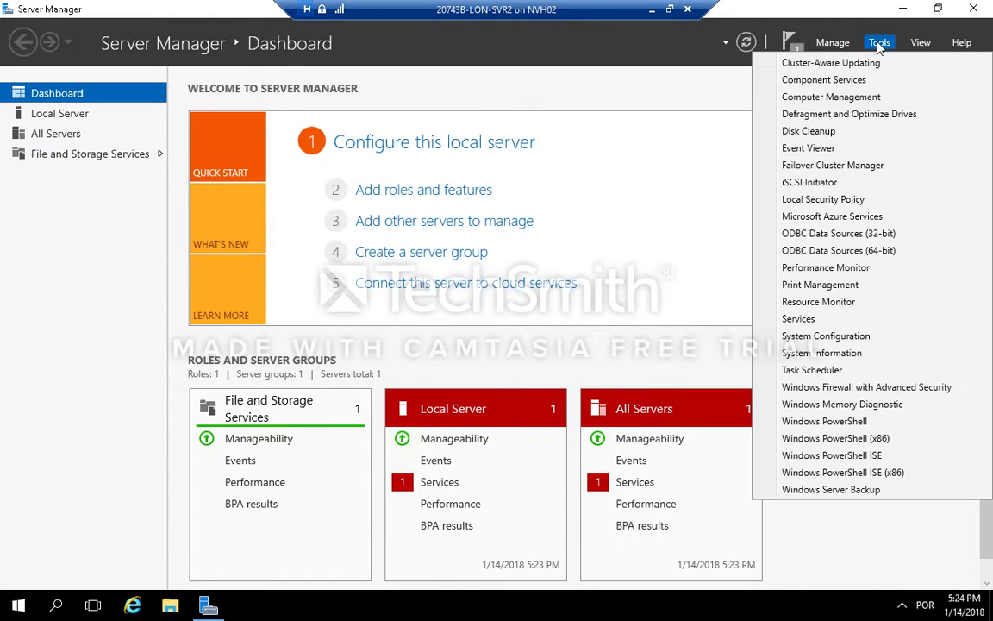
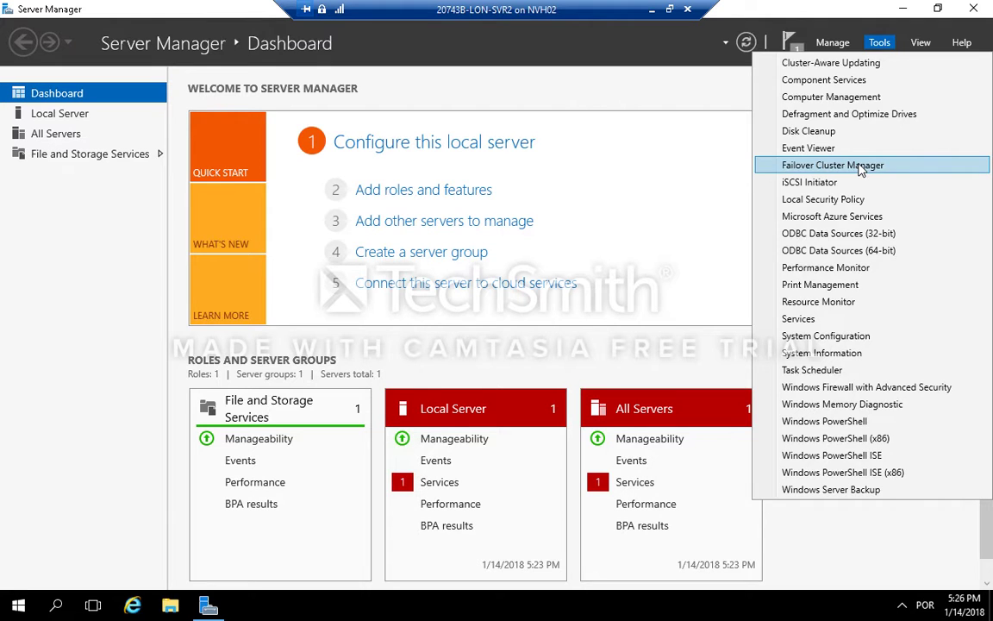
Step: Open Failover Cluster Manager and launch the Create Cluster Wizard
left_click(860, 166)
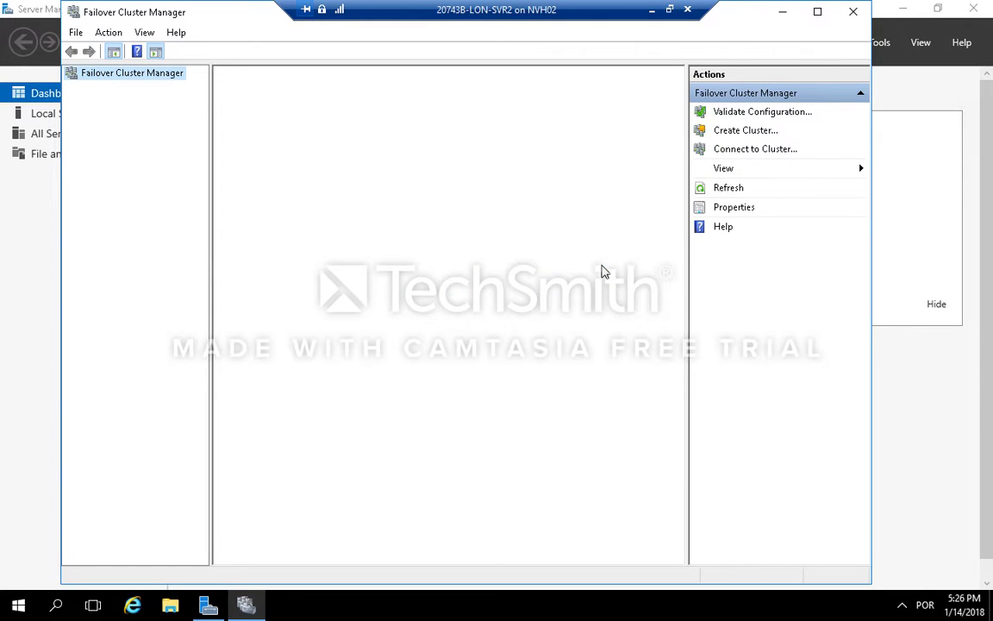
left_click(762, 132)
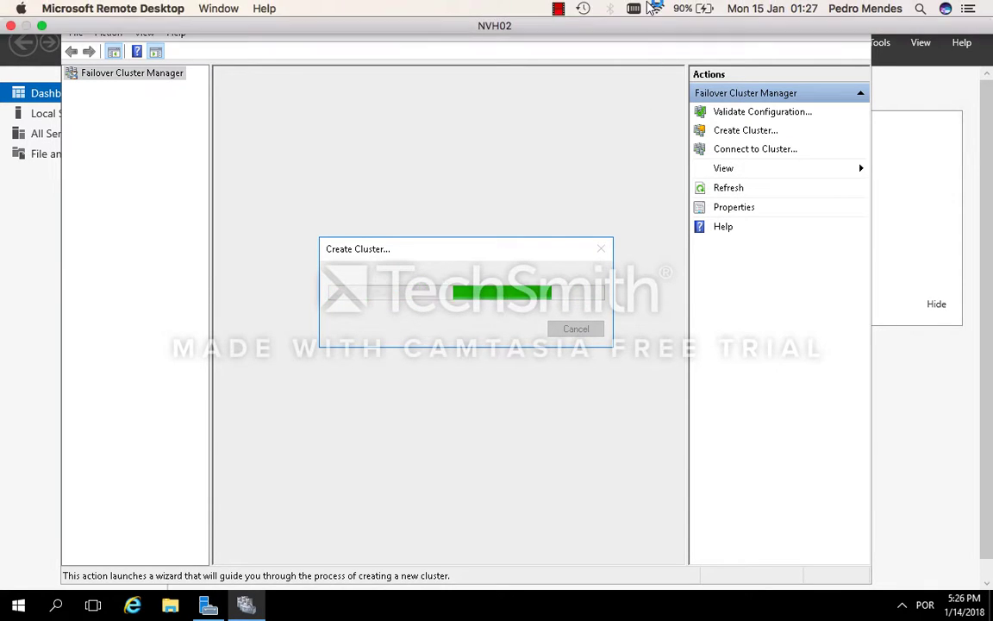
left_click(559, 13)
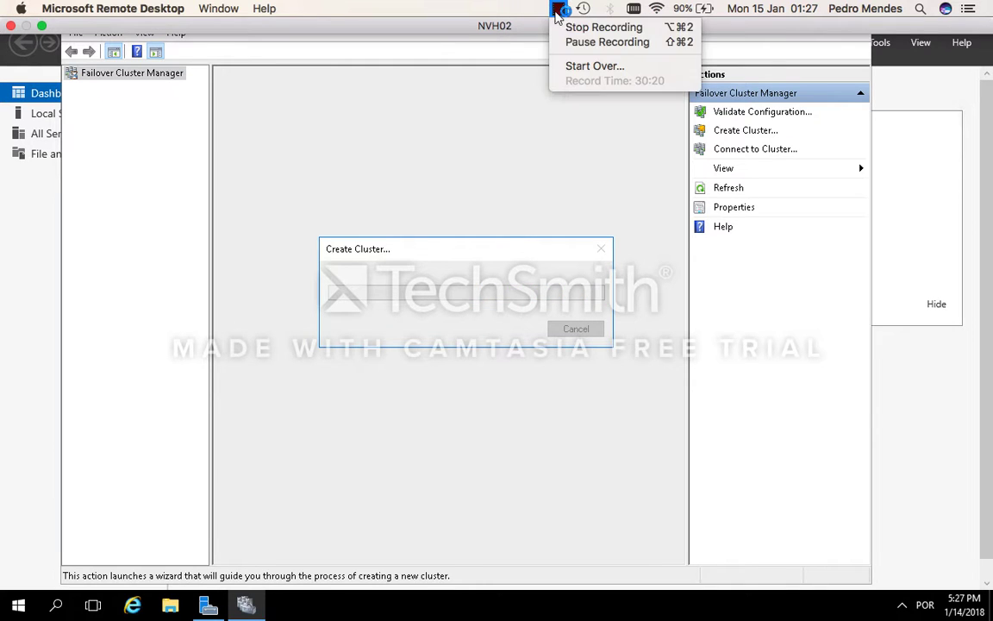
left_click(579, 40)
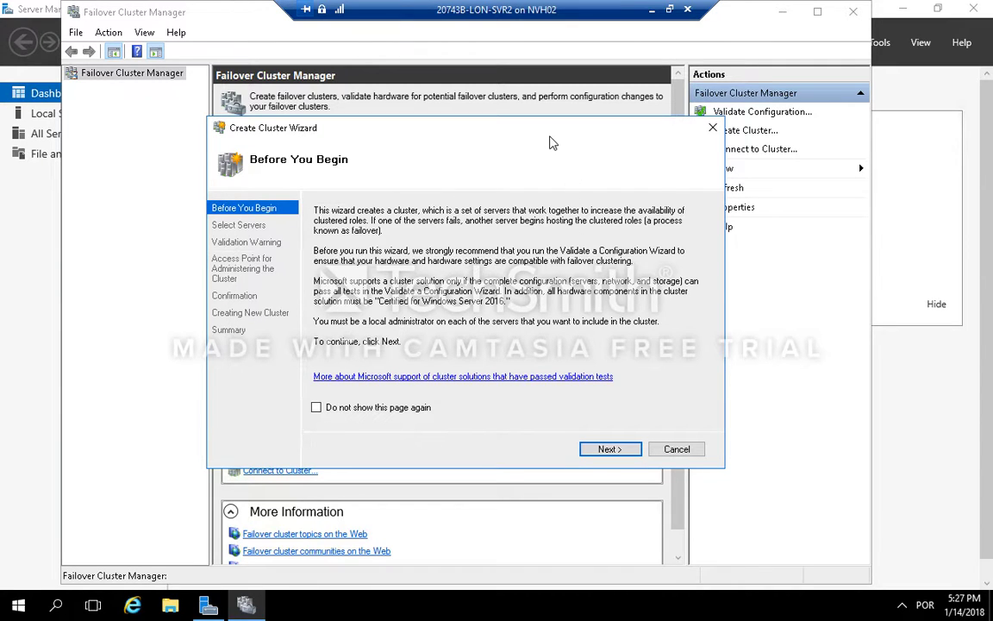
Step: Advance to server selection and add LON-SVR2 to the cluster's selected servers
left_click(609, 450)
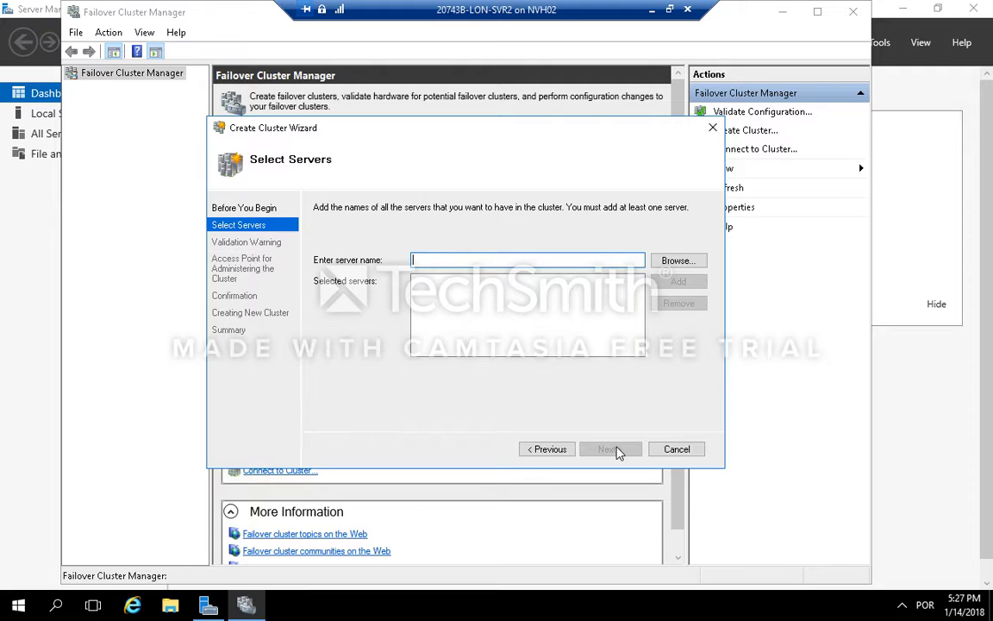
type("C")
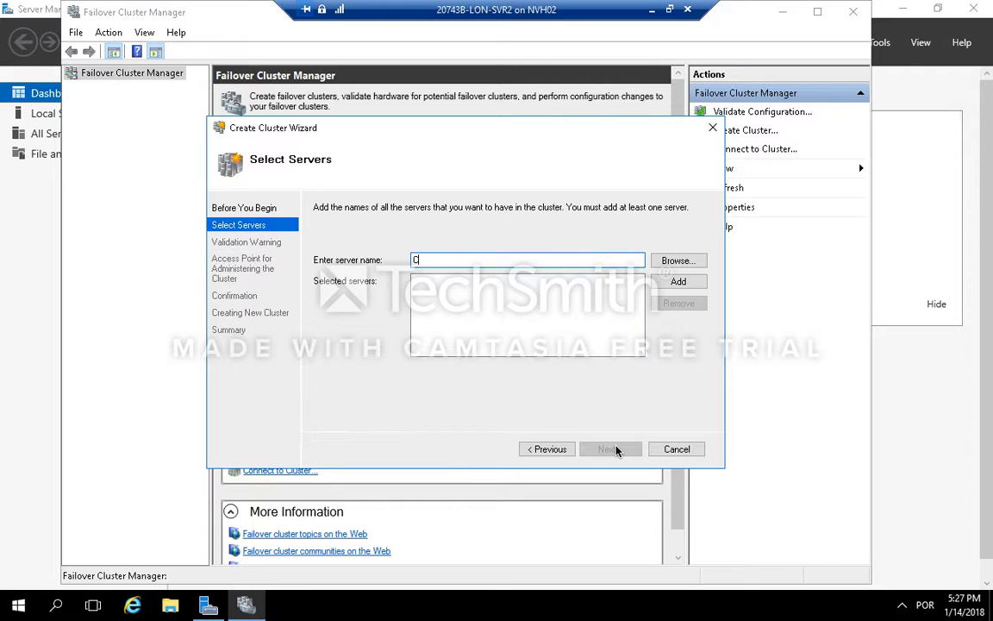
type("l")
key("BackSpace")
key("BackSpace")
type("lon-svr3")
key("BackSpace")
type("2")
left_click(679, 282)
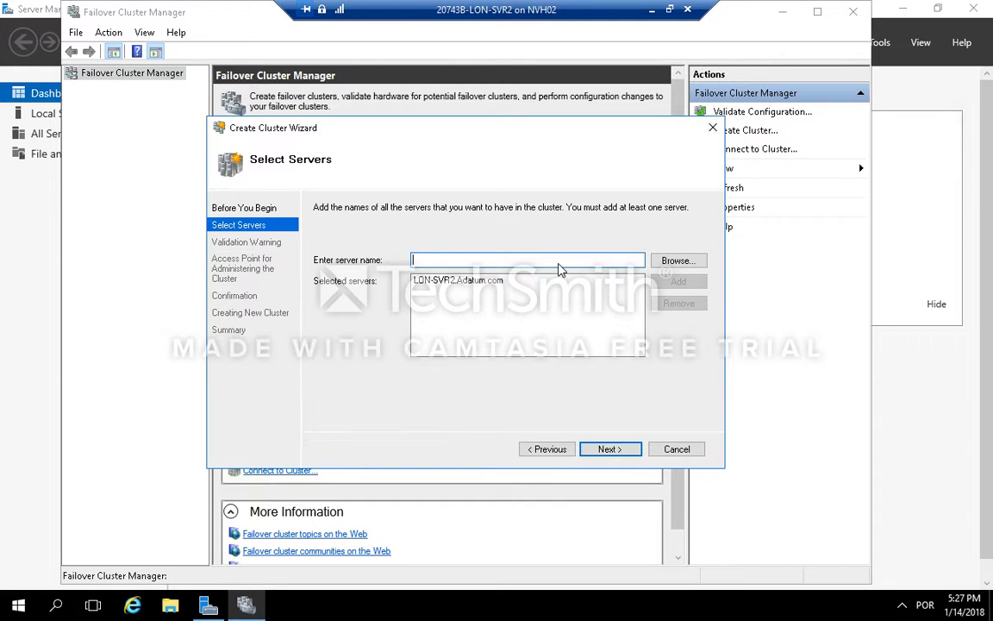
Step: Add LON-SVR3 to the selected servers and continue the wizard
type("lon")
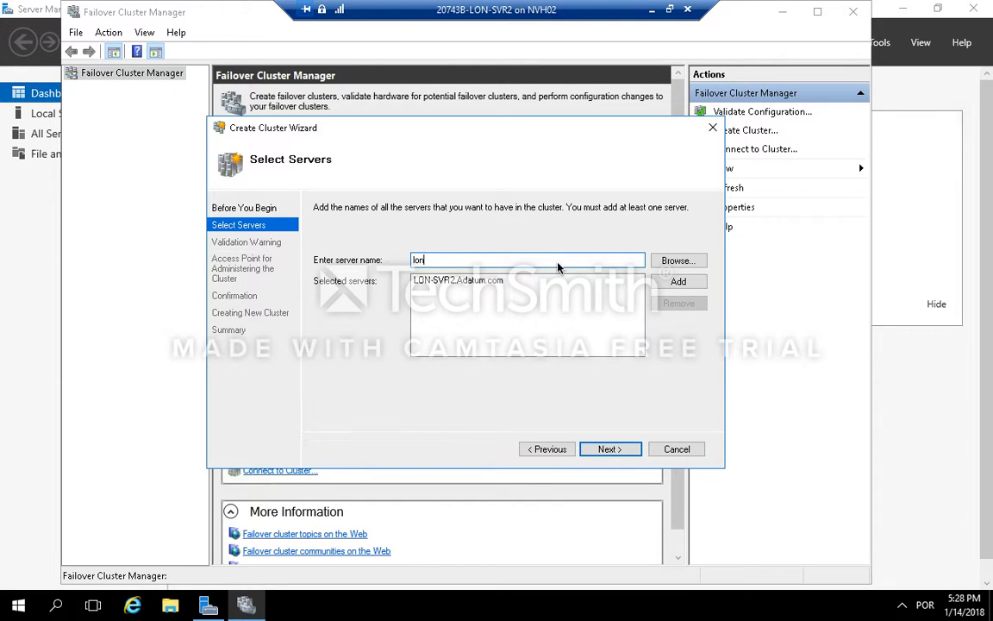
type("-svr3")
left_click(687, 282)
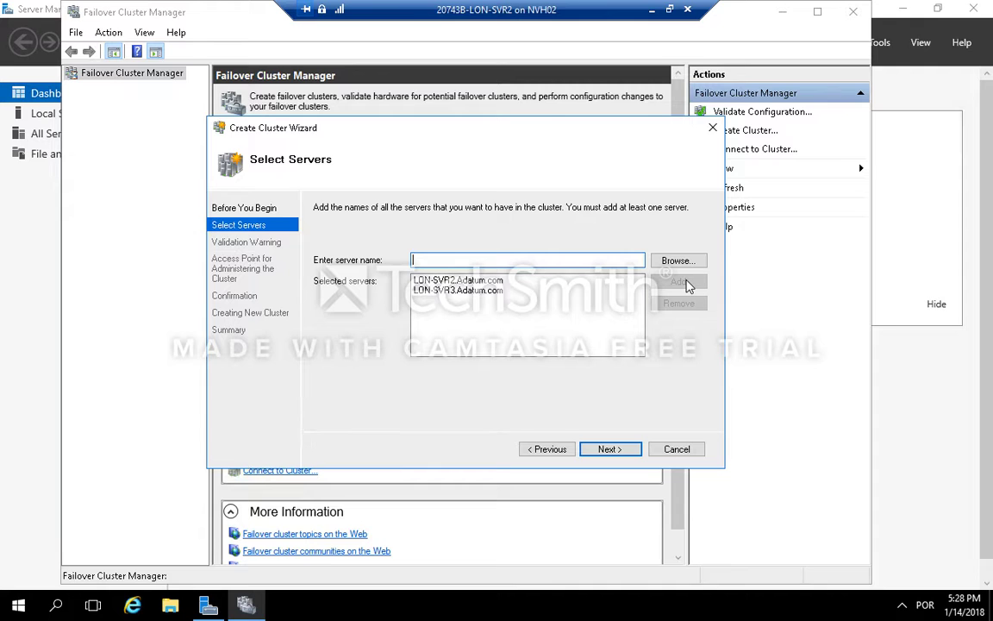
left_click(627, 450)
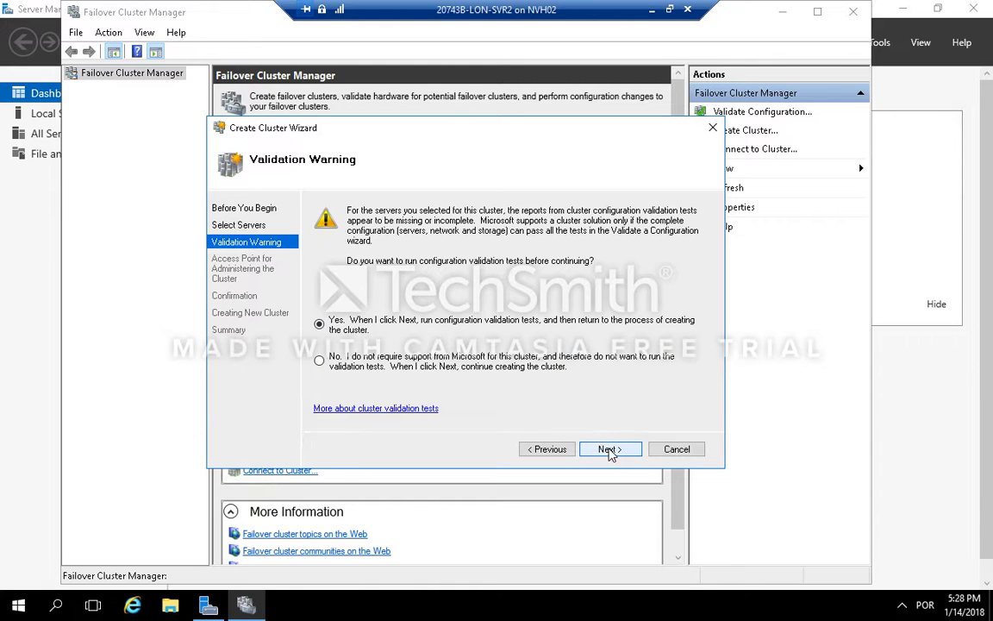
Step: Choose to run configuration validation tests and keep the option to run all tests
left_click(609, 452)
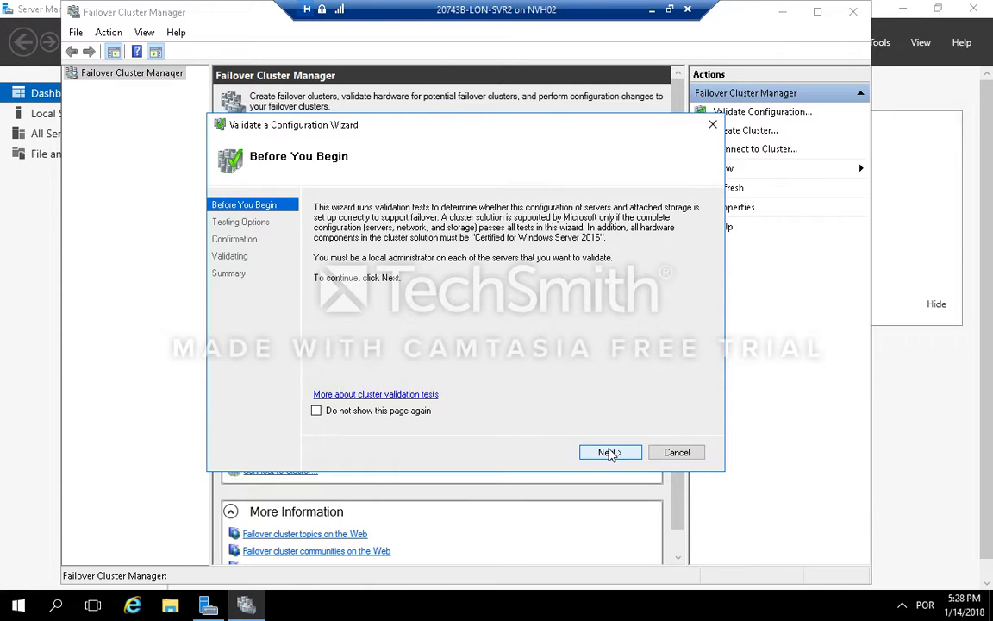
left_click(610, 452)
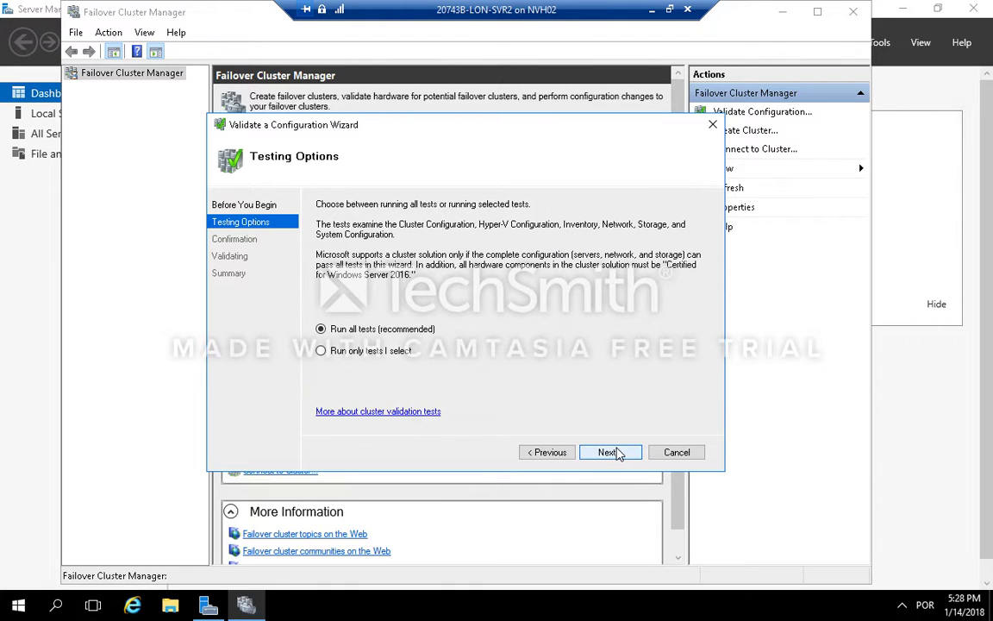
left_click(618, 453)
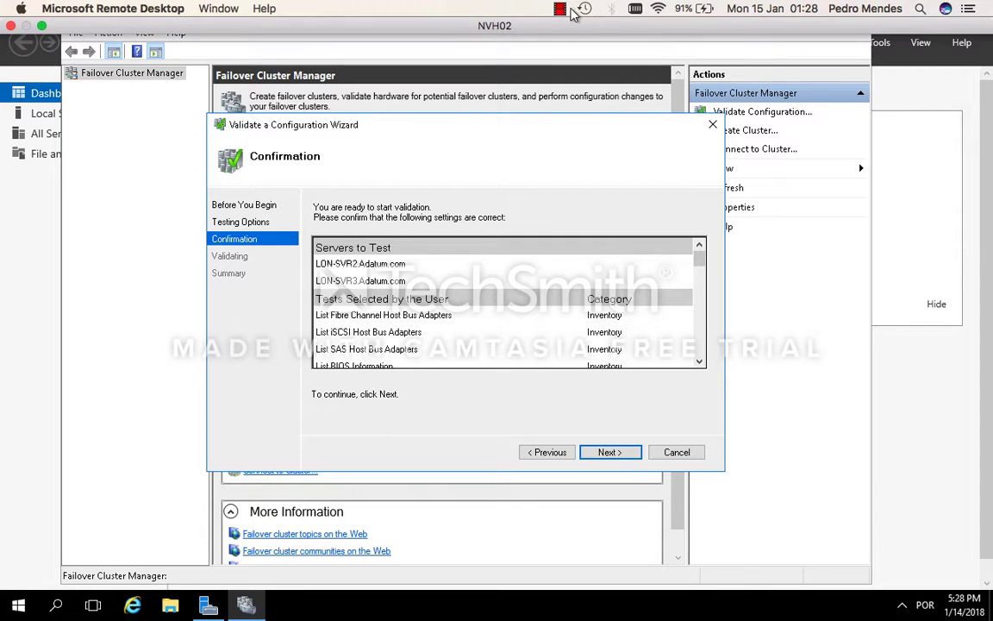
left_click(560, 10)
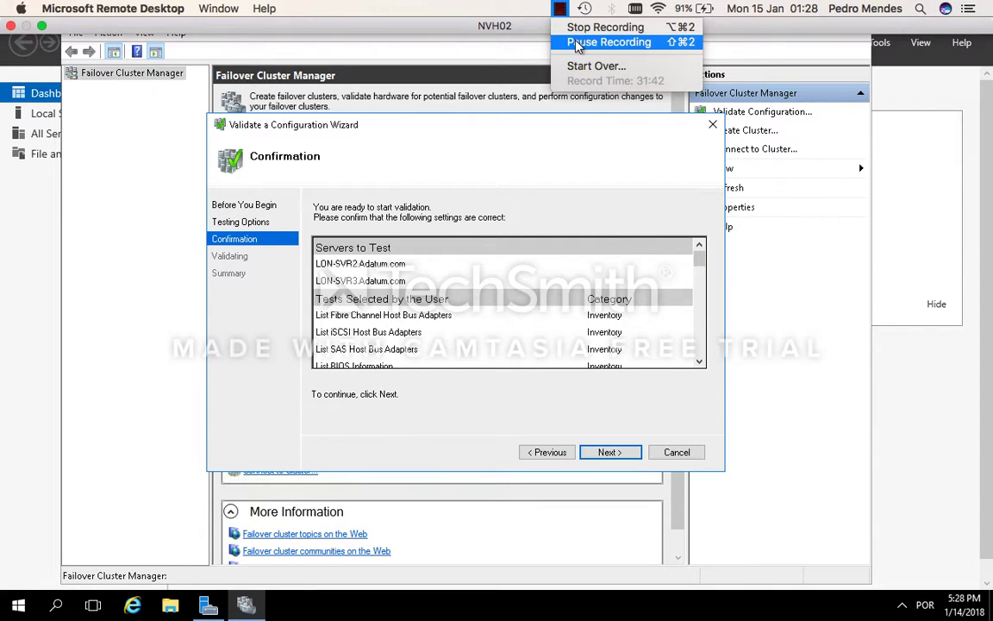
left_click(576, 43)
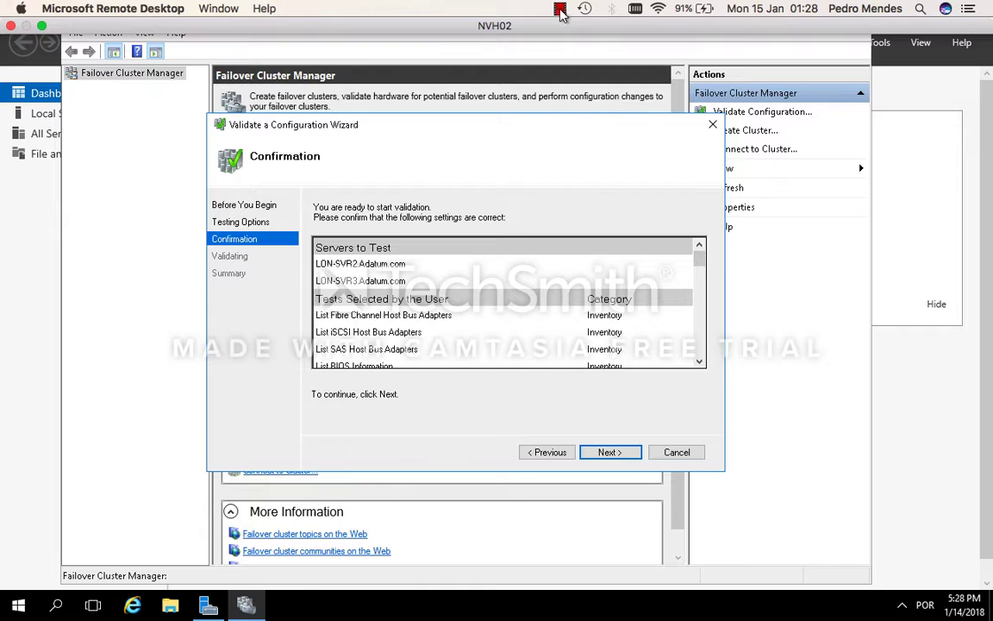
Step: Start the validation tests for LON-SVR2 and LON-SVR3
left_click(628, 457)
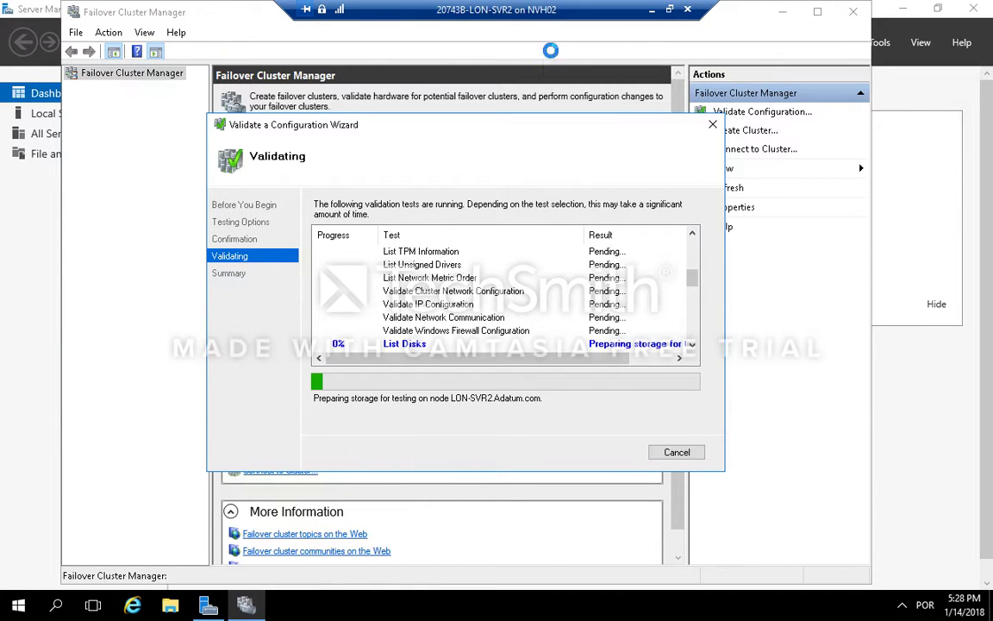
left_click(562, 8)
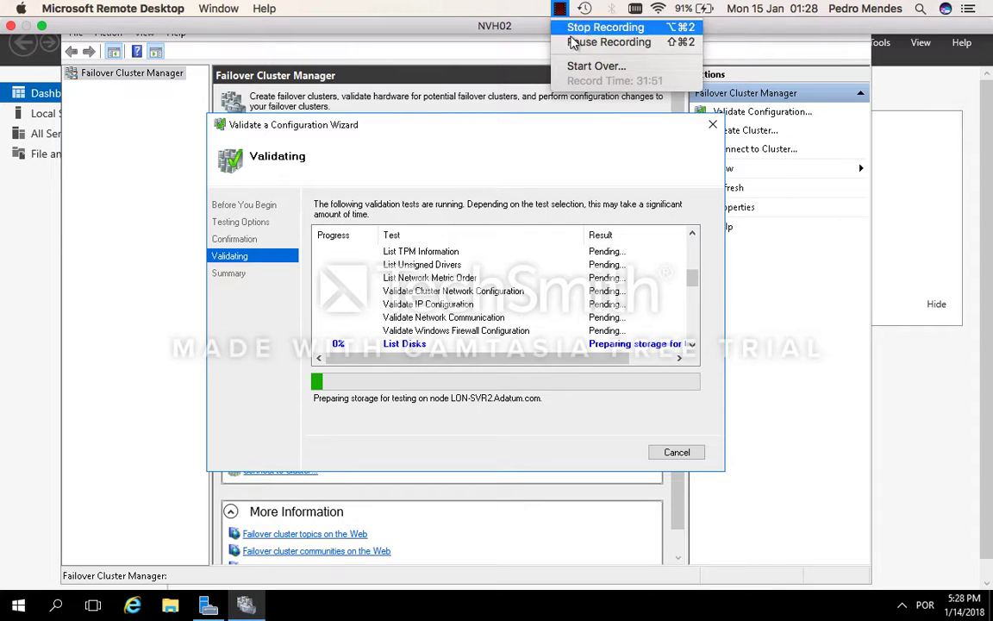
left_click(583, 40)
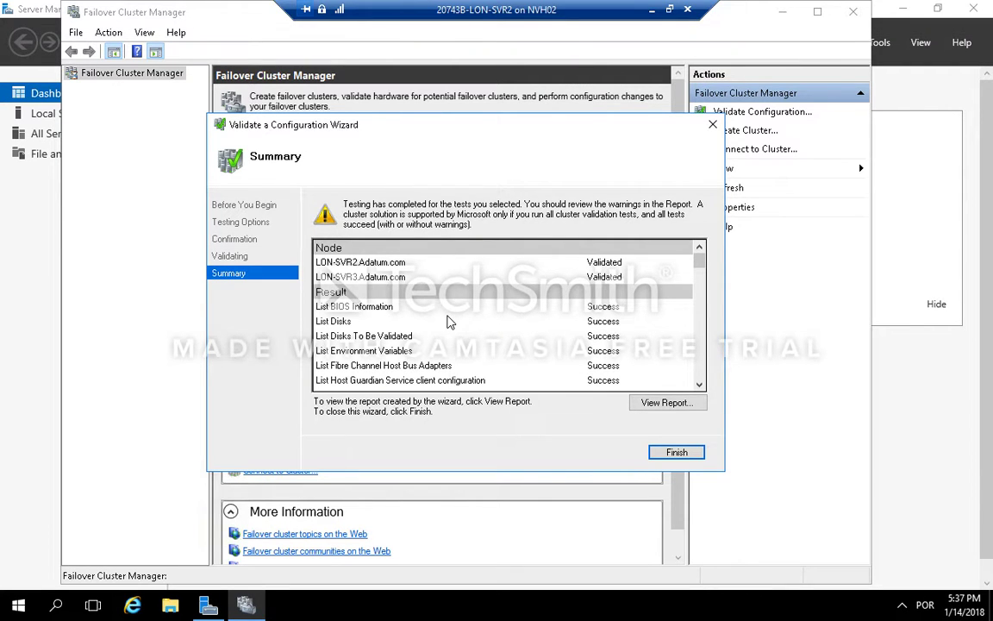
Step: Open the validation report and review its results by category and individual tests
scroll(625, 290, "down", 1)
left_click_drag(699, 266, 690, 405)
left_click(690, 405)
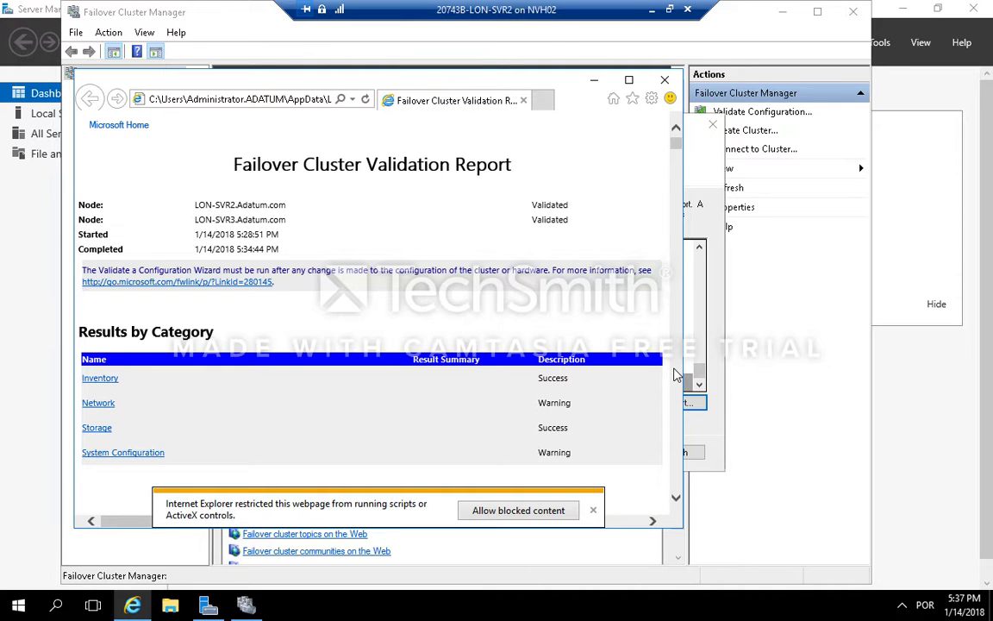
scroll(573, 392, "down", 3)
scroll(550, 513, "down", 4)
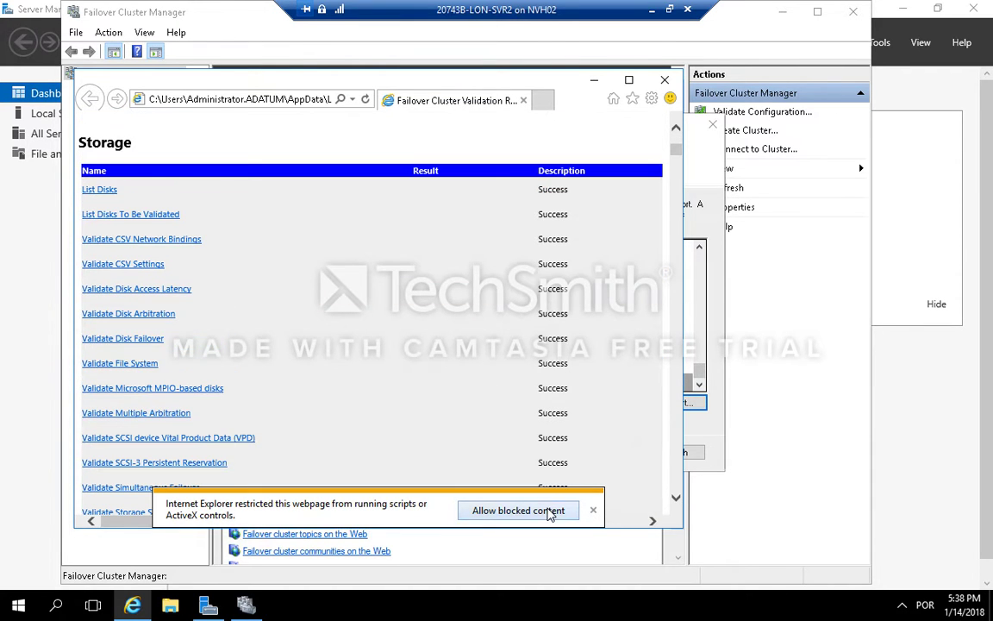
left_click(547, 512)
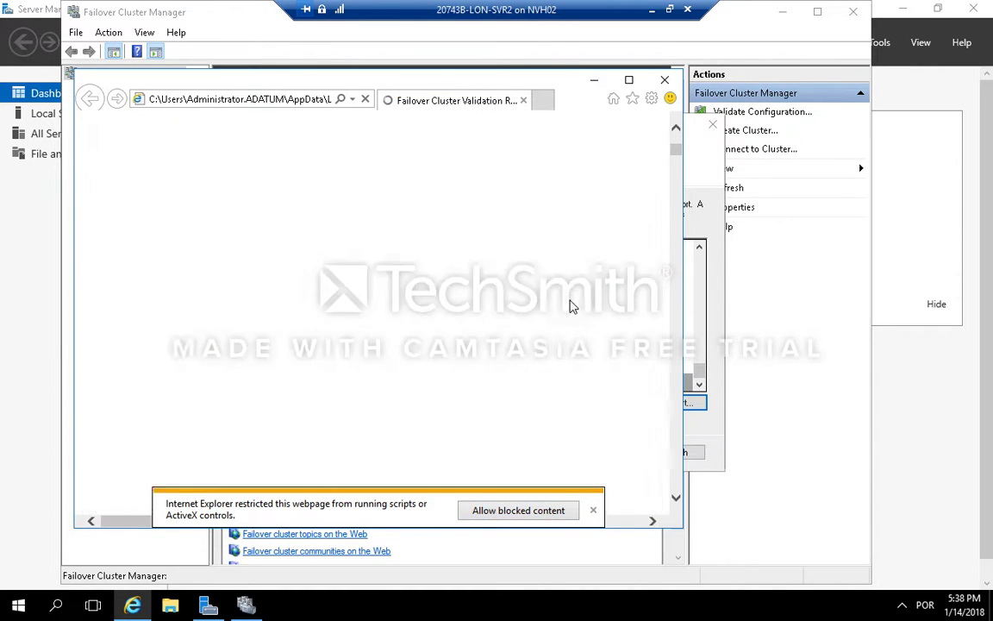
scroll(535, 370, "down", 3)
scroll(536, 366, "down", 3)
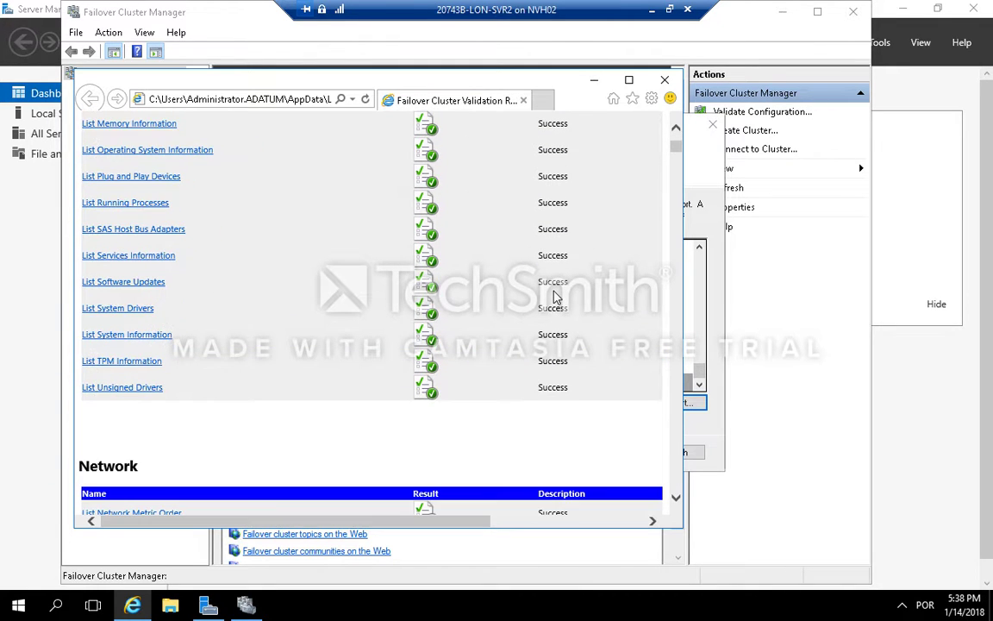
scroll(555, 295, "up", 1)
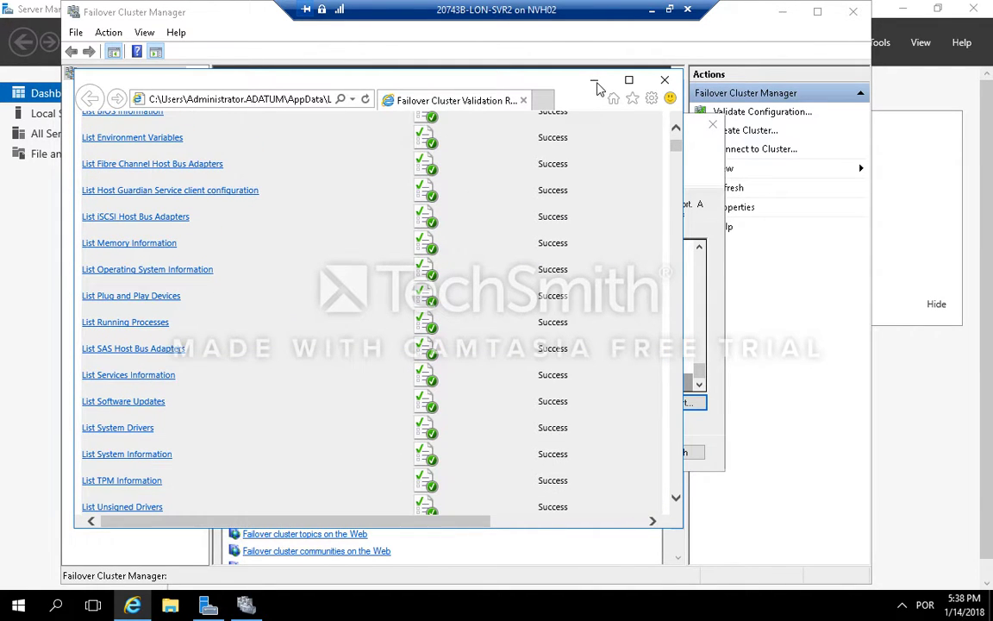
left_click(594, 82)
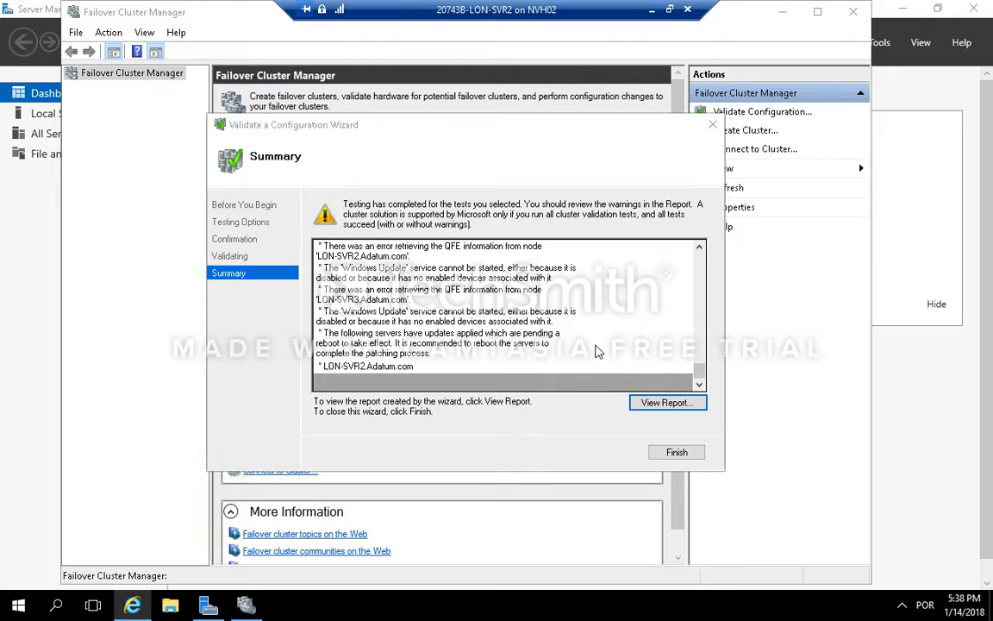
Step: Finish the validation wizard and name the cluster Cluster1
left_click(675, 453)
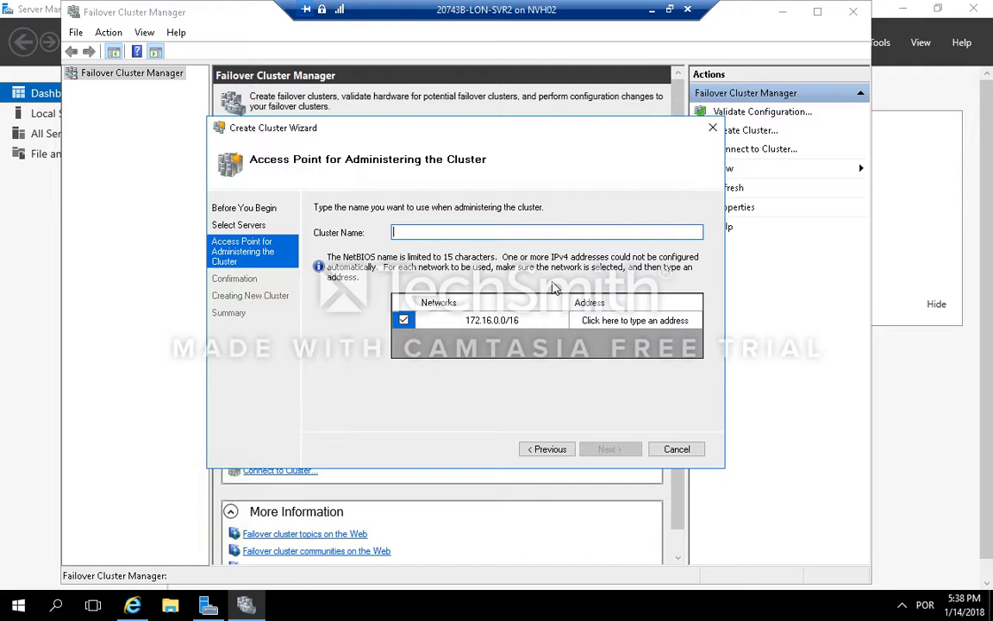
type("Cluster1")
Step: Set the cluster's IP address to 172.16.0.125 on the 172.16.0.0/16 network and continue
left_click(544, 322)
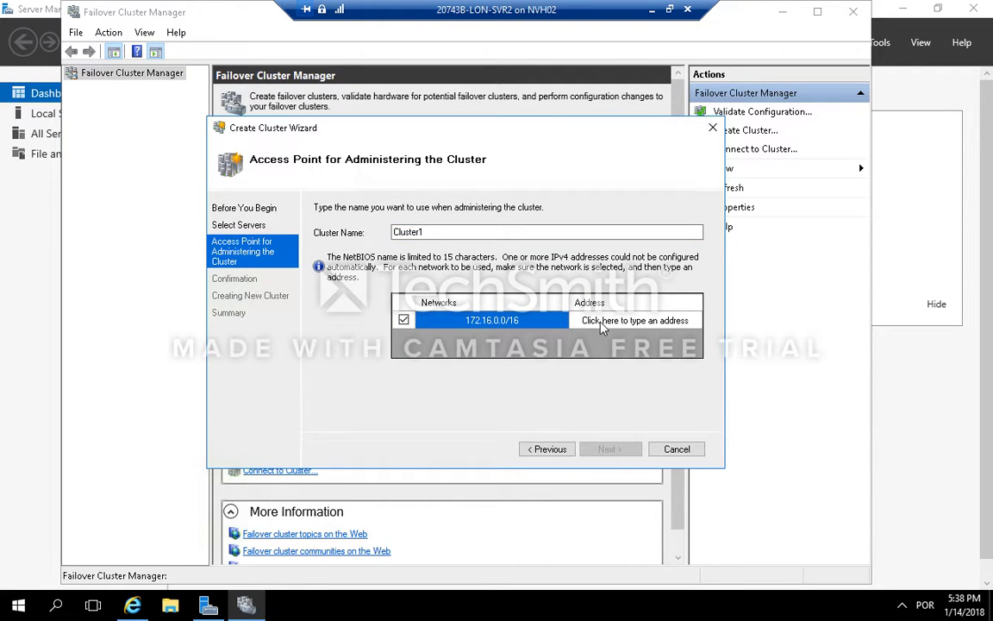
left_click(632, 321)
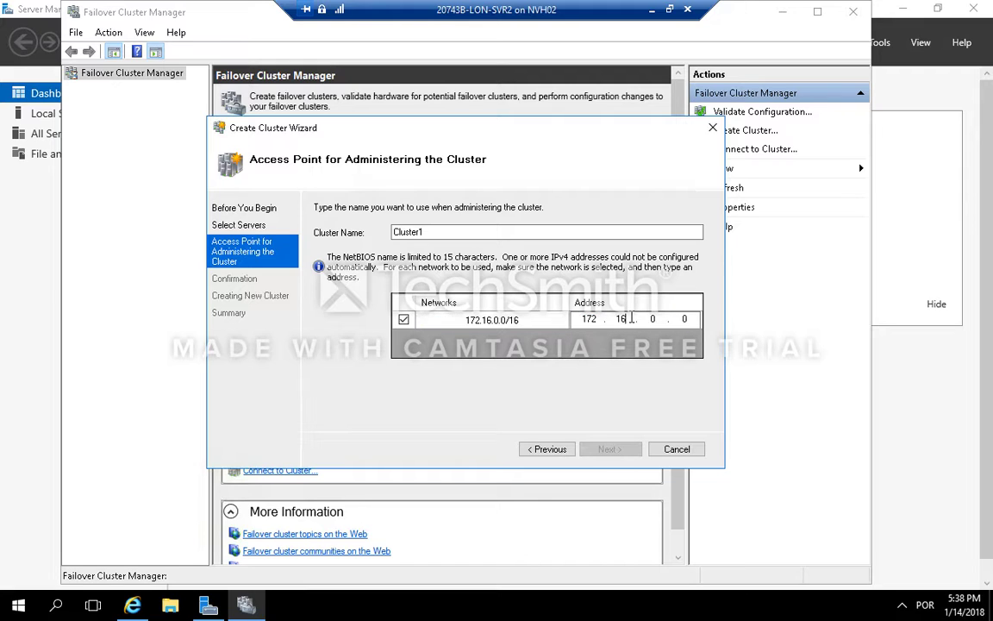
left_click(660, 321)
double_click(683, 320)
type("125")
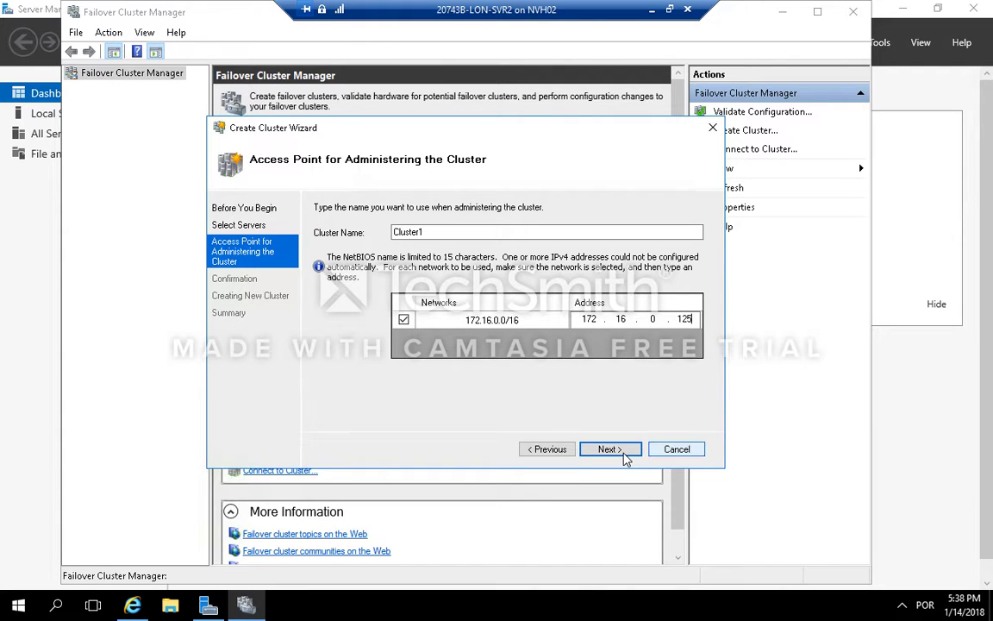
left_click(609, 449)
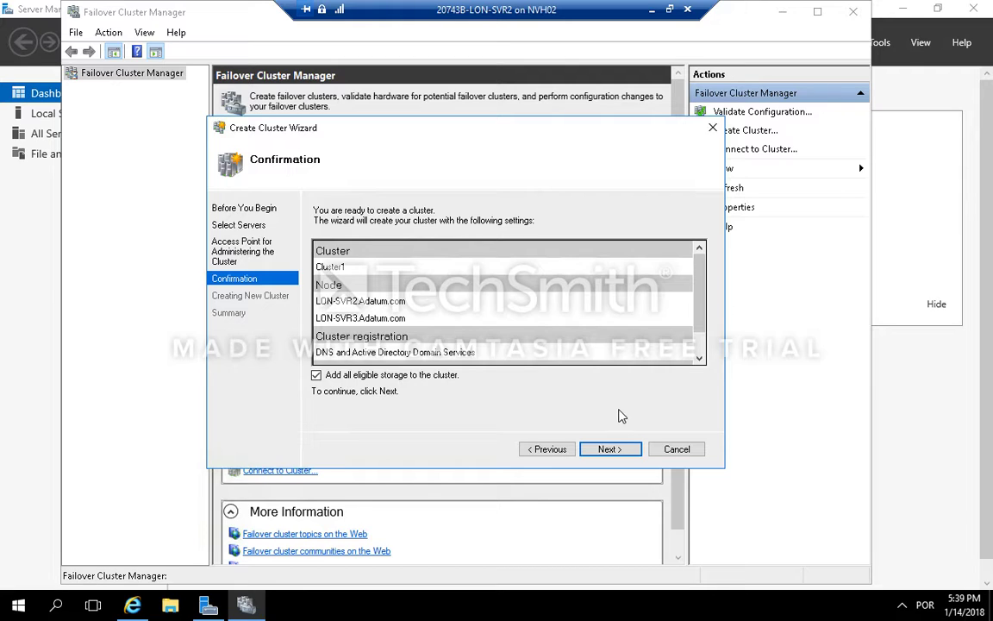
Step: Confirm the settings with all eligible storage added and create the cluster
left_click(613, 450)
left_click(609, 450)
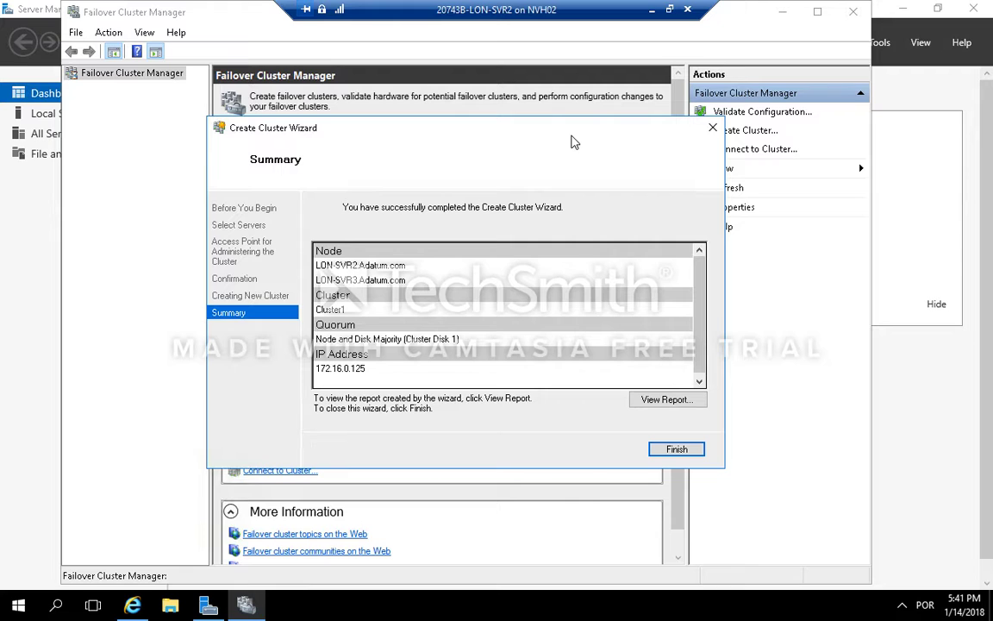
Step: Review the validation report again from the top, close it, and finish the Create Cluster Wizard
left_click_drag(572, 135, 541, 96)
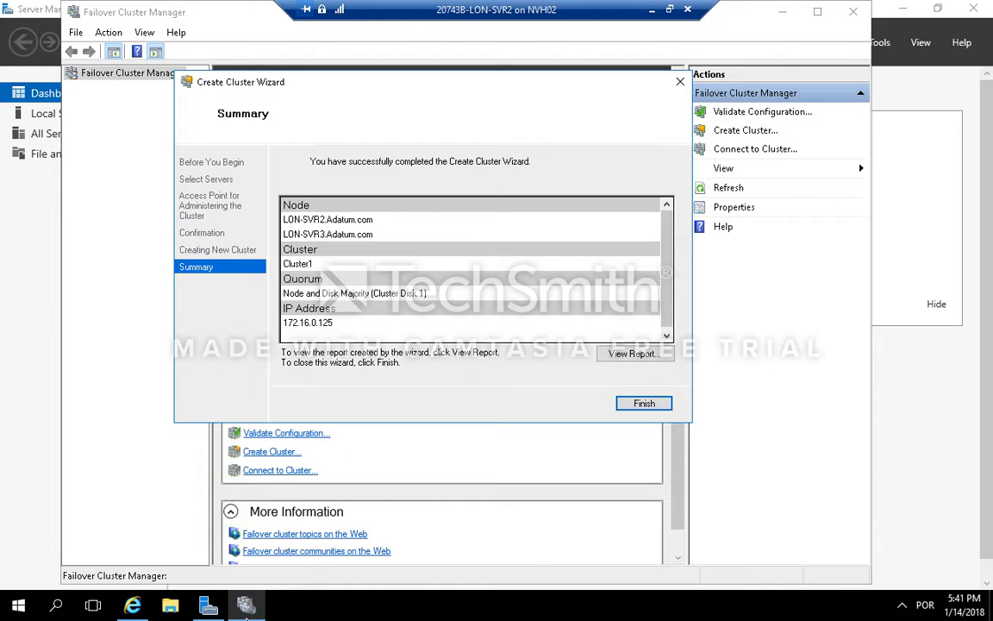
left_click(135, 608)
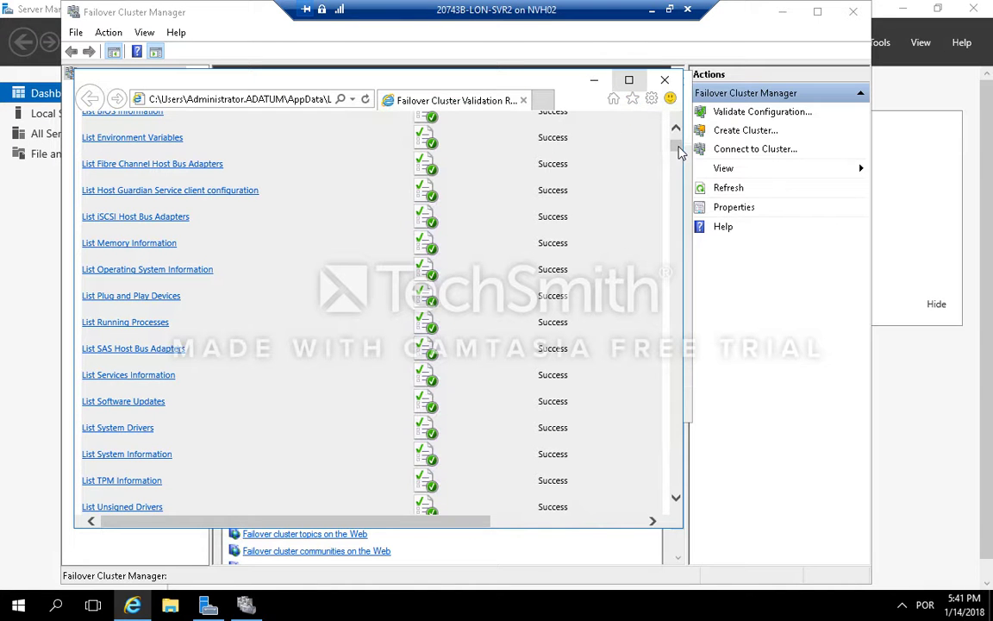
left_click_drag(681, 210, 673, 306)
left_click_drag(675, 311, 673, 130)
scroll(675, 468, "up", 5)
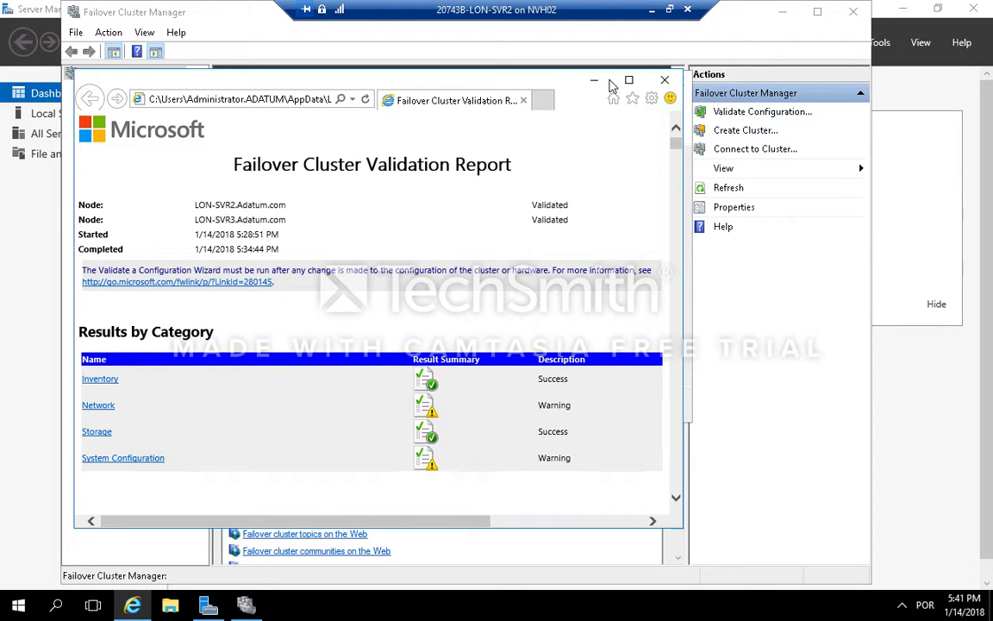
left_click(660, 82)
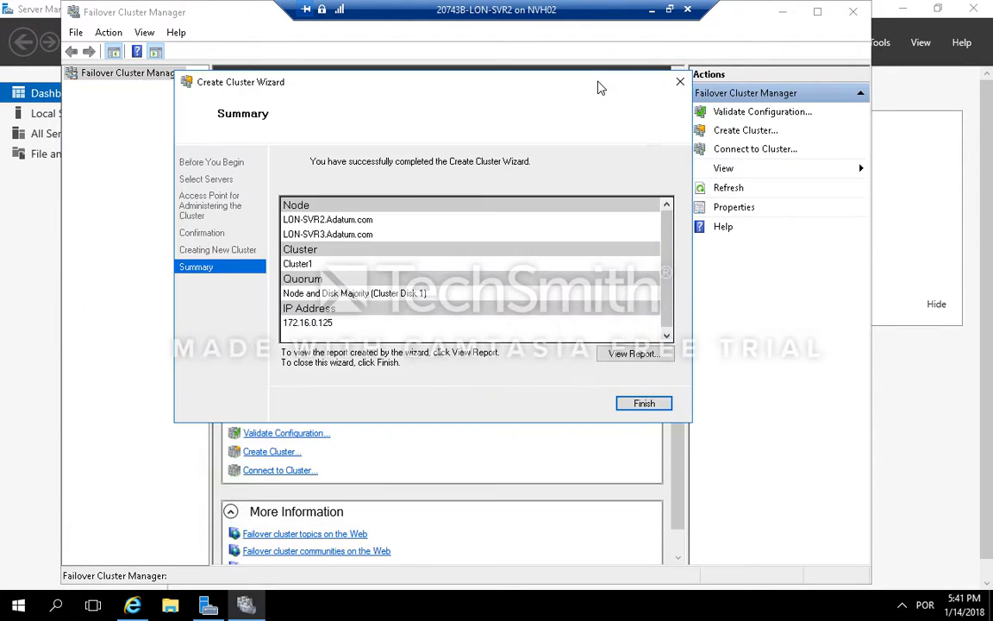
left_click(649, 404)
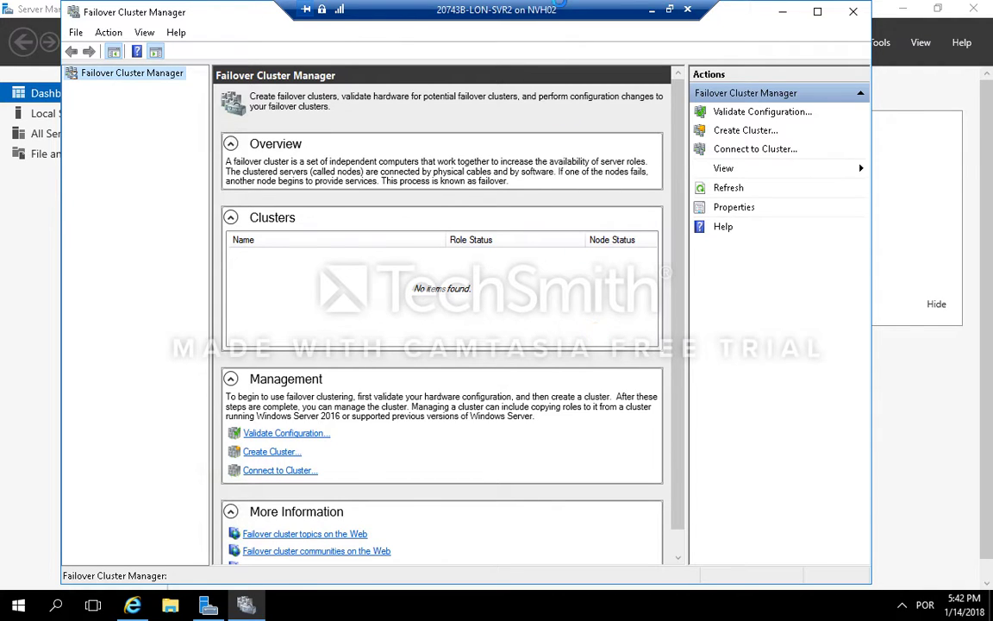
mouse_move(509, 4)
left_click(559, 9)
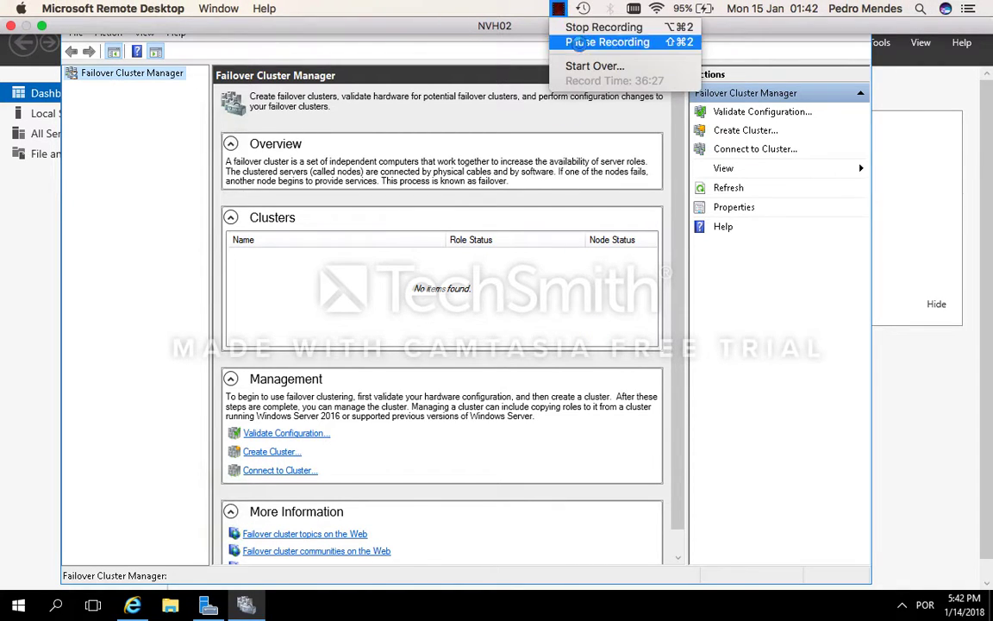
left_click(607, 41)
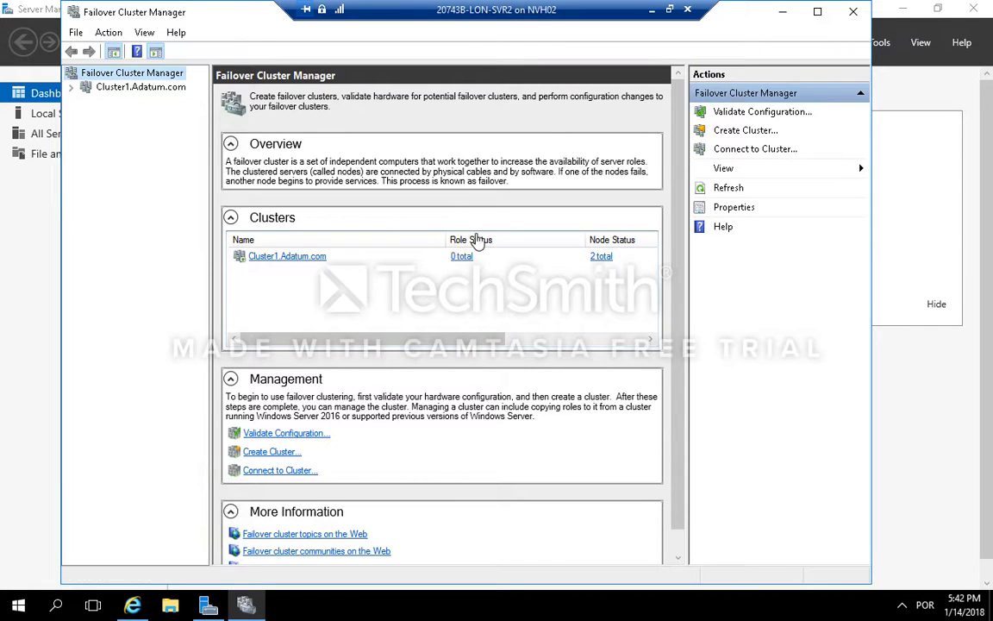
Step: Open Cluster1 and examine its roles, nodes and storage disks
left_click(602, 257)
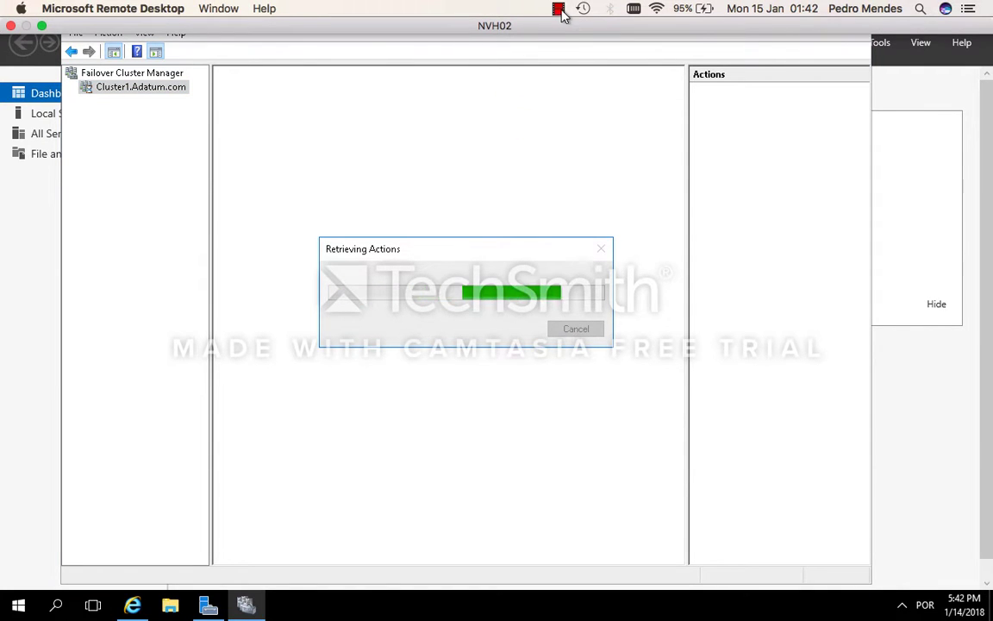
left_click(560, 10)
left_click(604, 42)
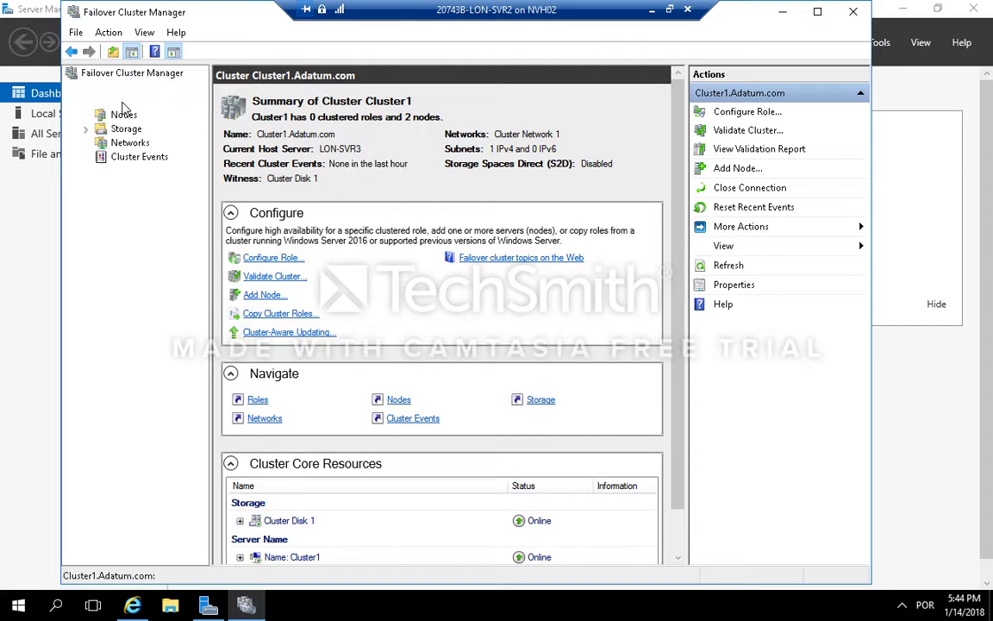
left_click(122, 102)
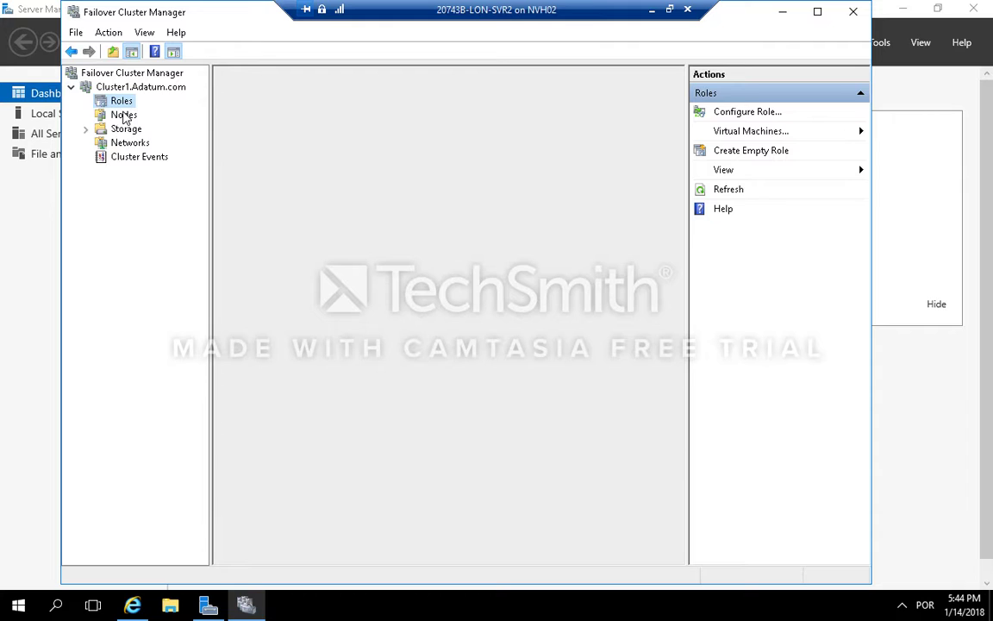
left_click(123, 114)
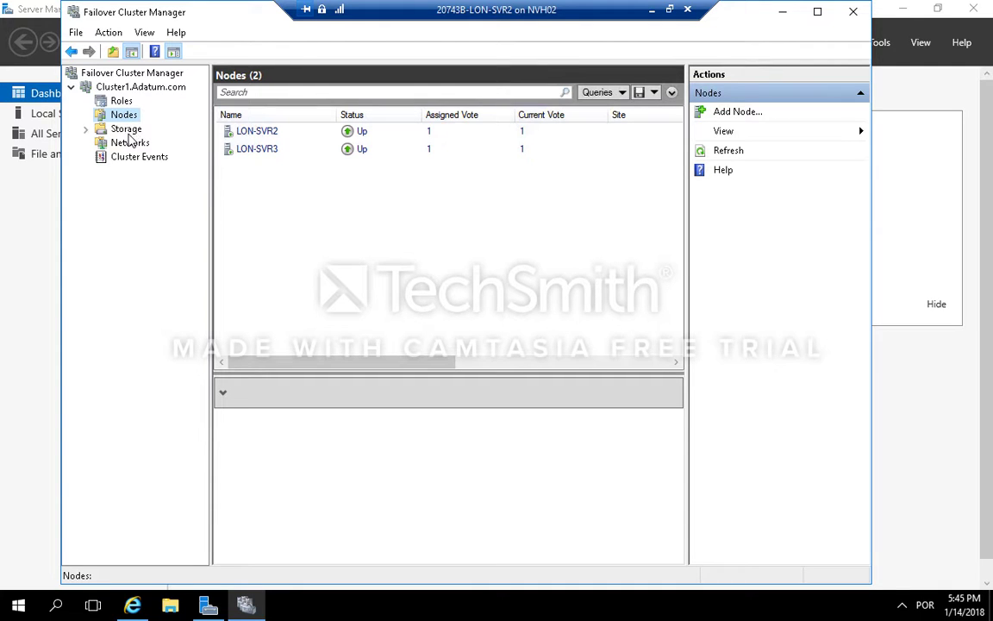
left_click(86, 129)
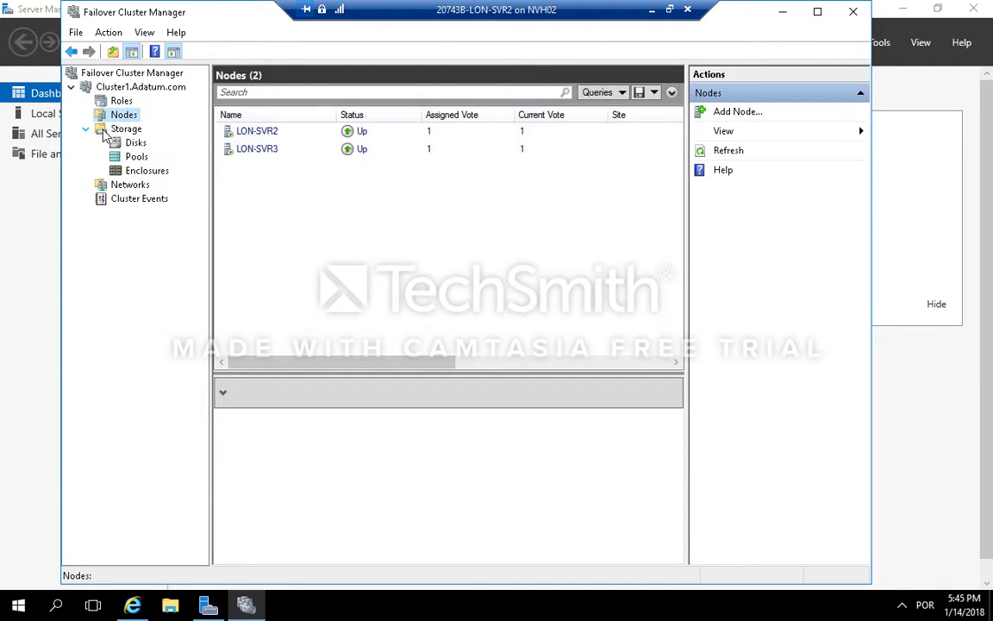
left_click(134, 143)
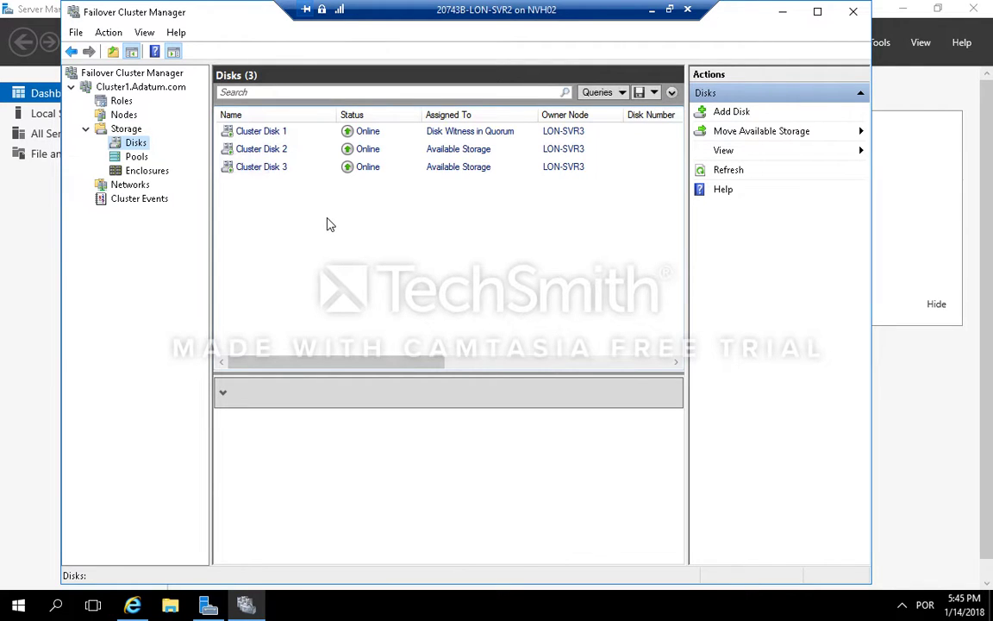
left_click(570, 147)
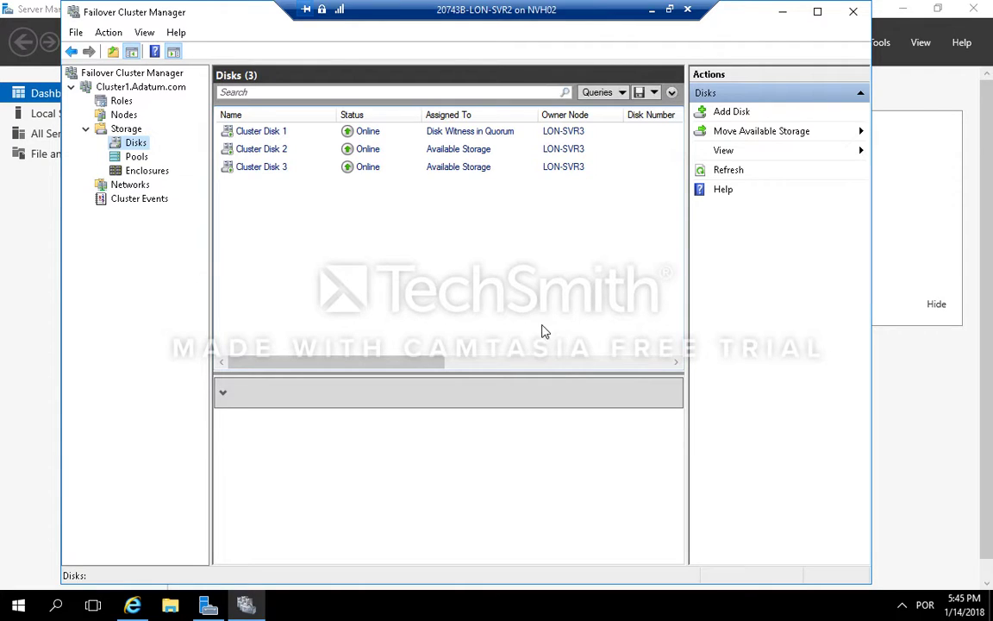
left_click(122, 101)
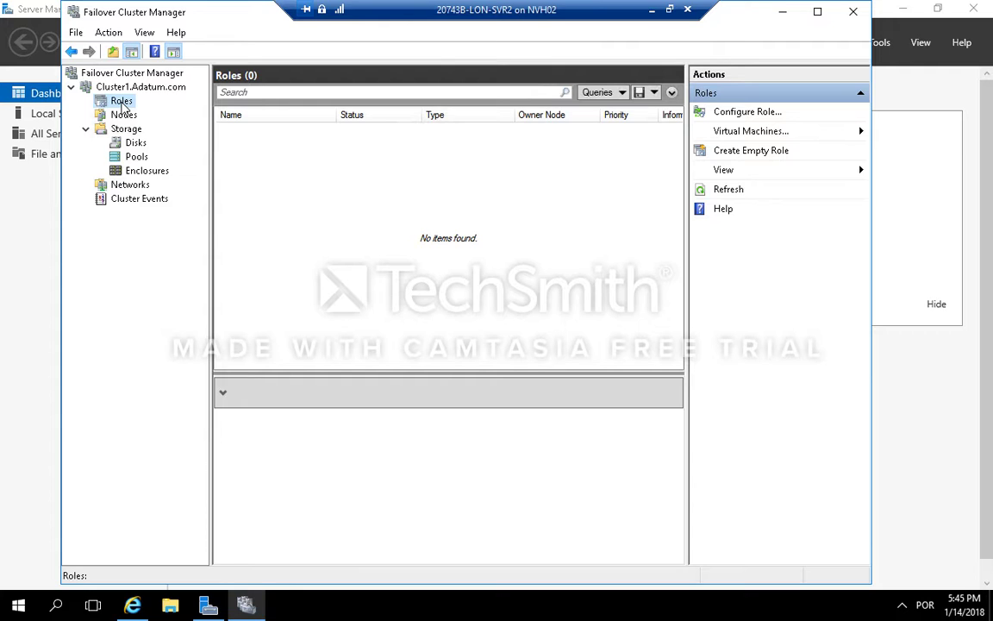
Step: Start configuring a clustered role and select the File Server role
right_click(123, 104)
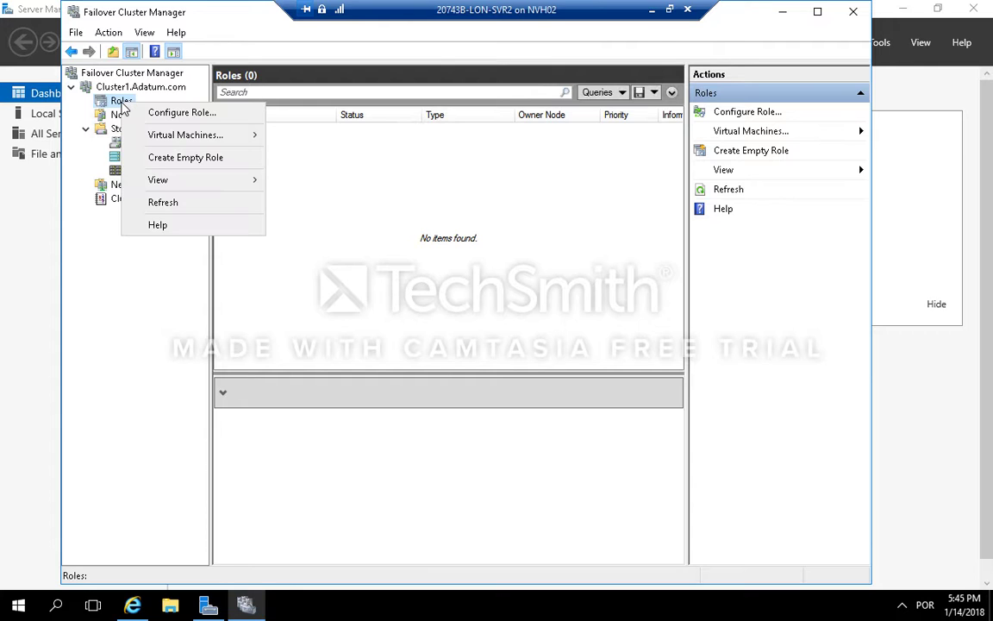
left_click(188, 119)
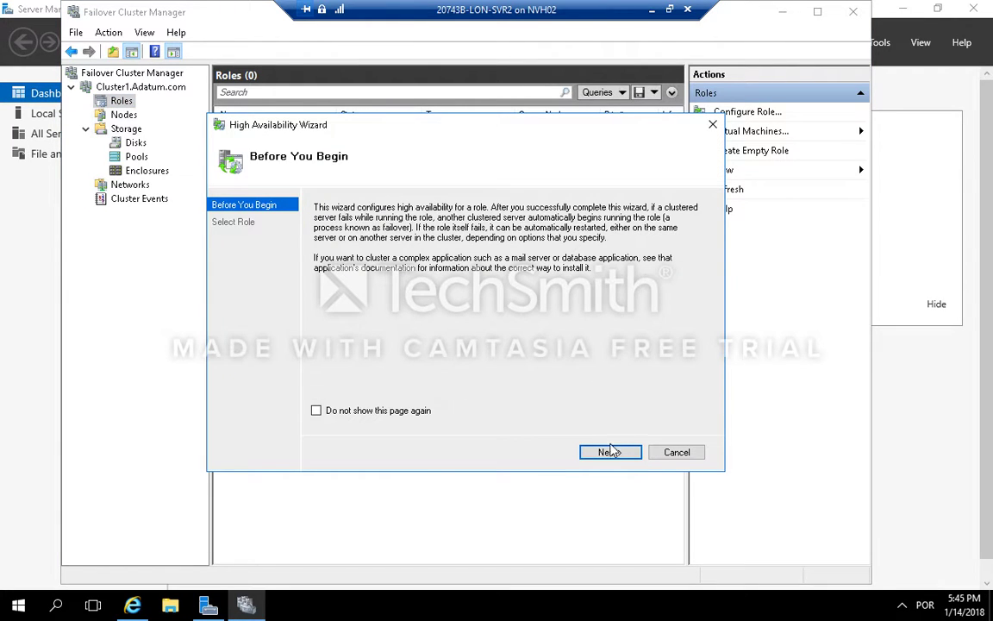
left_click(610, 453)
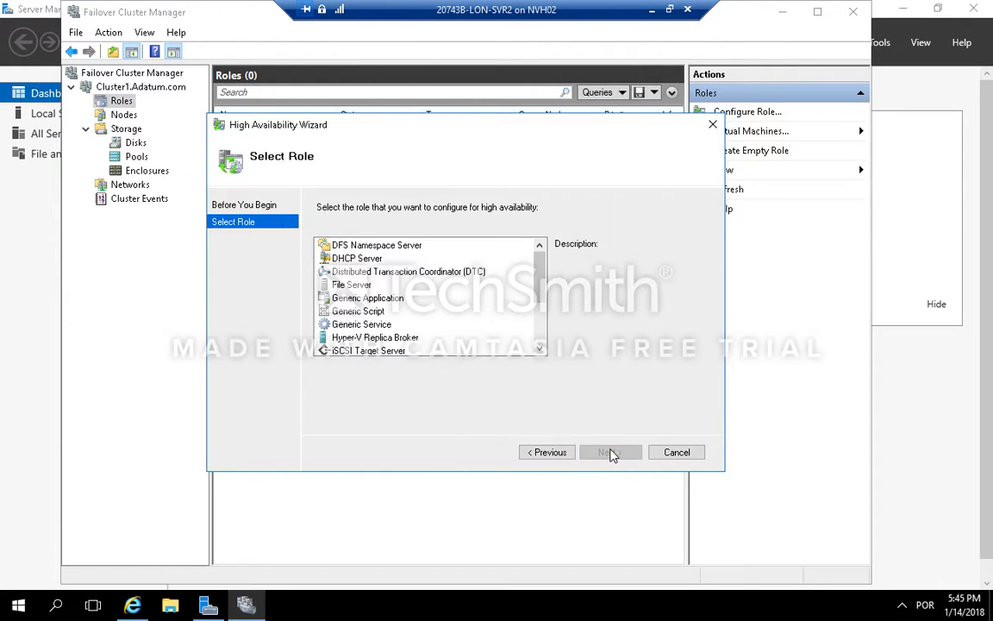
left_click(353, 284)
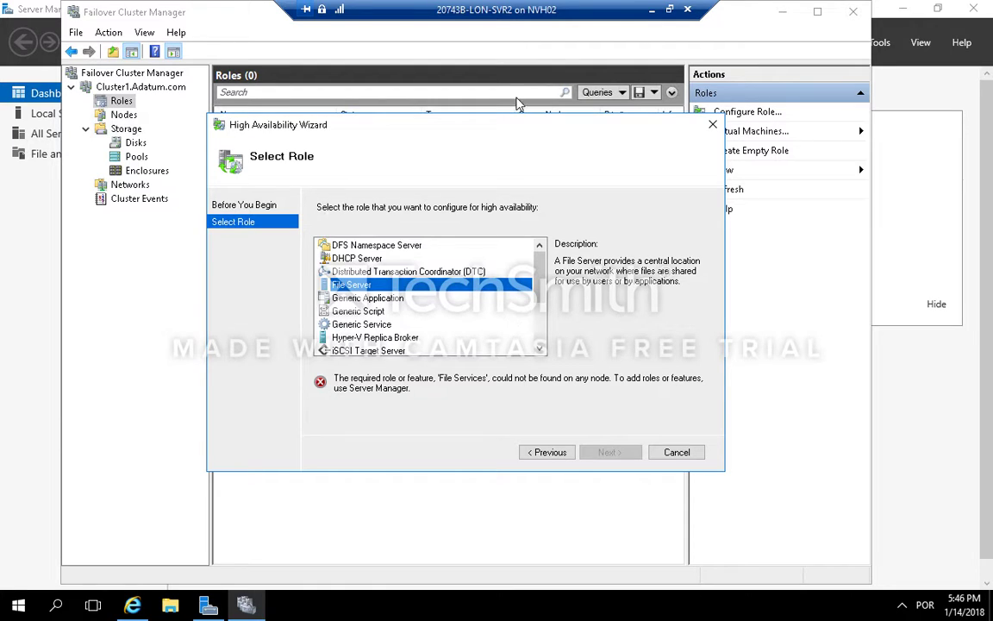
mouse_move(504, 6)
left_click(558, 8)
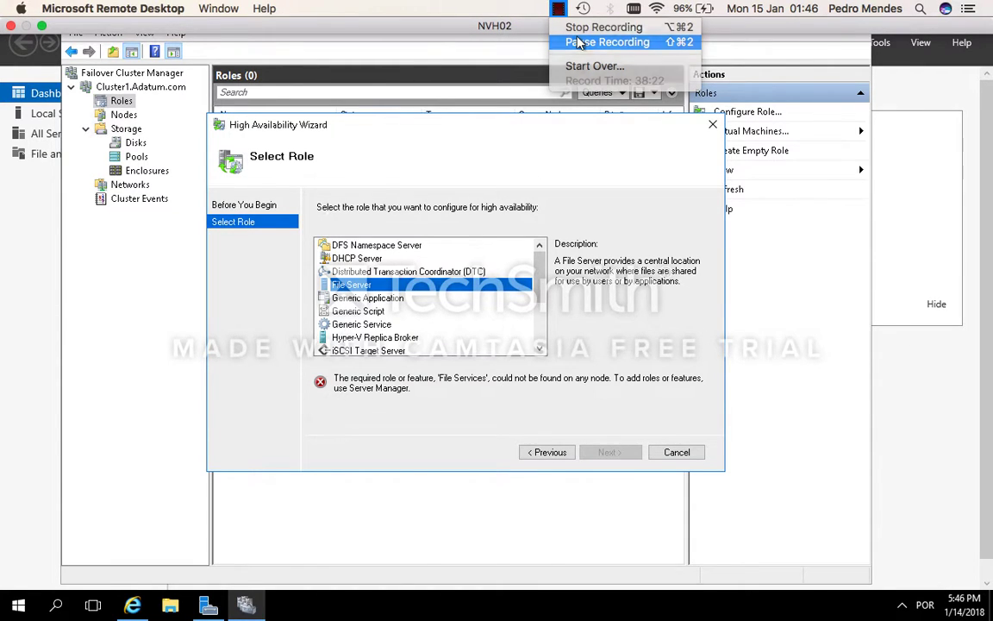
left_click(580, 42)
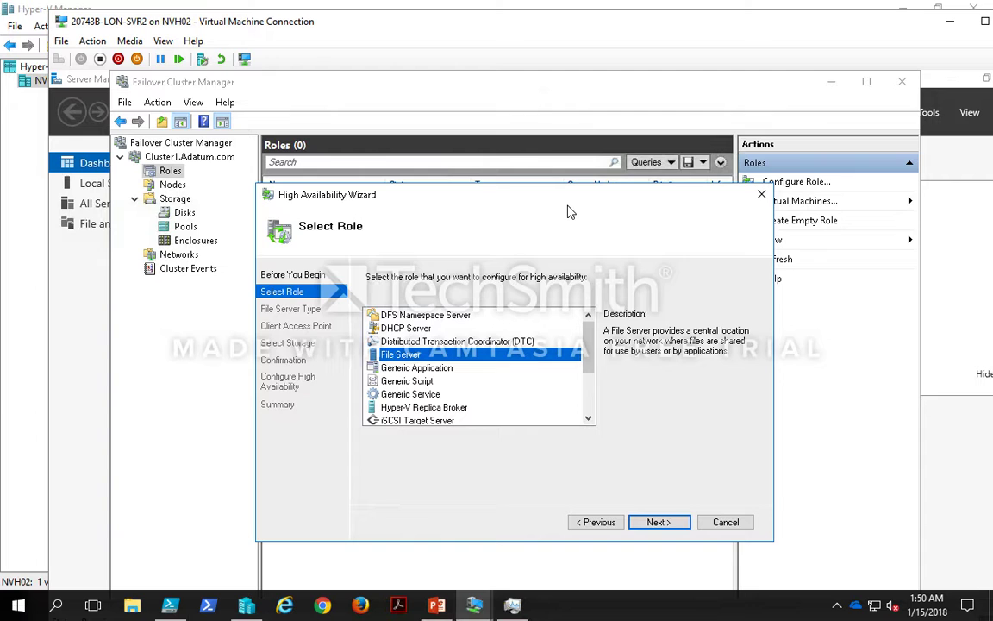
left_click_drag(568, 212, 553, 193)
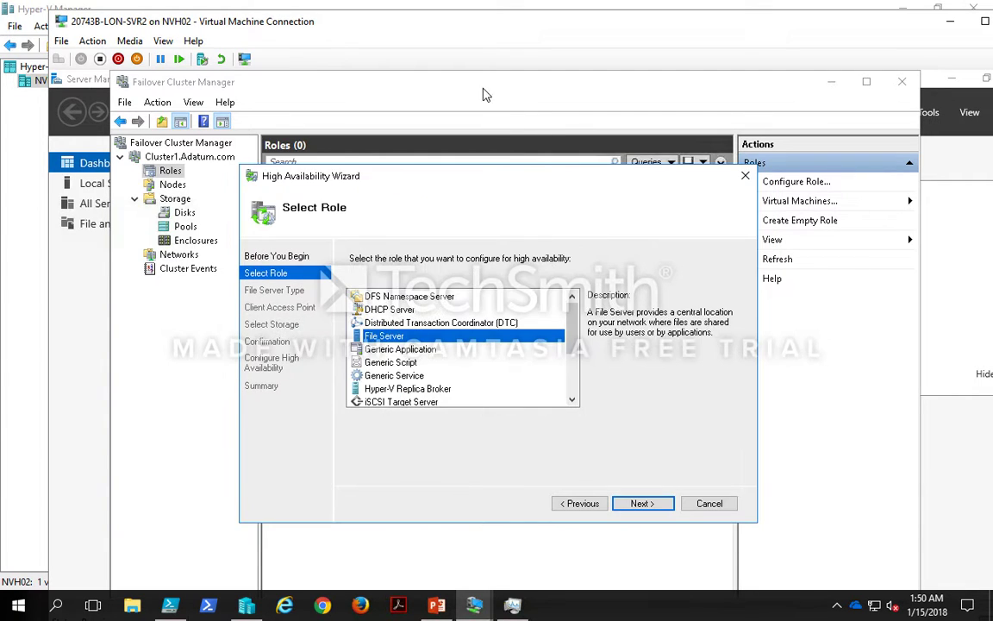
double_click(471, 30)
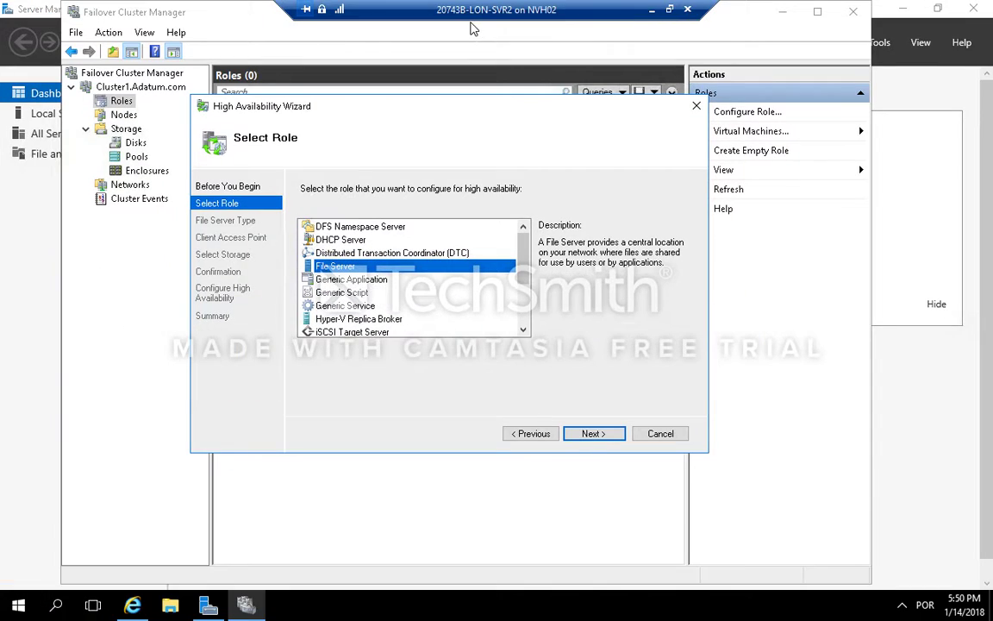
Step: Choose File Server for general use and name the client access point AdatumFS
left_click(593, 433)
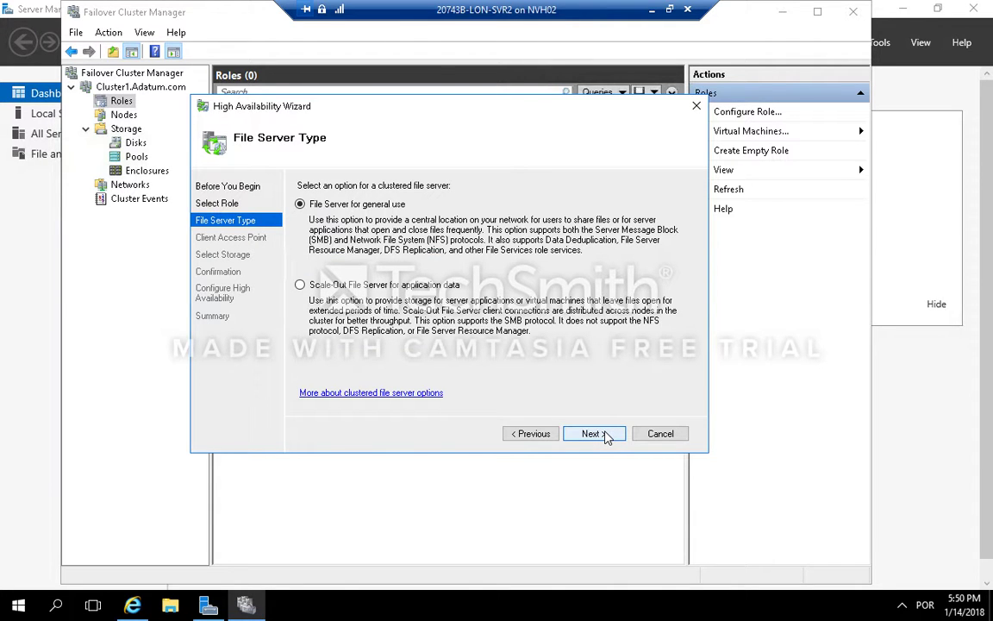
left_click(606, 436)
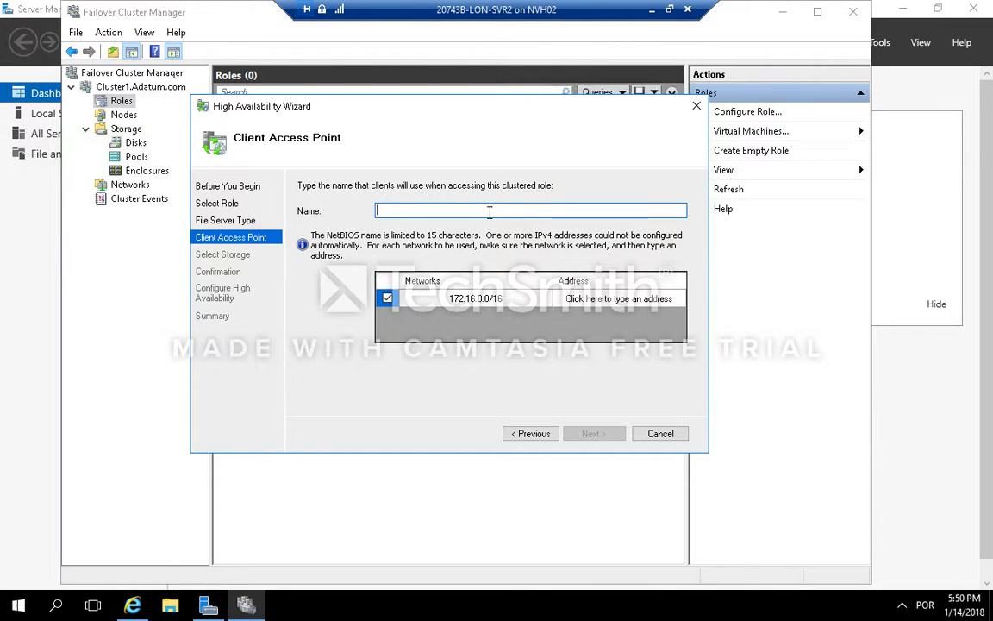
type("AdatumFS")
Step: Set the client access point address on 172.16.0.0/16 to 172.16.0.130 and continue
left_click(607, 298)
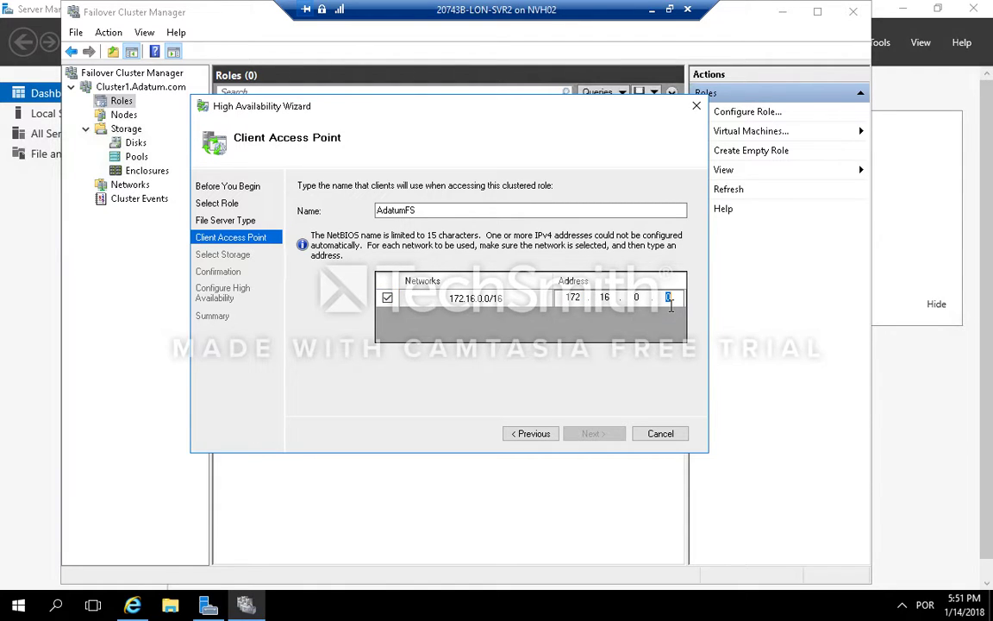
type("130")
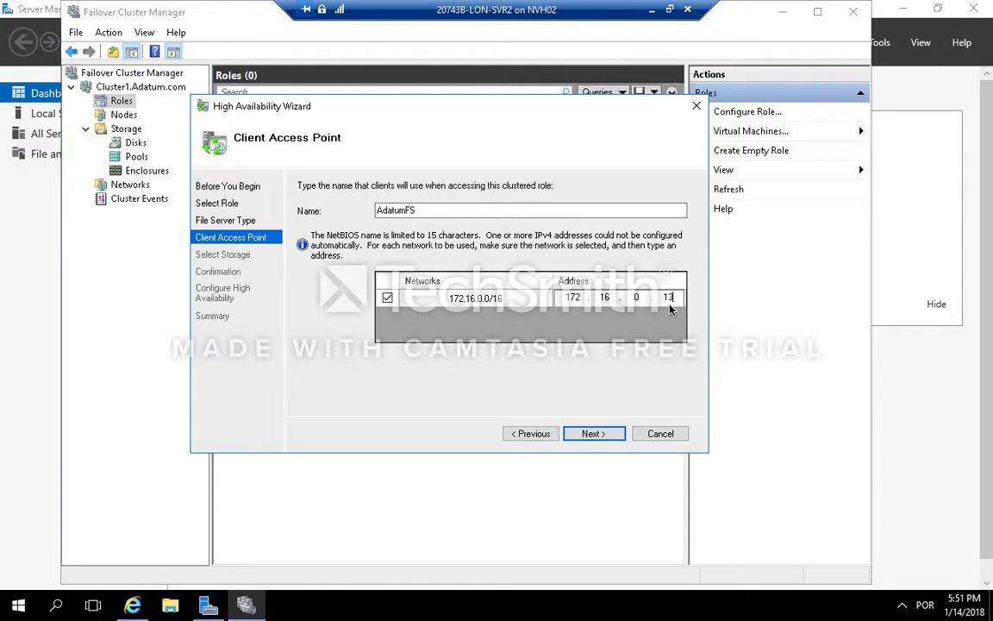
left_click(590, 434)
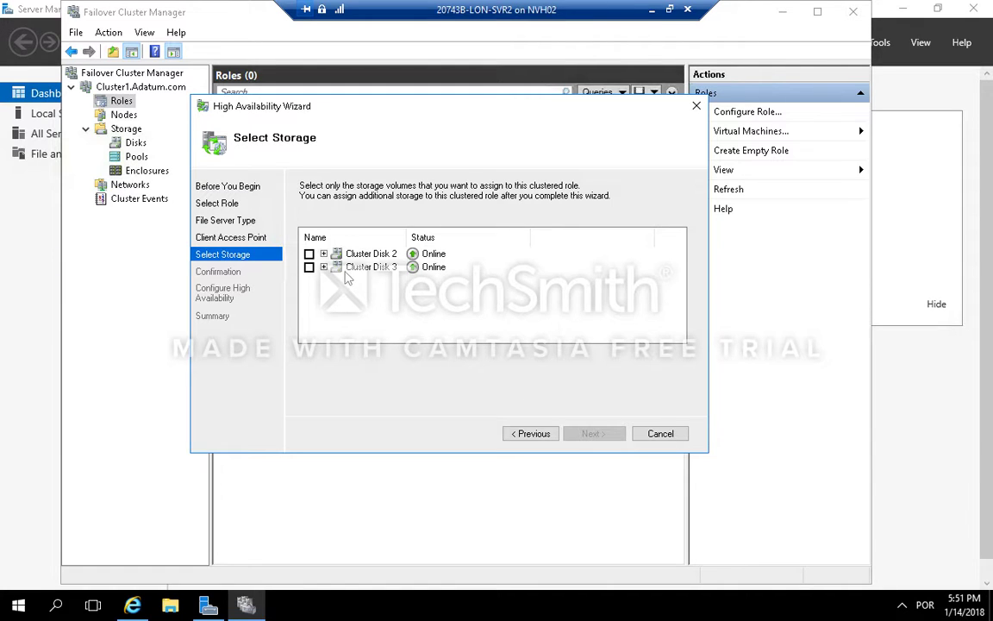
Step: Assign Cluster Disk 2 to the role, confirm the settings and finish the wizard
left_click(323, 253)
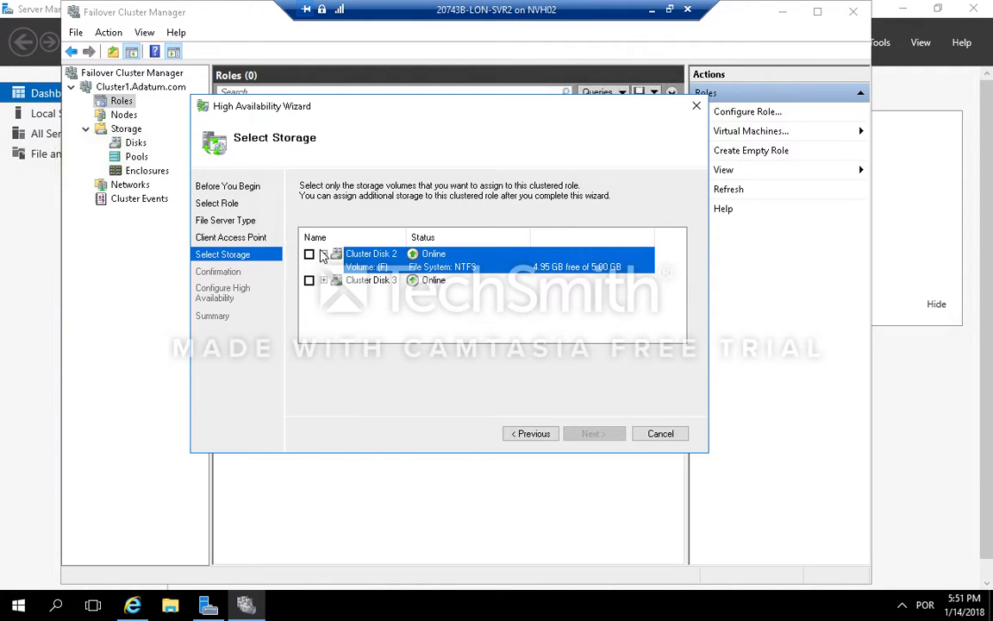
left_click(309, 253)
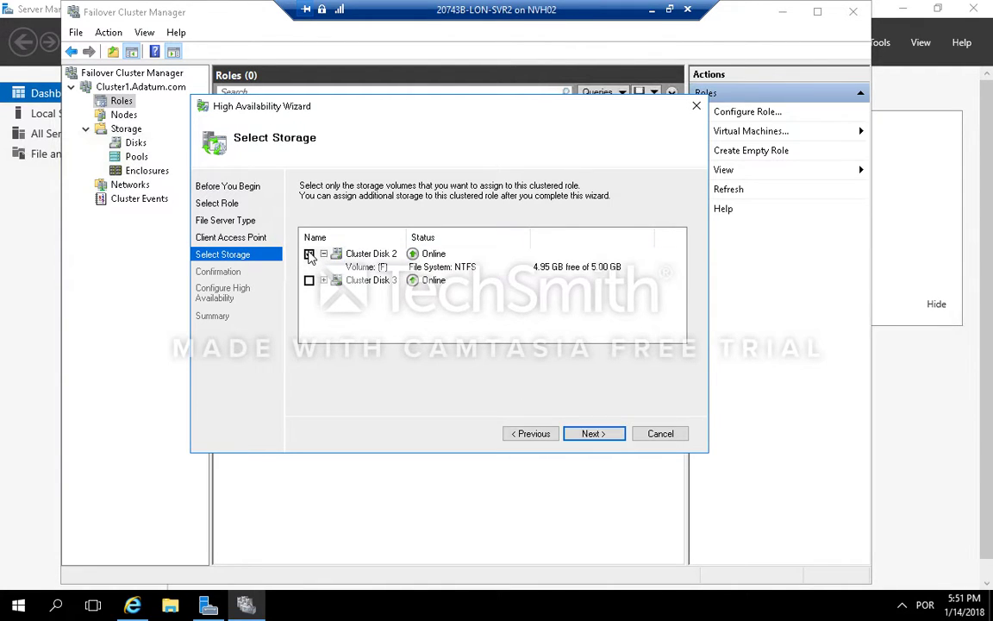
left_click(593, 433)
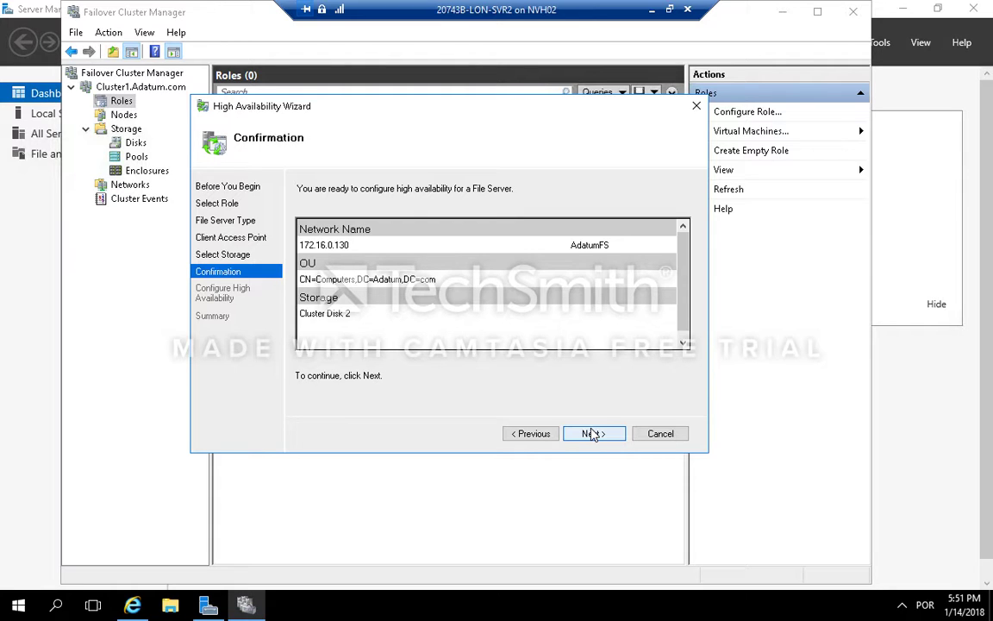
left_click(593, 434)
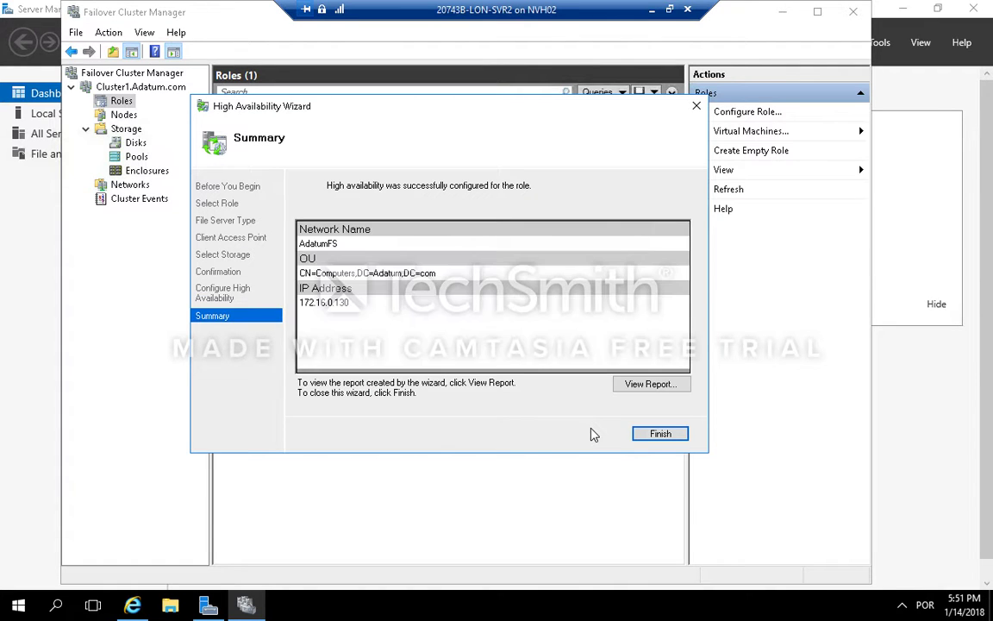
left_click(661, 434)
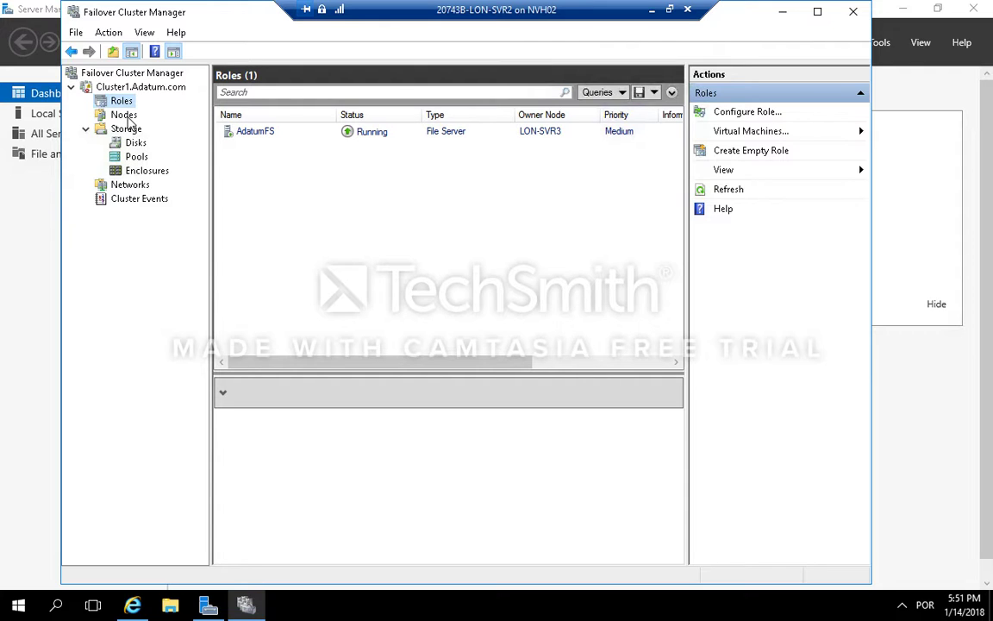
Step: Try to add a file share to the AdatumFS role
left_click(269, 138)
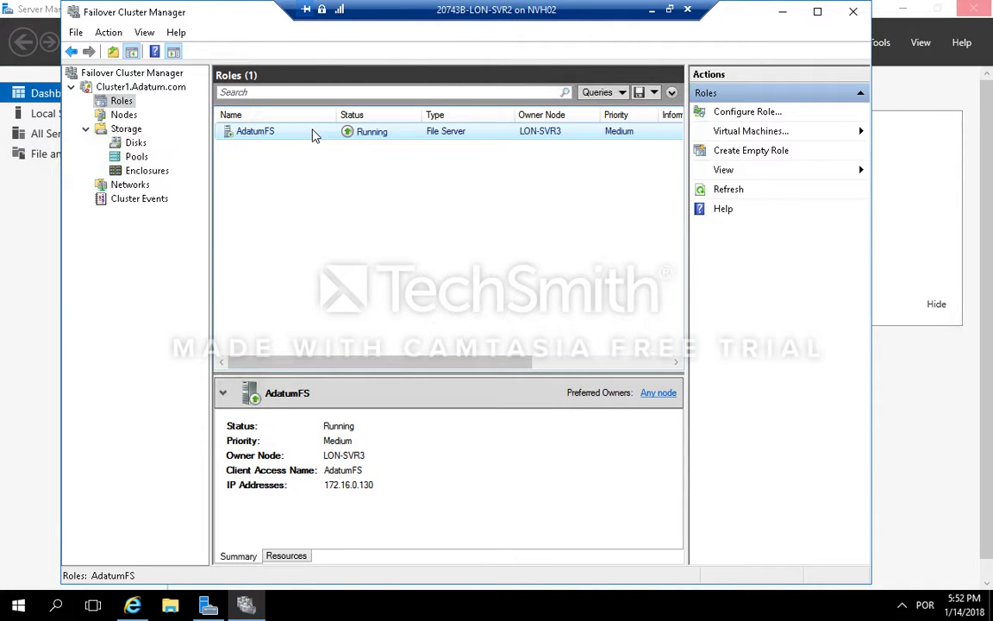
right_click(267, 135)
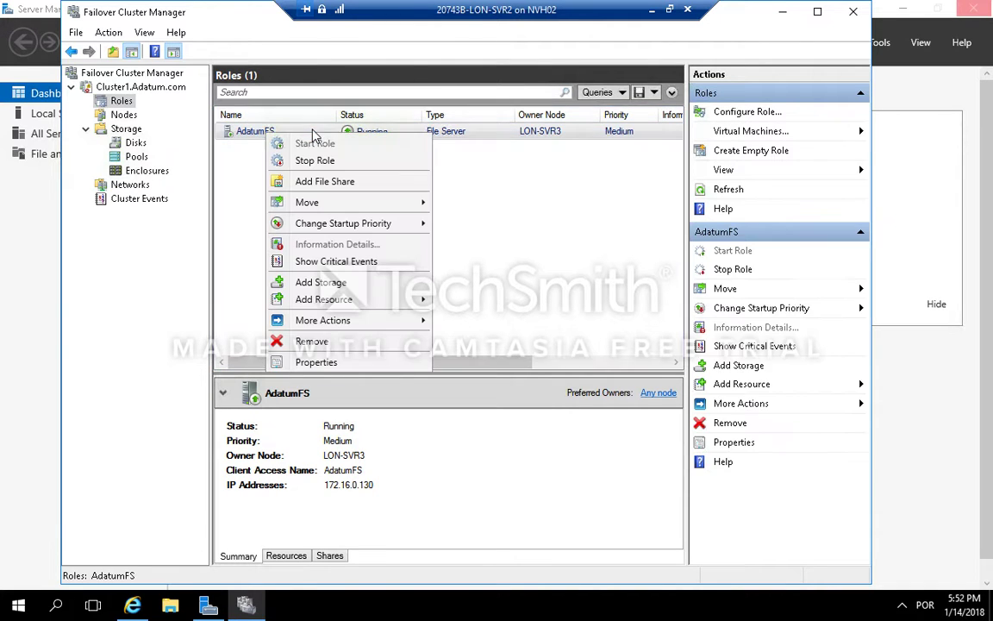
left_click(326, 182)
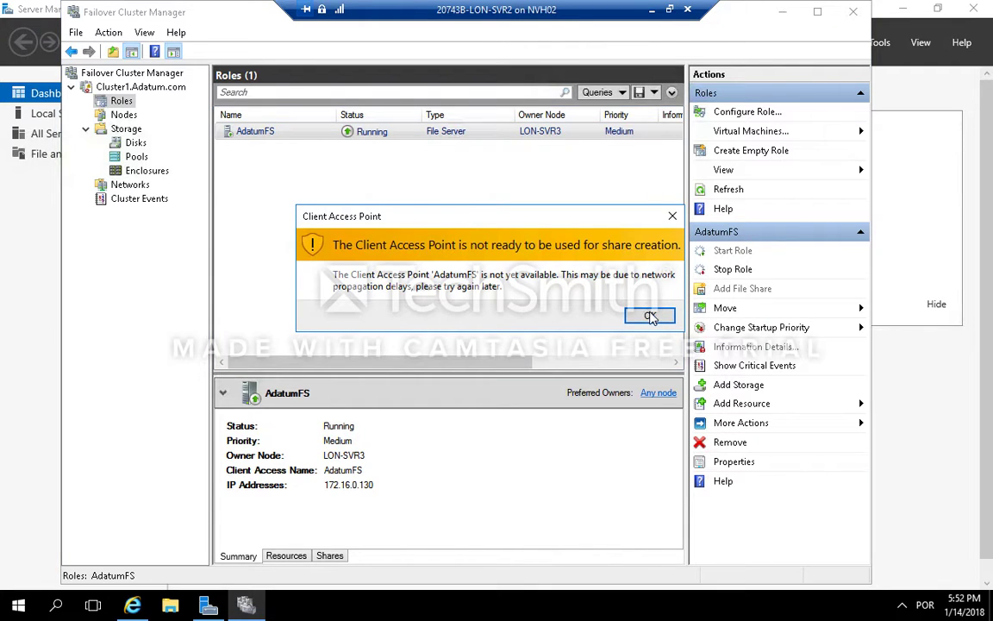
left_click(651, 318)
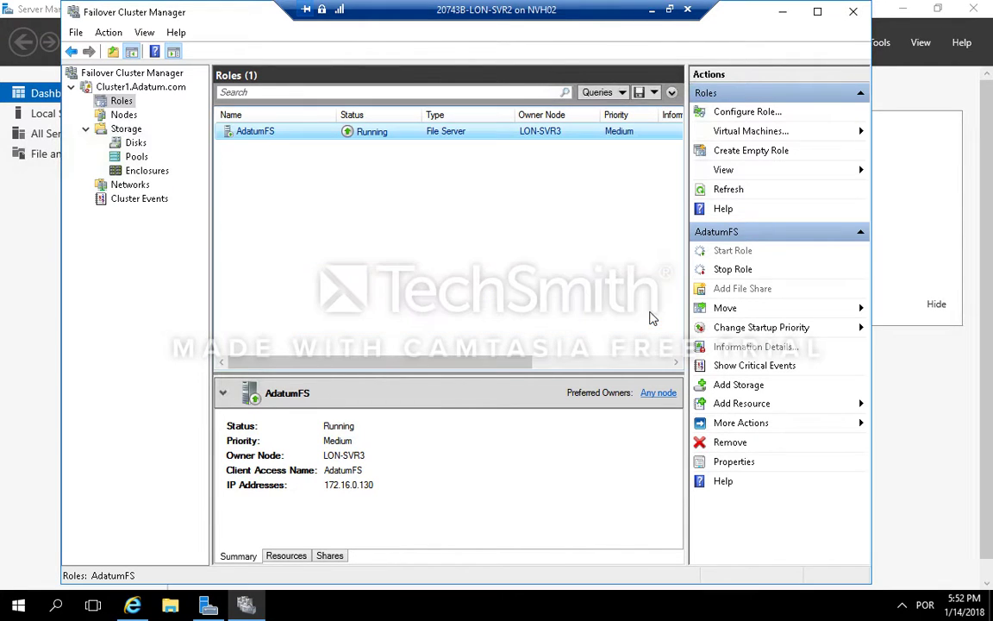
left_click(558, 9)
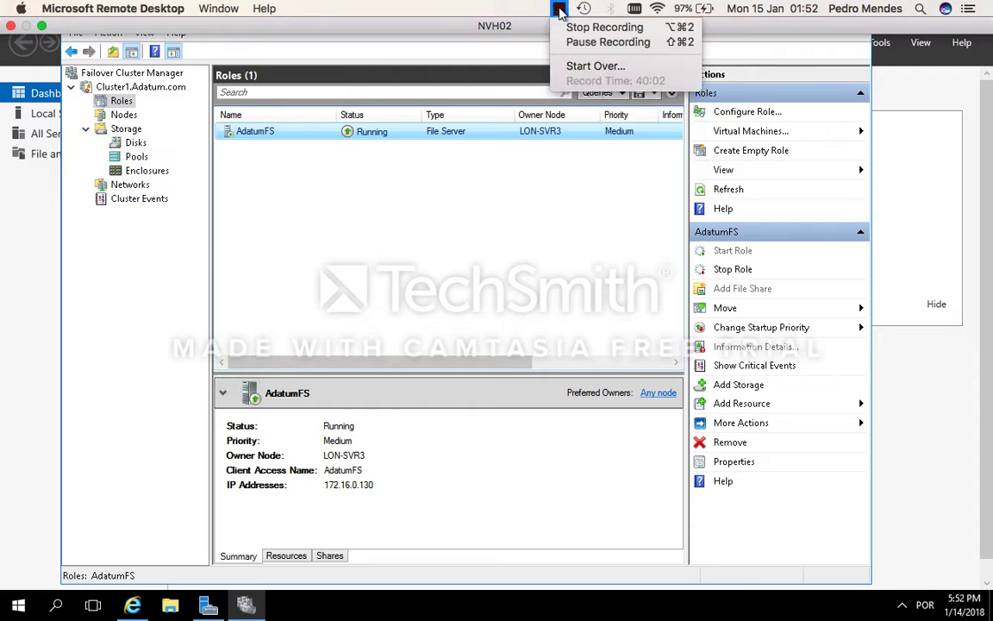
left_click(578, 43)
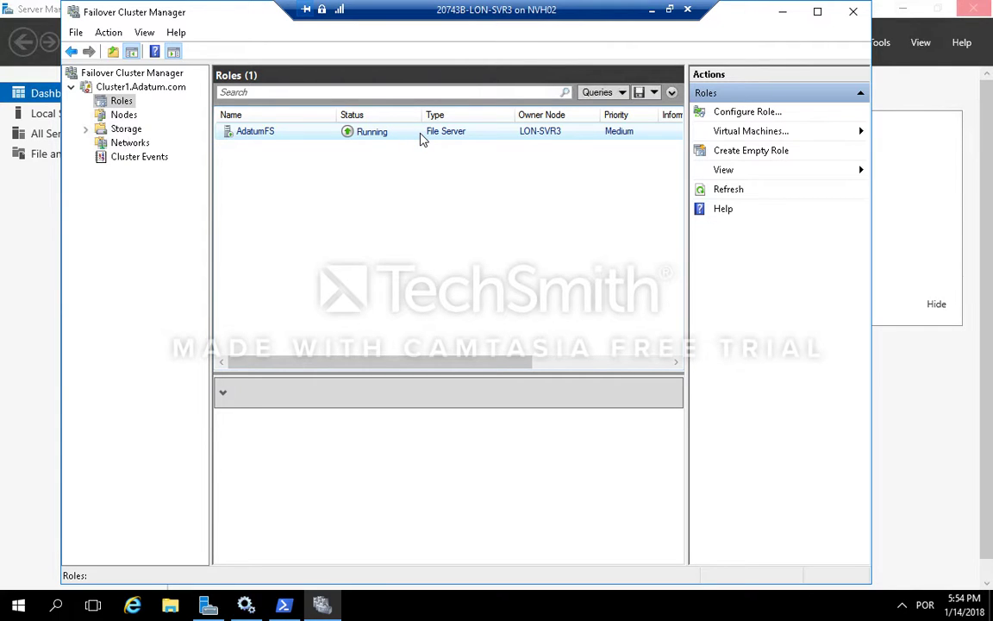
Step: Start adding a file share to the AdatumFS role
left_click(423, 138)
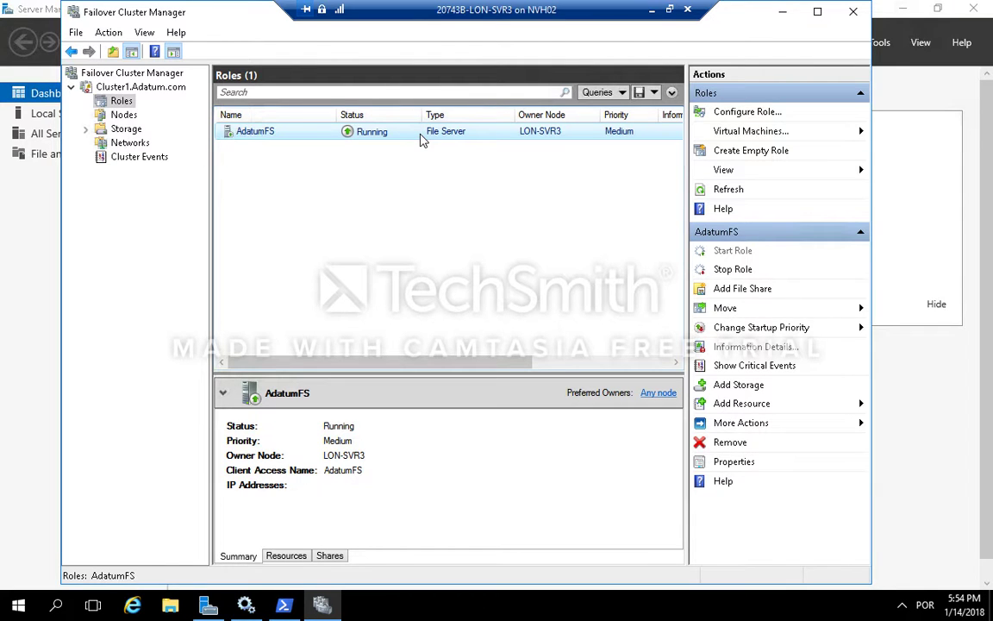
left_click(735, 292)
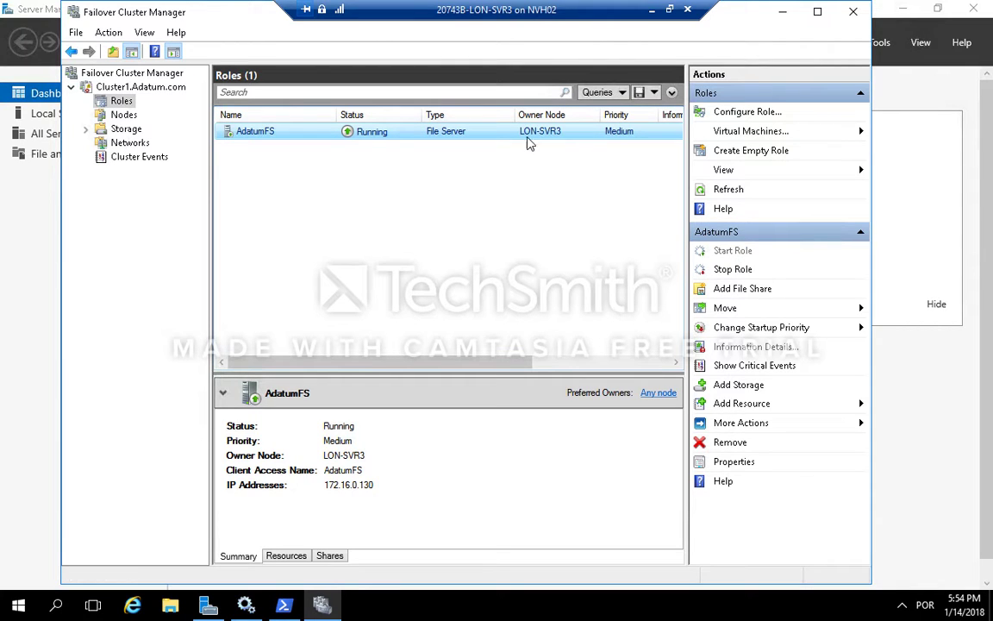
left_click(752, 293)
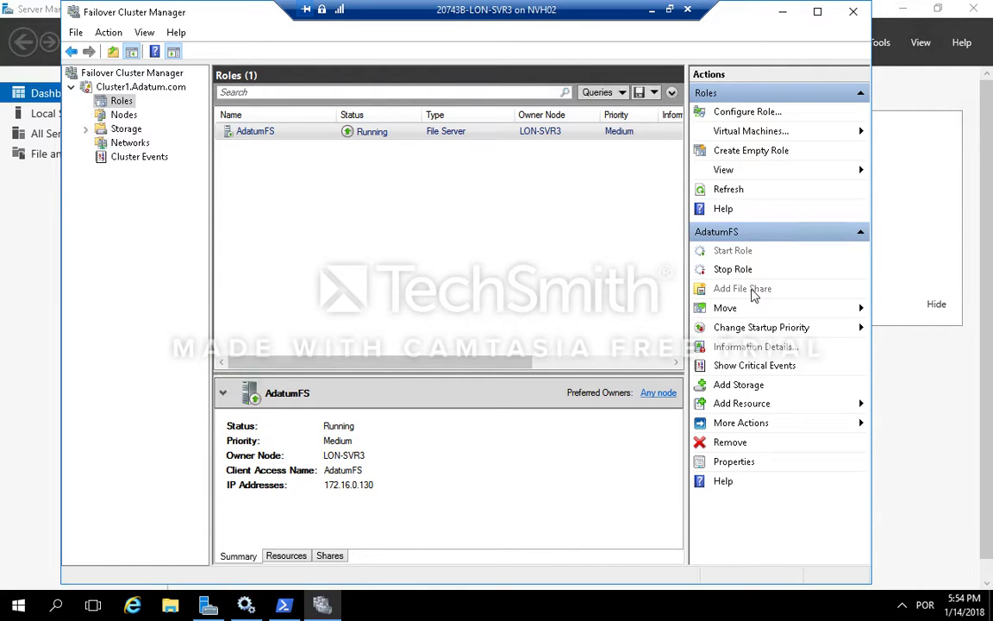
left_click(559, 9)
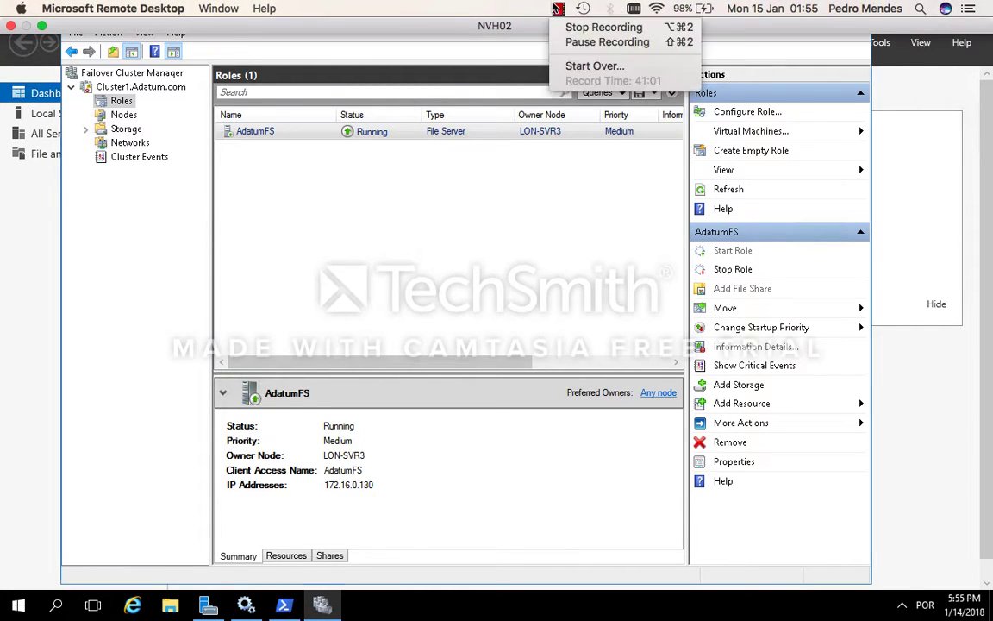
left_click(492, 13)
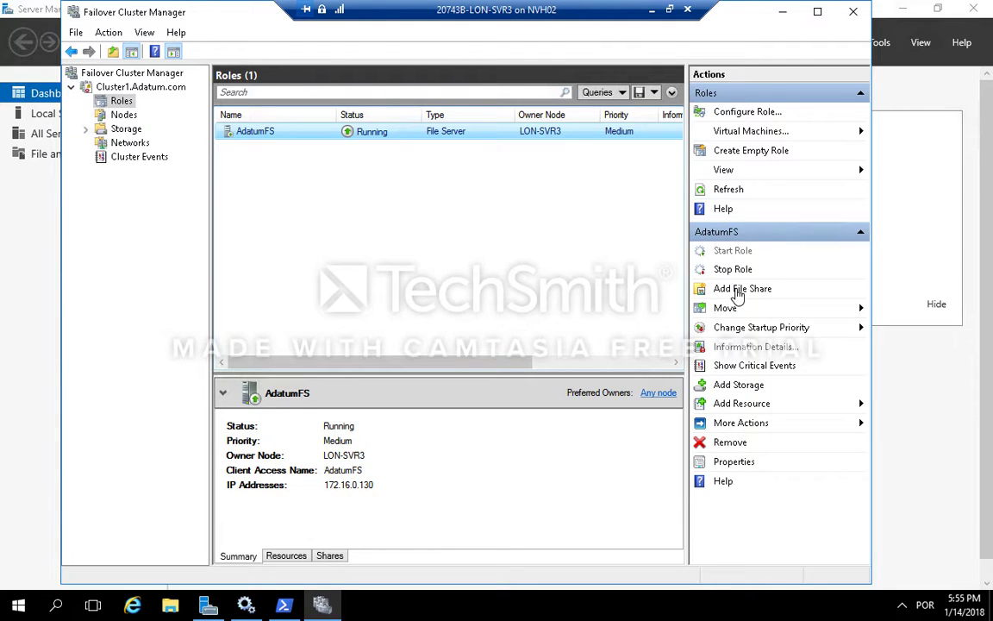
left_click(557, 9)
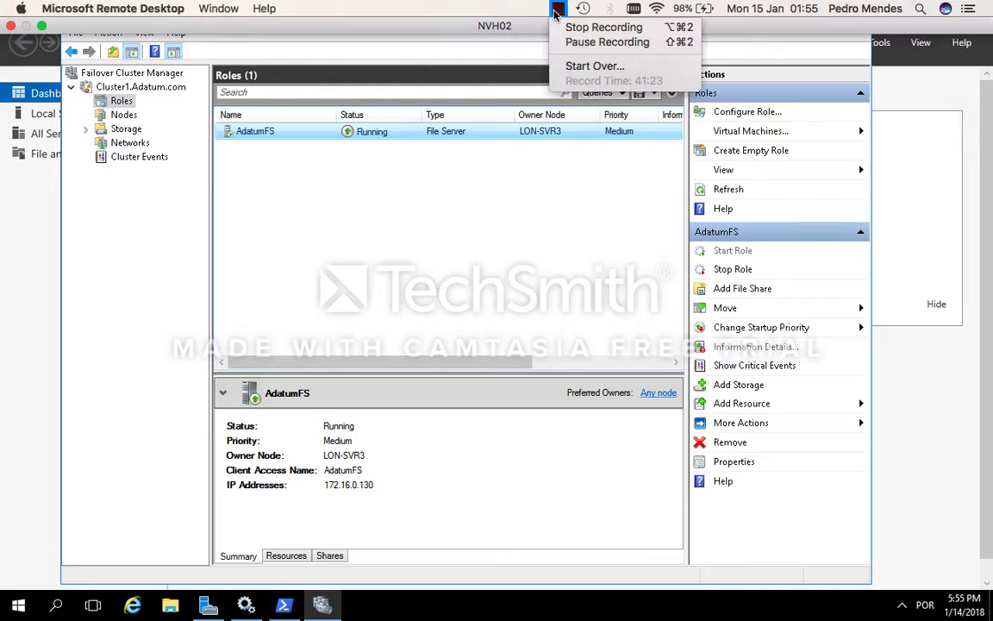
left_click(569, 41)
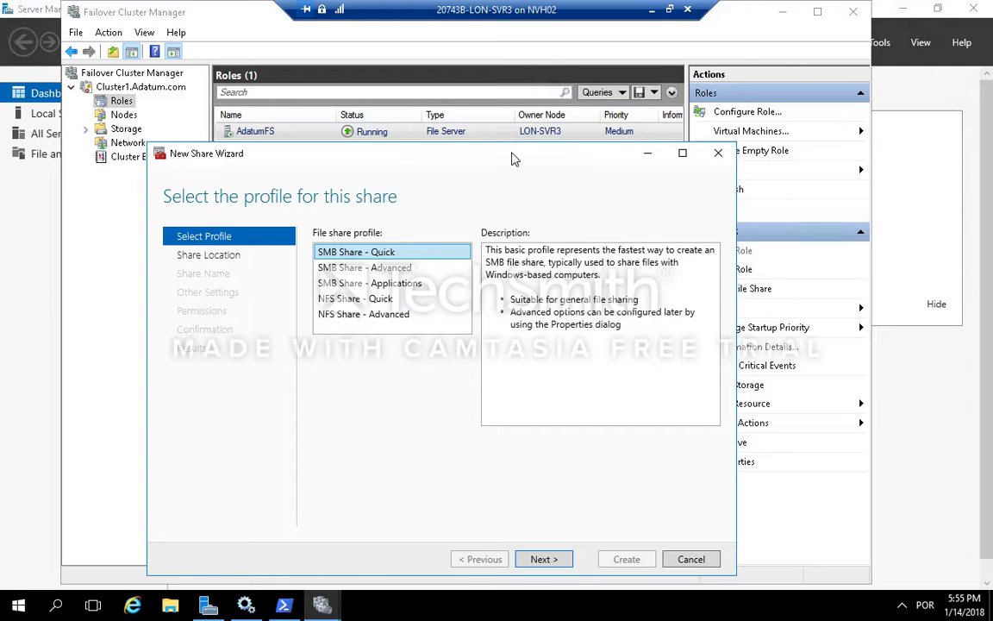
left_click_drag(514, 158, 569, 142)
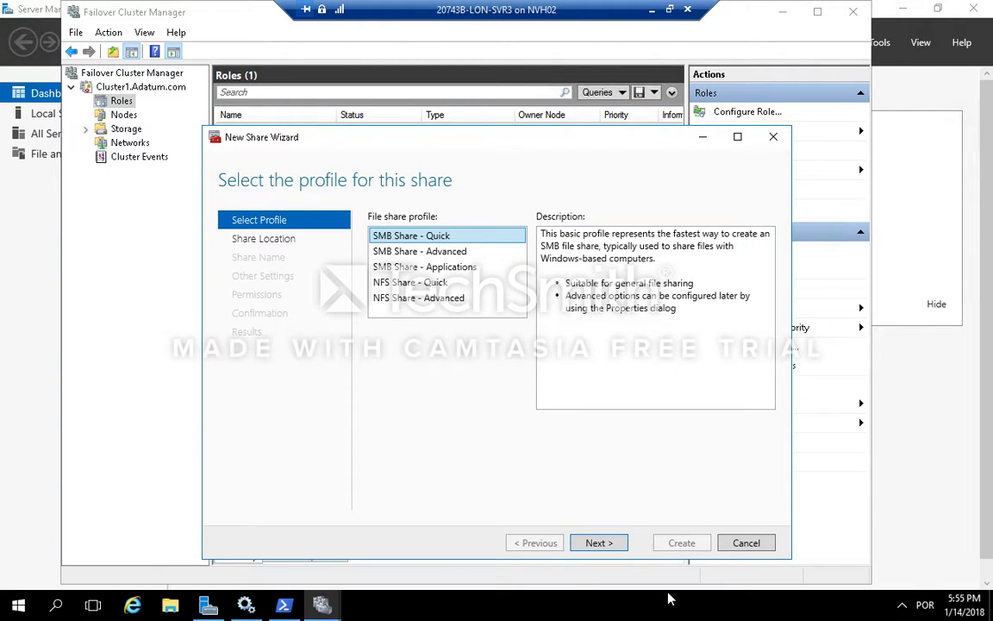
Step: Choose the SMB Share - Quick profile on volume F: of AdatumFS and name the share Docs
left_click(616, 546)
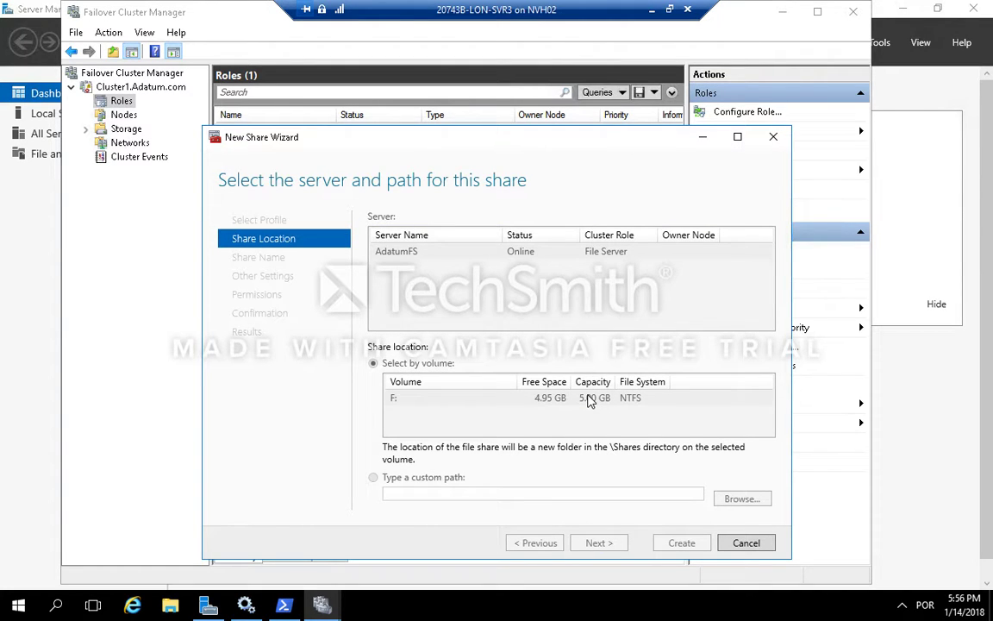
left_click(537, 544)
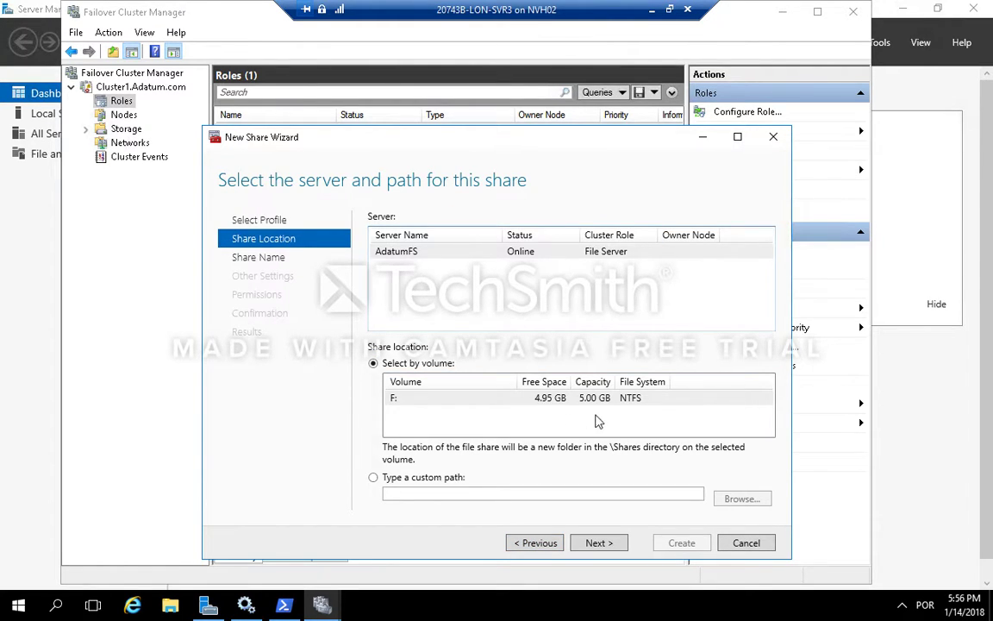
left_click(600, 544)
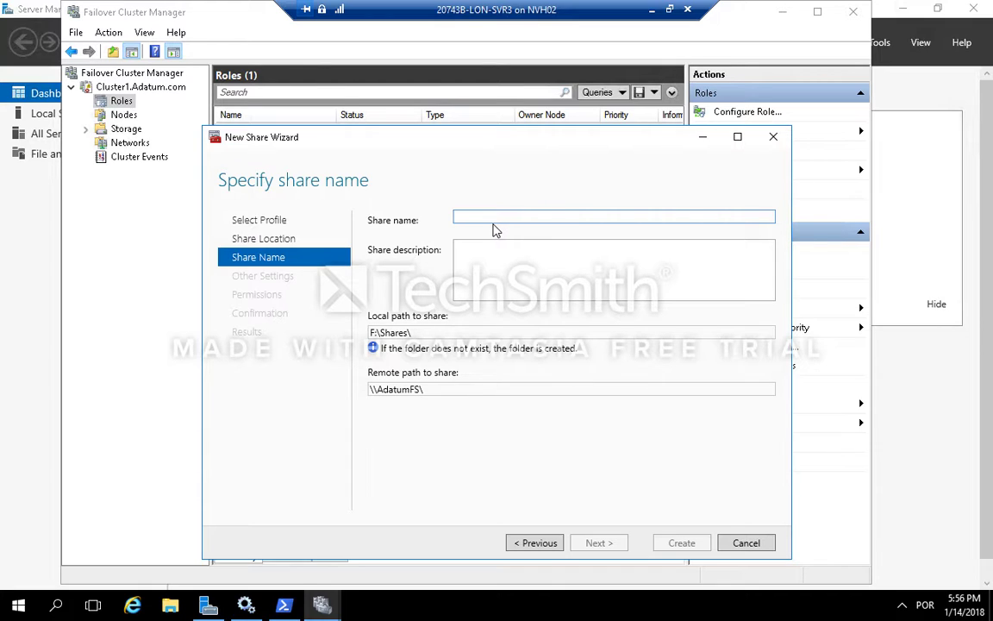
type("Docs")
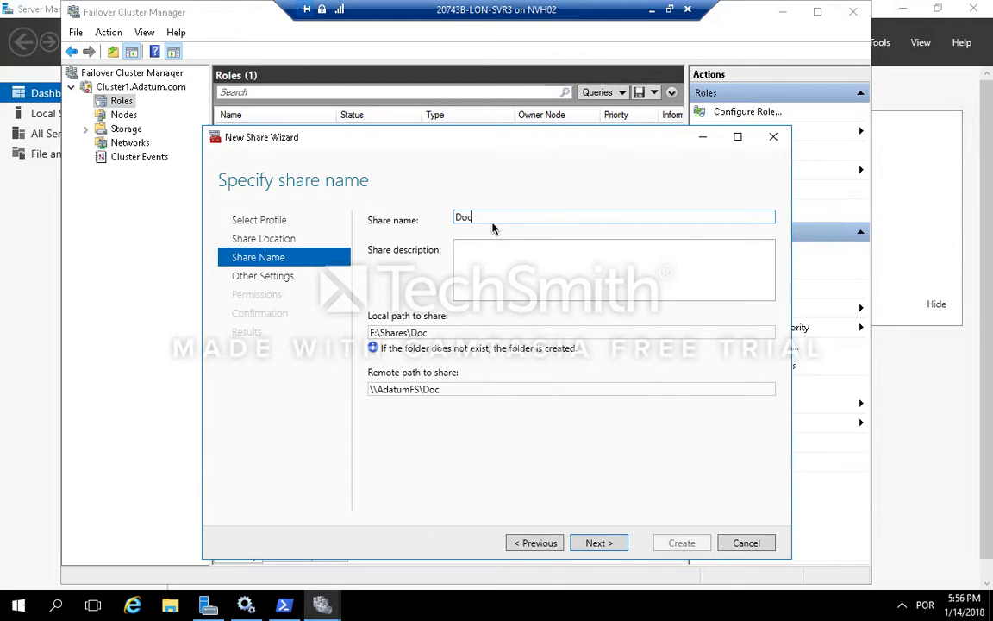
left_click(607, 544)
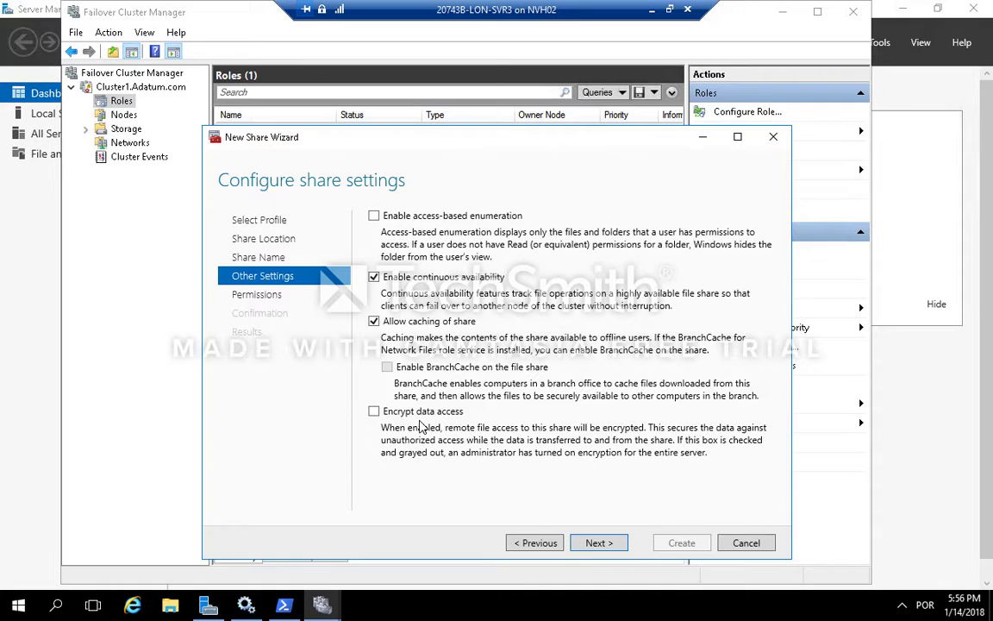
Step: Keep continuous availability and caching enabled, create the Docs share and close the wizard
left_click(599, 544)
left_click(598, 544)
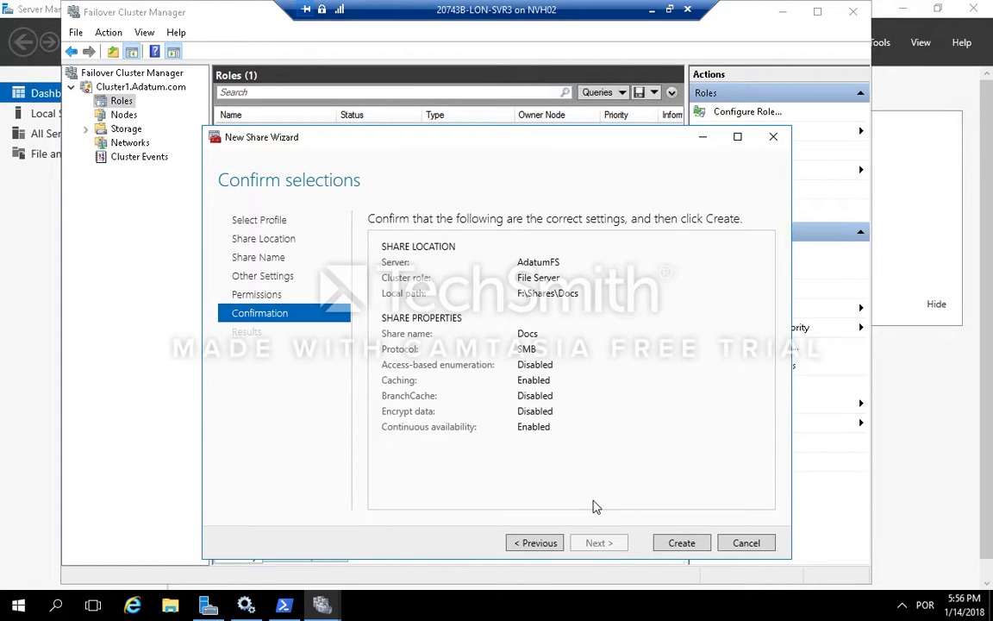
left_click(681, 547)
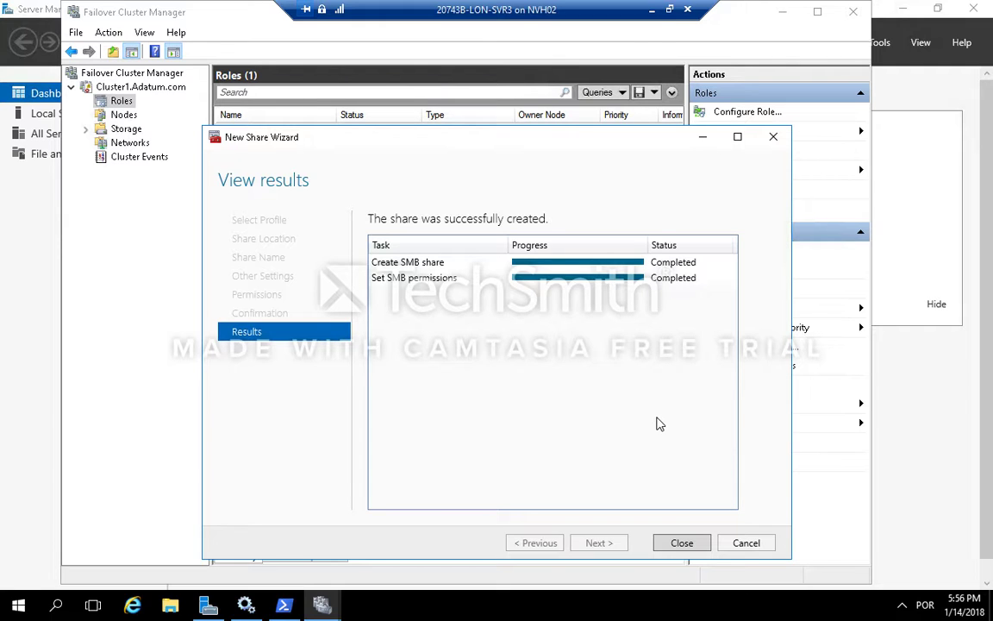
left_click(681, 543)
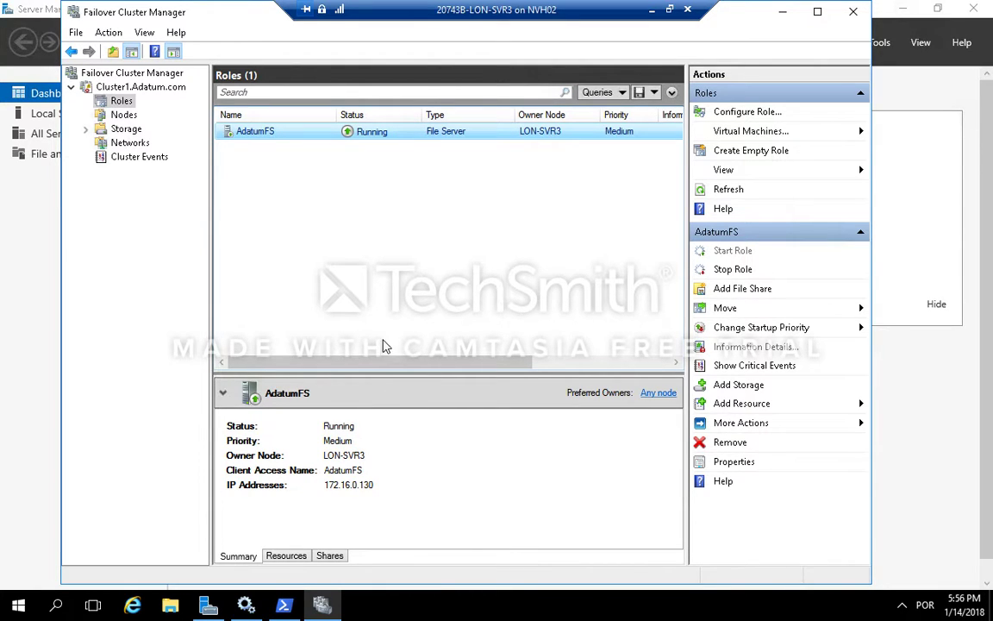
Step: Review the AdatumFS role's shares list, then return to its summary
left_click(332, 556)
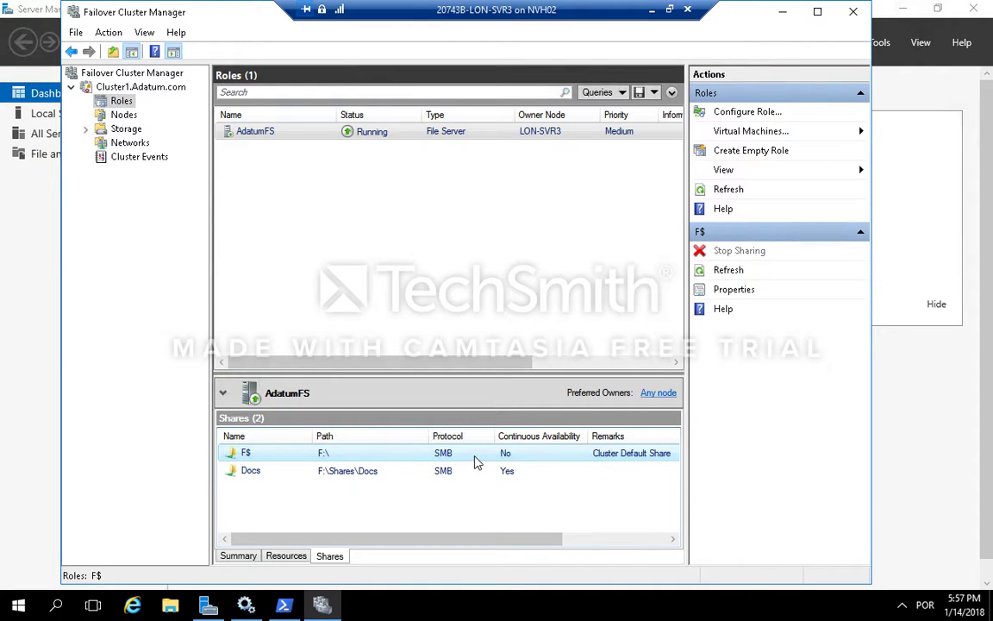
left_click(435, 474)
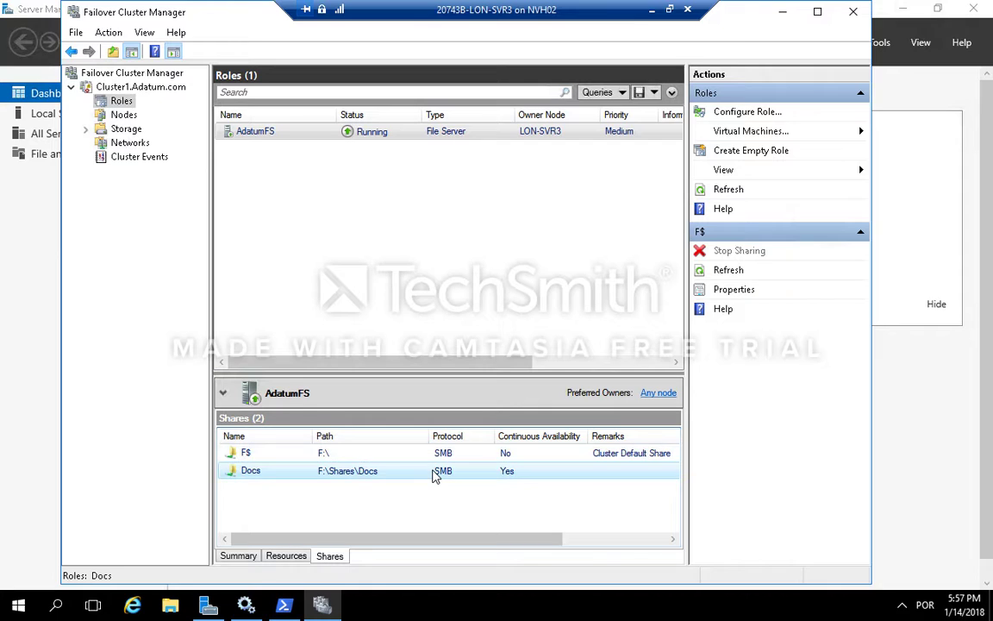
left_click_drag(326, 541, 249, 558)
left_click(246, 558)
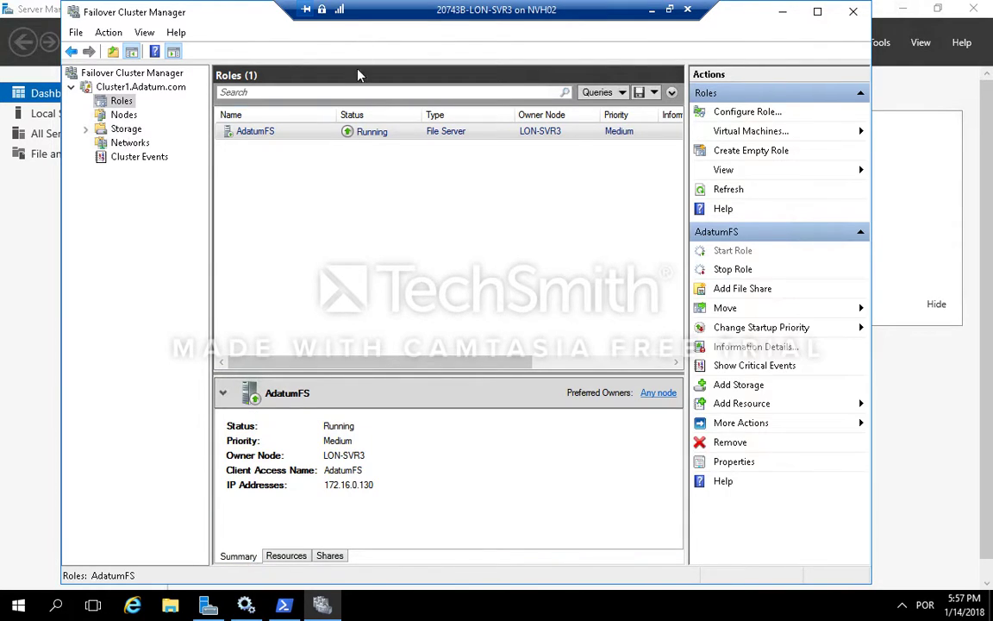
Step: Open the AdatumFS role properties and allow failback between 4 and 5 hours, applying the change
right_click(395, 134)
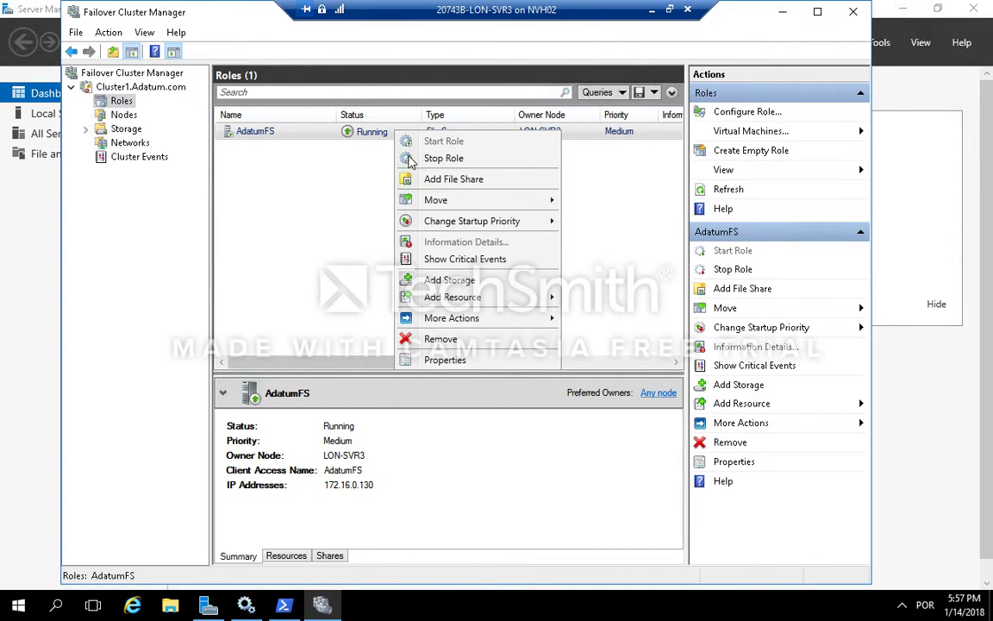
left_click(463, 358)
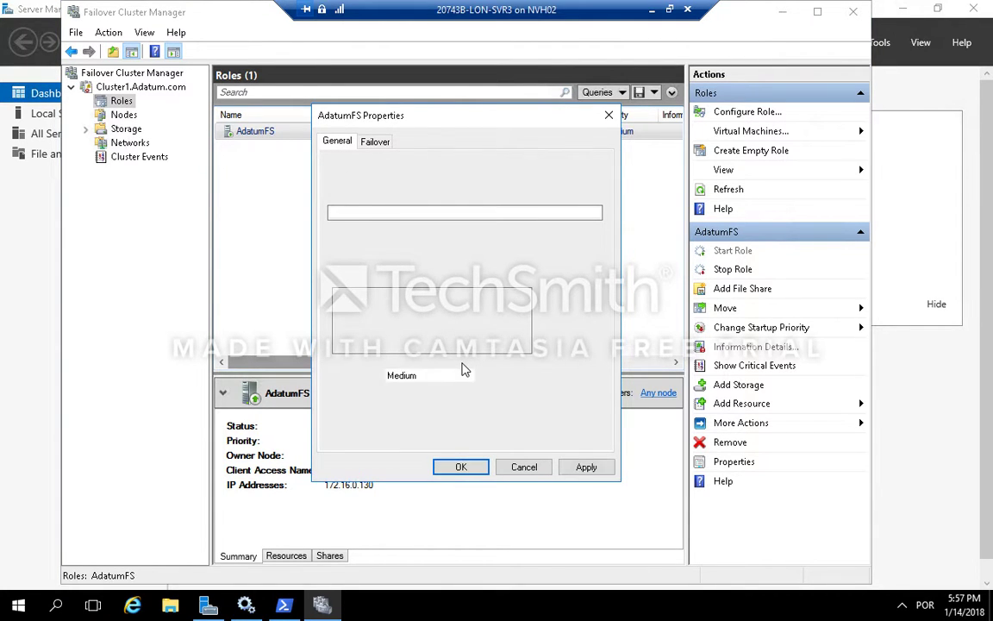
left_click(383, 146)
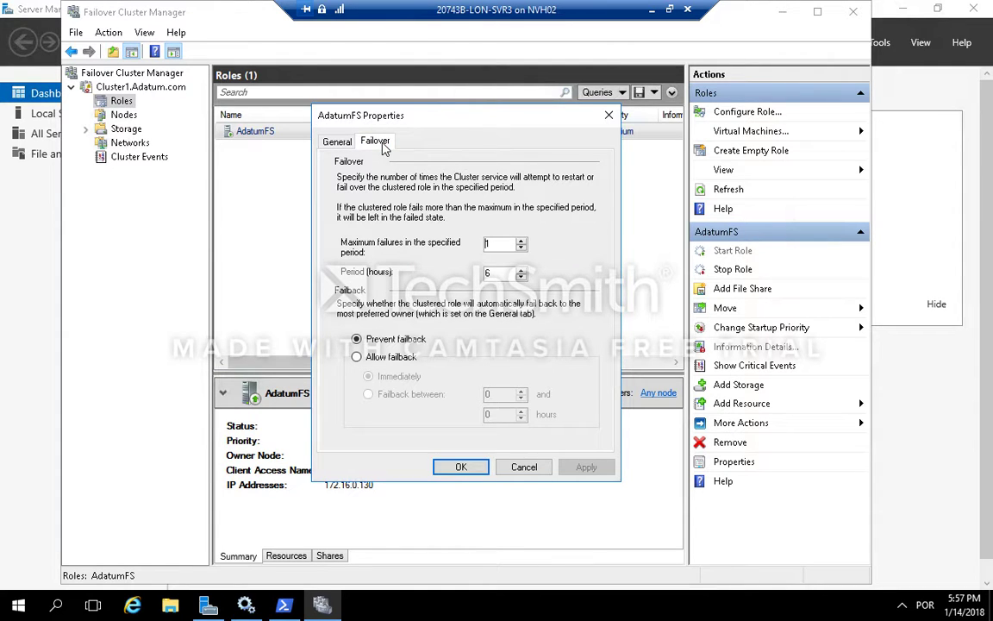
left_click(495, 244)
left_click(505, 273)
left_click(356, 357)
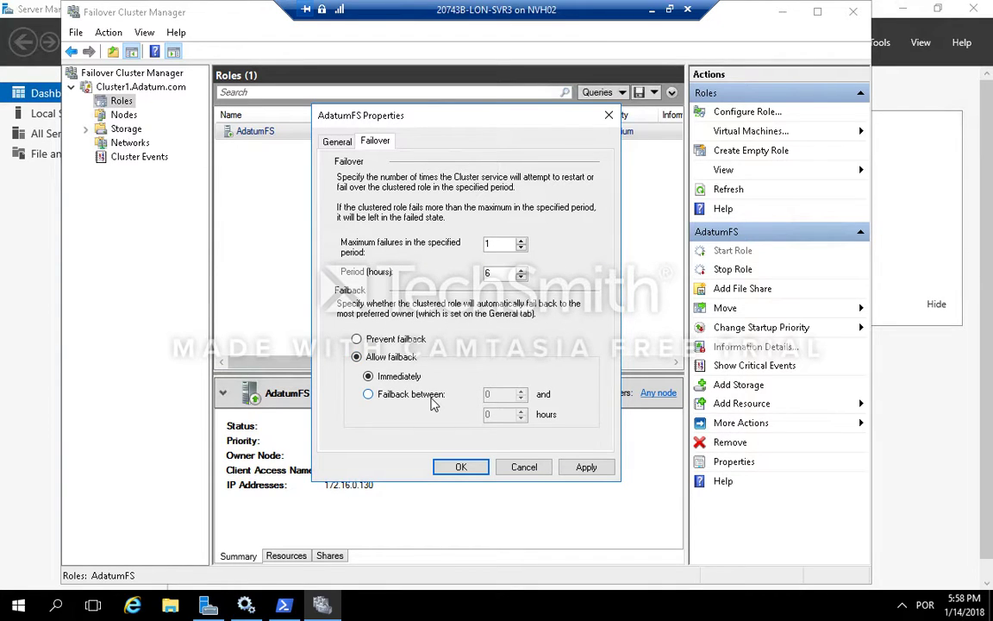
left_click(432, 400)
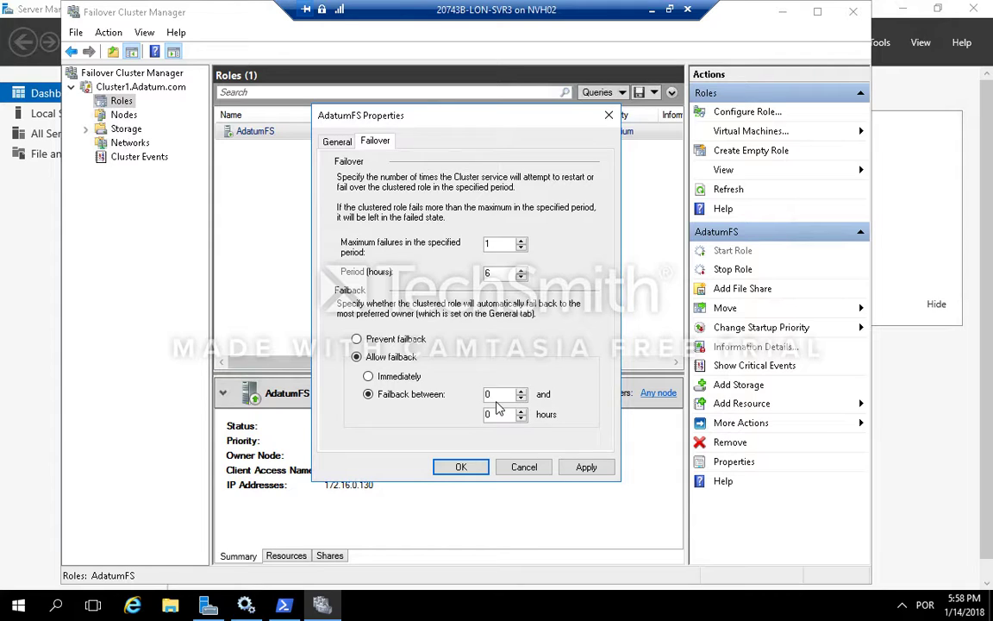
left_click_drag(487, 394, 495, 393)
type("4")
left_click(496, 414)
double_click(496, 417)
left_click(585, 468)
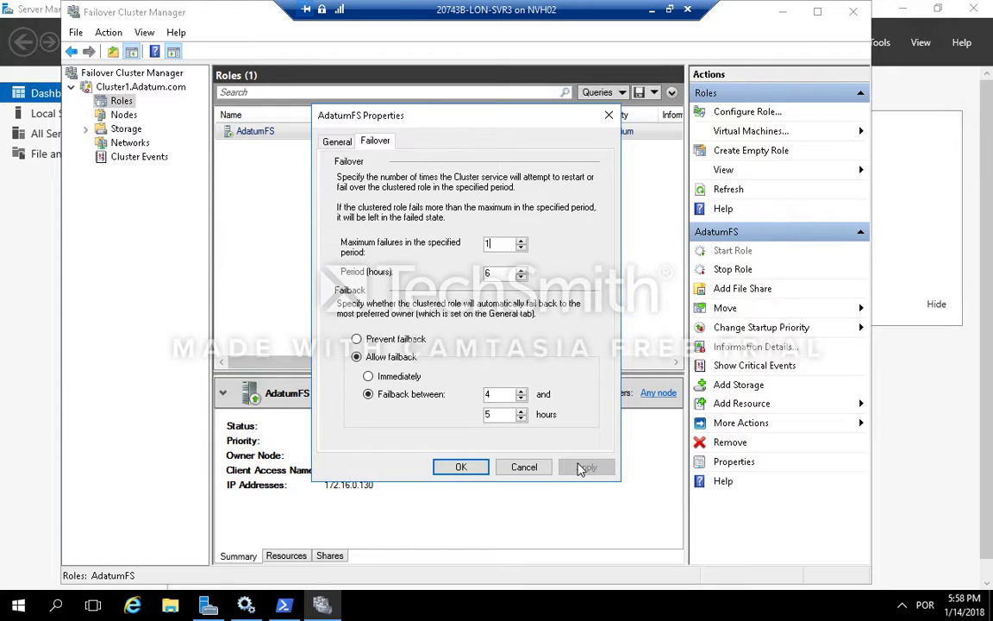
Step: Select LON-SVR2 and LON-SVR3 as preferred owners of AdatumFS and save the properties
left_click(338, 143)
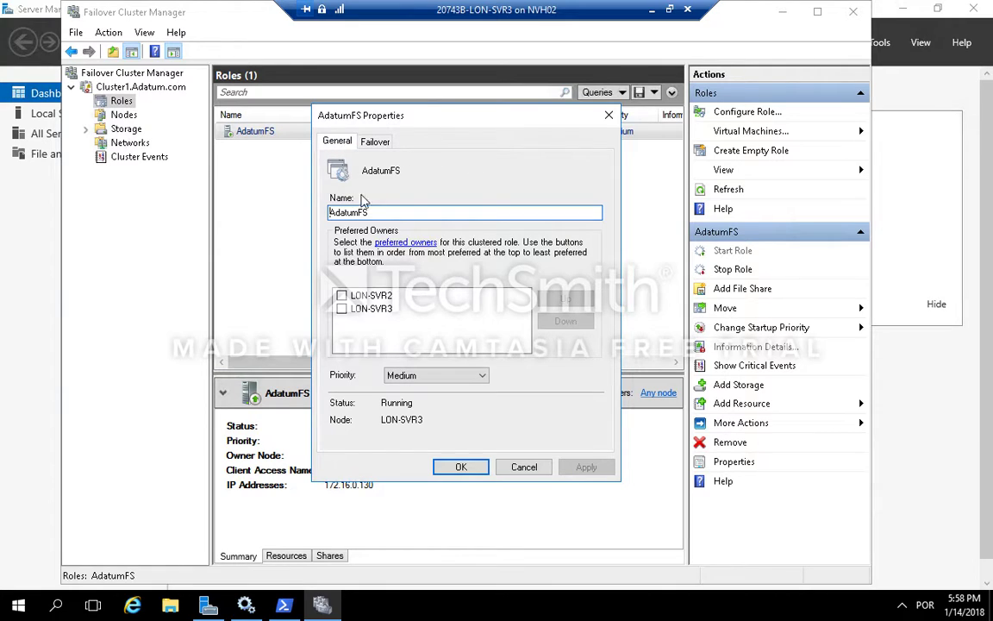
left_click(341, 296)
left_click(342, 308)
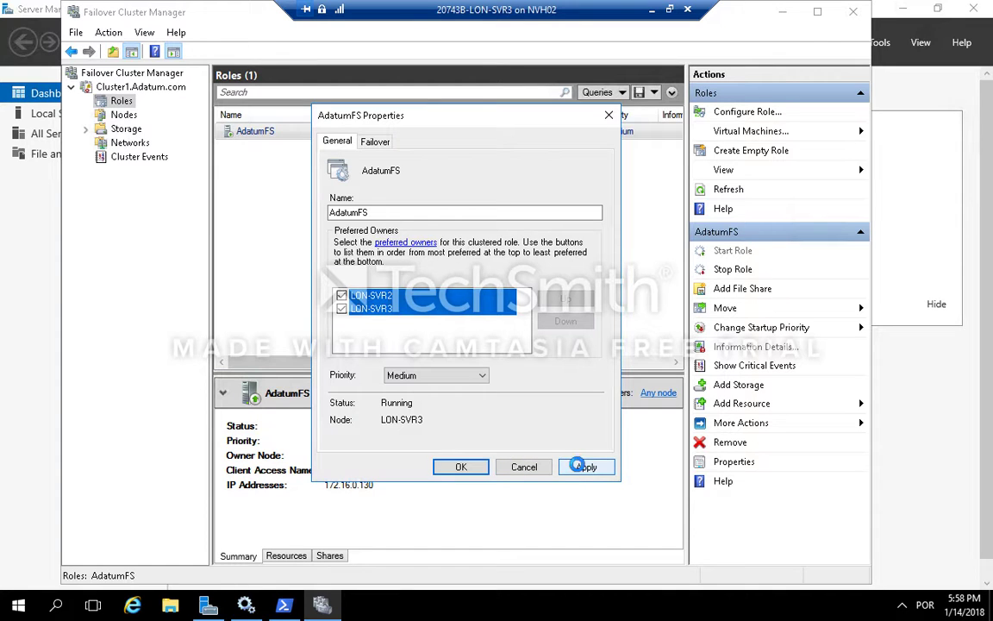
left_click(583, 469)
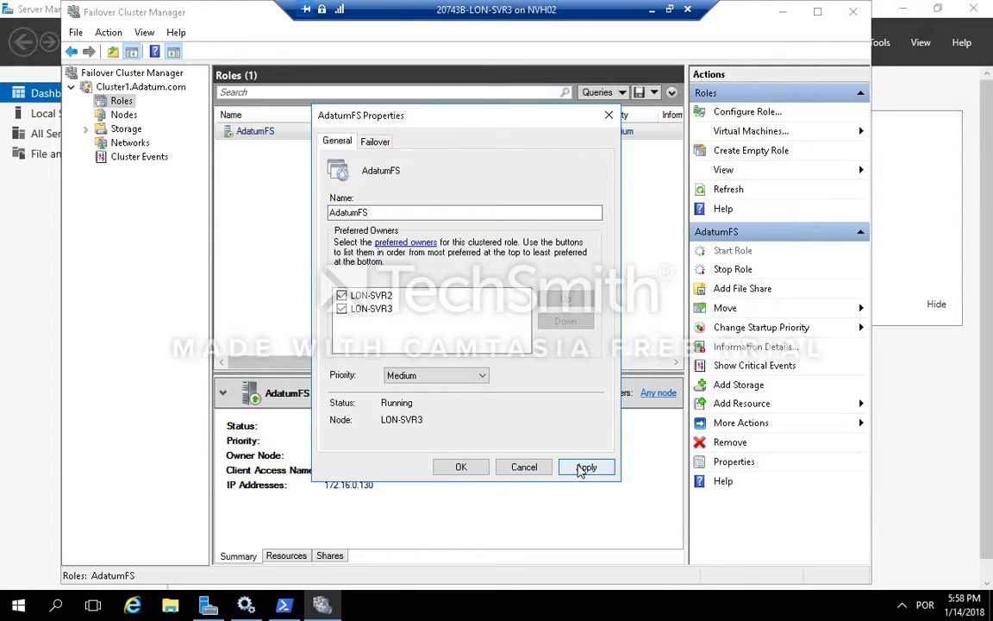
left_click(454, 467)
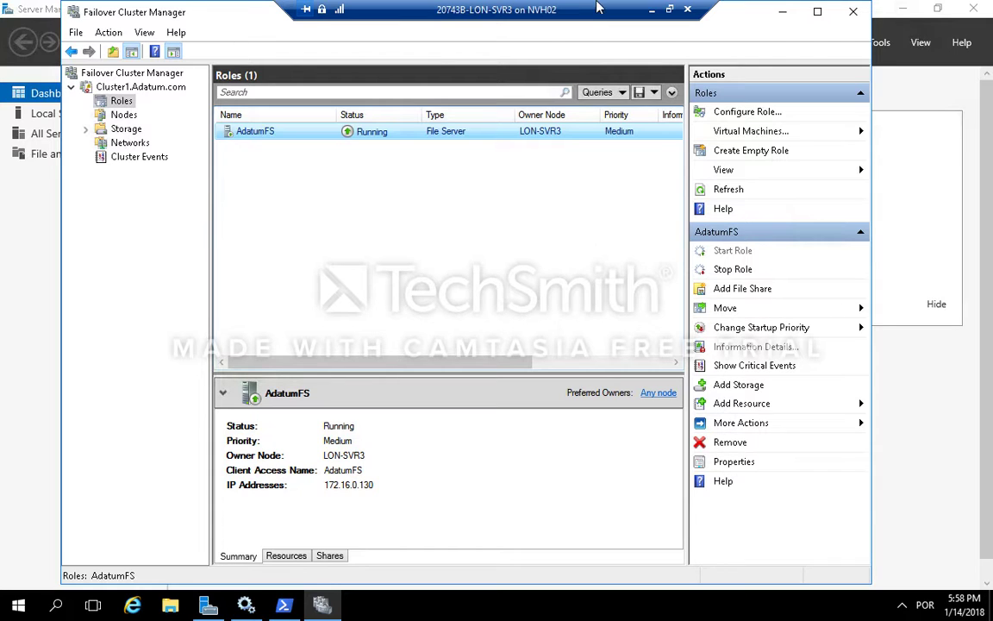
left_click(558, 8)
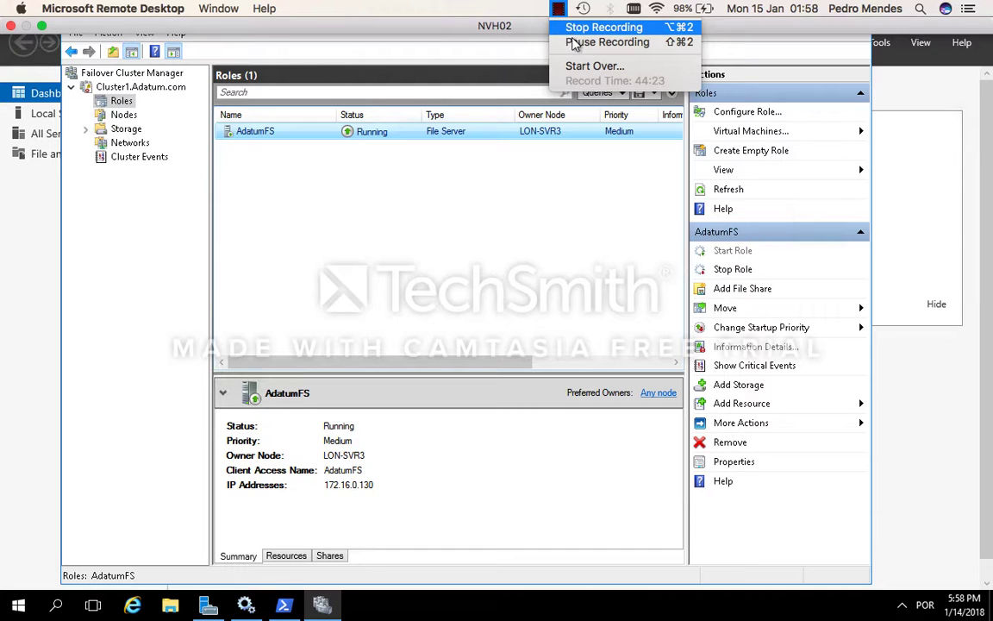
left_click(576, 41)
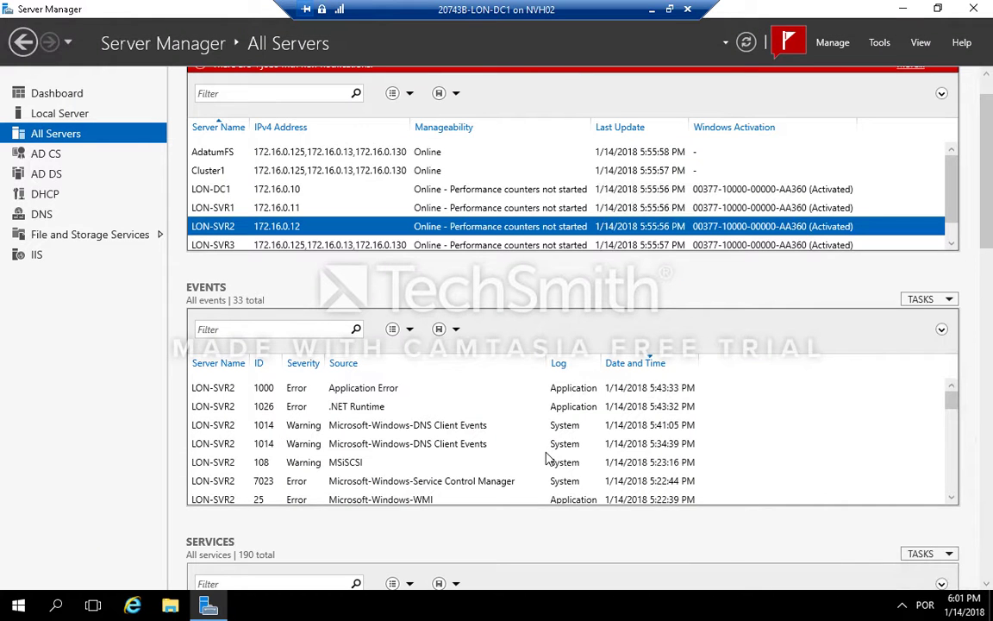
left_click(526, 445)
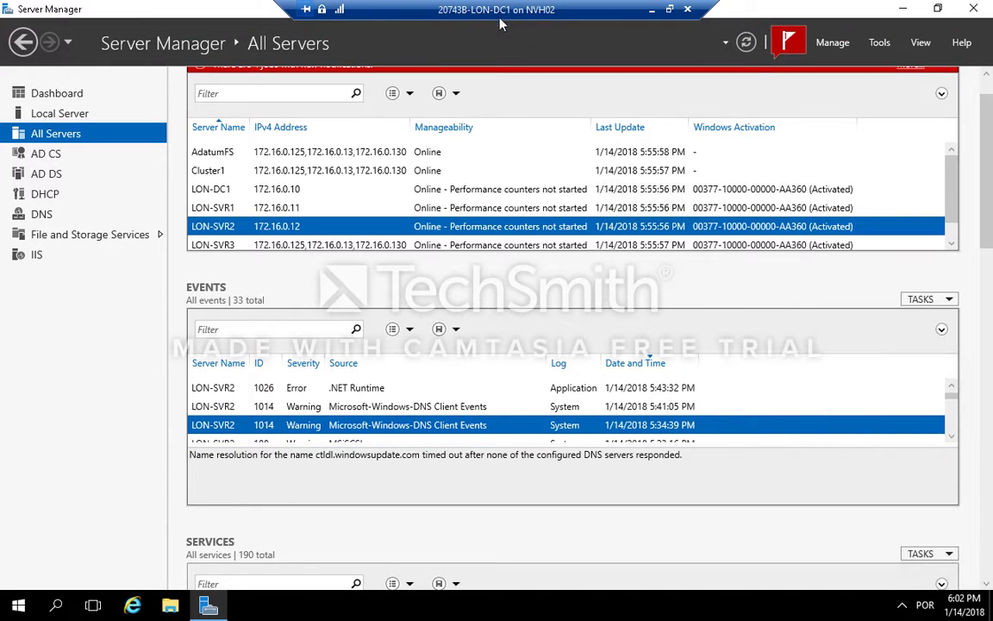
Step: Open File Explorer and browse to the \\adatumfs\Docs share
left_click(172, 609)
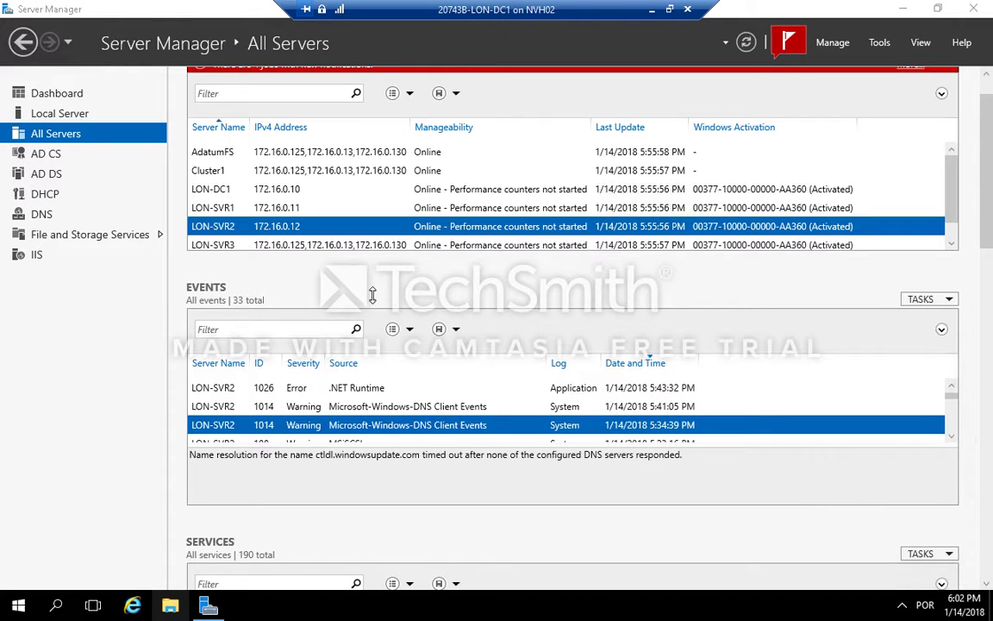
left_click(171, 608)
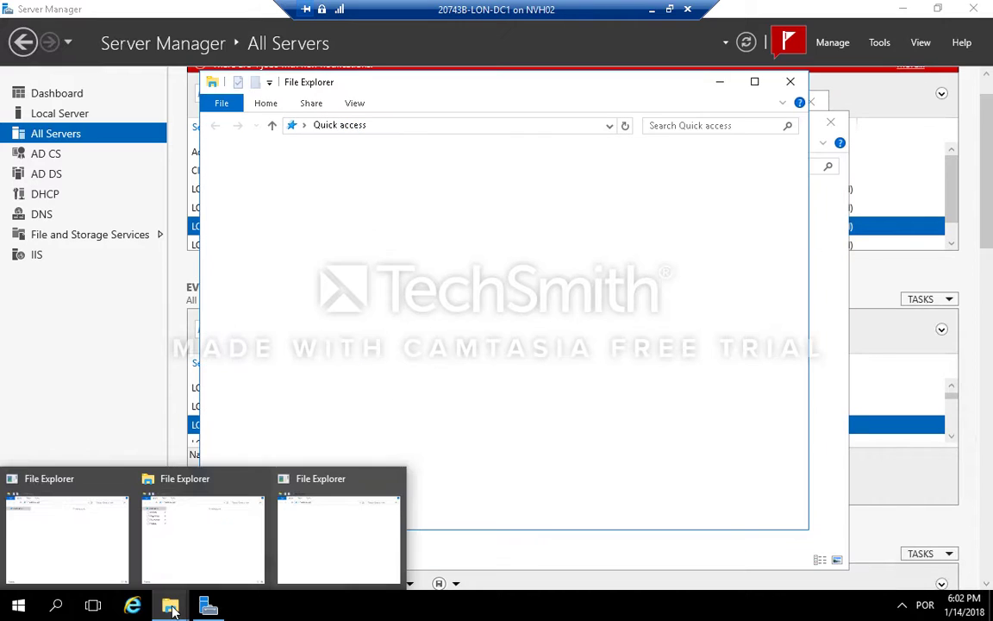
left_click(792, 84)
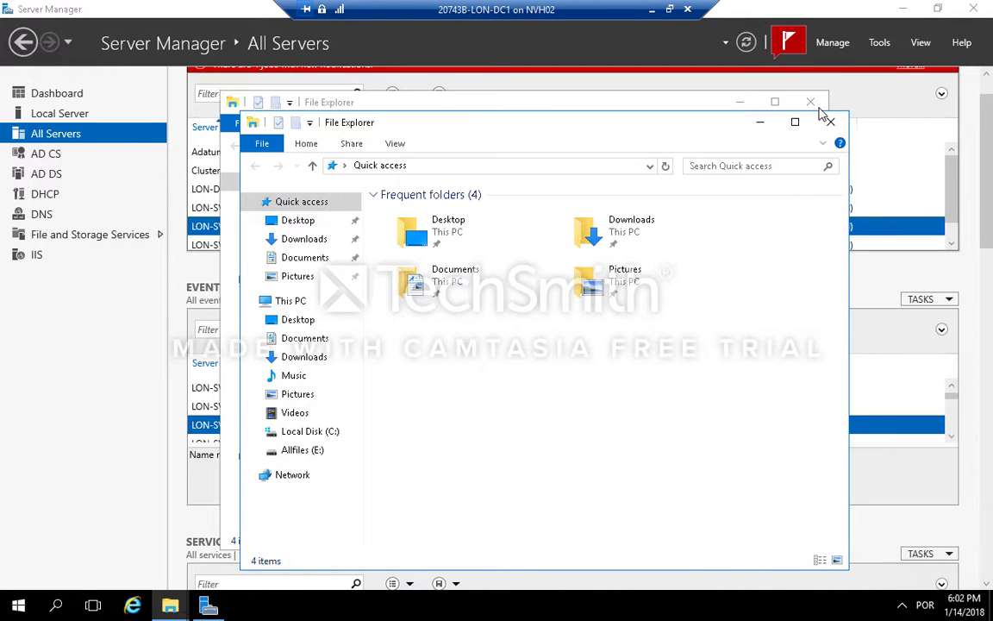
left_click(831, 123)
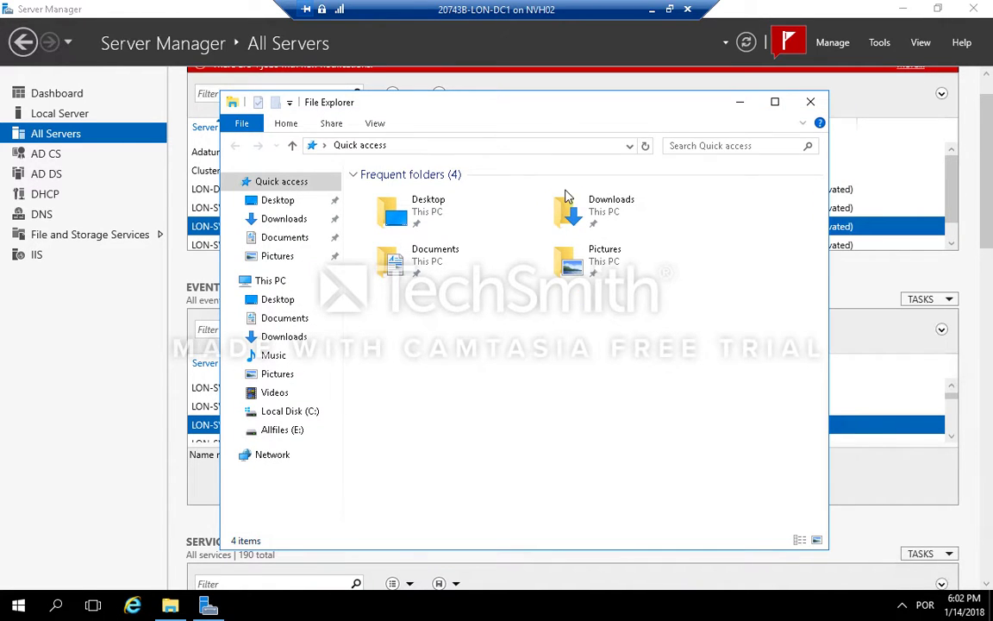
left_click(411, 146)
type("\\\\")
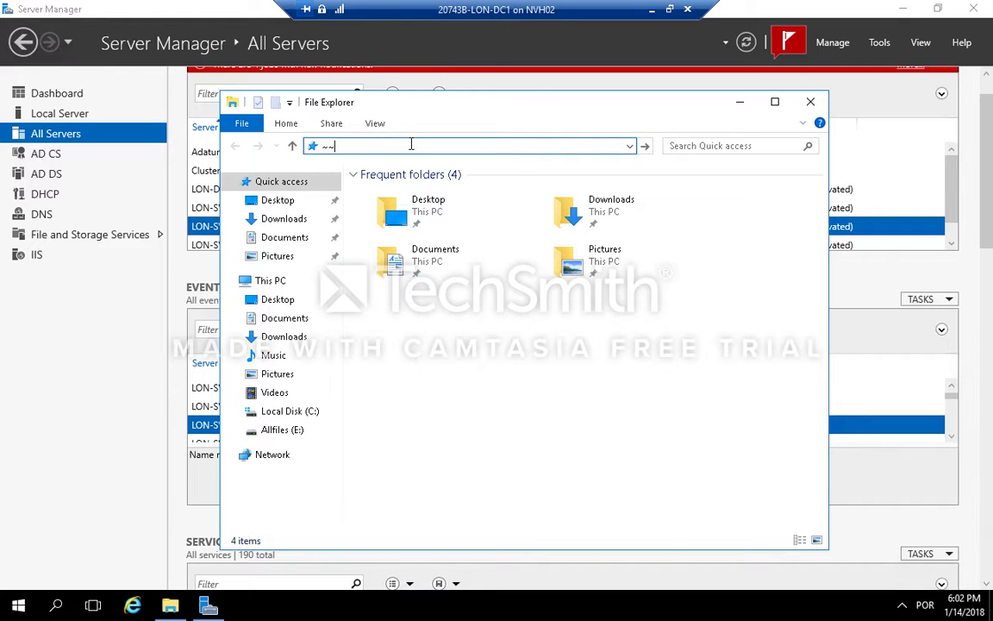
key("BackSpace")
key("BackSpace")
type("\\")
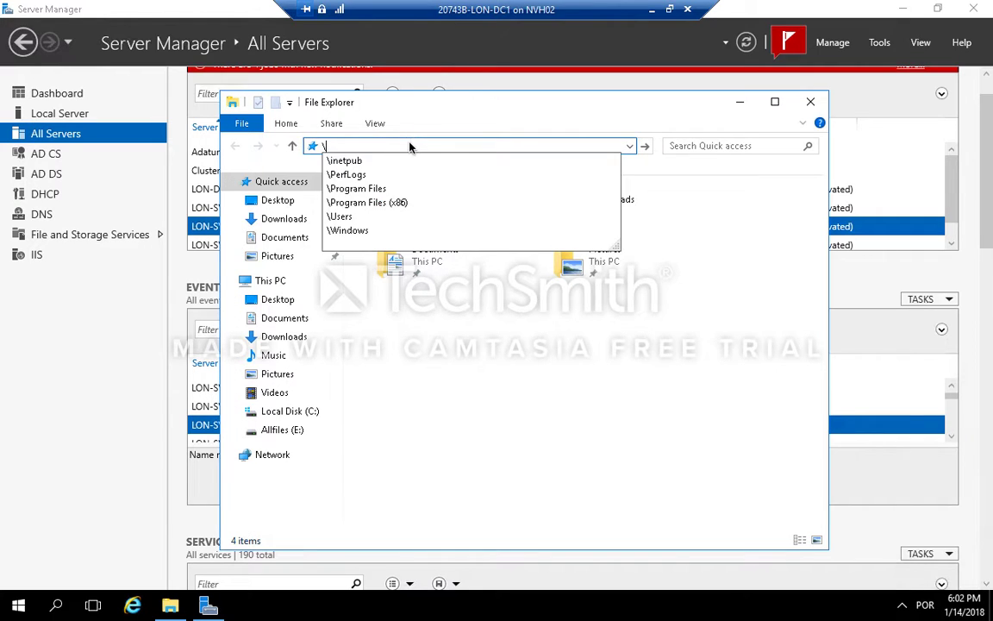
type("\\adat")
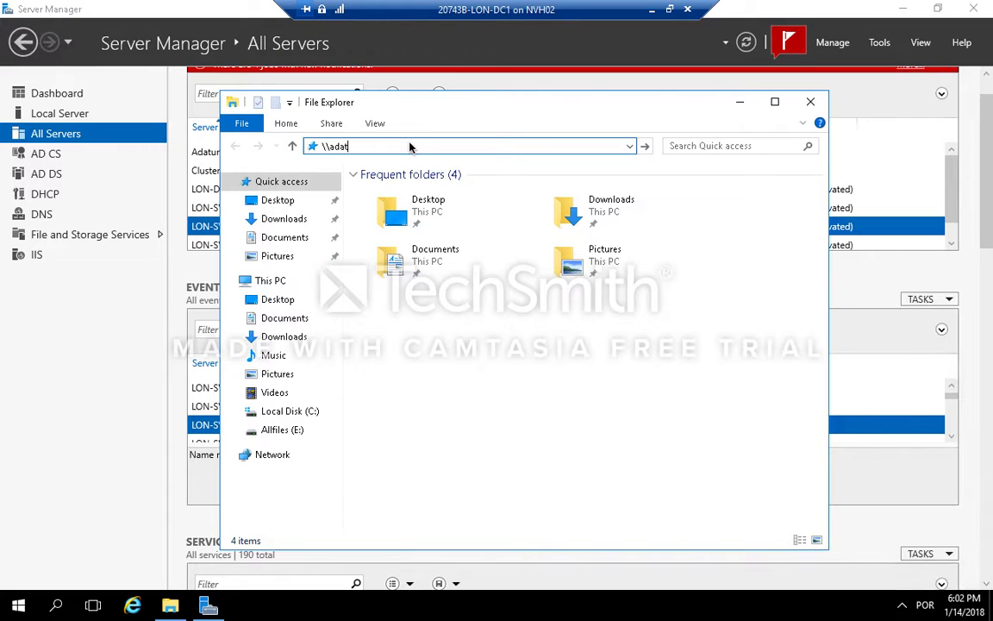
type("umfs\\")
key("Down")
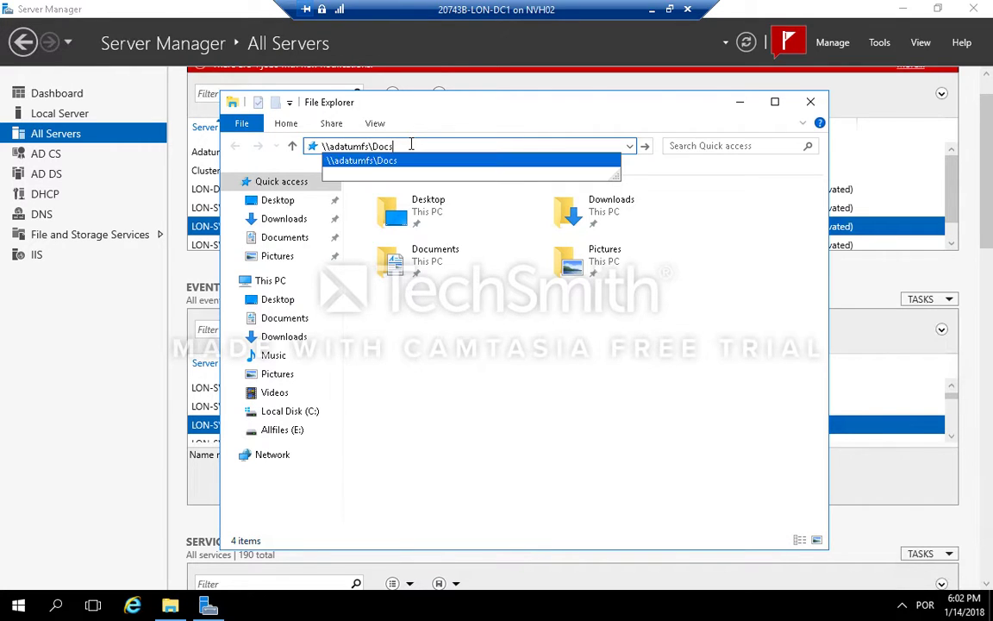
key("Return")
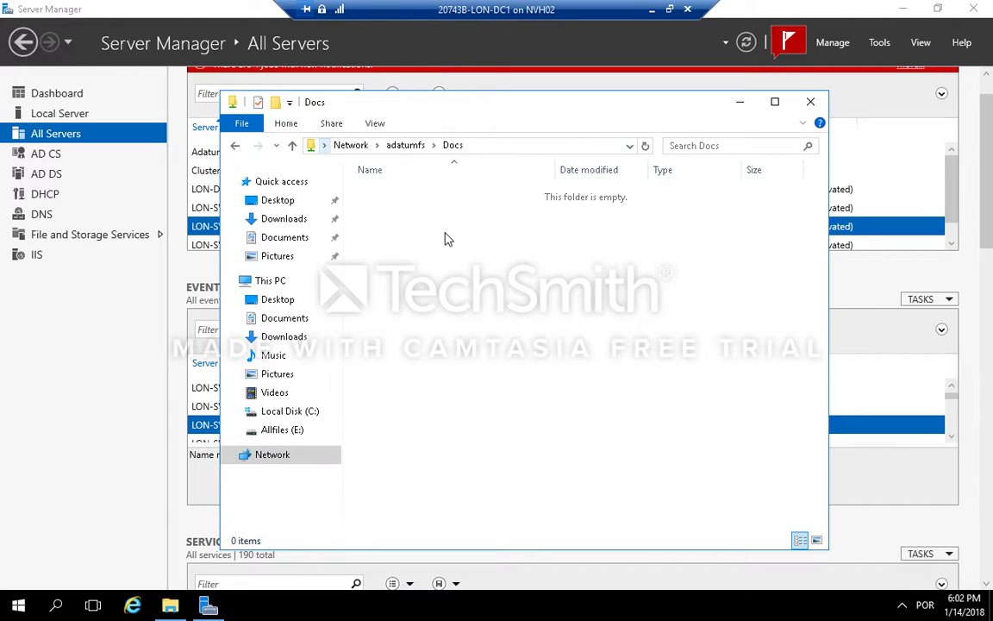
Step: Create a new text document in the Docs share named Read Me- Share Usage Policy.txt
right_click(445, 287)
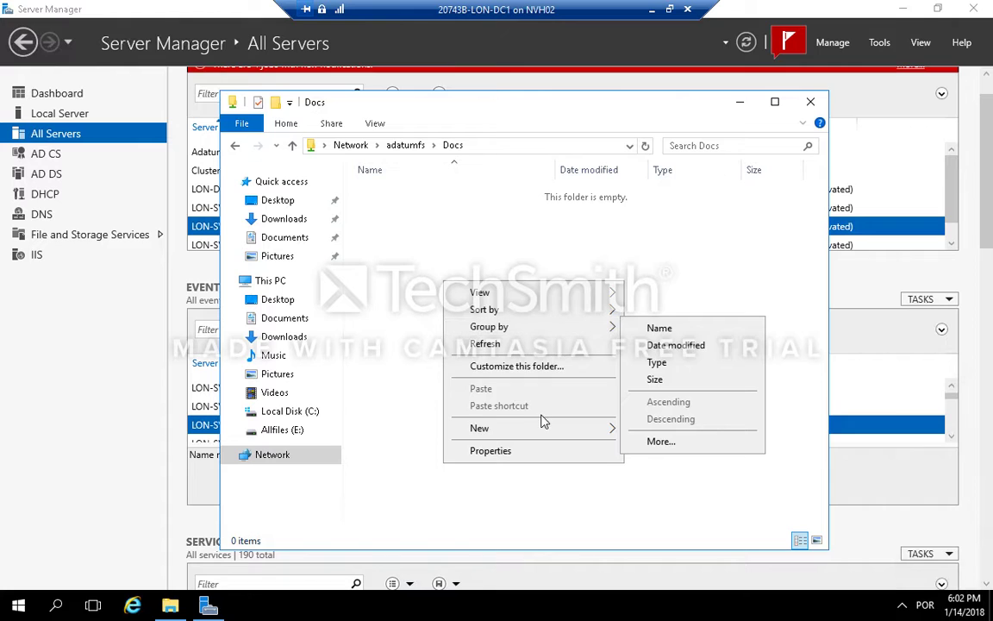
mouse_move(543, 427)
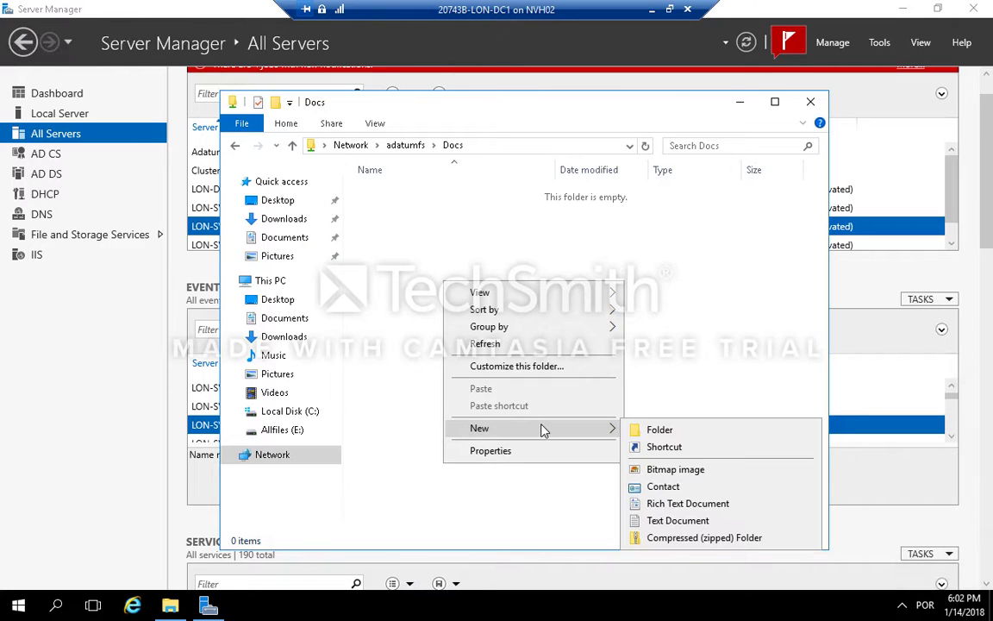
left_click(677, 522)
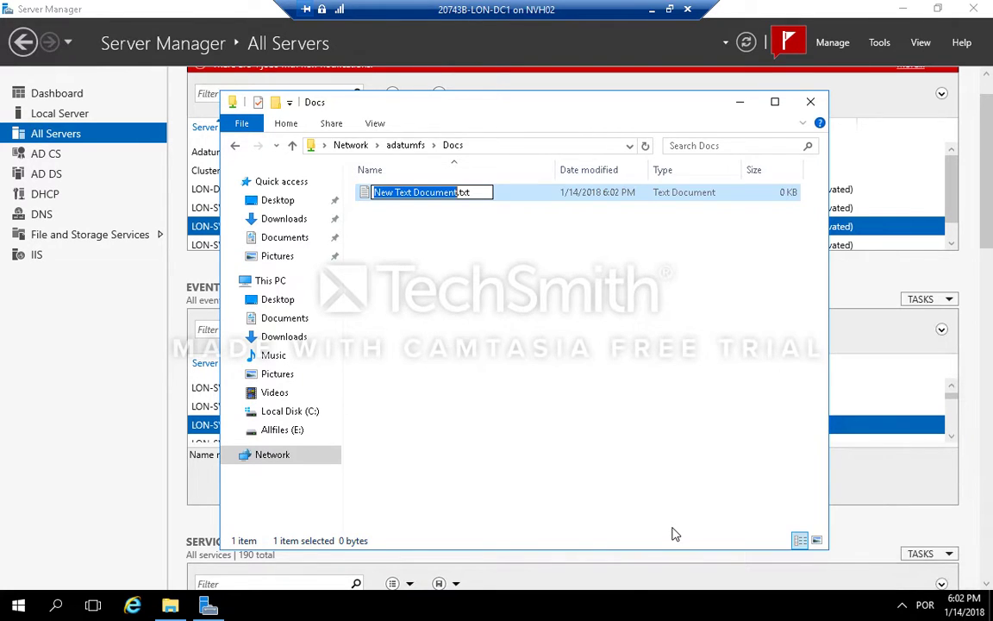
type("Read ")
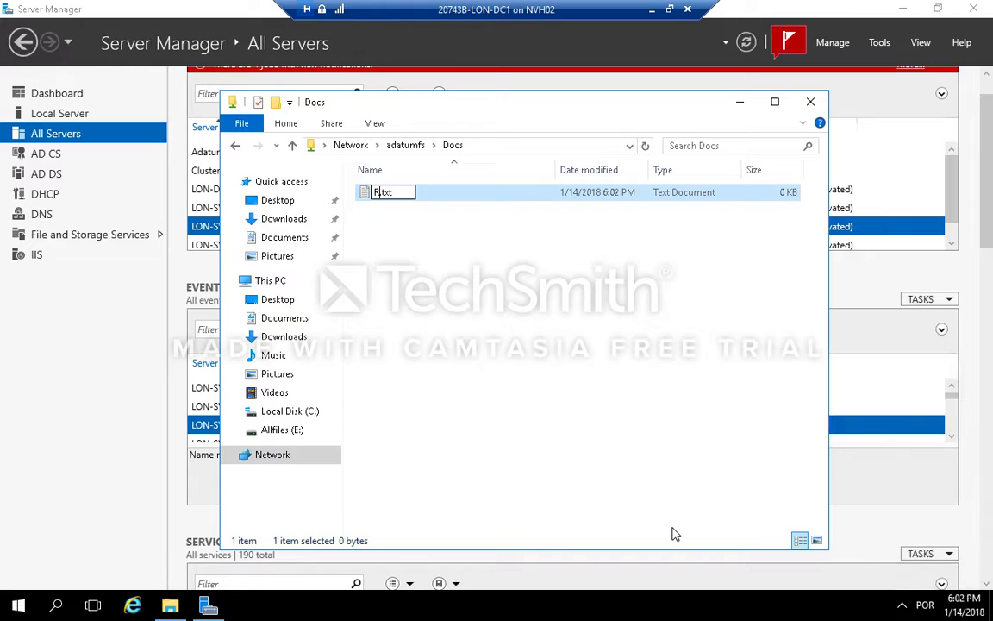
type("Me")
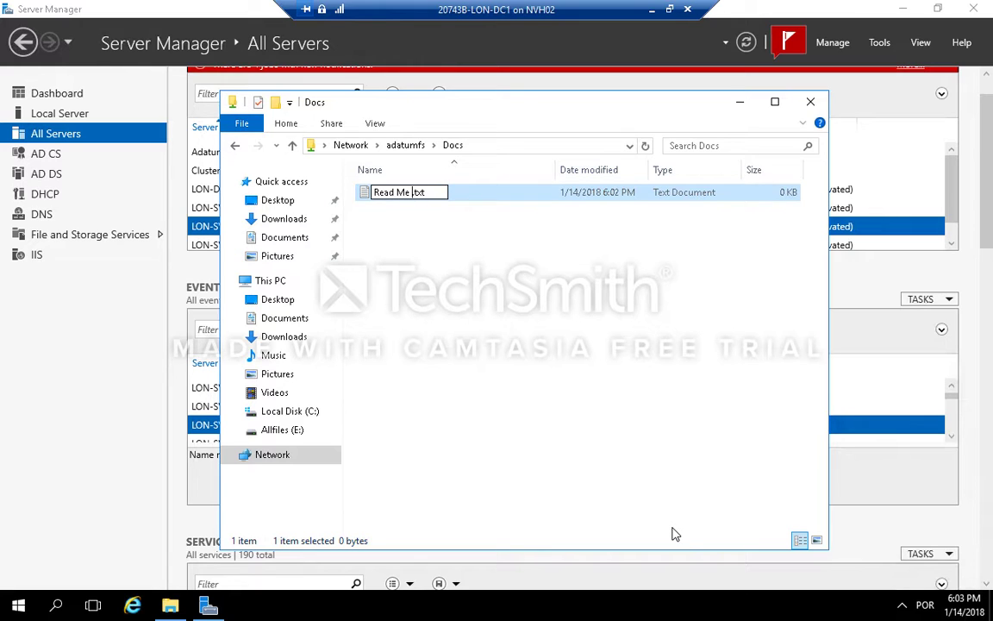
key("BackSpace")
type("Share")
type(" Usage P")
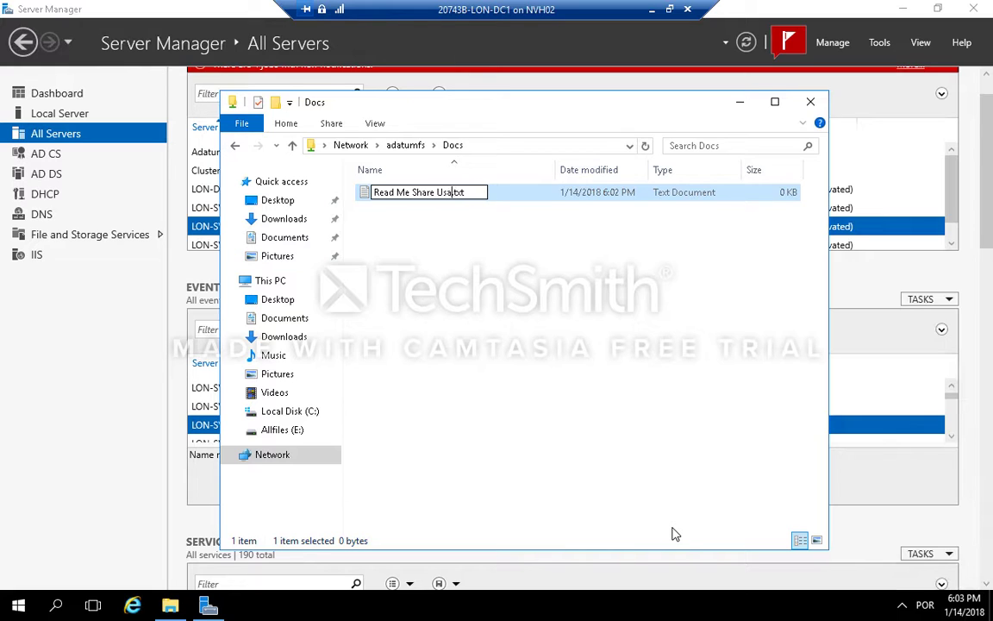
type("oli")
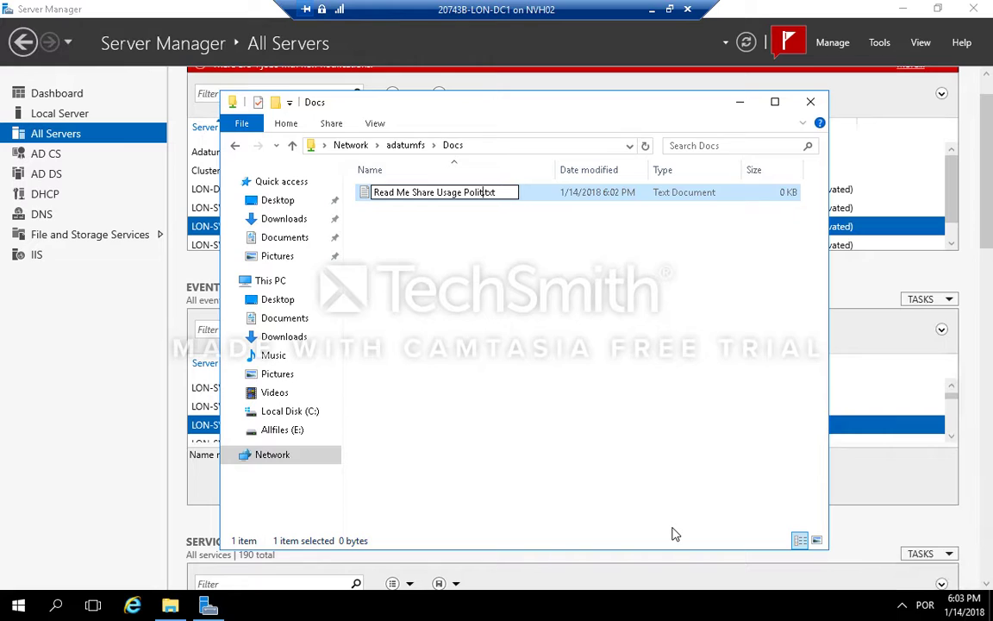
type("cy")
key("BackSpace")
key("BackSpace")
type("cy")
key("Left")
key("Left")
key("Left")
key("Left")
key("Left")
key("Left")
key("ctrl+Left")
type("-")
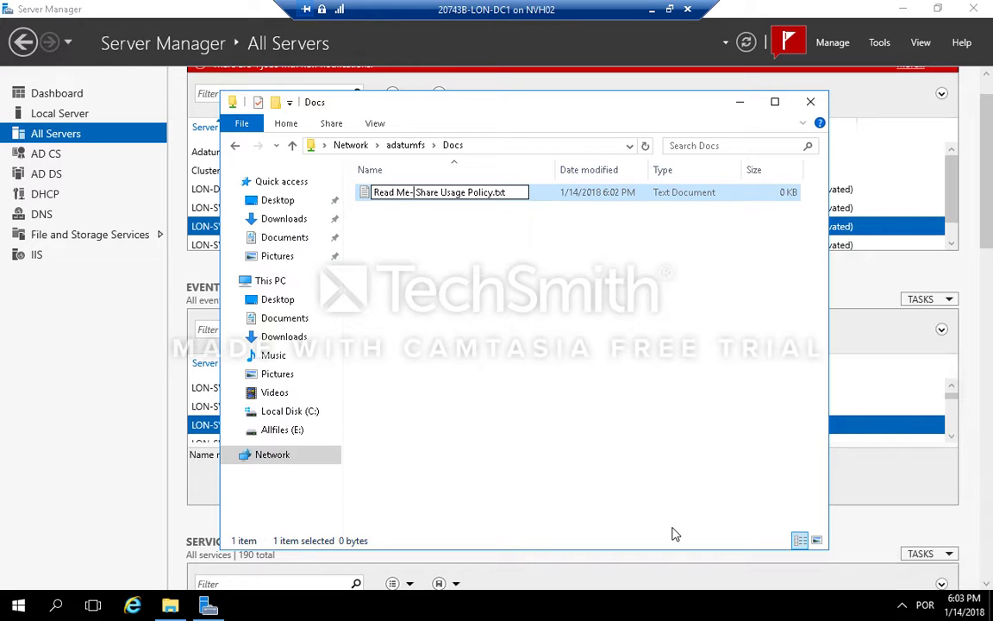
key("Return")
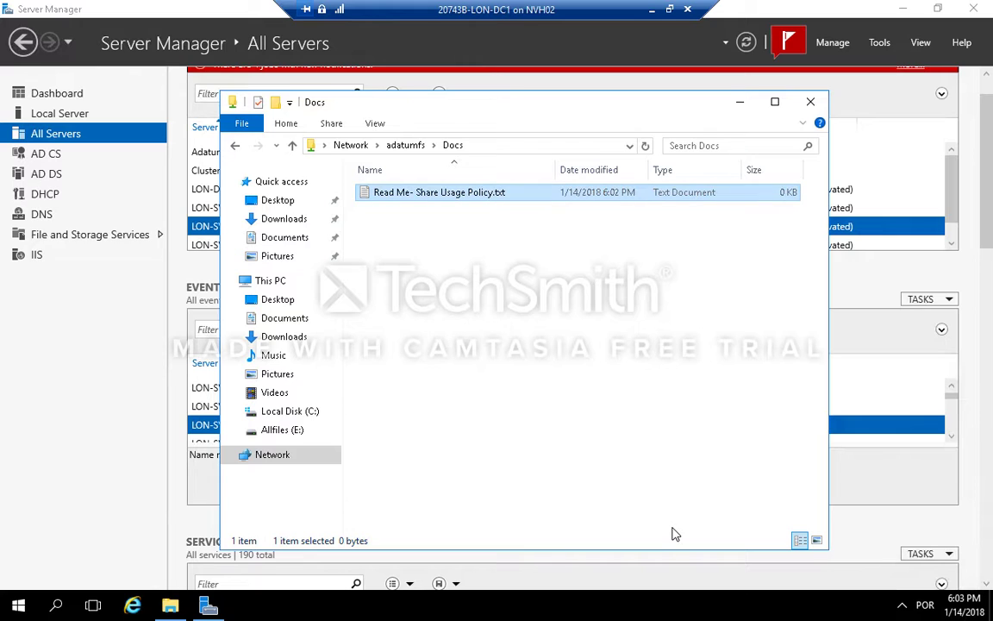
Step: Open Read Me- Share Usage Policy.txt in Notepad
left_click(618, 357)
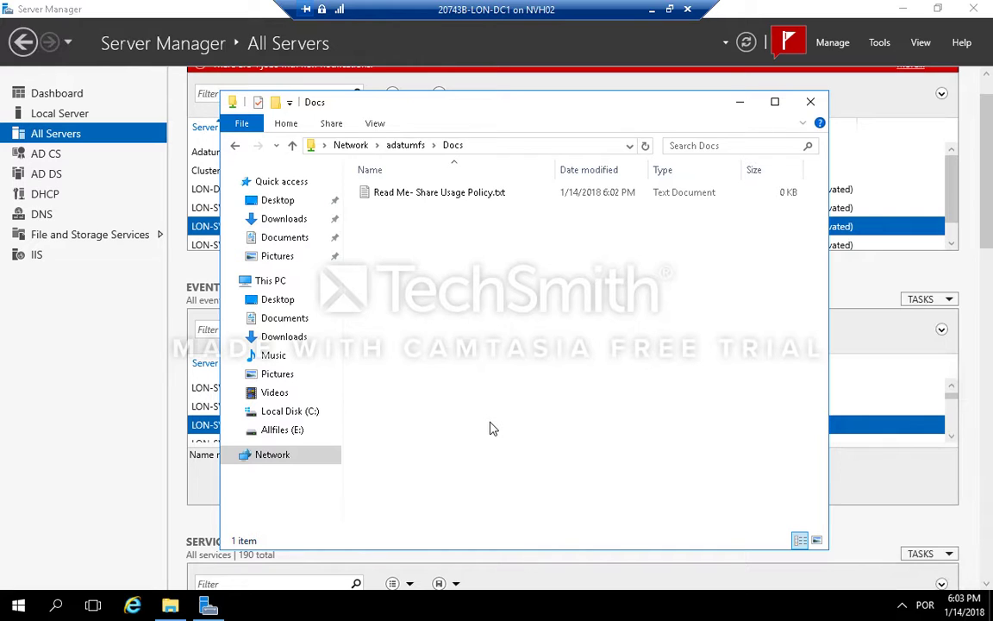
left_click(467, 199)
double_click(467, 198)
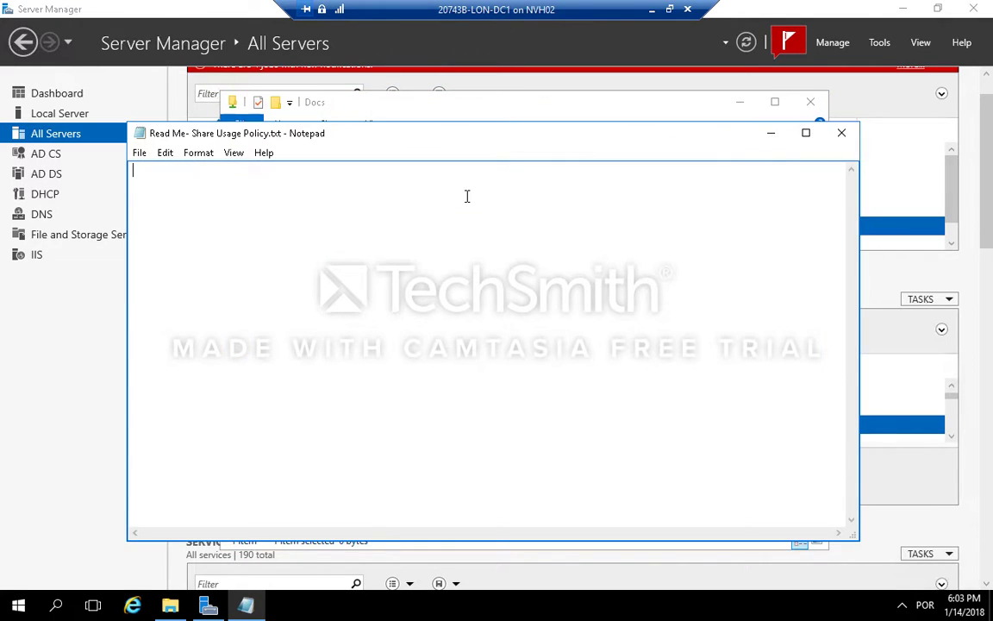
type("hdfjhksjljslkjfsljlfjslkjsl")
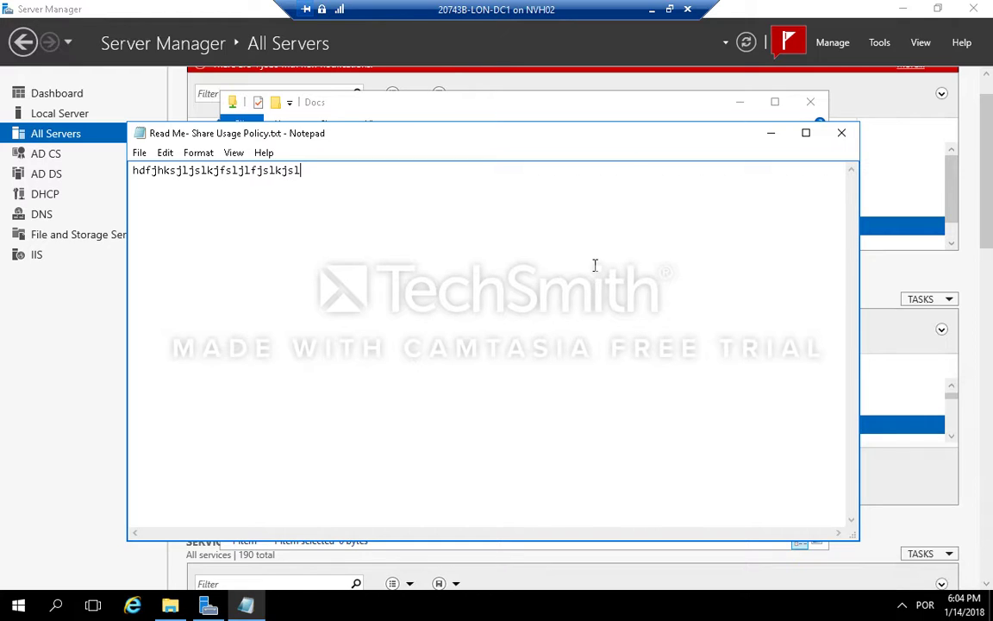
key("BackSpace")
key("BackSpace")
key("BackSpace")
key("BackSpace")
key("BackSpace")
key("BackSpace")
key("BackSpace")
key("BackSpace")
key("BackSpace")
key("BackSpace")
key("BackSpace")
key("BackSpace")
key("BackSpace")
key("BackSpace")
key("BackSpace")
key("BackSpace")
key("BackSpace")
key("BackSpace")
key("BackSpace")
key("BackSpace")
key("BackSpace")
Step: Write "Use wiselly !" in the file and save it
key("BackSpace")
key("BackSpace")
key("BackSpace")
key("BackSpace")
key("BackSpace")
key("BackSpace")
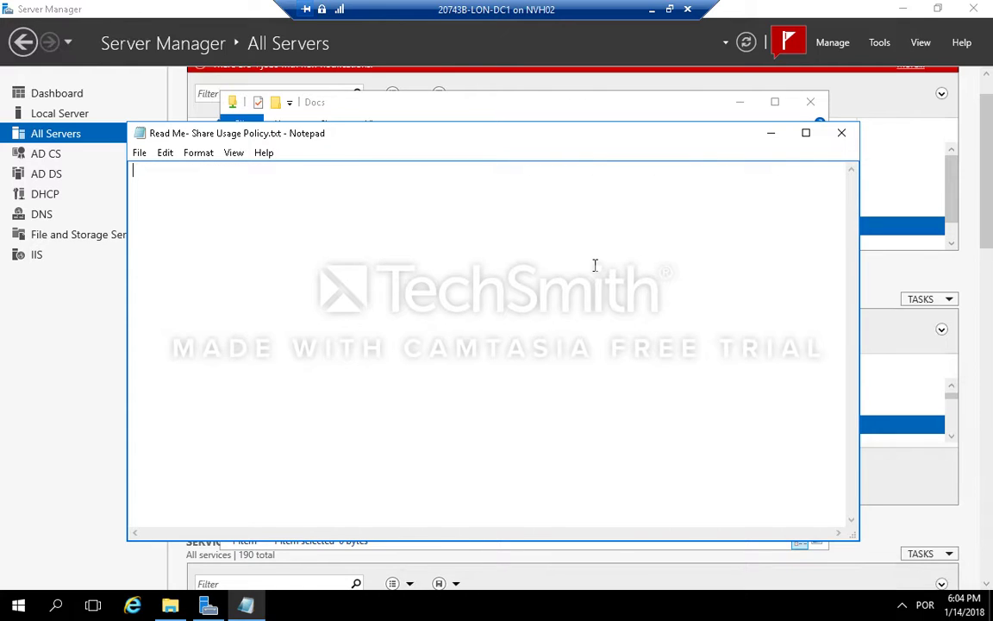
type("Use wiselly")
key("BackSpace")
key("BackSpace")
type("ly !")
key("ctrl+s")
left_click(139, 154)
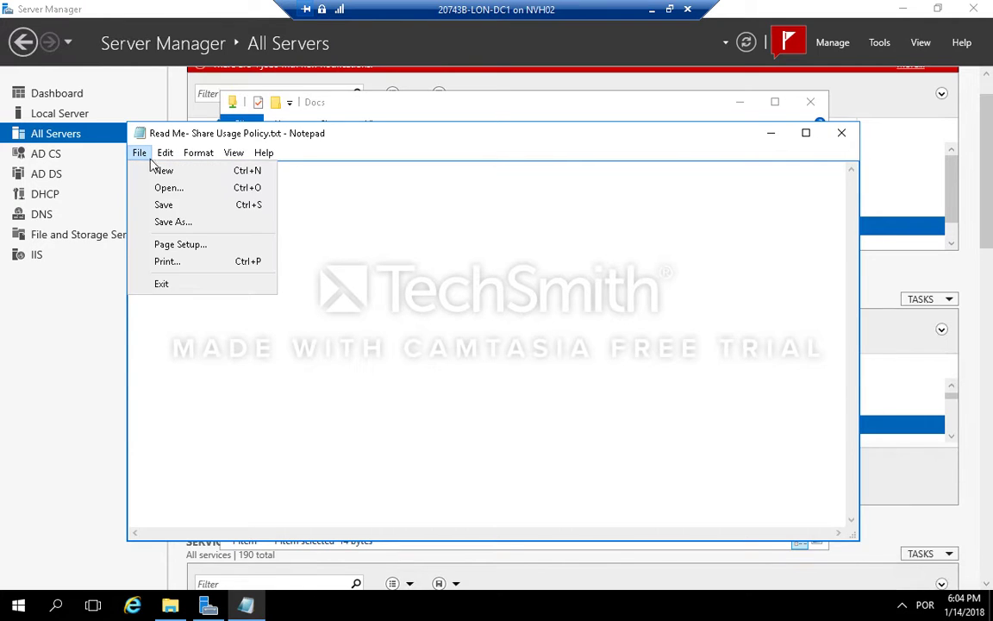
left_click(177, 207)
type("mlmlklkl")
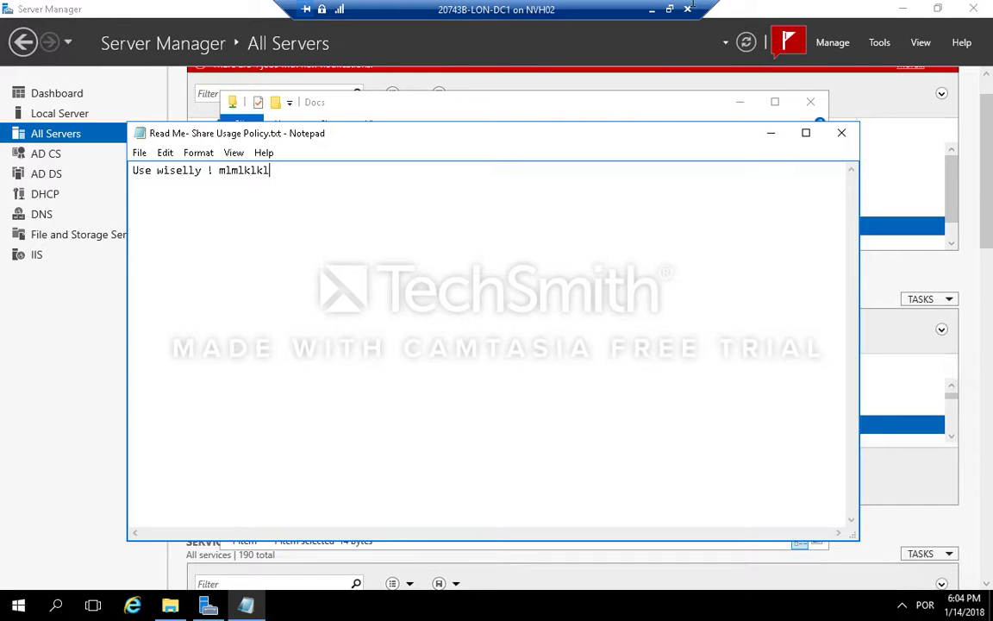
mouse_move(558, 11)
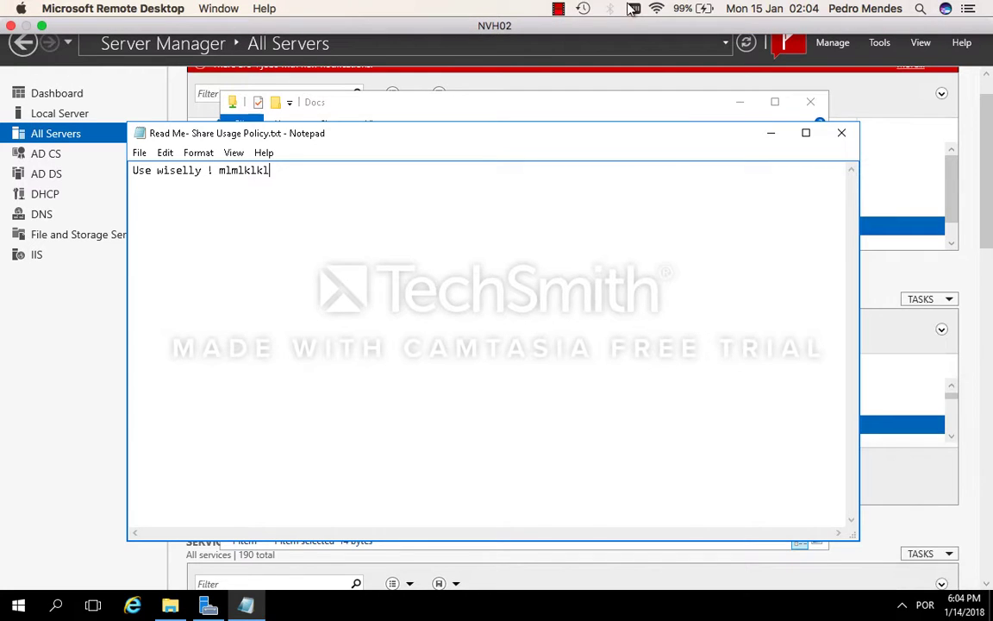
left_click(558, 10)
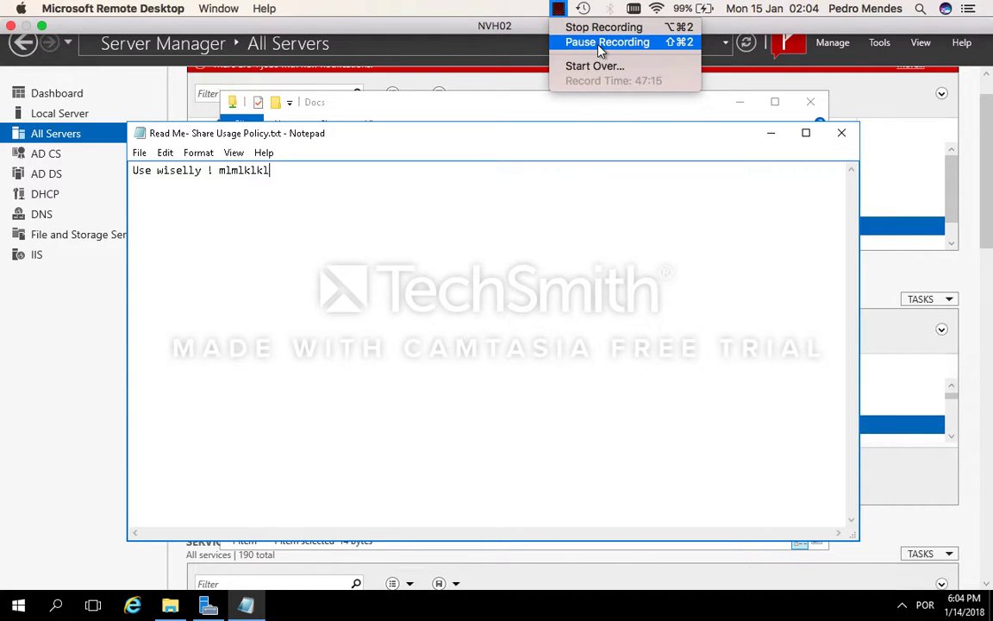
left_click(508, 215)
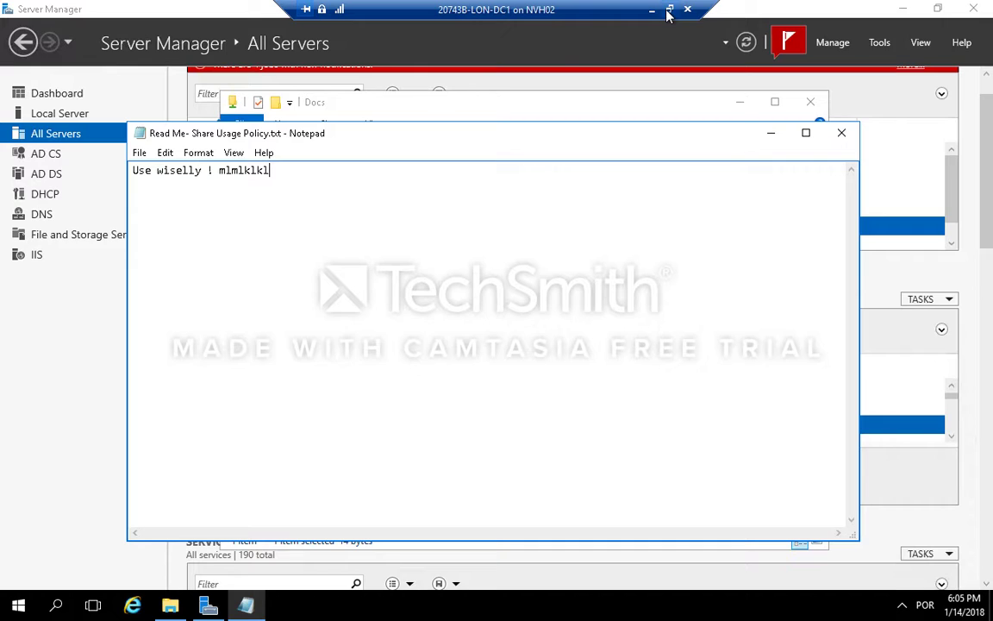
left_click(669, 10)
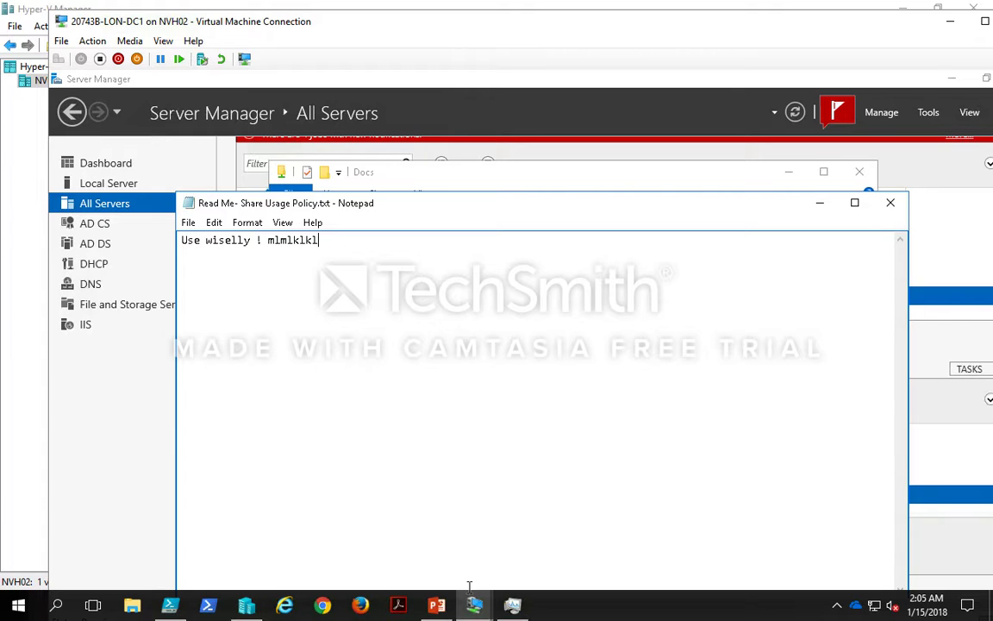
Step: Switch to the LON-SVR2 machine and move the AdatumFS clustered role to node LON-SVR2
mouse_move(477, 589)
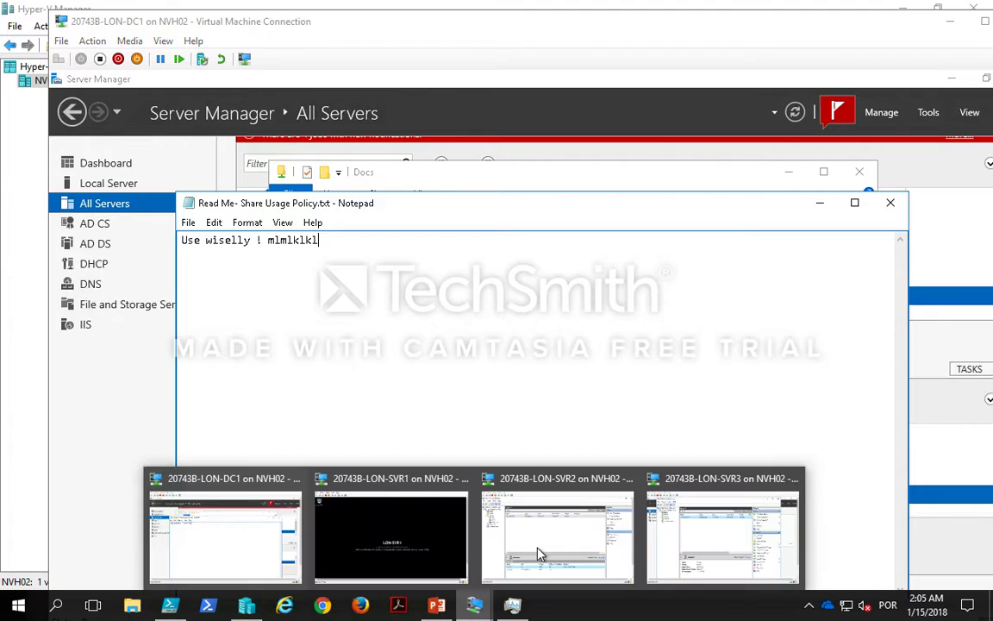
left_click(569, 539)
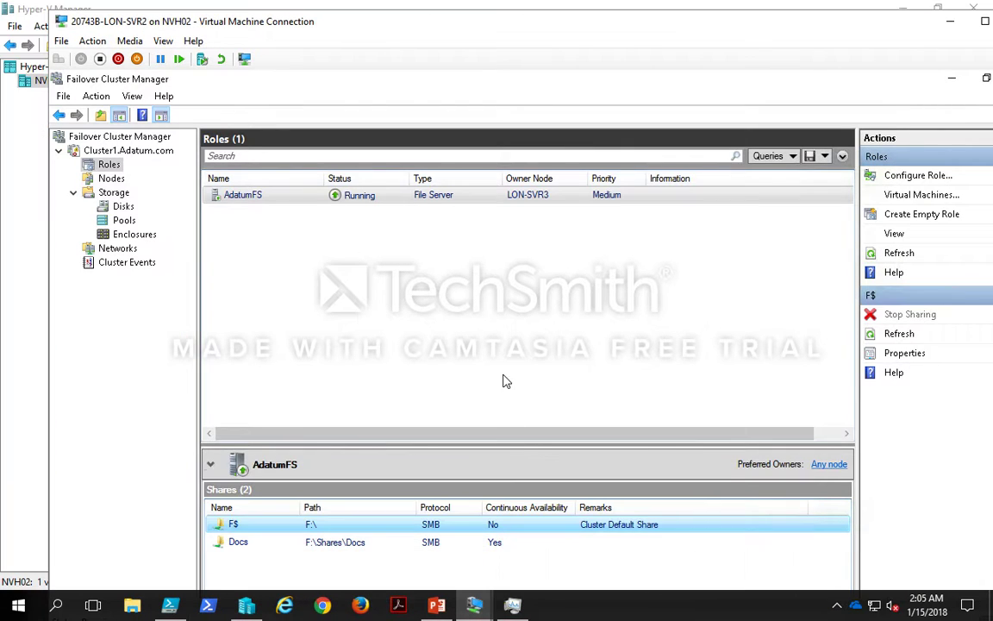
left_click(532, 201)
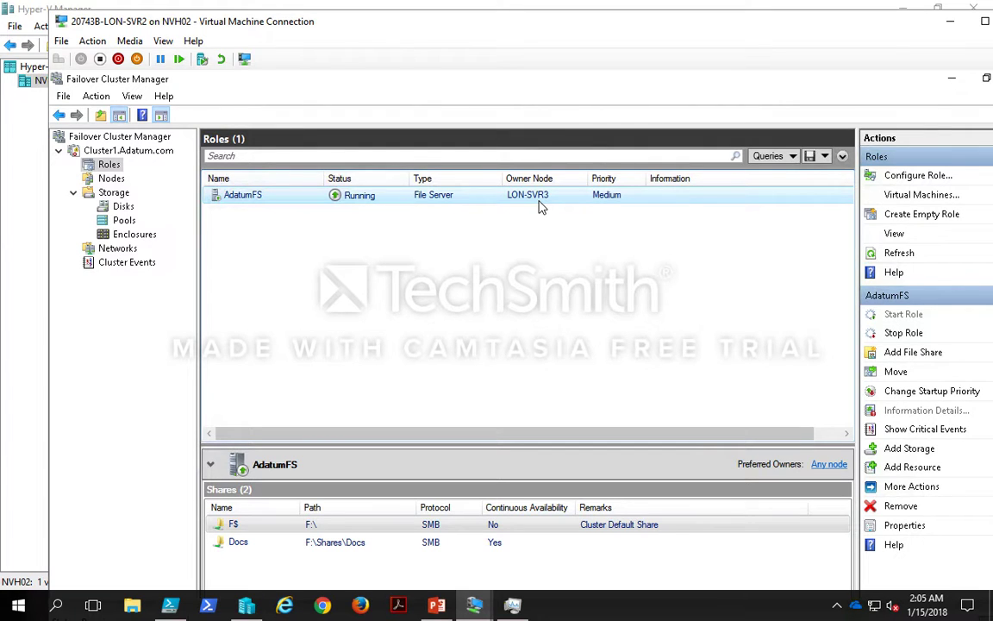
right_click(539, 201)
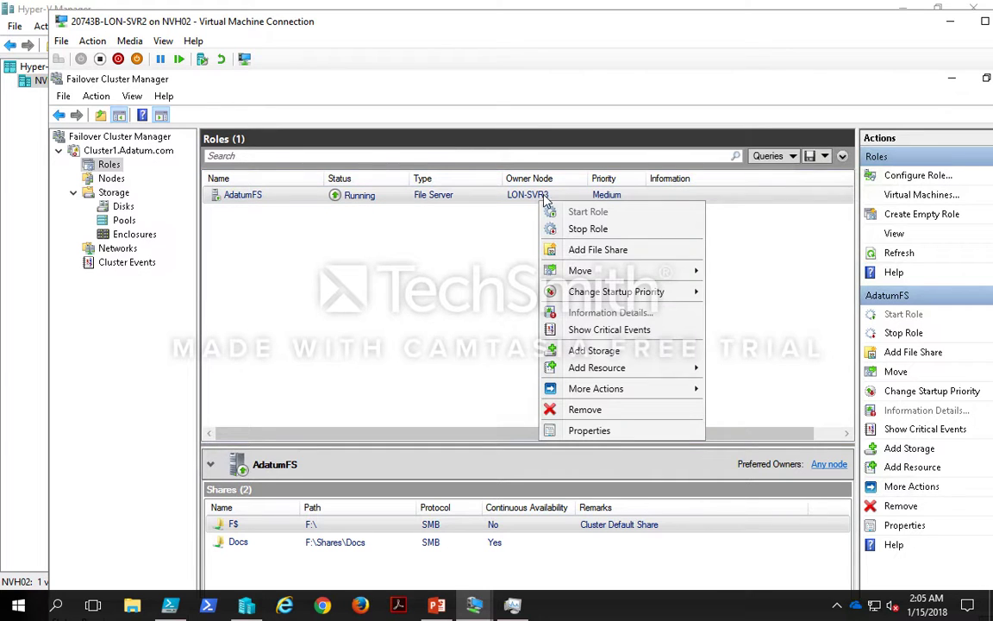
mouse_move(684, 268)
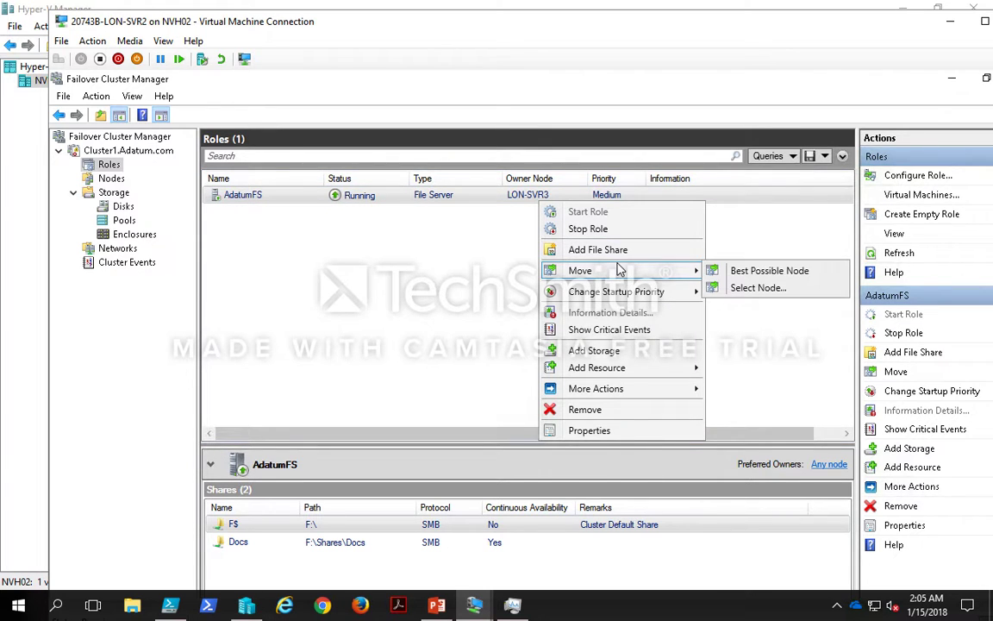
left_click(749, 290)
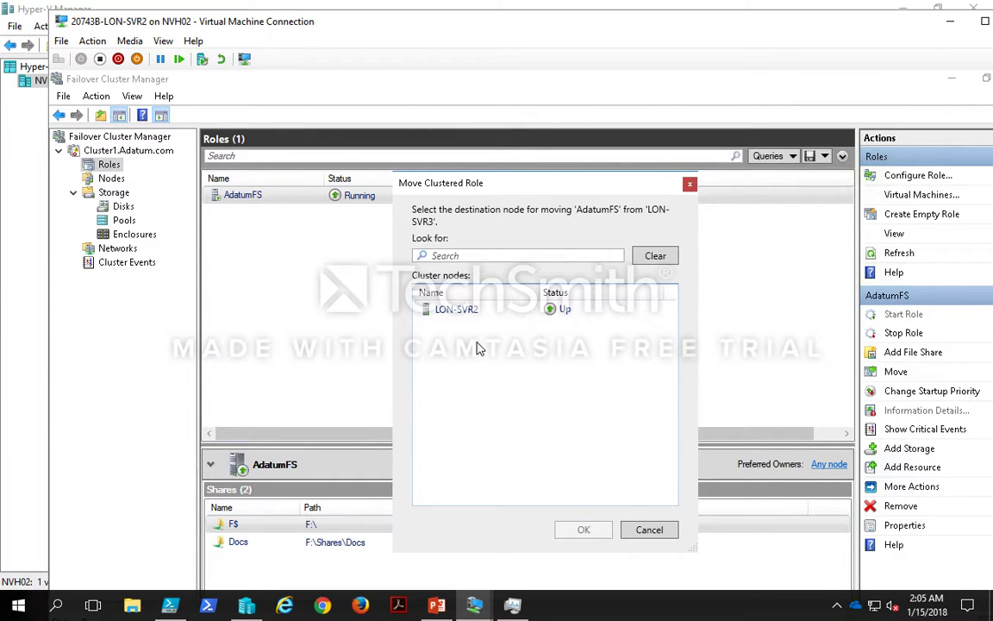
left_click(473, 312)
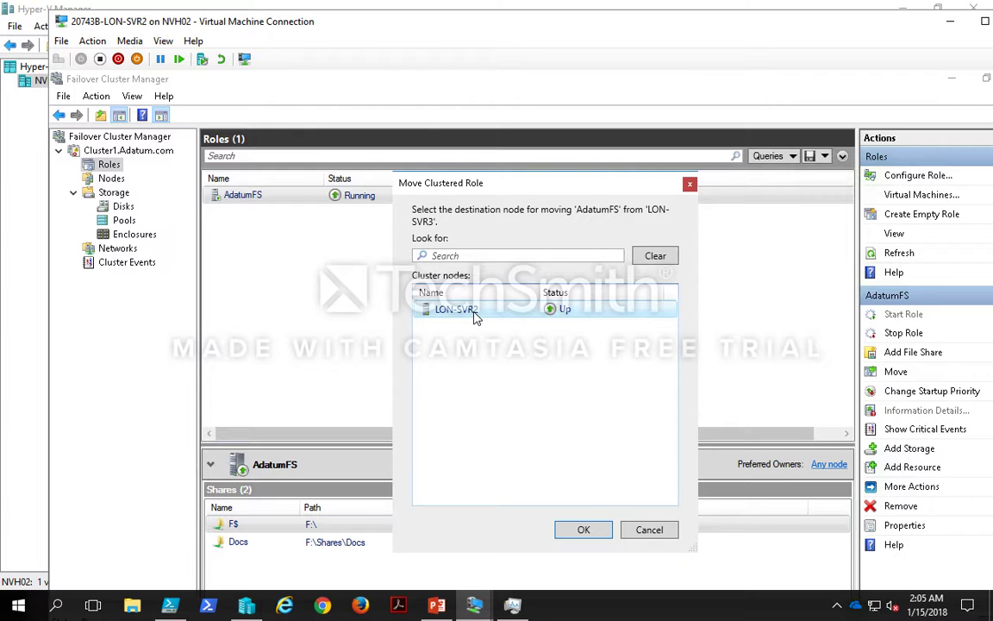
left_click(584, 530)
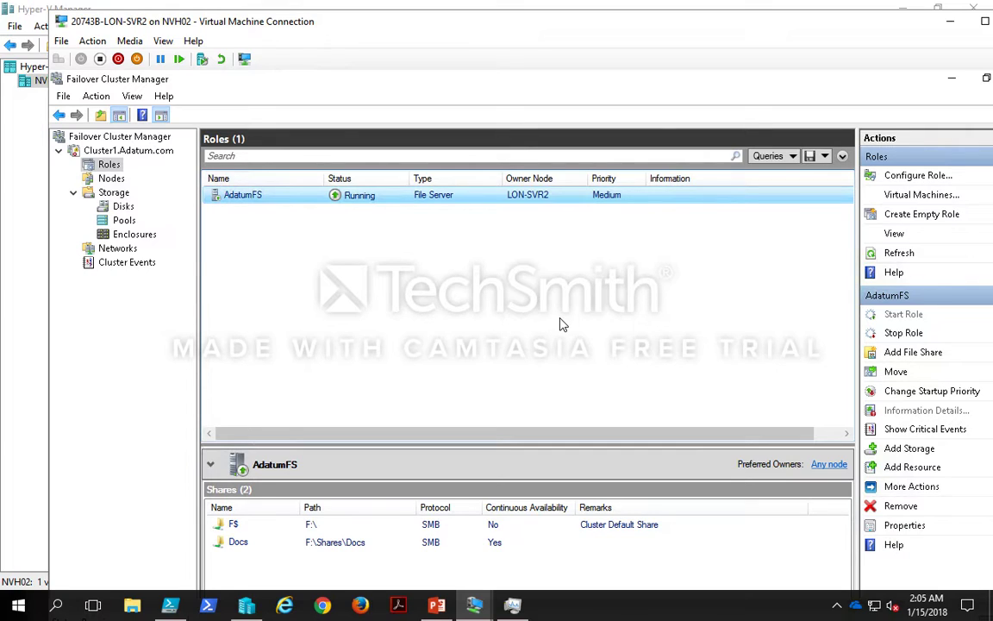
Step: Switch back to LON-DC1, save the Read Me- Share Usage Policy.txt file in Notepad and close it
key("ctrl+Left")
key("ctrl+Right")
left_click(479, 608)
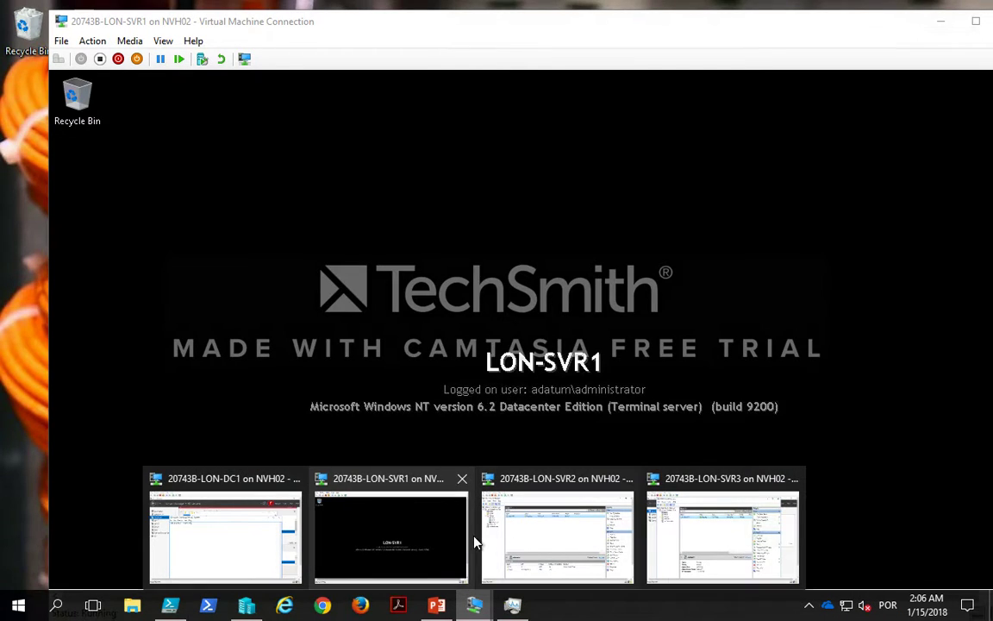
left_click(240, 529)
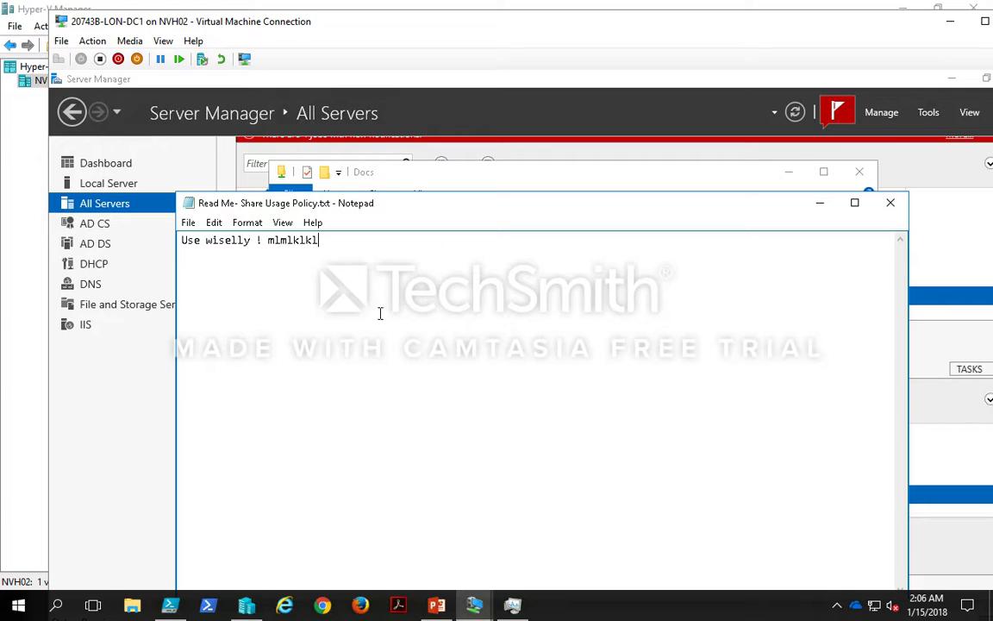
left_click_drag(424, 209, 437, 131)
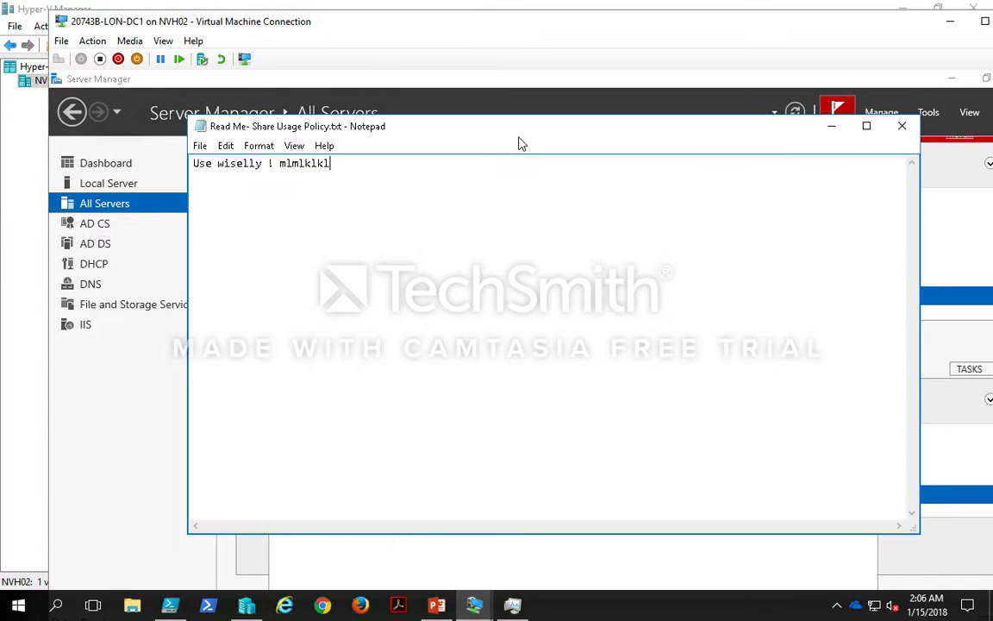
left_click(199, 146)
left_click(228, 201)
left_click(902, 129)
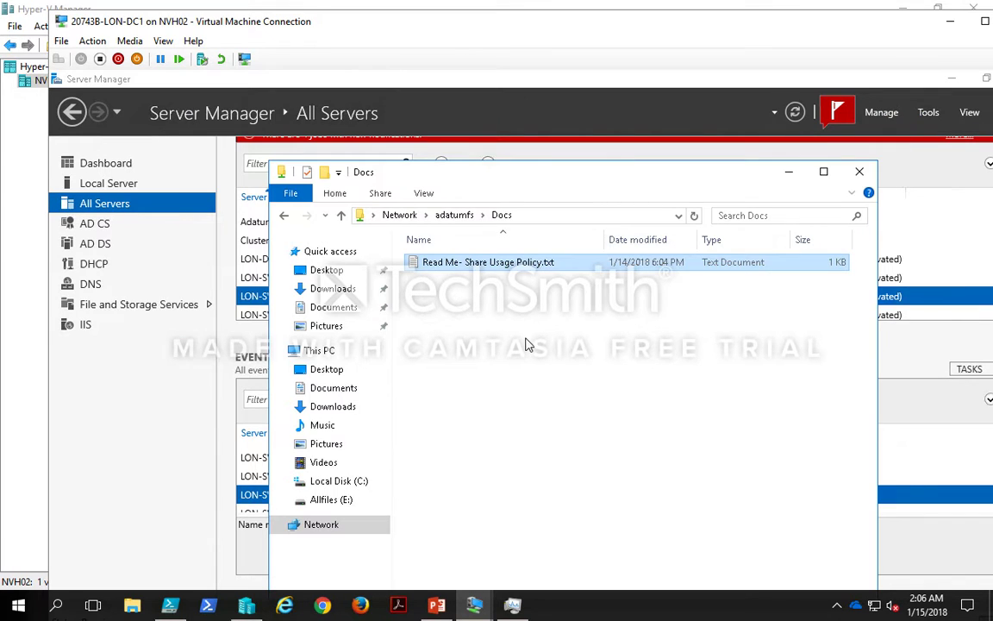
Step: Refresh the Docs folder and reopen Read Me- Share Usage Policy.txt to check its contents, then close it
right_click(526, 339)
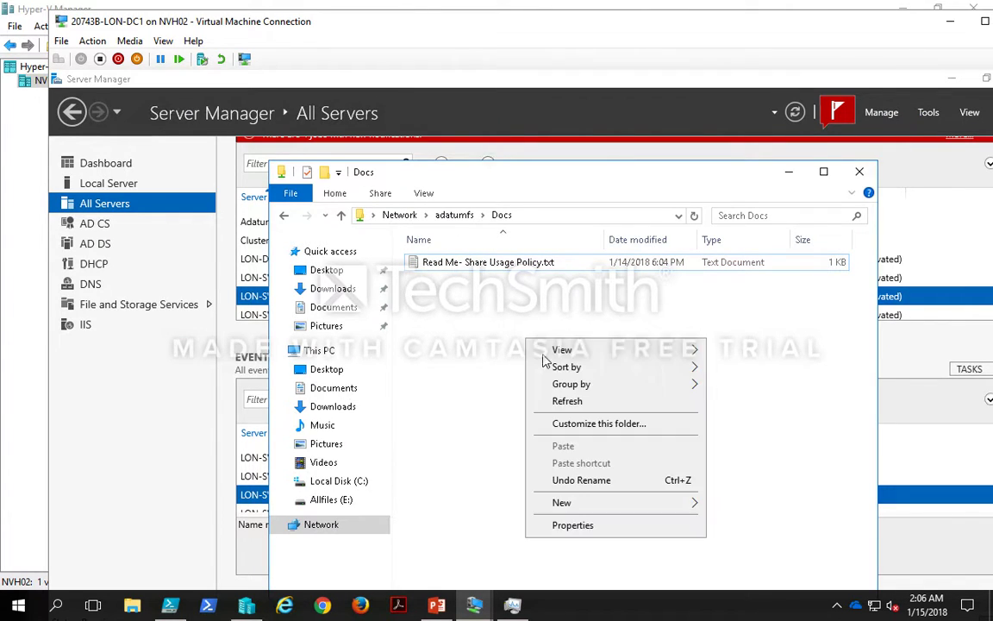
left_click(567, 402)
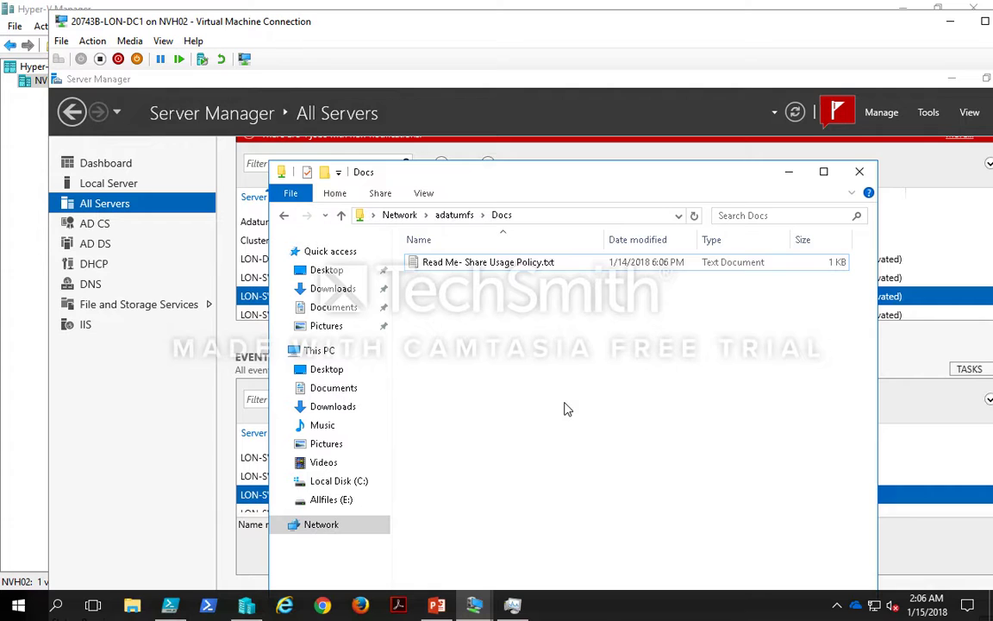
double_click(541, 263)
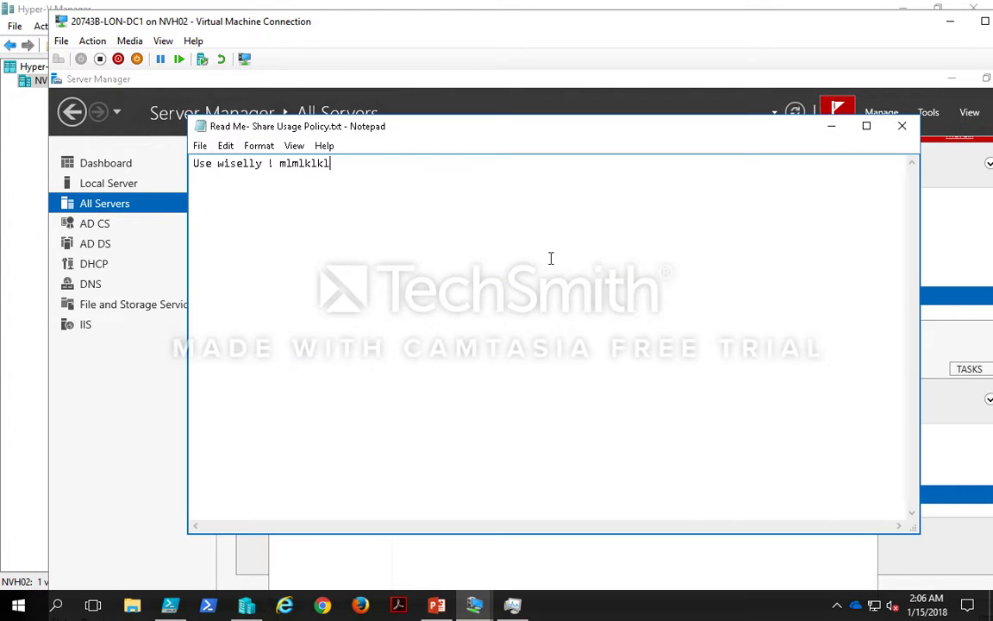
left_click(902, 126)
Step: Copy the \\adatumfs\Docs path, close File Explorer, and paste the path into a new File Explorer window's address bar
left_click(601, 217)
key("ctrl+c")
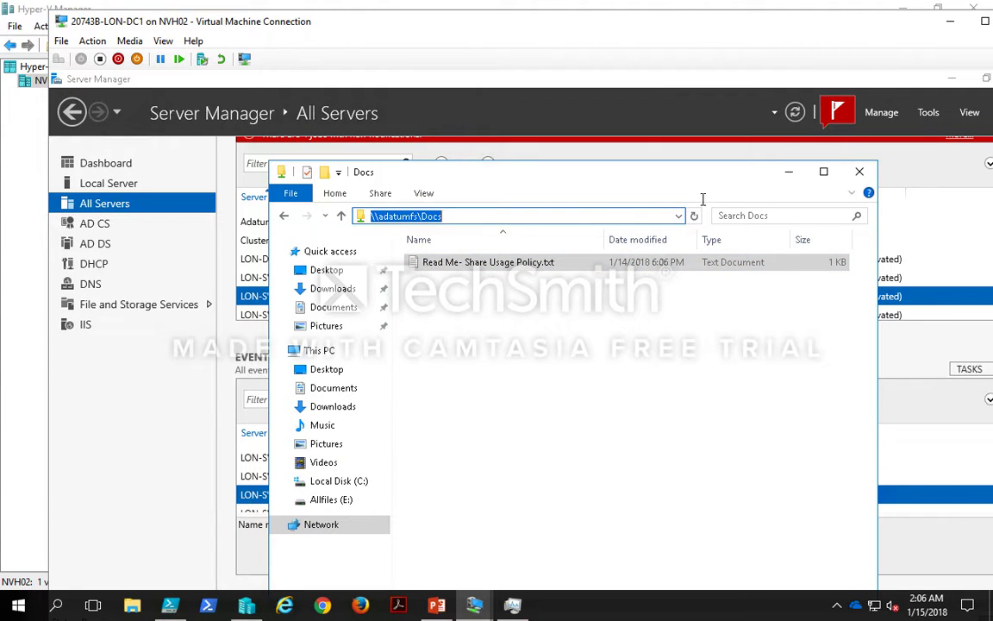
left_click(858, 171)
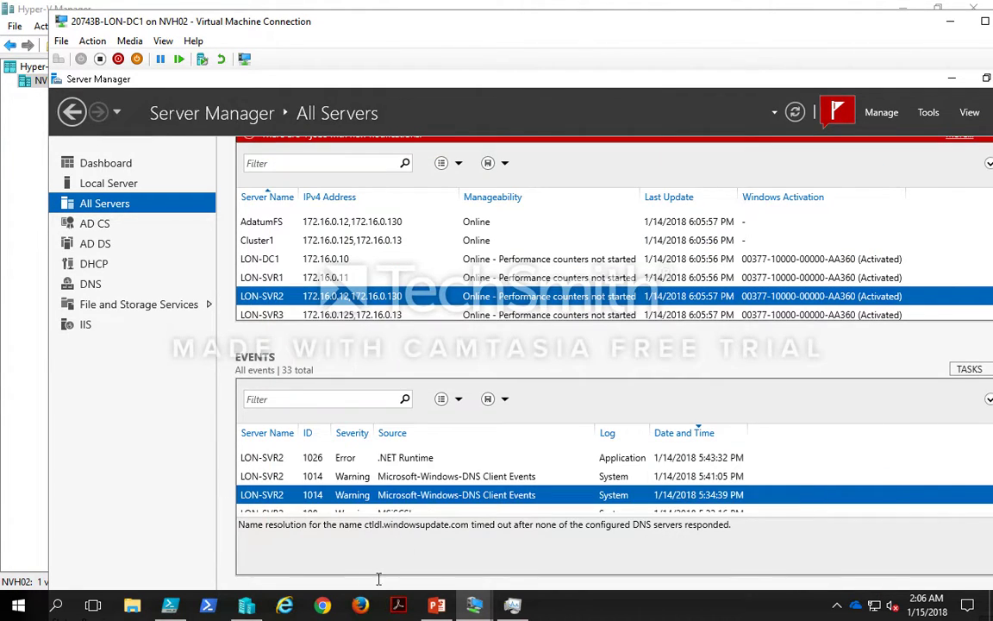
left_click(132, 606)
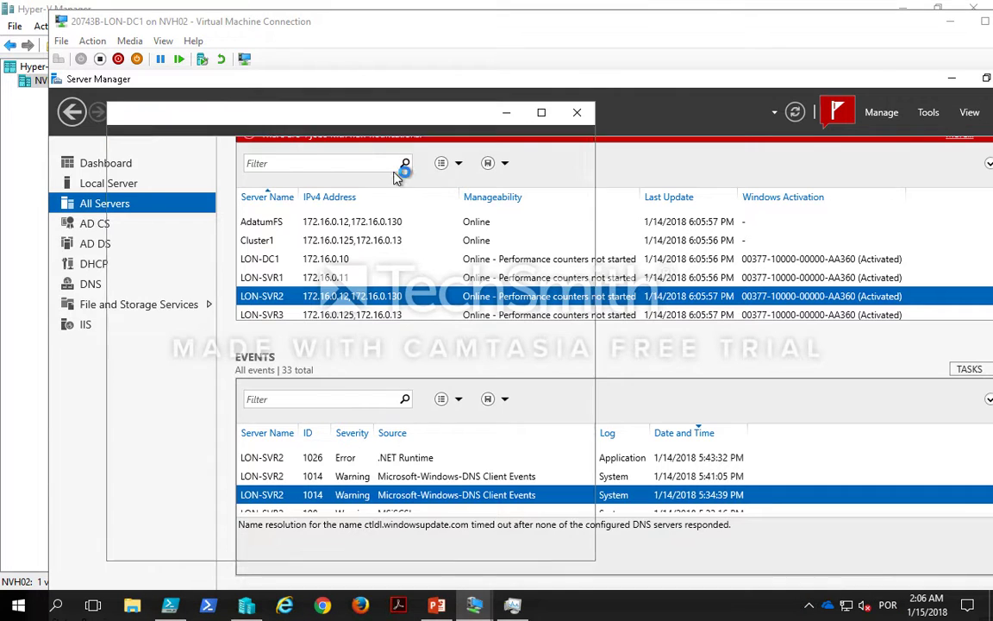
left_click(332, 156)
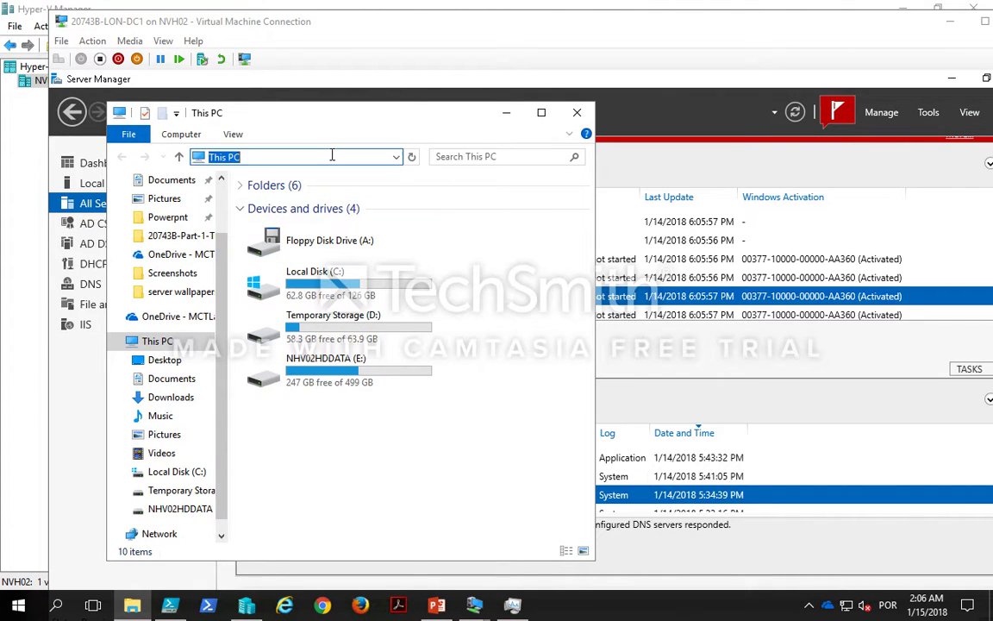
key("ctrl+v")
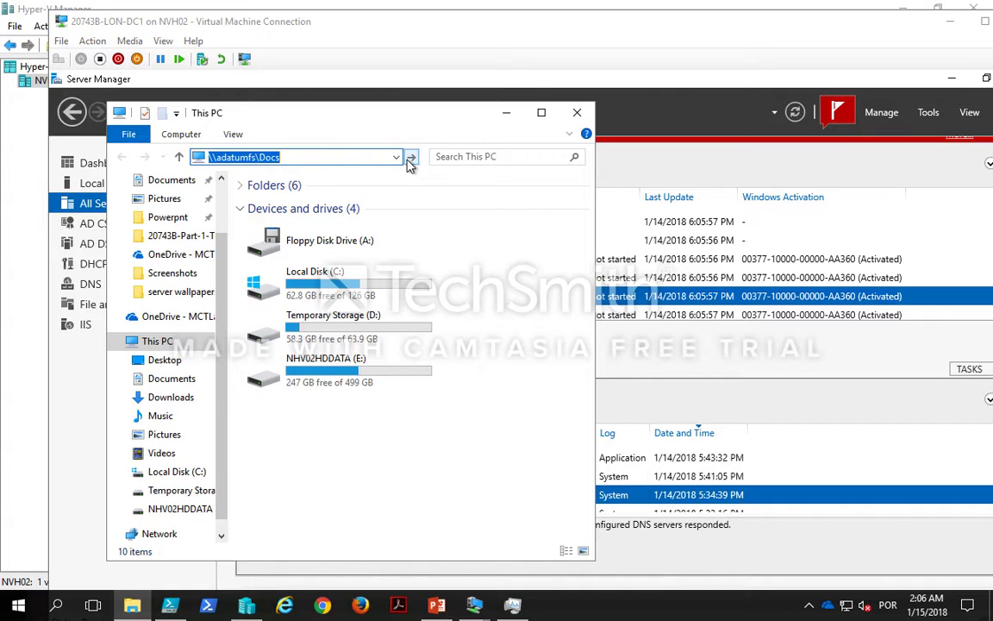
left_click(354, 157)
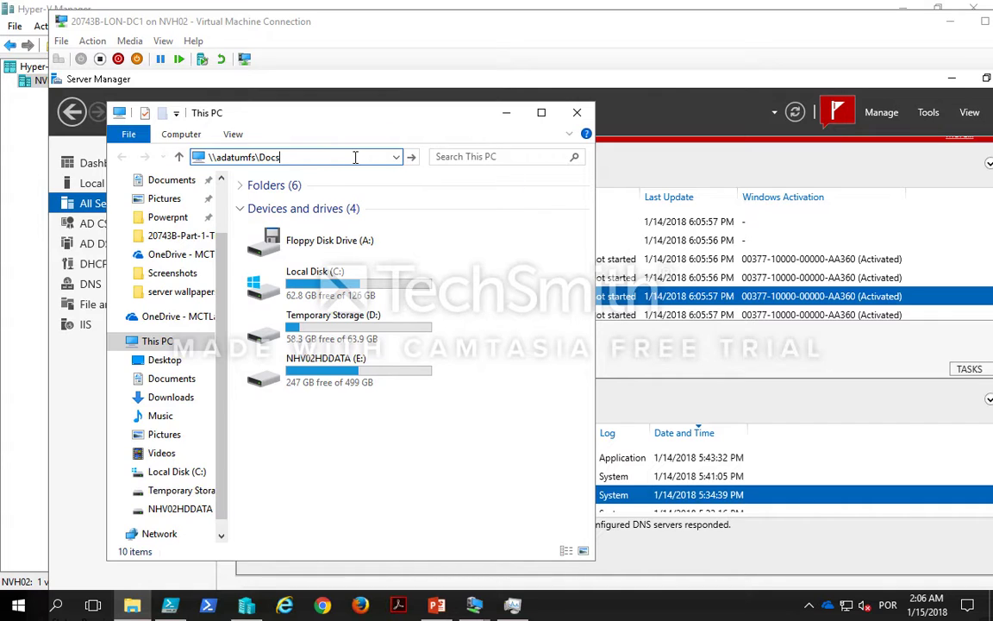
Step: Shorten the address to \\adatumfs\
key("ctrl+a")
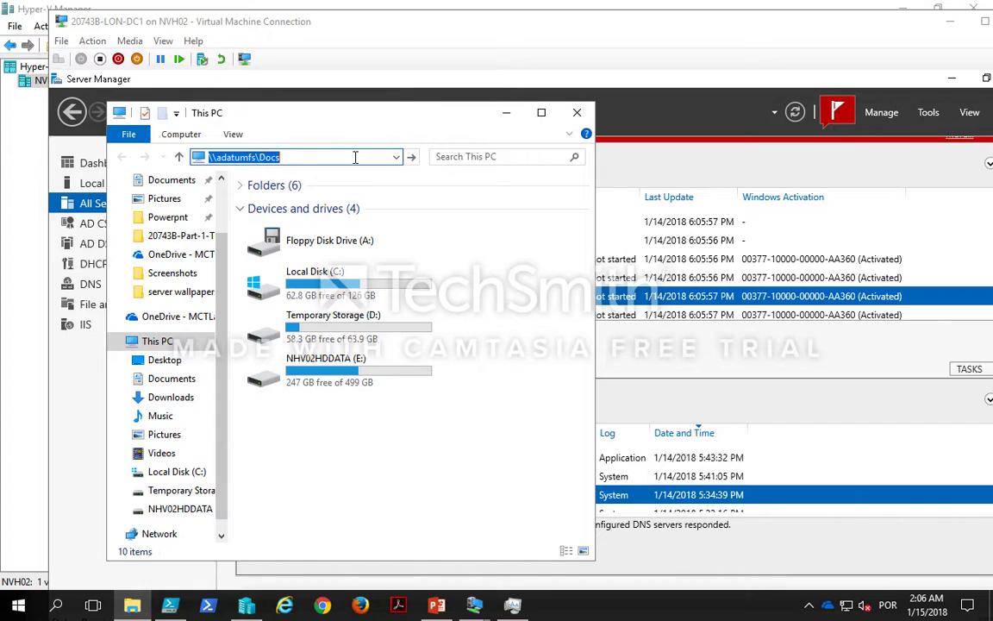
left_click(354, 157)
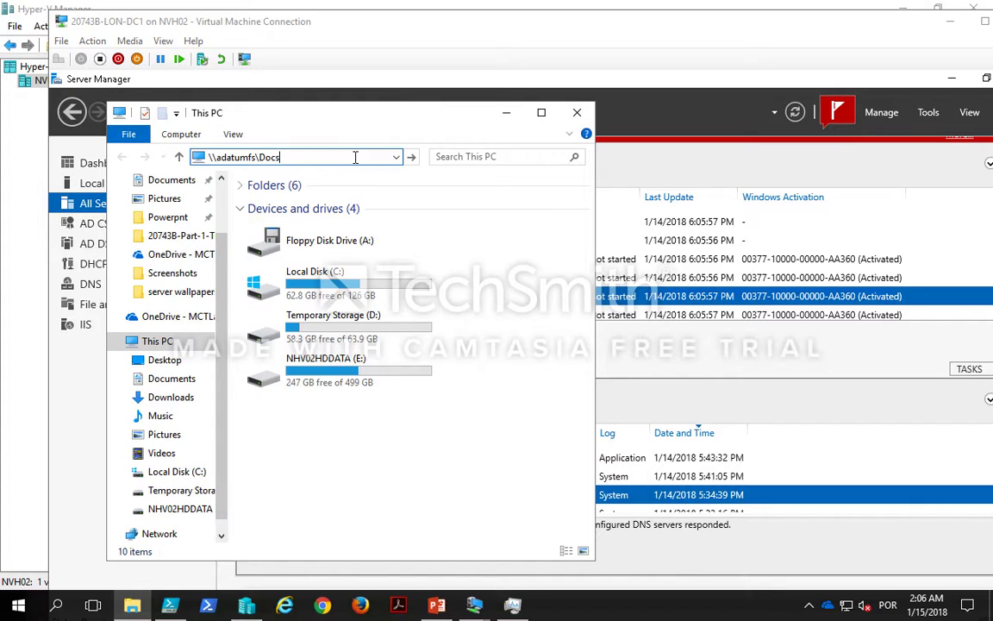
key("BackSpace")
key("BackSpace")
key("BackSpace")
key("BackSpace")
key("ctrl+a")
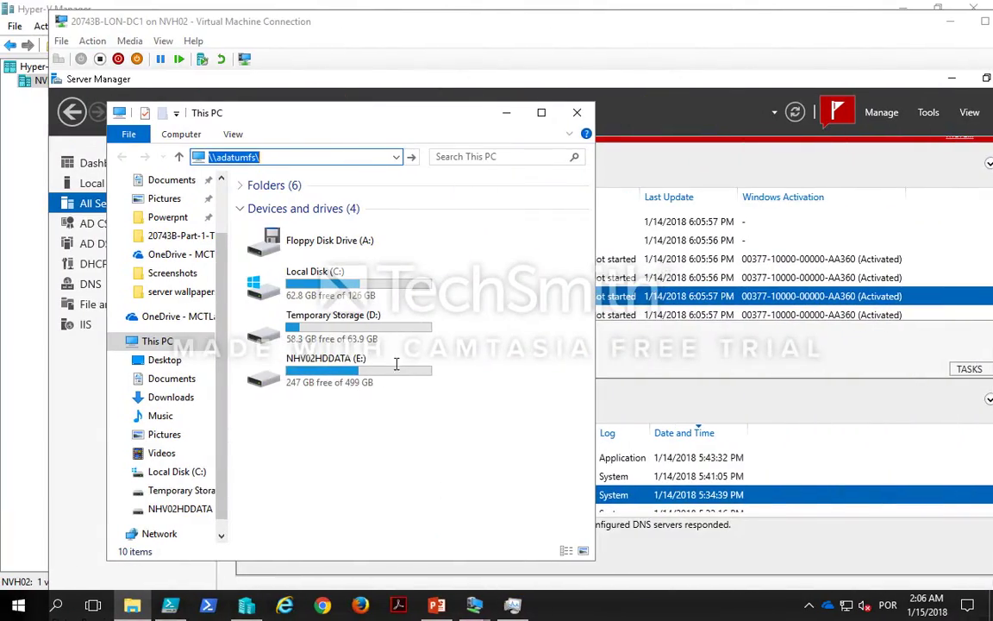
Step: Inspect the Docs share of AdatumFS in Failover Cluster Manager on LON-SVR2, then return to LON-DC1
left_click(488, 597)
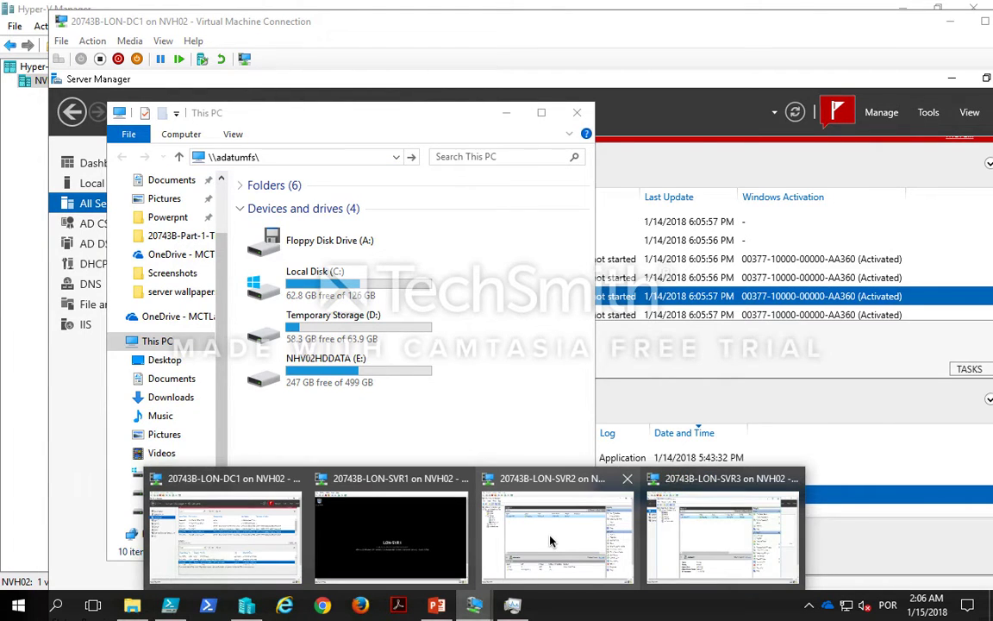
left_click(494, 481)
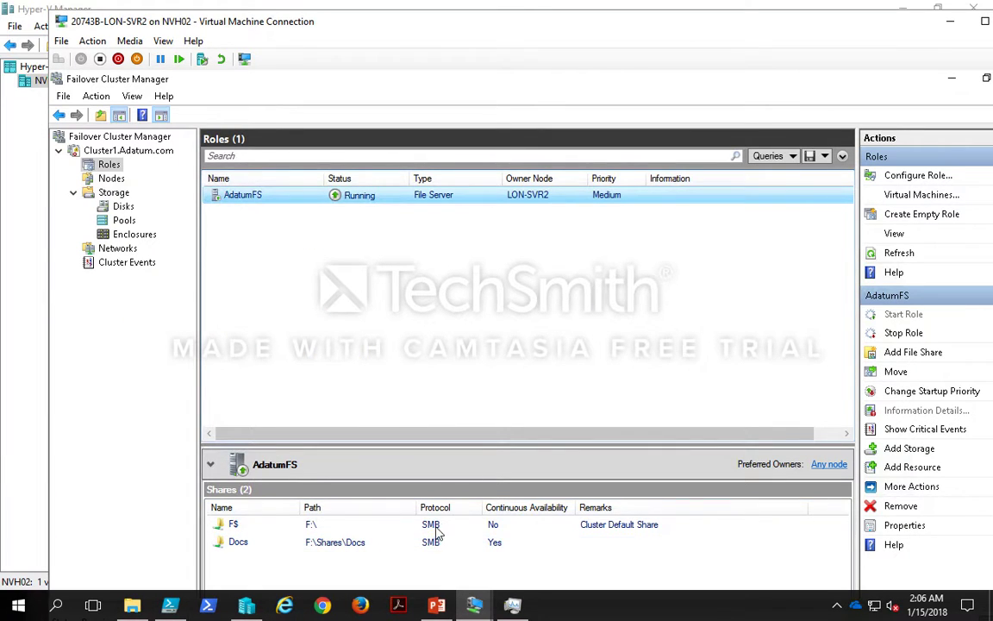
left_click(435, 544)
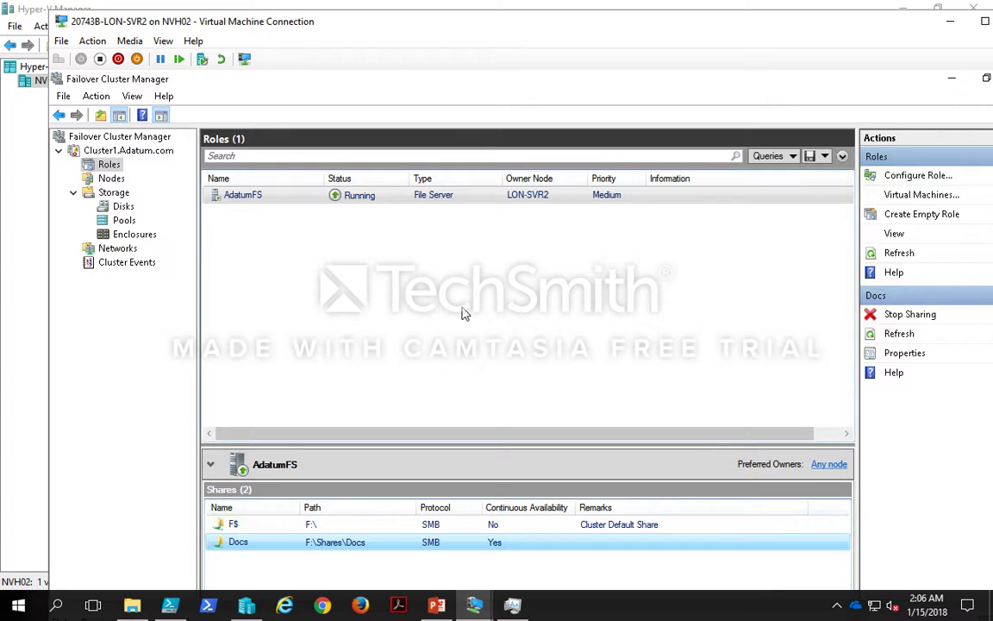
mouse_move(474, 605)
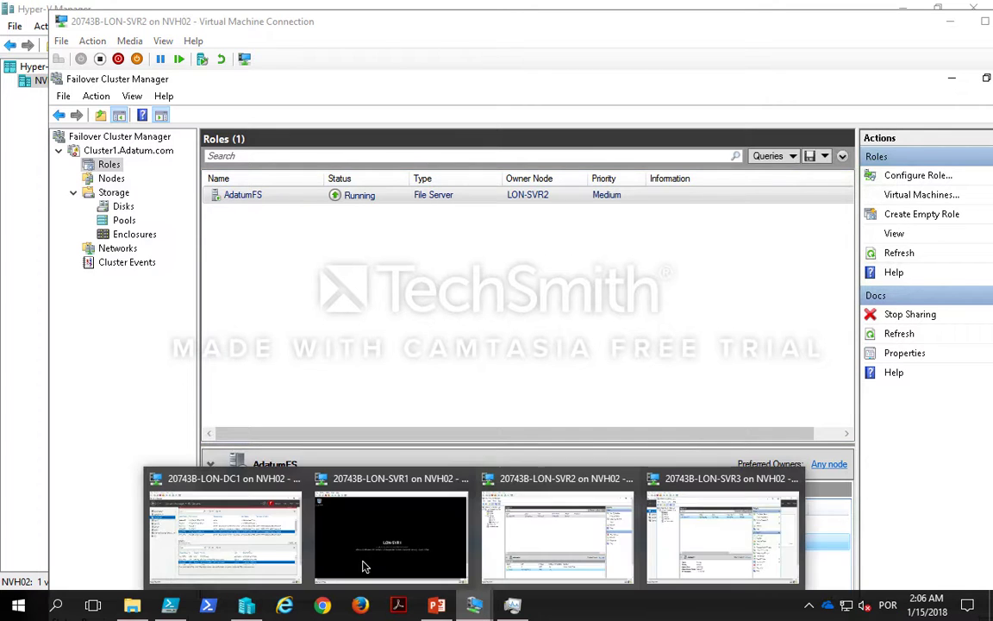
left_click(276, 540)
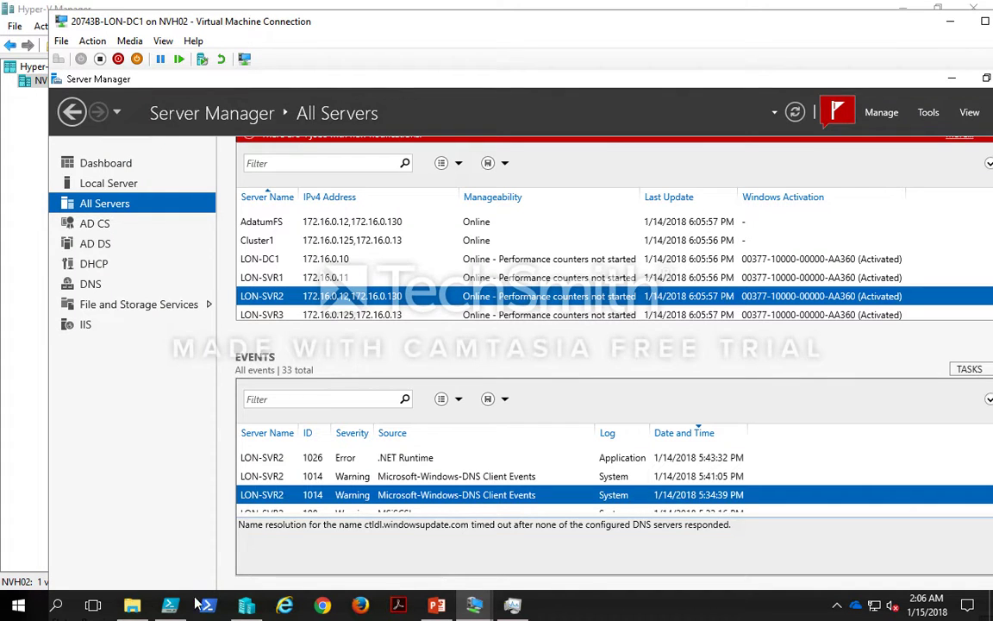
Step: Try to open \\adatumfs\ in File Explorer and dismiss the network error dialog
left_click(133, 605)
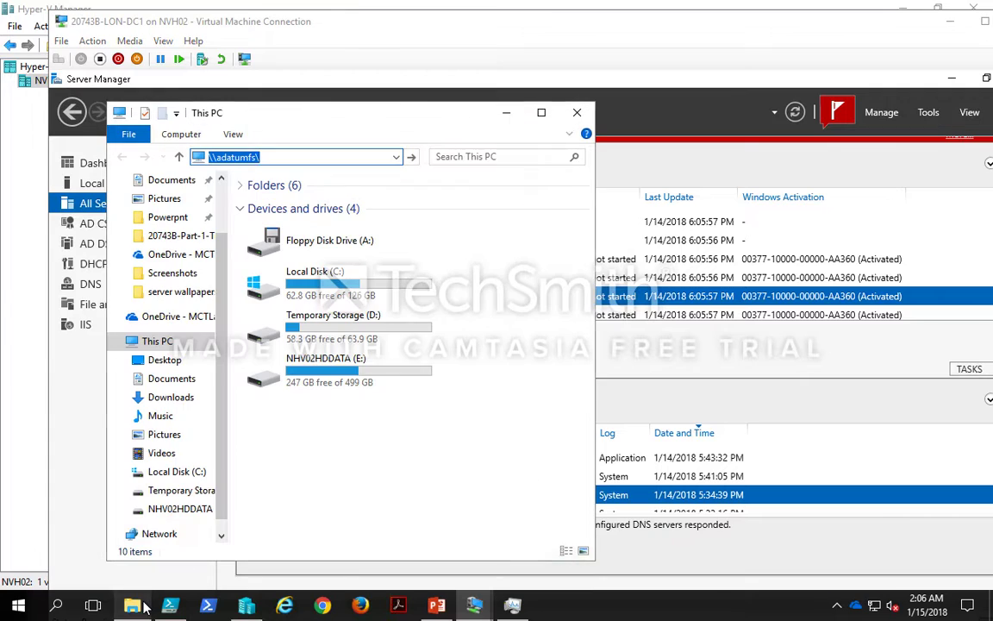
left_click(373, 157)
key("BackSpace")
key("BackSpace")
key("BackSpace")
key("BackSpace")
key("BackSpace")
key("BackSpace")
key("BackSpace")
key("BackSpace")
key("BackSpace")
key("BackSpace")
key("BackSpace")
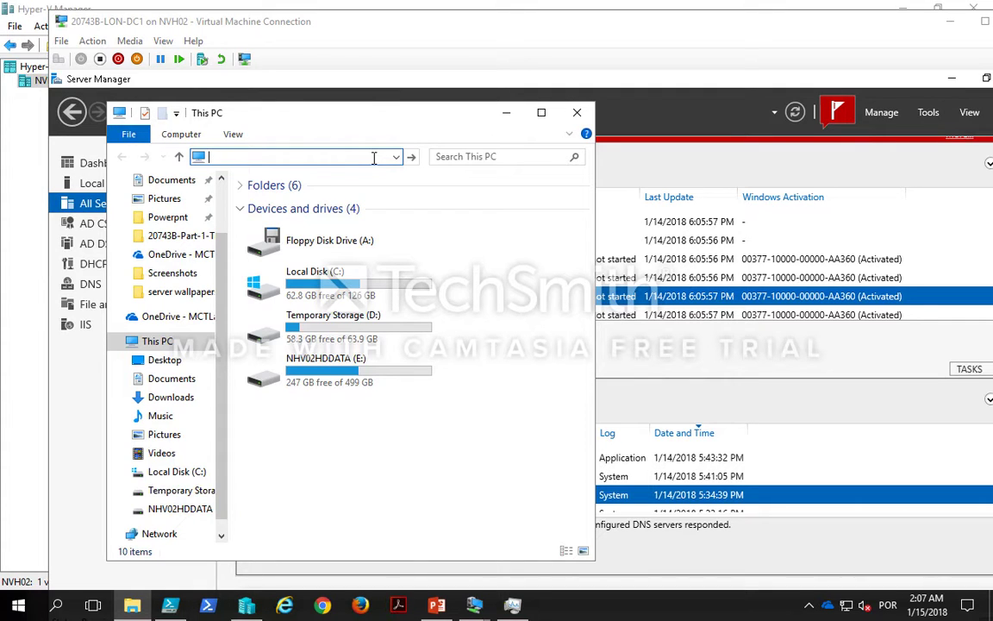
type("\\adatumfs\\")
key("Return")
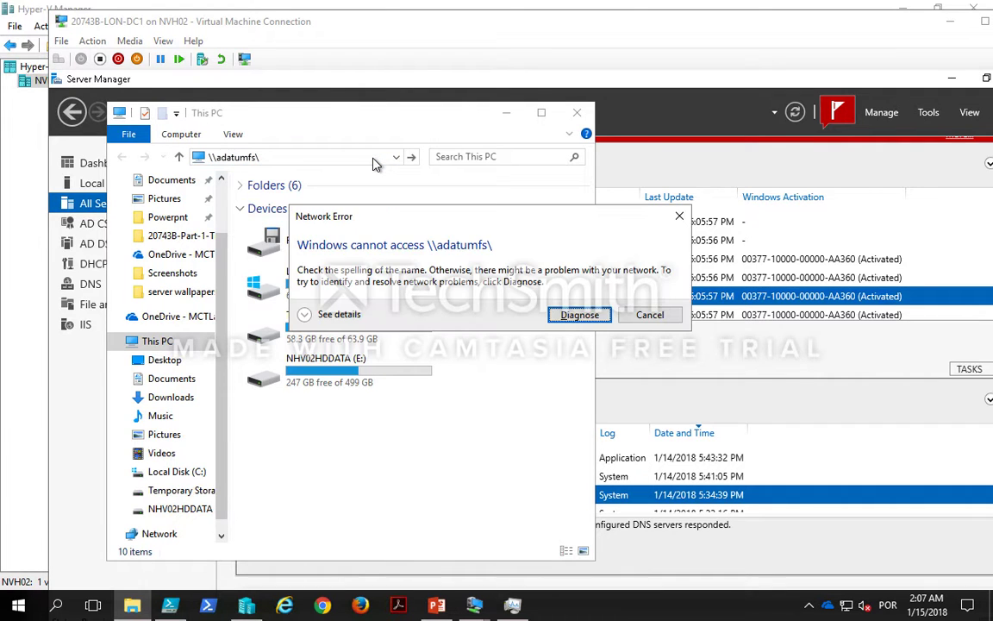
left_click(649, 316)
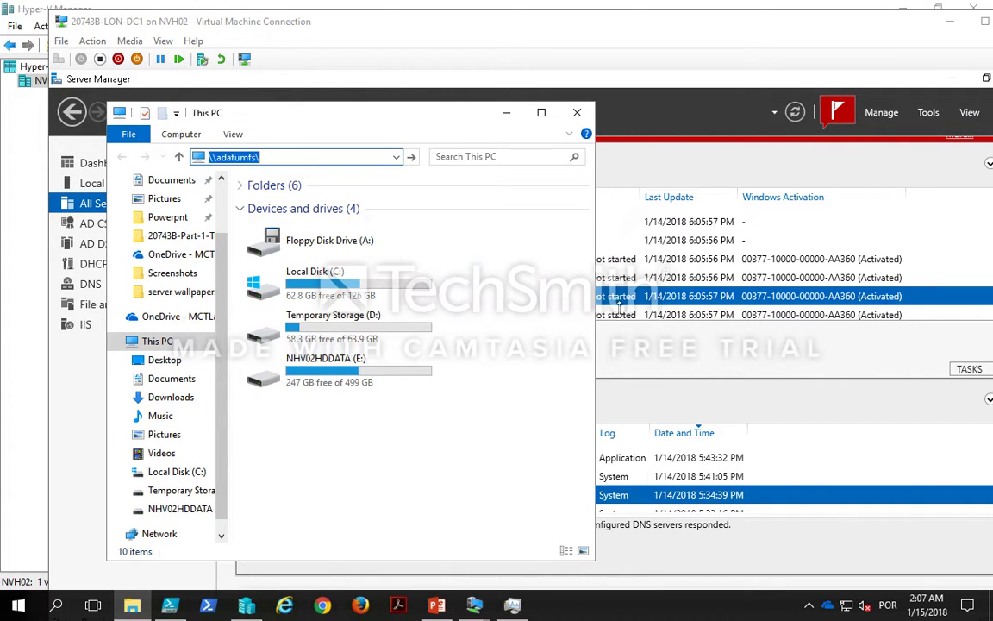
left_click(294, 156)
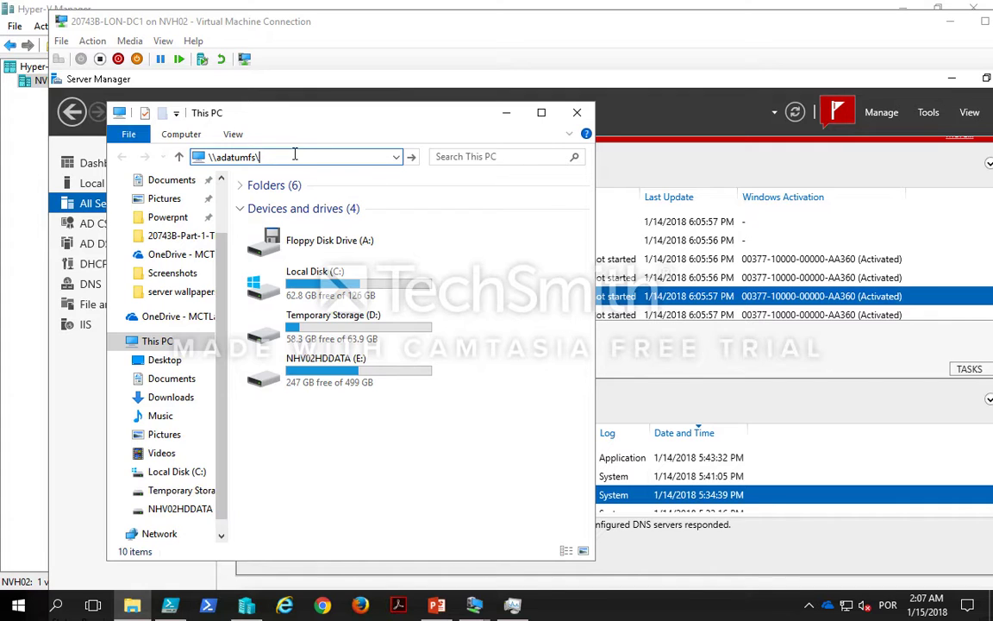
Step: Retry opening \\adatumfs\ from the address bar and cancel the network error
key("Return")
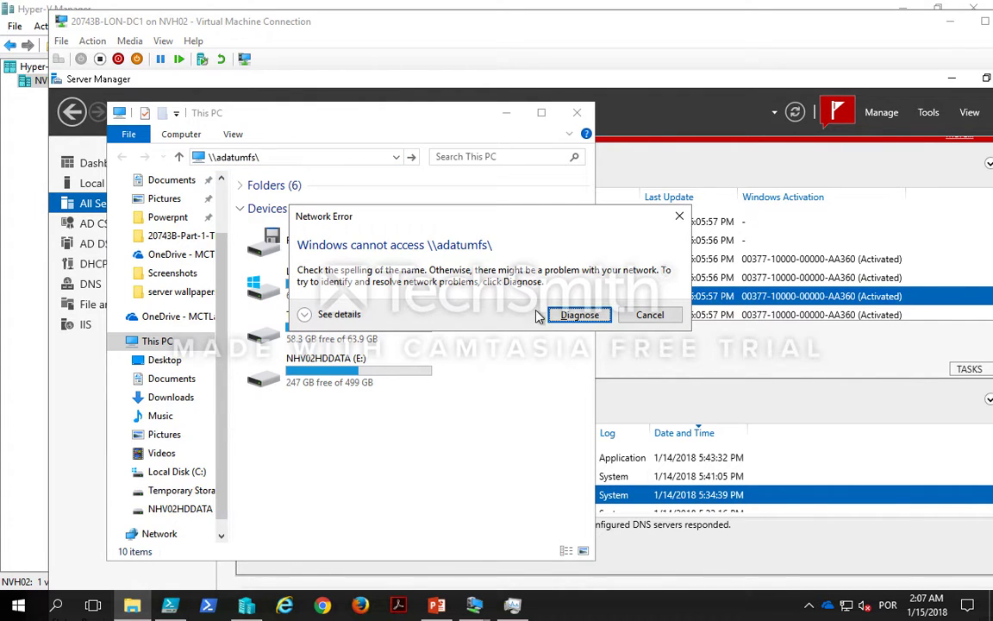
left_click(648, 315)
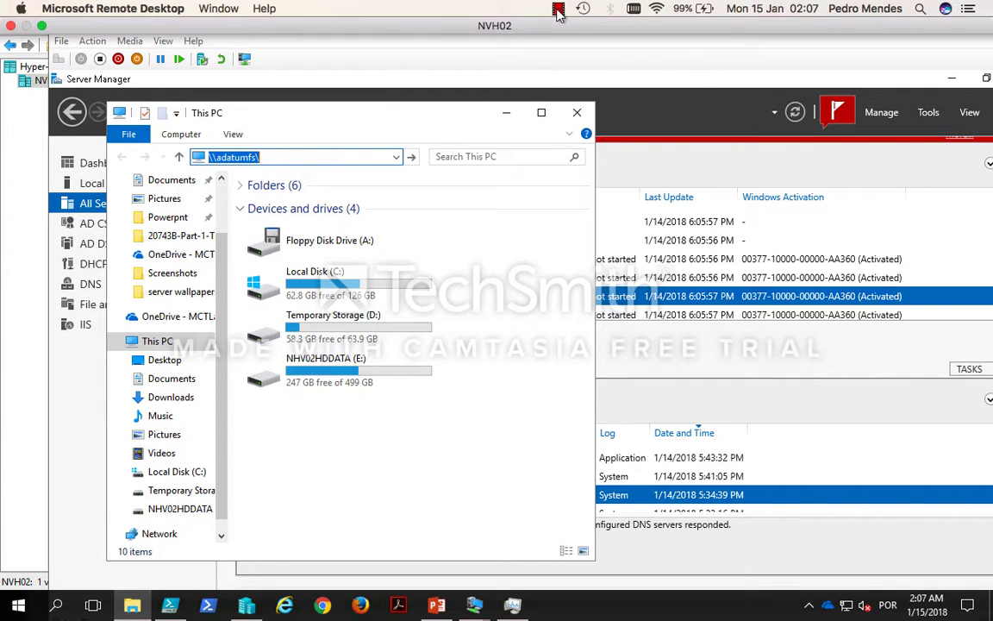
left_click(559, 10)
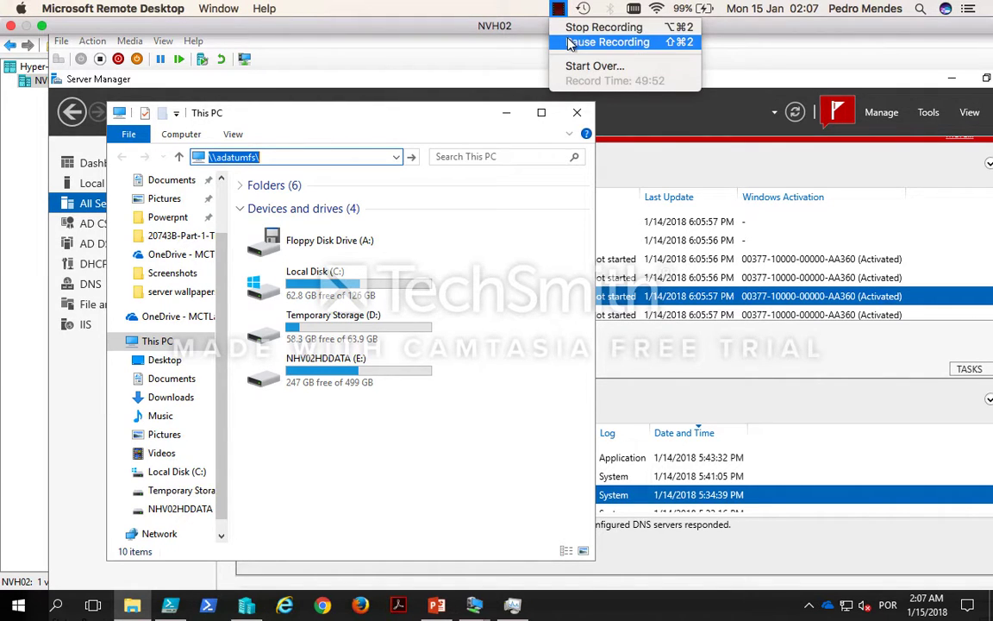
left_click(570, 43)
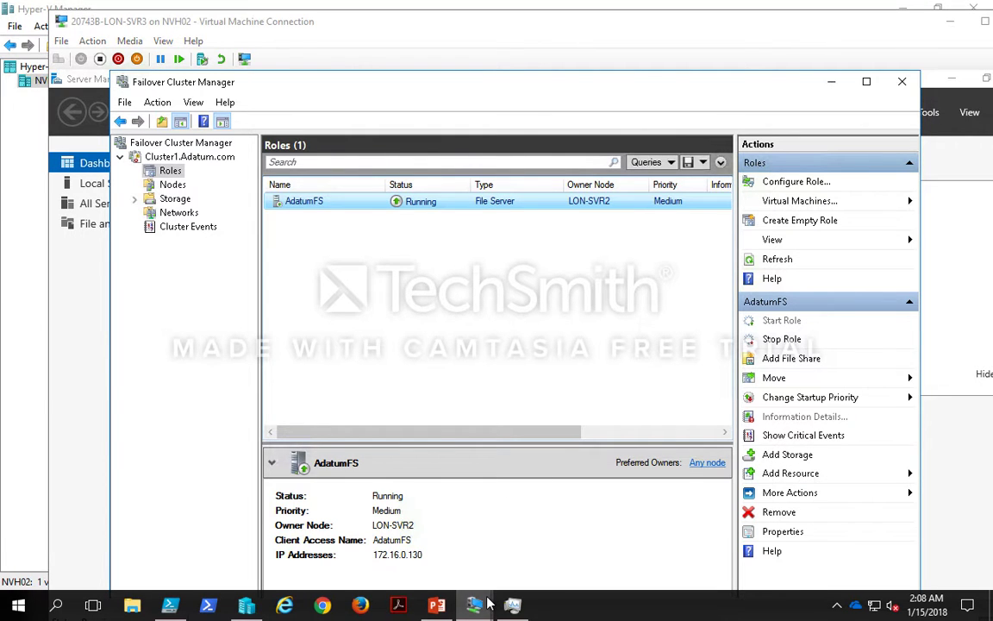
Step: Switch to the LON-DC1 console, close the File Explorer window, and make the virtual machine connection full screen
mouse_move(475, 600)
left_click(243, 483)
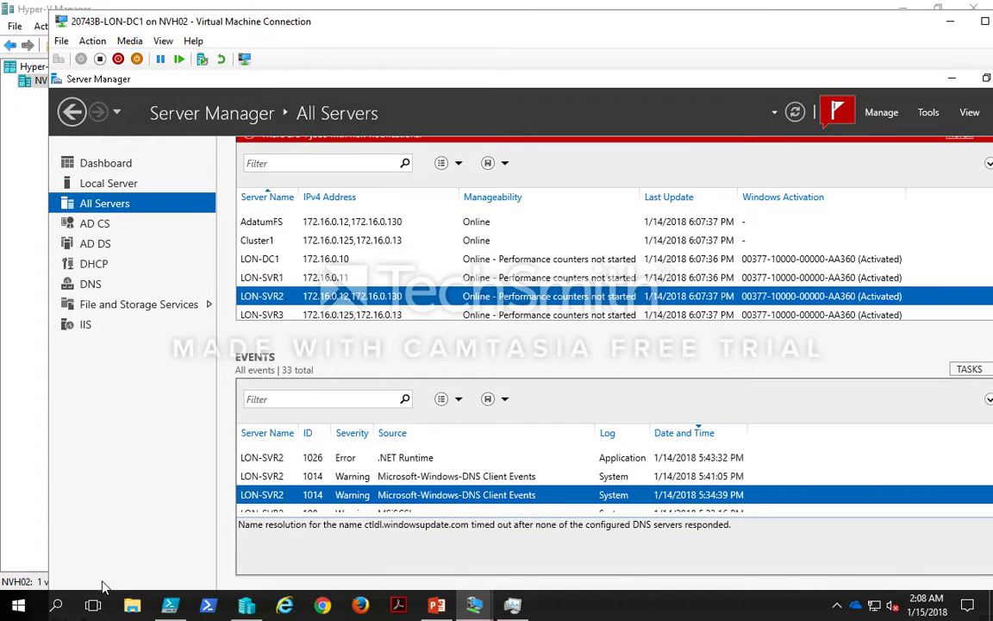
left_click(134, 604)
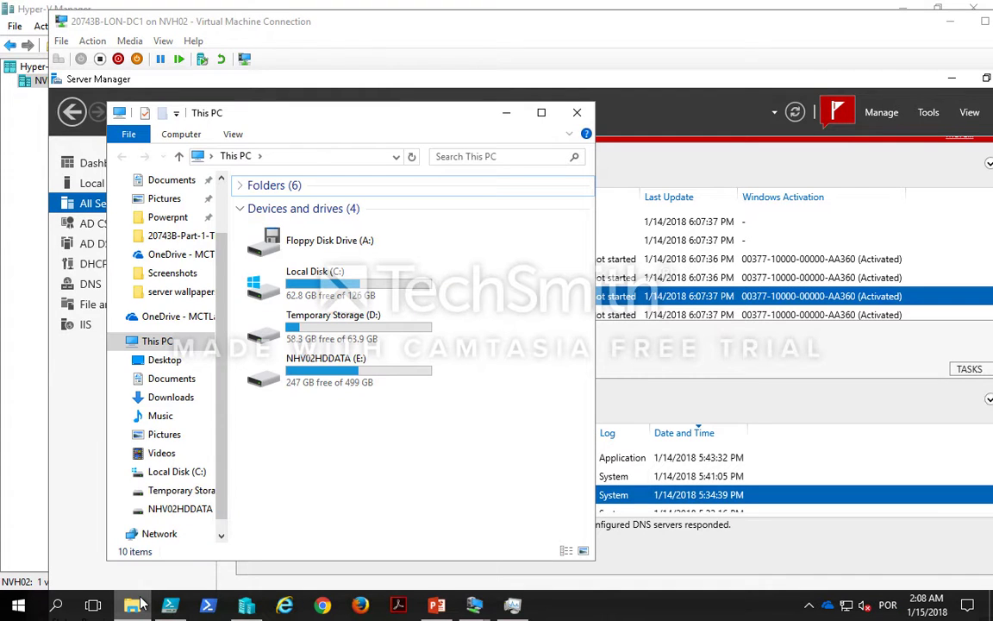
left_click(581, 107)
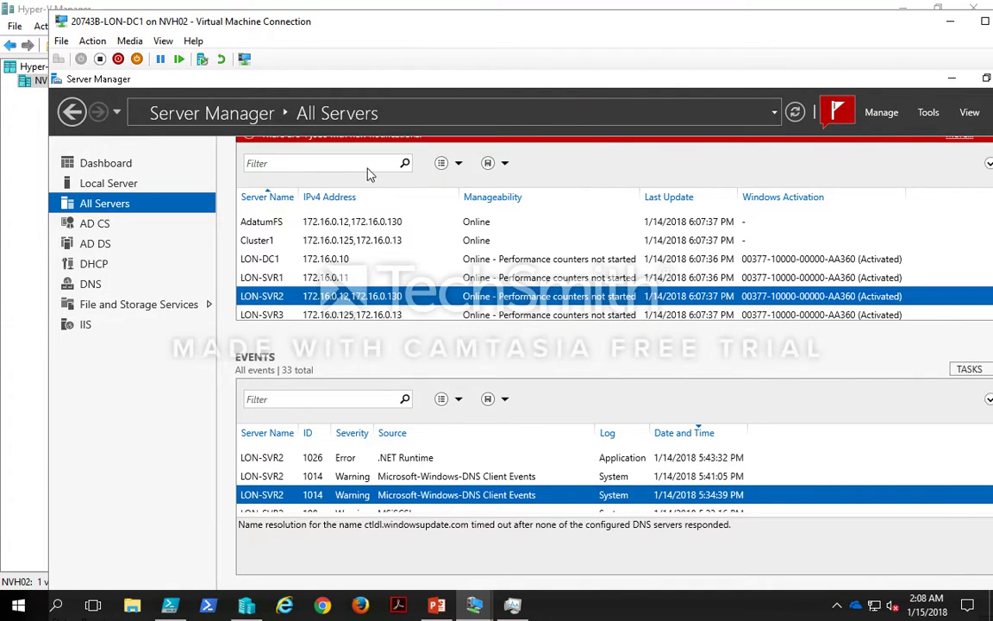
double_click(399, 26)
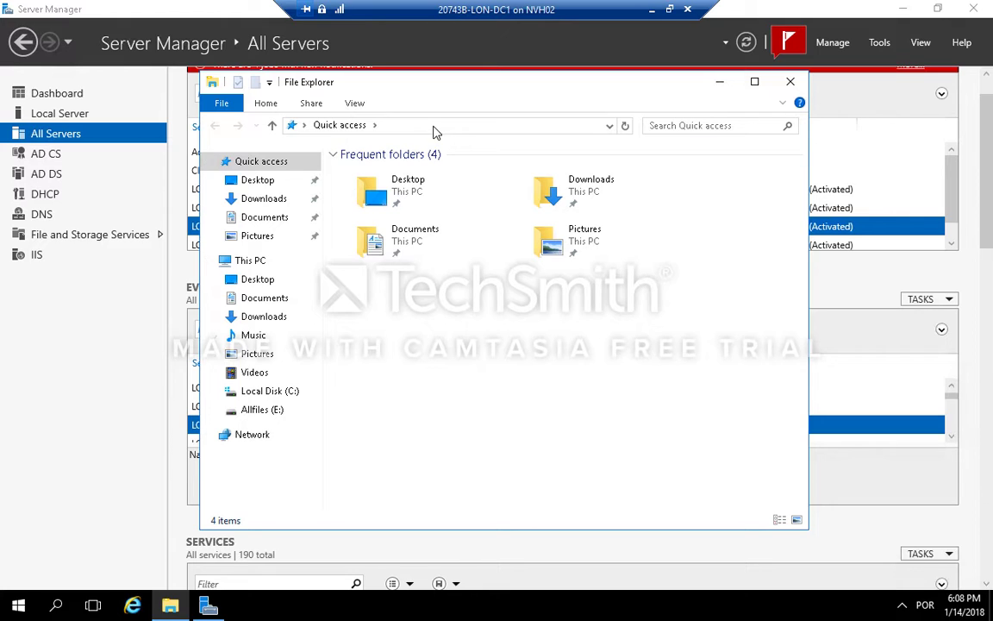
Step: Open \\adatumfs\Docs in File Explorer, view Read Me- Share Usage Policy.txt in Notepad, and exit Notepad
left_click(434, 126)
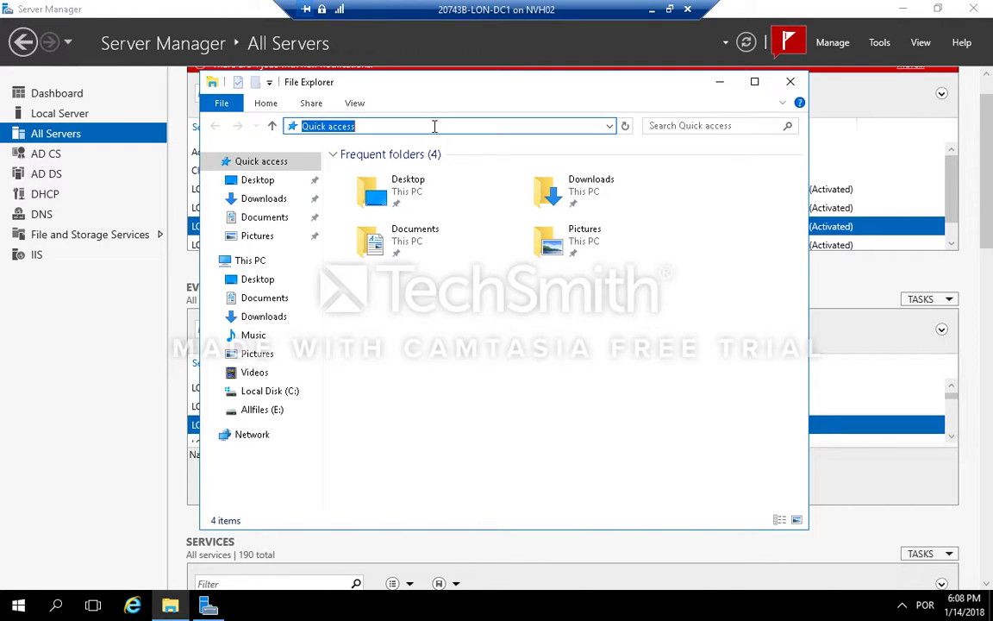
type("\\adatumfs\\Docs")
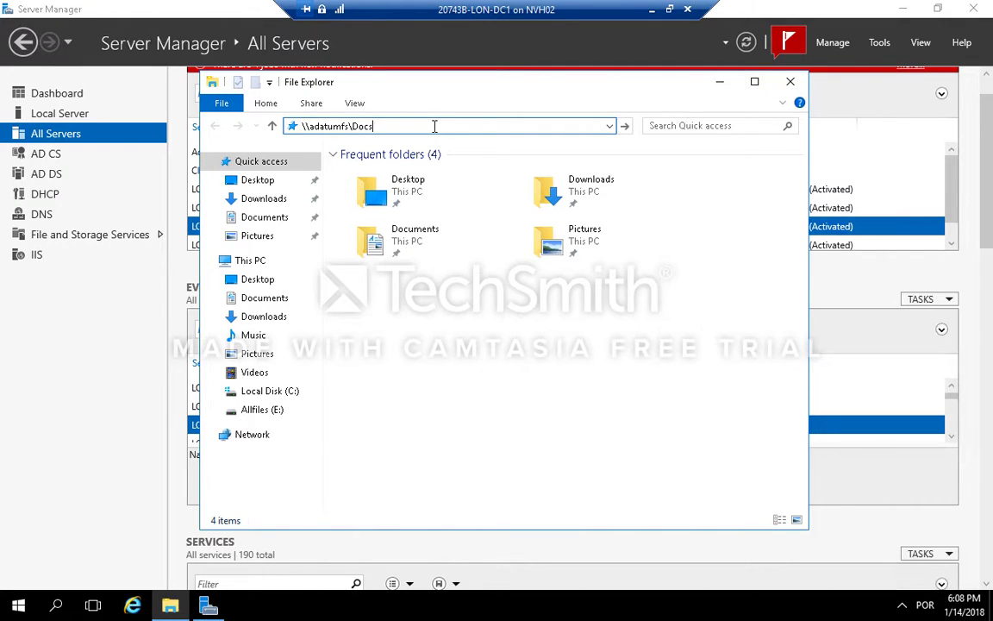
key("Return")
left_click(450, 175)
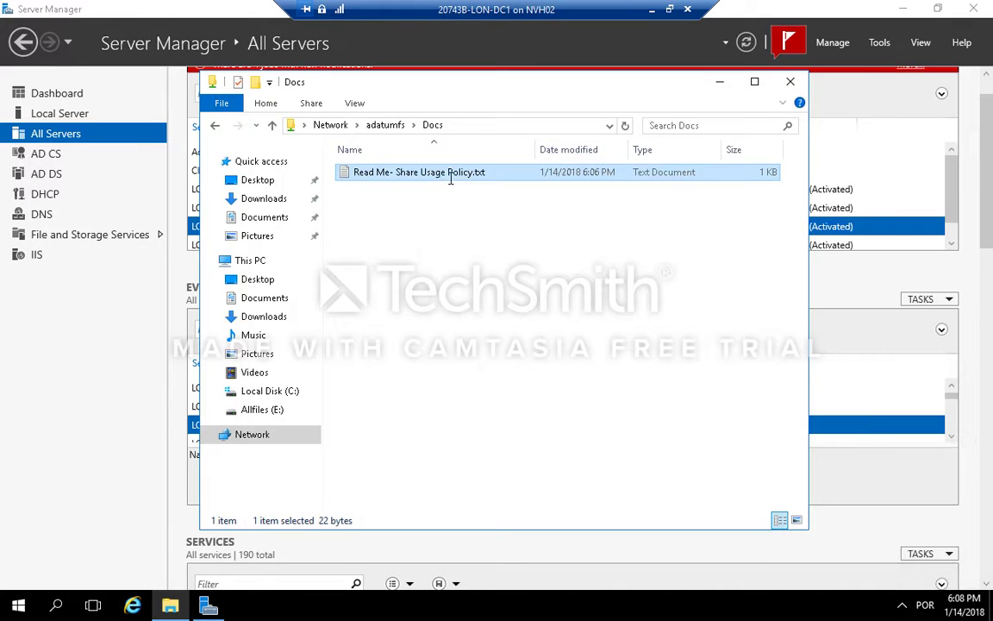
double_click(450, 176)
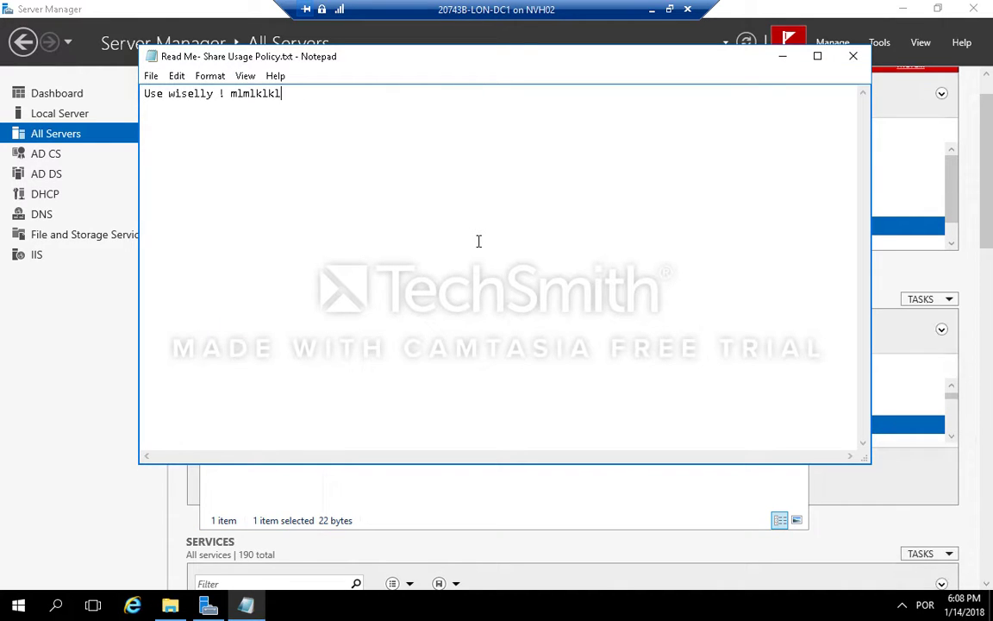
left_click(153, 78)
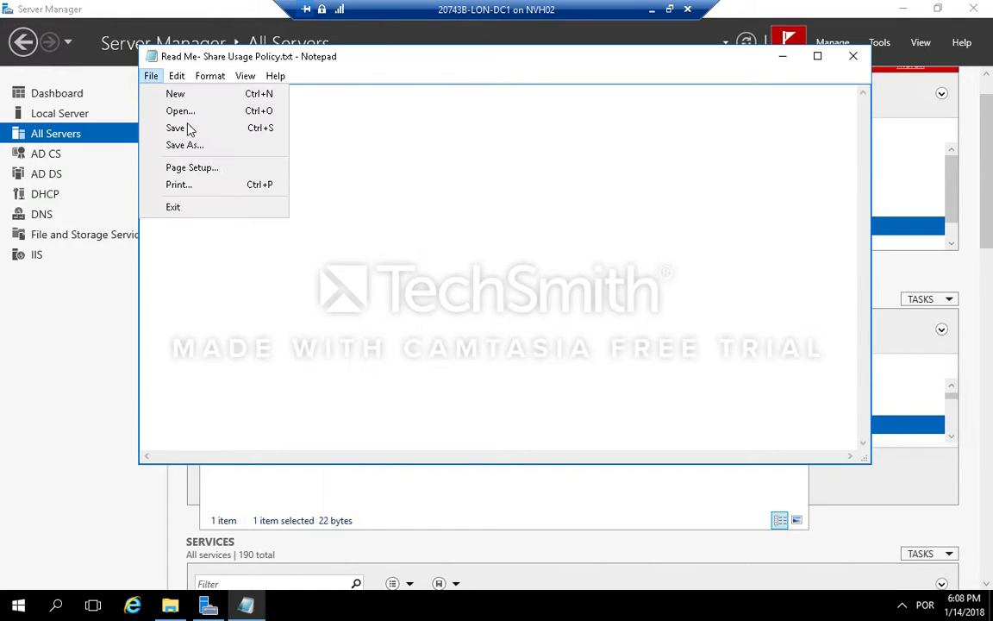
left_click(231, 217)
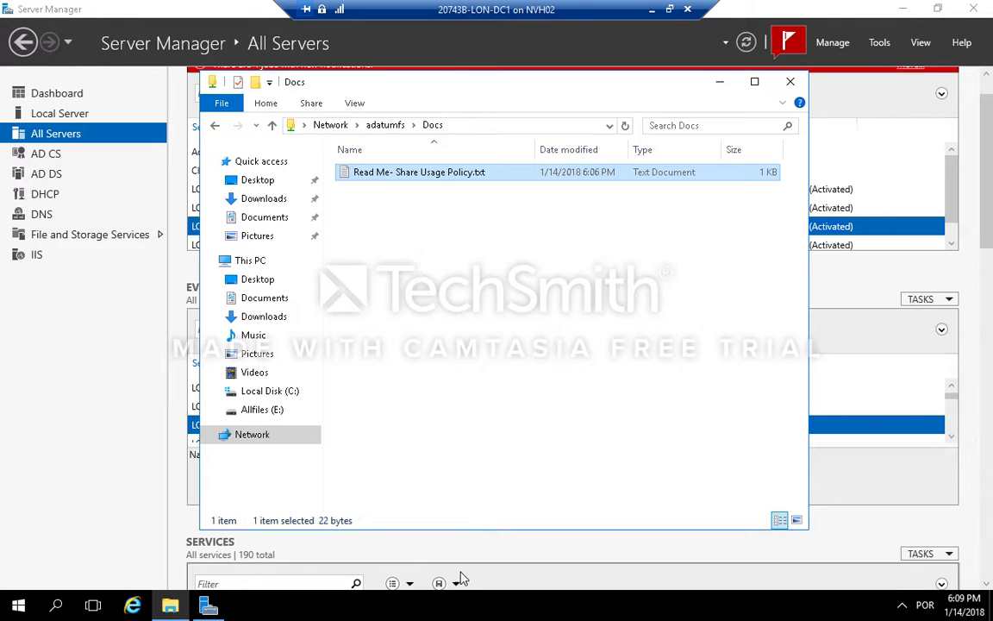
Step: Switch to the LON-SVR2 console in full screen and cancel the Docs Properties dialog
left_click(670, 9)
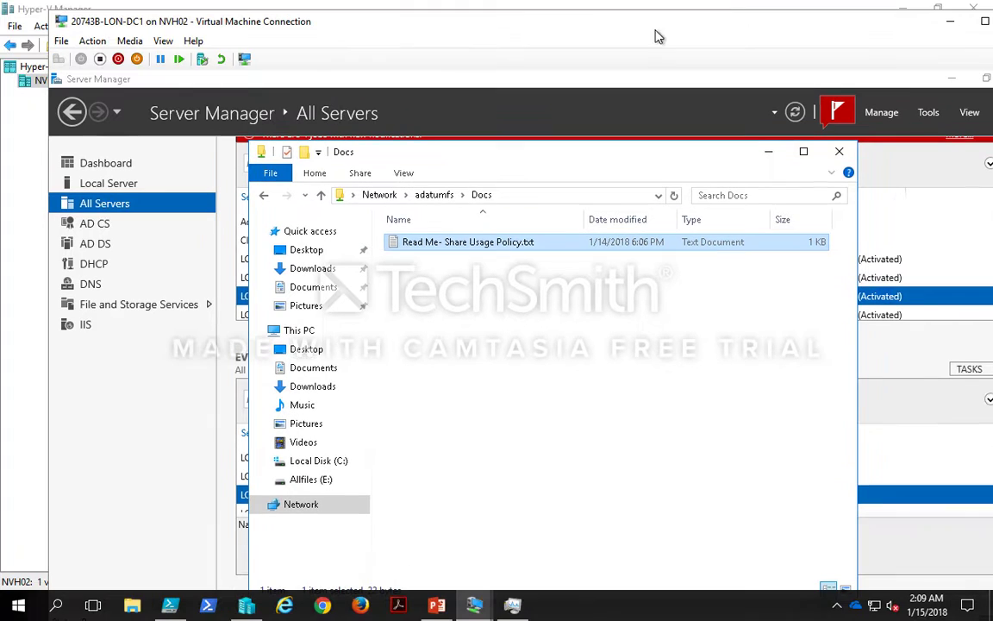
mouse_move(474, 612)
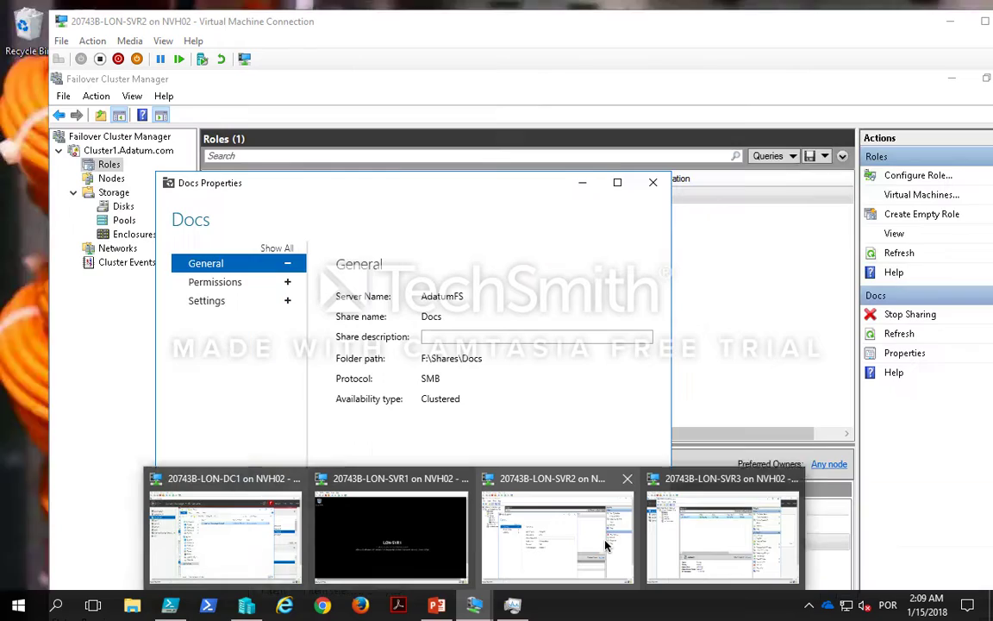
left_click(544, 485)
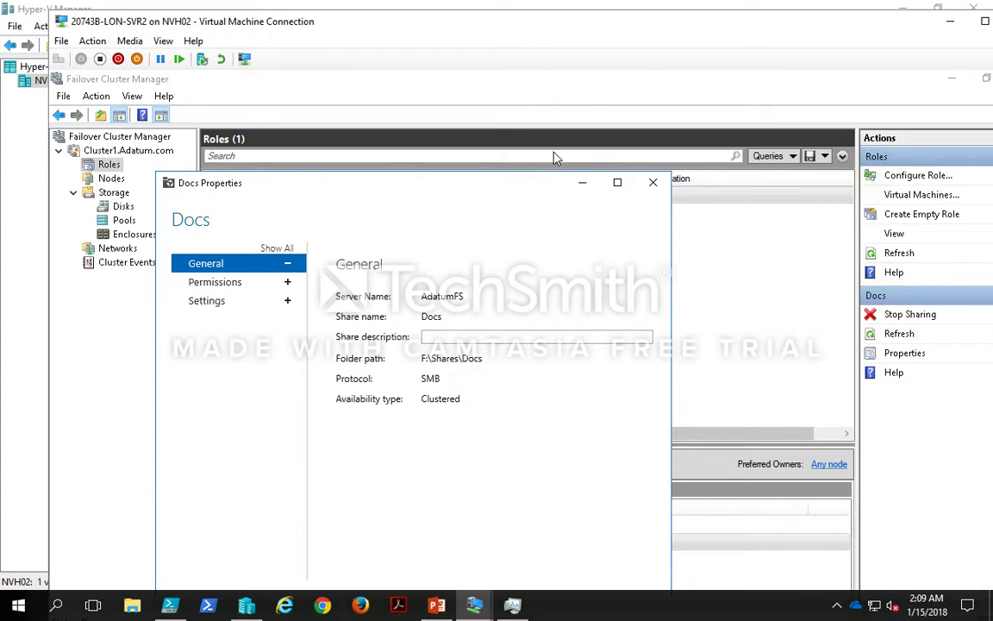
double_click(527, 26)
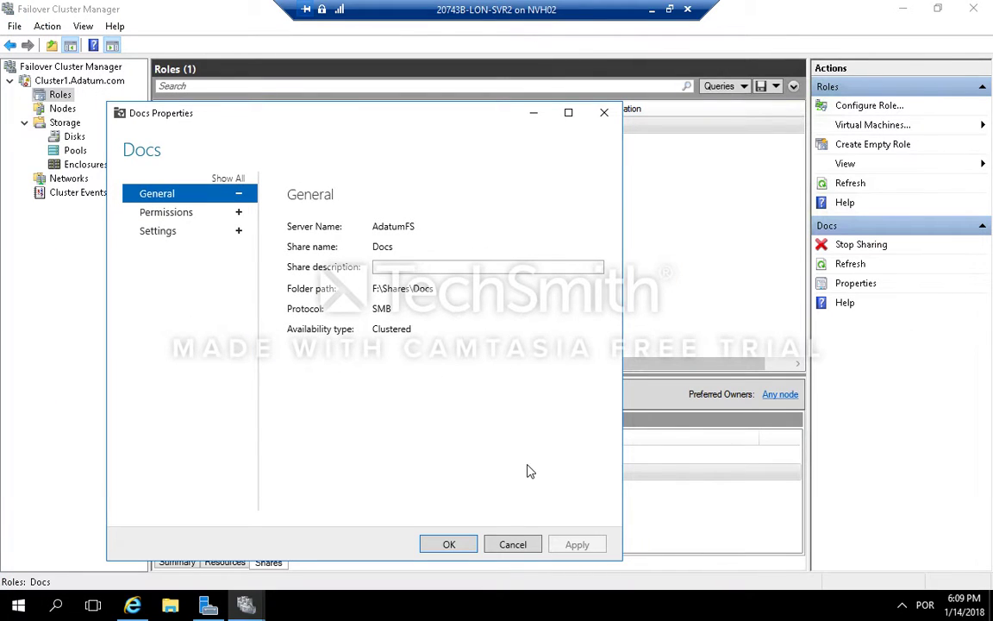
left_click(515, 549)
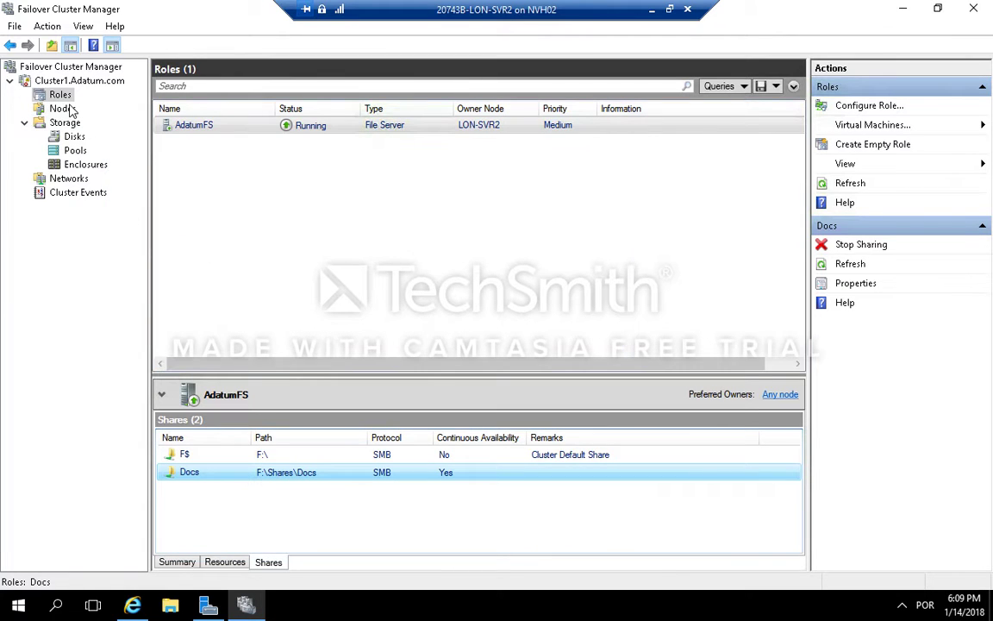
Step: Stop the Cluster Service on node LON-SVR2 and view the AdatumFS role's owner node
left_click(62, 96)
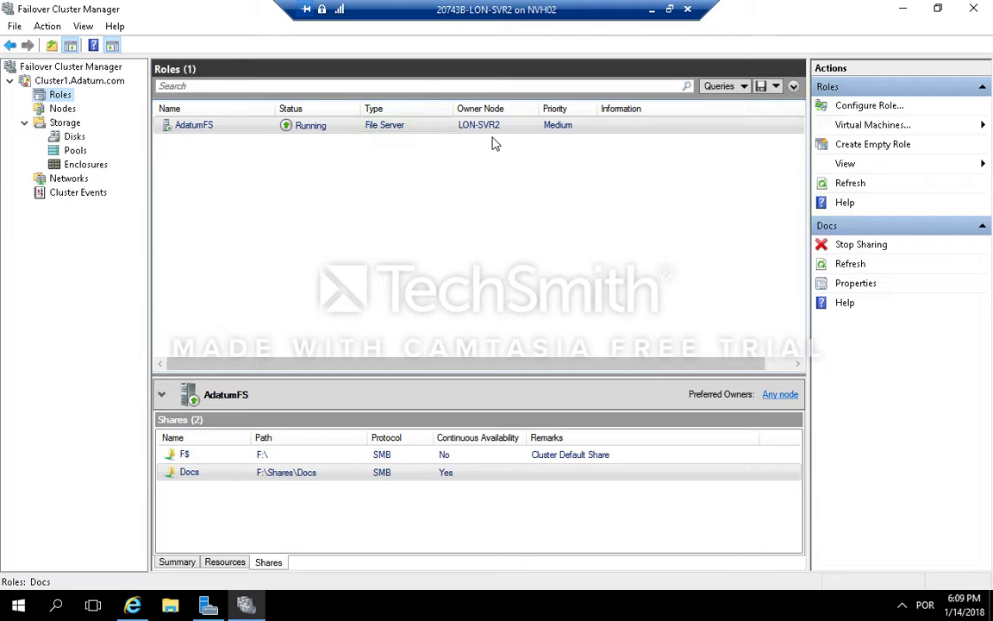
left_click(63, 109)
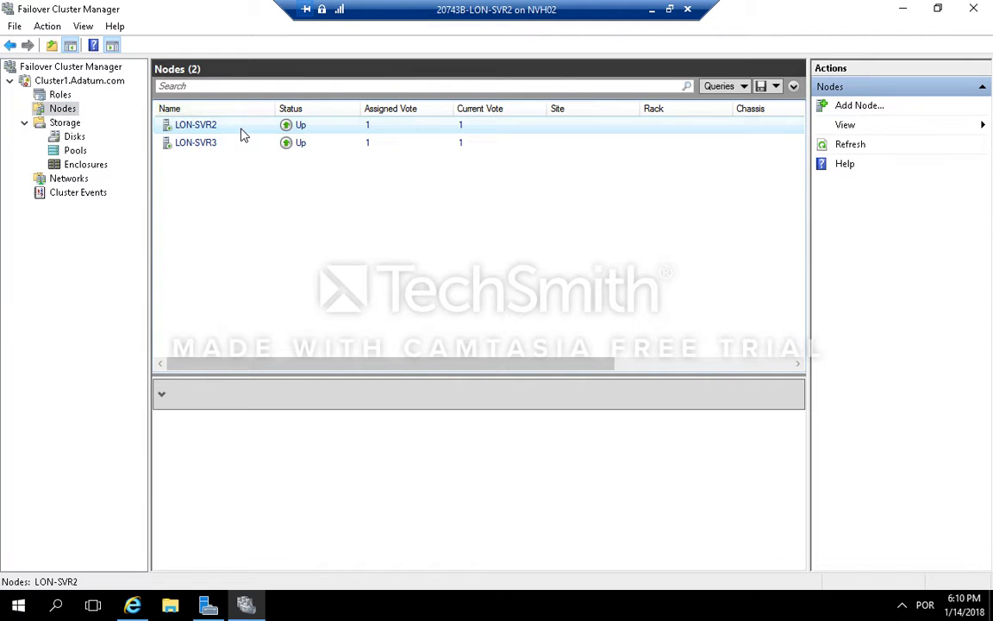
right_click(244, 134)
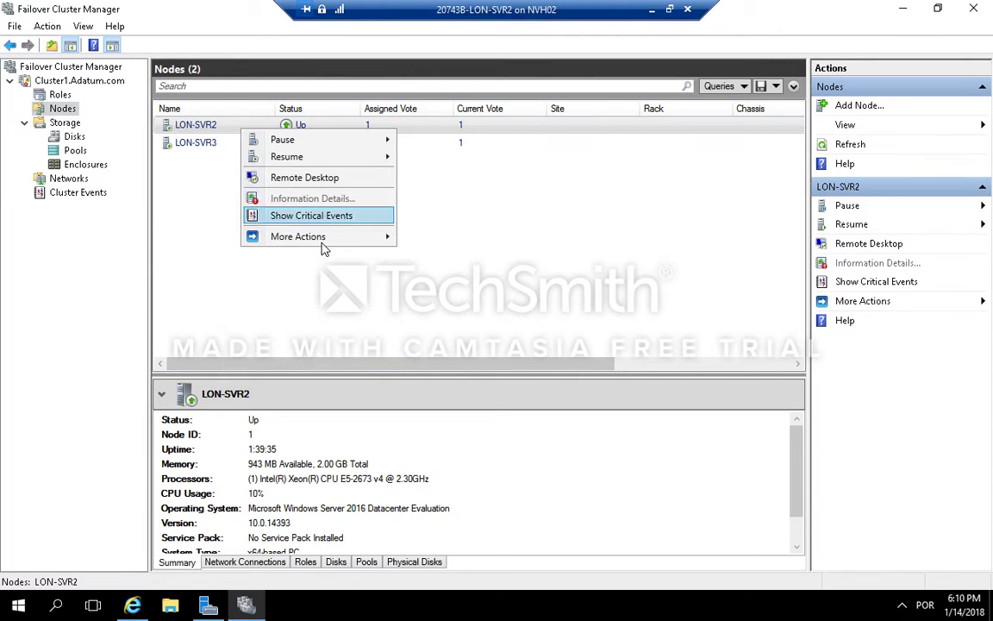
mouse_move(324, 240)
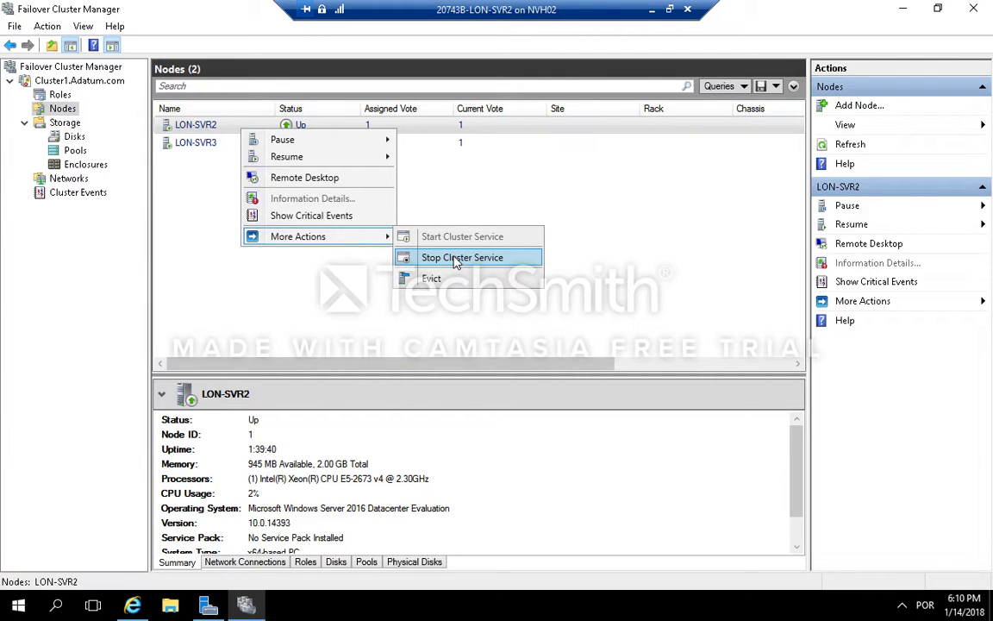
left_click(457, 258)
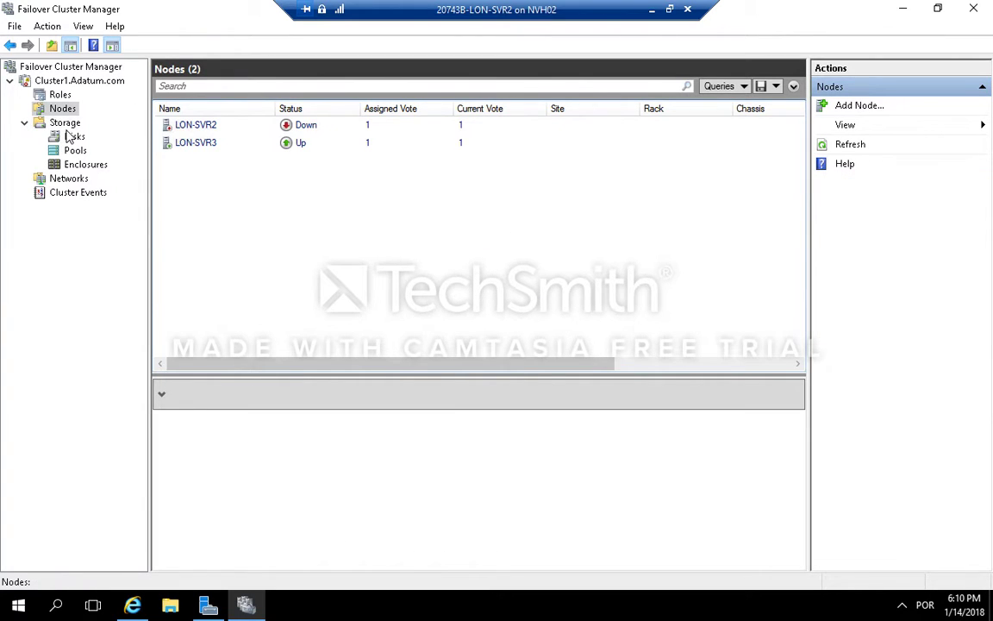
left_click(59, 94)
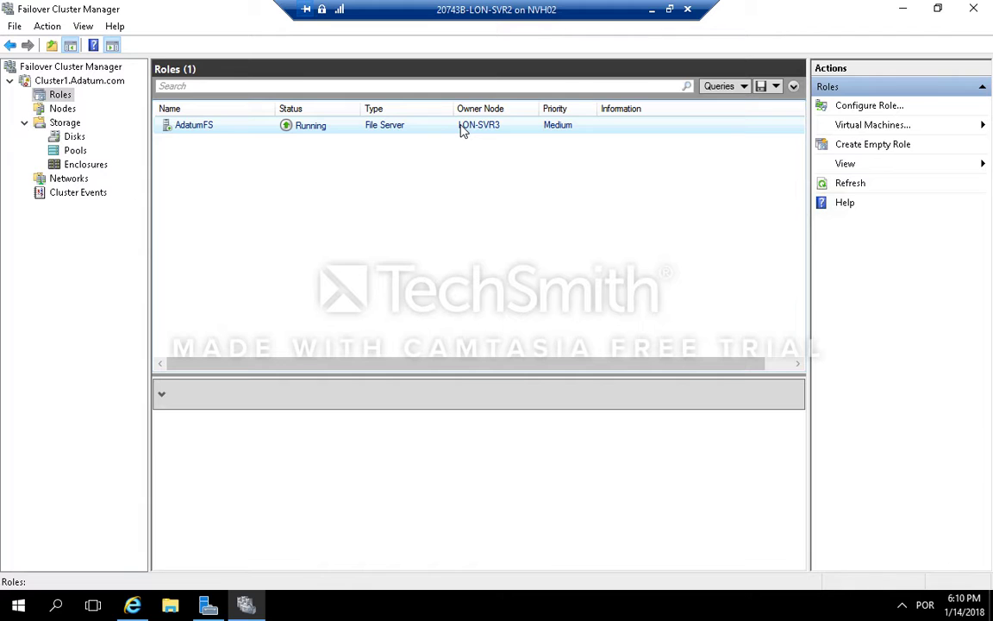
Step: Switch back to LON-DC1 and reopen Read Me- Share Usage Policy.txt from the Docs share
left_click(669, 10)
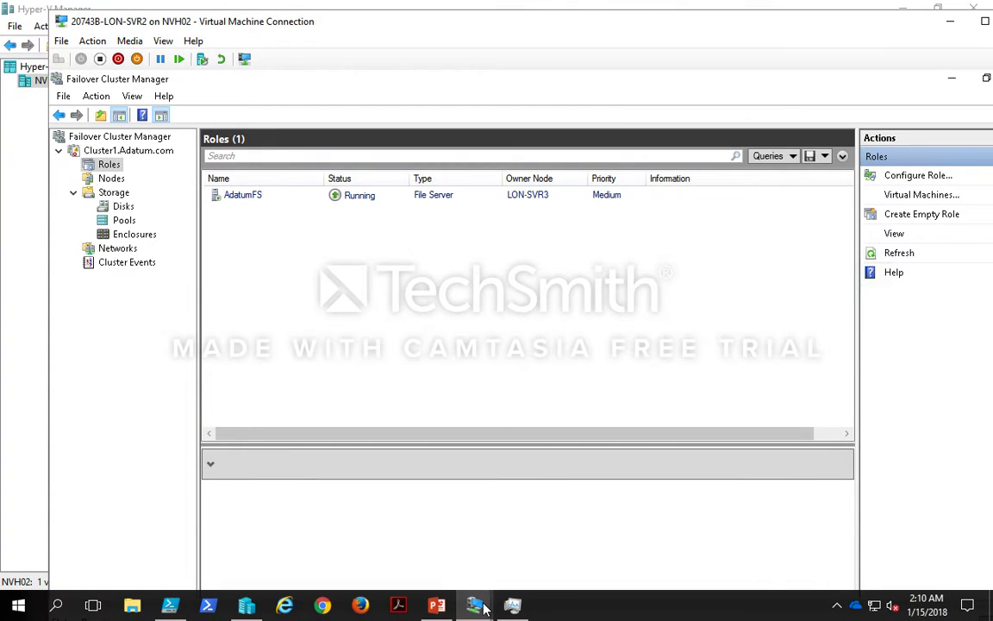
mouse_move(484, 608)
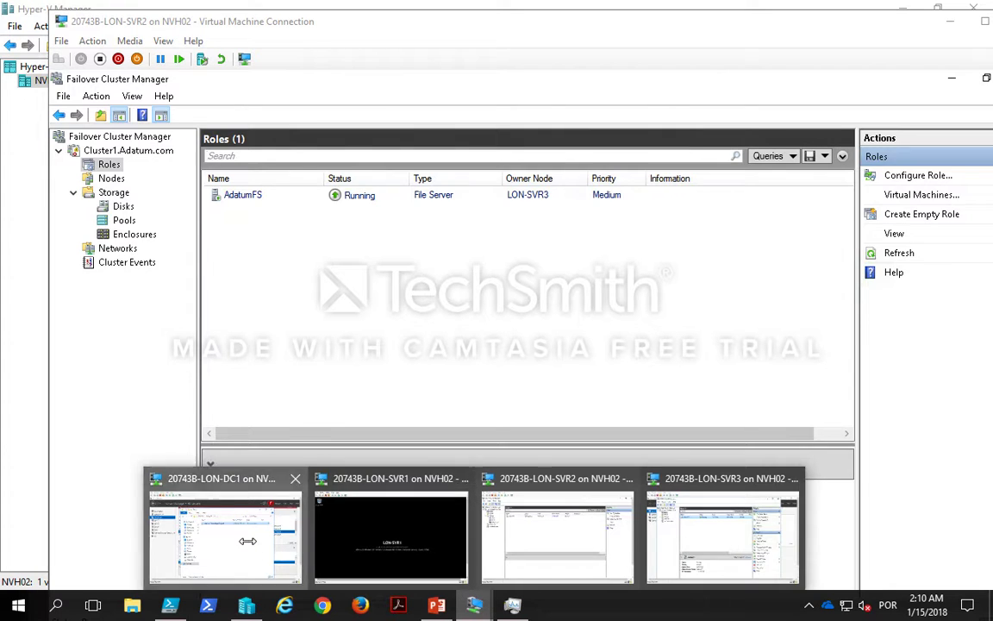
left_click(223, 487)
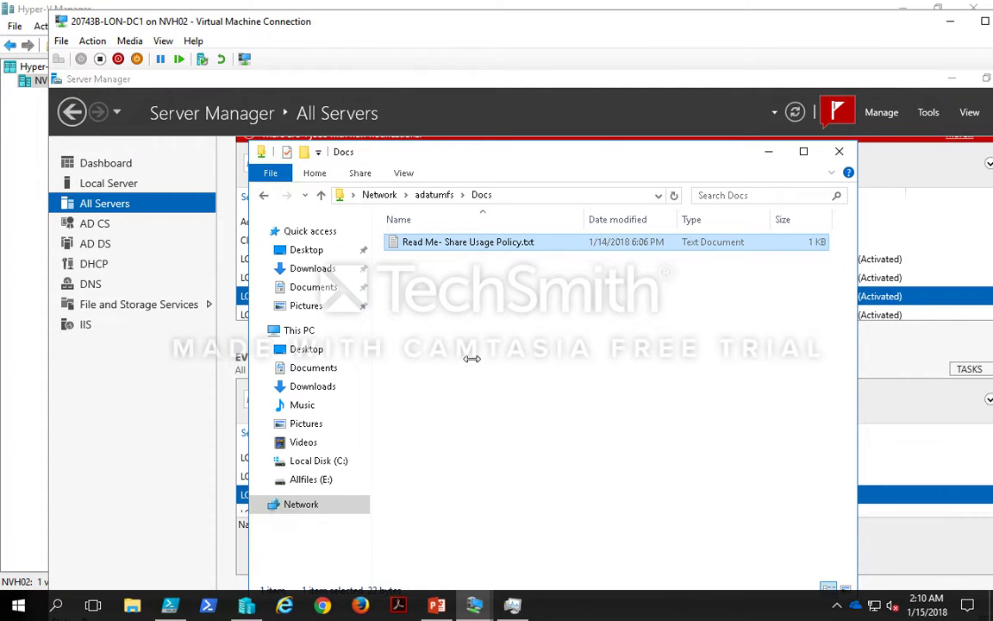
double_click(513, 244)
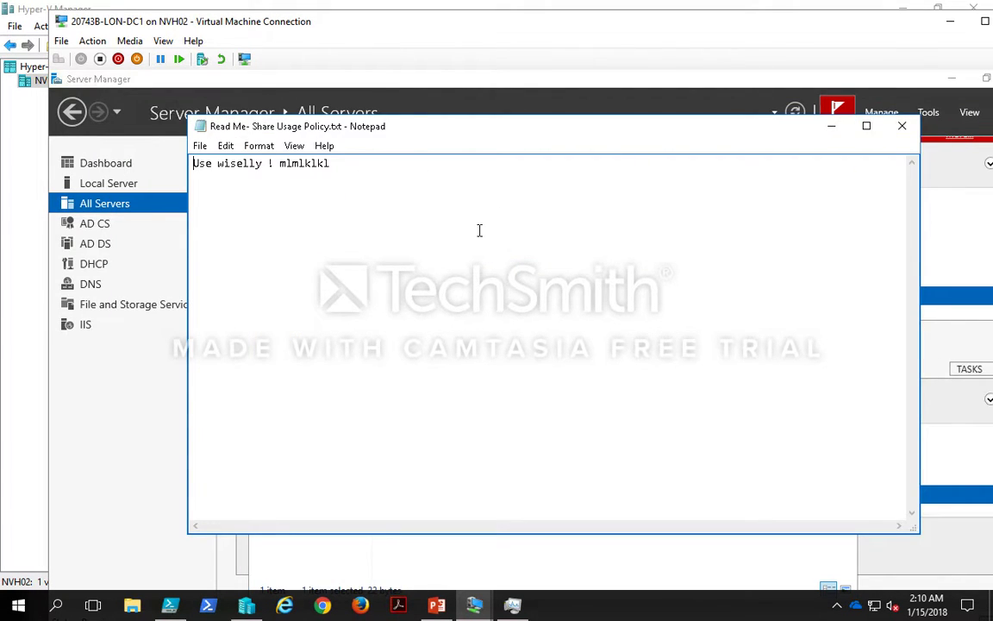
Step: Replace the trailing test characters with a new line reading 'Yours IT dept' and save the file
left_click(476, 229)
type("llkklkl")
key("BackSpace")
key("BackSpace")
key("BackSpace")
key("BackSpace")
key("BackSpace")
key("BackSpace")
key("BackSpace")
key("BackSpace")
key("BackSpace")
key("BackSpace")
key("BackSpace")
key("BackSpace")
key("BackSpace")
key("BackSpace")
key("BackSpace")
key("Return")
type("Yours IT ")
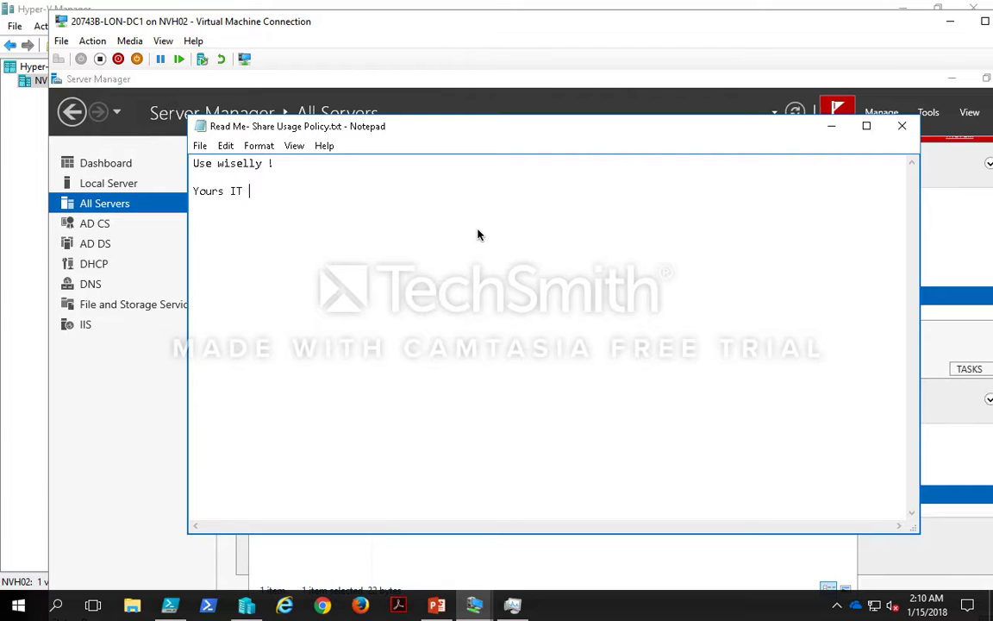
type("dept")
left_click(197, 145)
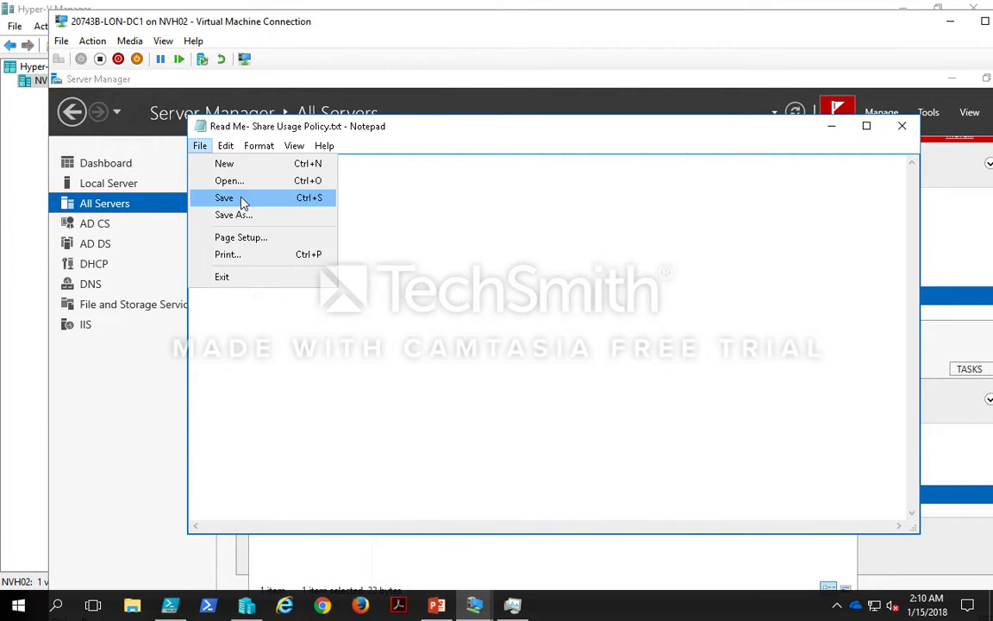
left_click(241, 198)
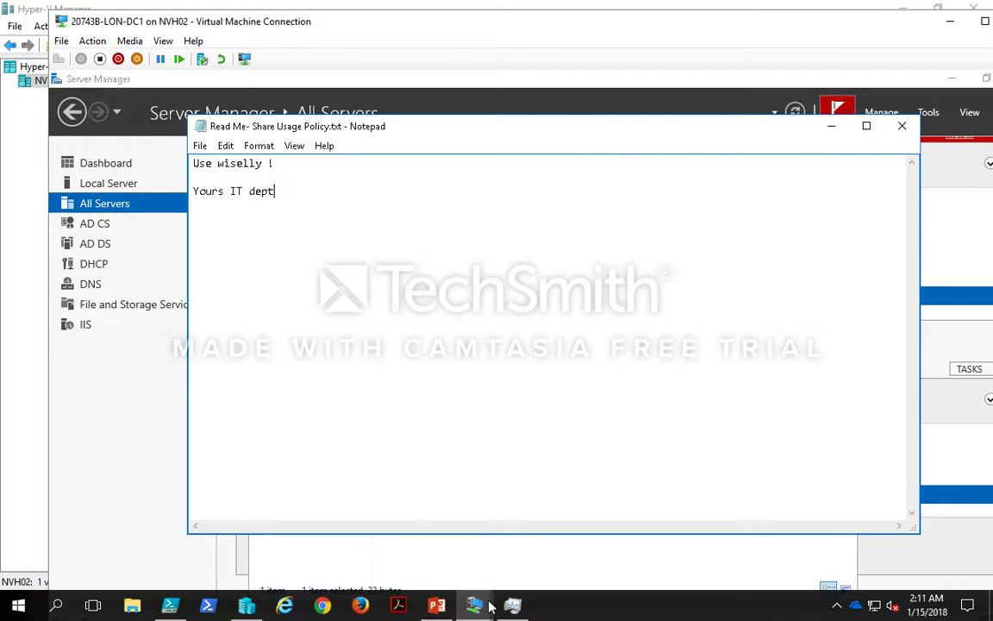
Step: Return to LON-SVR2 in full screen and view the status of the cluster nodes
mouse_move(489, 610)
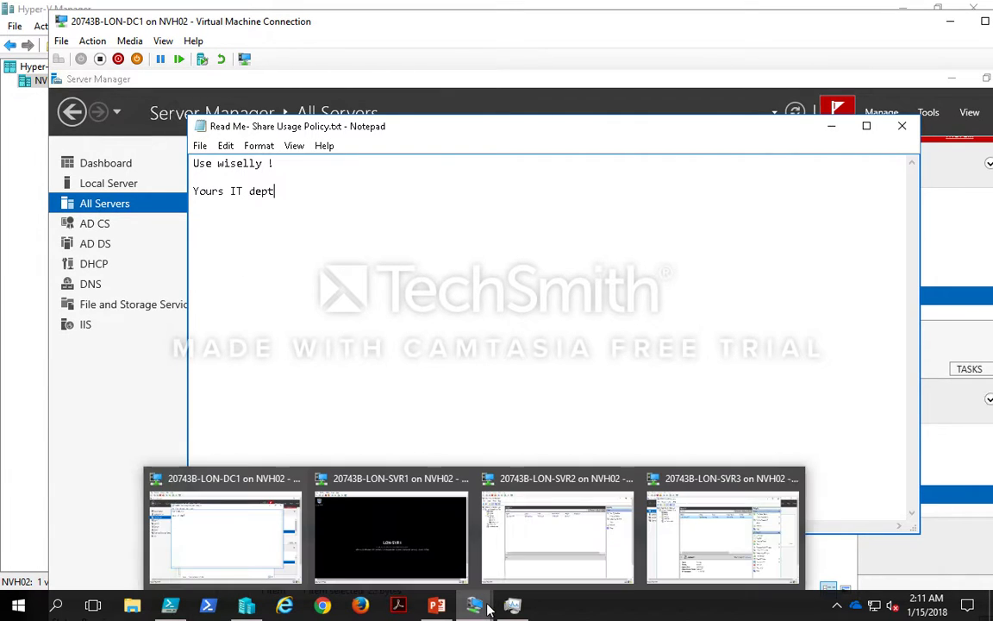
left_click(573, 543)
double_click(515, 22)
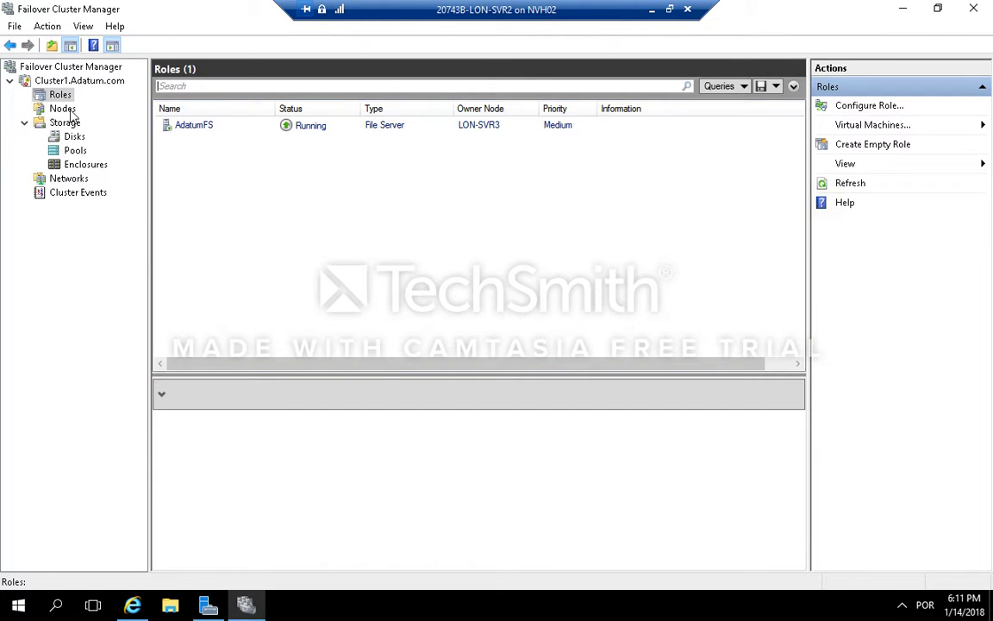
left_click(62, 109)
left_click(306, 127)
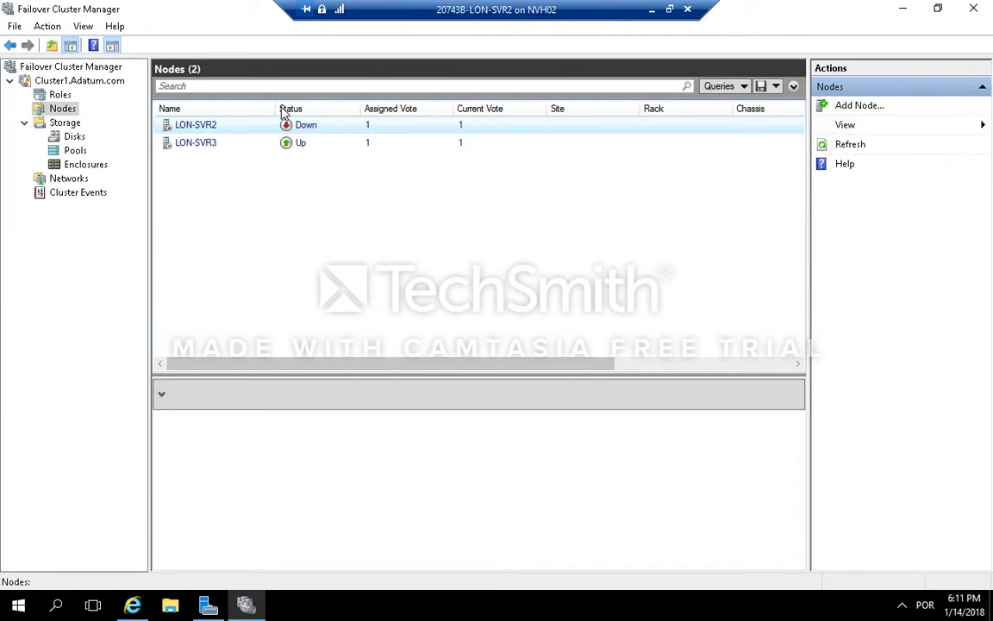
Step: Start the Cluster Service on node LON-SVR2
left_click(73, 137)
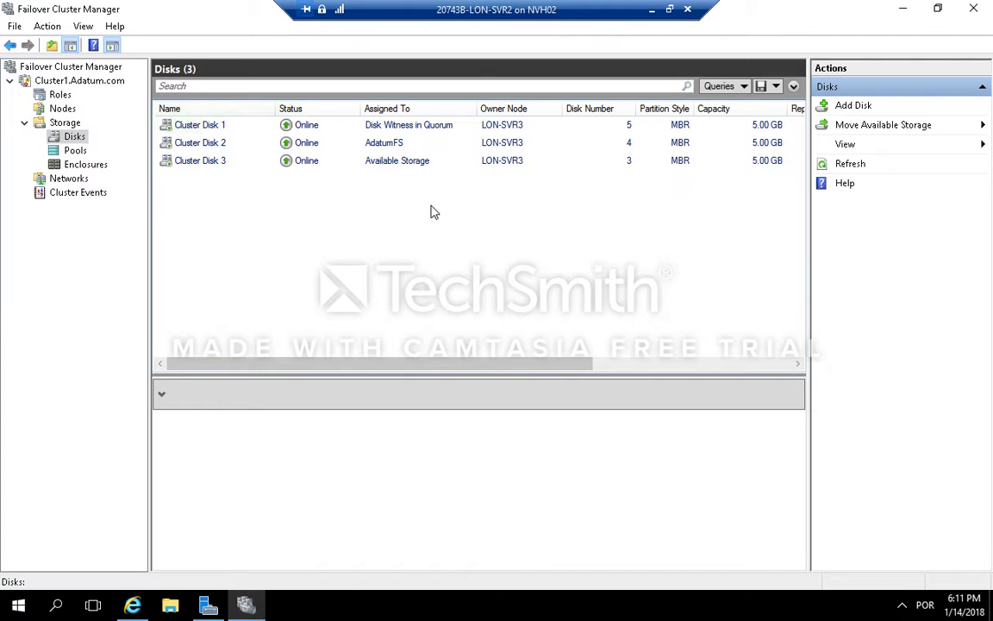
left_click(458, 131)
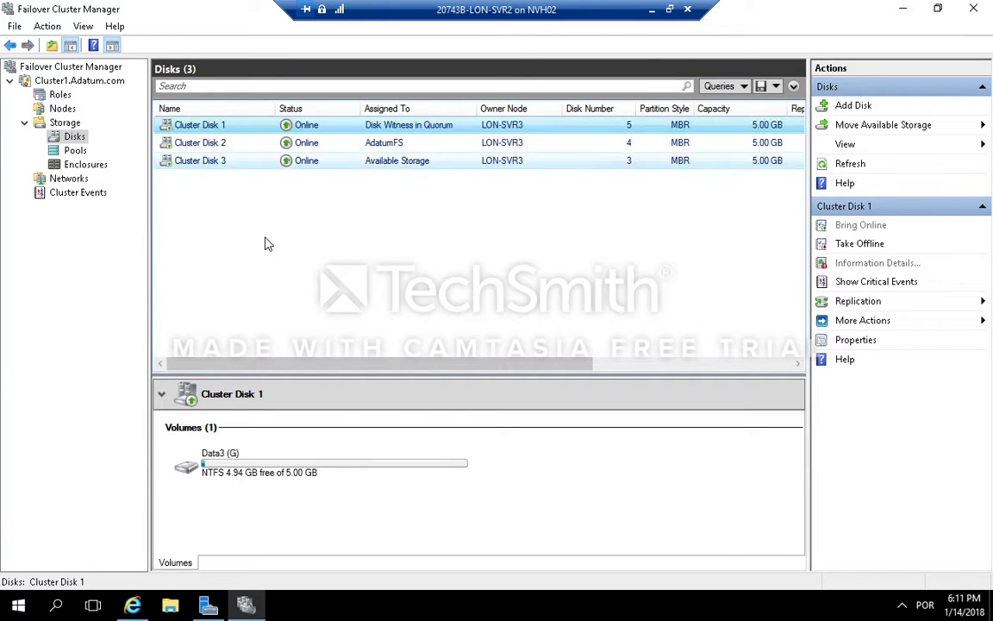
left_click(68, 112)
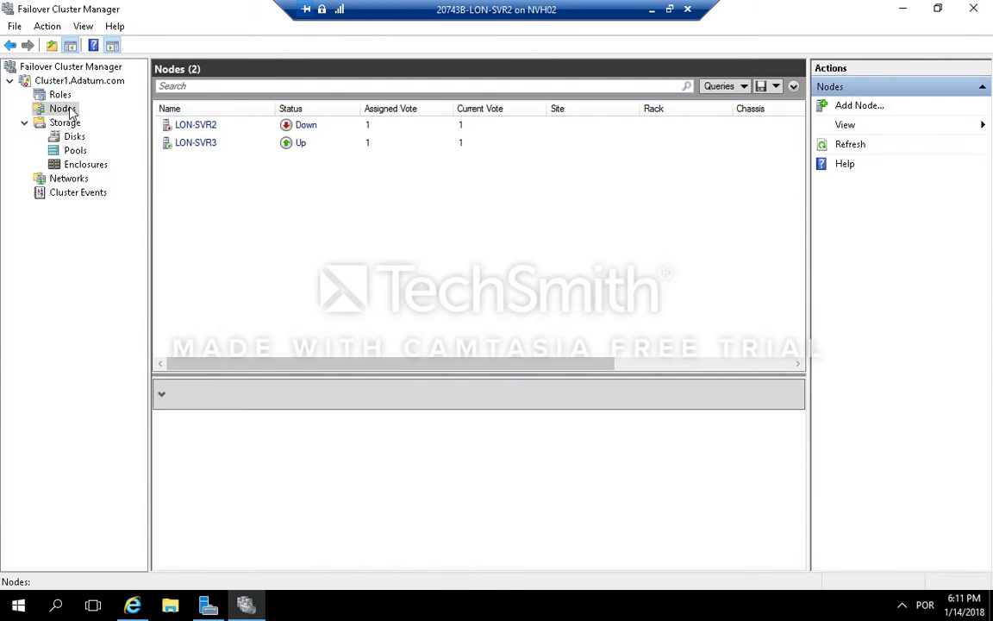
left_click(368, 131)
right_click(368, 132)
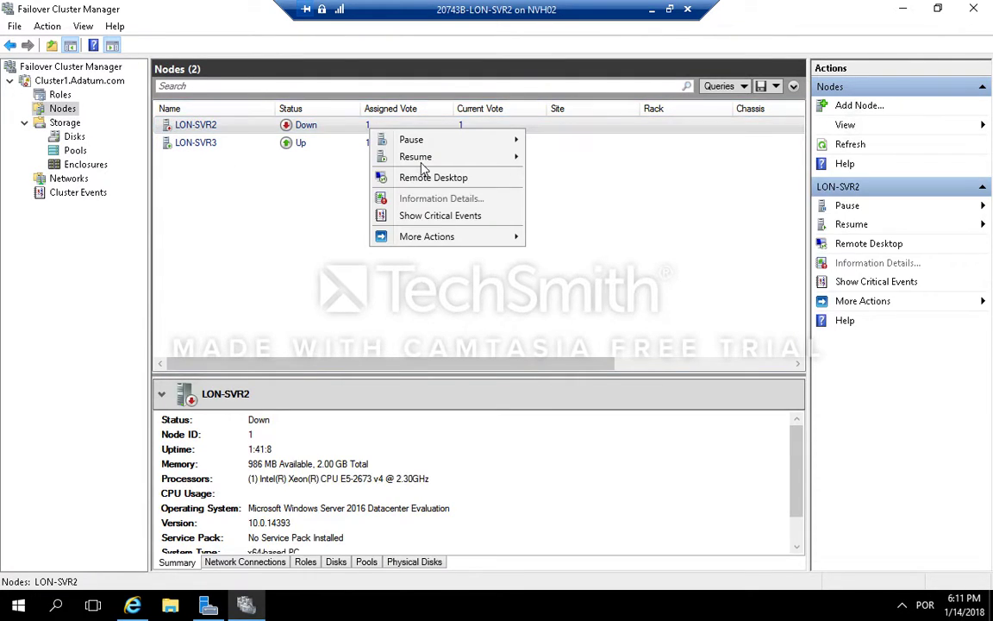
mouse_move(435, 240)
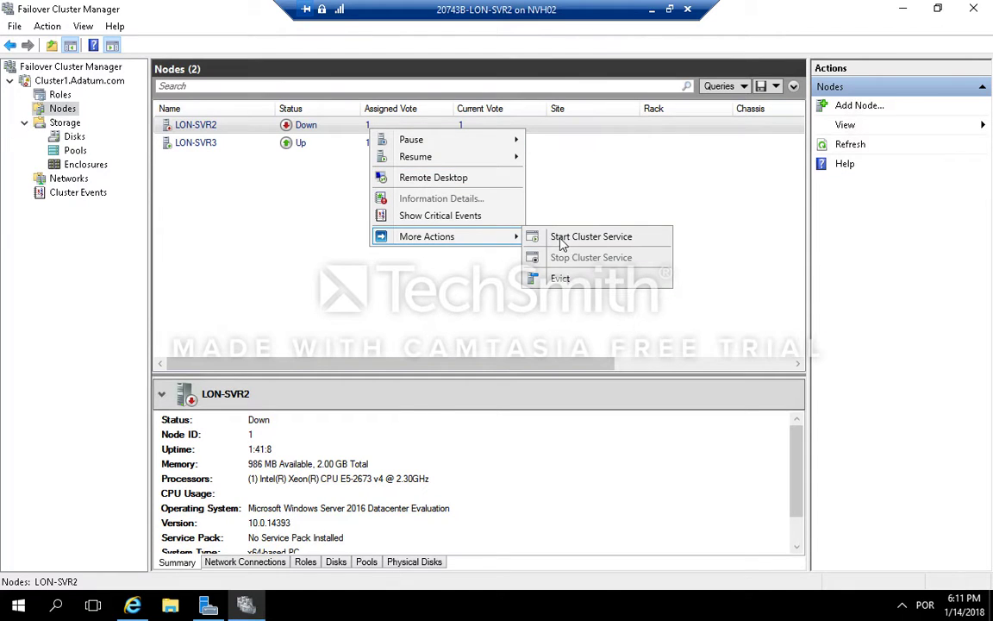
left_click(567, 241)
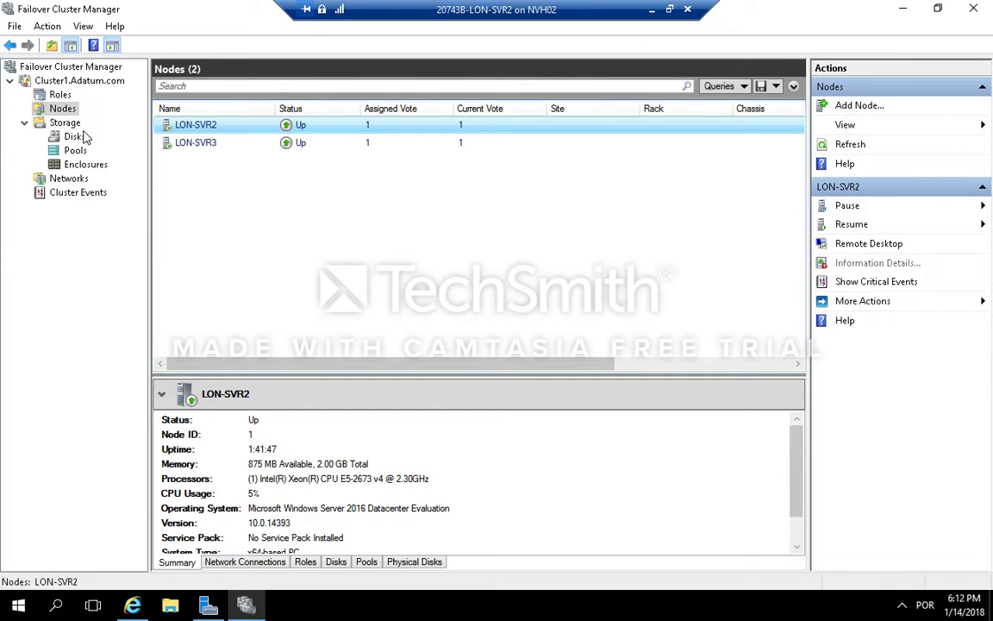
Step: Take Cluster Disk 1, the disk witness in quorum, offline
left_click(74, 136)
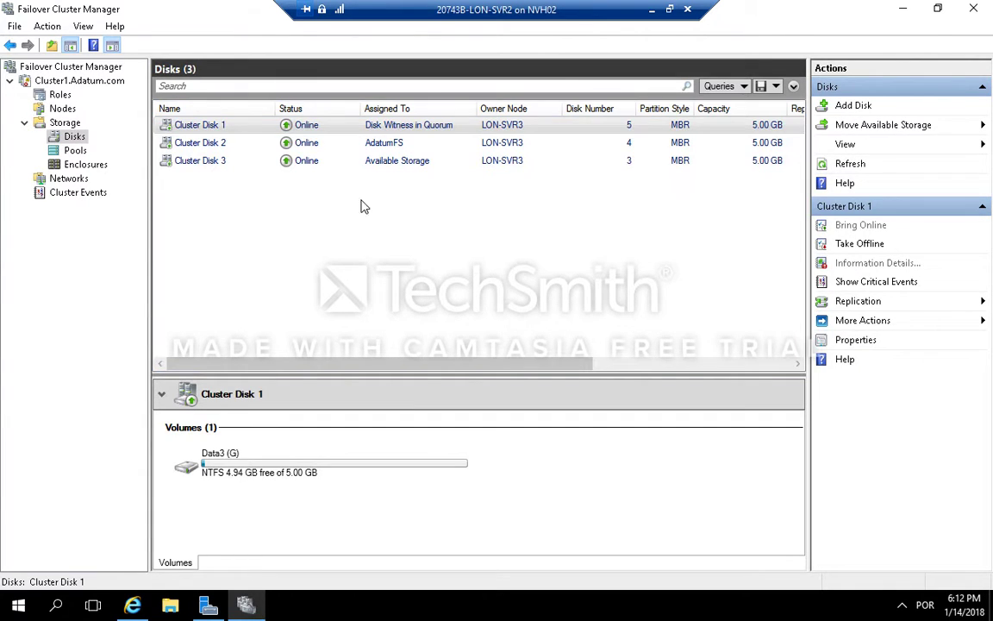
right_click(429, 128)
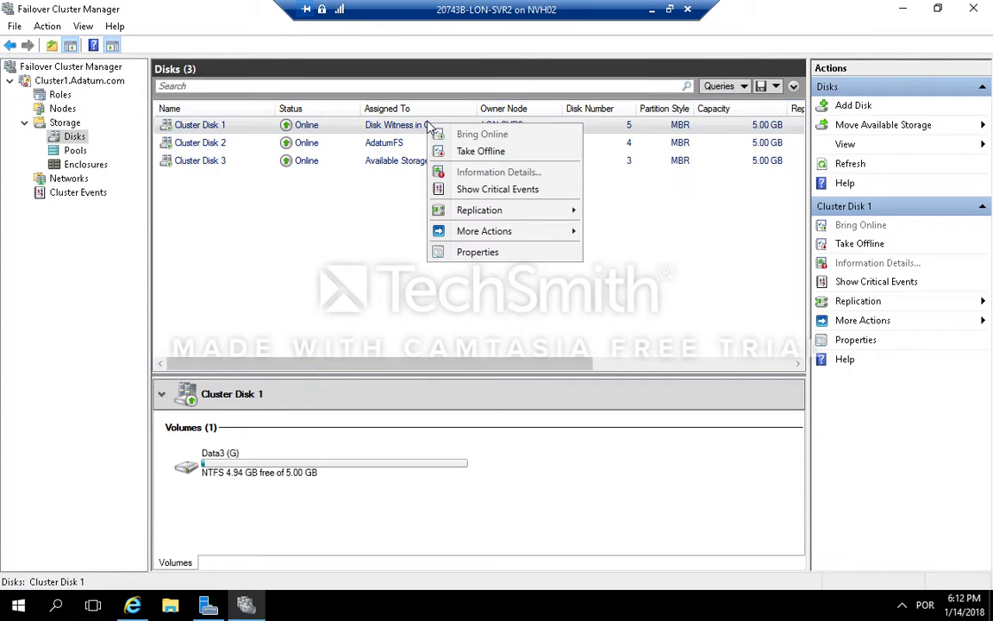
left_click(476, 152)
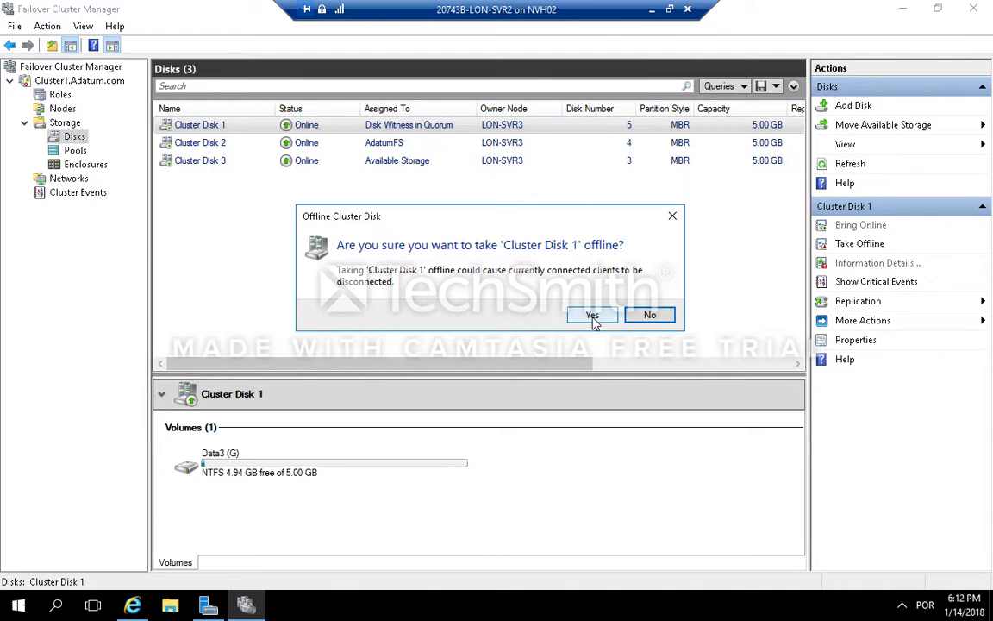
left_click(591, 316)
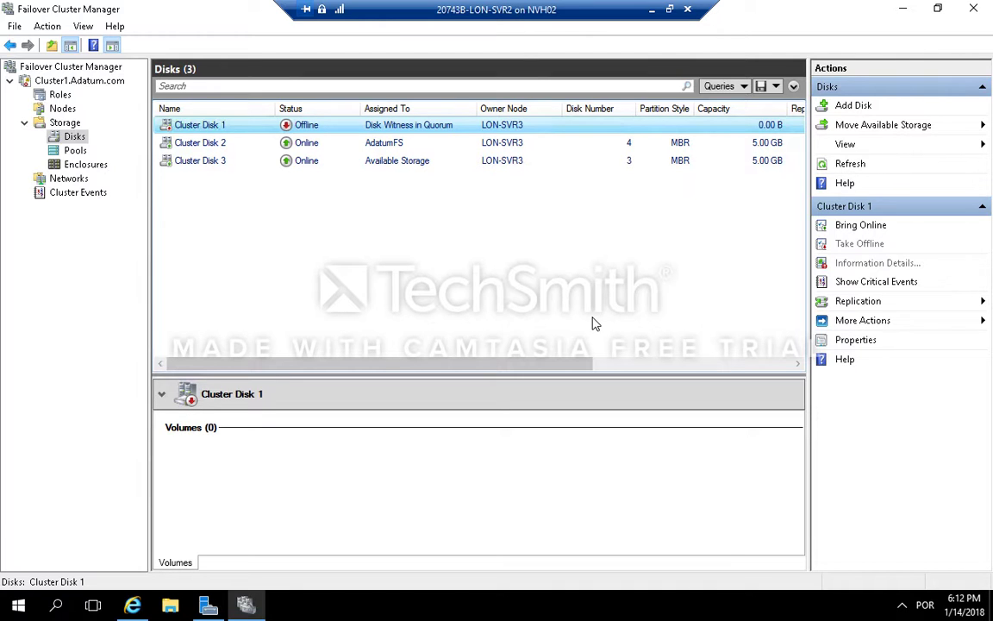
Step: Switch to LON-DC1, append a line 'hjbjjhjhj' below 'Yours IT dept' in the policy file, then save and close it
mouse_move(610, 4)
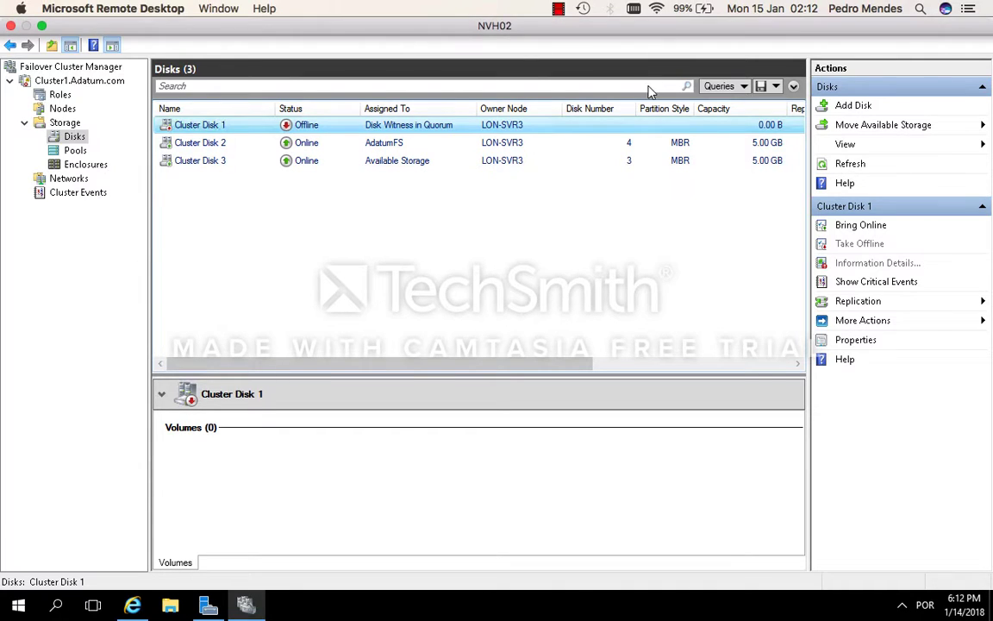
left_click(676, 11)
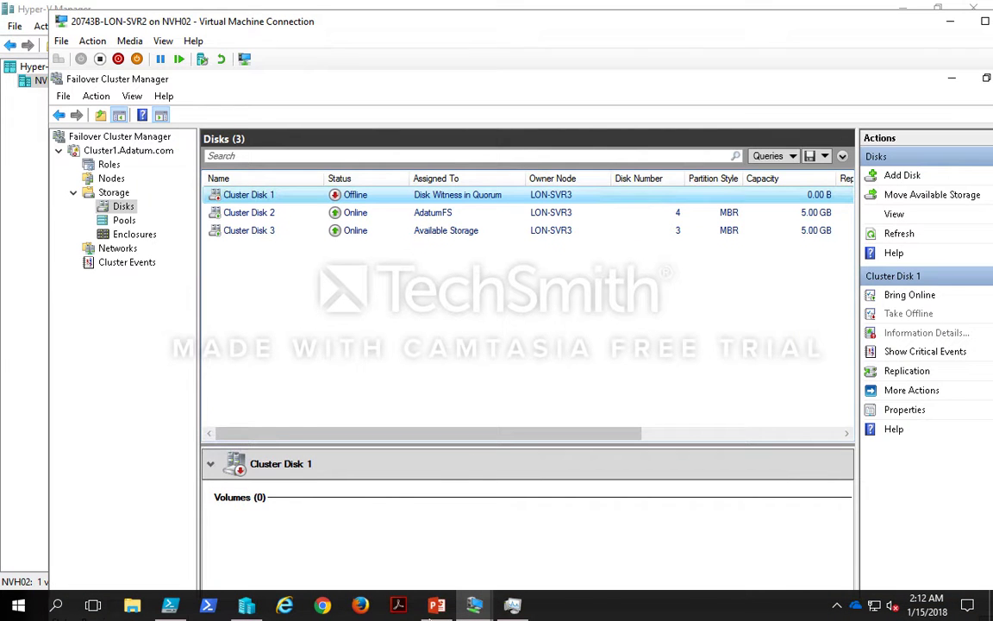
mouse_move(483, 614)
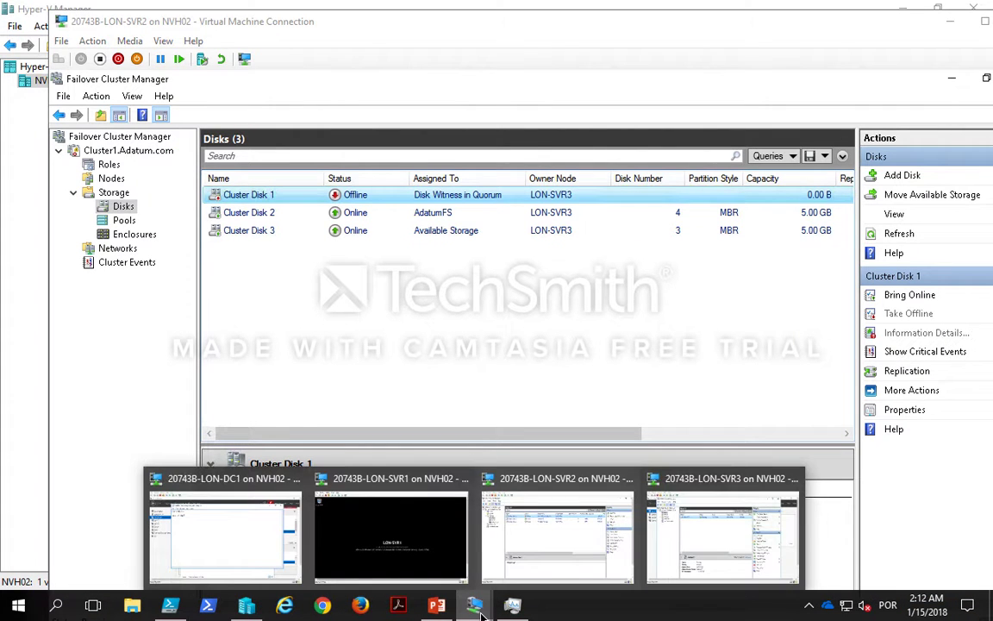
left_click(245, 485)
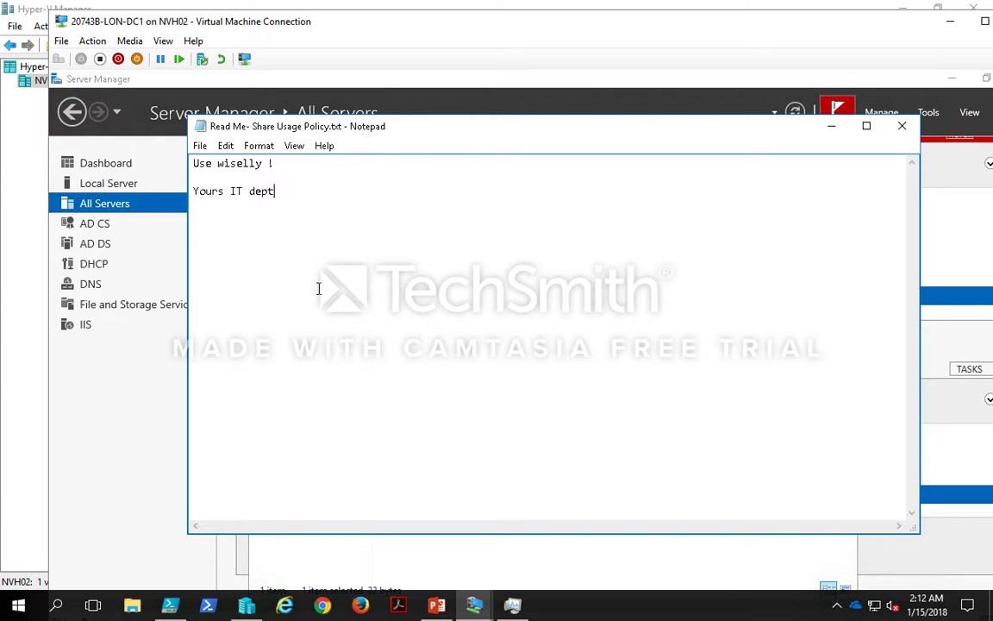
key("Return")
key("Return")
key("Return")
type("hjbjjhjhj")
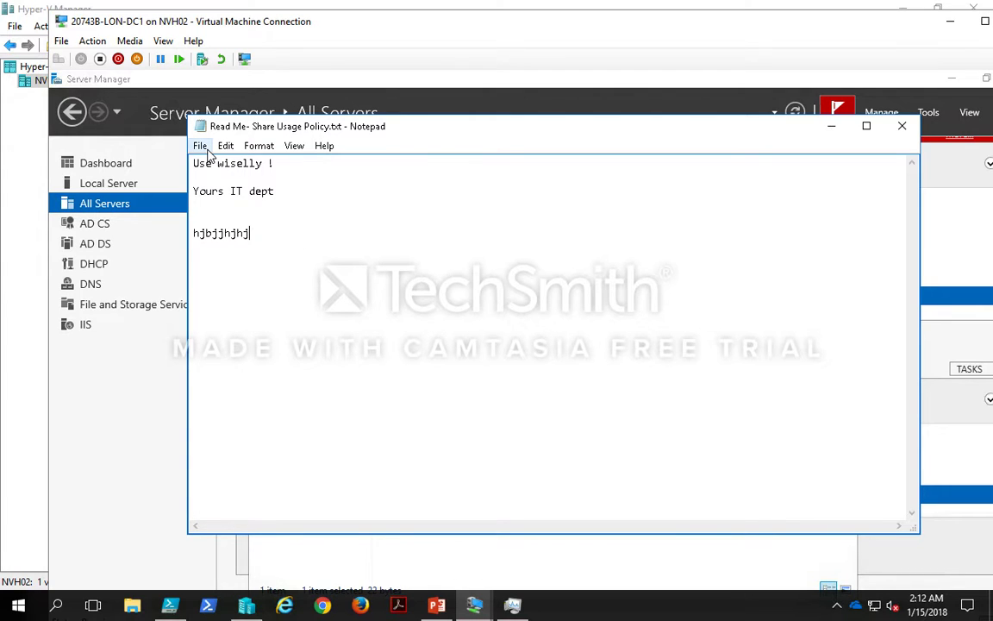
left_click(207, 153)
left_click(222, 198)
left_click(902, 126)
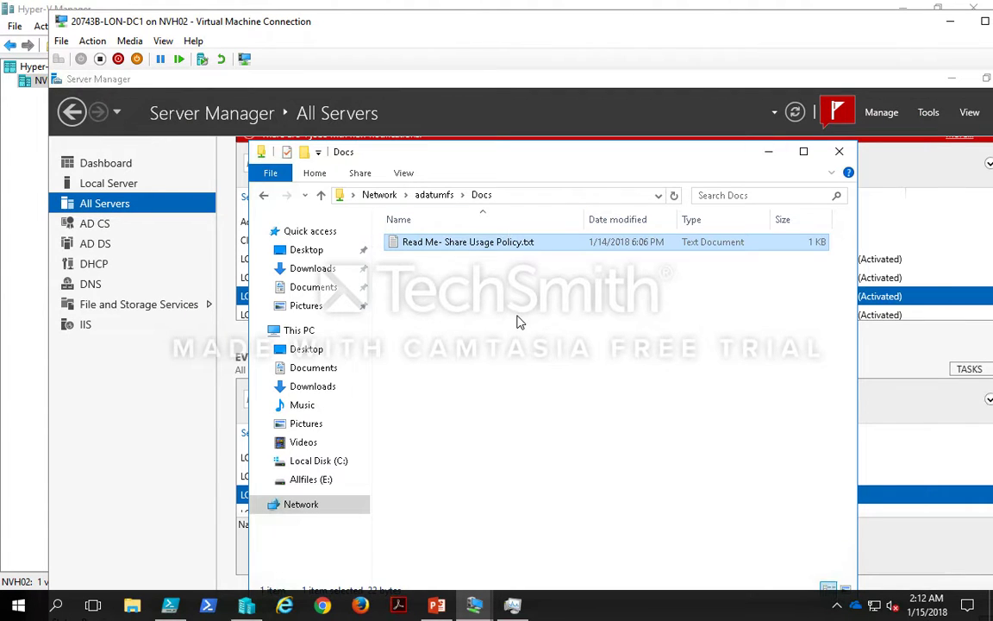
Step: Reload the Docs share listing on adatumfs to check the policy file
left_click(527, 196)
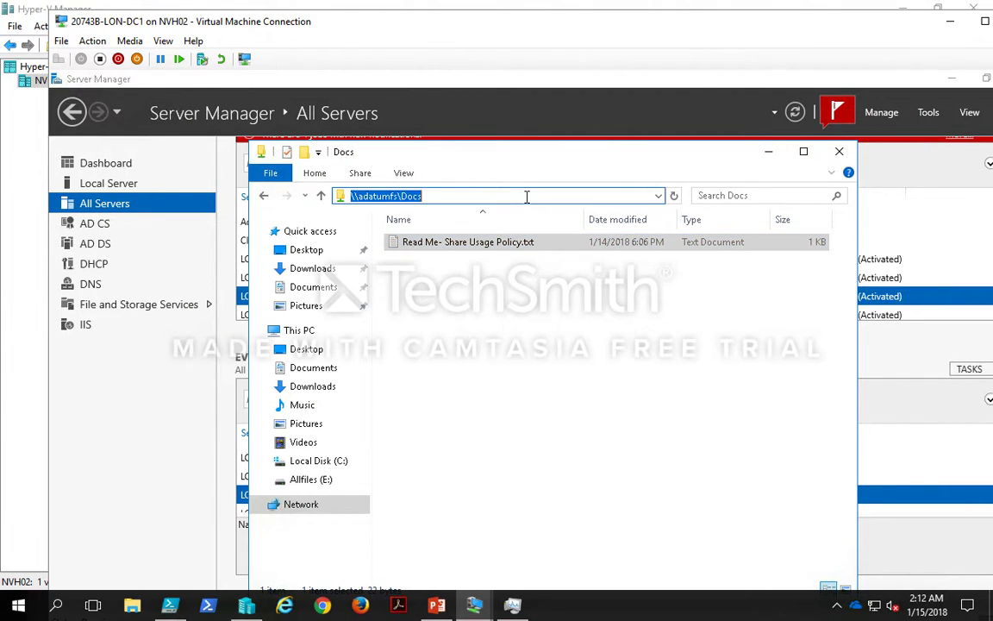
left_click(527, 197)
key("Return")
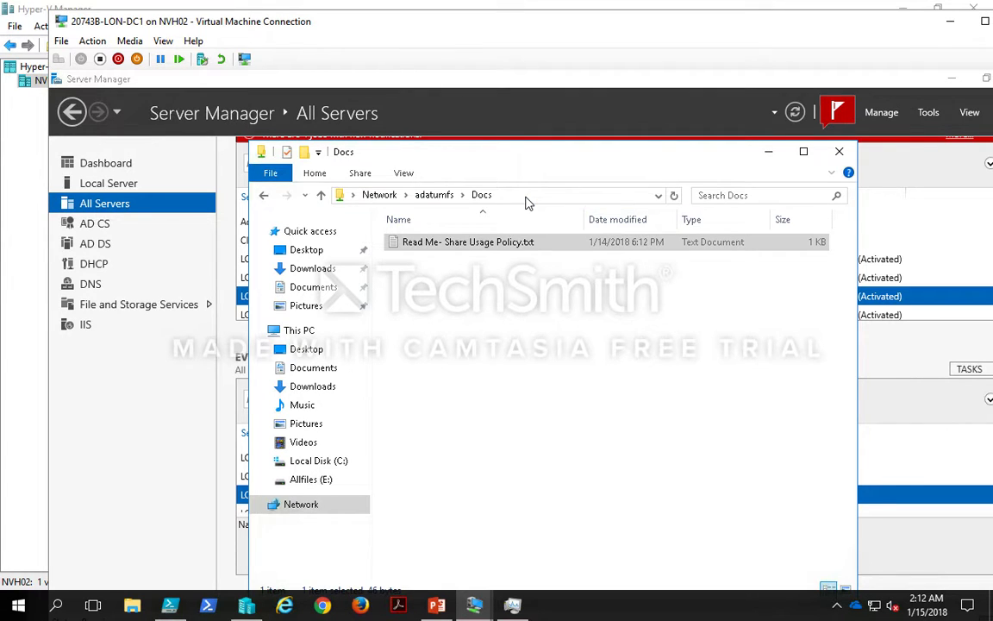
left_click(527, 197)
key("Escape")
left_click(434, 196)
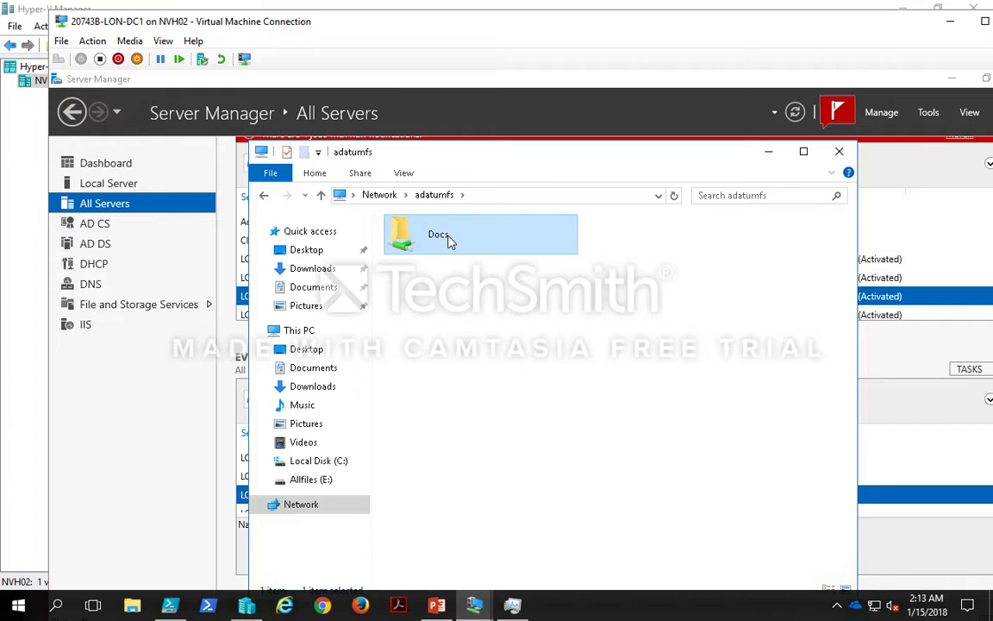
double_click(514, 240)
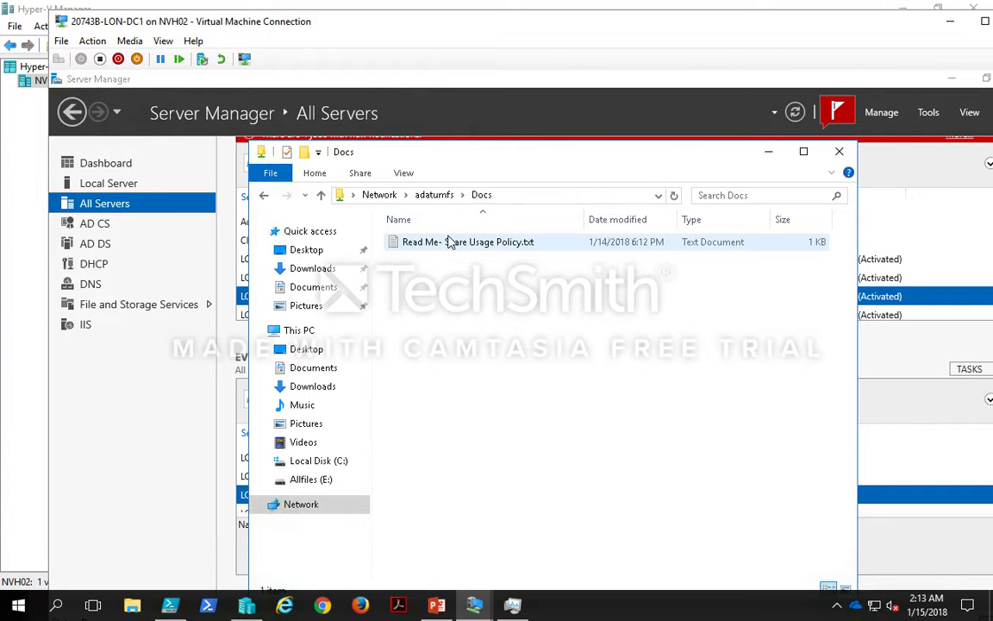
Step: Return to LON-SVR2 in full screen, refresh the disks and bring Cluster Disk 1 back online
mouse_move(474, 604)
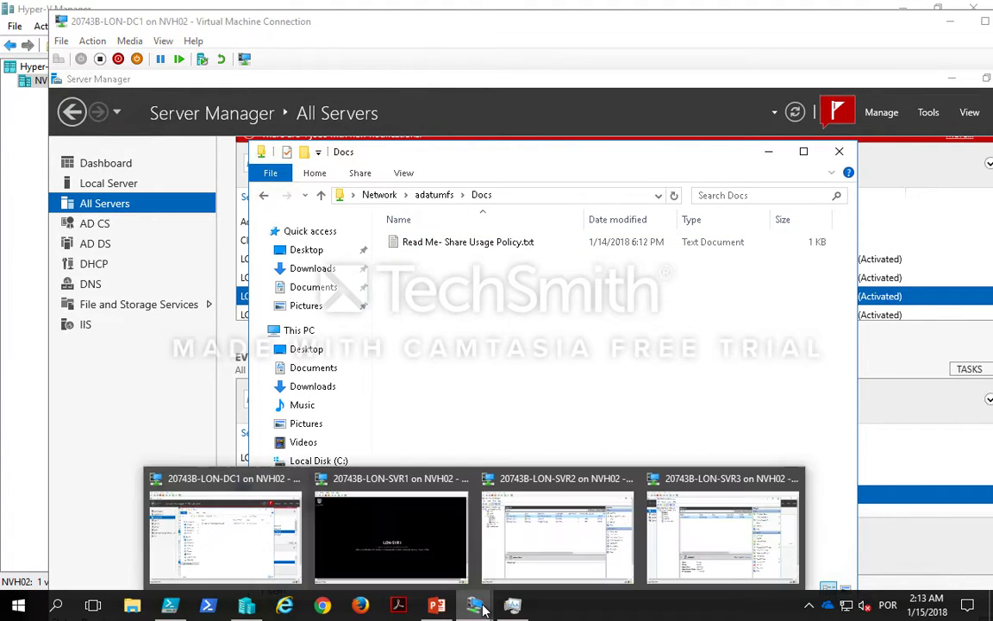
left_click(558, 539)
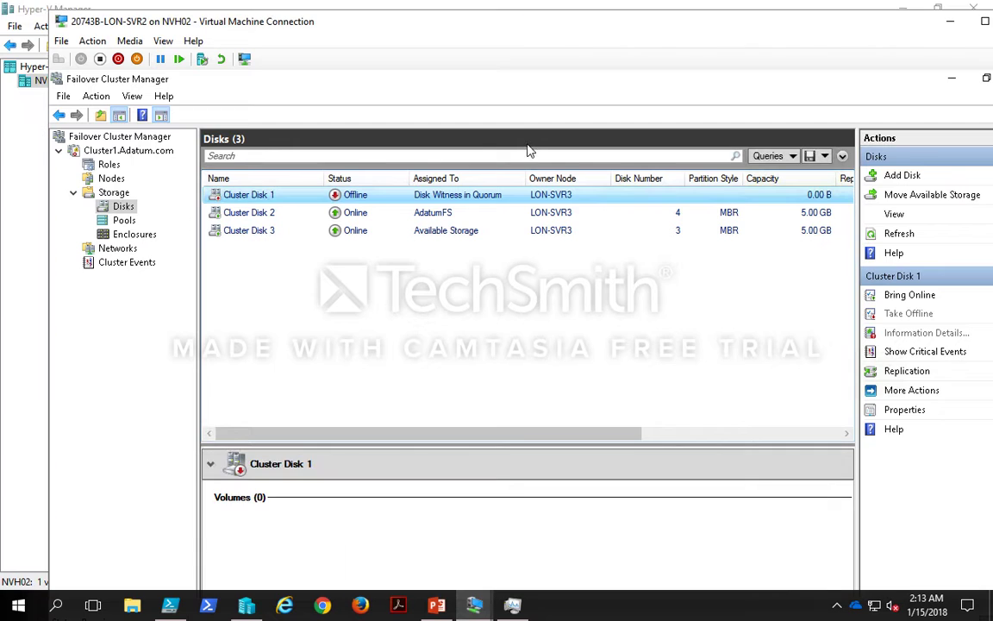
double_click(488, 32)
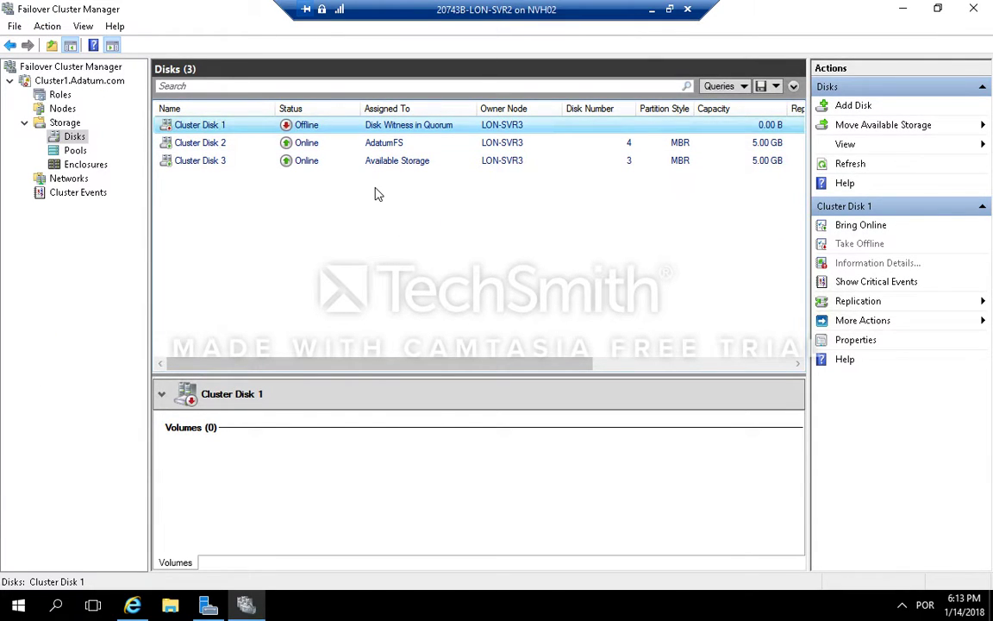
right_click(363, 127)
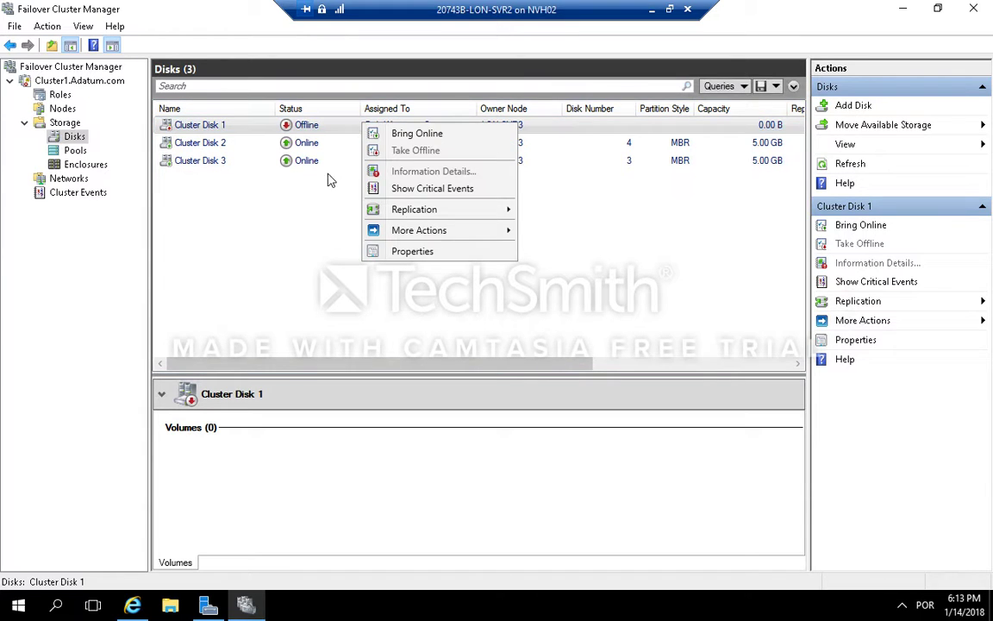
left_click(311, 214)
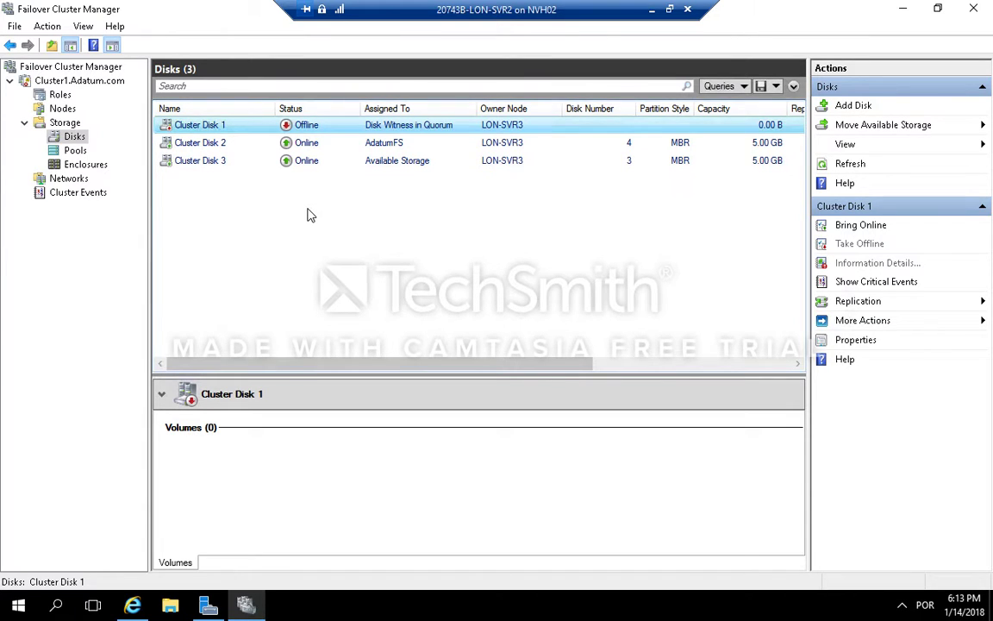
right_click(69, 139)
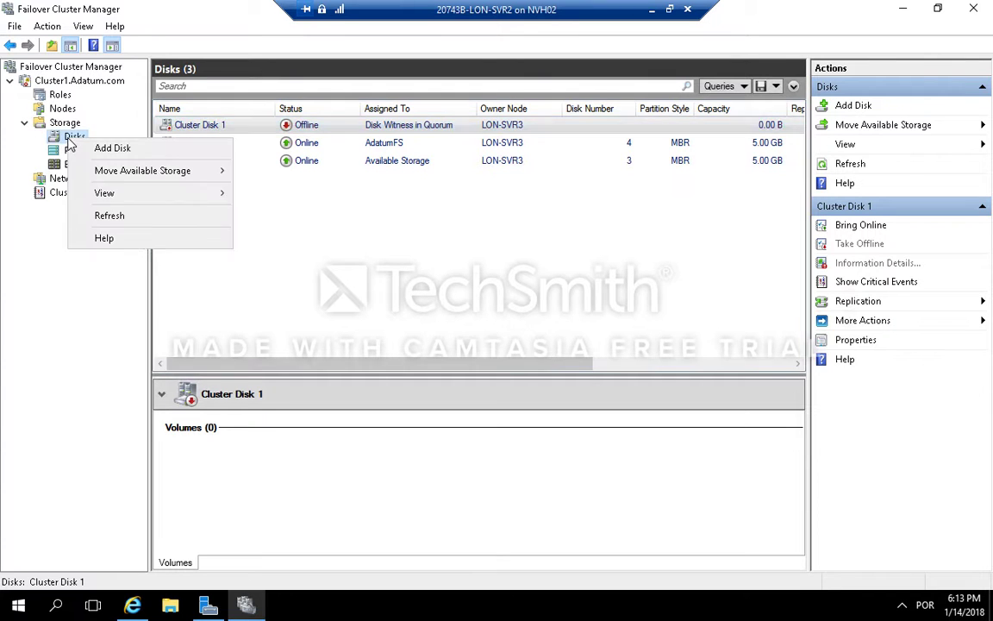
left_click(120, 216)
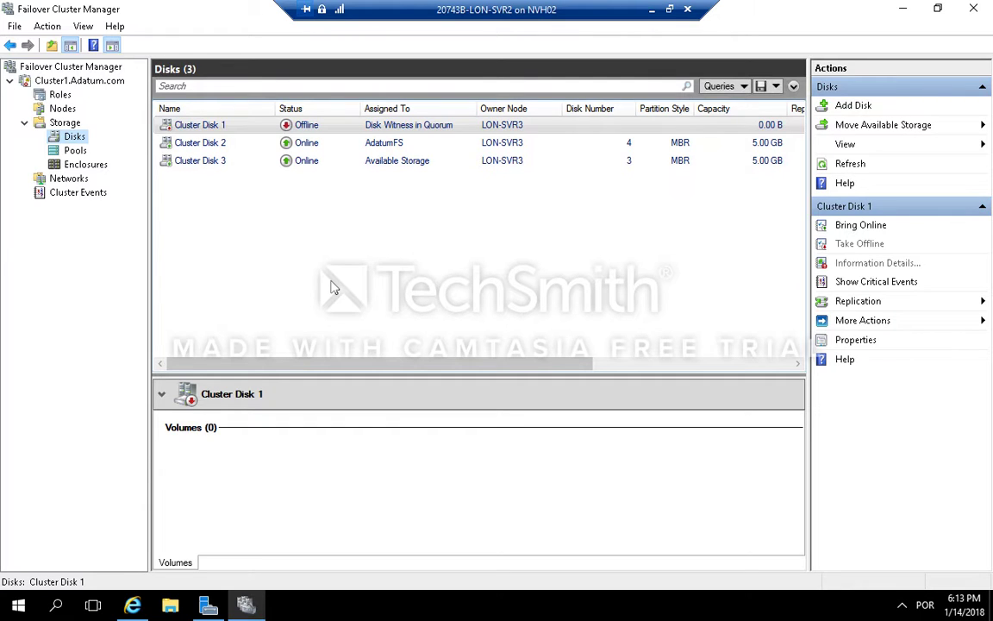
right_click(265, 128)
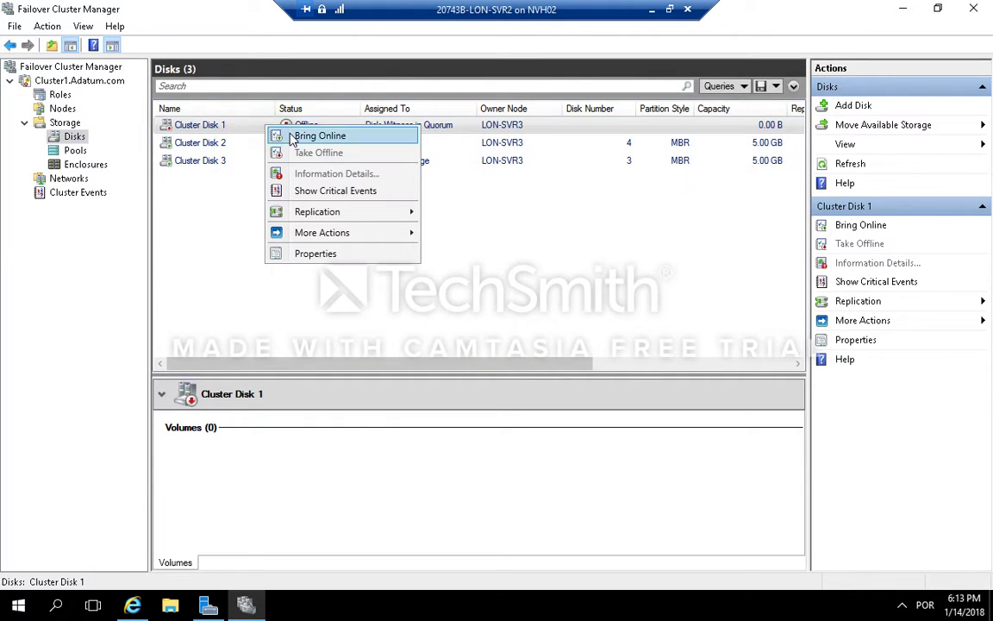
left_click(293, 136)
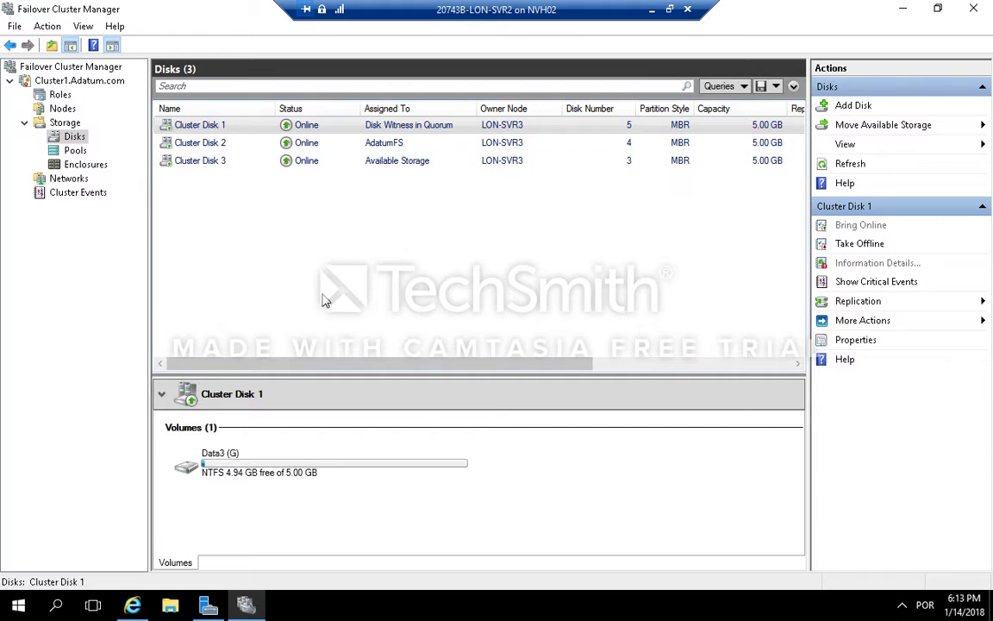
Step: Start the Configure Cluster Quorum Settings wizard on Cluster1 and choose the advanced quorum configuration option
right_click(74, 140)
left_click(122, 219)
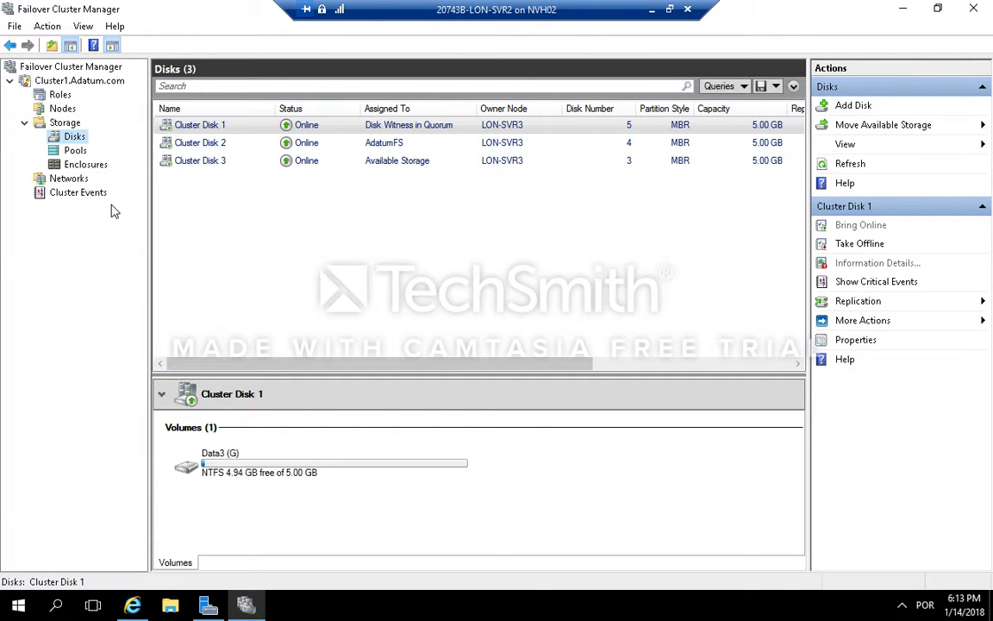
left_click(76, 81)
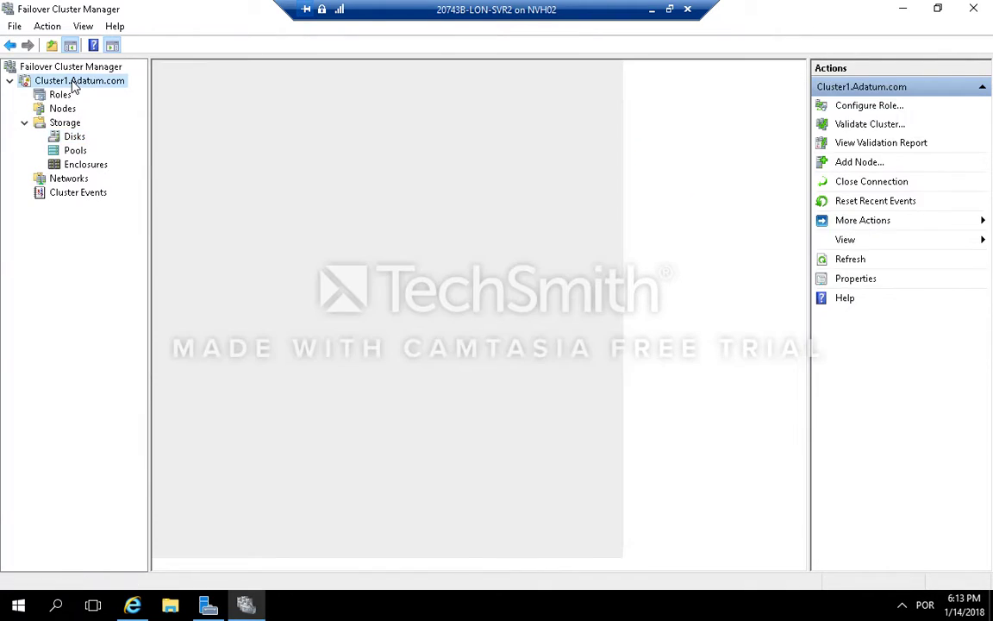
right_click(76, 83)
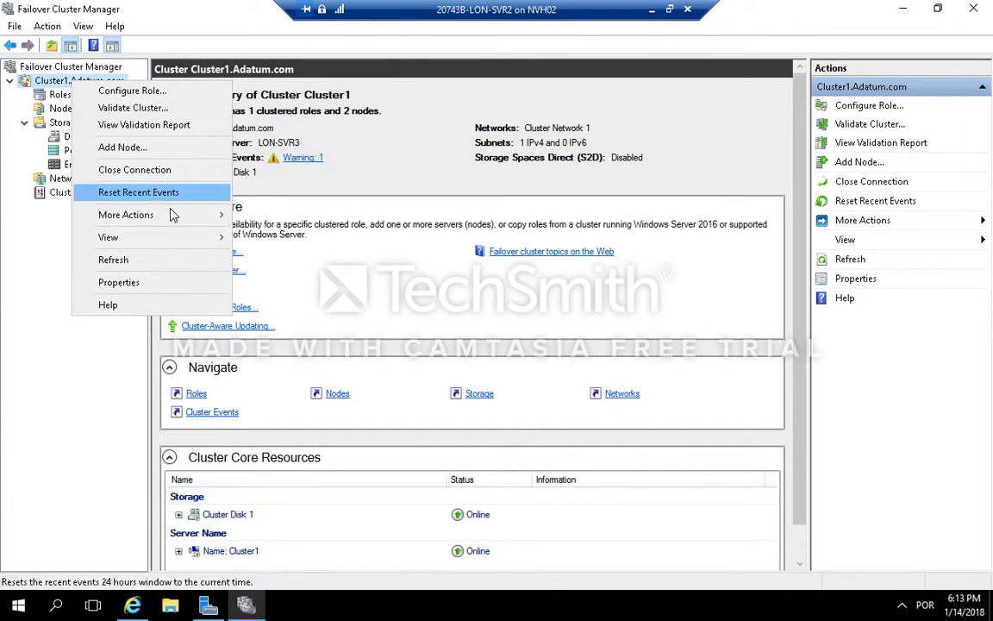
mouse_move(172, 215)
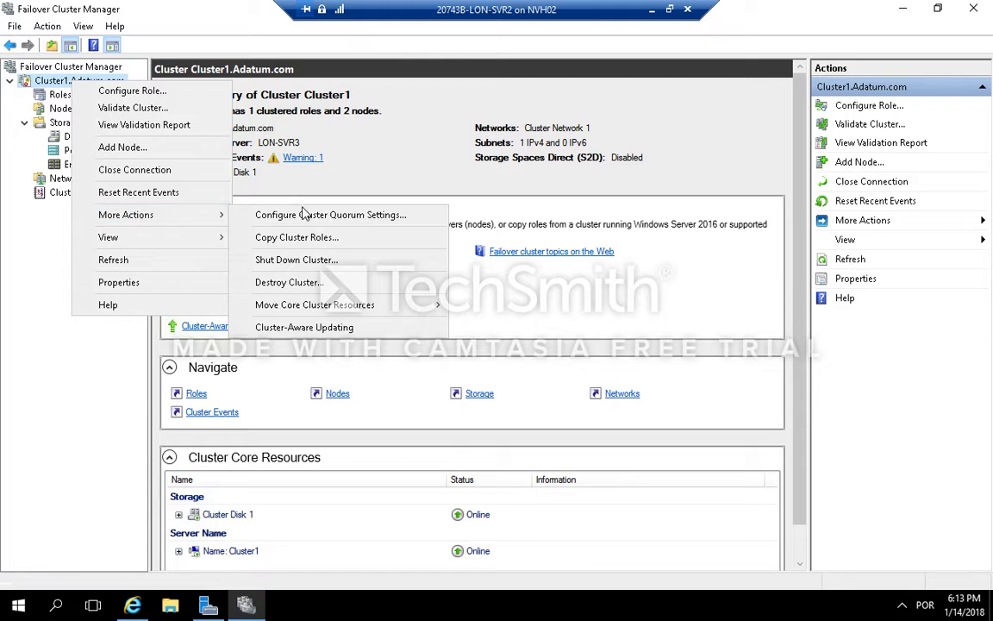
mouse_move(221, 215)
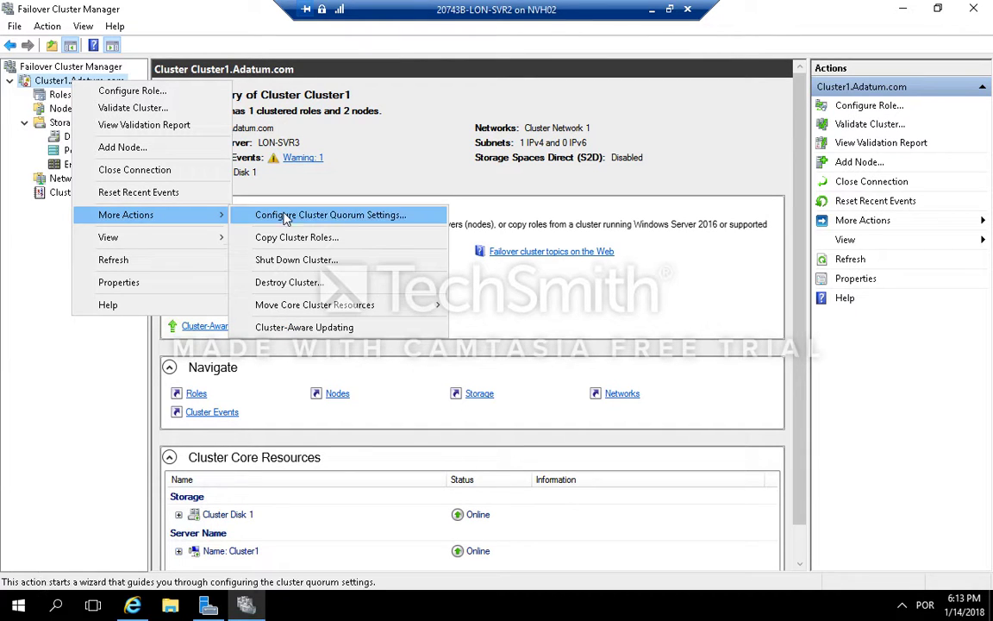
left_click(384, 215)
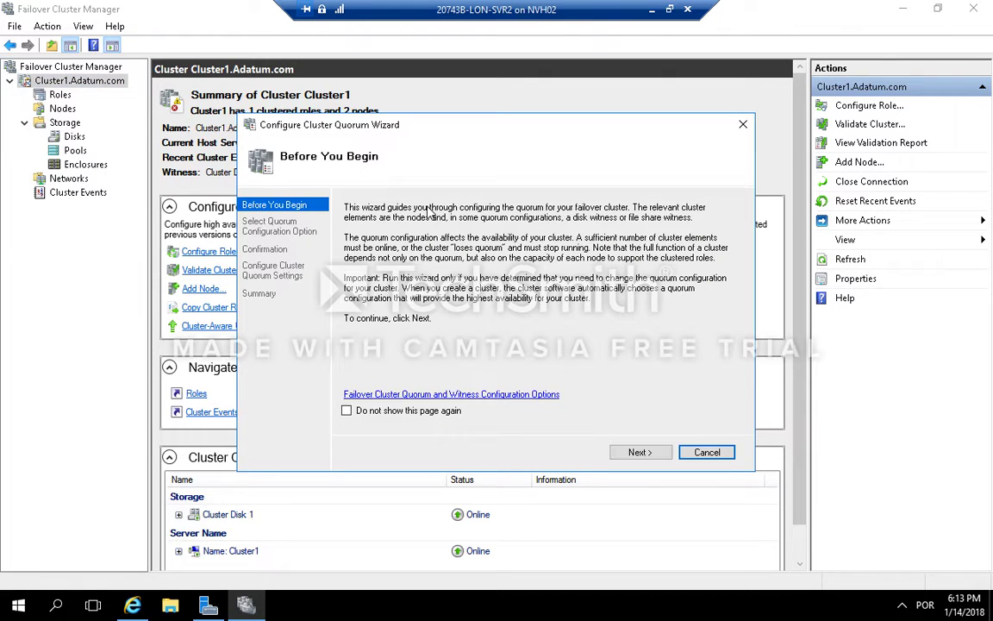
left_click(648, 453)
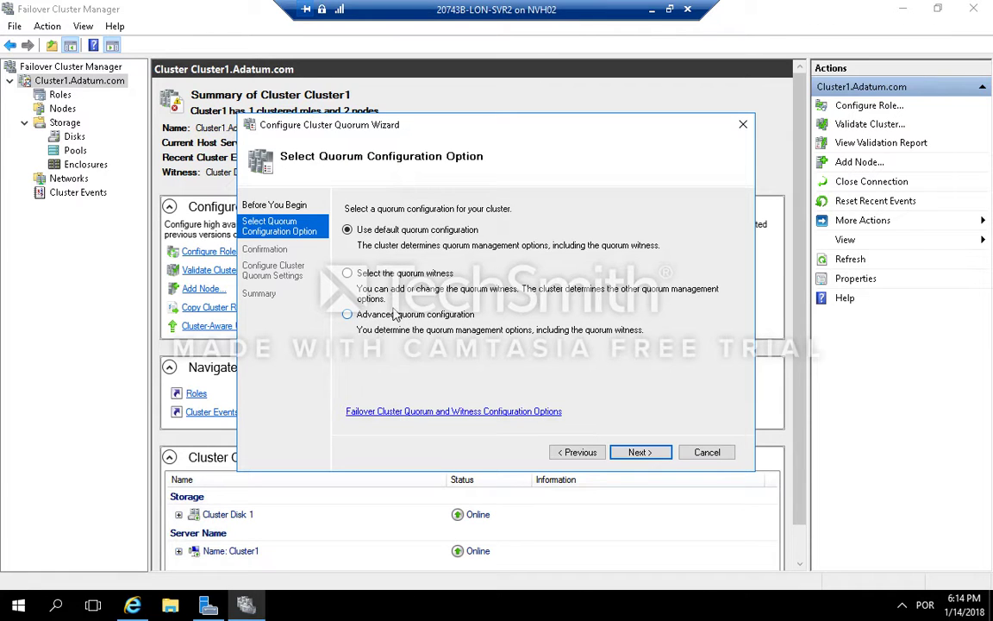
left_click(347, 314)
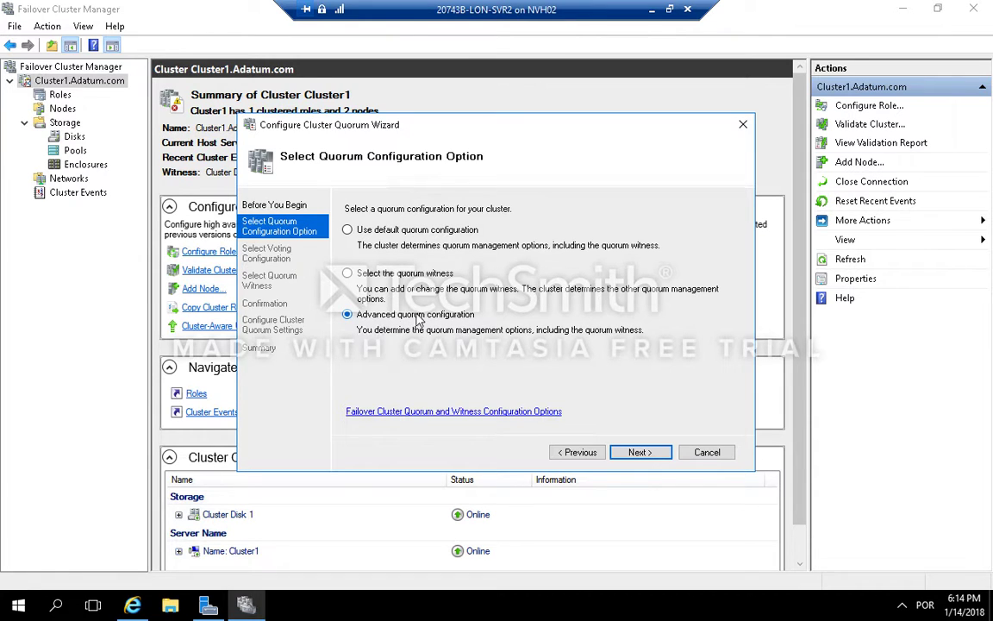
left_click(640, 452)
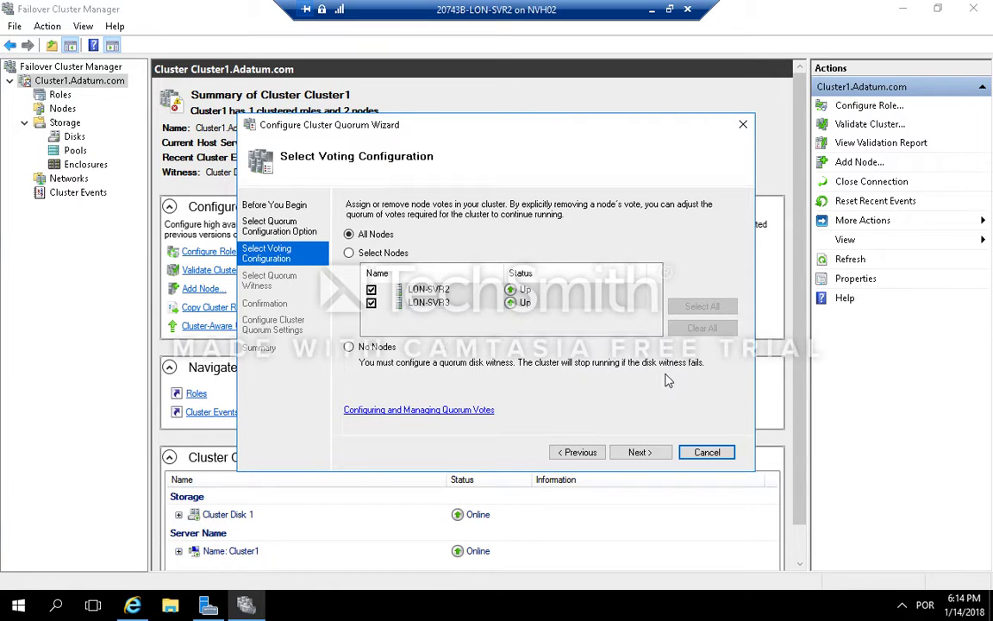
Step: Keep all nodes voting, configure a disk witness using Cluster Disk 3, and complete the wizard
left_click(639, 453)
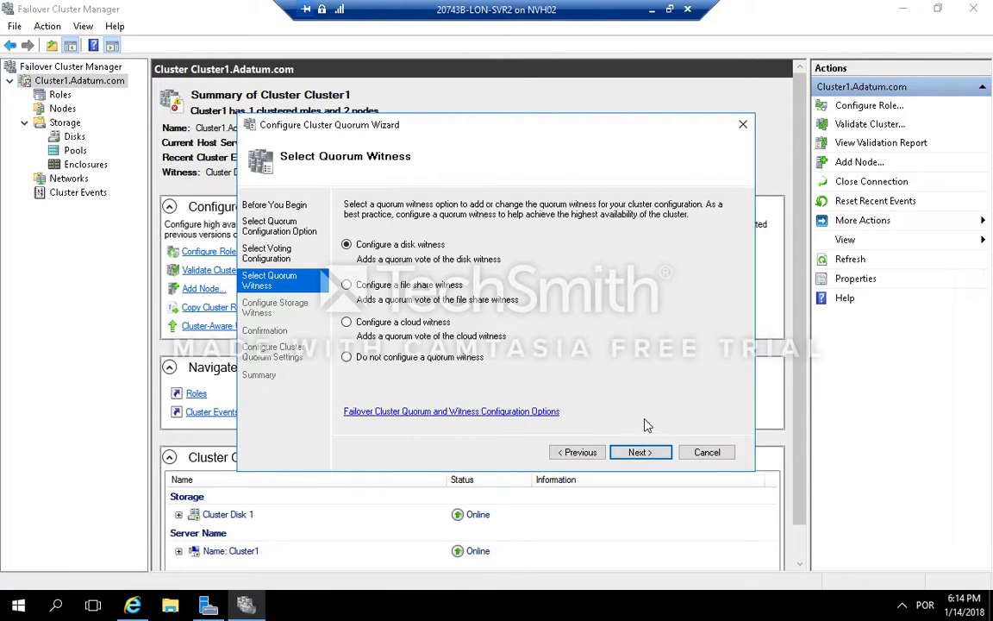
left_click(640, 452)
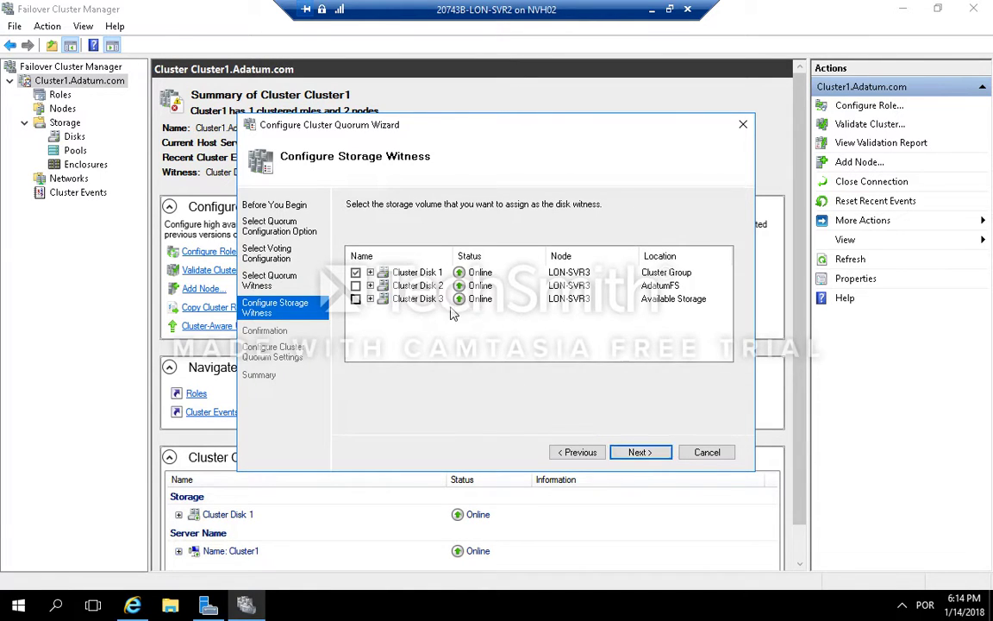
left_click(356, 299)
left_click(652, 455)
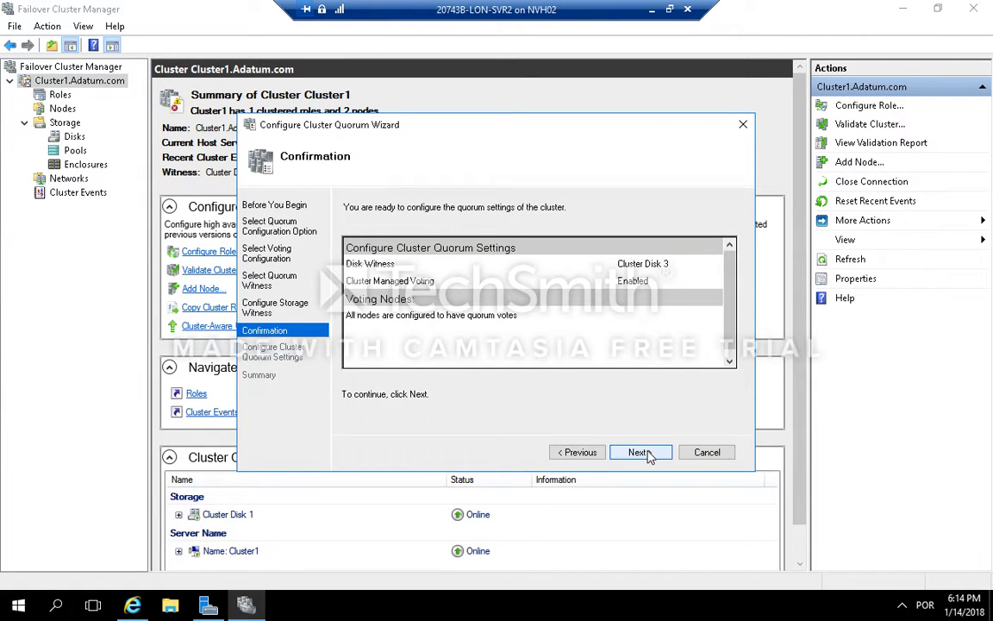
left_click(649, 456)
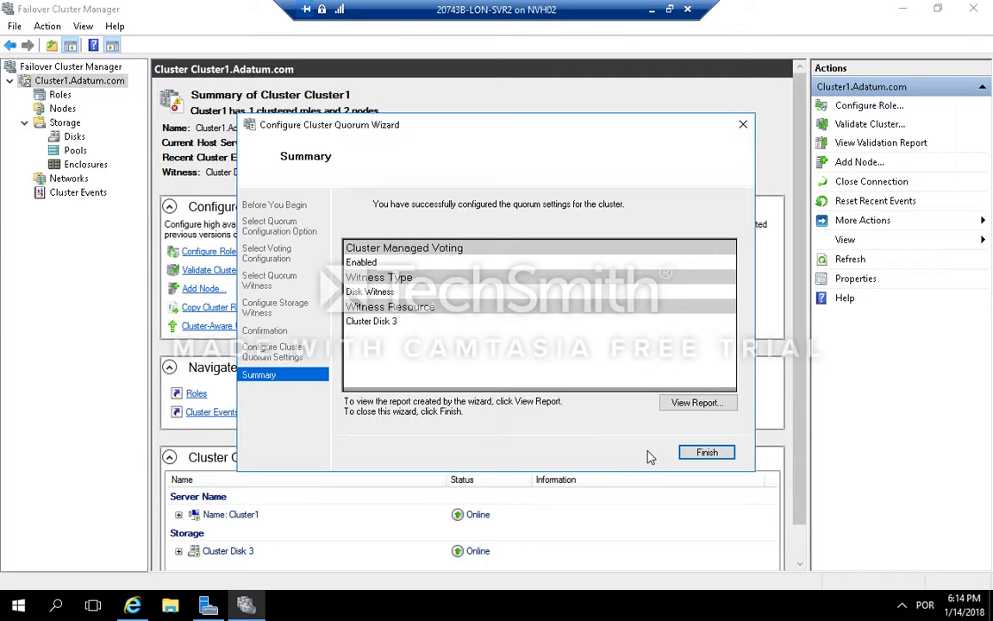
left_click(697, 452)
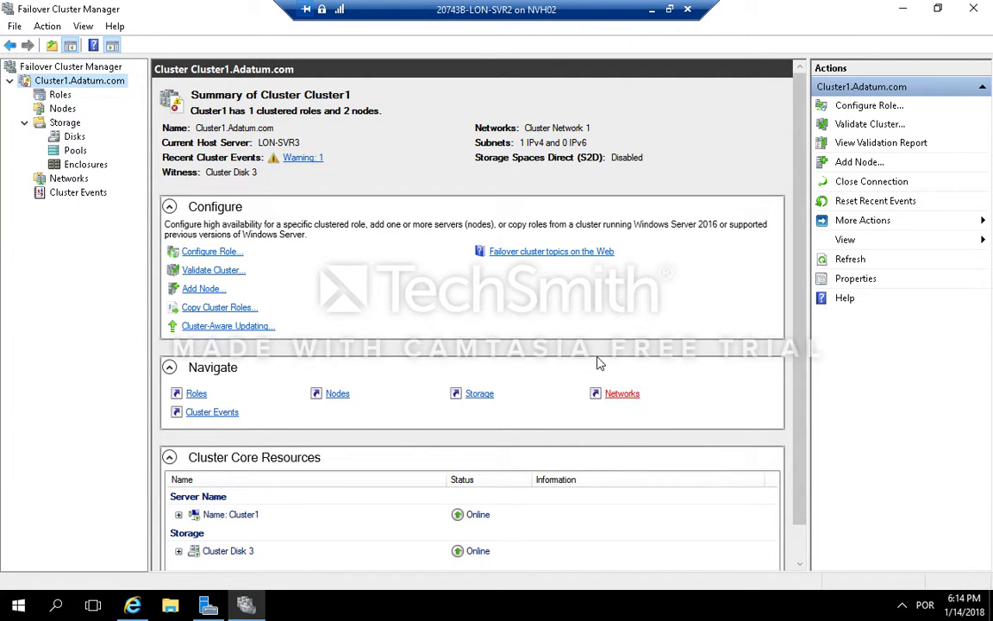
Step: Open the cluster disks list to check which disk is assigned as the quorum witness
left_click(75, 137)
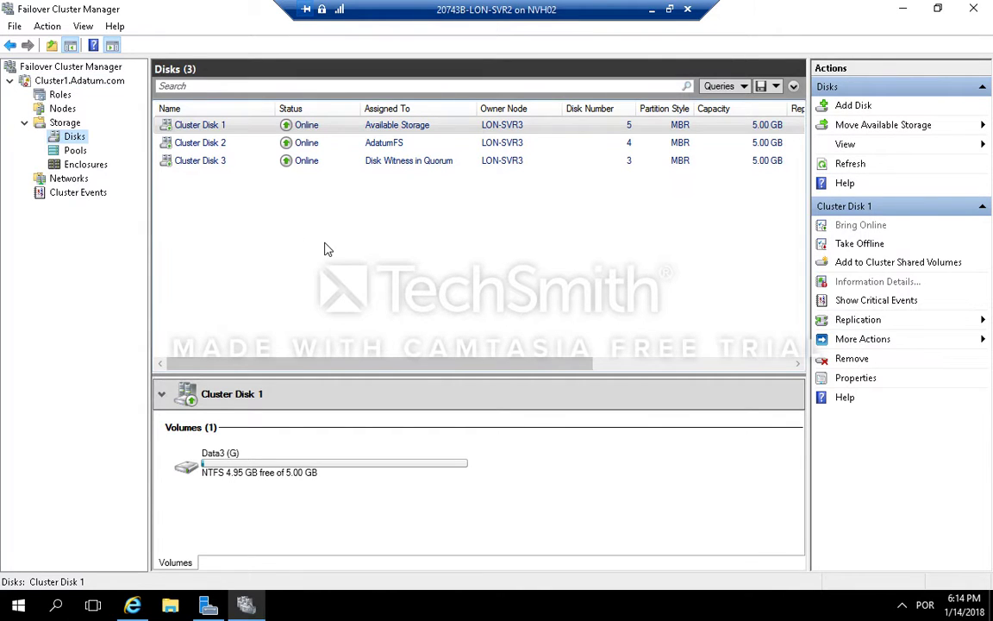
left_click(230, 147, "ctrl")
left_click(229, 164, "ctrl")
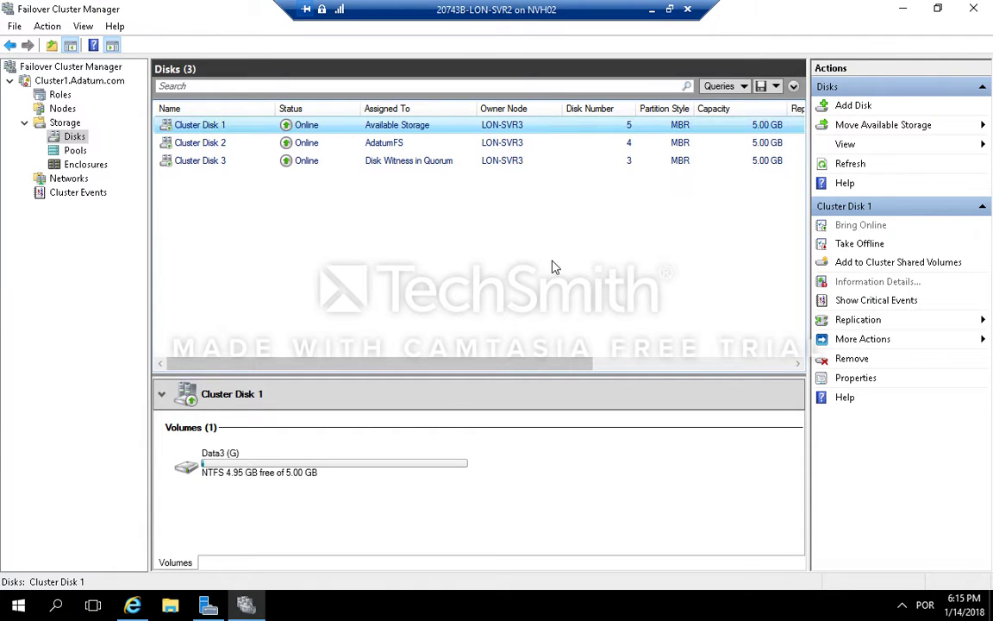
left_click(558, 10)
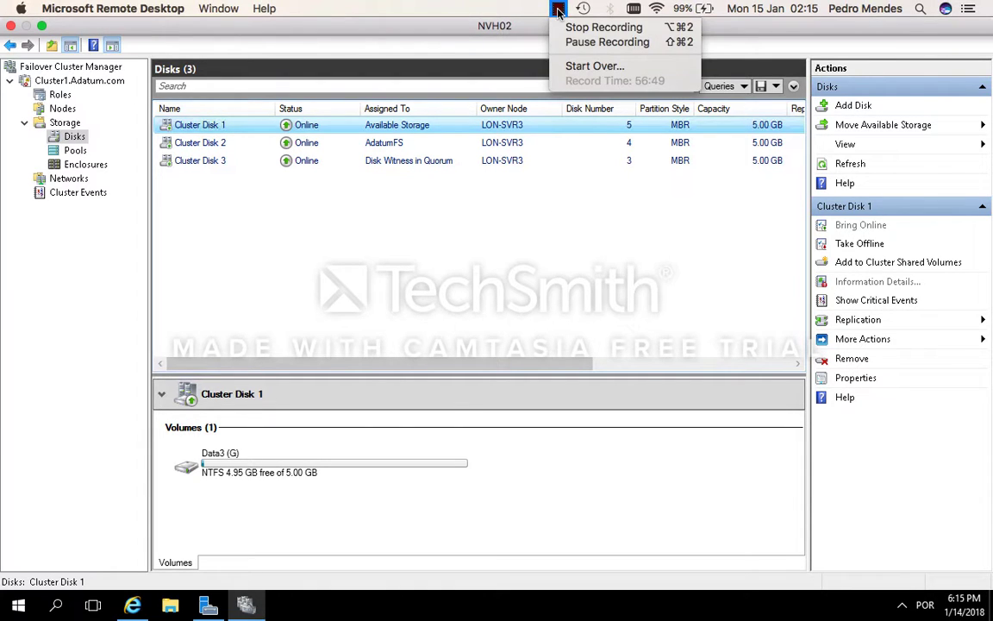
left_click(572, 27)
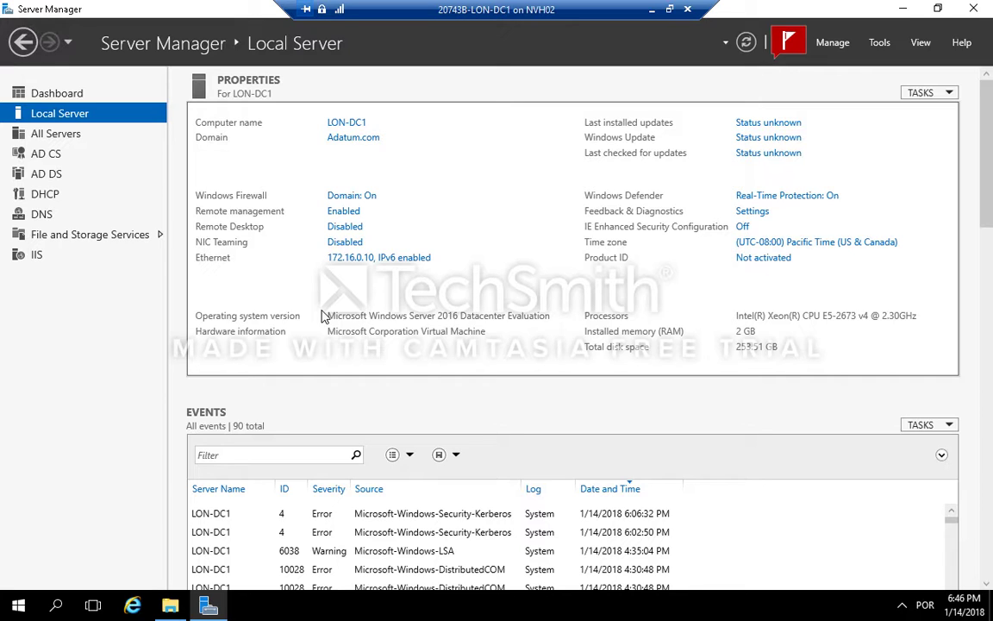
Step: Install the Failover Clustering feature with its management tools on LON-DC1 and close the wizard
left_click(833, 44)
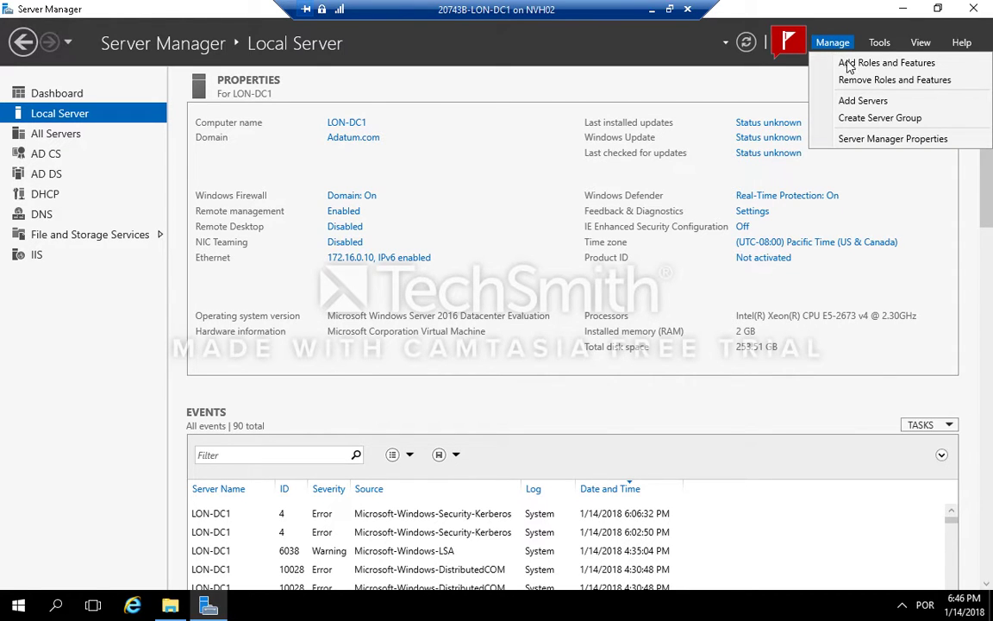
left_click(858, 64)
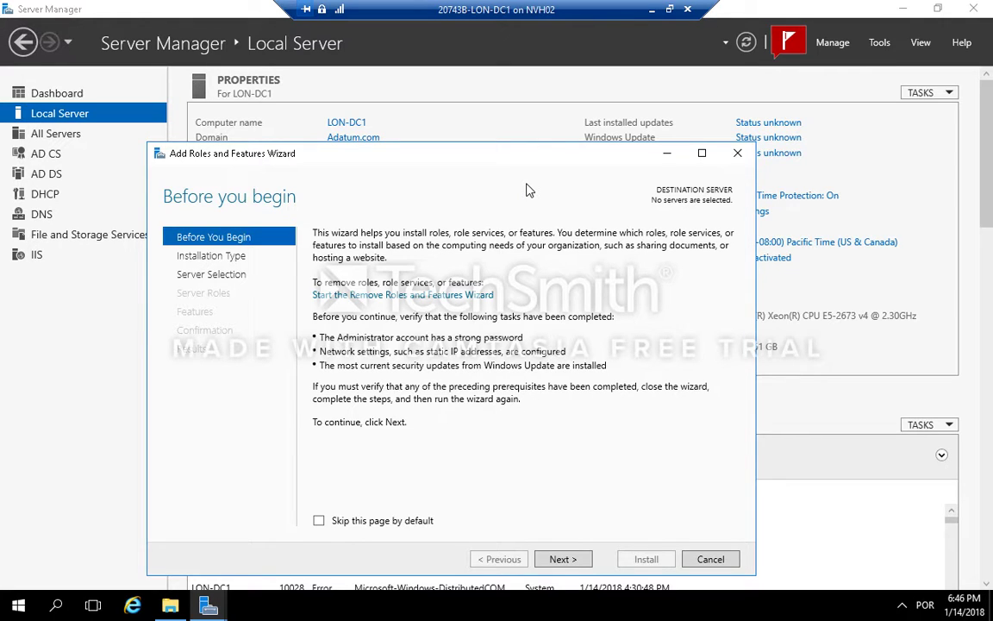
left_click(562, 559)
left_click(576, 559)
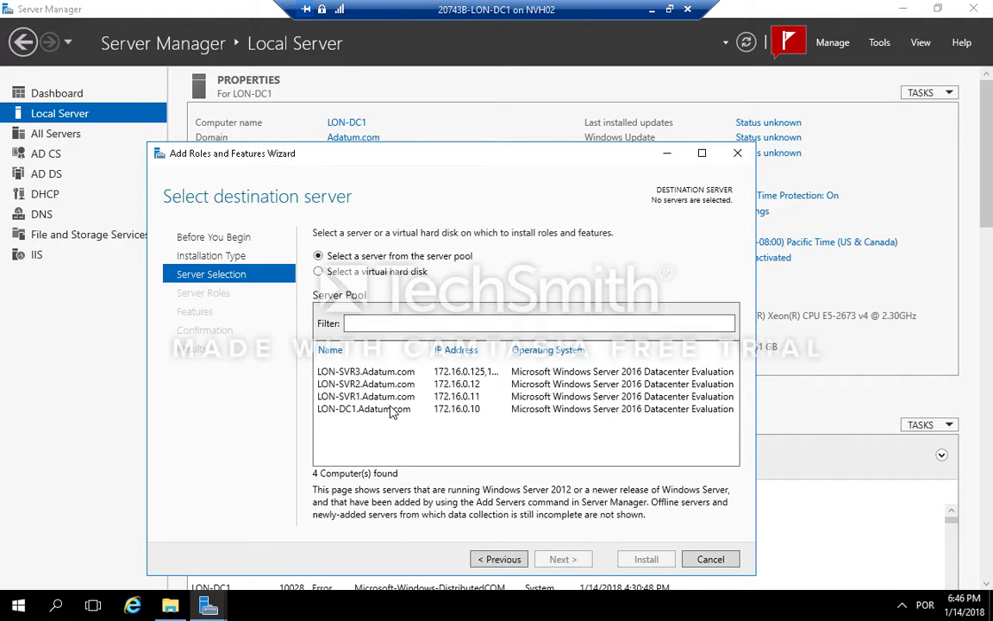
left_click(393, 411)
left_click(565, 559)
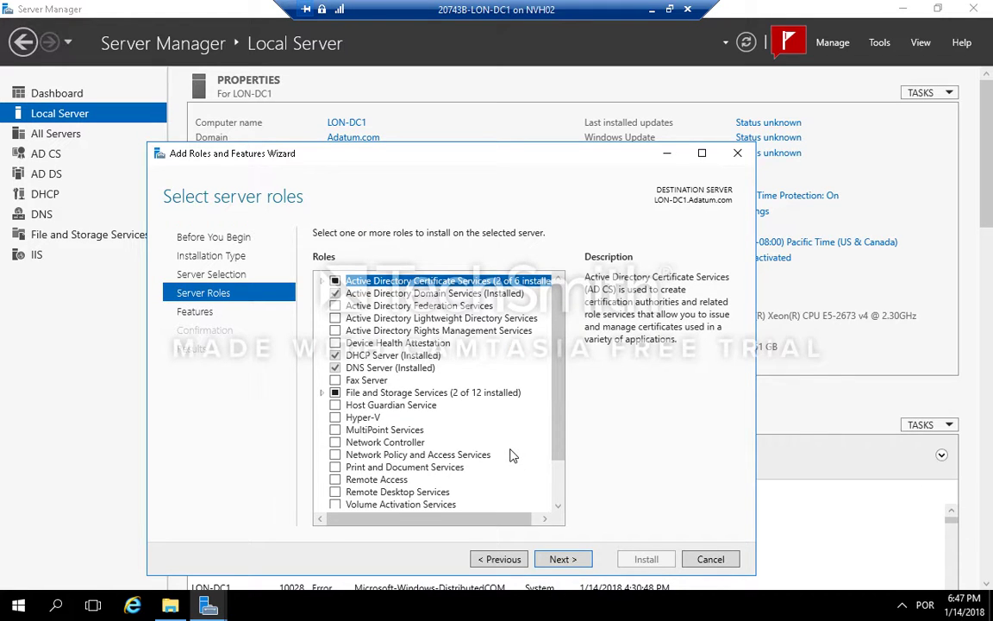
left_click(561, 559)
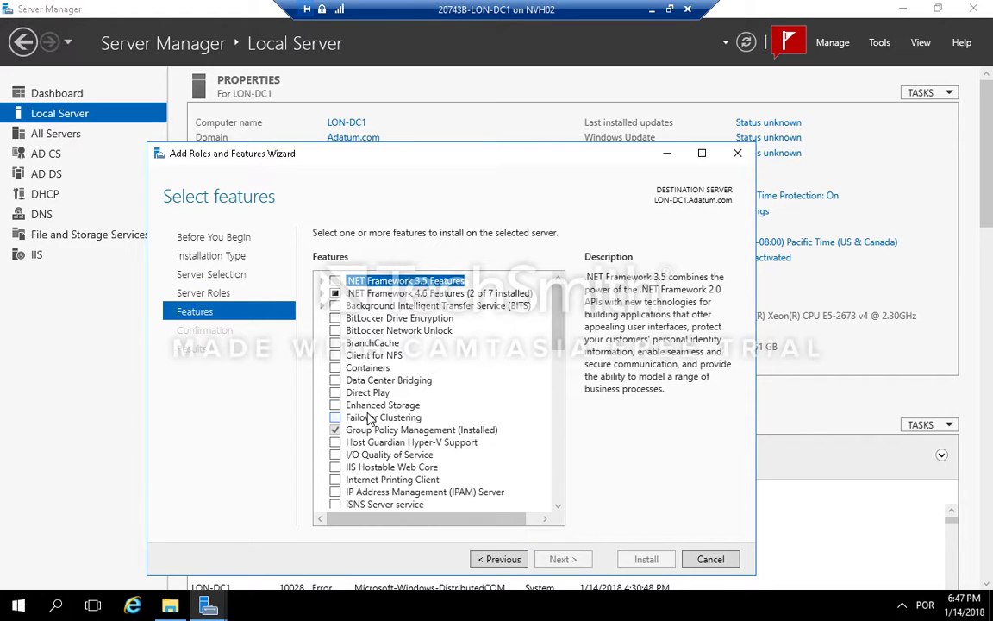
left_click(335, 418)
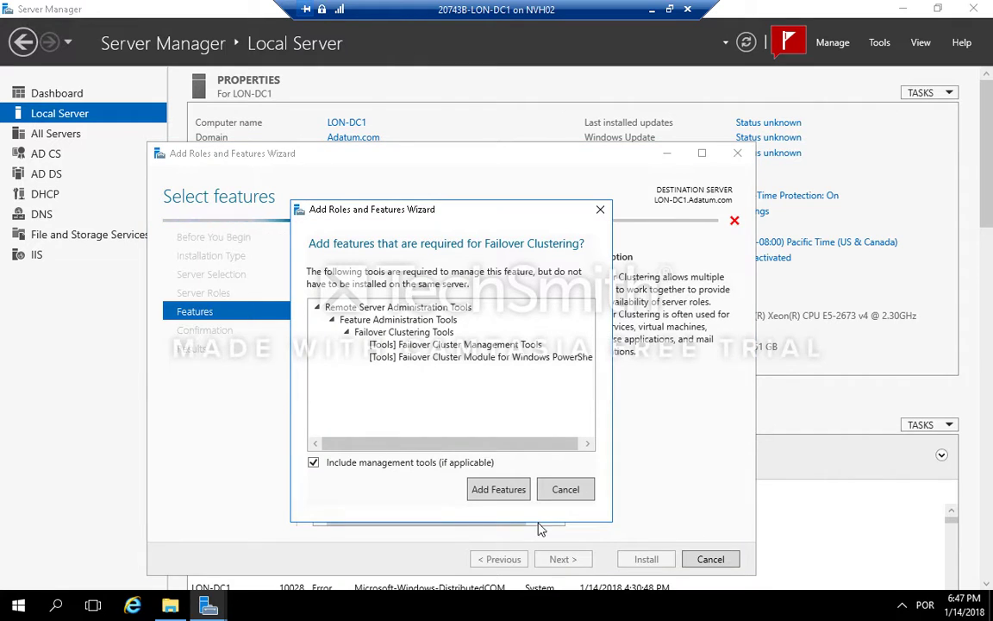
left_click(506, 495)
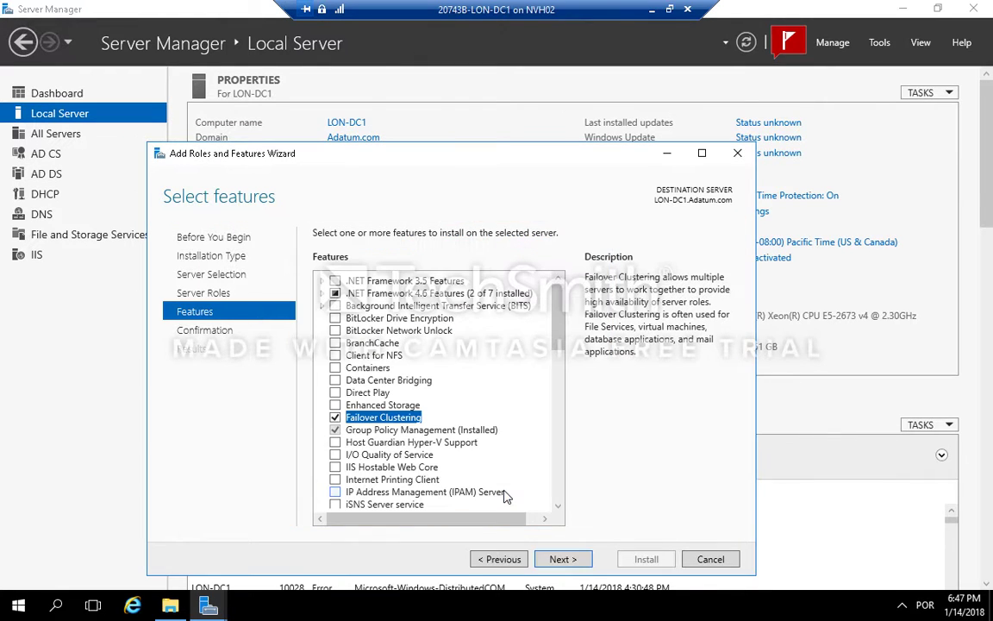
left_click(578, 559)
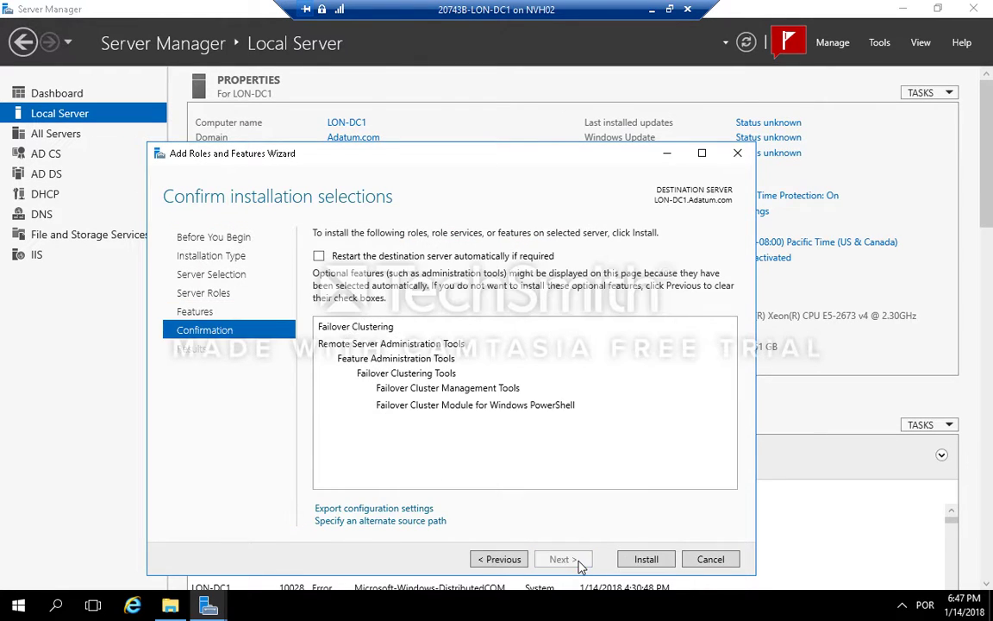
left_click(652, 562)
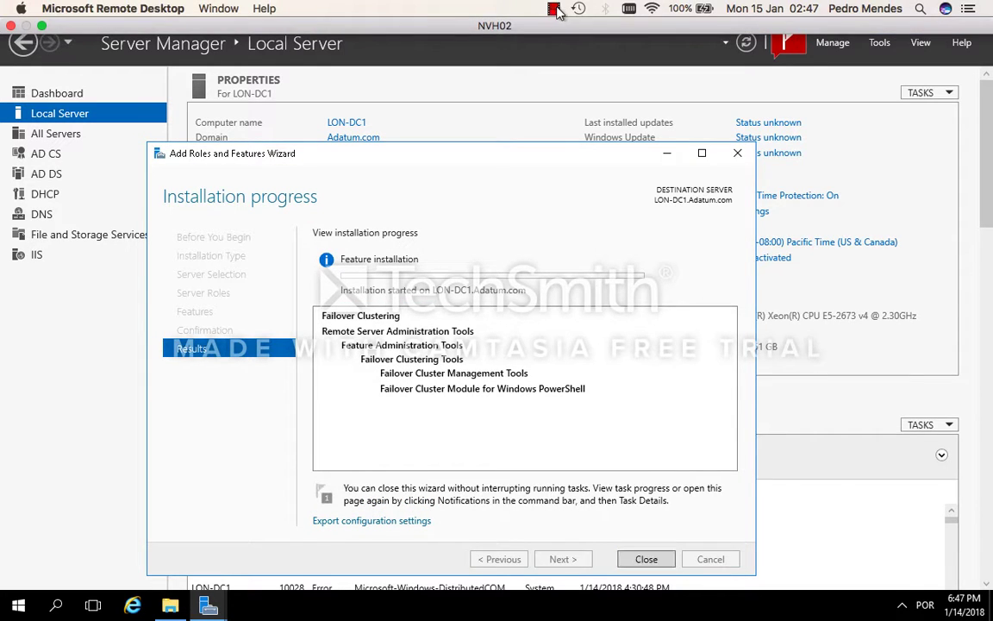
left_click(553, 8)
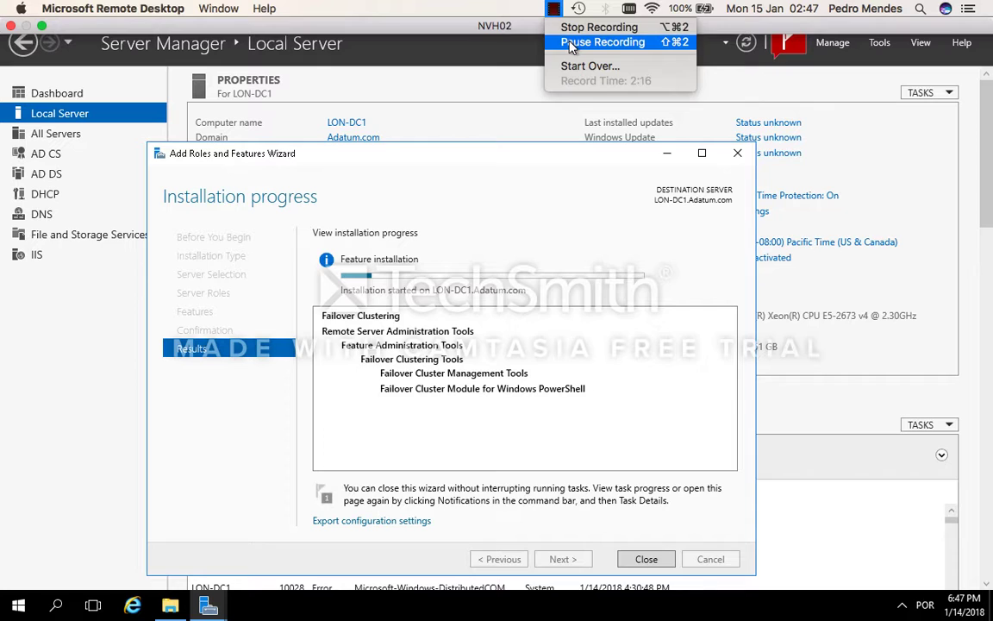
left_click(569, 42)
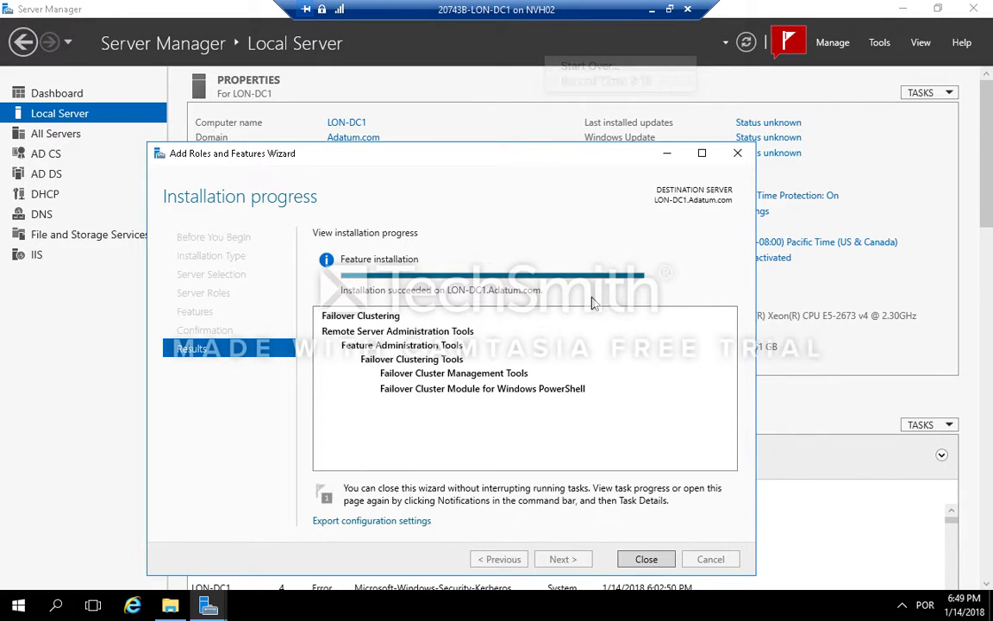
left_click(646, 560)
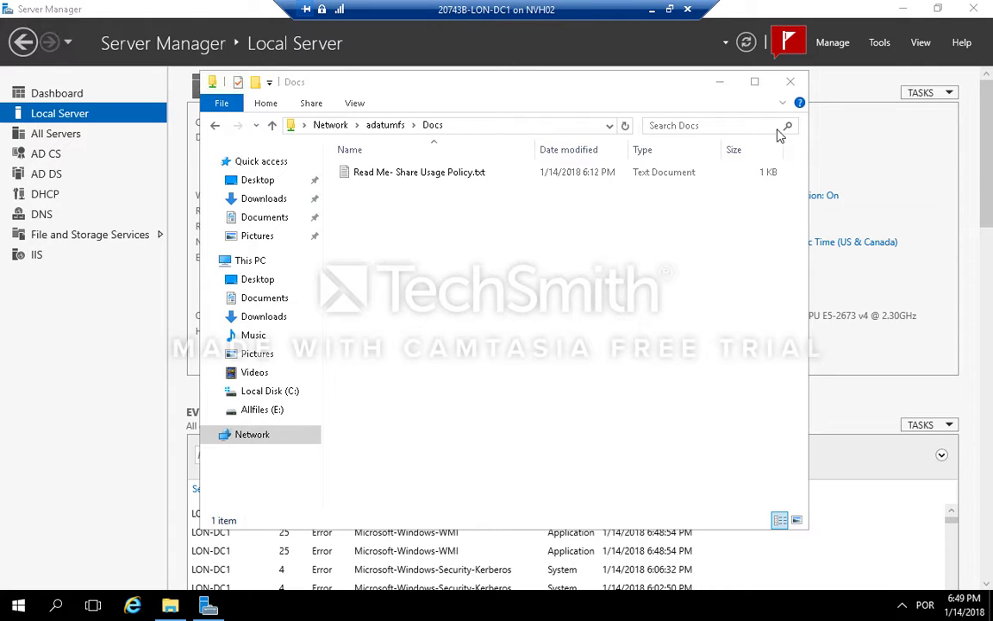
Step: Close the Docs folder window and switch to the LON-SVR2 virtual machine in full screen
left_click(793, 82)
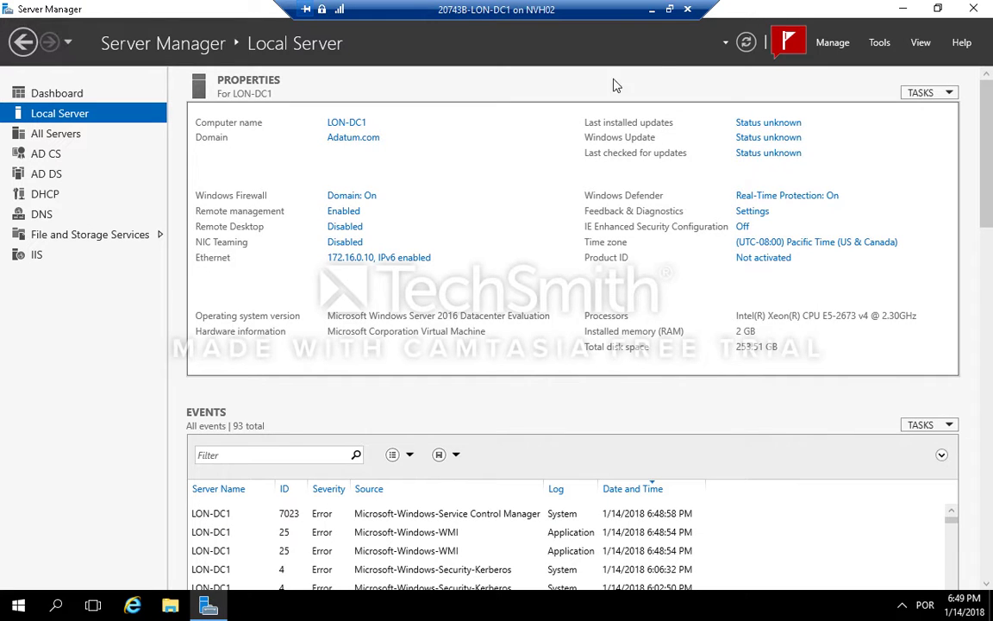
mouse_move(667, 19)
left_click(671, 10)
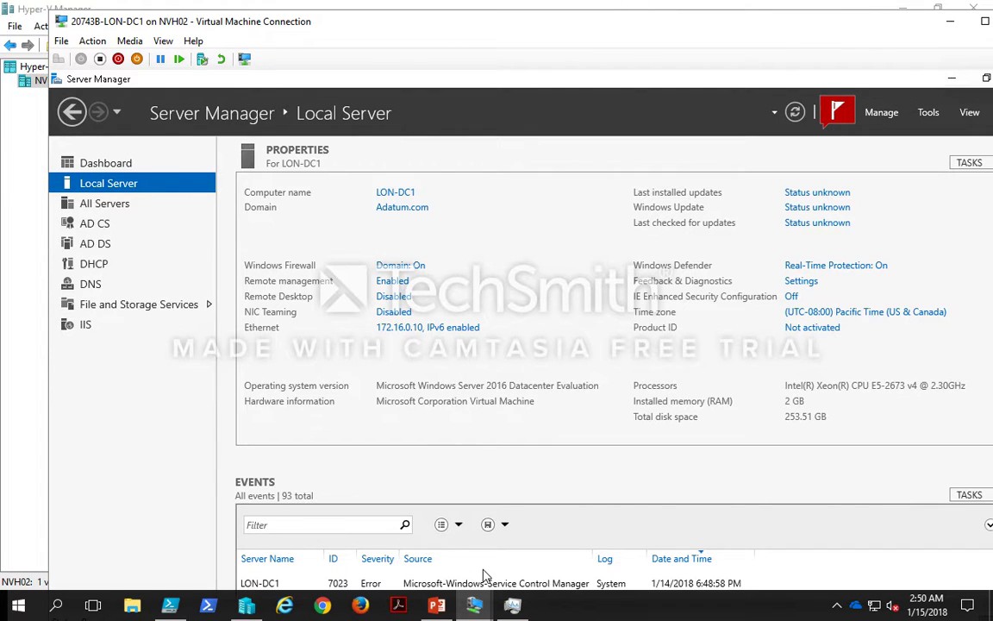
mouse_move(479, 611)
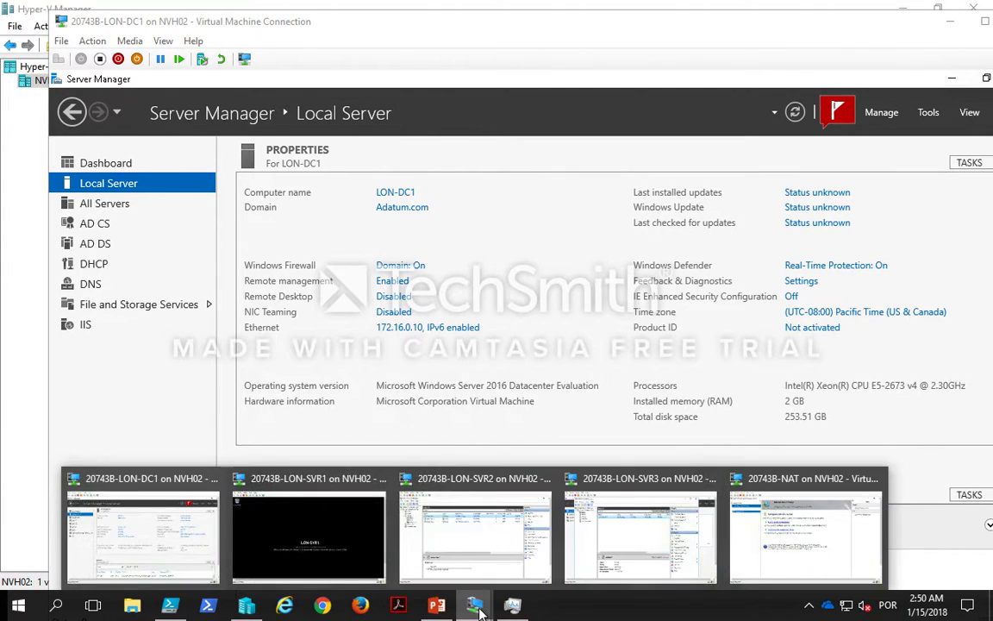
left_click(494, 562)
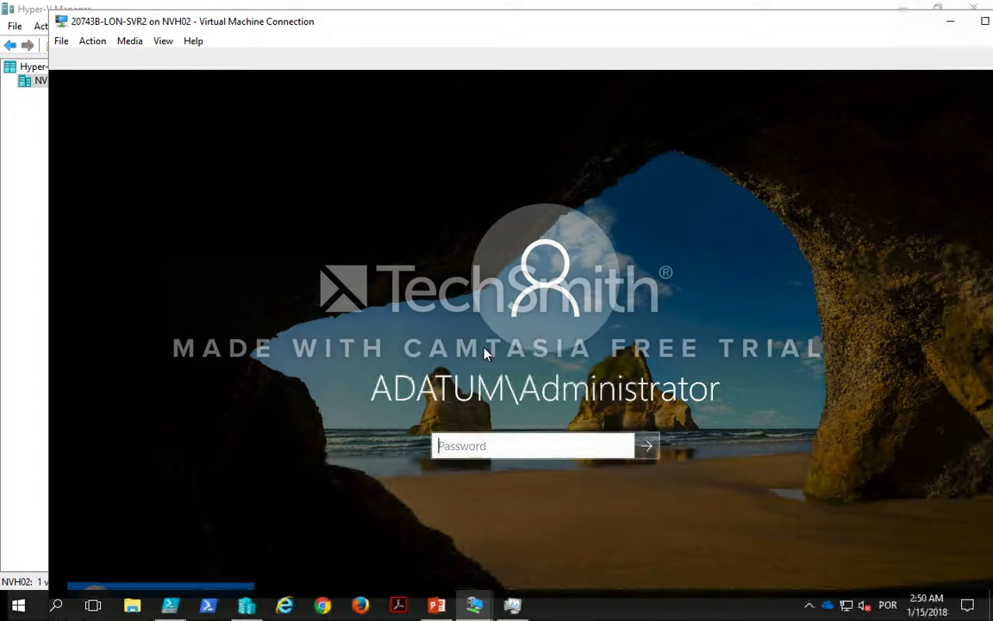
double_click(507, 32)
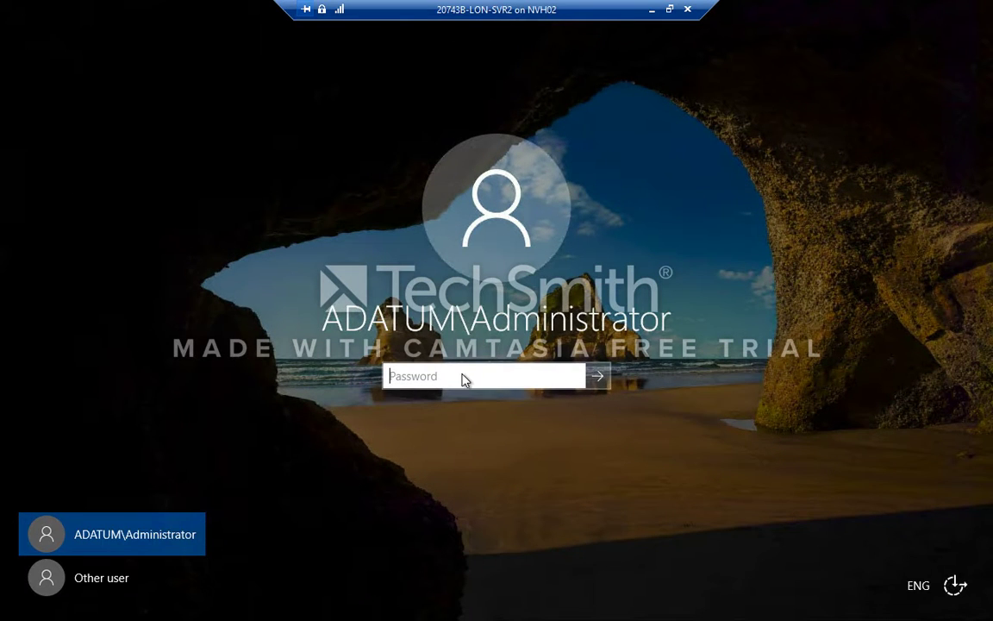
Step: Sign in to LON-SVR2 as ADATUM\Administrator with the account password
type("P")
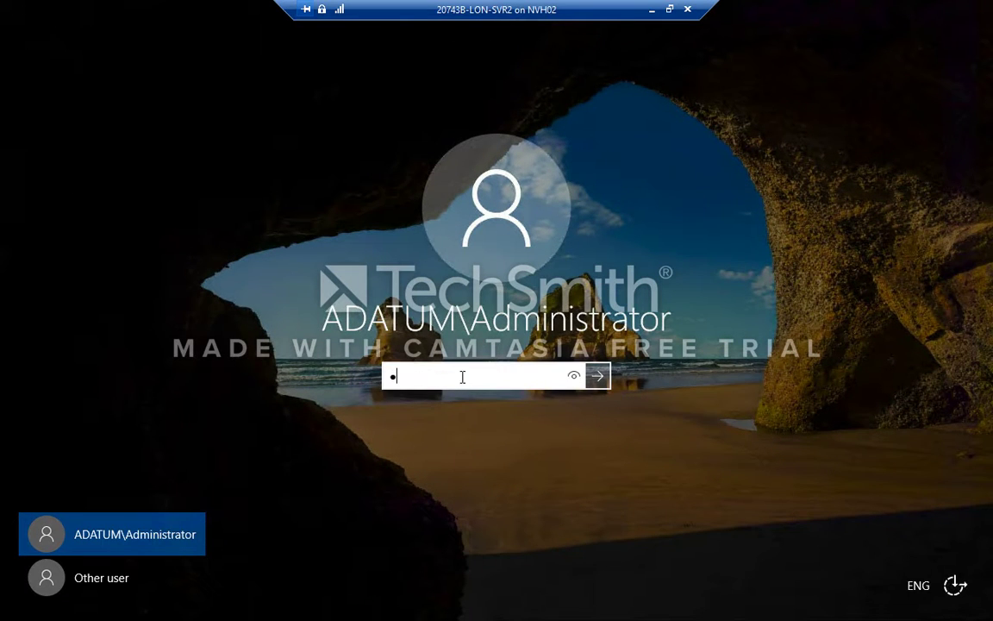
type("a$$w0rd")
key("Return")
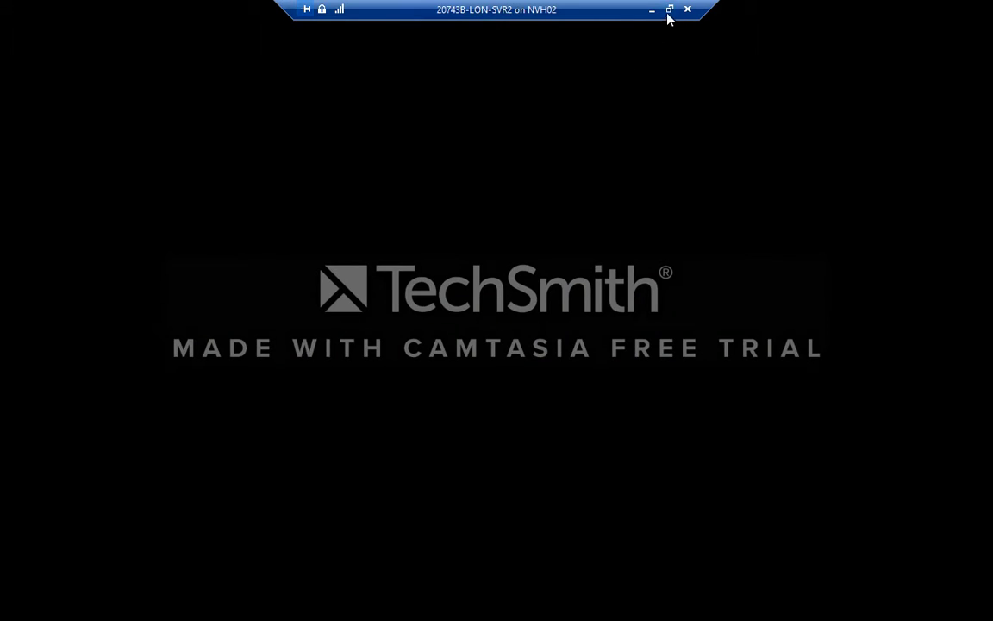
Step: Switch to the LON-SVR3 virtual machine and sign in as ADATUM\Administrator with the account password
left_click(670, 10)
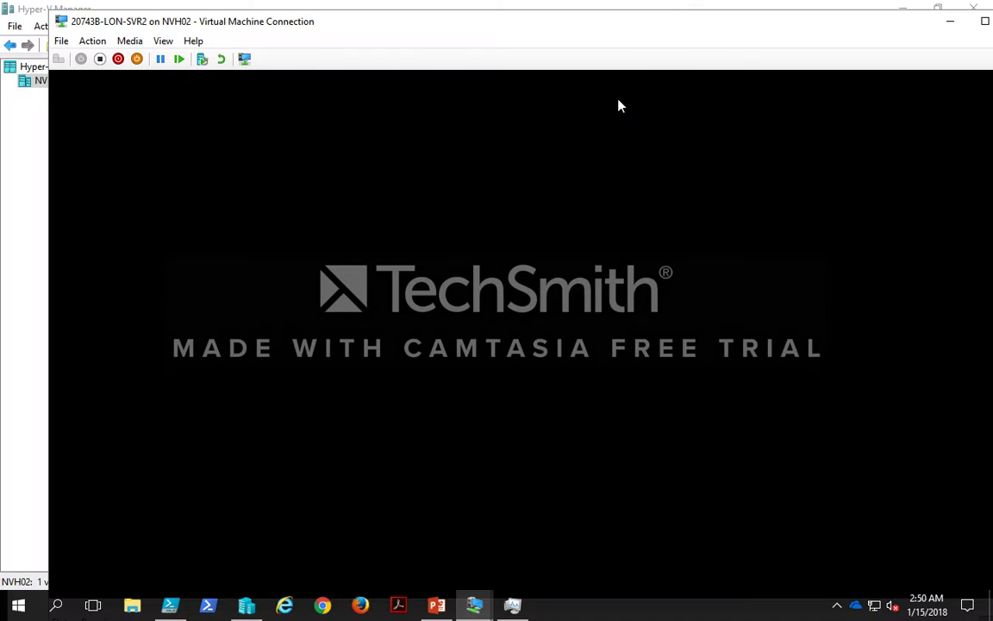
mouse_move(474, 605)
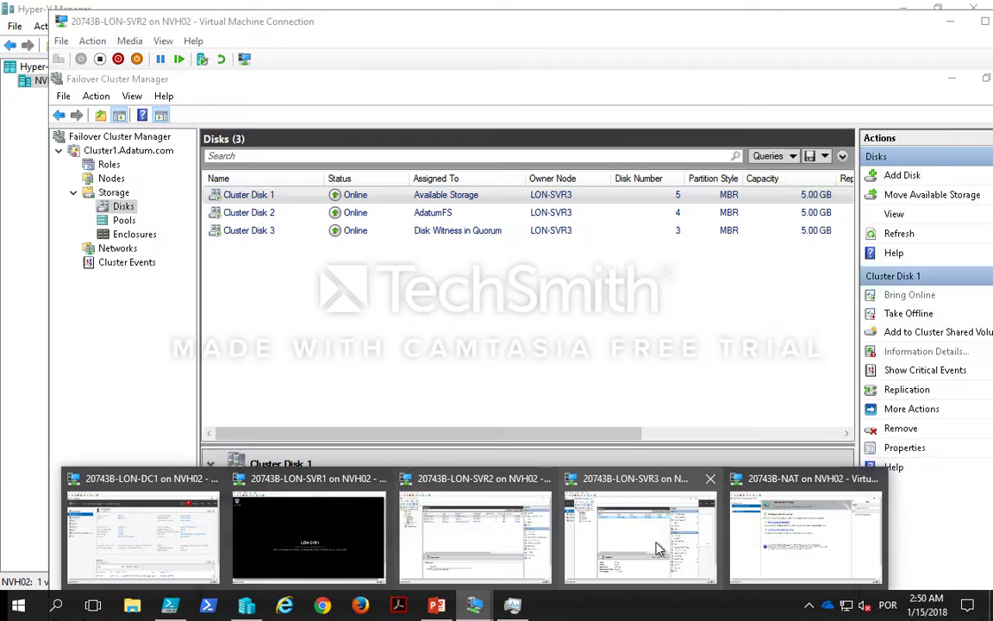
left_click(592, 492)
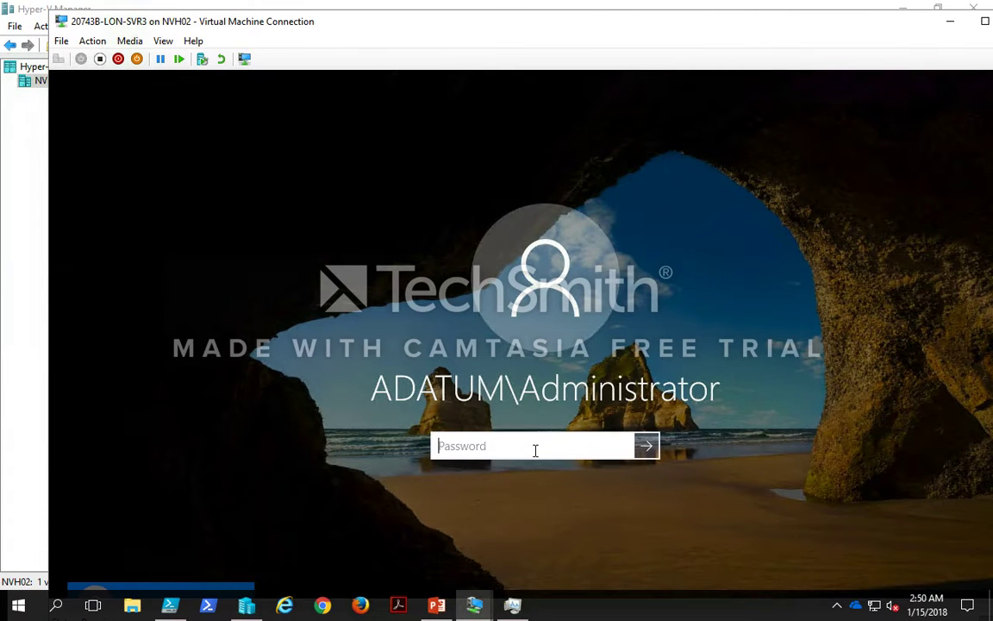
type("Pa$$w0rd")
key("Return")
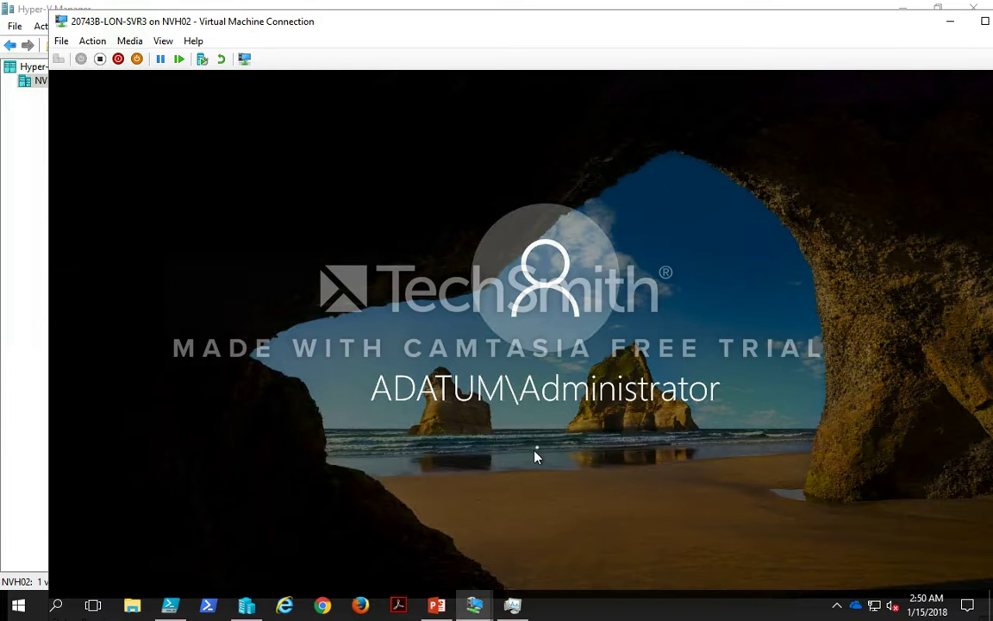
Step: Return to LON-SVR2 in full screen and open Windows Firewall with Advanced Security from Server Manager
mouse_move(483, 610)
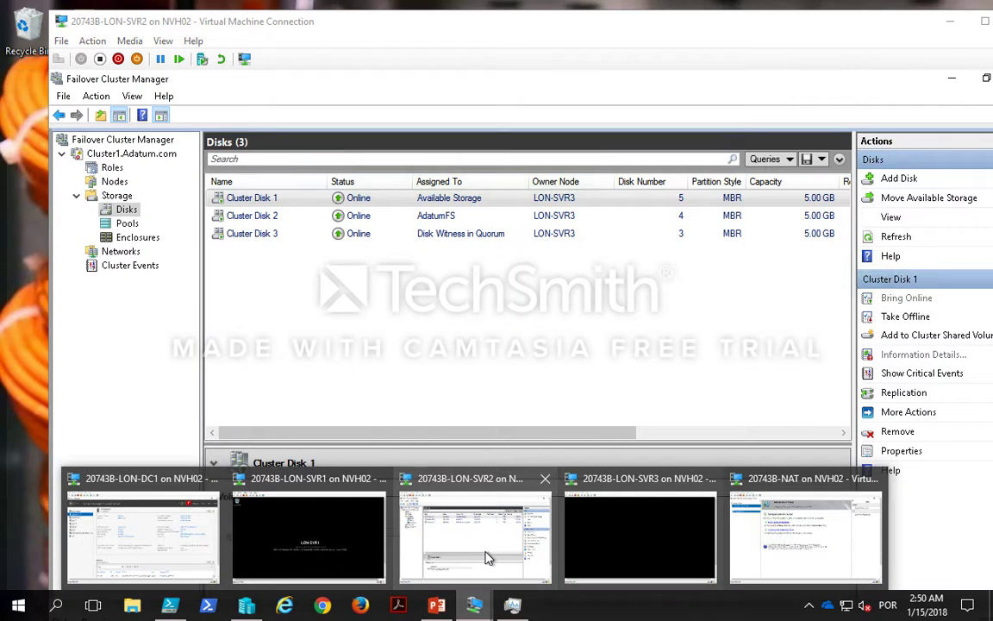
left_click(458, 552)
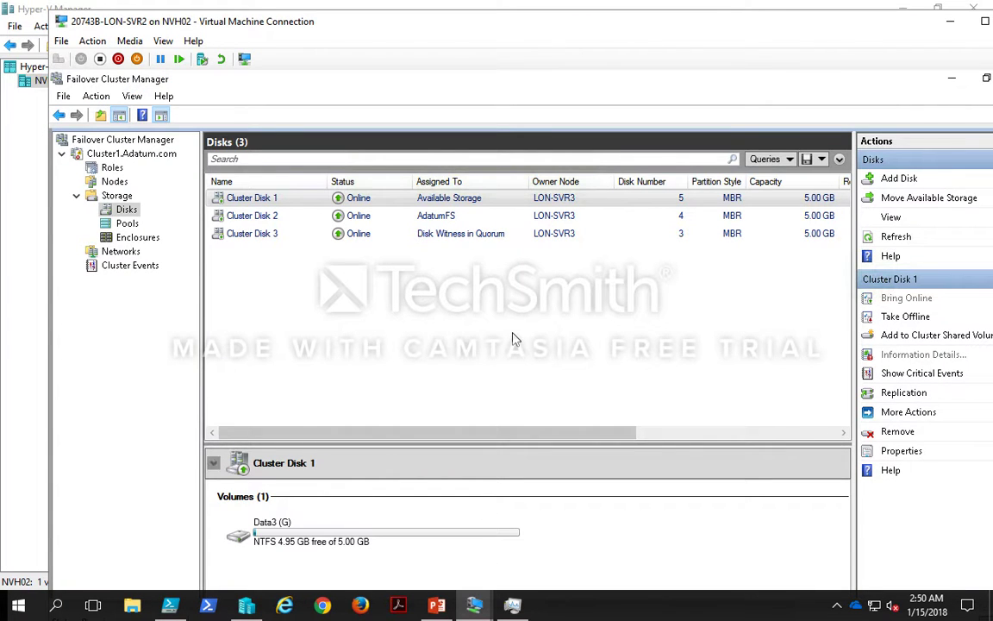
double_click(529, 21)
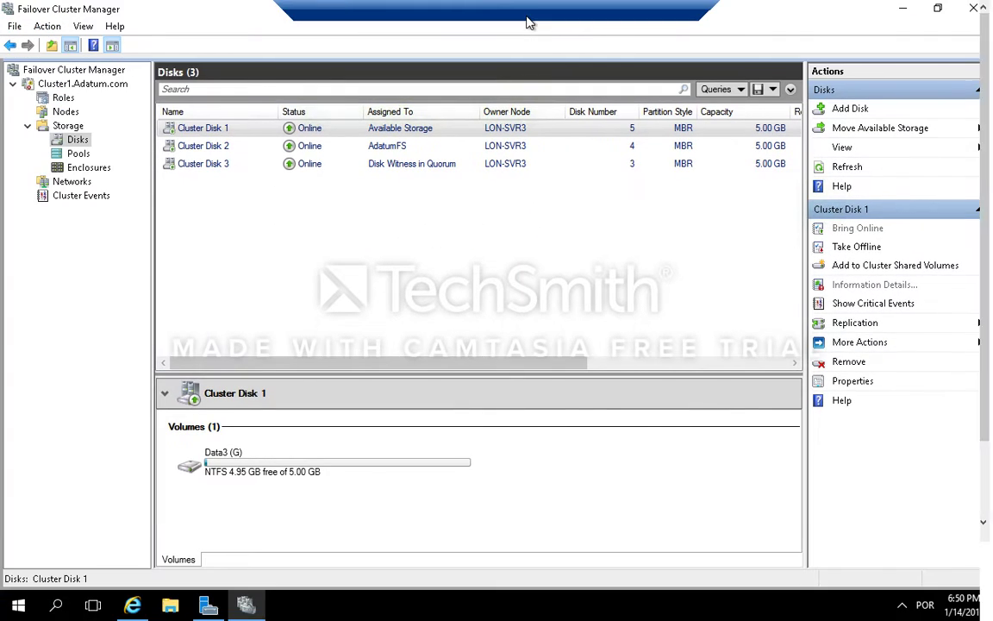
left_click(207, 607)
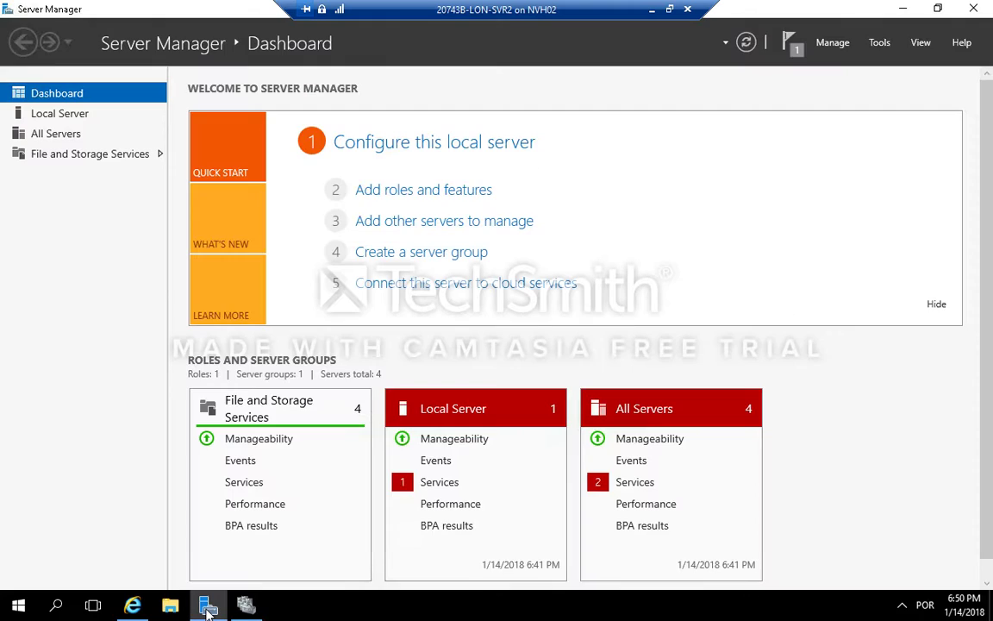
left_click(881, 45)
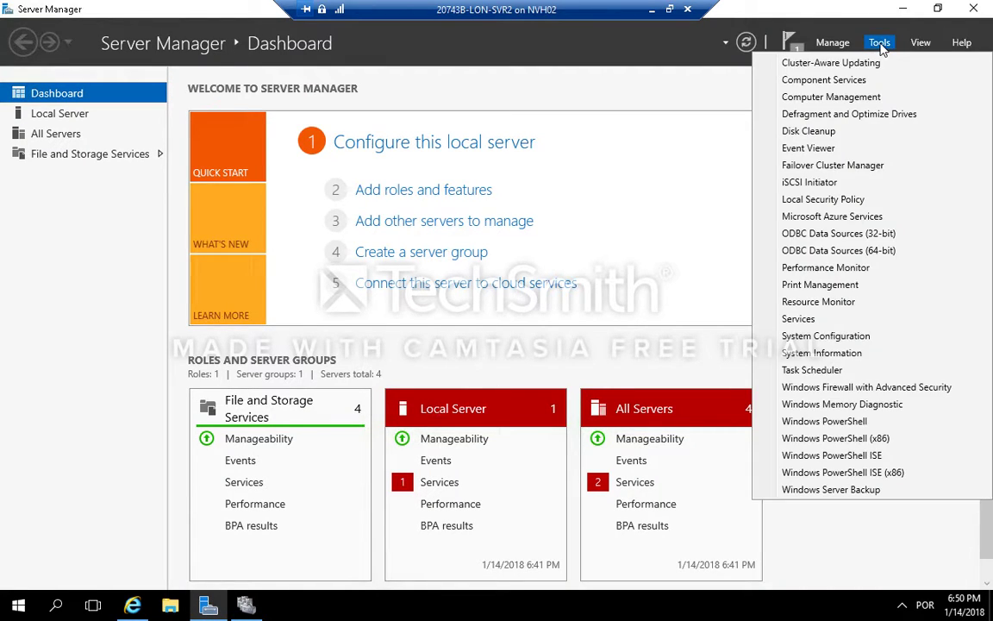
left_click(865, 390)
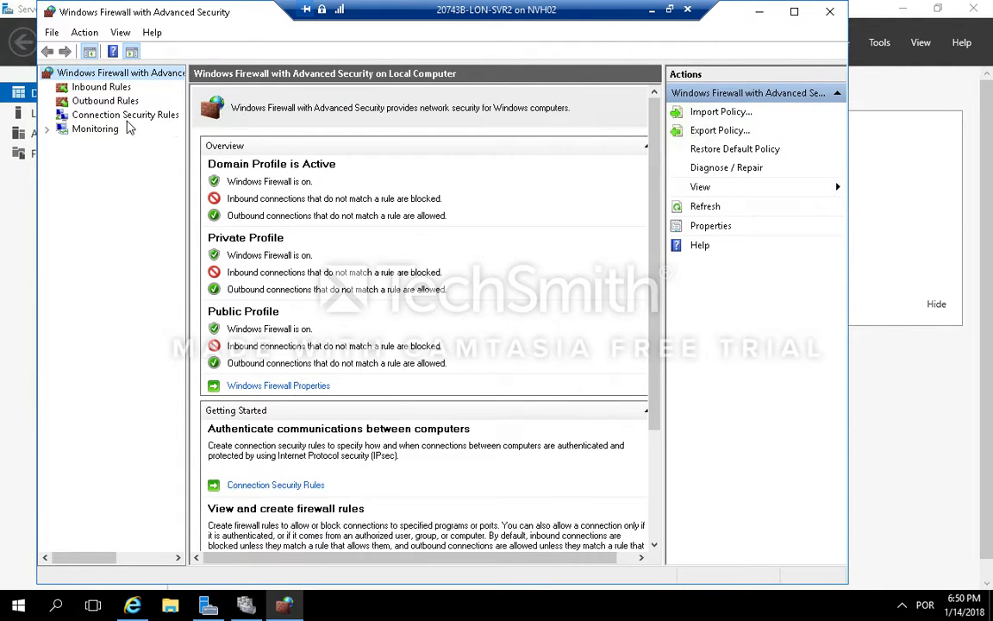
Step: Open the inbound firewall rules and scroll through the list of rules
left_click(112, 91)
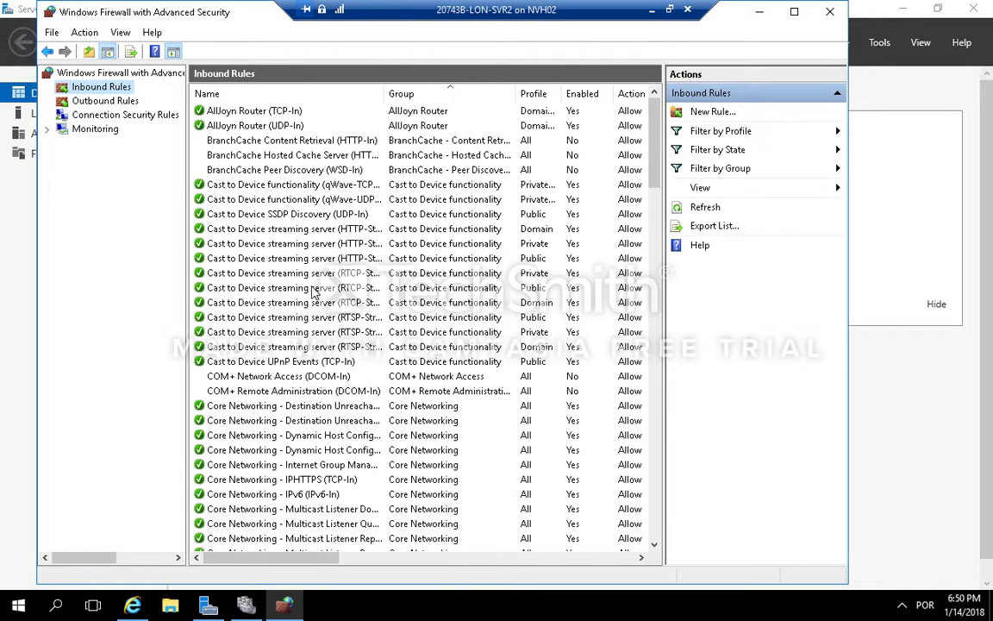
scroll(318, 298, "down", 2)
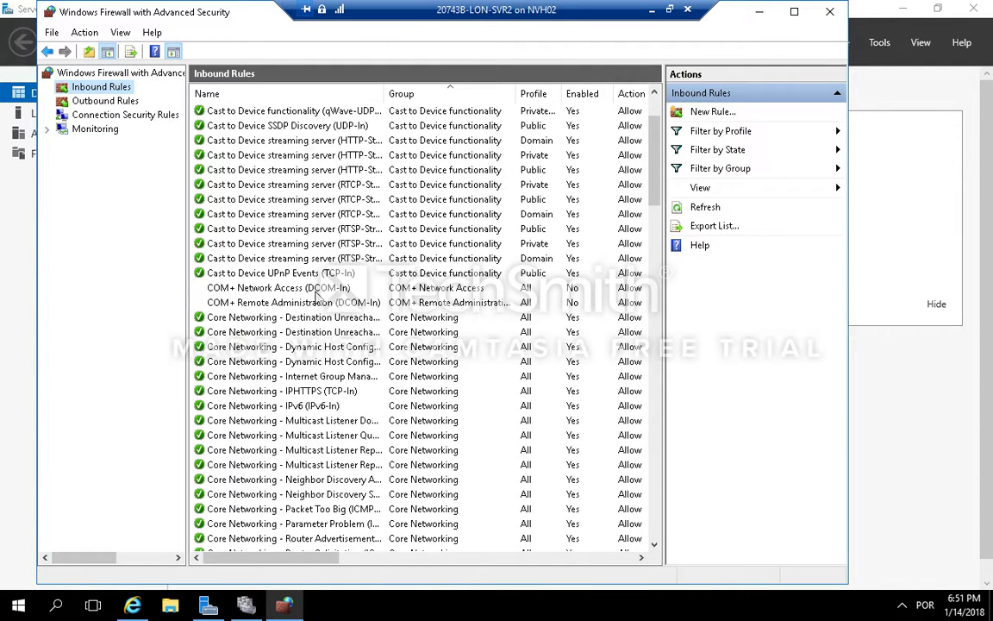
scroll(317, 296, "up", 2)
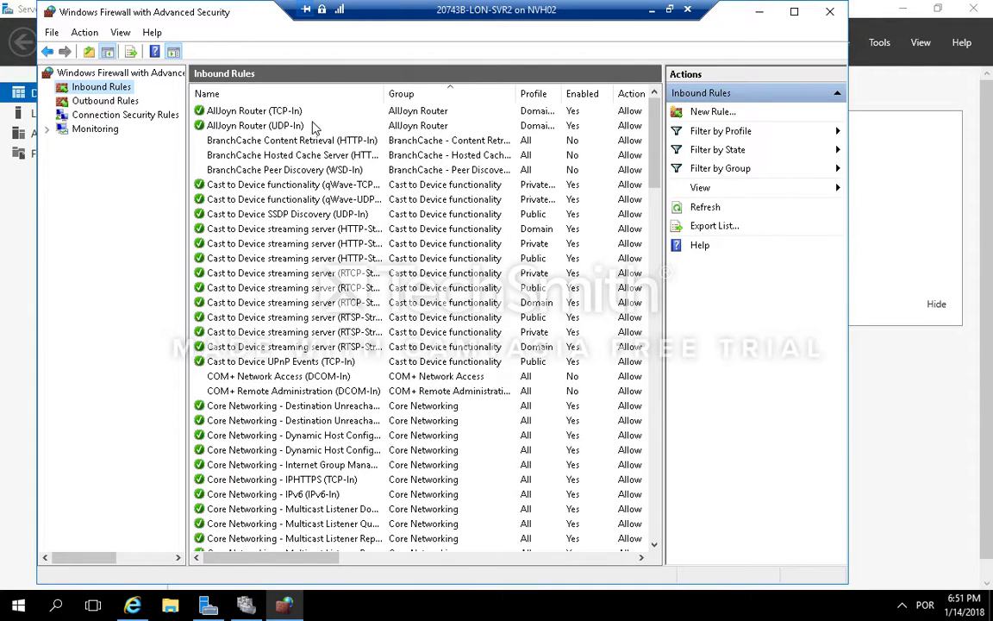
scroll(317, 298, "down", 6)
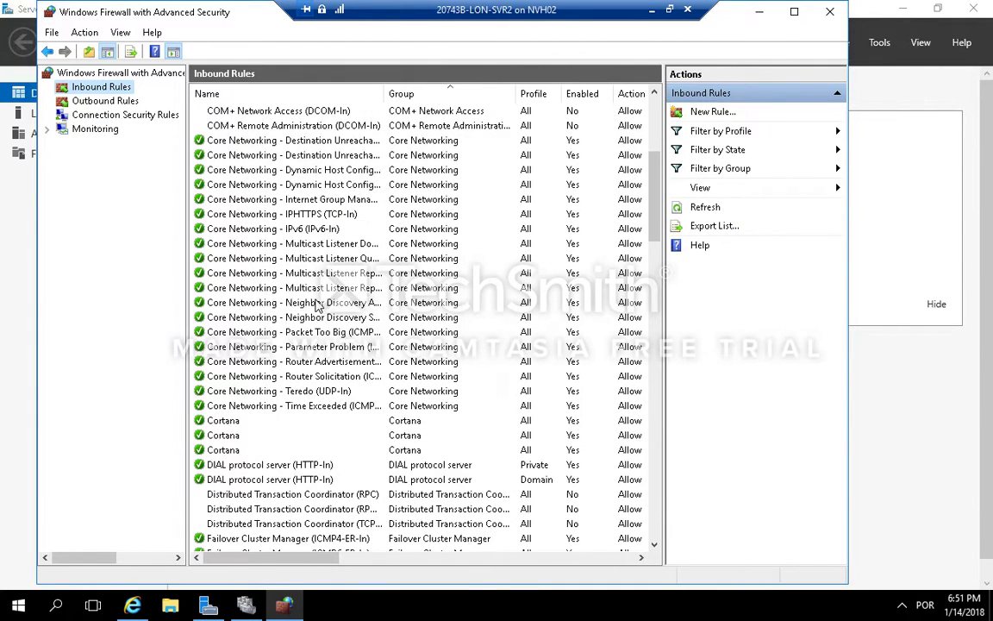
scroll(318, 304, "down", 18)
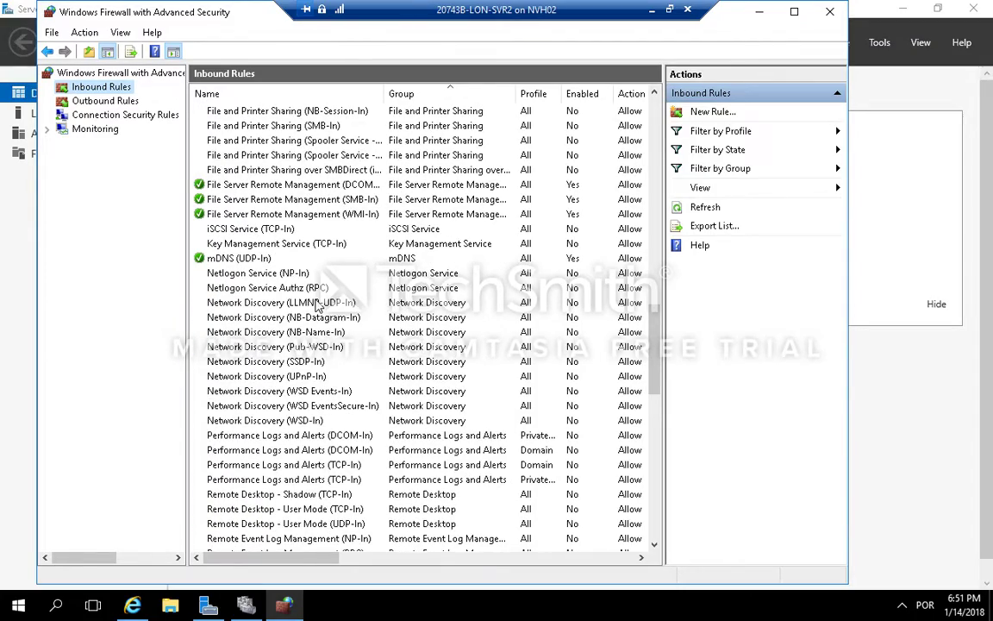
scroll(317, 303, "down", 6)
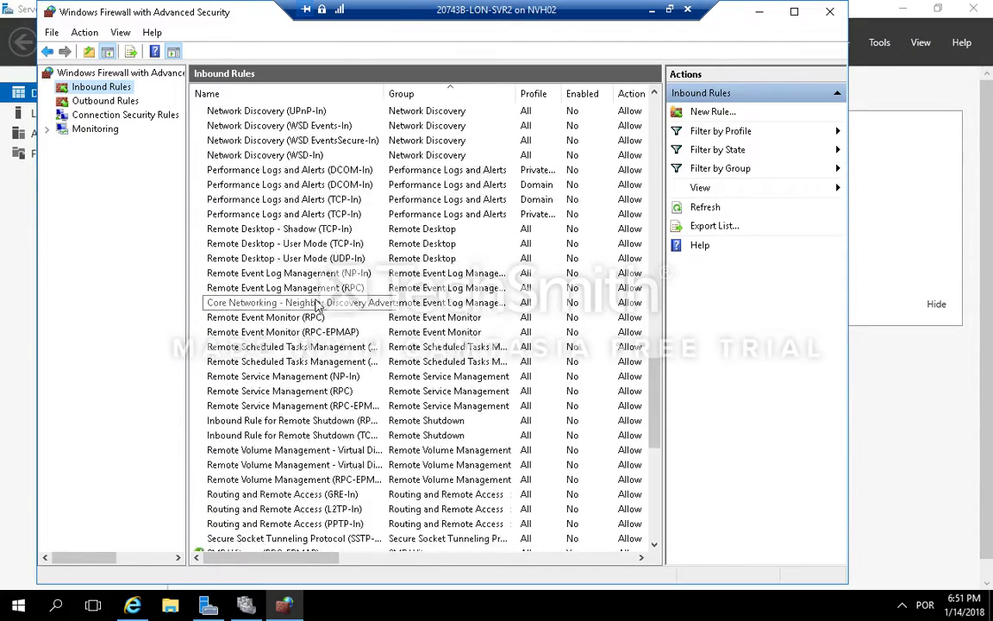
scroll(317, 304, "down", 6)
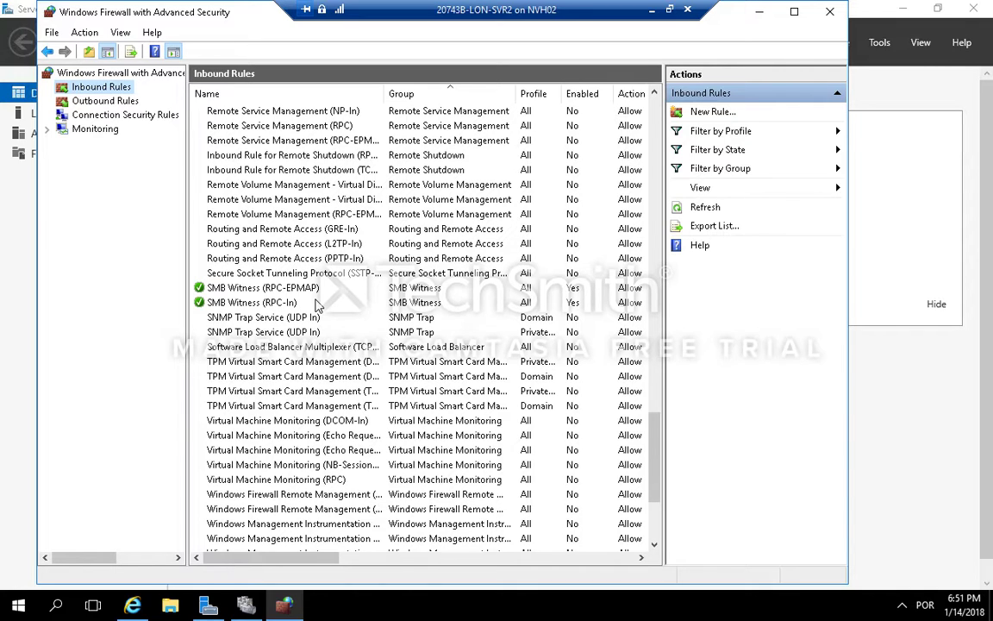
scroll(317, 303, "down", 1)
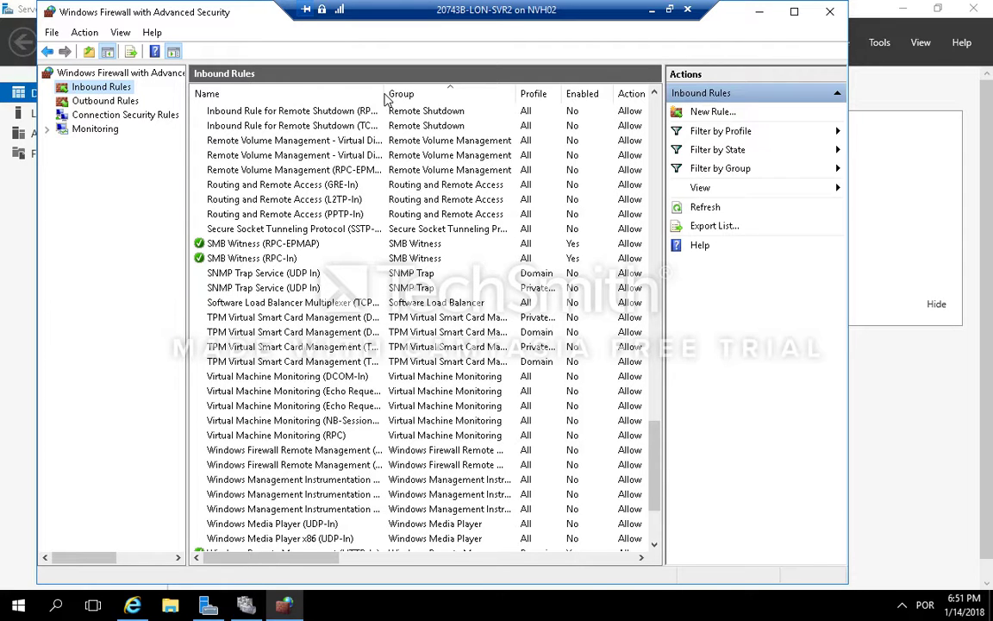
Step: Widen the Name column, enable both Inbound Rule for Remote Shutdown rules (RPC-EP-In and TCP-In), and close the firewall console
left_click_drag(385, 93, 451, 93)
left_click(363, 116)
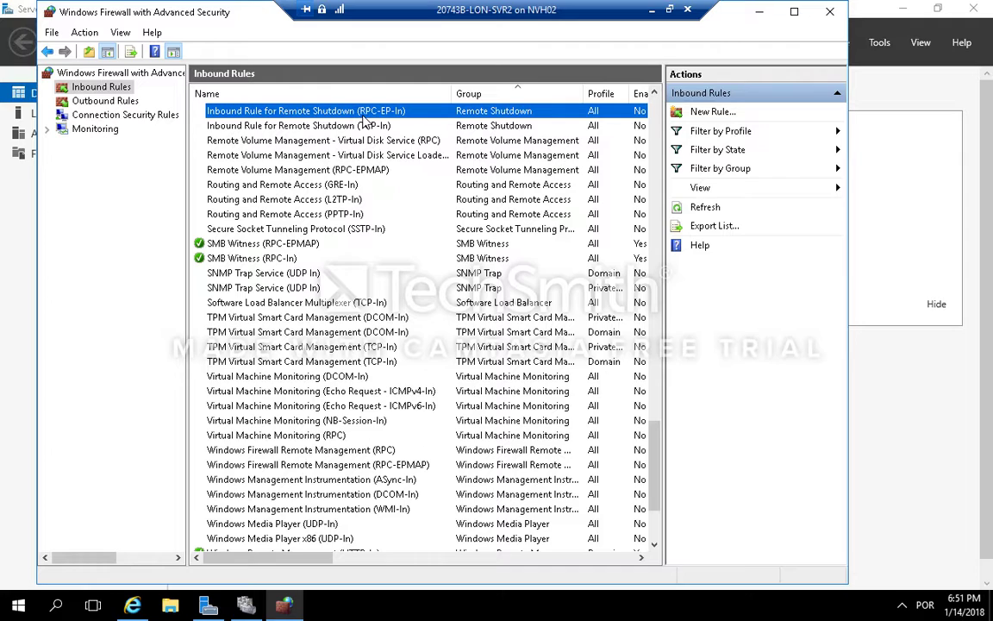
left_click(364, 127, "shift")
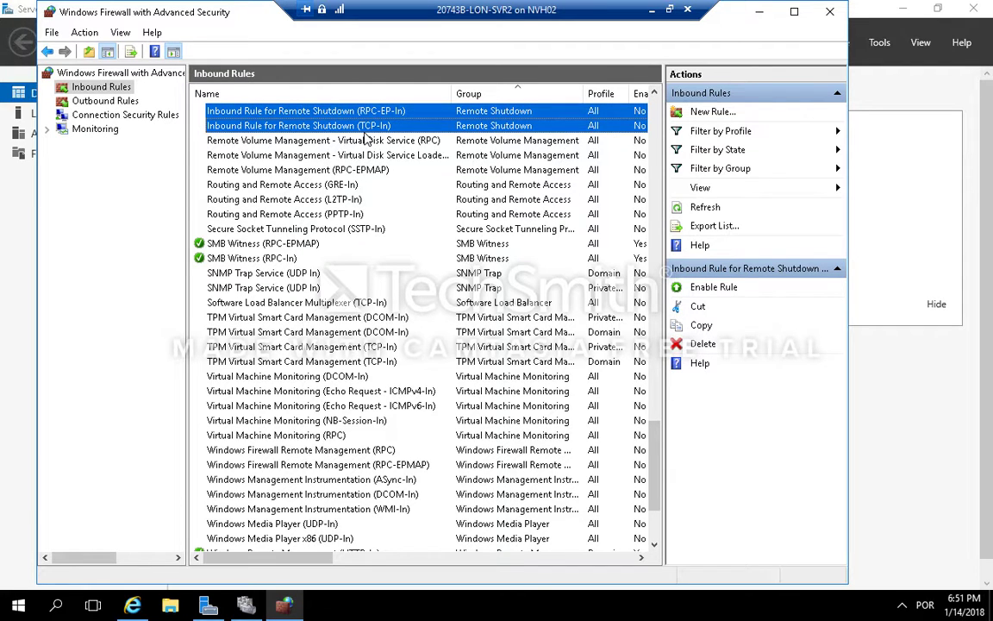
right_click(385, 134)
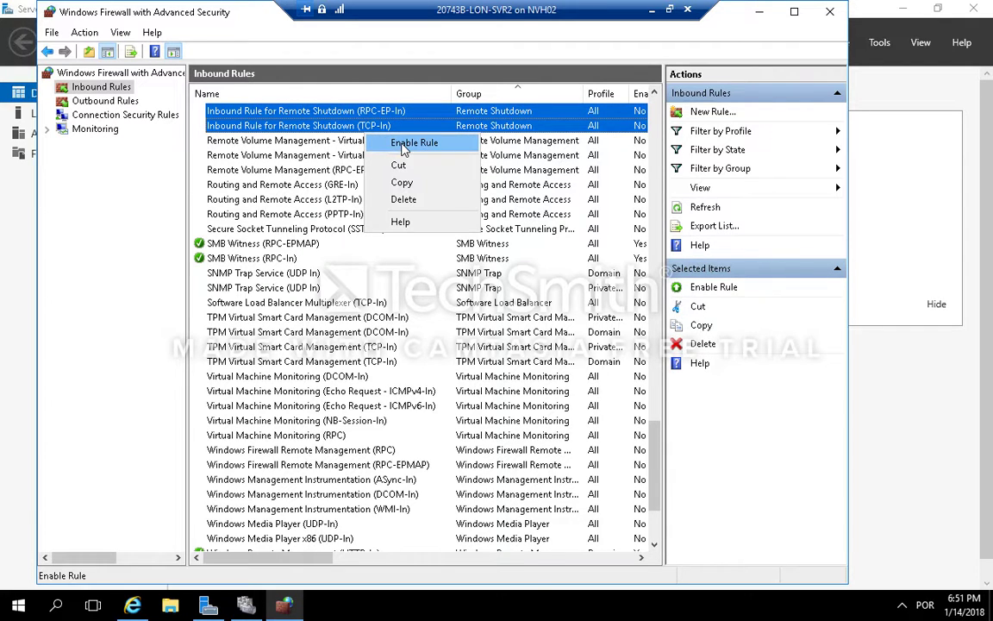
left_click(404, 144)
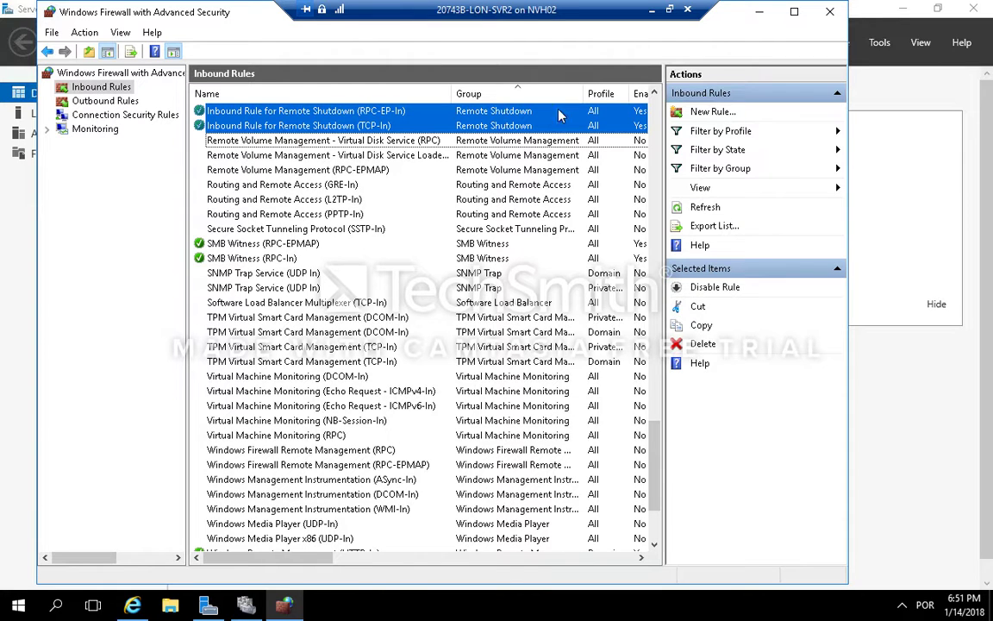
left_click(828, 13)
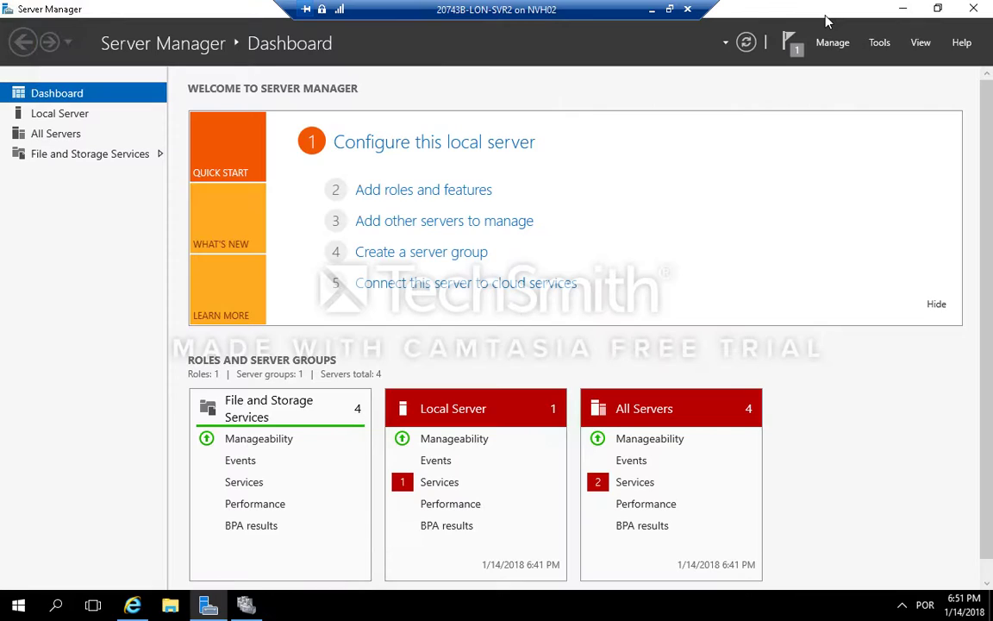
Step: Open the Services console and set the Windows Update service's startup type to Automatic, applying the change
left_click(880, 43)
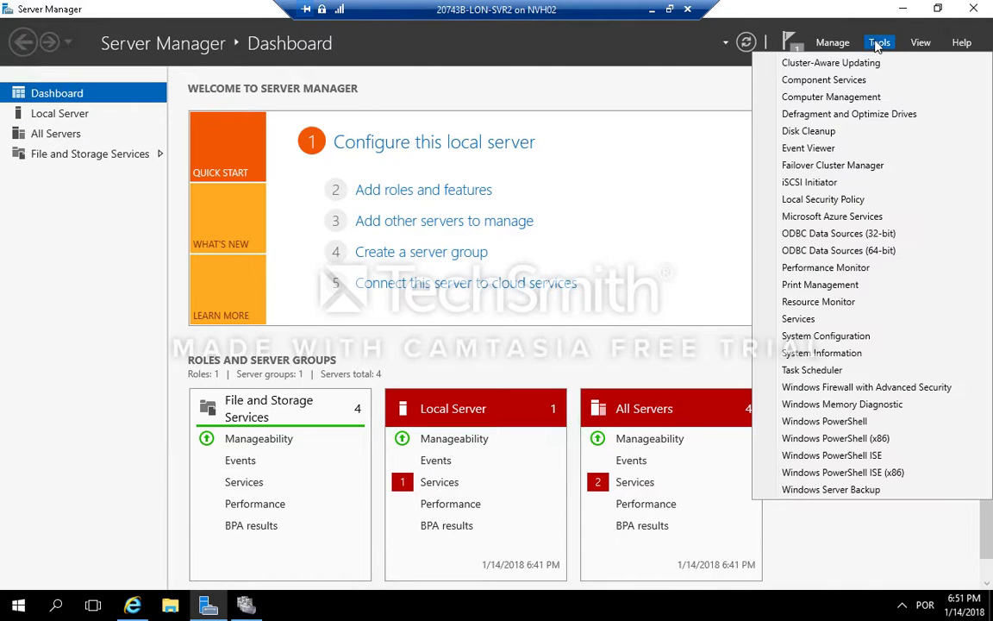
left_click(816, 320)
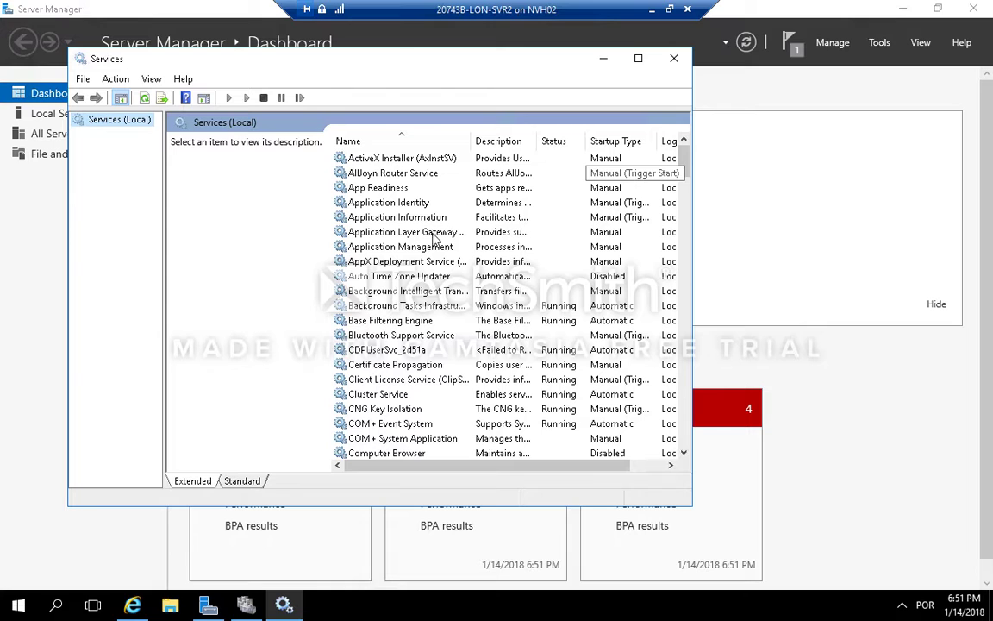
left_click(429, 235)
key("s")
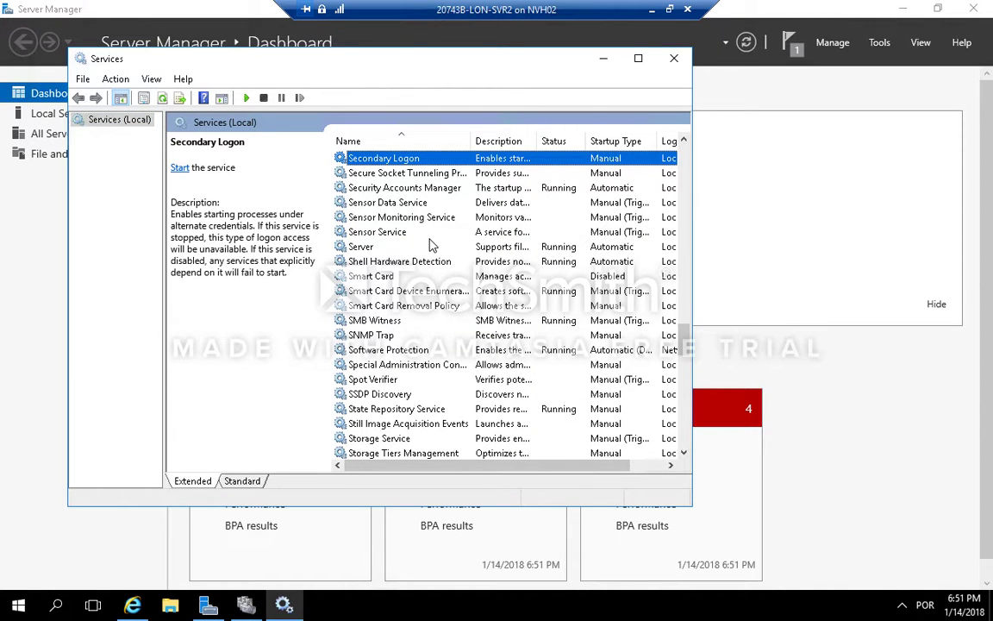
key("w")
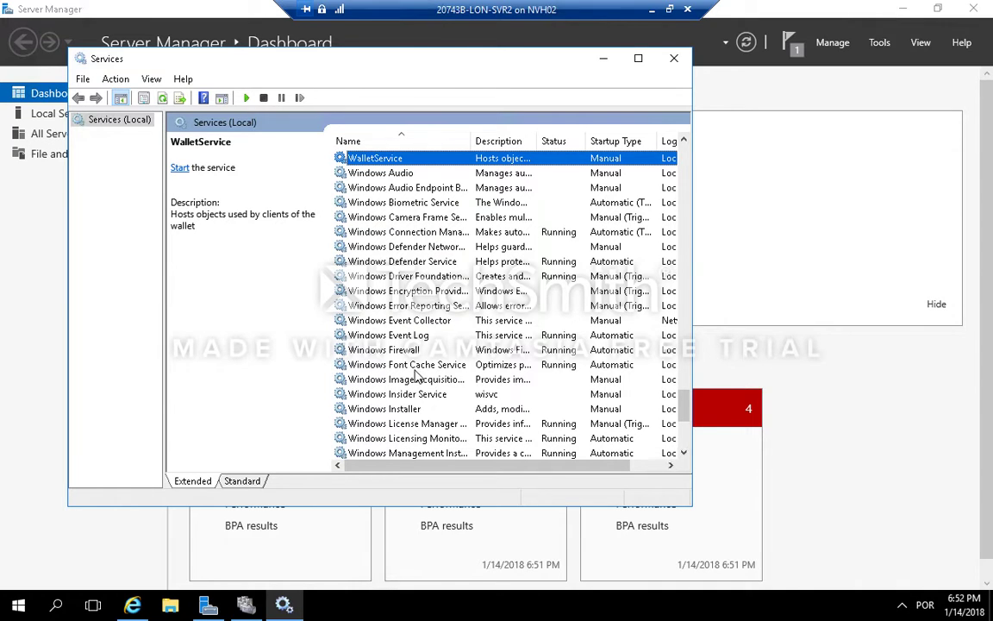
scroll(422, 427, "down", 2)
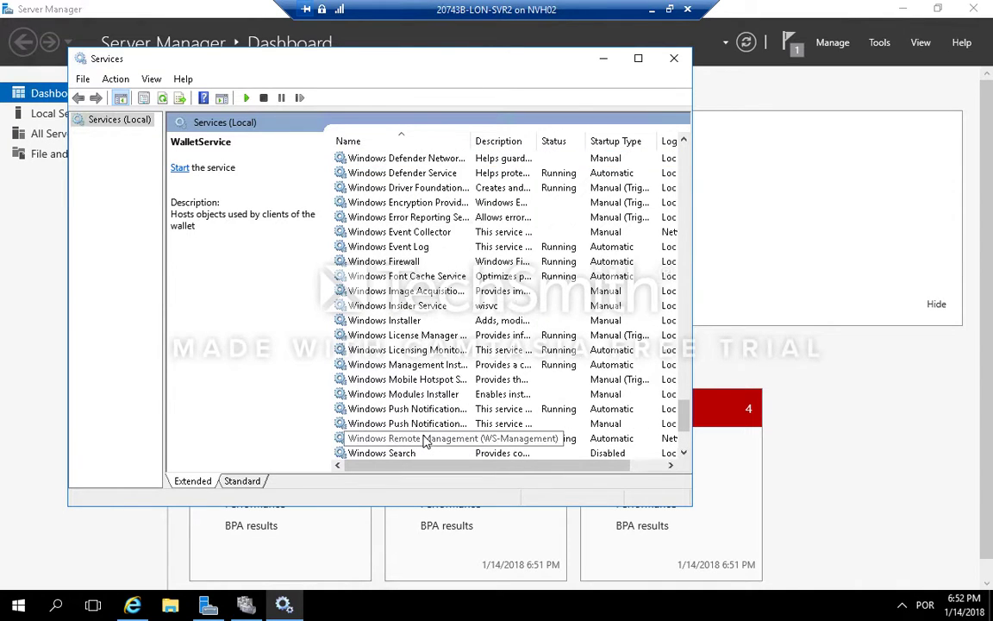
scroll(424, 436, "down", 3)
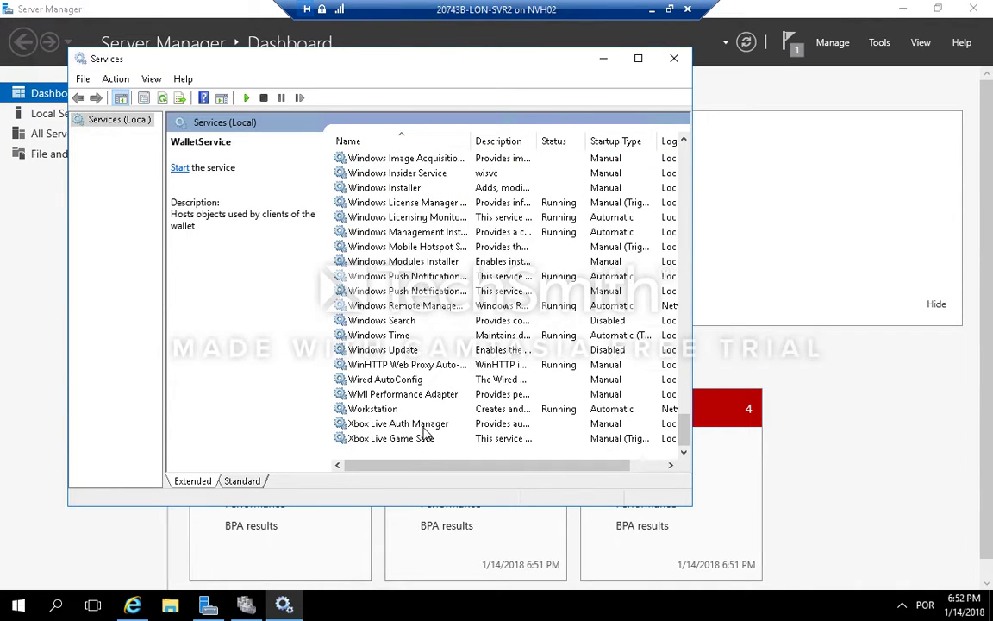
left_click(423, 354)
right_click(423, 355)
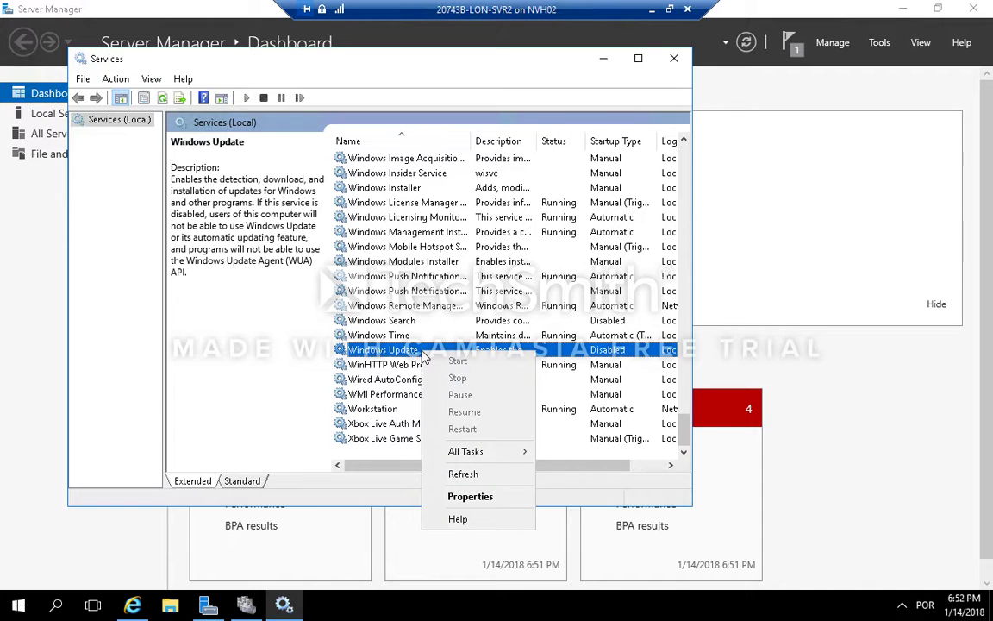
left_click(469, 496)
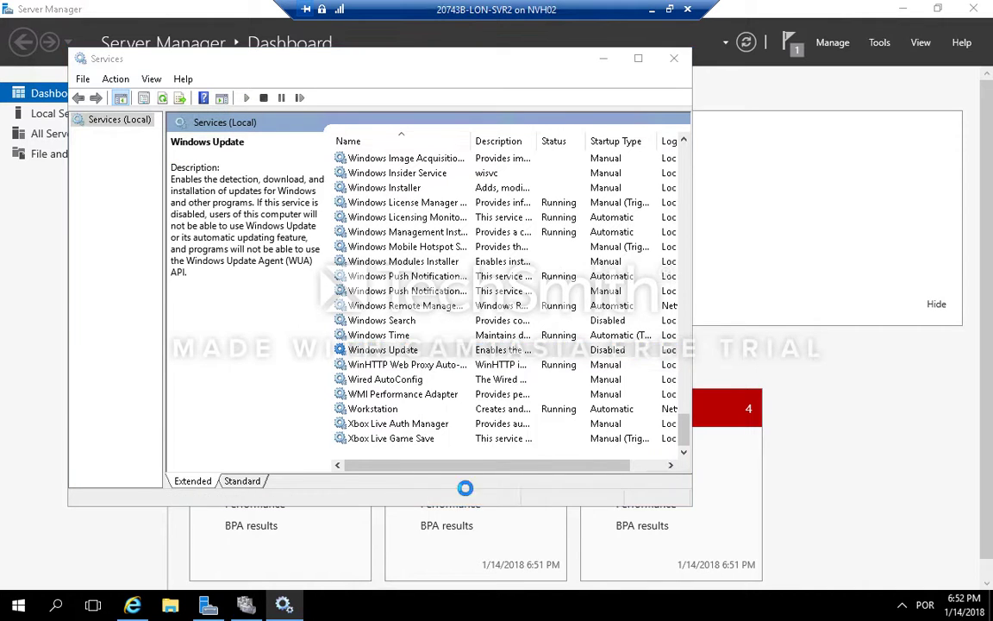
left_click(386, 271)
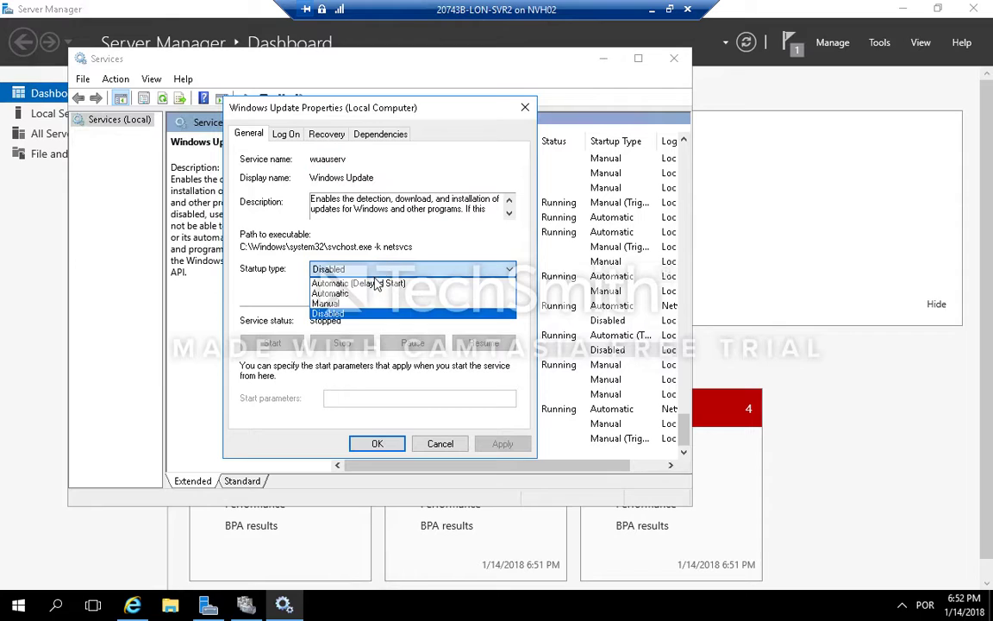
left_click(361, 294)
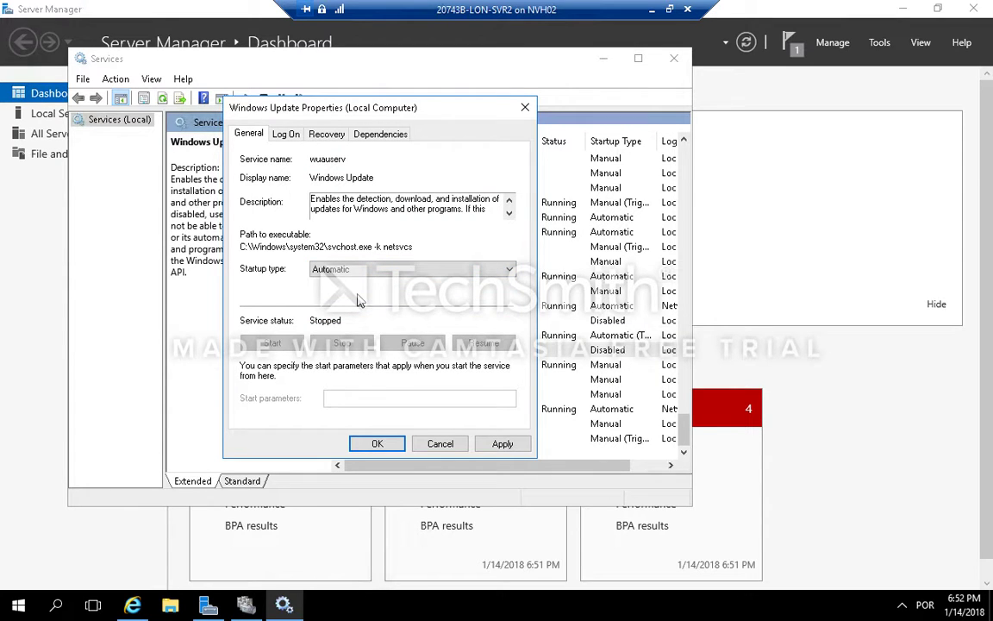
left_click(502, 444)
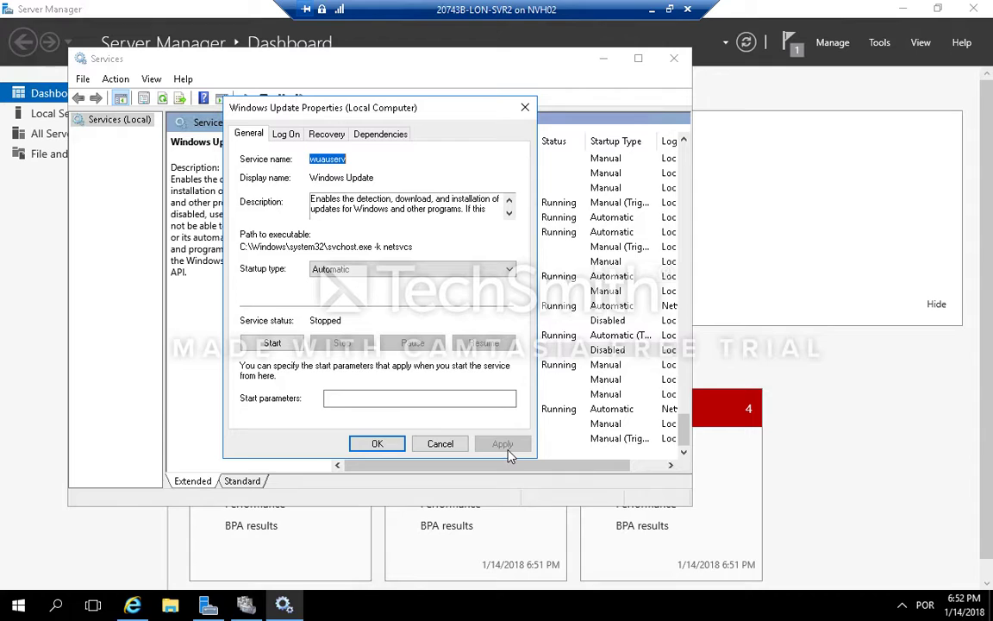
Step: Start the Windows Update service, close its properties, and close the Services console
left_click(294, 346)
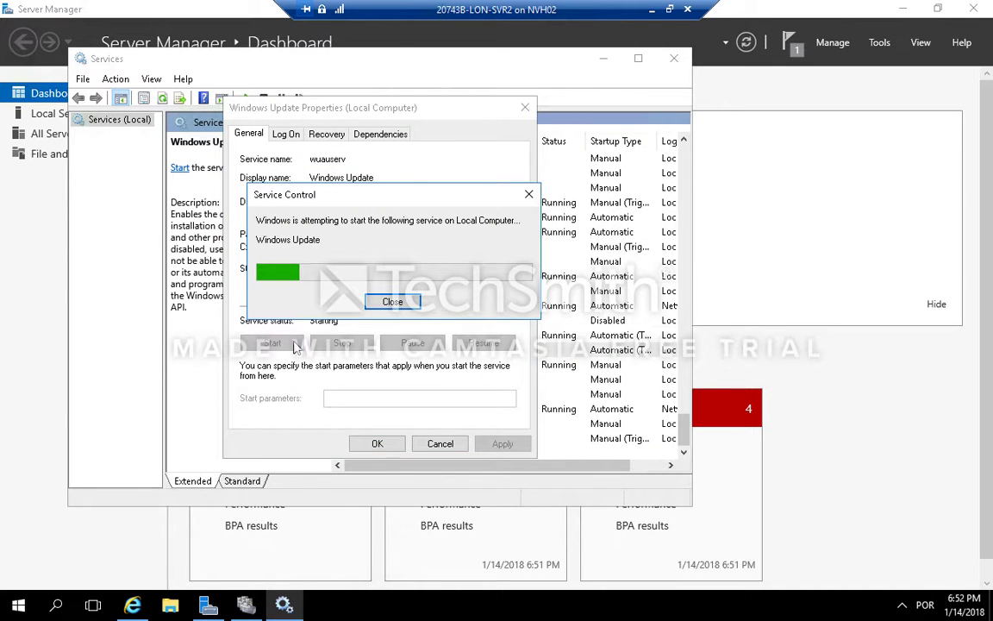
left_click(380, 444)
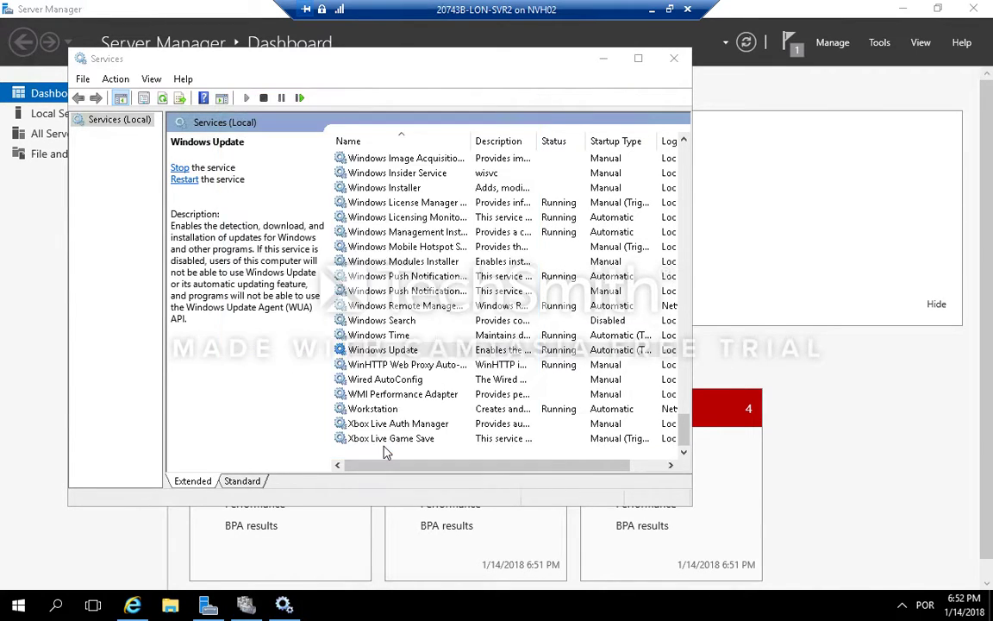
left_click(678, 58)
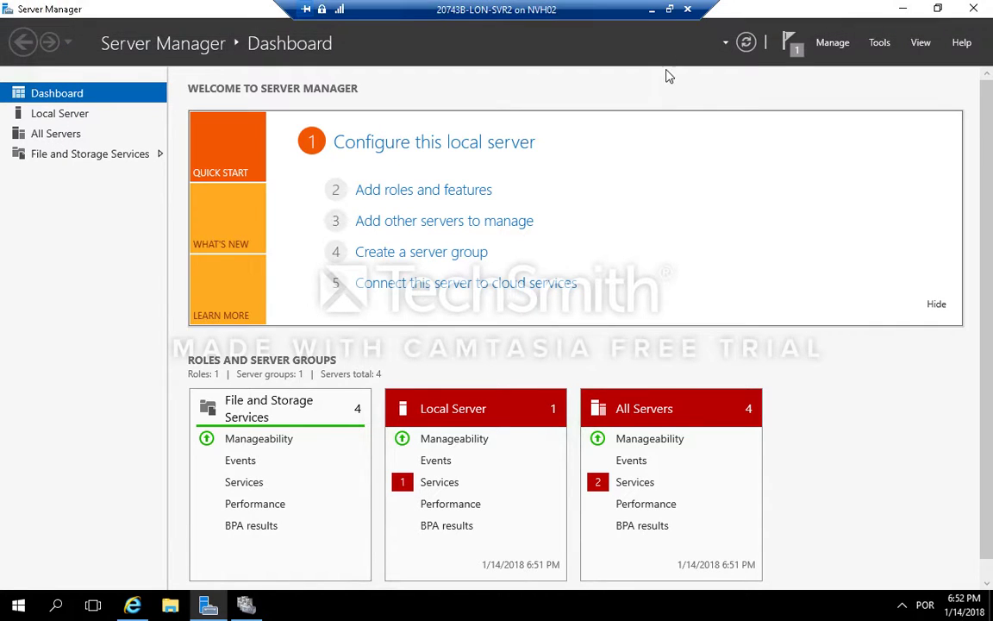
Step: Switch to the LON-SVR3 virtual machine in full screen and close Failover Cluster Manager
left_click(669, 10)
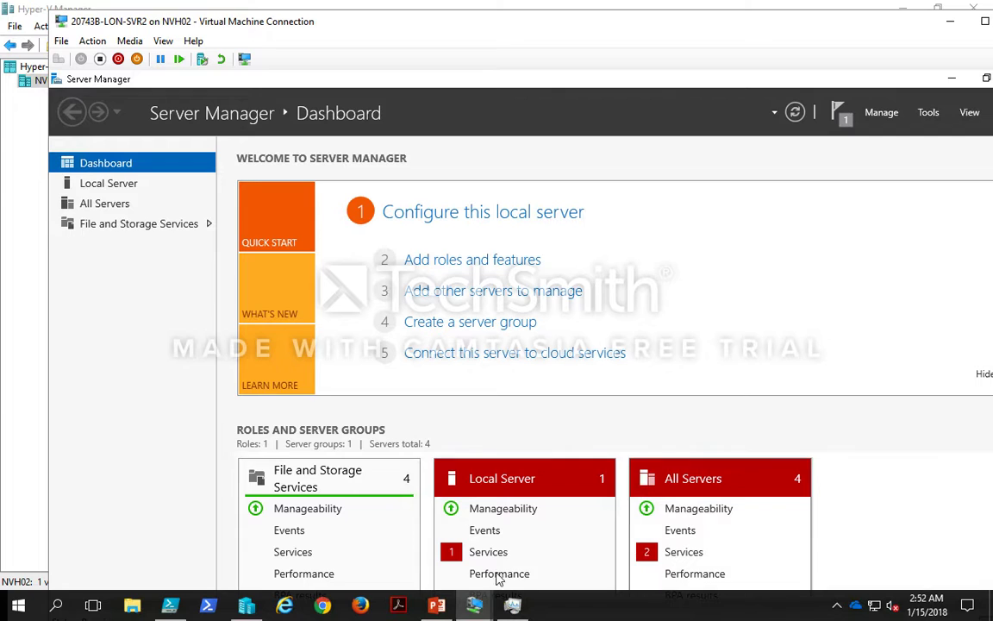
mouse_move(474, 603)
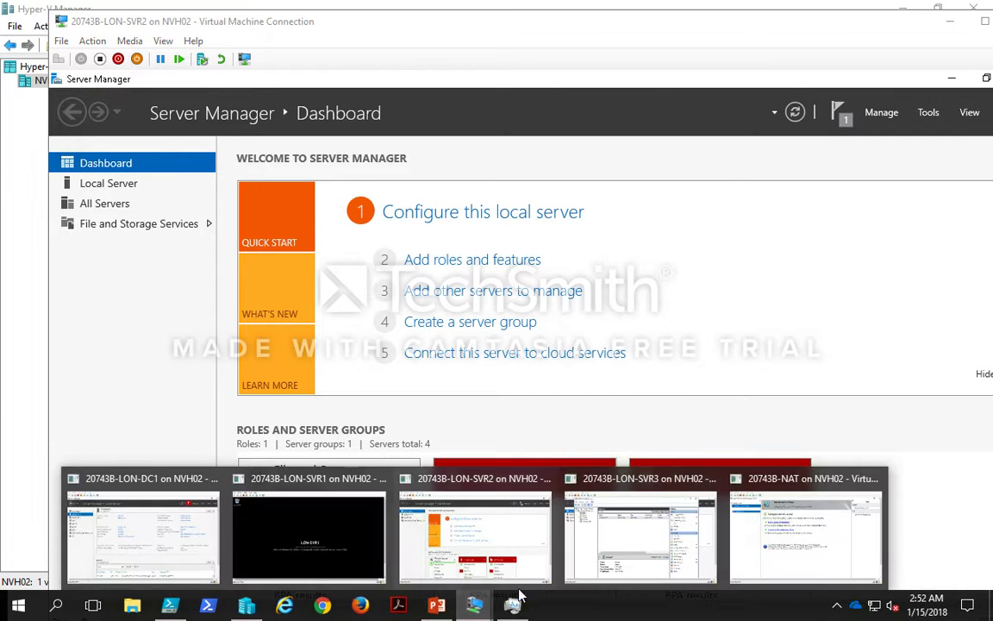
left_click(655, 548)
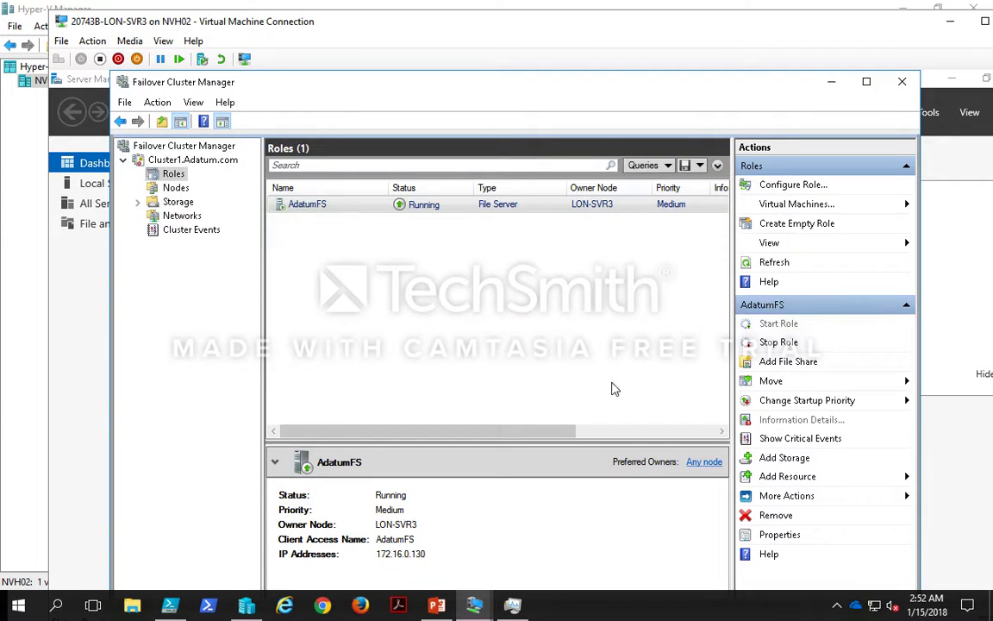
double_click(565, 33)
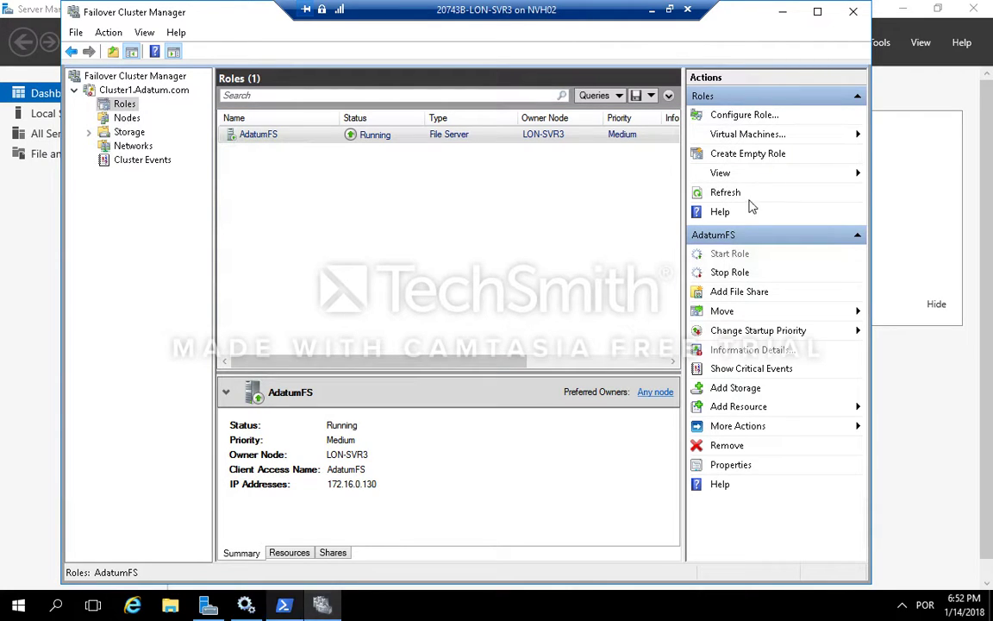
left_click(889, 51)
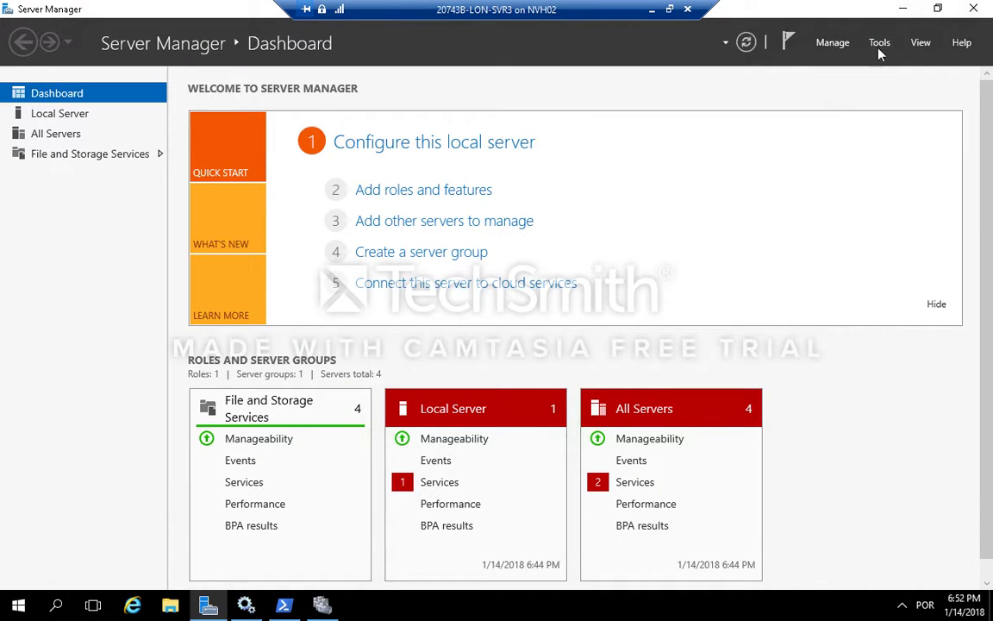
Step: Open Windows Firewall with Advanced Security on LON-SVR3 and display its inbound rules
left_click(880, 44)
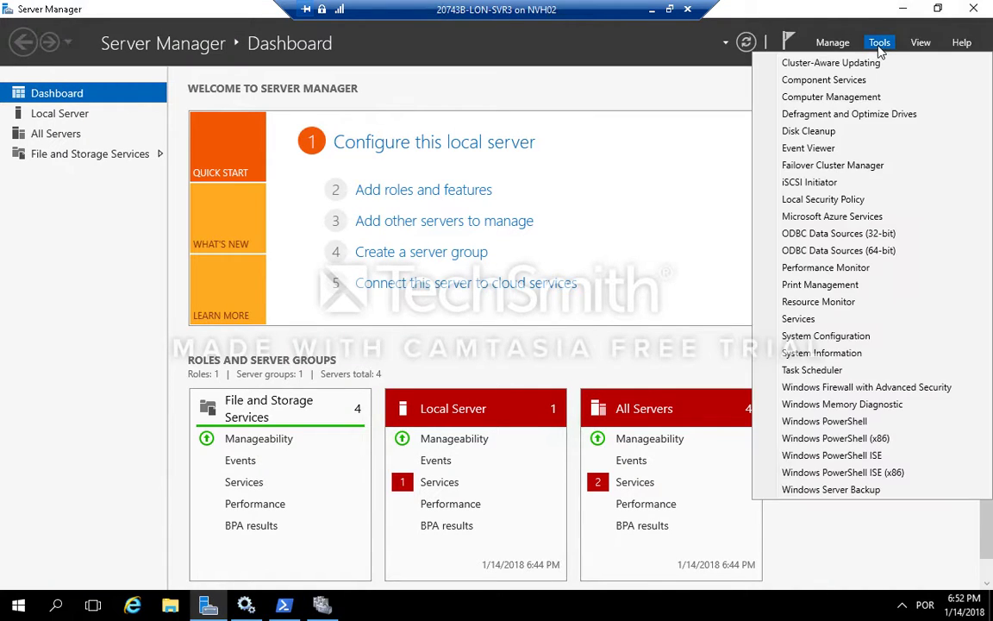
left_click(851, 388)
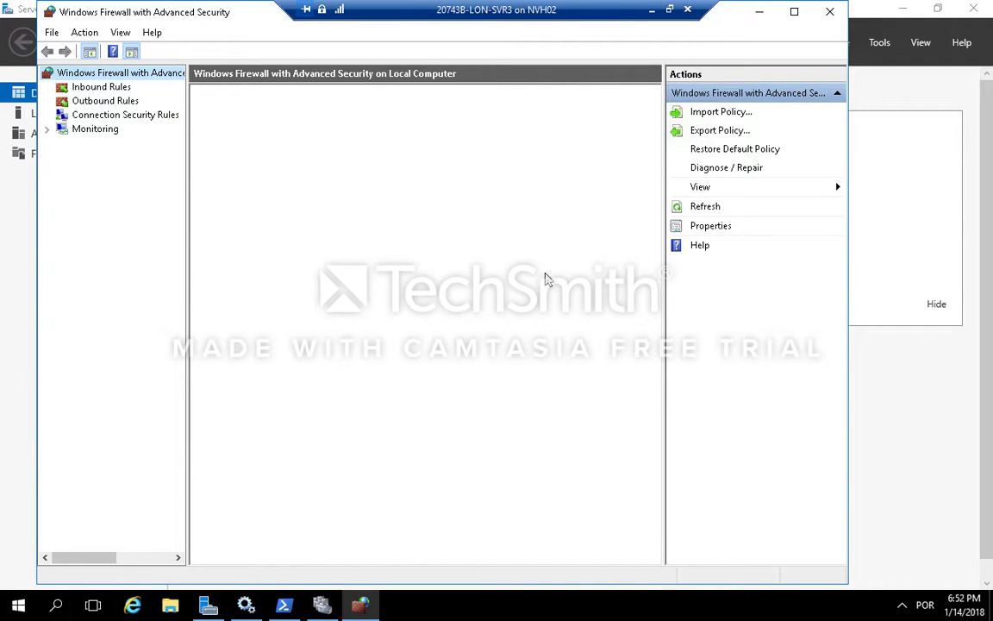
left_click(108, 87)
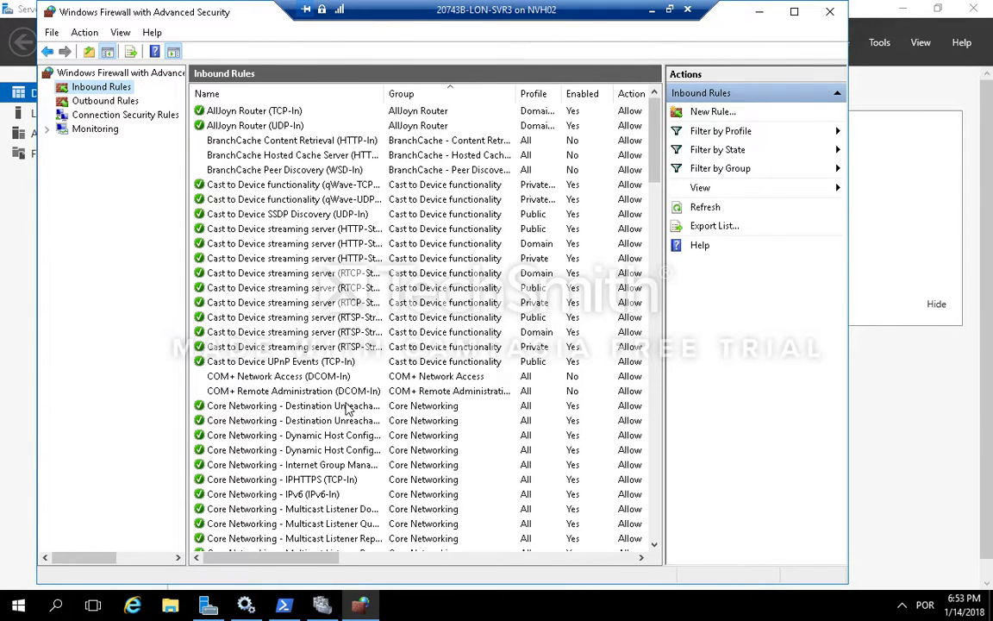
Step: Enable the two Inbound Rule for Remote Shutdown firewall rules (RPC-EP-In and TCP-In), then close the firewall console
scroll(345, 401, "down", 10)
scroll(348, 408, "down", 10)
scroll(348, 409, "down", 12)
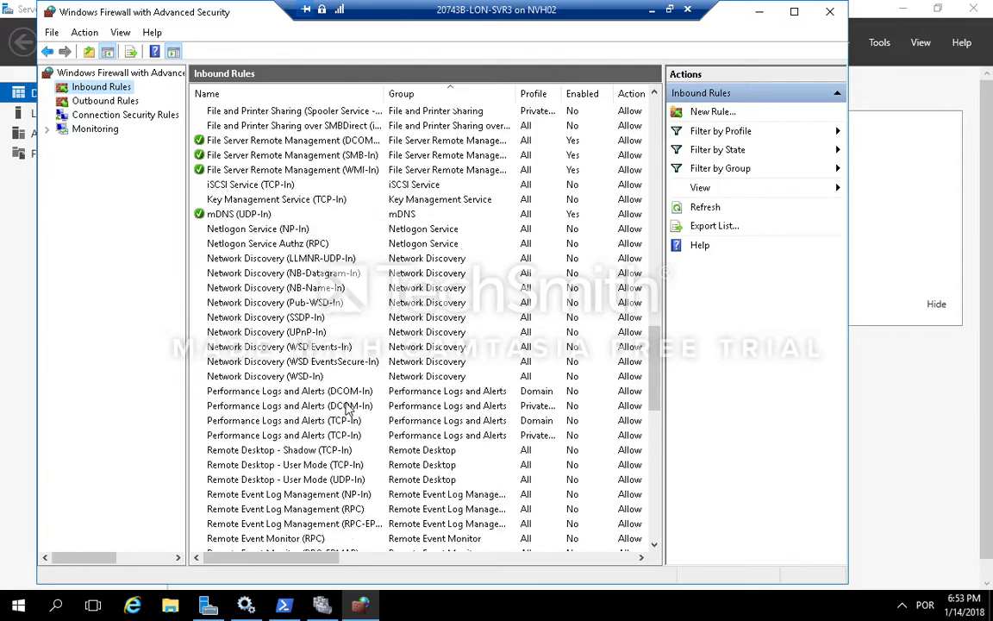
scroll(348, 410, "down", 4)
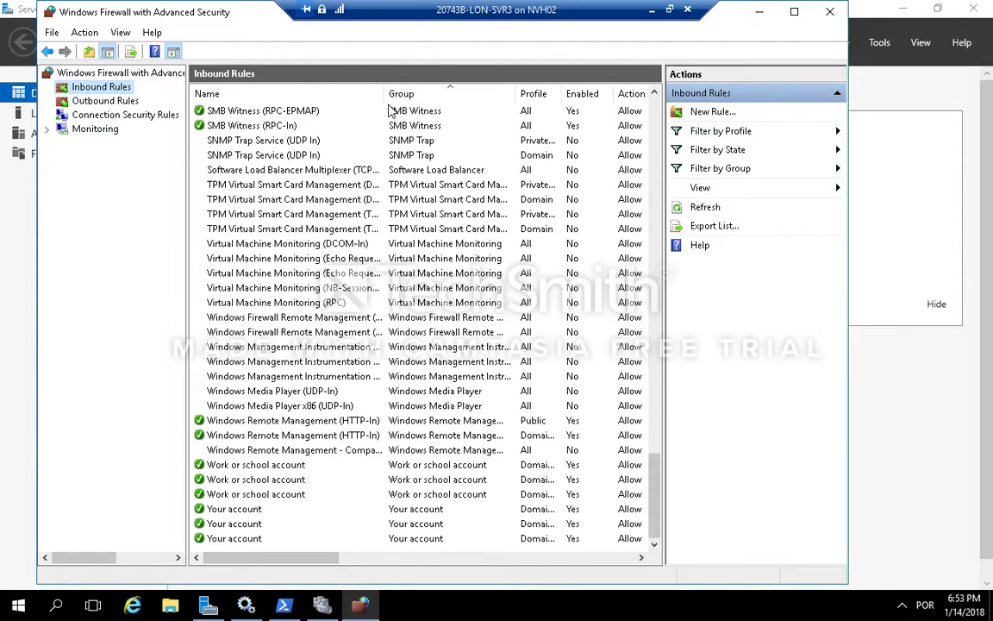
left_click_drag(385, 95, 476, 111)
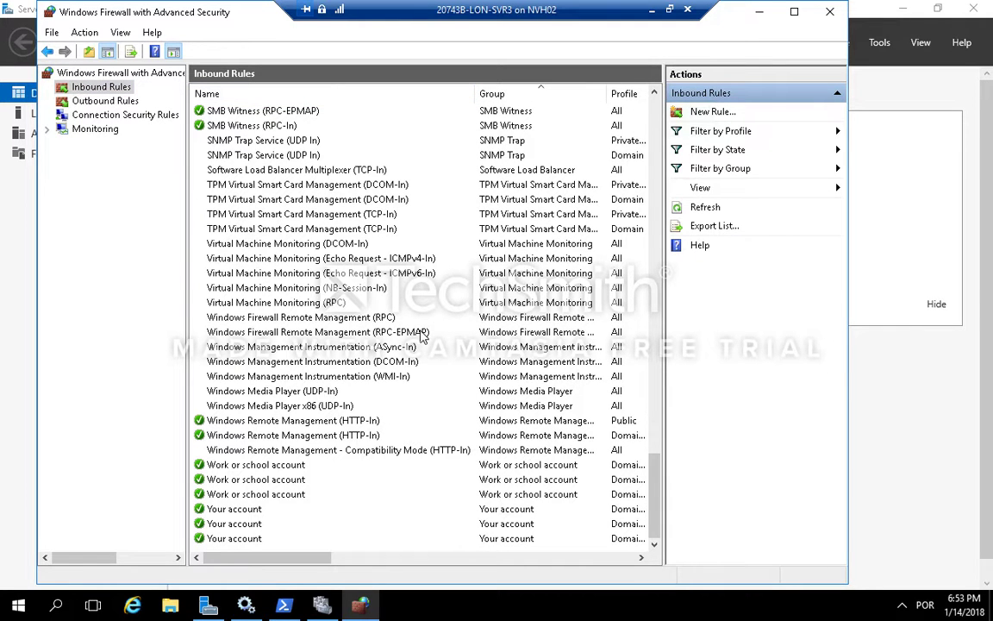
scroll(422, 336, "up", 3)
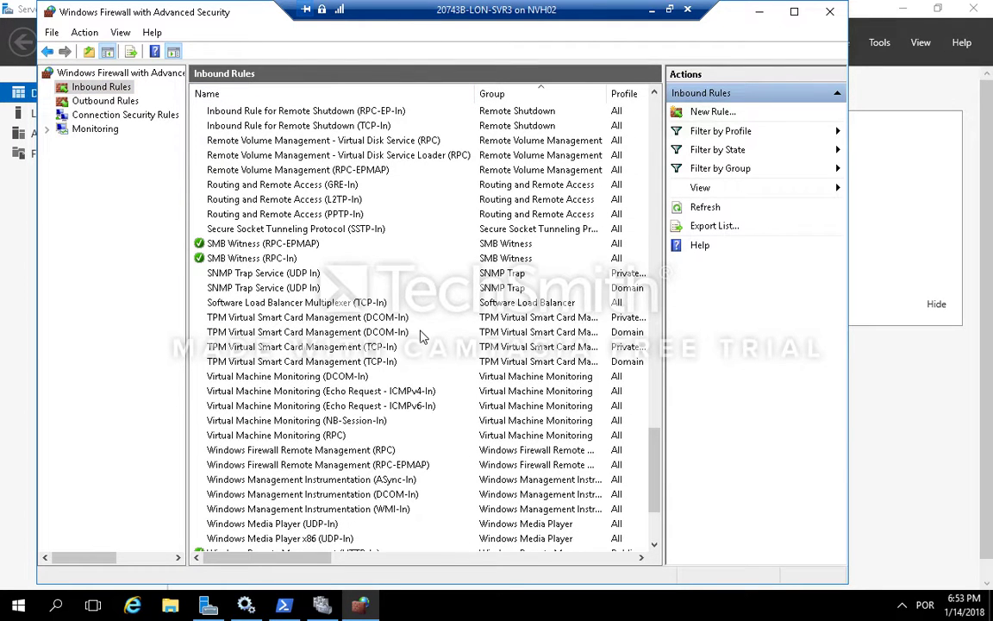
left_click(379, 110)
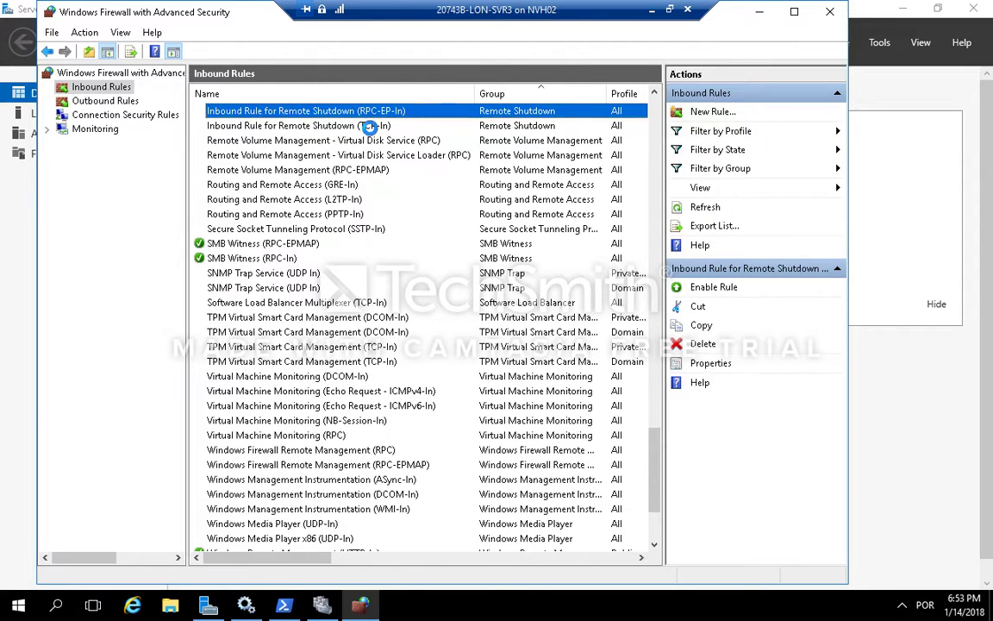
left_click(369, 126, "shift")
right_click(369, 128)
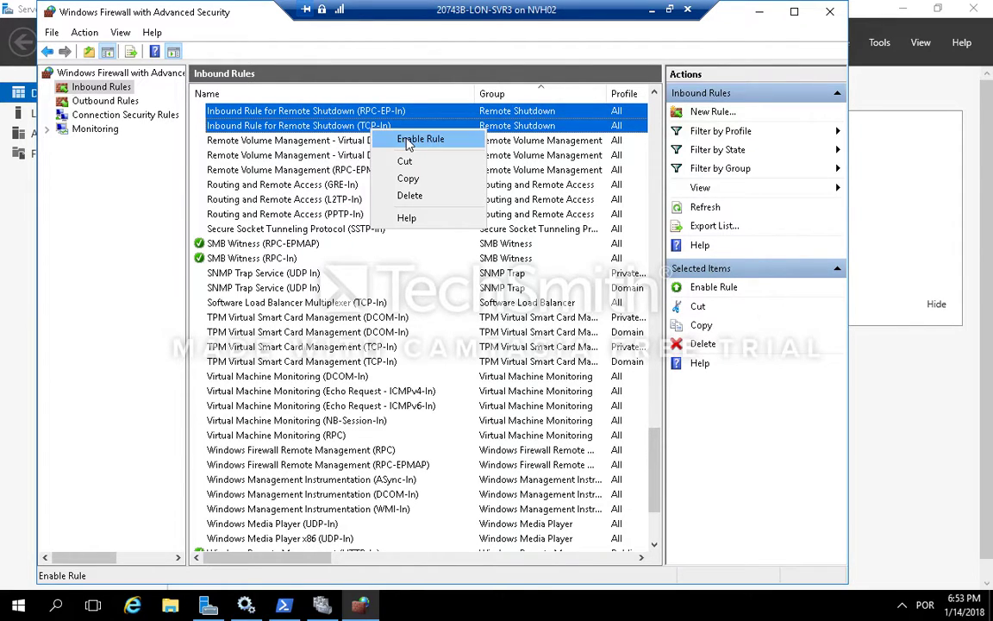
left_click(409, 139)
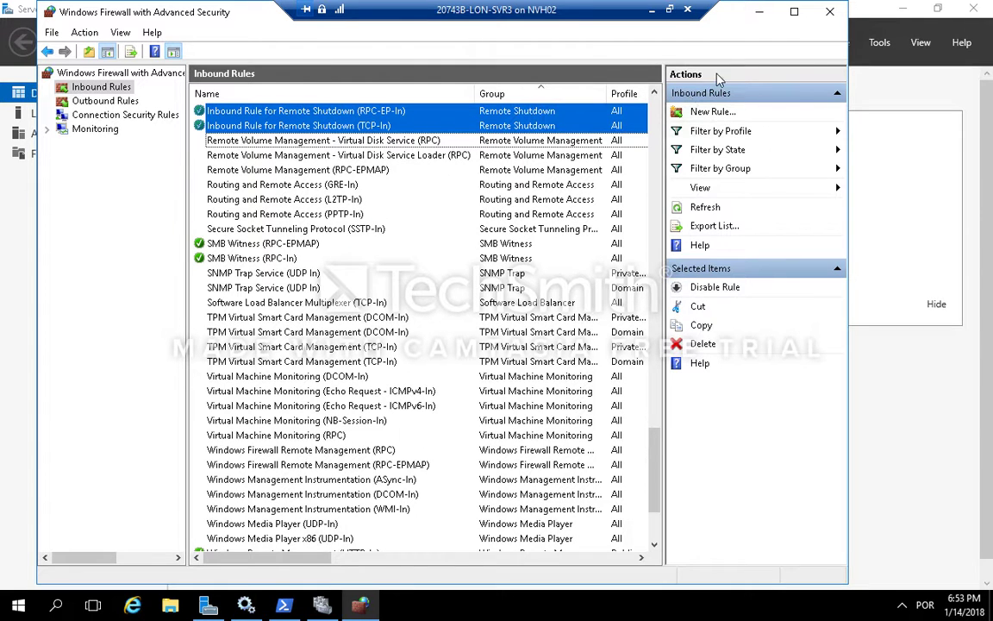
left_click(829, 12)
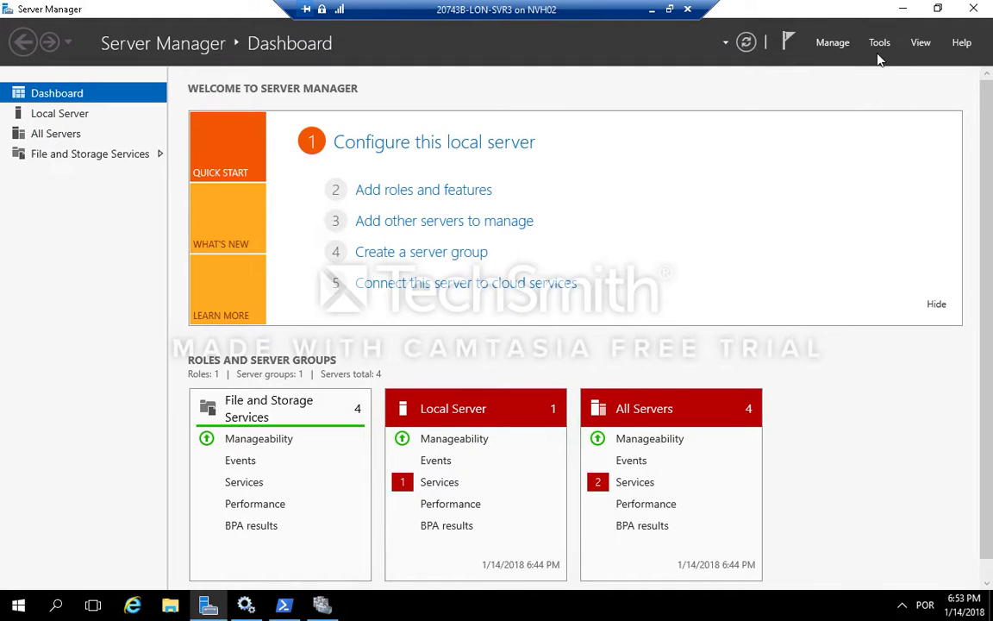
Step: On LON-SVR3, open Services and set the Windows Update service to start automatically, applying the change
left_click(246, 607)
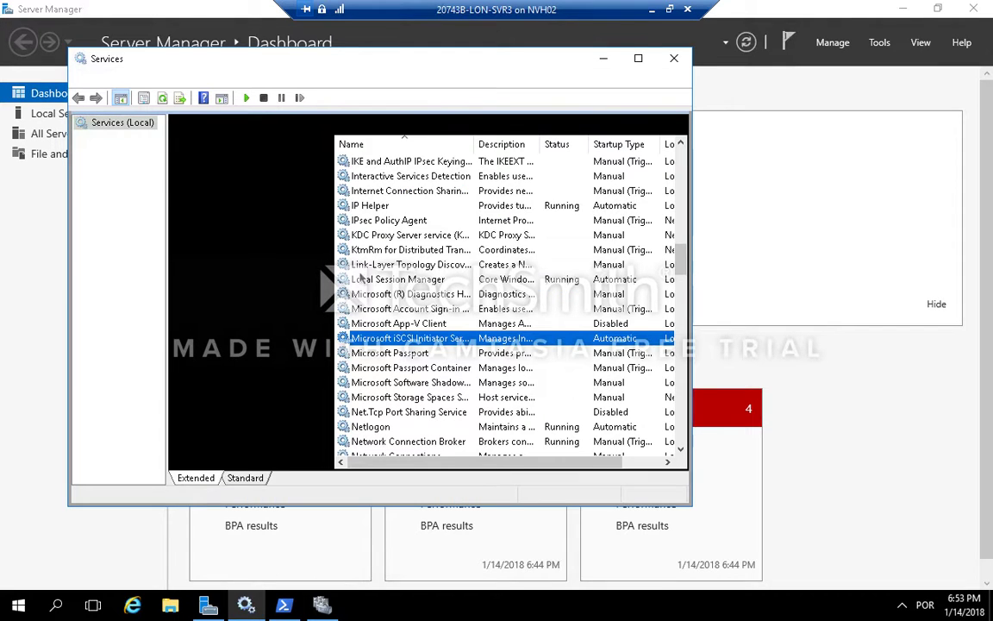
scroll(416, 355, "down", 6)
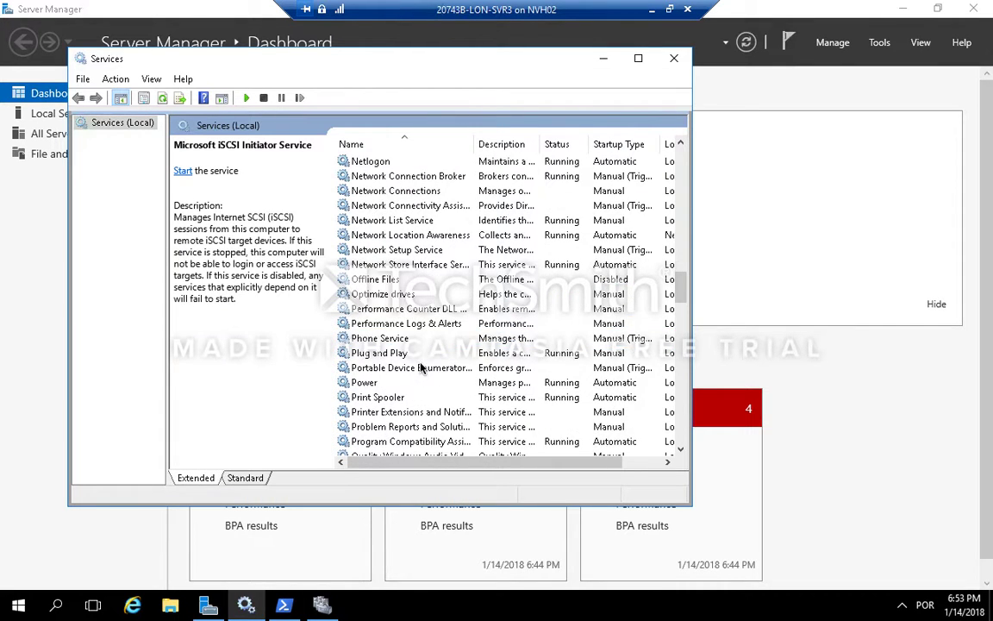
scroll(421, 369, "down", 20)
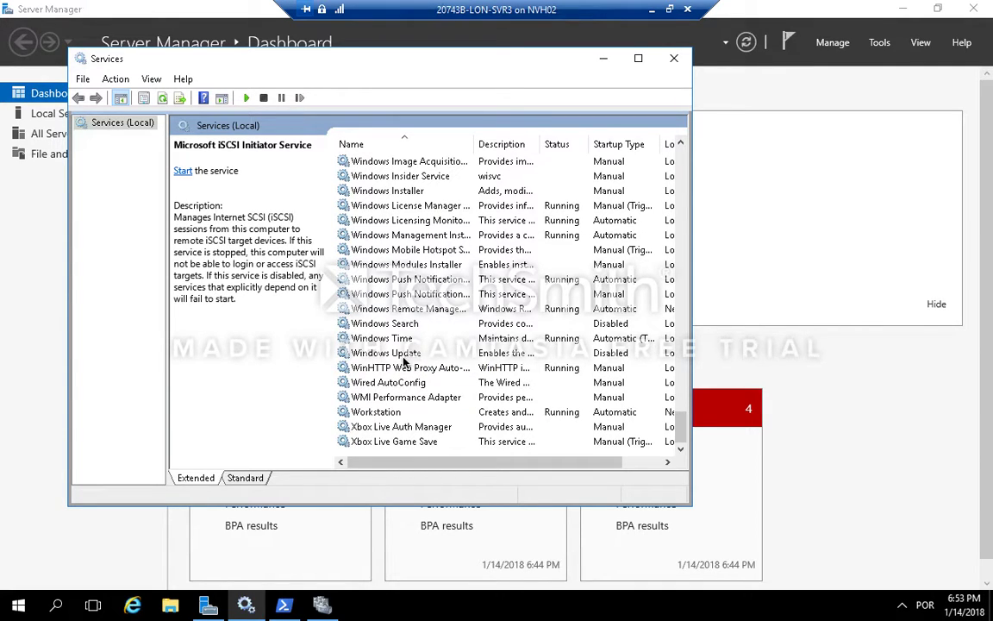
double_click(403, 357)
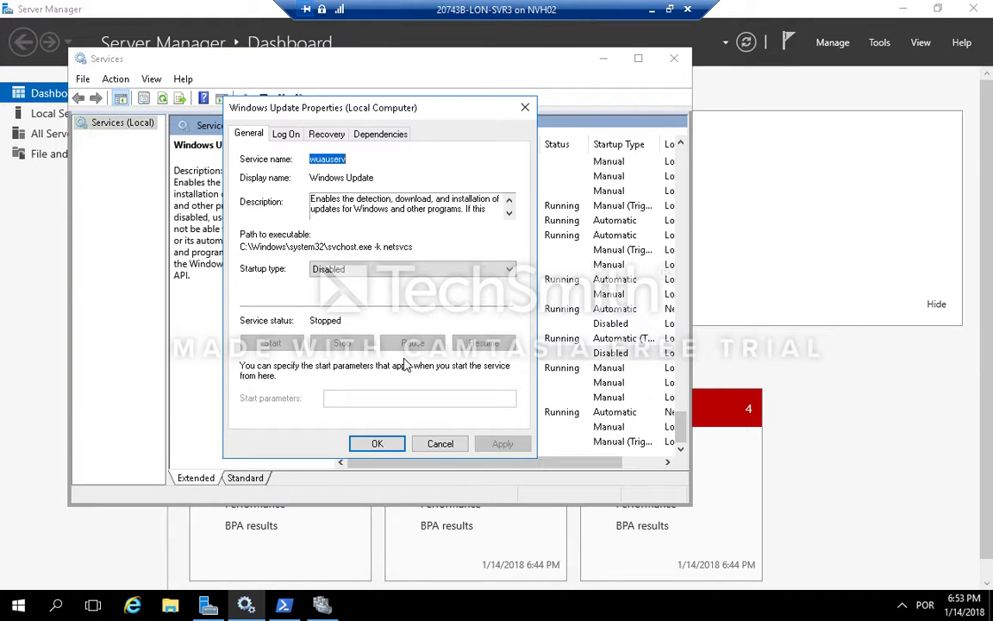
left_click(401, 270)
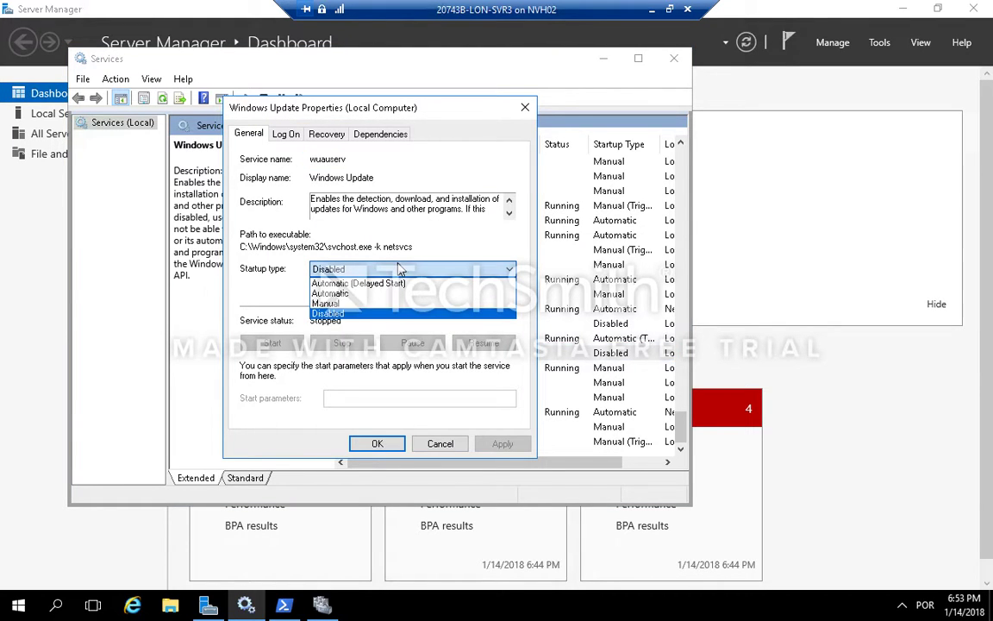
left_click(349, 290)
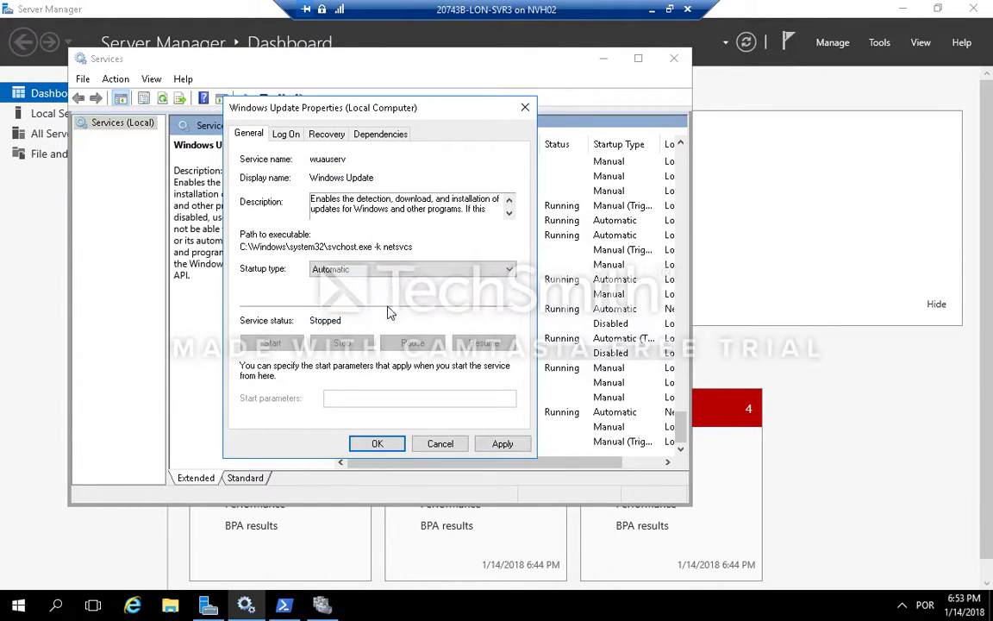
left_click(502, 443)
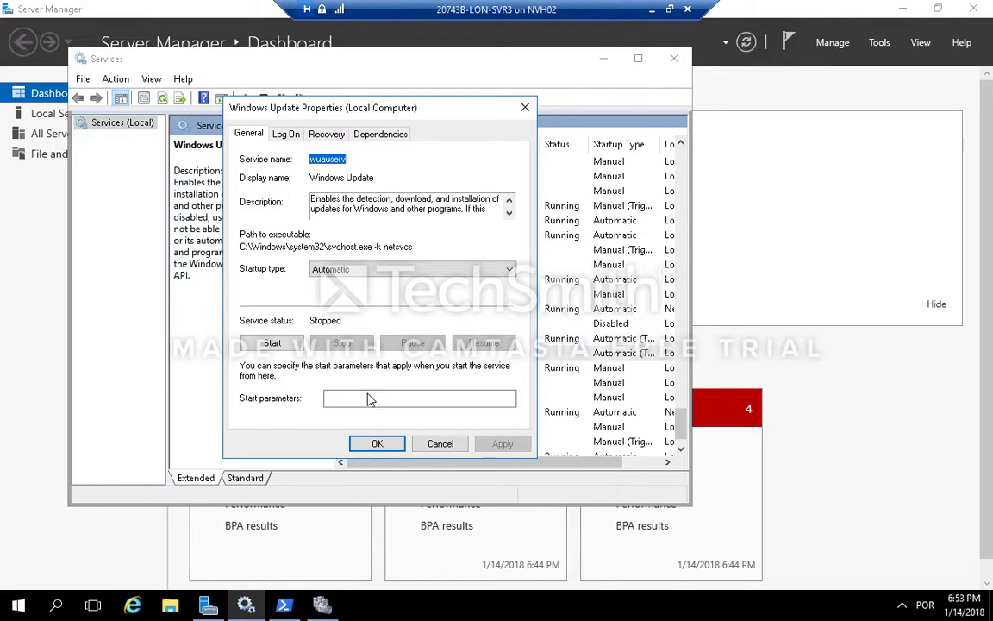
Step: Start the Windows Update service, close its properties with OK, and close the Services console
left_click(288, 345)
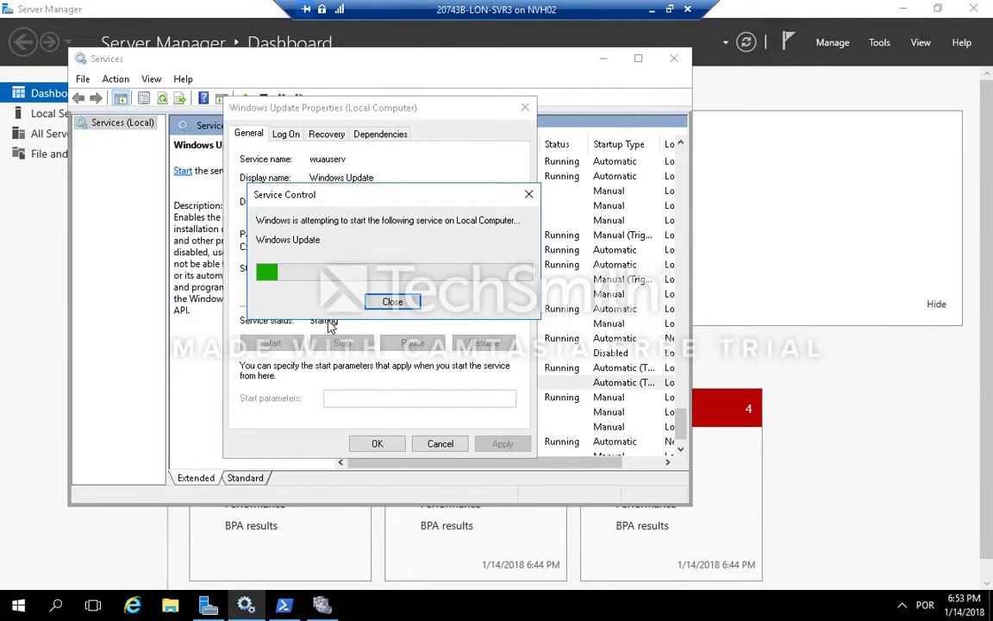
left_click(377, 444)
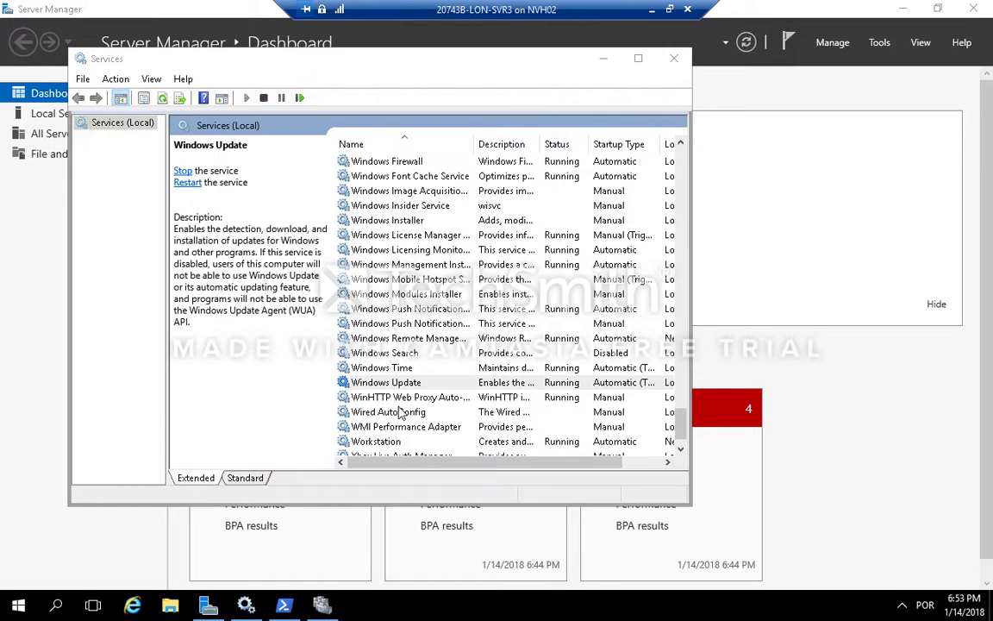
left_click(676, 61)
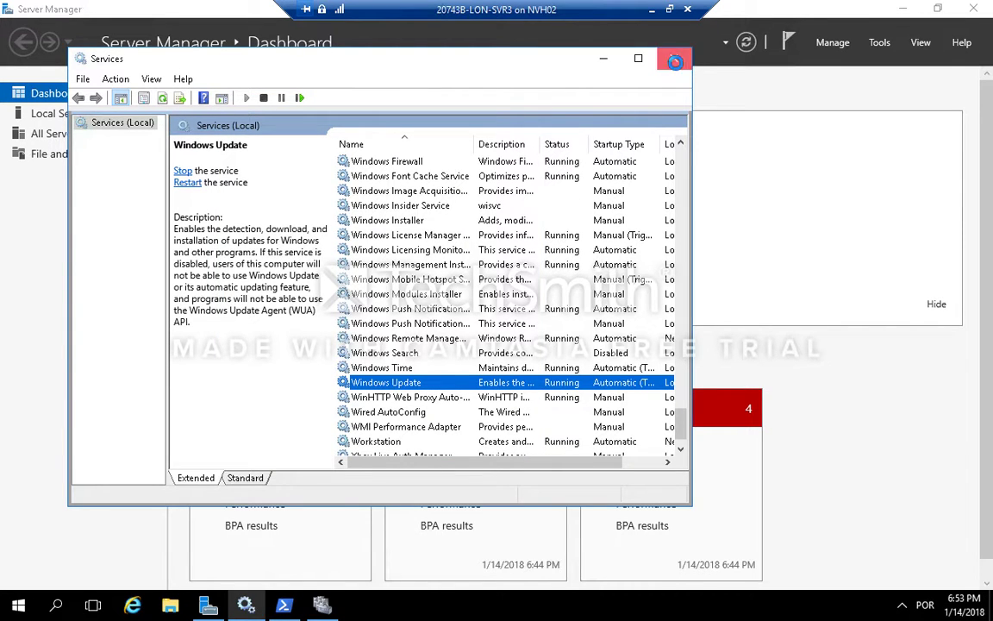
Step: Switch to the LON-DC1 virtual machine and view it in full screen
left_click(670, 9)
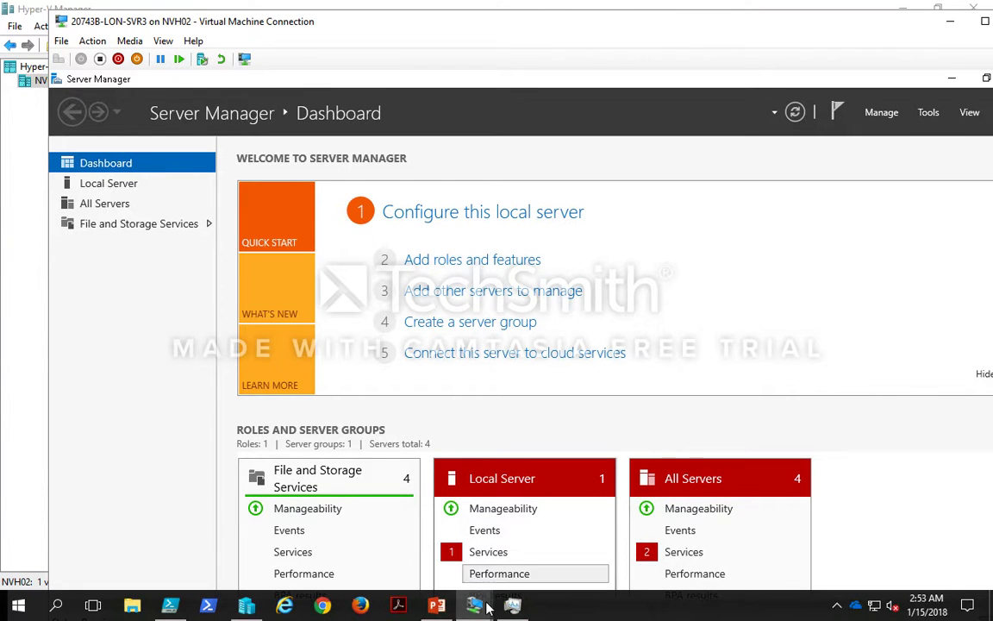
mouse_move(487, 606)
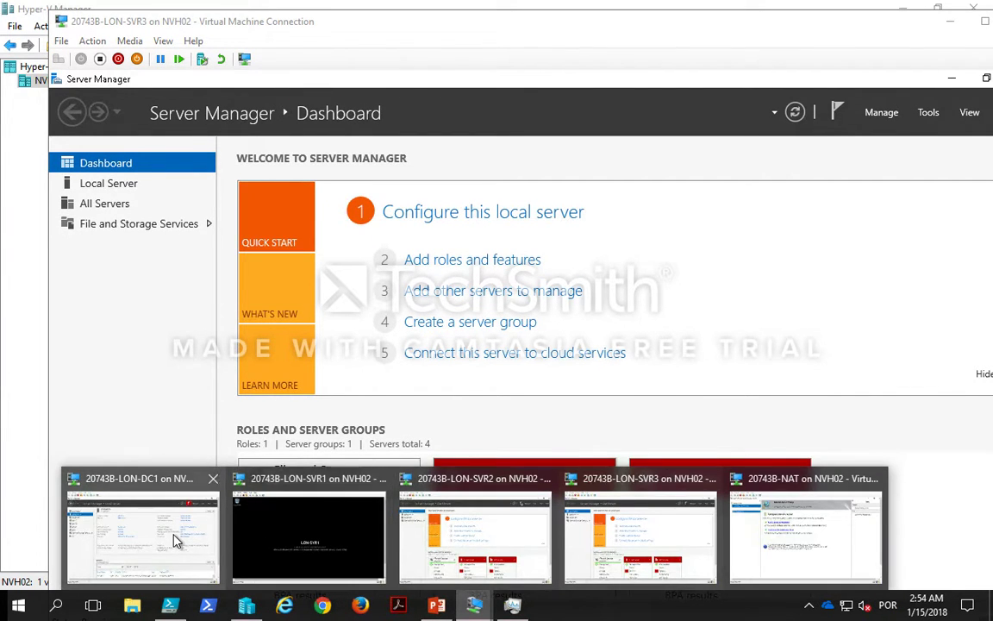
left_click(156, 481)
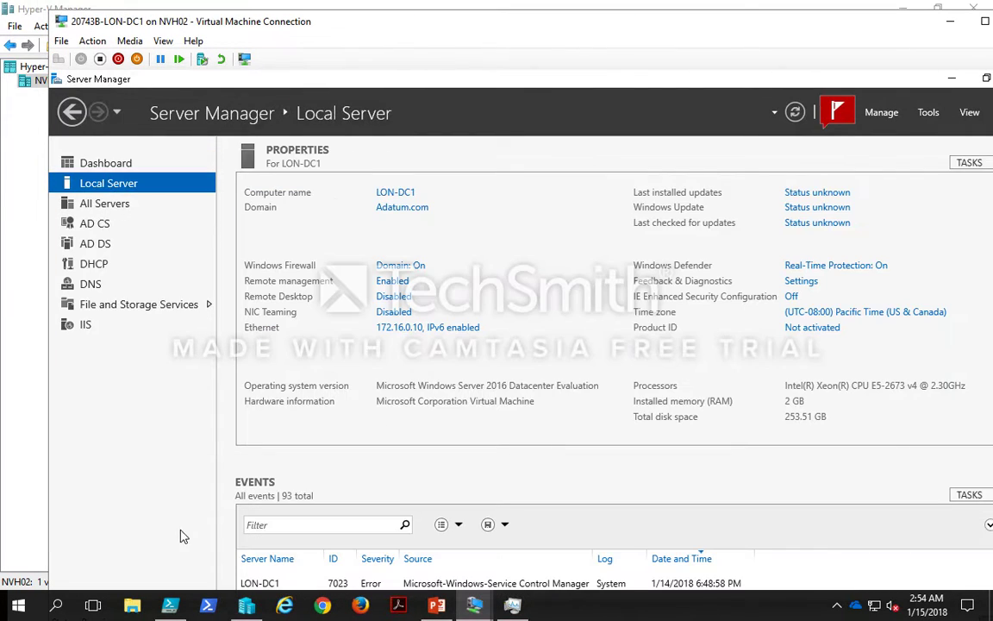
double_click(566, 30)
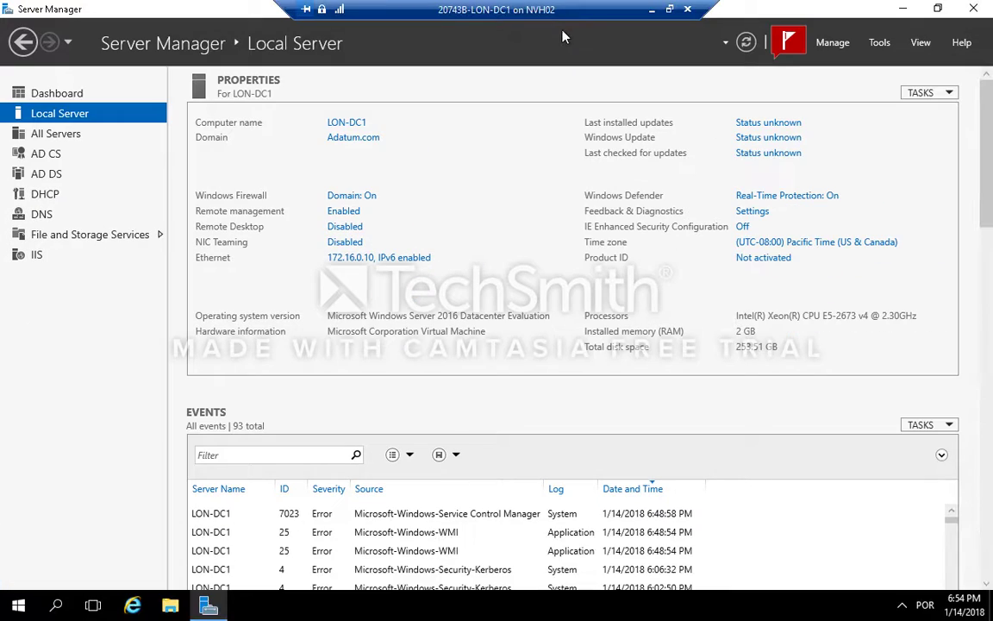
Step: Open Cluster-Aware Updating and connect it to the failover cluster Cluster1
left_click(879, 45)
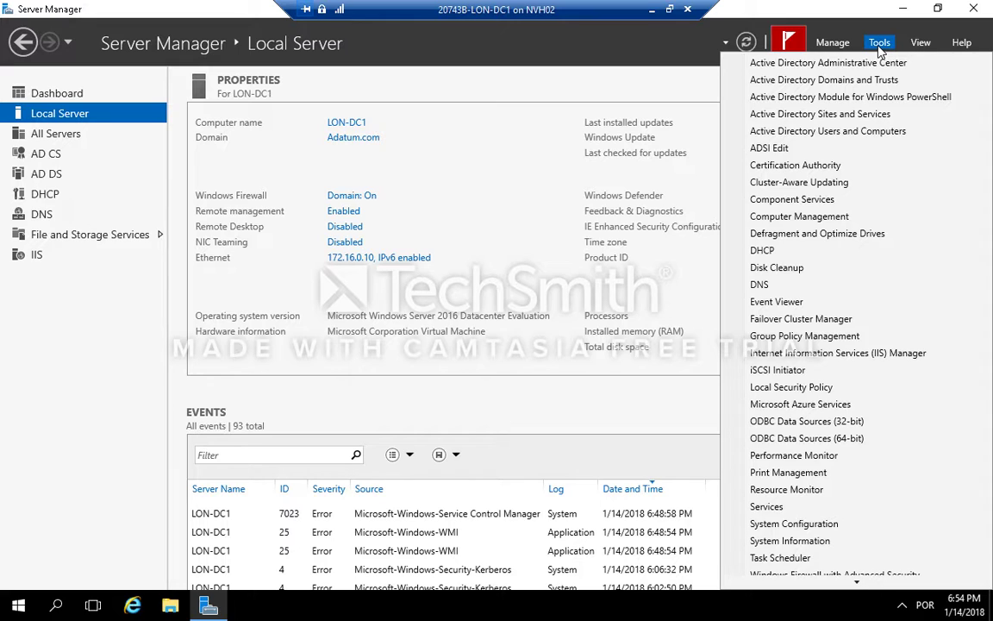
left_click(854, 182)
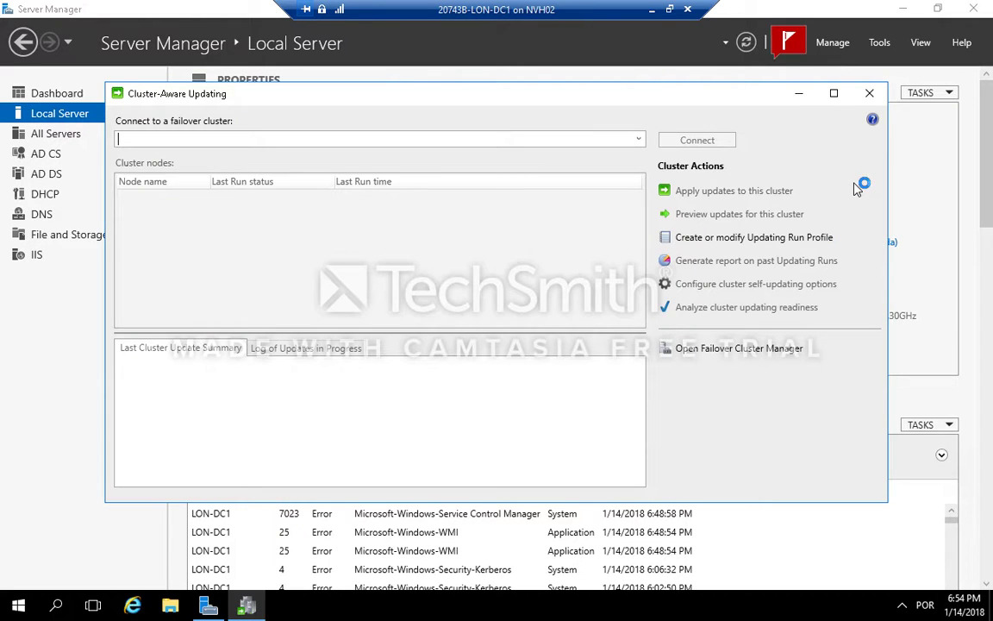
left_click(640, 138)
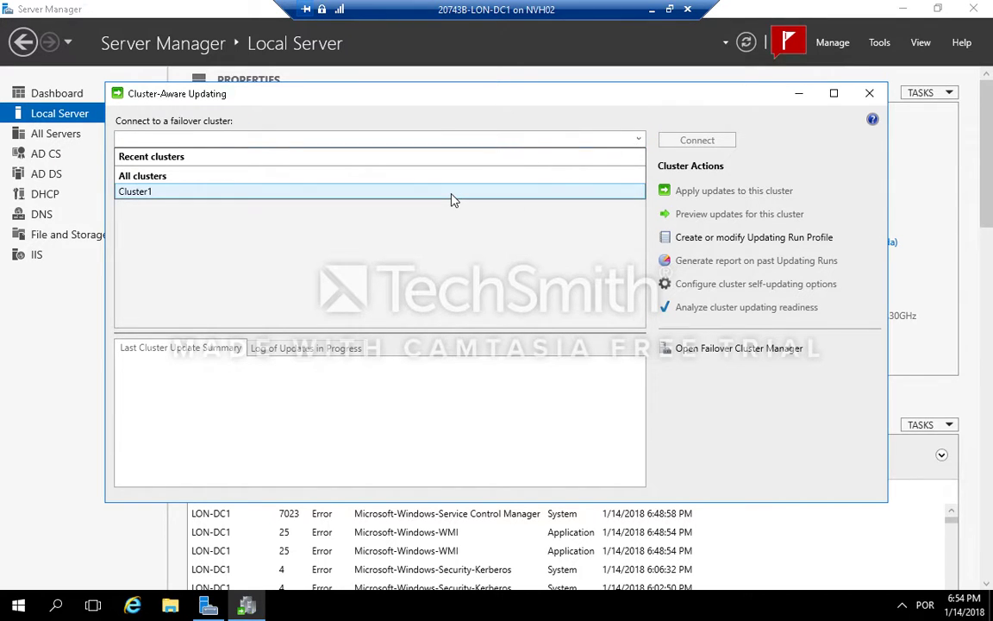
left_click(450, 199)
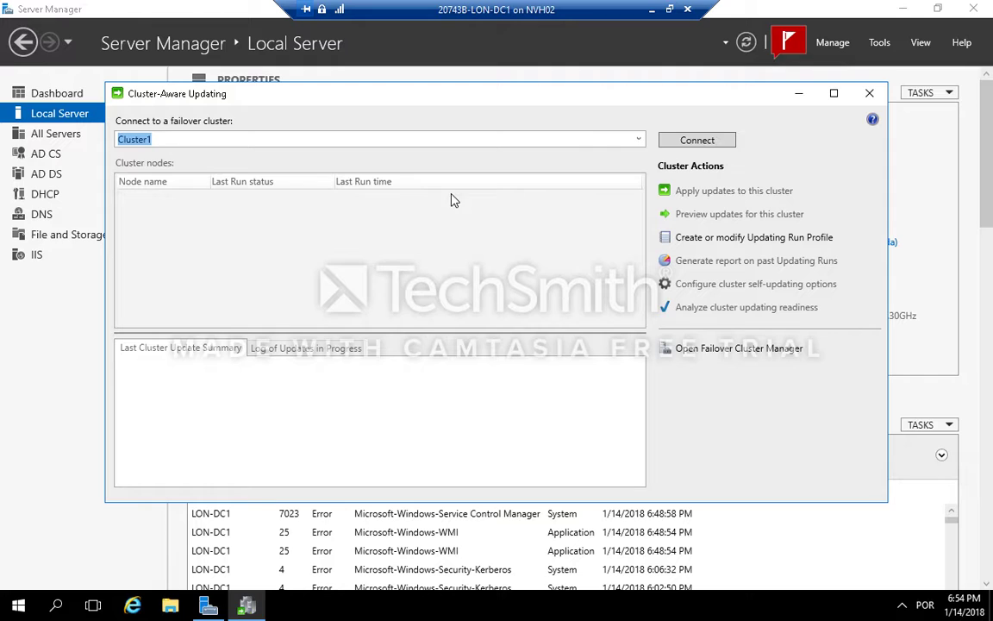
left_click(683, 139)
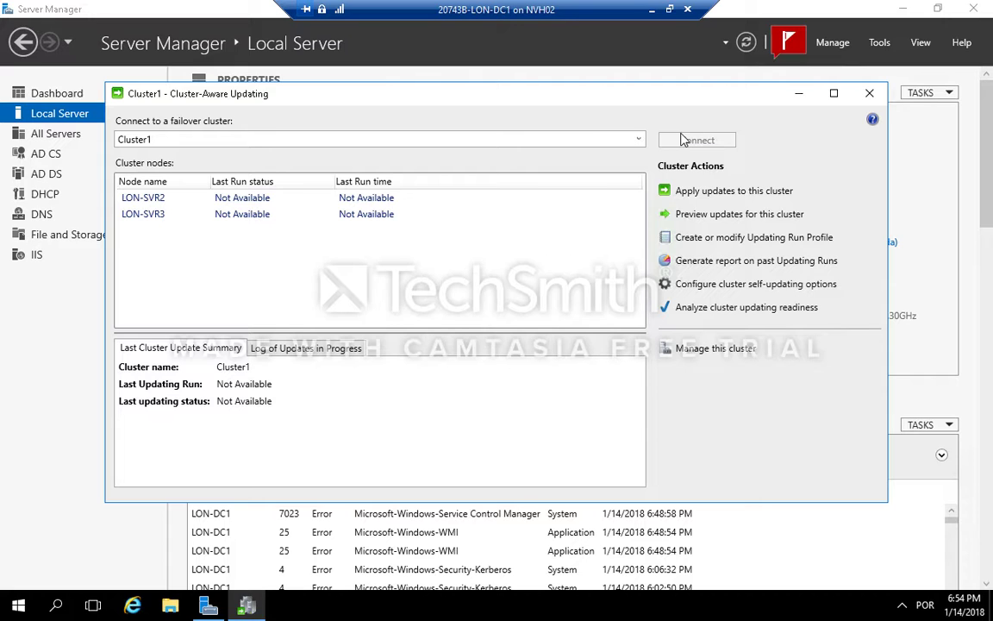
Step: Preview updates for Cluster1 with the Microsoft.WindowsUpdatePlugin by generating the update preview list
left_click(733, 215)
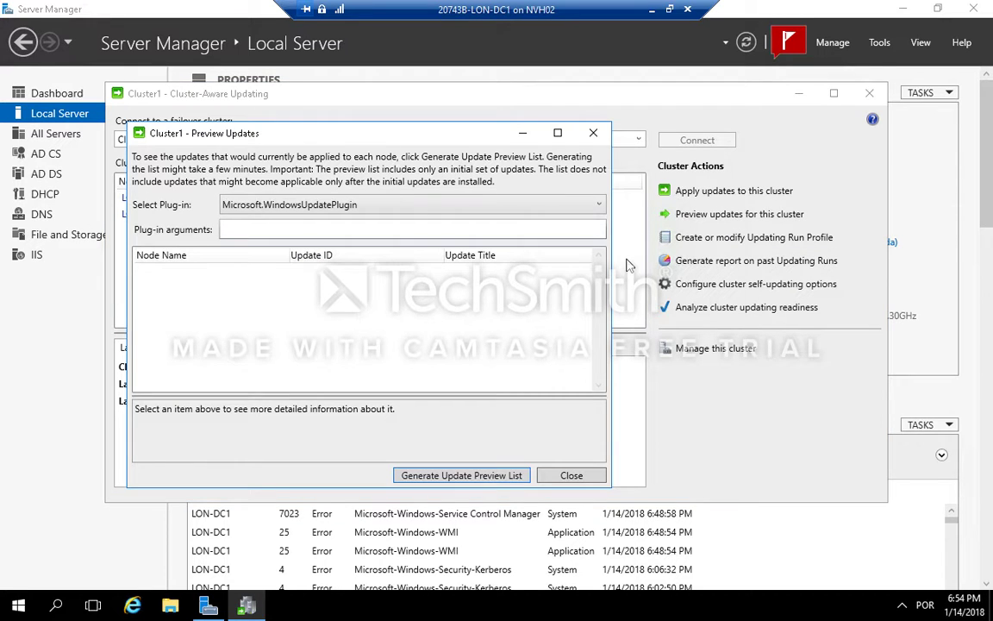
left_click(478, 475)
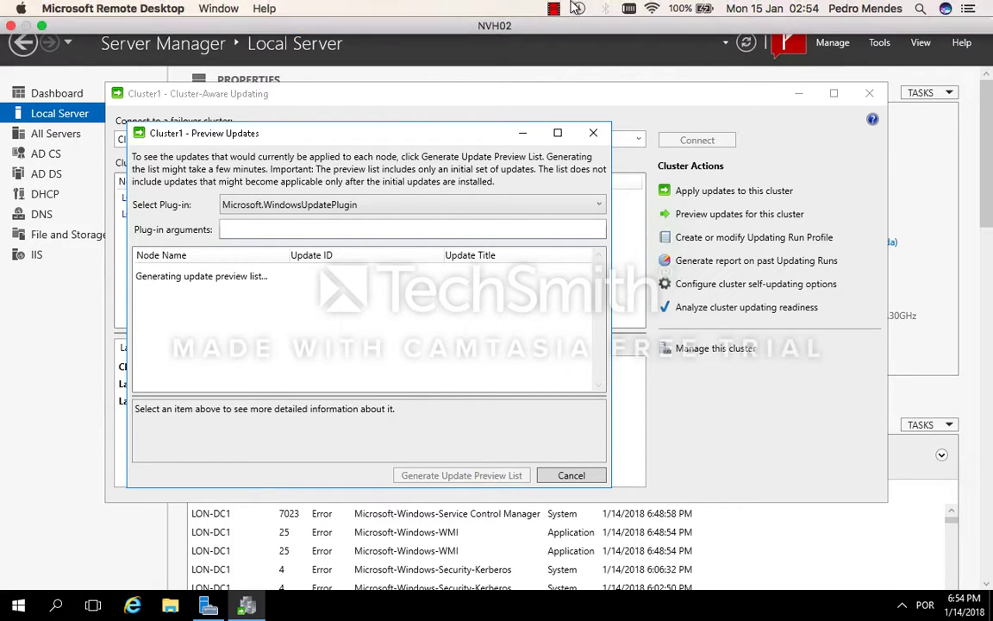
left_click(553, 9)
left_click(573, 41)
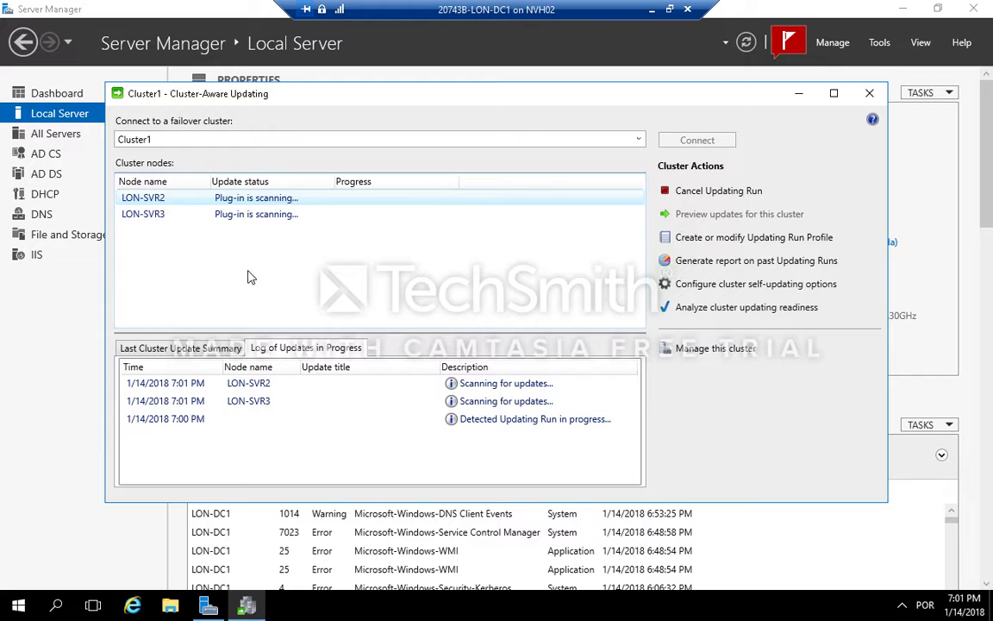
Step: Review the last cluster update summary, the log of updates in progress, and the past Updating Runs report
left_click(199, 350)
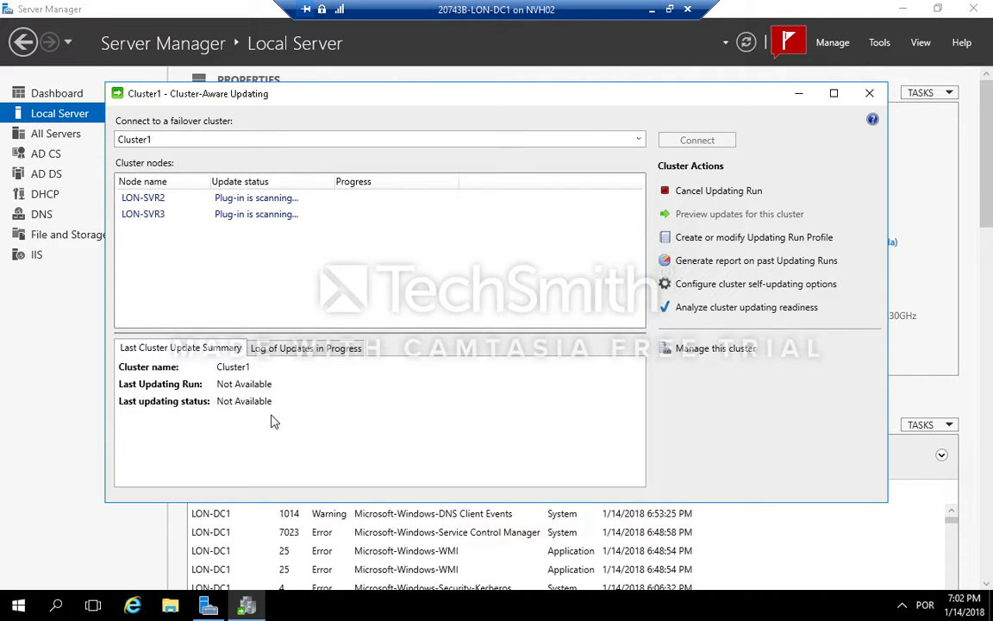
left_click(321, 352)
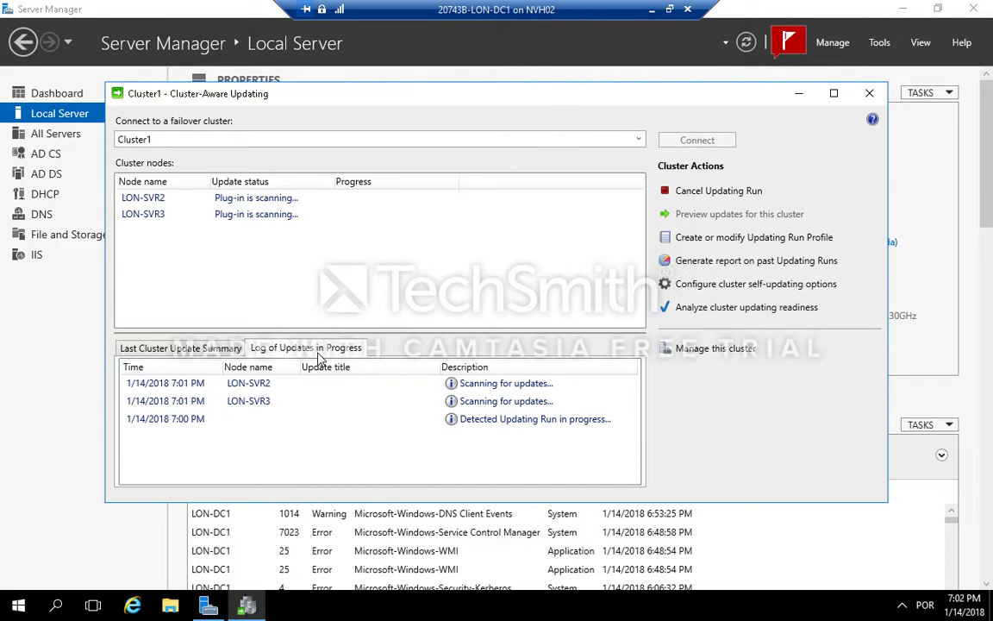
left_click(745, 261)
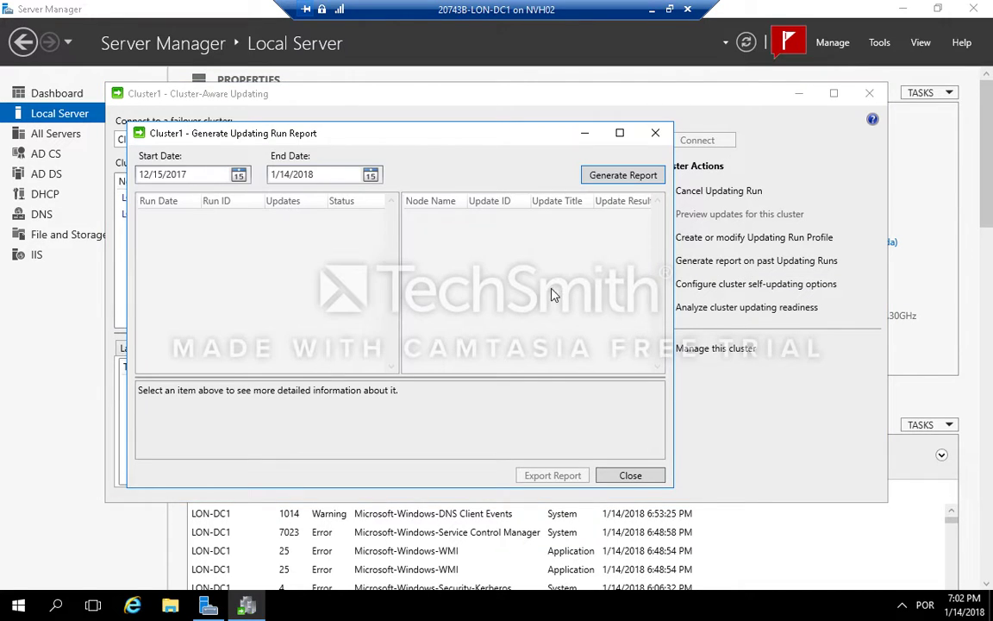
left_click(631, 475)
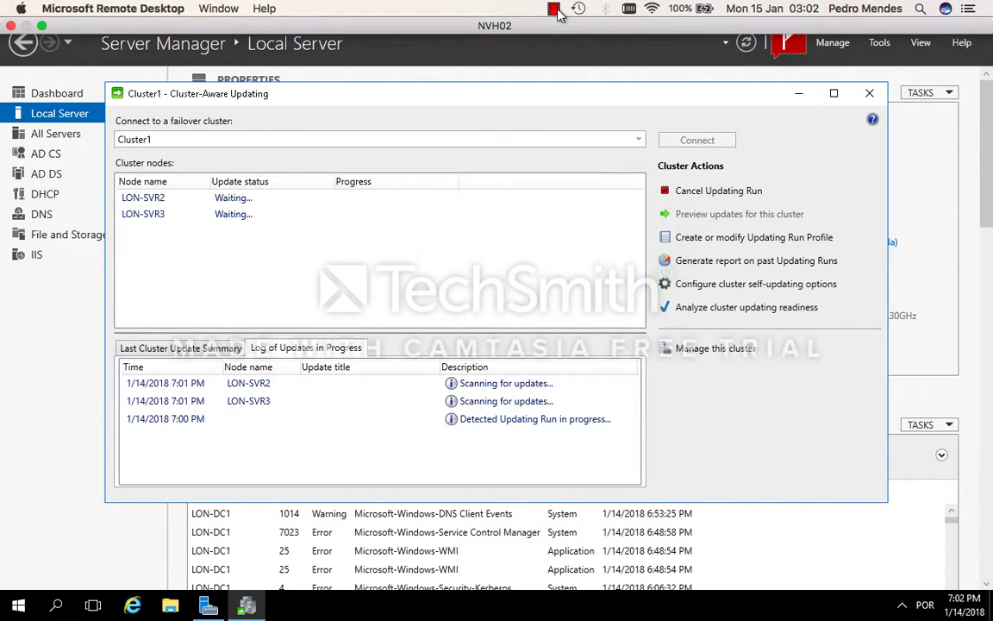
left_click(554, 9)
left_click(579, 40)
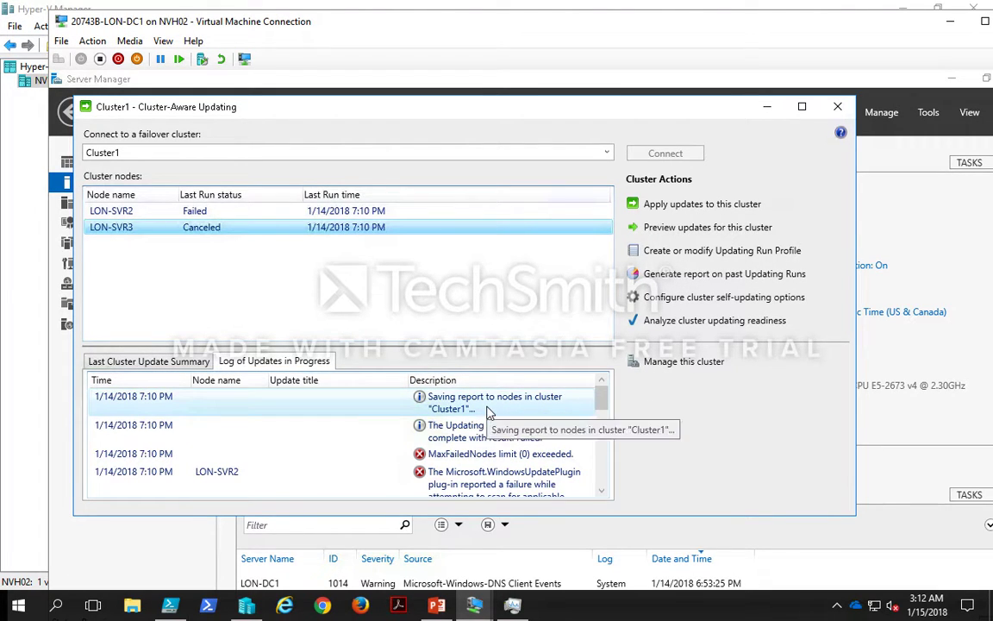
Step: Examine the entries in the log of updates in progress for the failed Updating Run
scroll(487, 412, "down", 5)
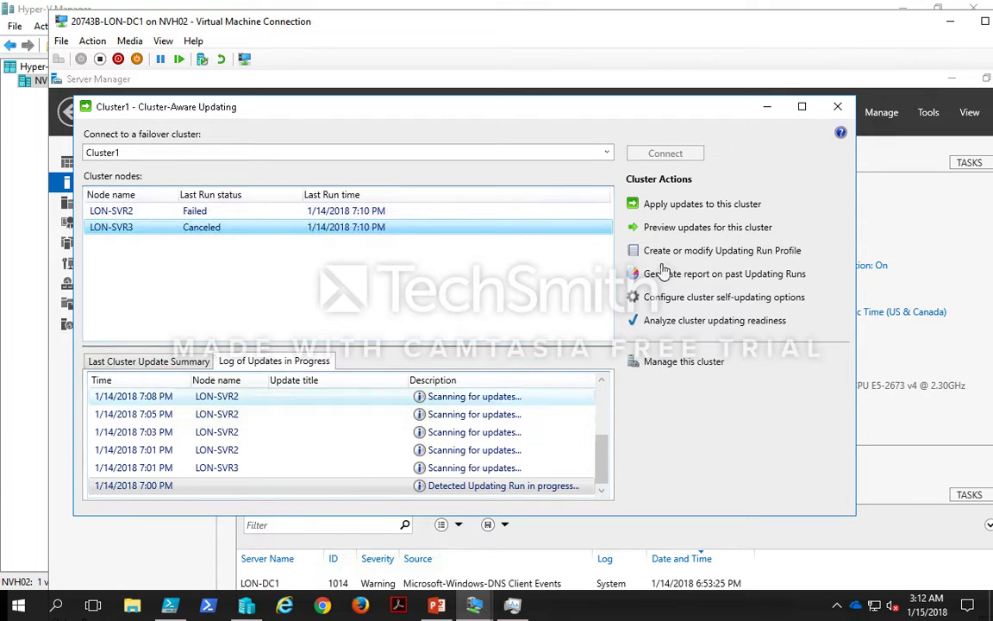
scroll(511, 412, "up", 5)
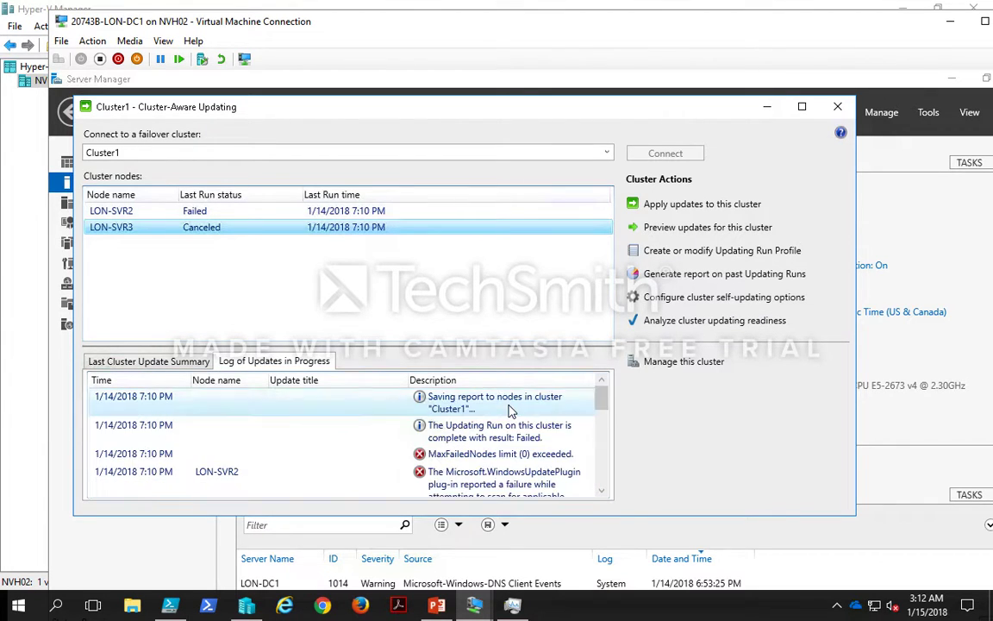
left_click(498, 457)
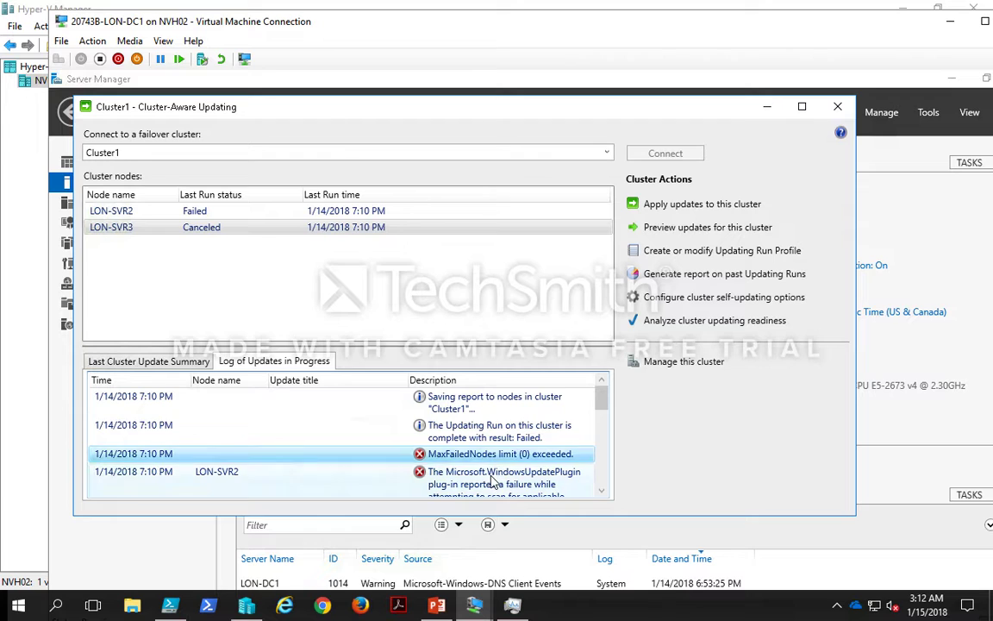
left_click(493, 479)
scroll(599, 477, "down", 5)
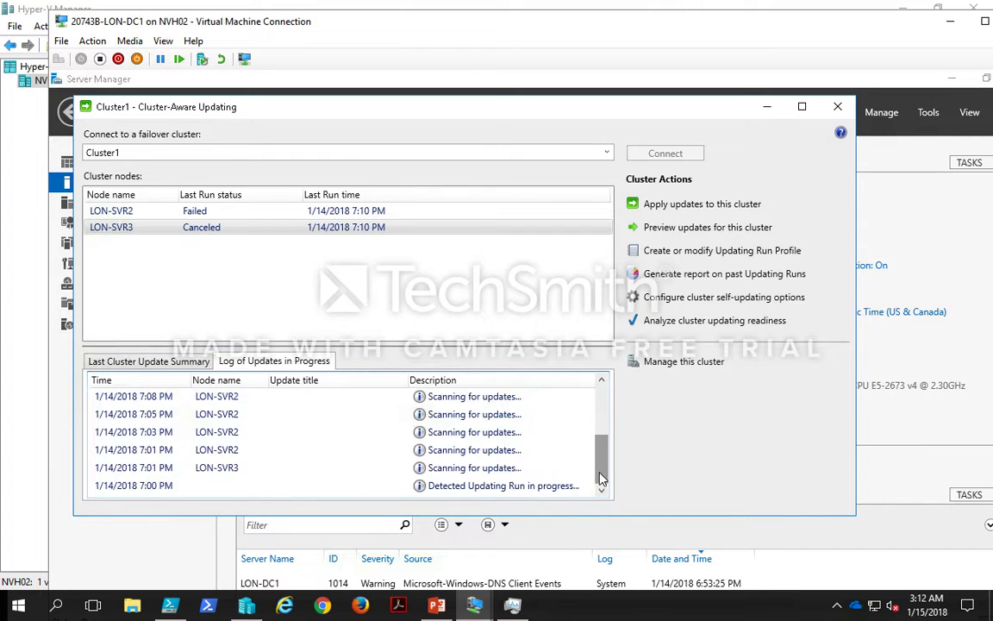
scroll(600, 477, "up", 5)
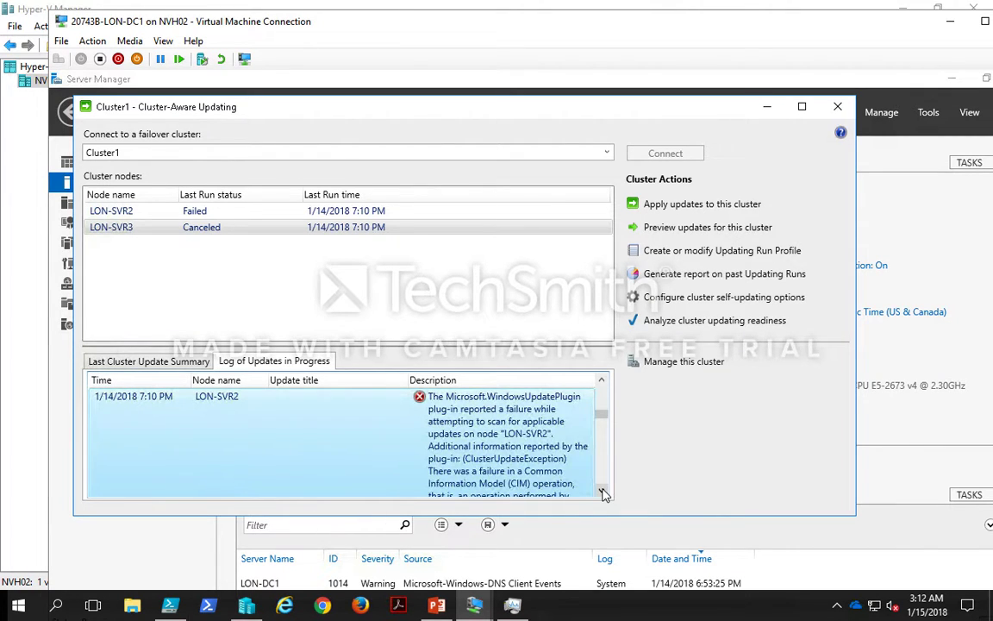
scroll(603, 488, "down", 5)
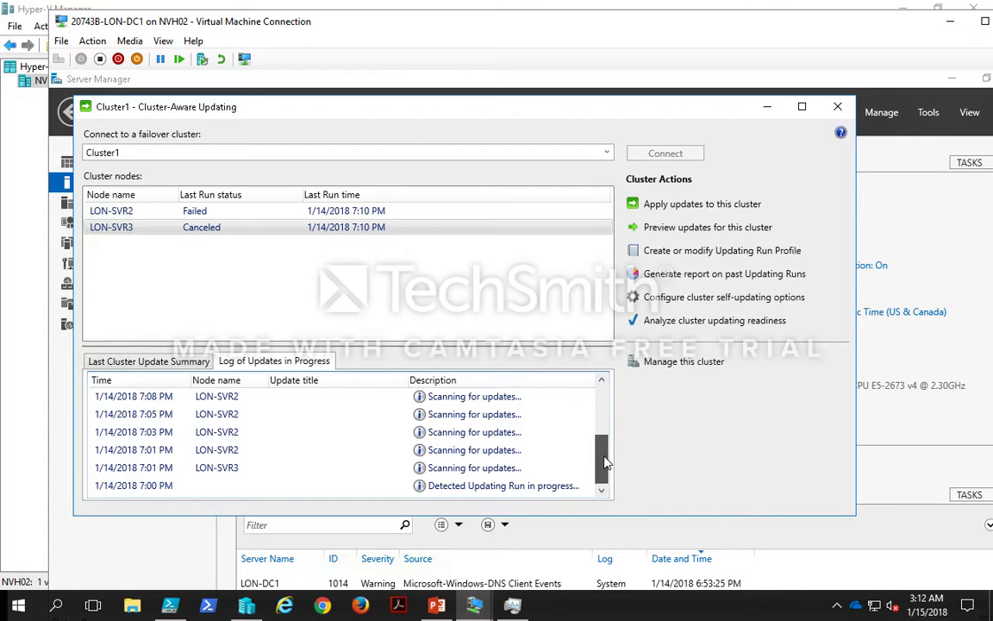
scroll(604, 461, "up", 2)
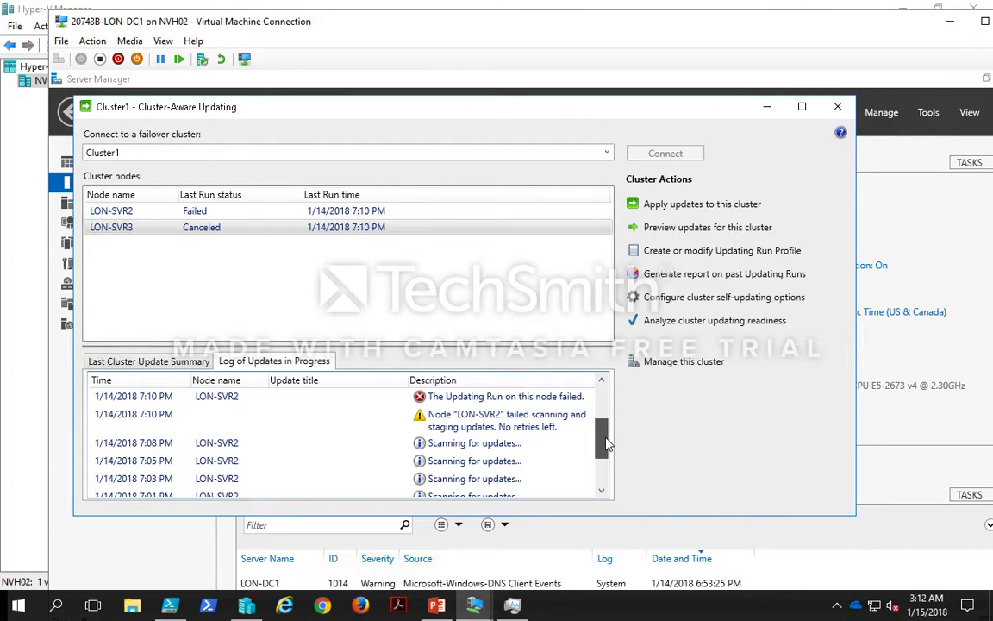
scroll(600, 431, "up", 2)
scroll(600, 431, "down", 5)
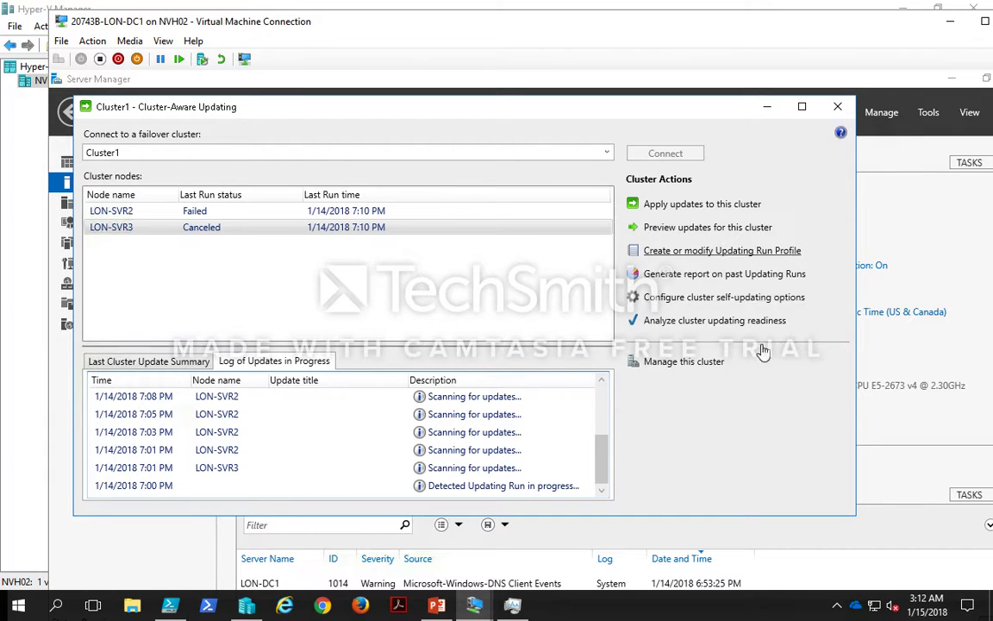
Step: Start configuring cluster self-updating options and add the CAU clustered role with self-updating mode enabled to Cluster1
left_click(706, 296)
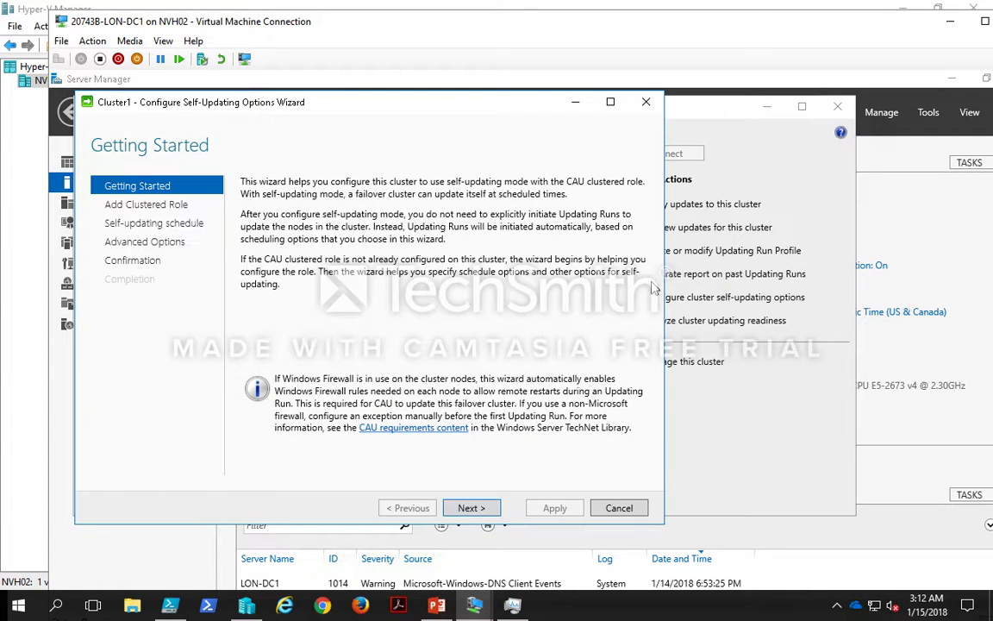
left_click(474, 509)
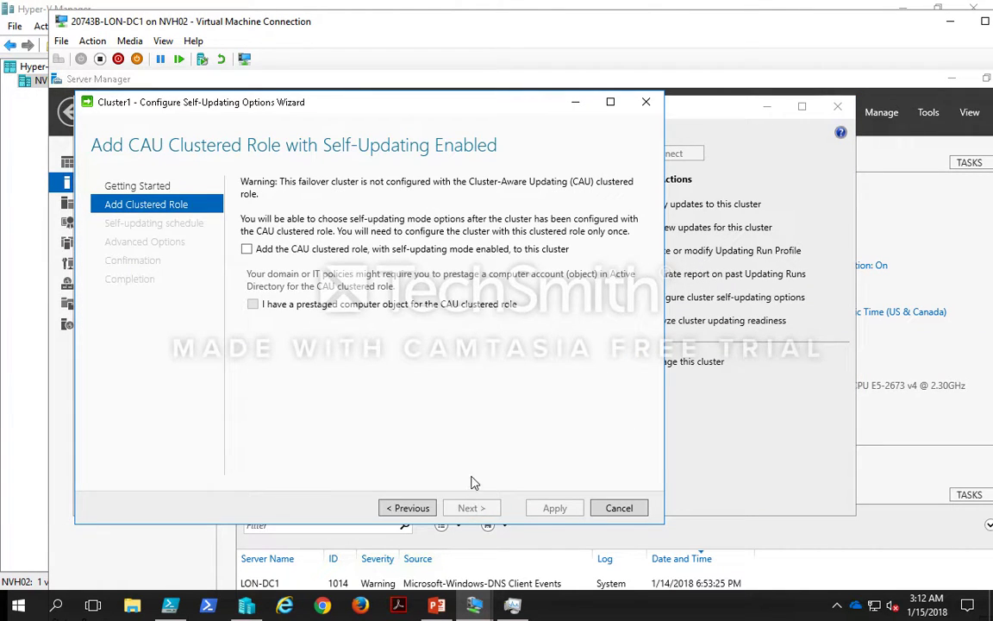
left_click(423, 253)
left_click(423, 252)
left_click(417, 250)
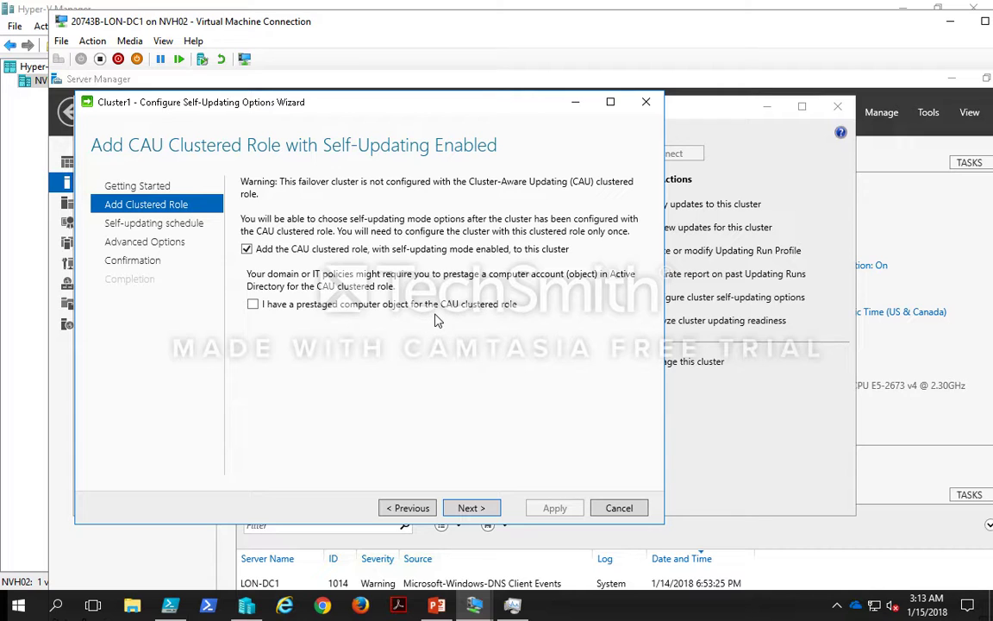
left_click(485, 510)
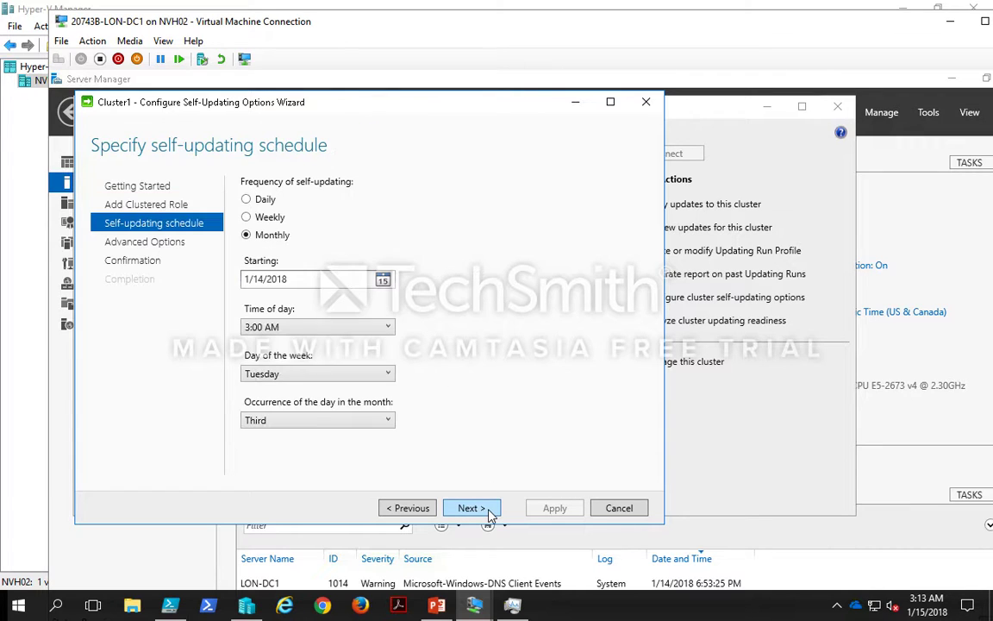
Step: Set the self-updating frequency to Monthly, on the third Tuesday at 3:00 AM
left_click(270, 222)
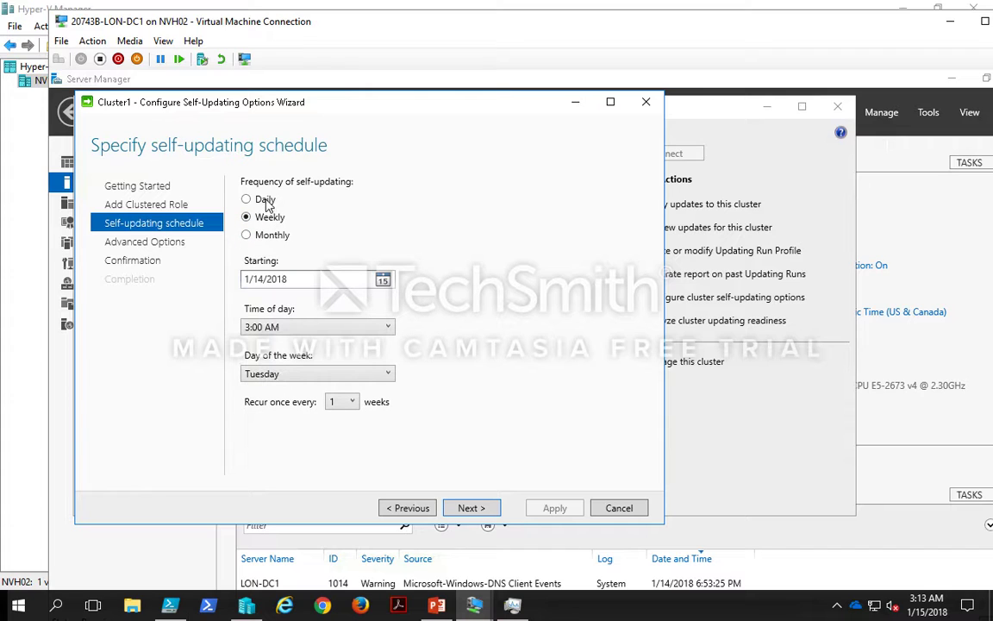
left_click(266, 201)
left_click(269, 219)
left_click(269, 234)
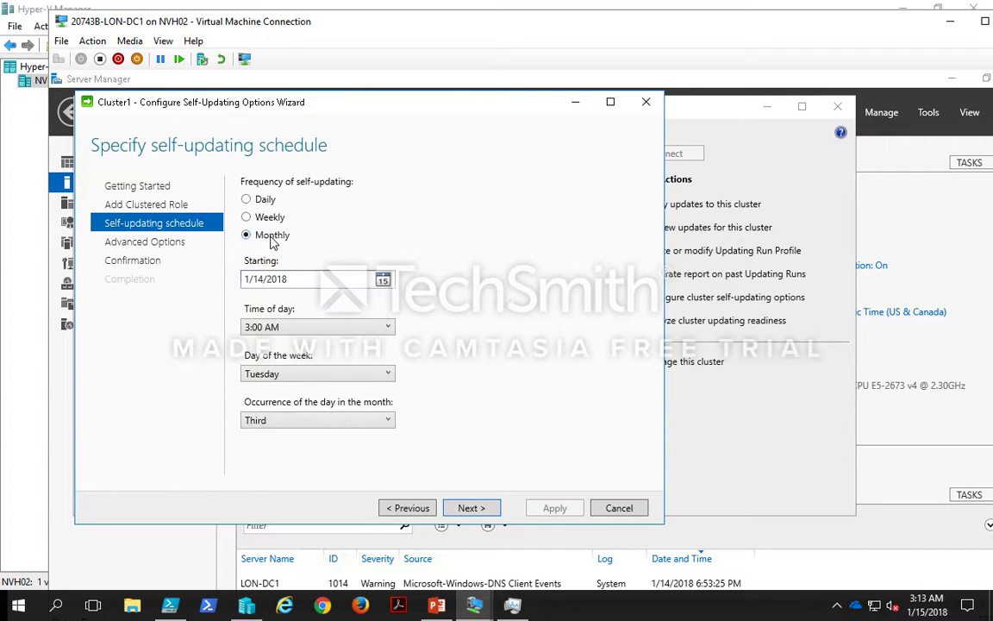
left_click(486, 509)
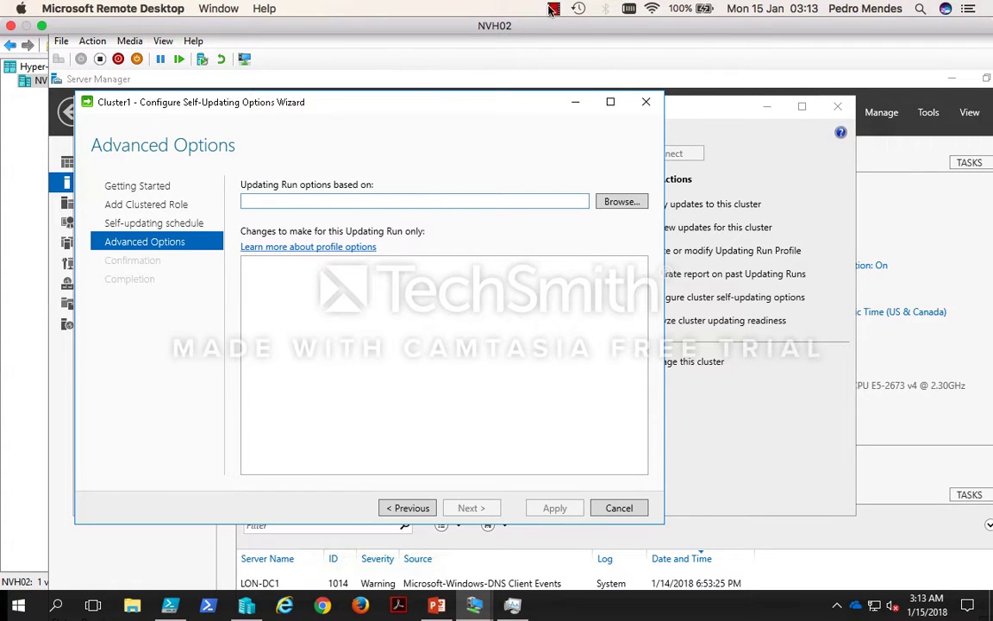
Step: Accept the default advanced and additional update options, apply the self-updating configuration, and close the wizard
left_click(553, 9)
left_click(566, 40)
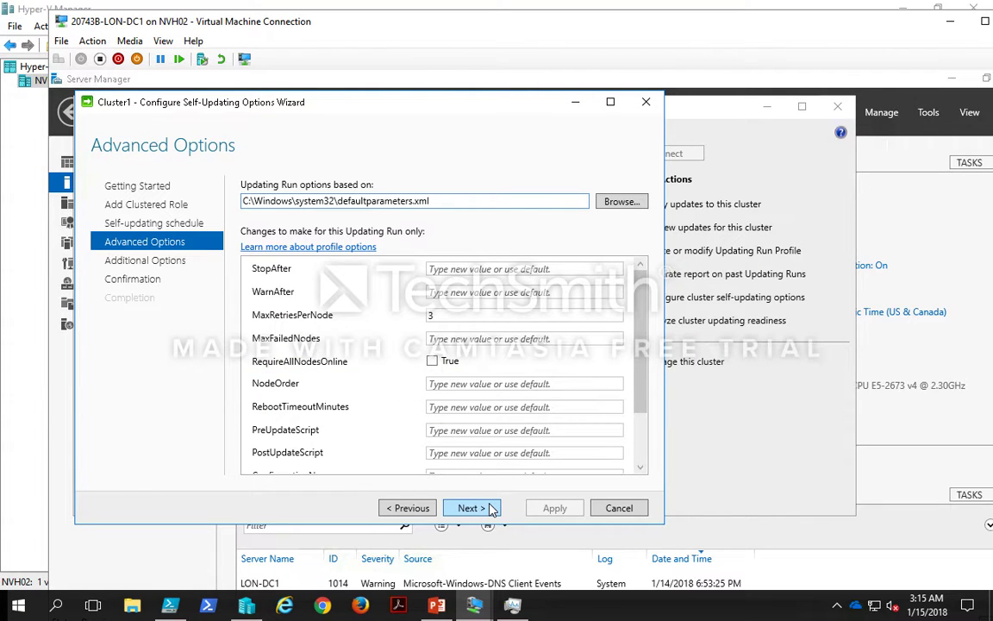
left_click(492, 510)
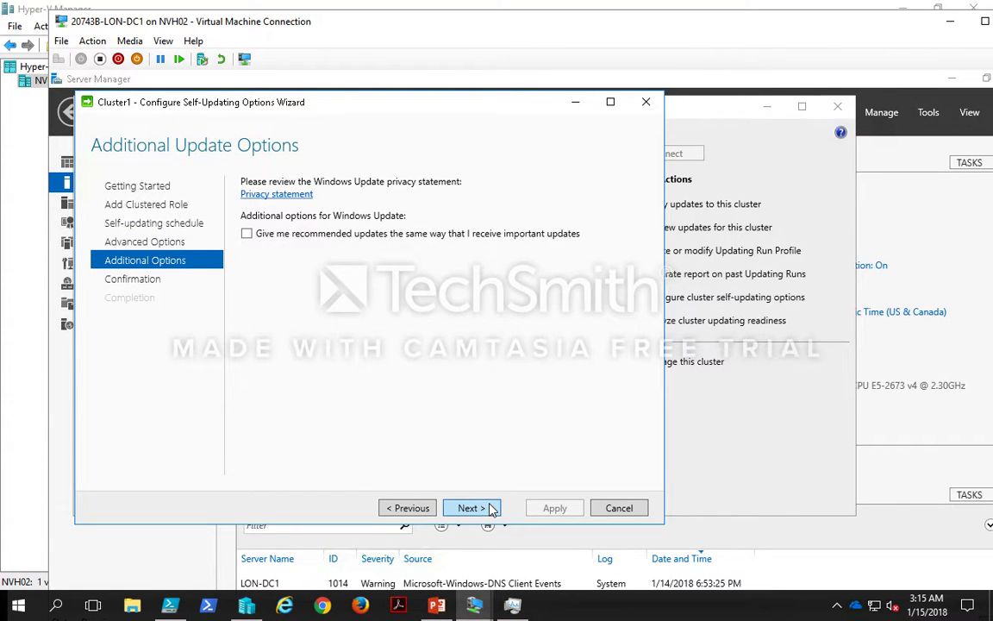
left_click(490, 509)
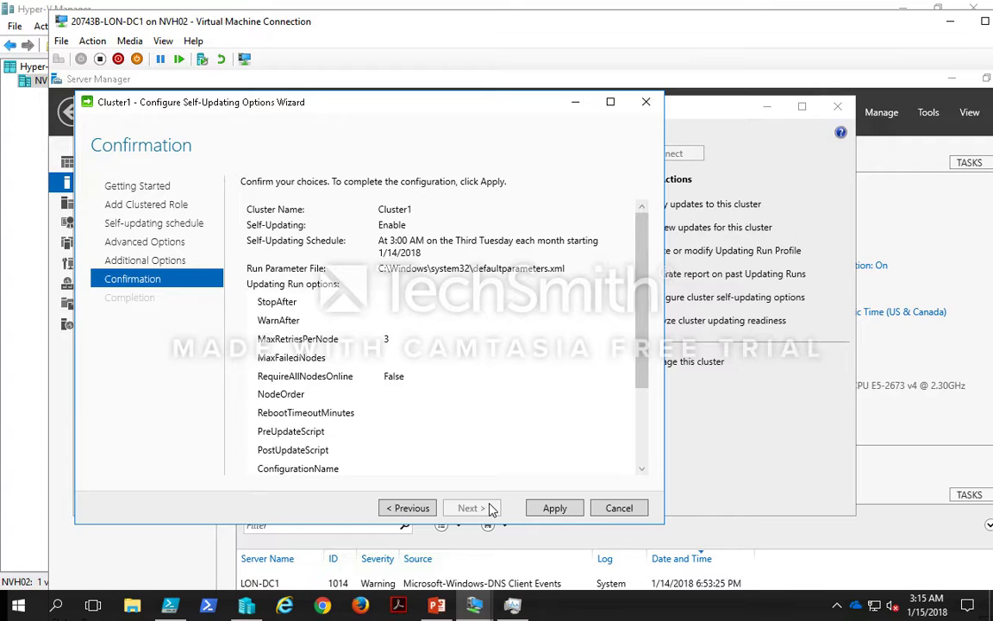
left_click(557, 509)
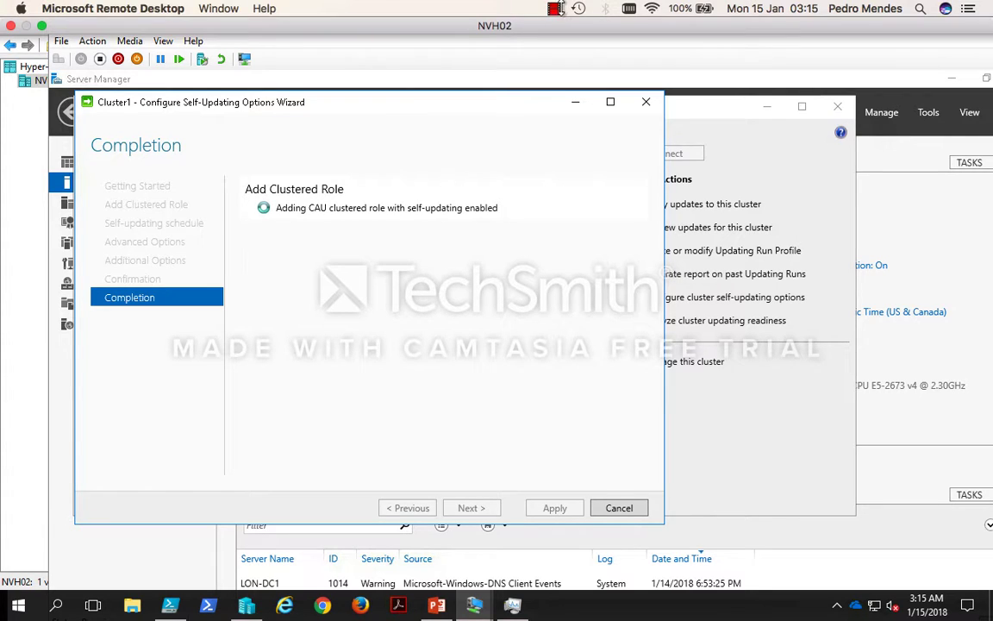
left_click(552, 9)
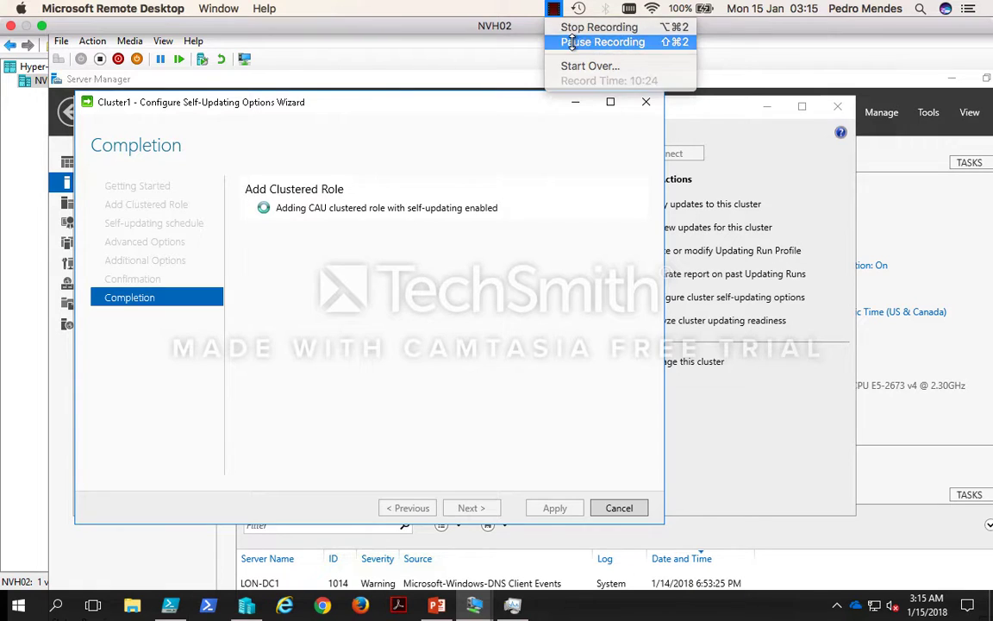
left_click(571, 43)
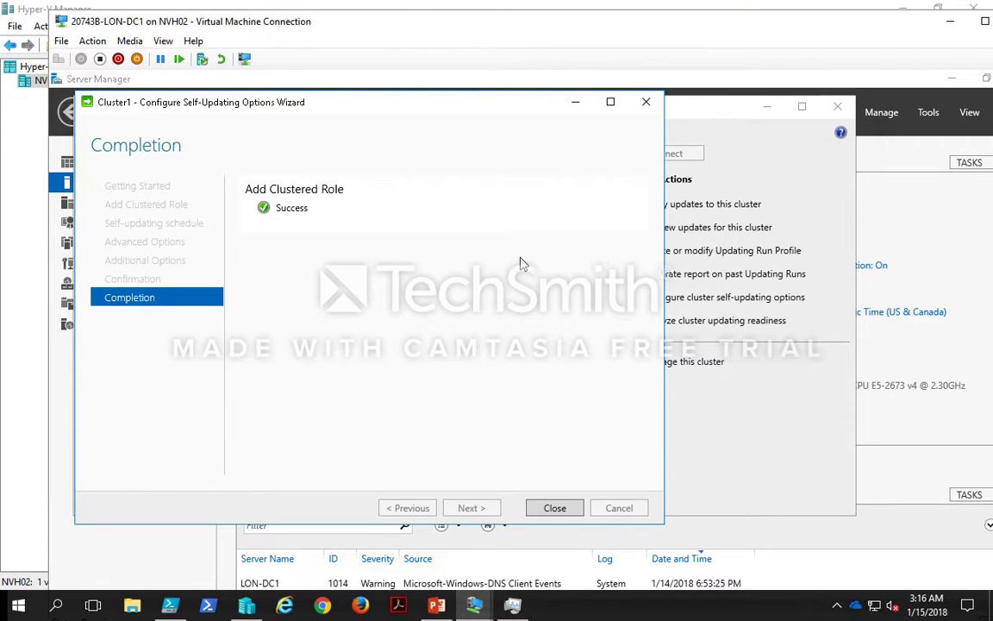
left_click(557, 508)
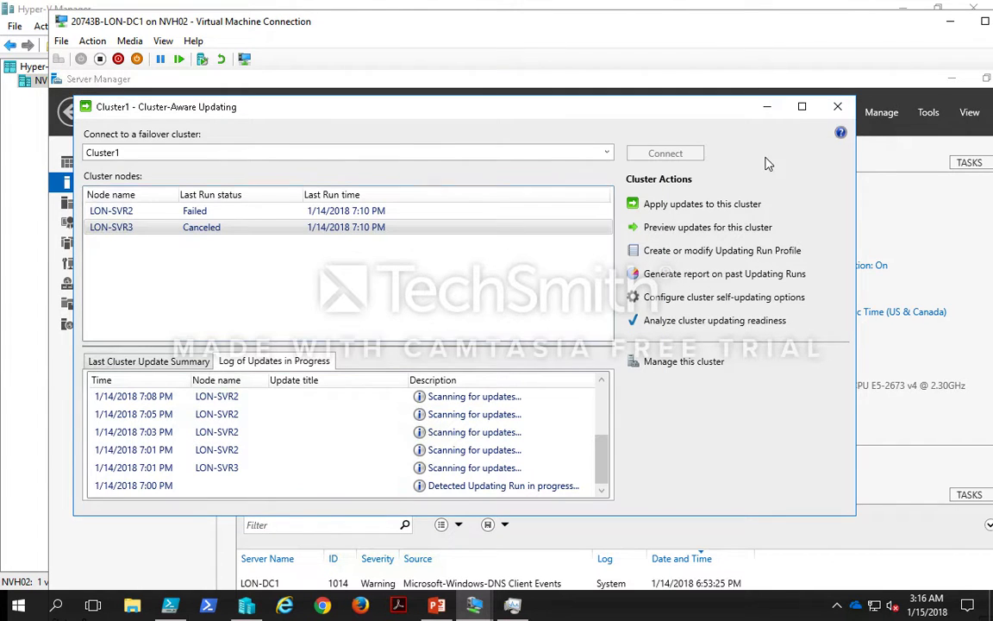
Step: Close Cluster-Aware Updating and minimize the open virtual machine connection windows
left_click(837, 107)
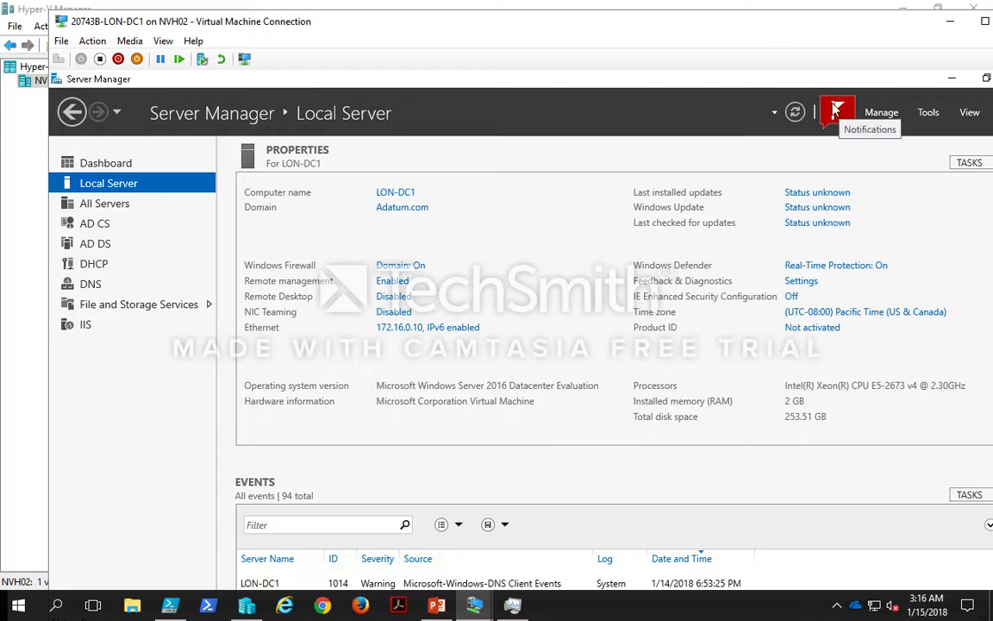
double_click(744, 23)
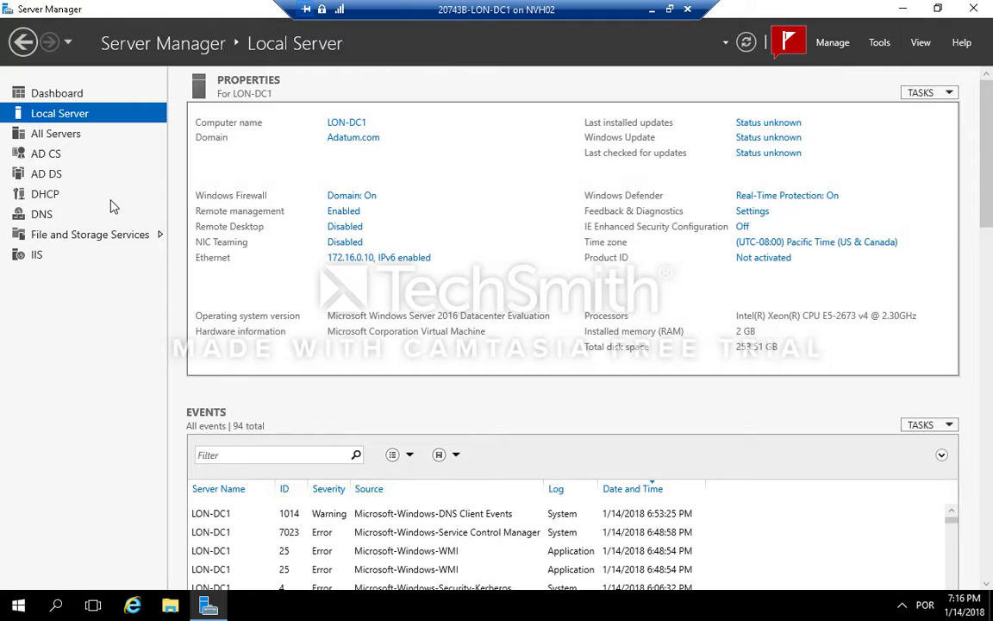
left_click(80, 141)
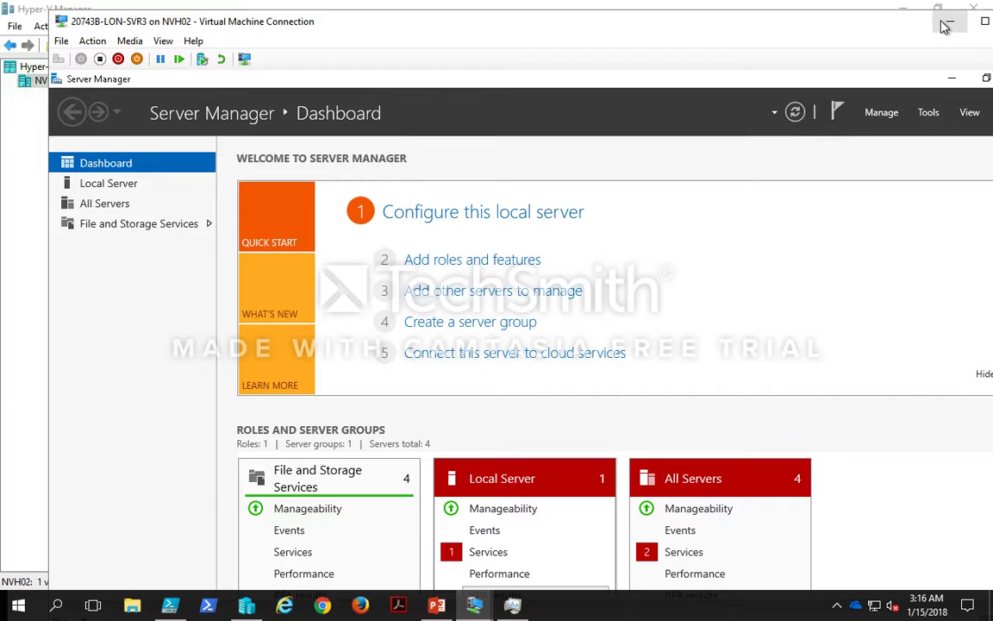
left_click(947, 23)
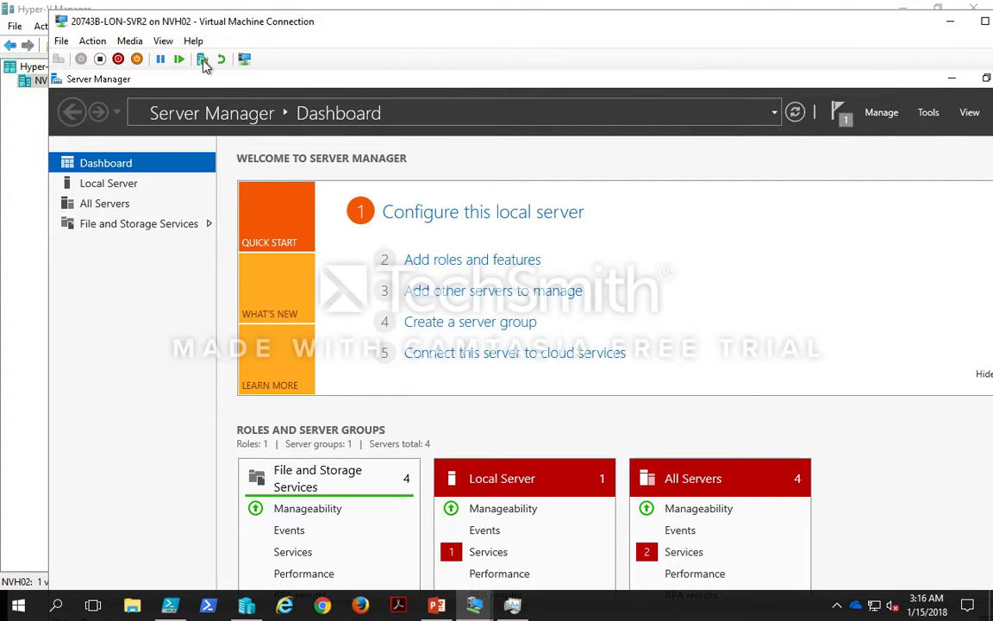
double_click(64, 26)
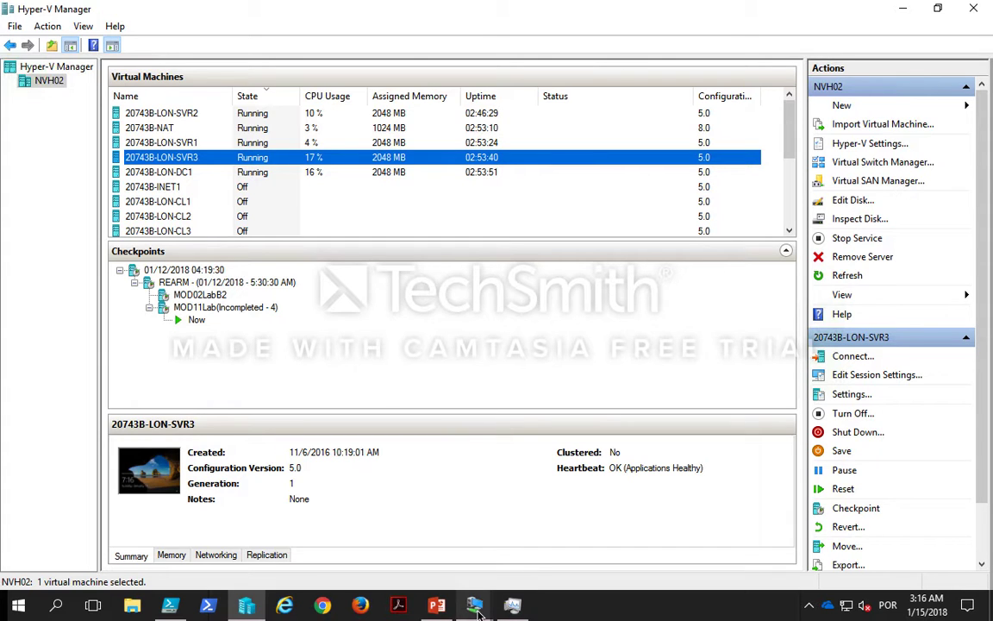
Step: Close the remaining virtual machine connection windows to return to Hyper-V Manager
mouse_move(478, 609)
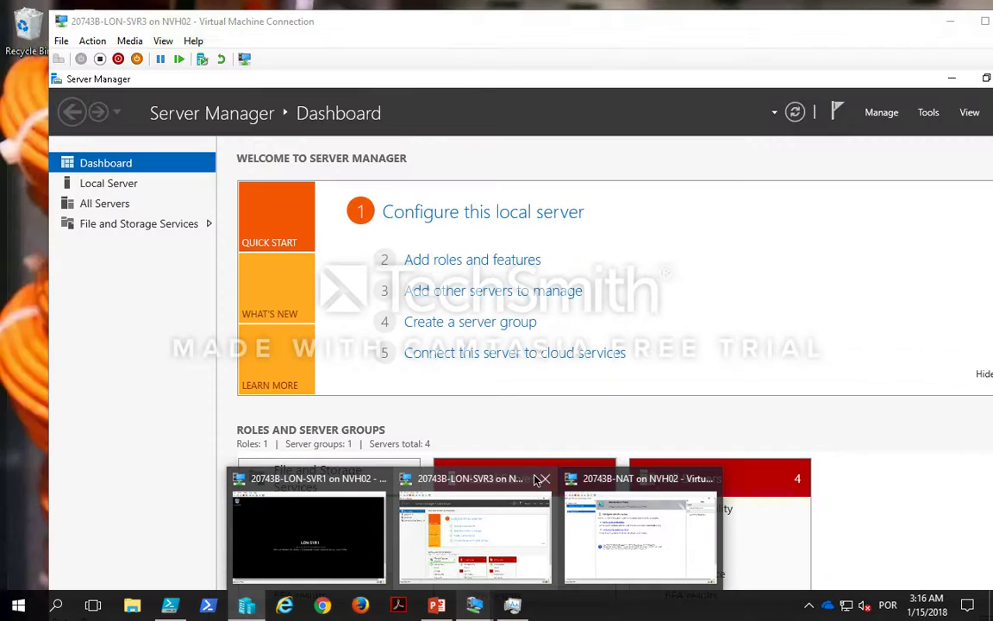
left_click(545, 479)
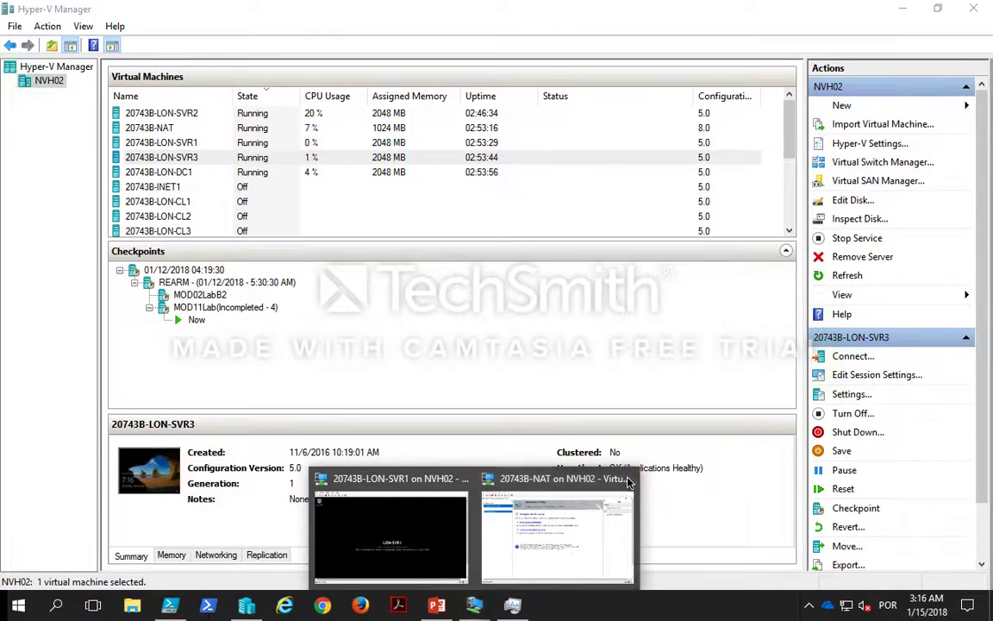
left_click(627, 476)
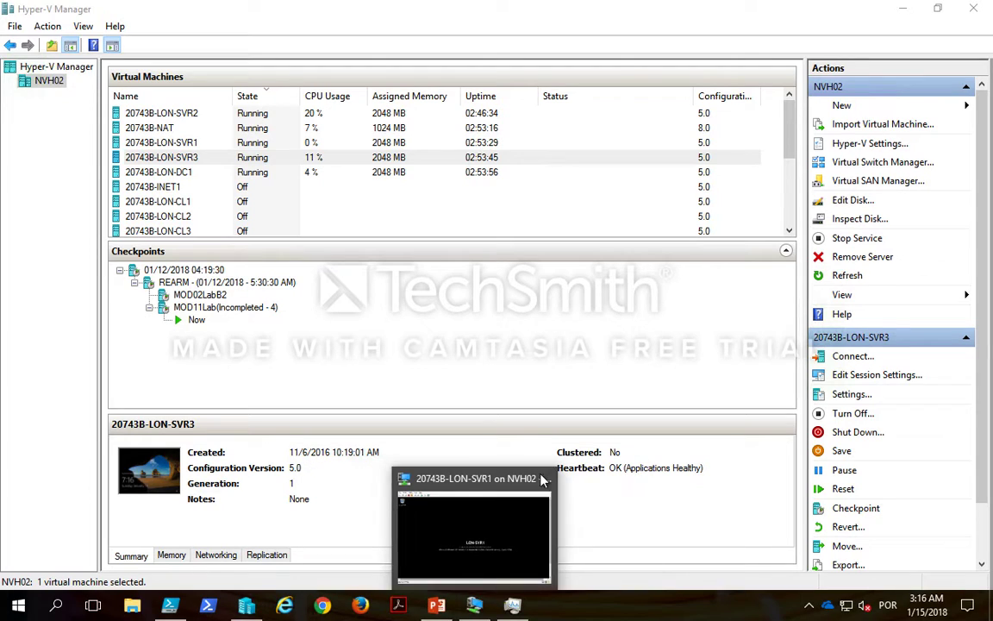
left_click(483, 605)
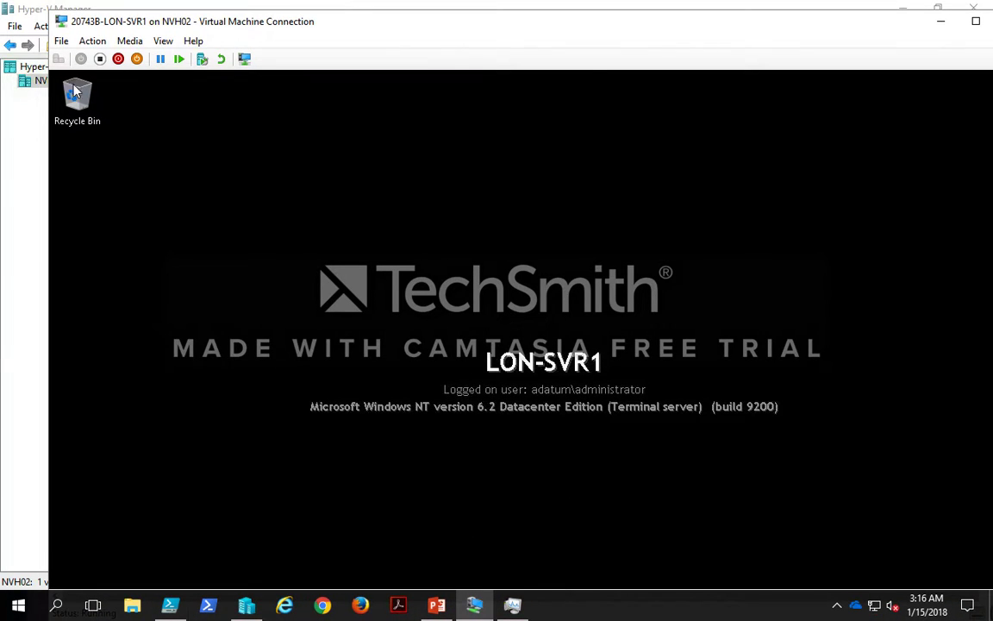
double_click(66, 29)
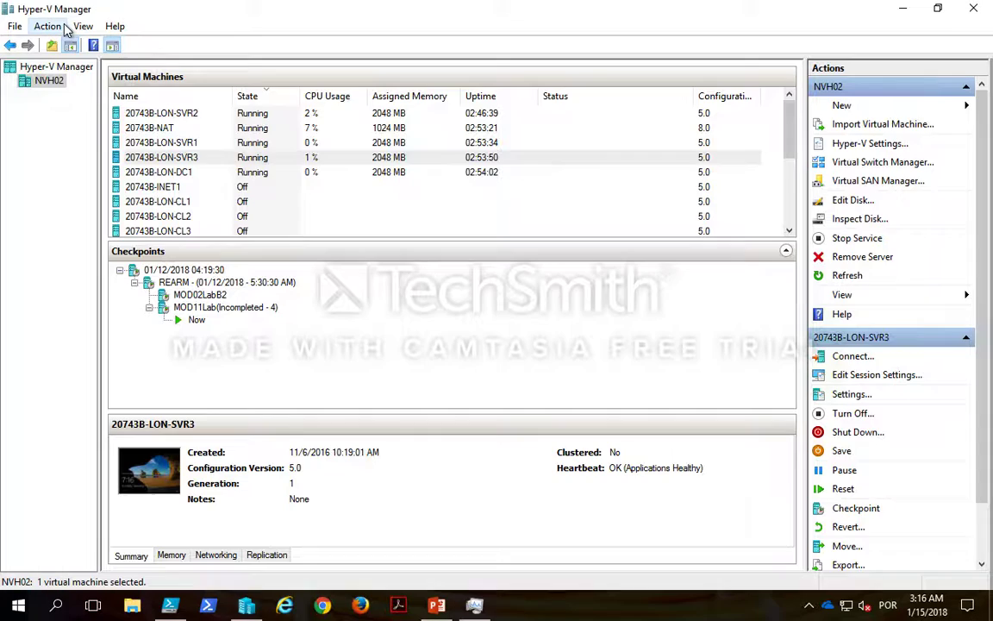
Step: Switch to the PowerPoint lab presentation and show the failover clustering lab slide full screen
left_click(439, 608)
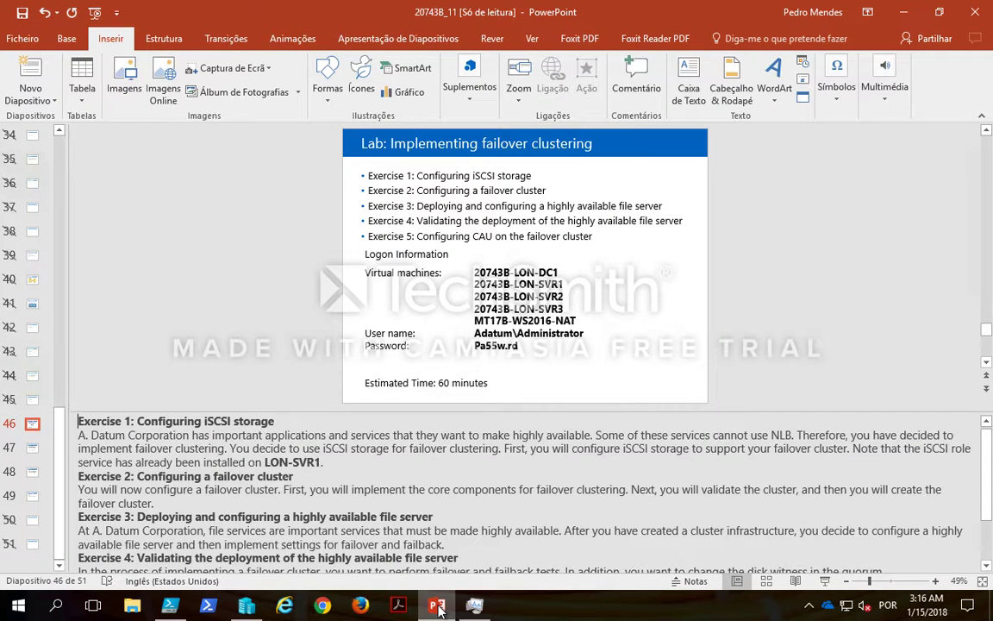
left_click(826, 584)
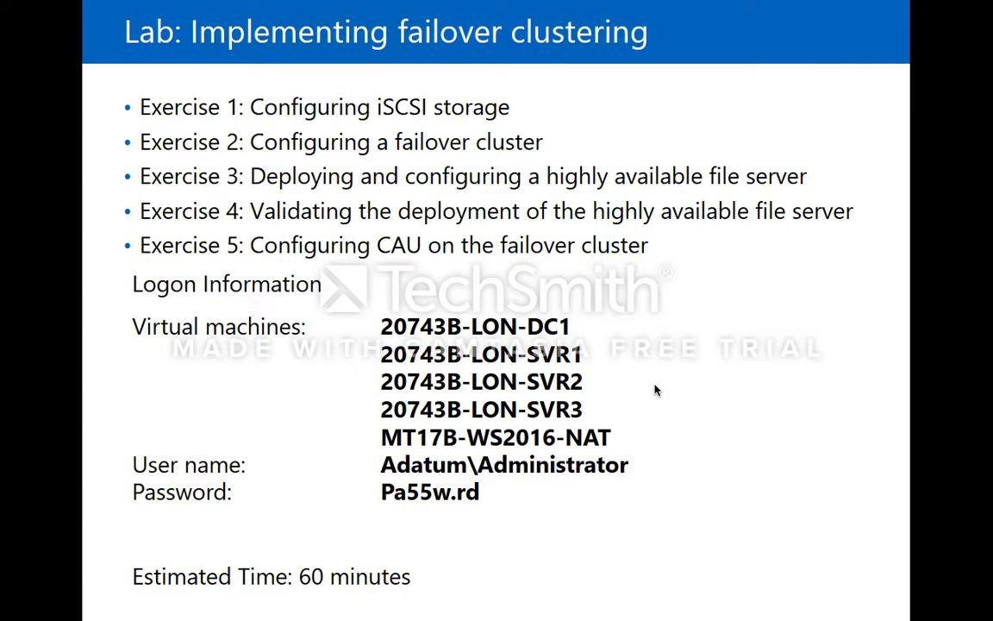